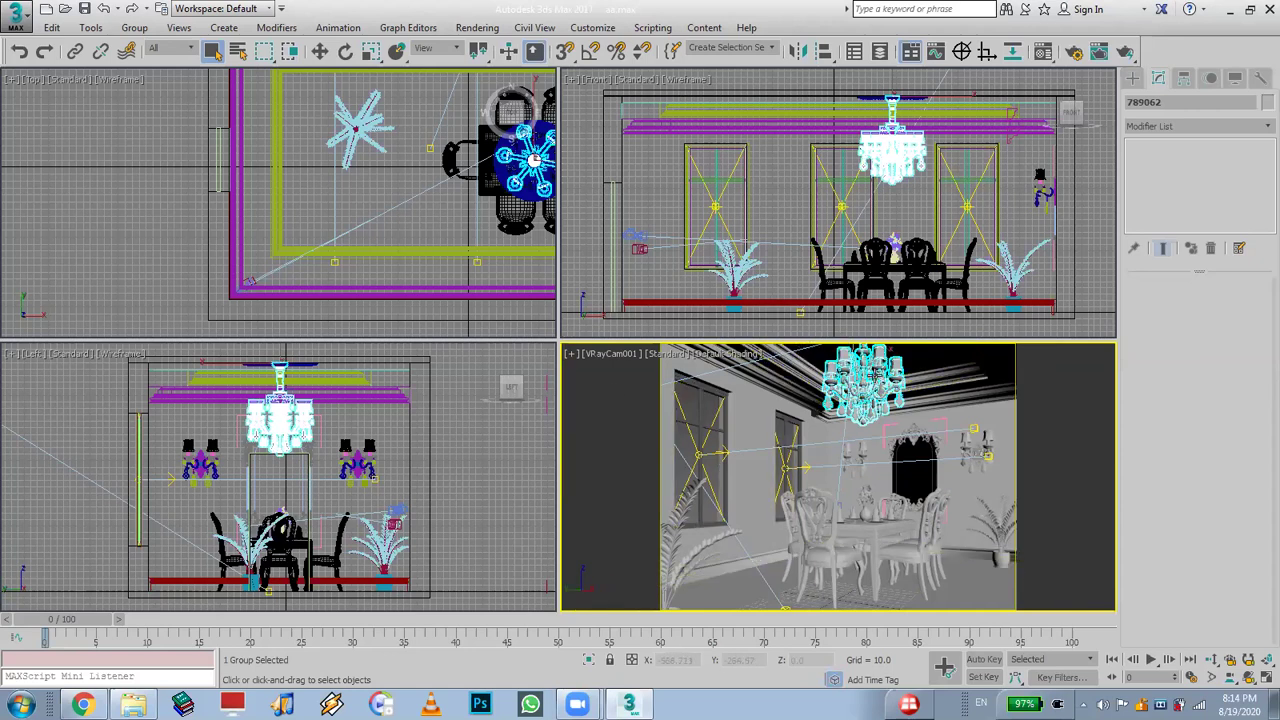
Isolate the selected chandelier, switch the camera viewport to a Perspective view, and fit the chandelier in all viewports
key(alt+q)
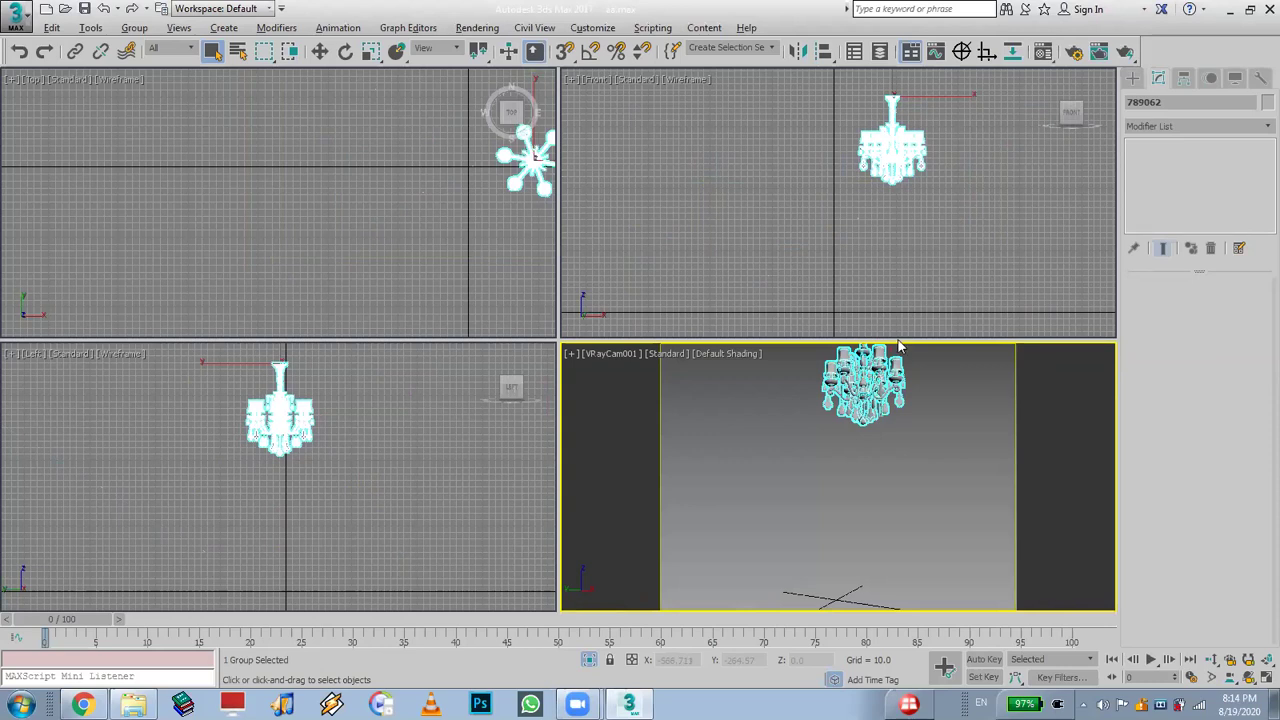
click(860, 496)
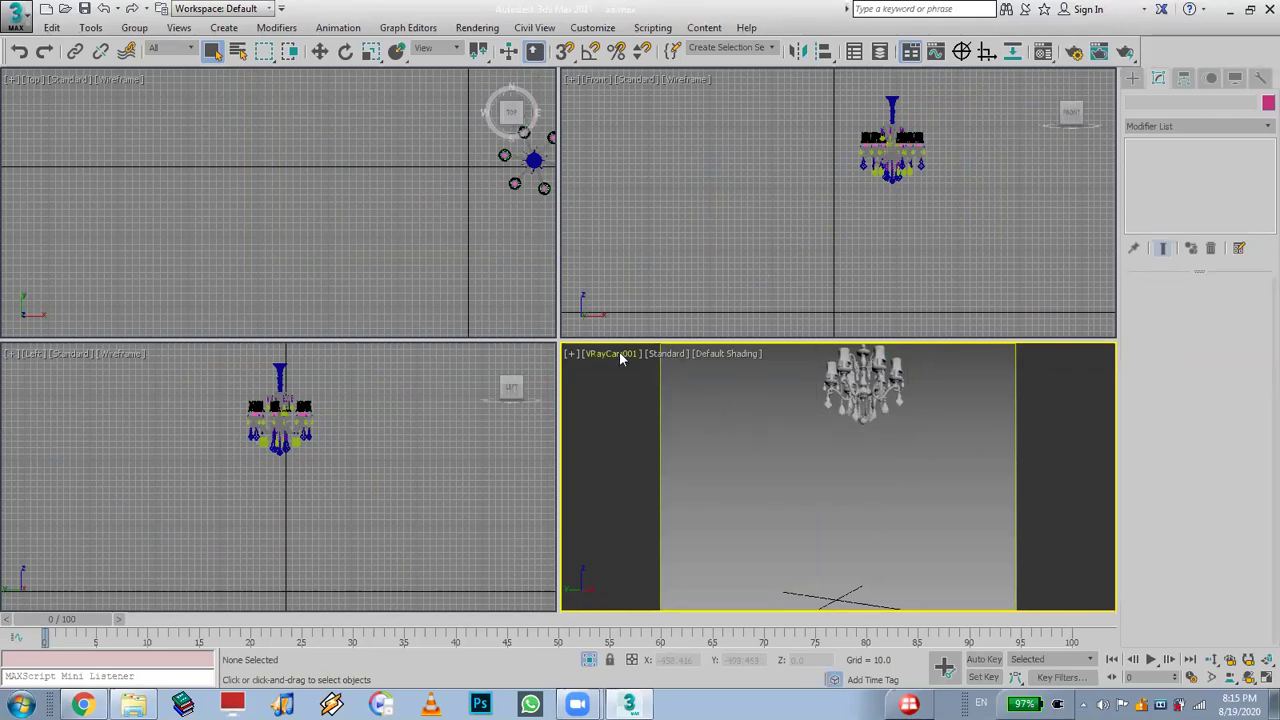
key(p)
middle_drag(949, 442, 907, 535)
scroll(872, 440, up, 5)
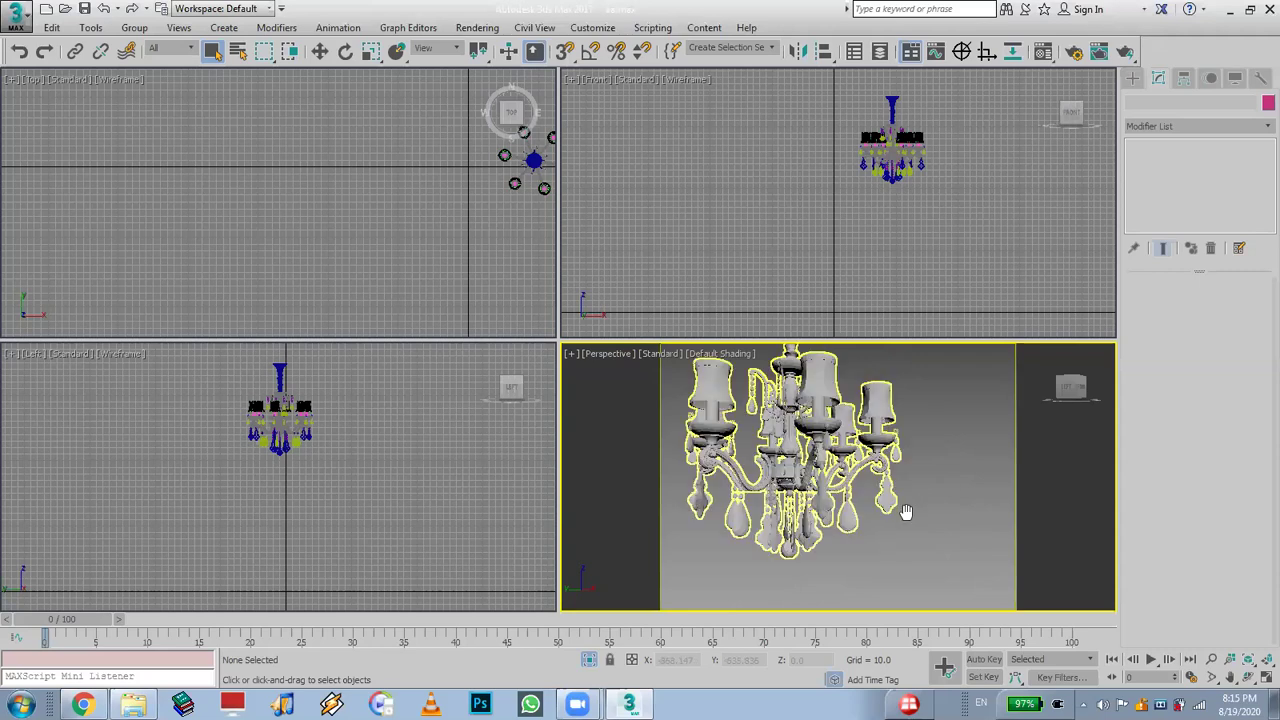
scroll(878, 468, down, 2)
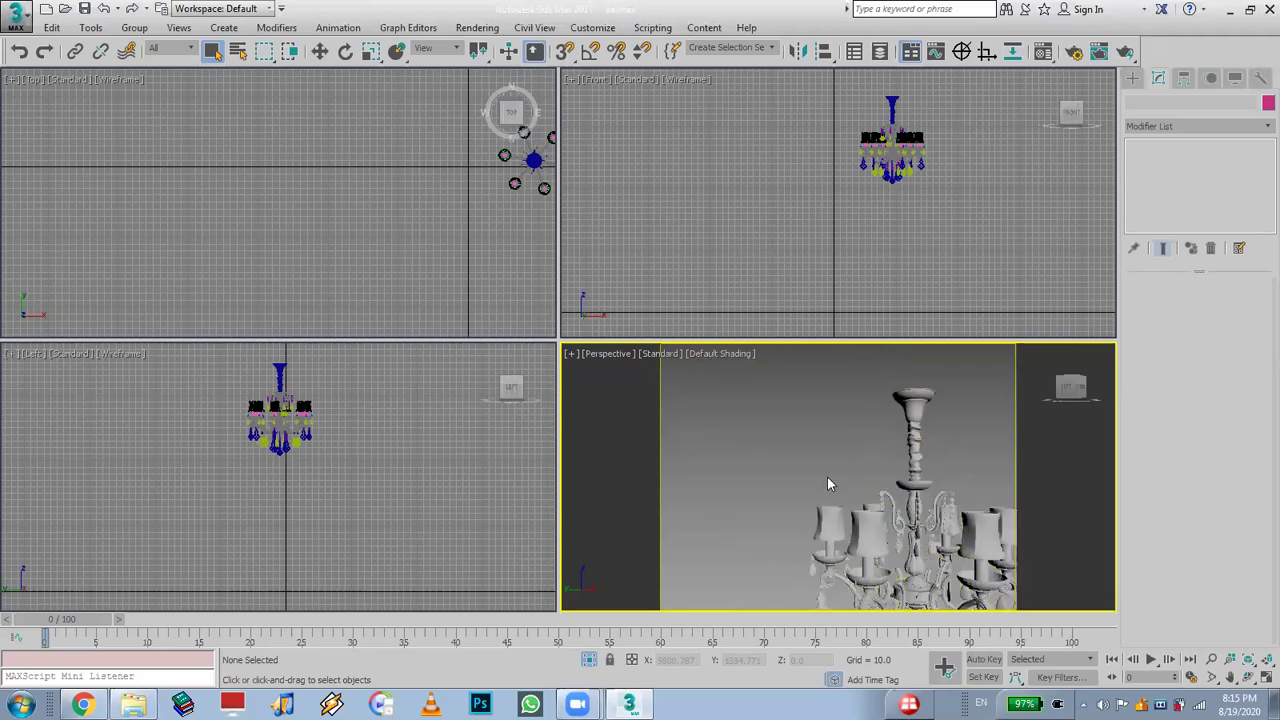
click(1248, 659)
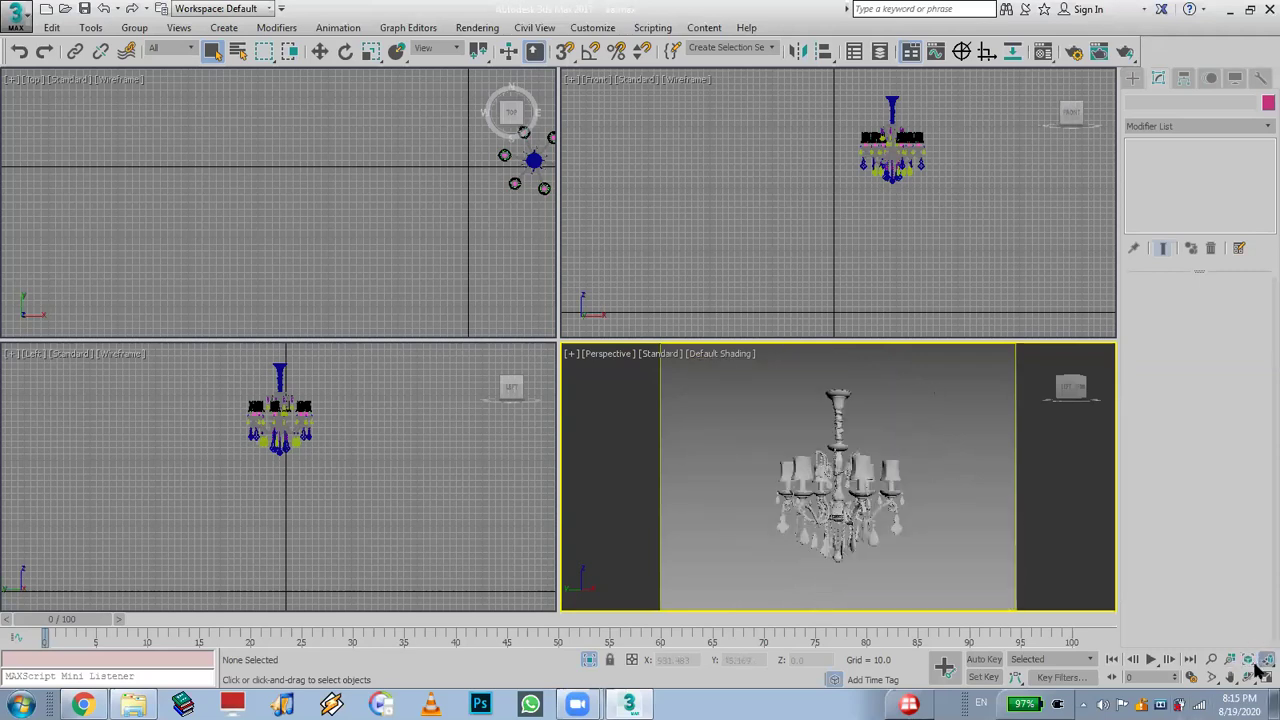
click(1266, 659)
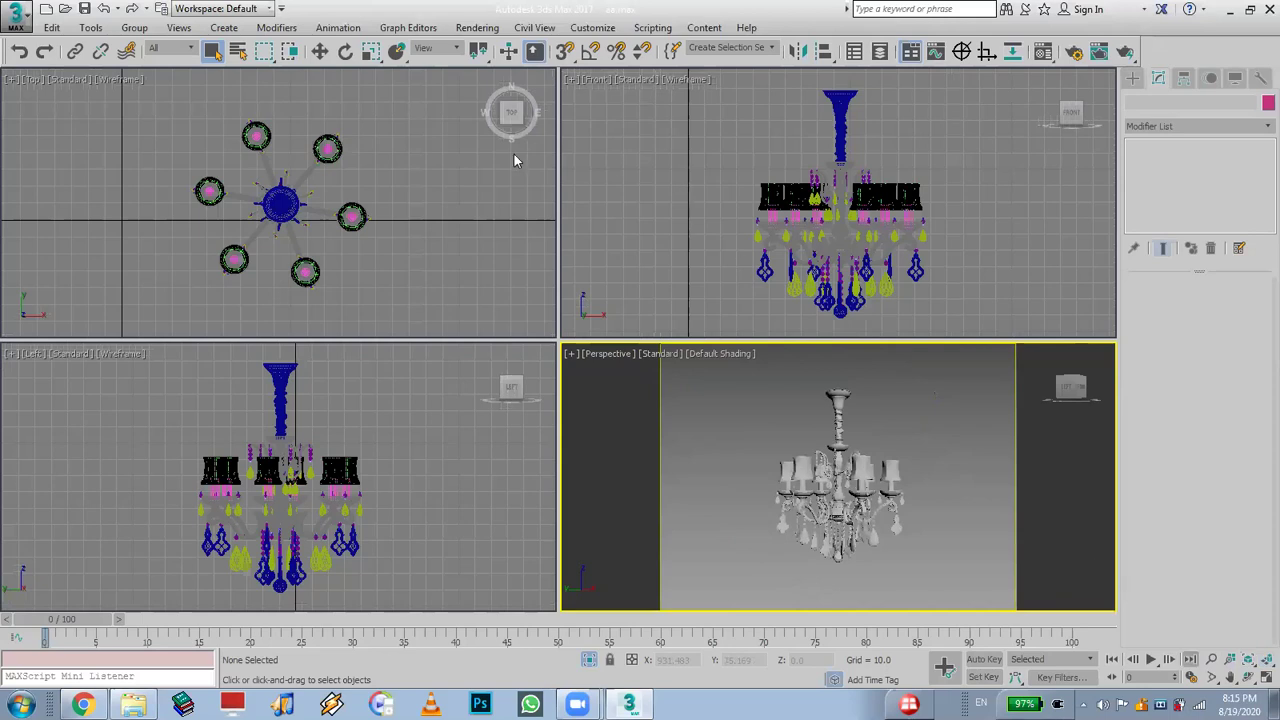
Create a Sphere-type VRayLight with a radius of about 2.5 at the centre of the chandelier's rightmost lampshade in the Top view
scroll(390, 218, up, 2)
scroll(390, 218, up, 2)
middle_drag(260, 234, 432, 250)
click(1134, 79)
click(1163, 177)
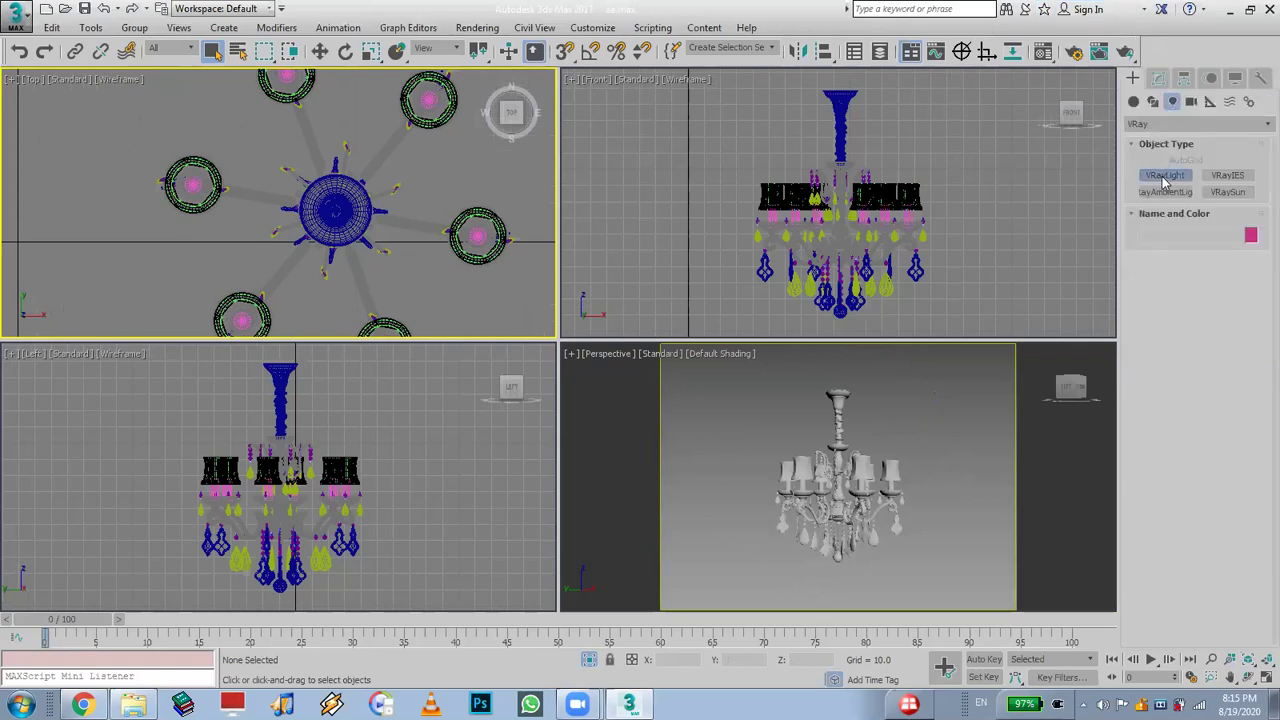
click(1224, 284)
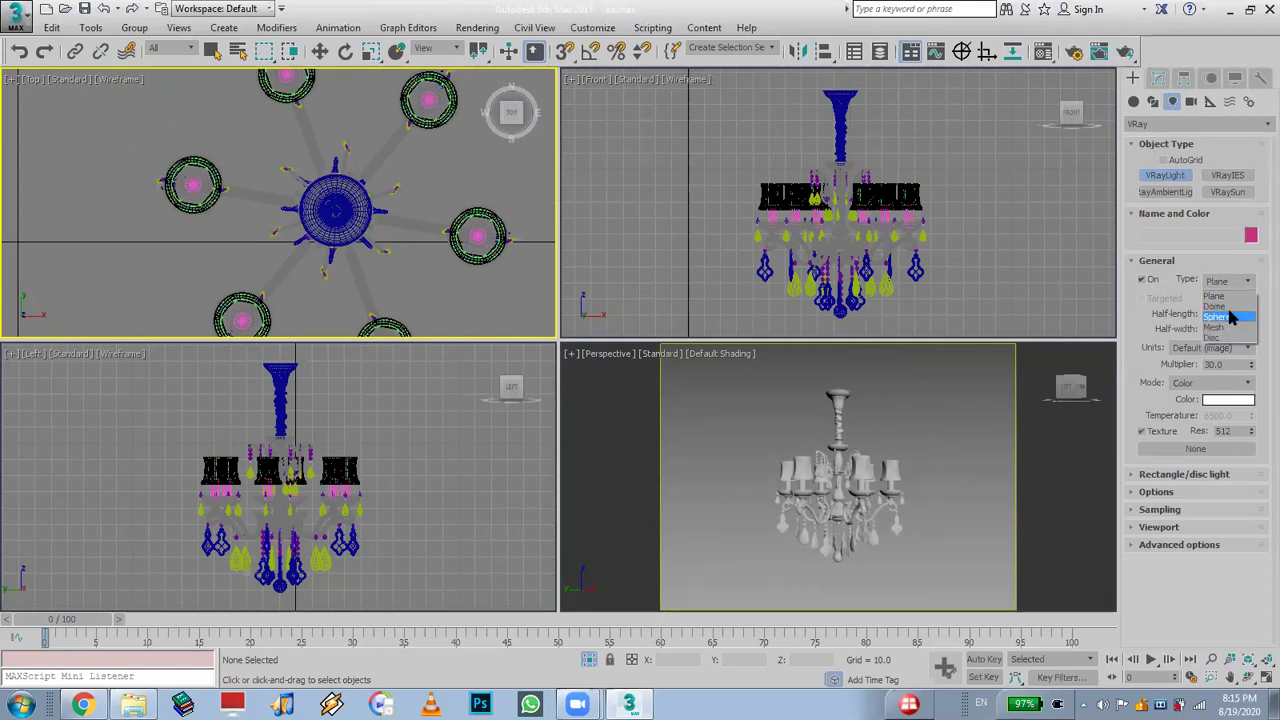
click(1240, 317)
scroll(495, 242, up, 5)
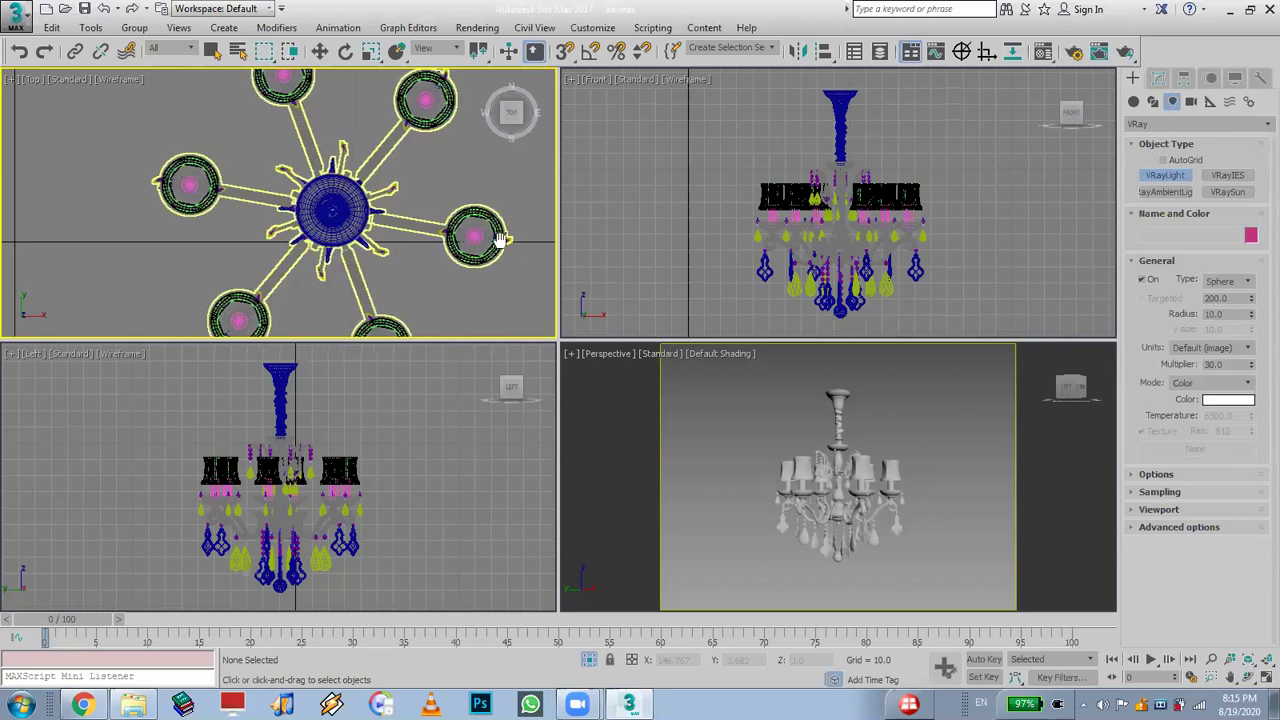
scroll(372, 243, up, 3)
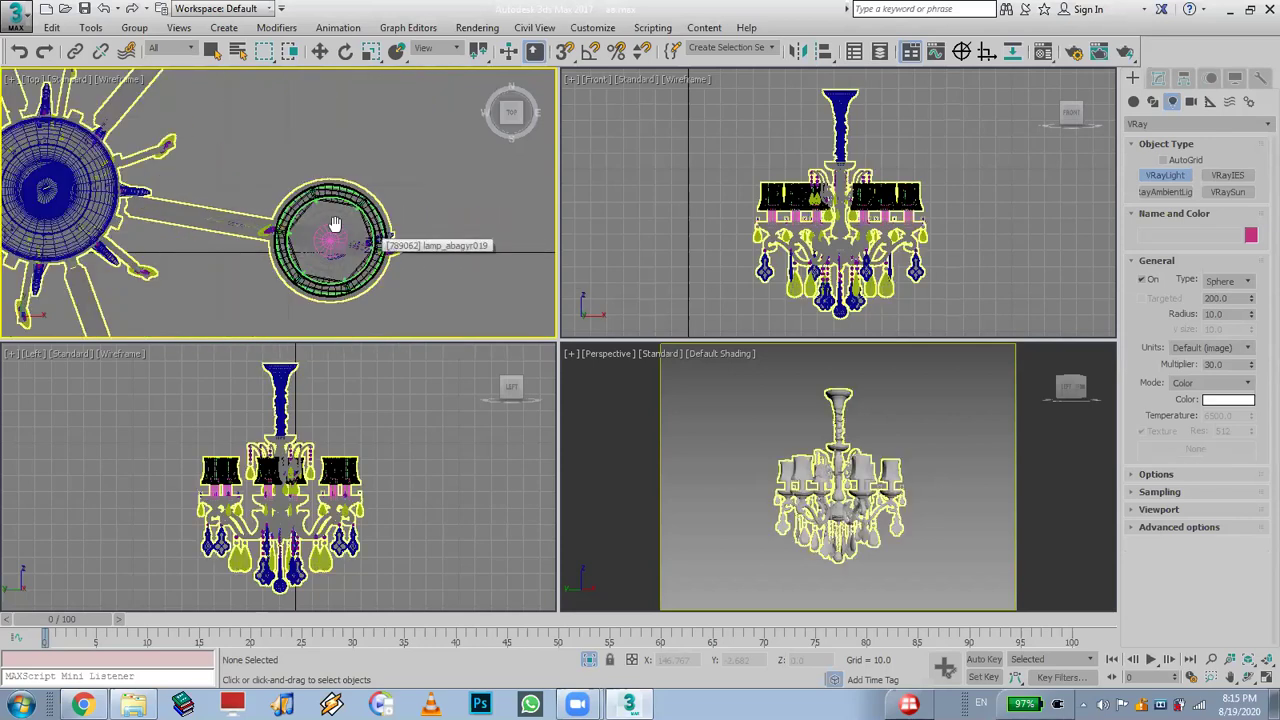
scroll(372, 243, up, 2)
scroll(393, 238, up, 3)
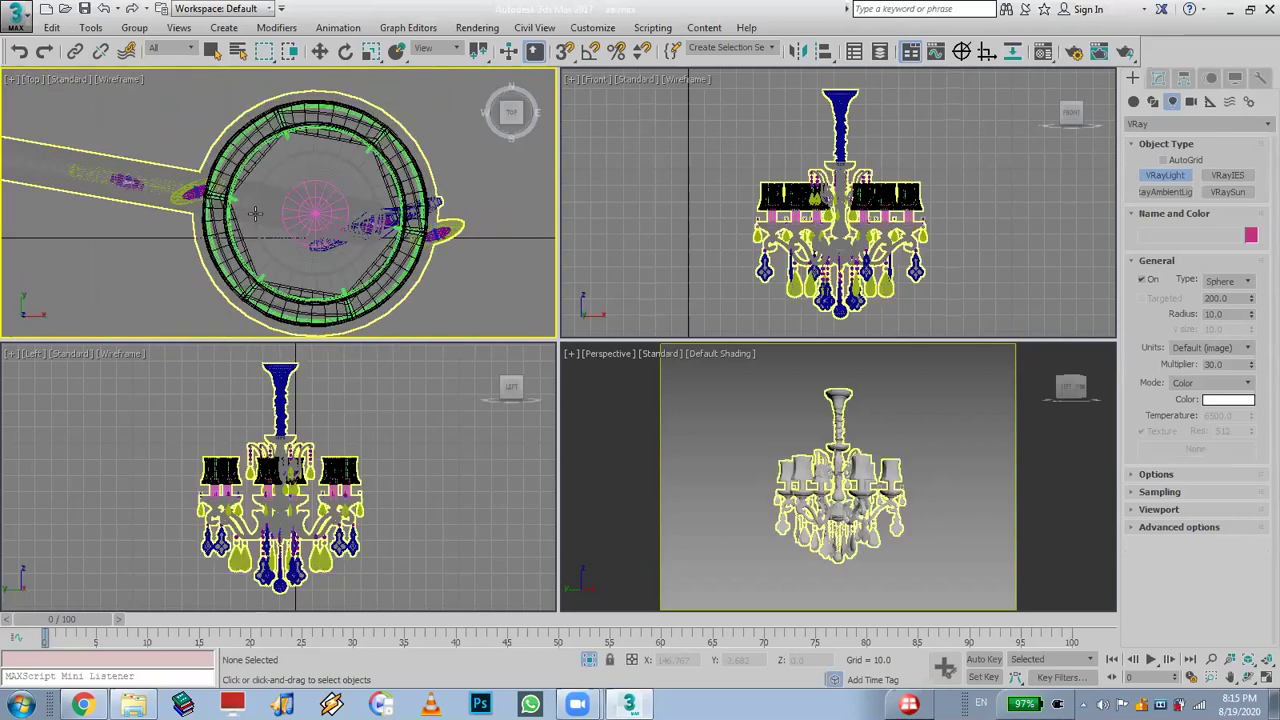
click(316, 214)
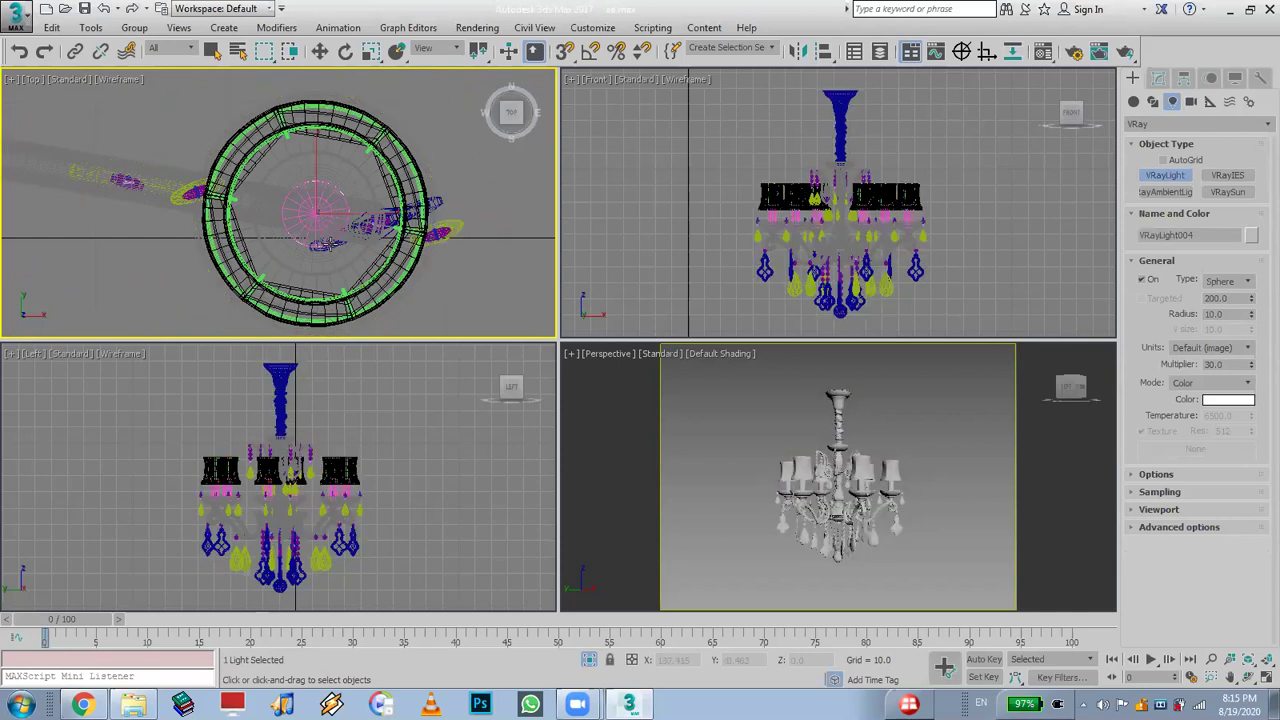
Move the new sphere light straight up from the floor into its lampshade in the Front view, to a height of about 280
scroll(878, 139, down, 5)
mouse_move(878, 139)
middle_down()
mouse_move(910, 192)
mouse_move(876, 152)
middle_up()
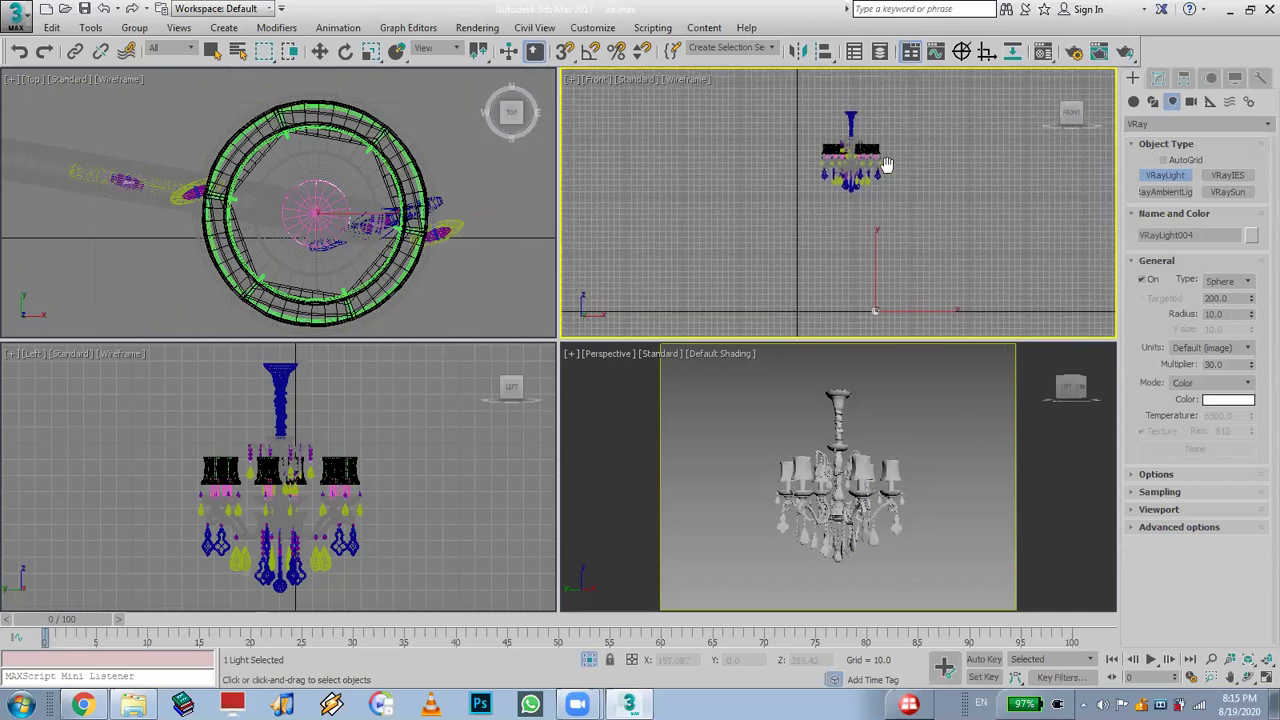
click(320, 51)
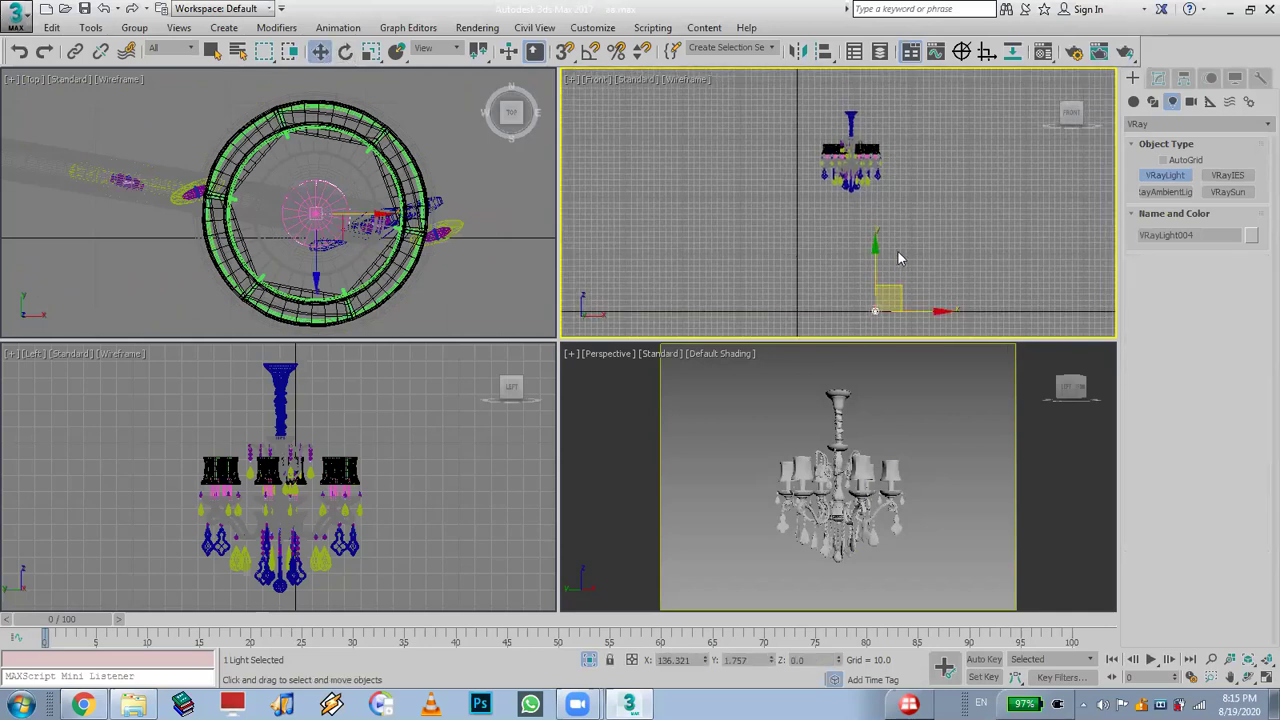
drag(876, 210, 903, 114)
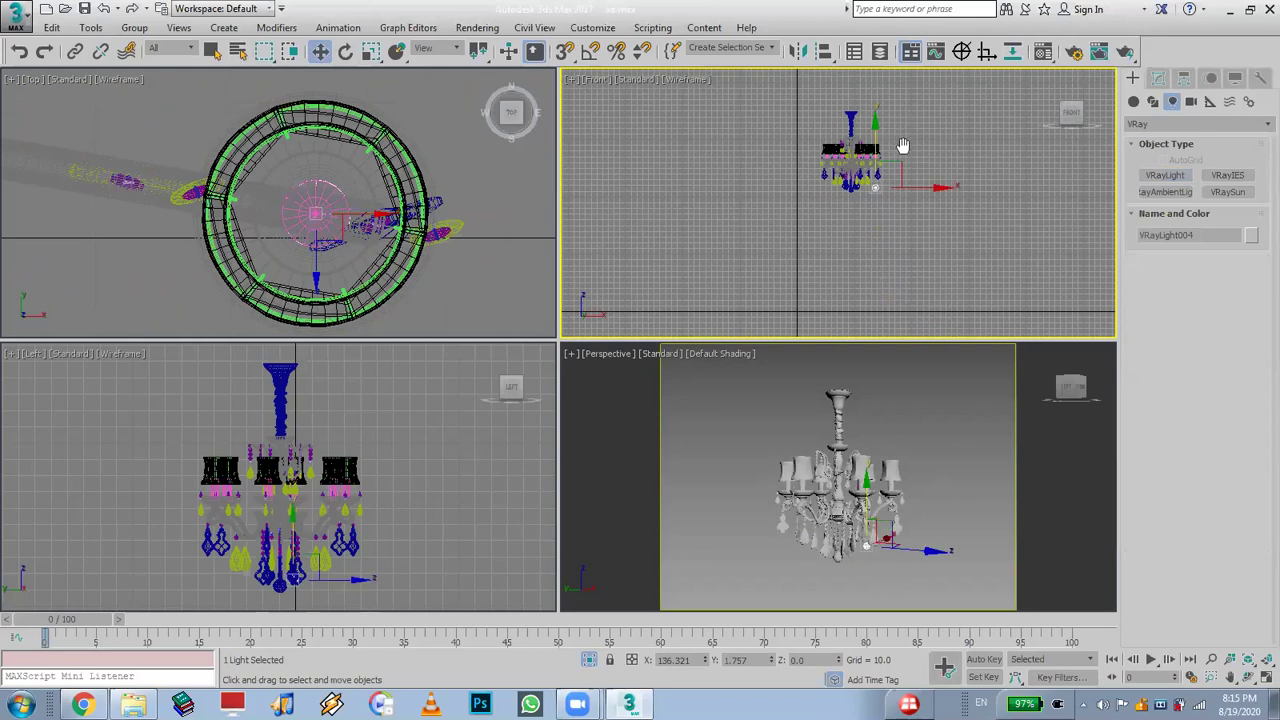
scroll(863, 220, up, 3)
middle_drag(863, 220, 957, 181)
scroll(875, 195, up, 5)
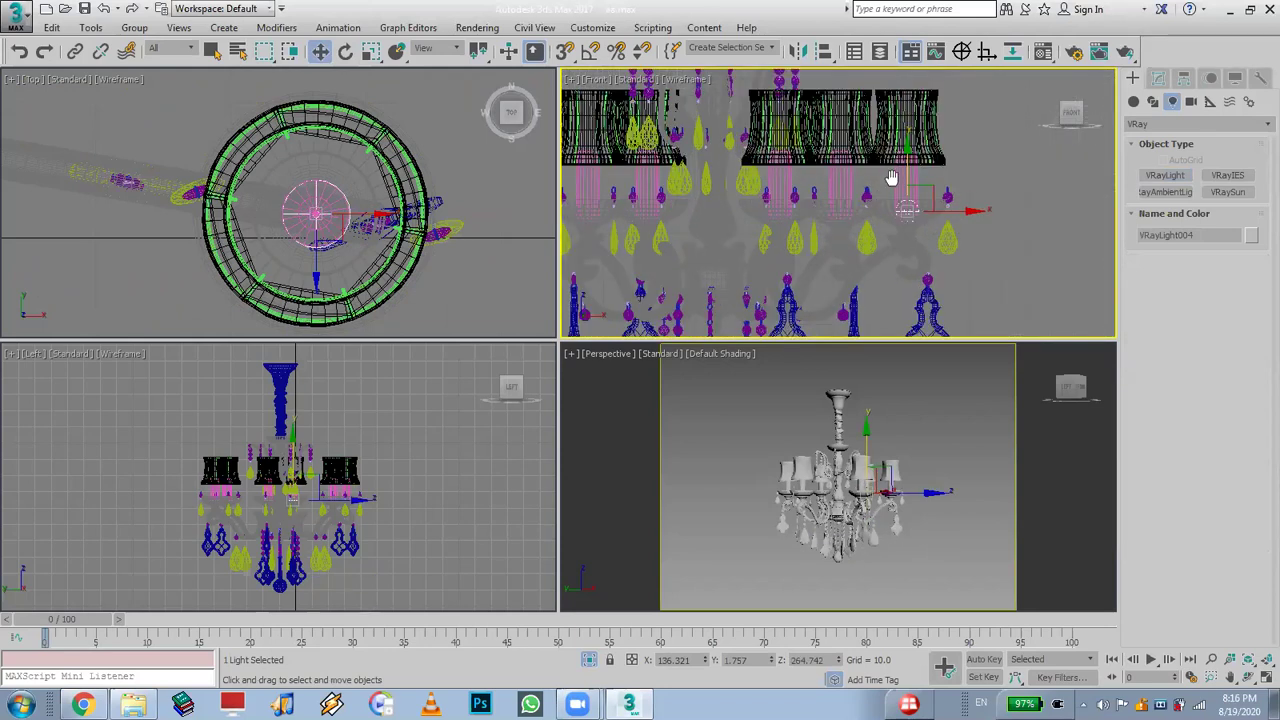
drag(903, 206, 906, 105)
Adjust the sphere light's radius to 2.766 and select its multiplier value
click(1159, 77)
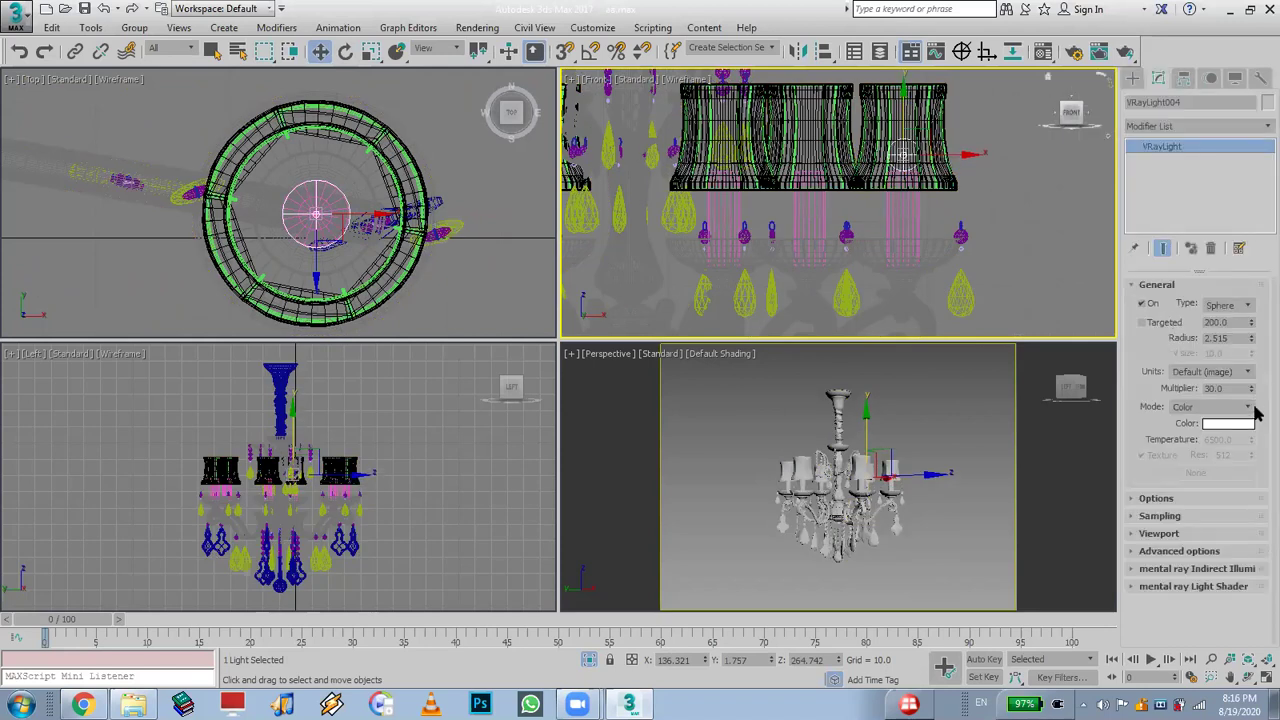
click(1251, 341)
drag(1252, 342, 1248, 330)
double_click(1233, 388)
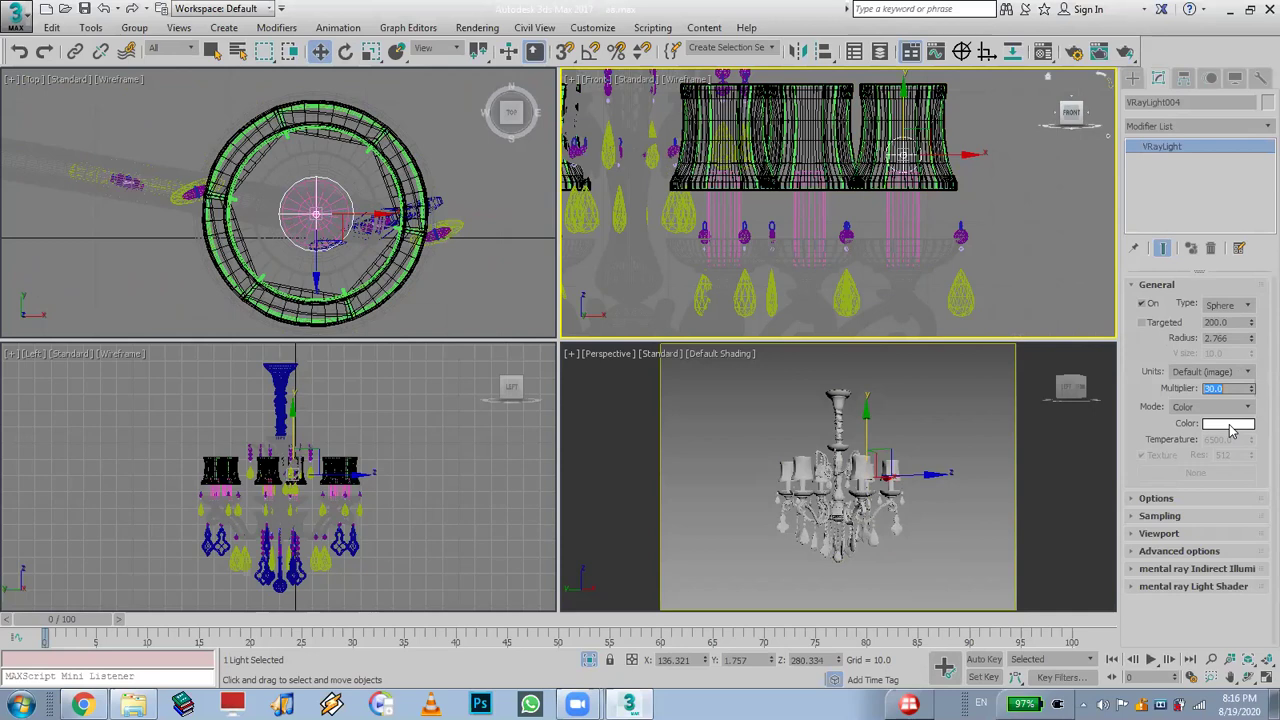
Move only the light's pivot to the chandelier's centre, snapping it to the pivot of the chandelier's central body
click(322, 224)
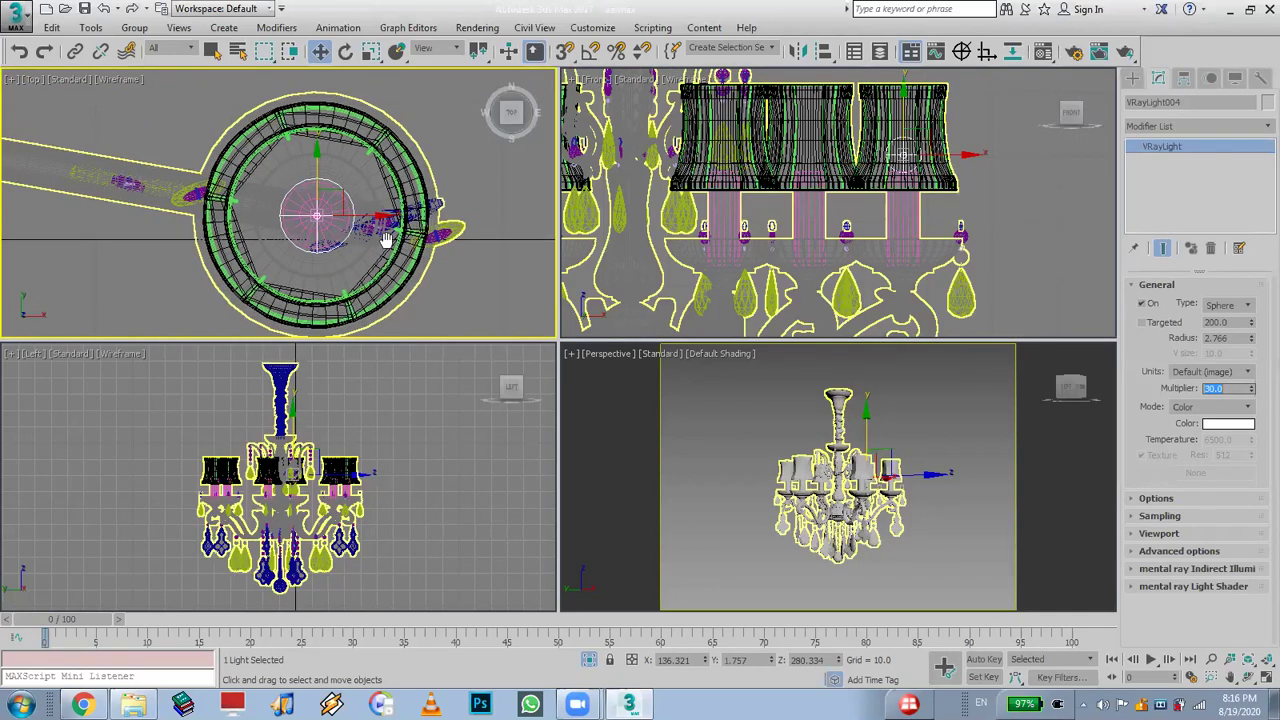
key(shift+z)
click(1183, 82)
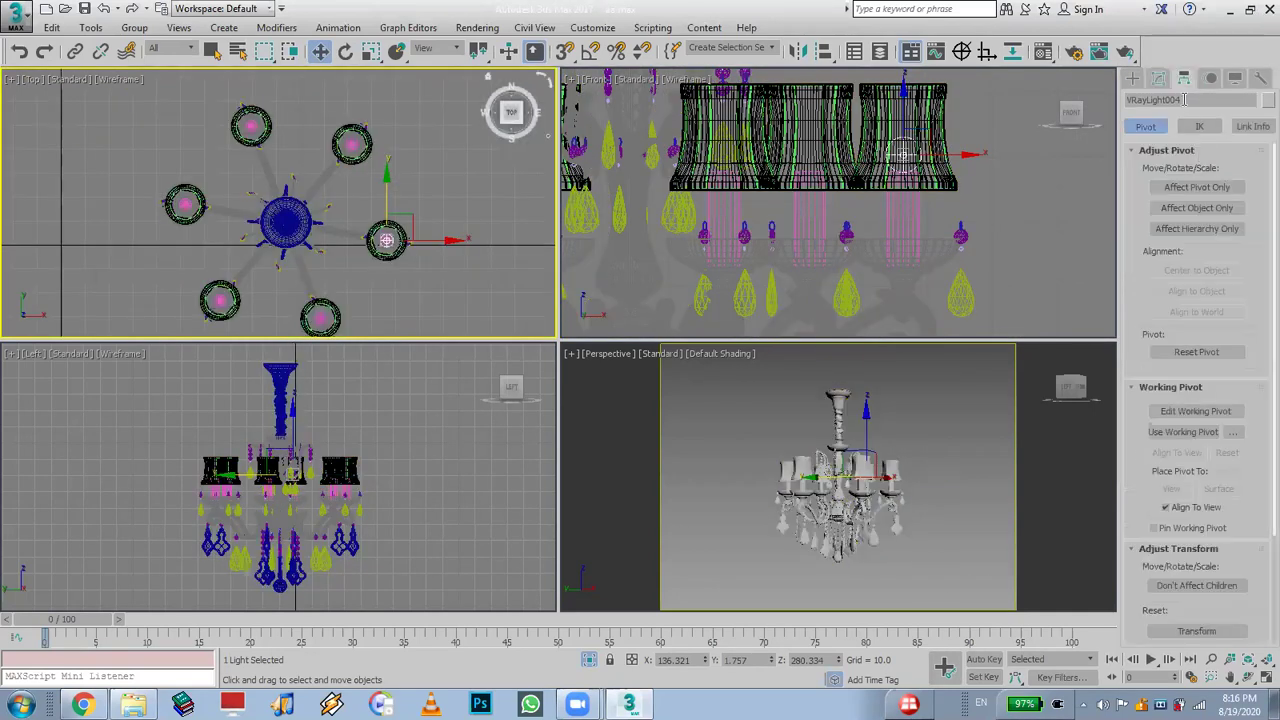
click(1196, 187)
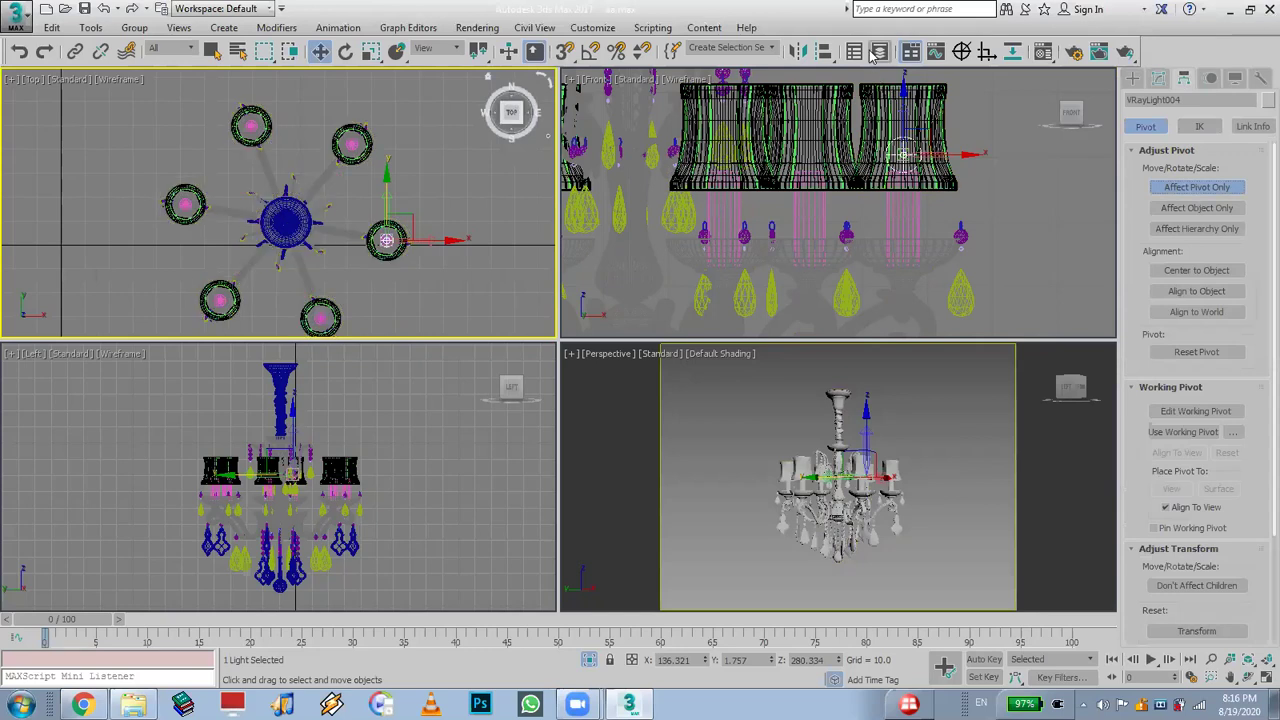
click(565, 51)
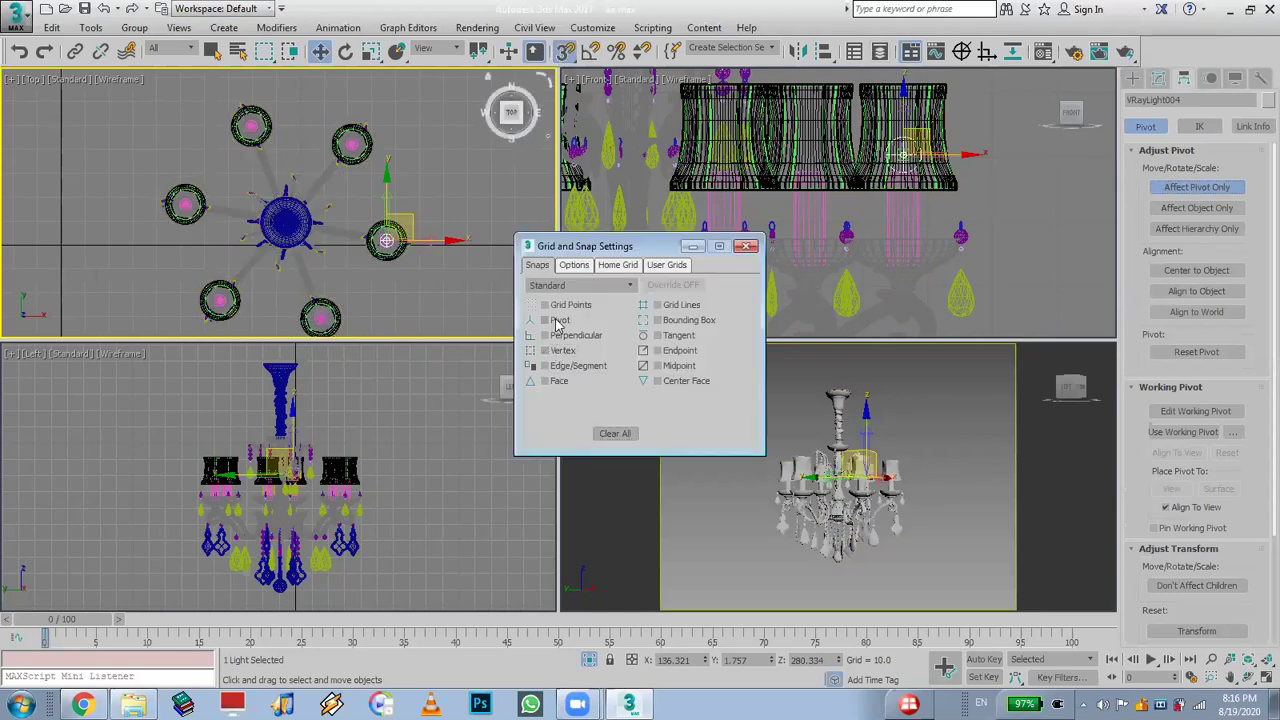
click(746, 246)
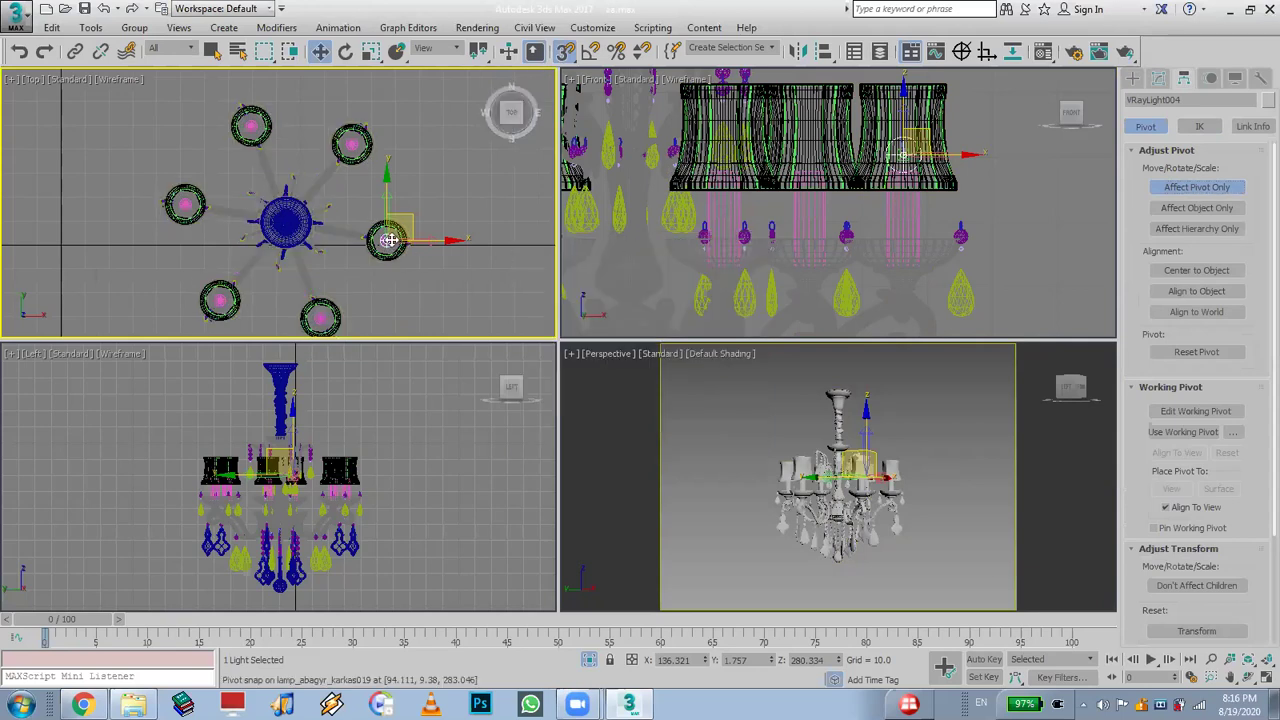
drag(389, 240, 287, 222)
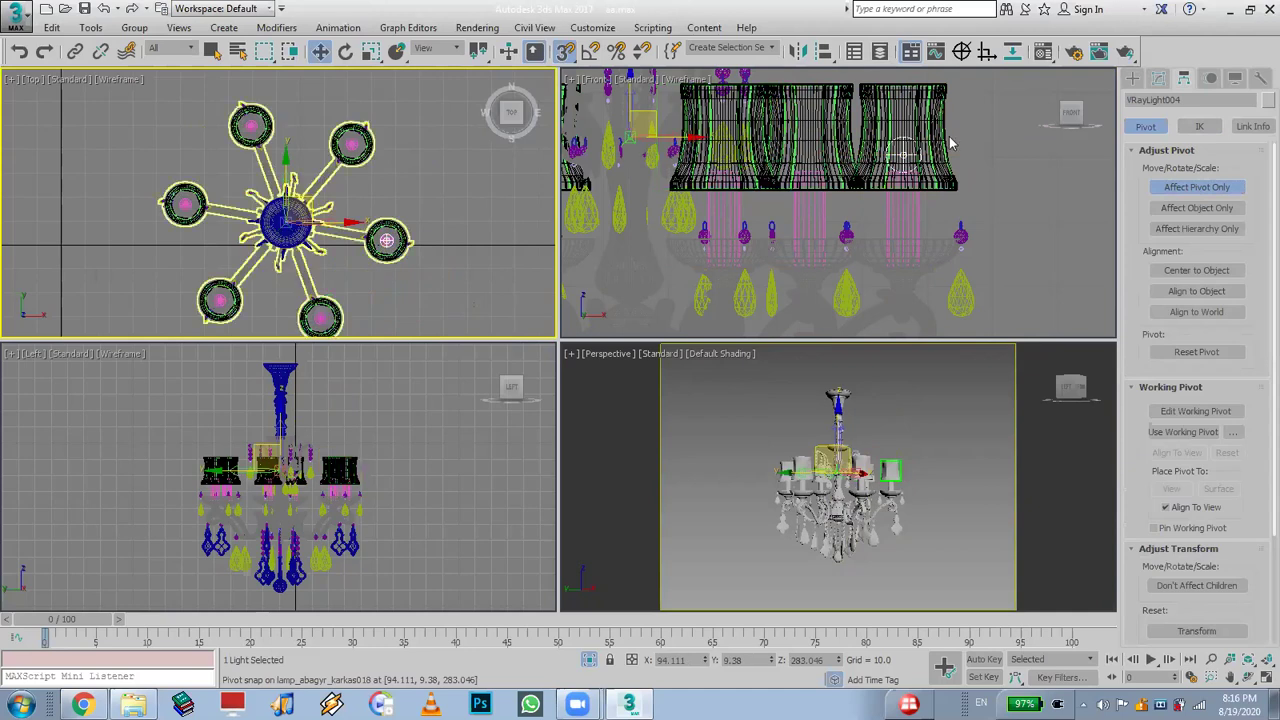
click(1168, 187)
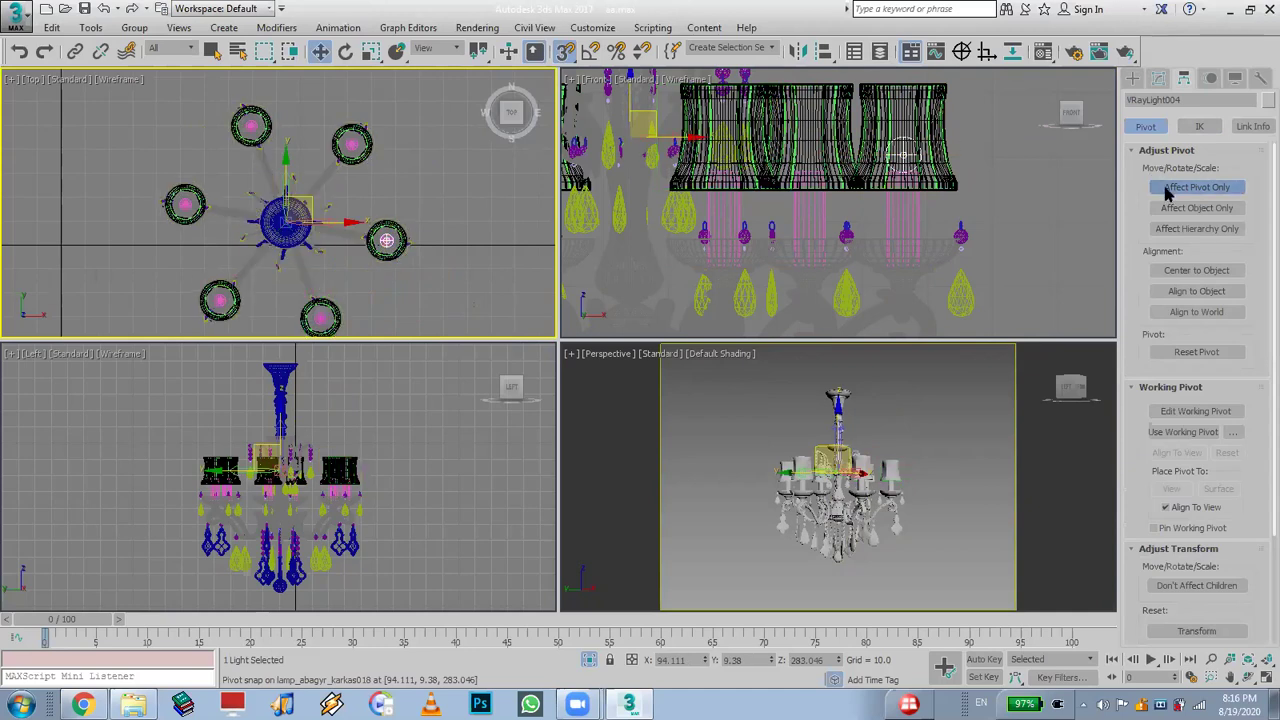
Turn on angle snap with a 60-degree increment for rotating the light, and turn off the 3D snap
click(344, 51)
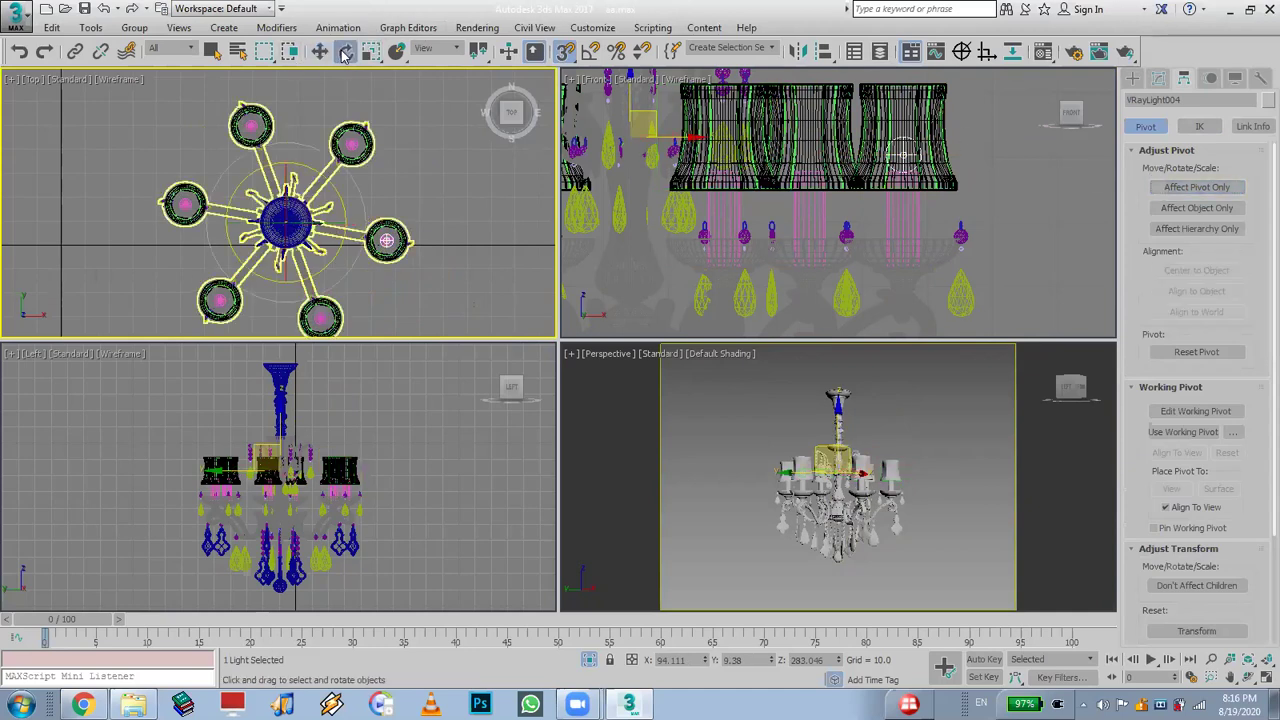
right_click(590, 53)
double_click(657, 357)
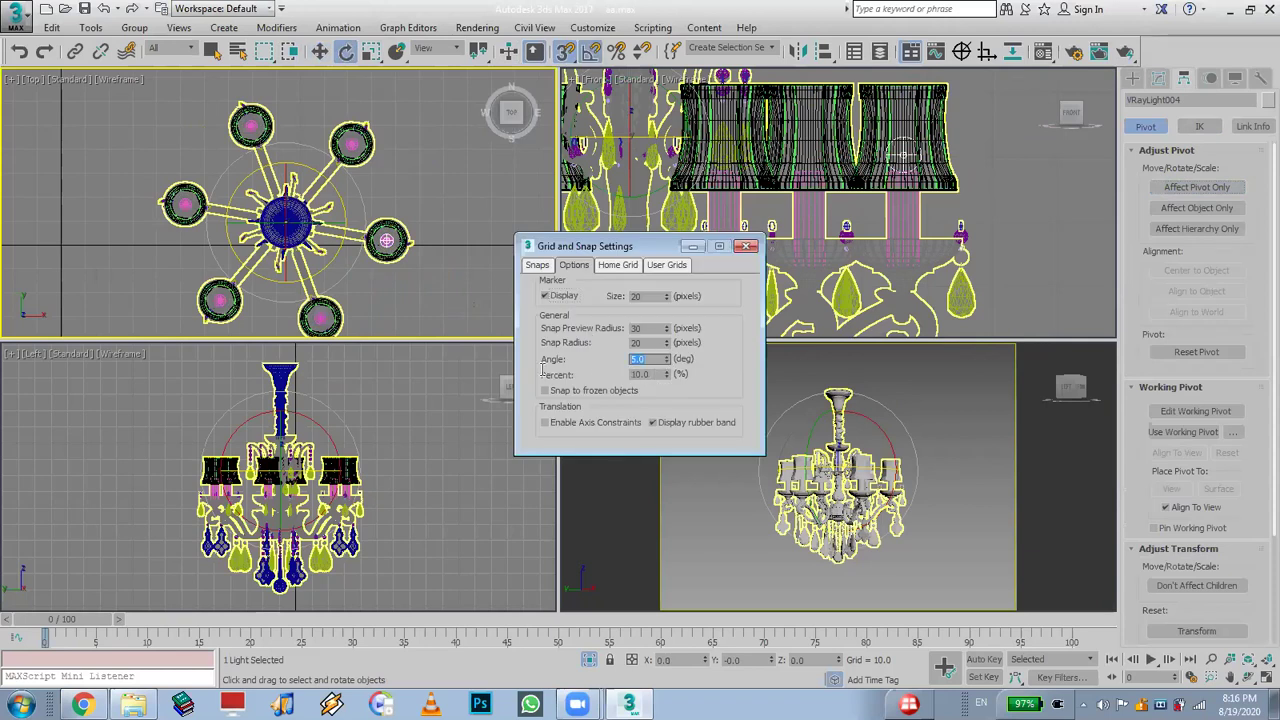
text(6)
key(Return)
click(745, 246)
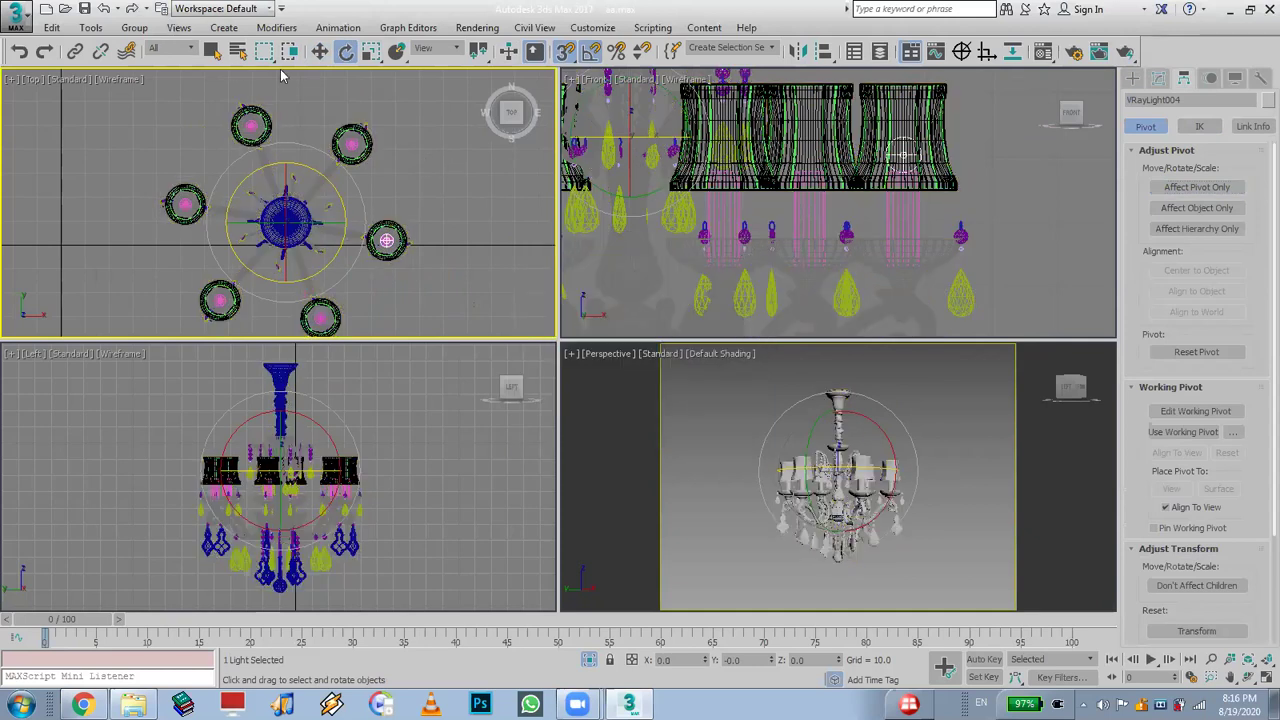
click(345, 51)
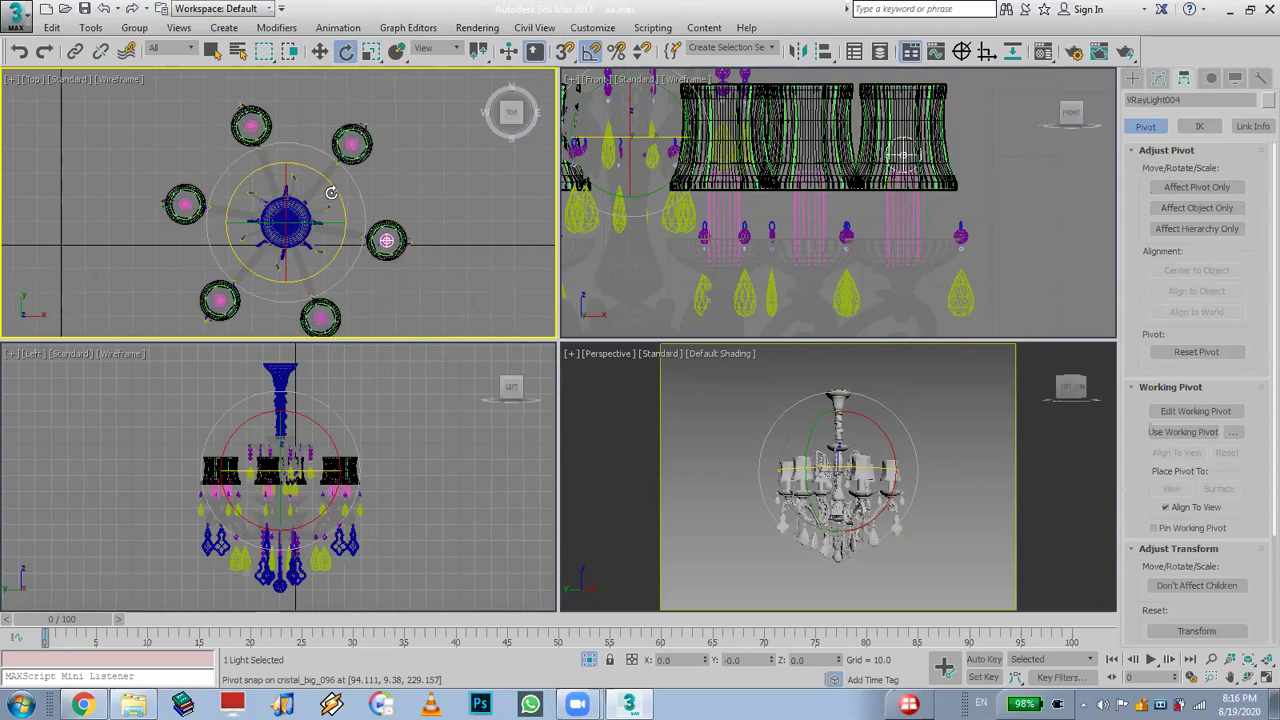
Clone the light by rotating it -60 degrees around the chandelier in the Top view, making 5 instances for the remaining lampshades
shift+drag(330, 181, 340, 195)
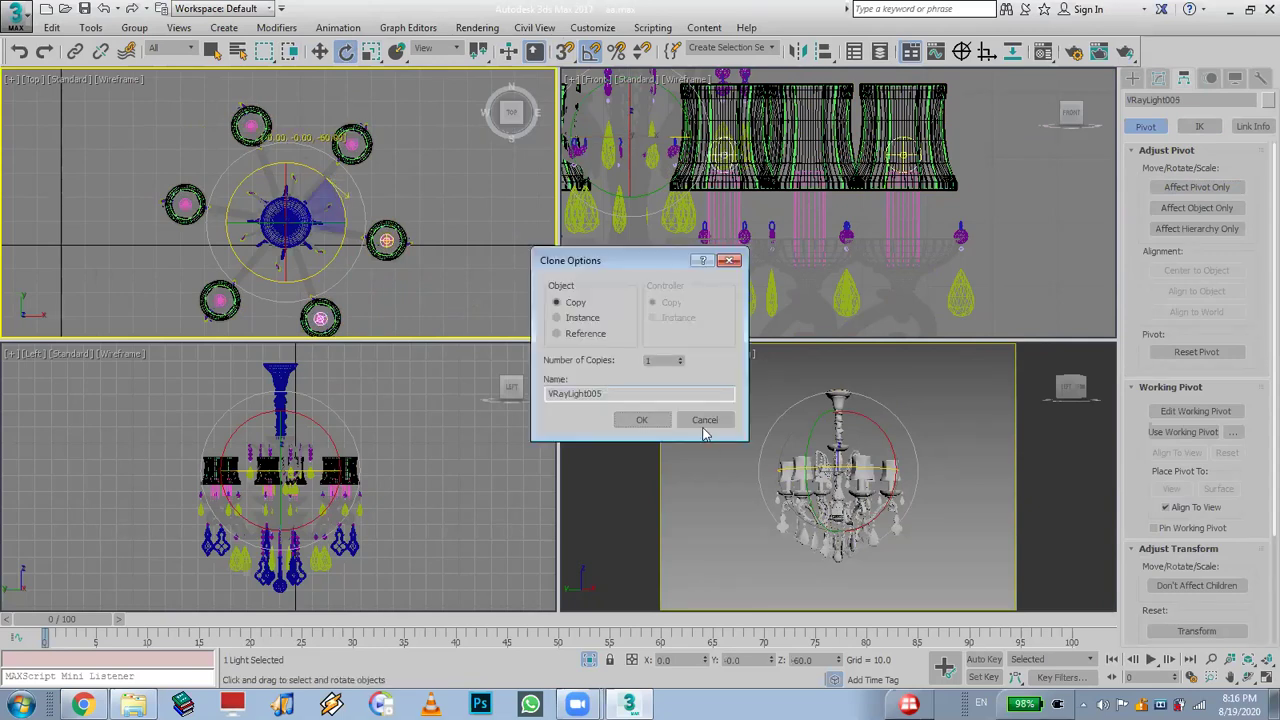
click(583, 318)
double_click(665, 363)
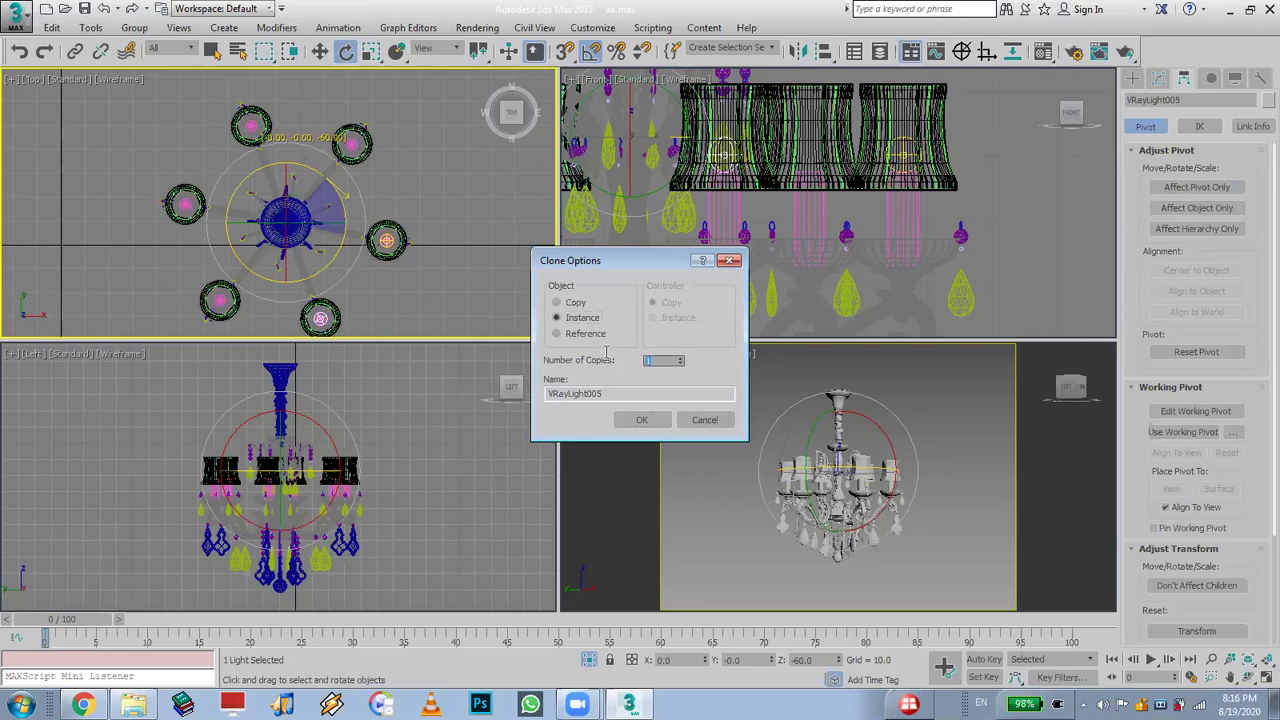
text(5)
click(646, 421)
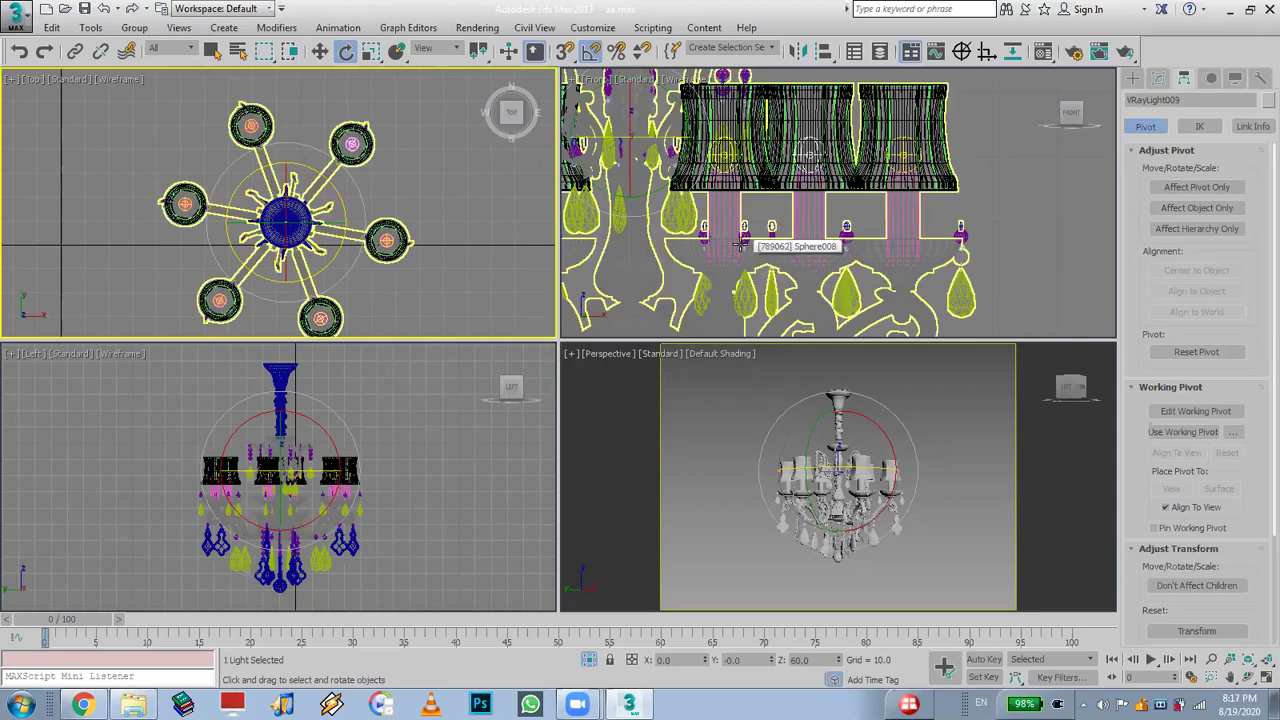
Change the selected sphere light's colour to a warm light orange
click(1158, 79)
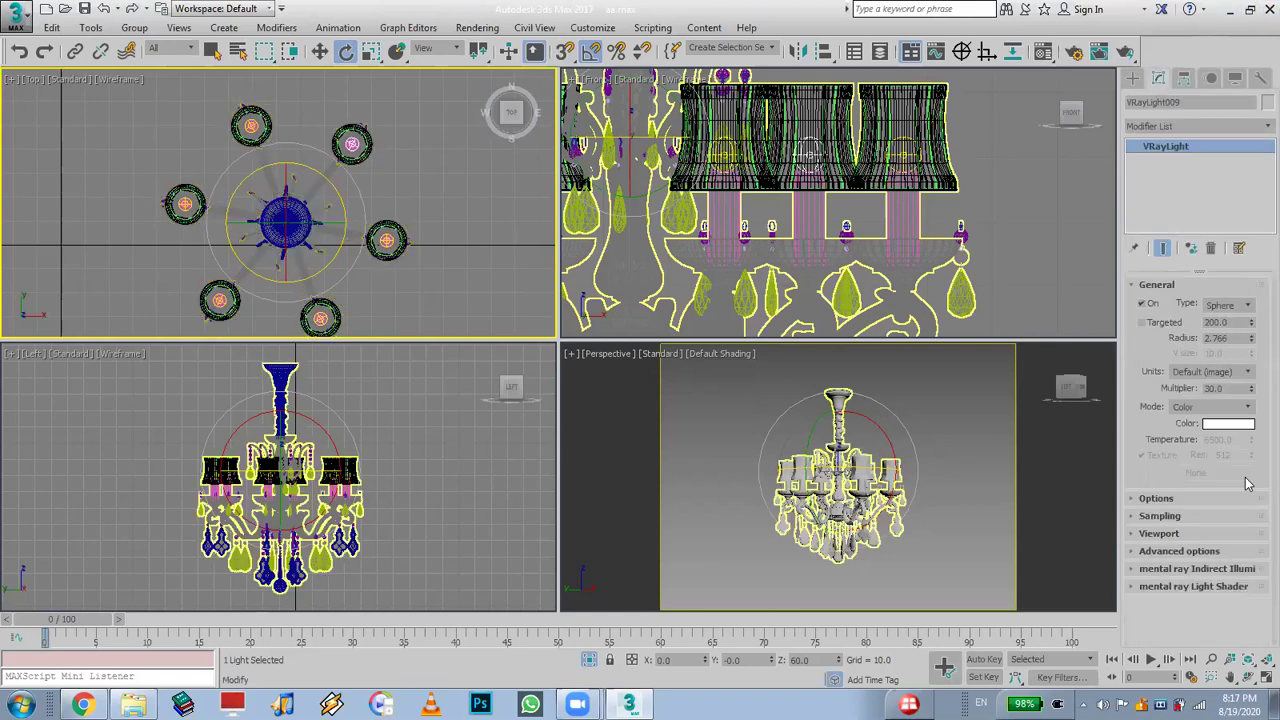
click(1226, 424)
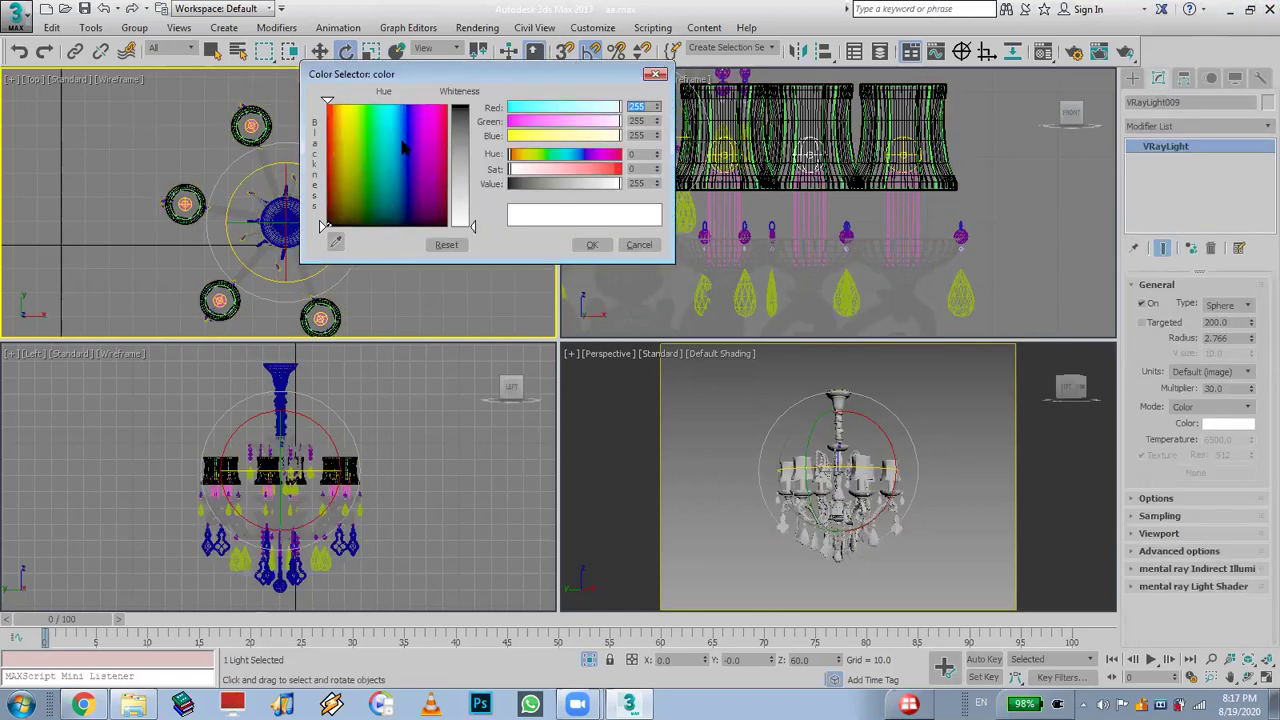
drag(384, 112, 331, 104)
click(466, 145)
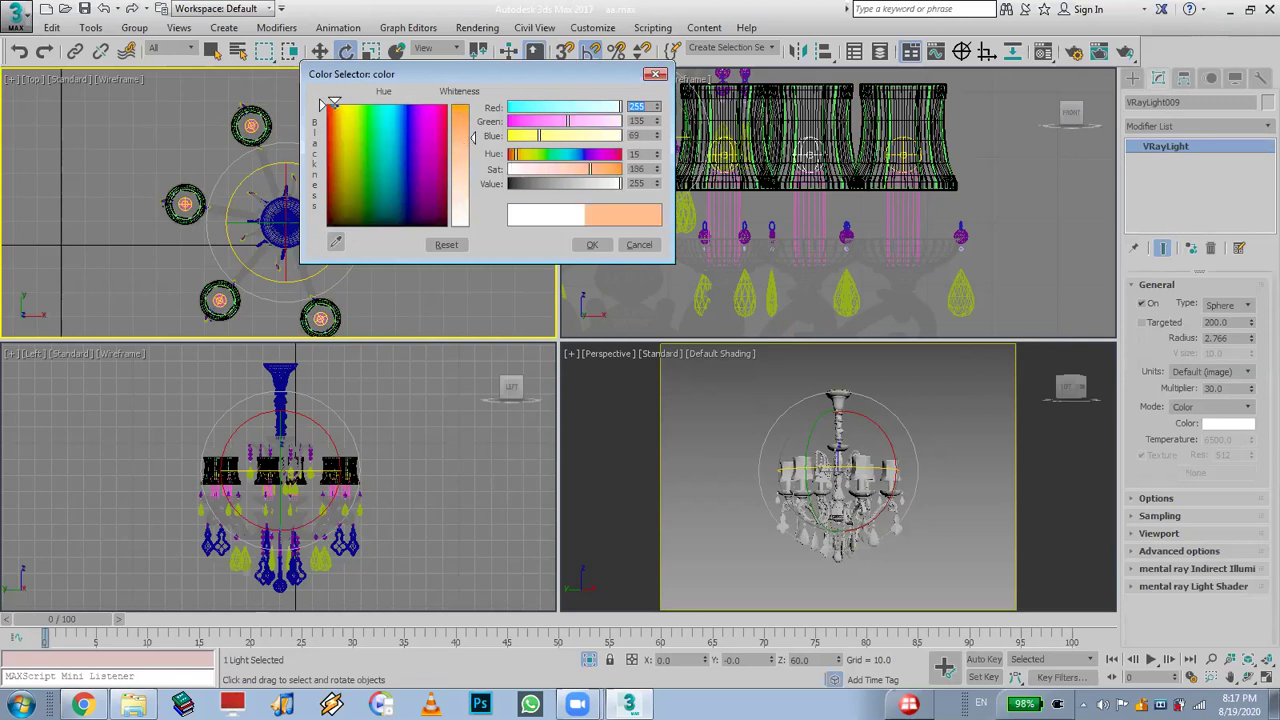
click(592, 245)
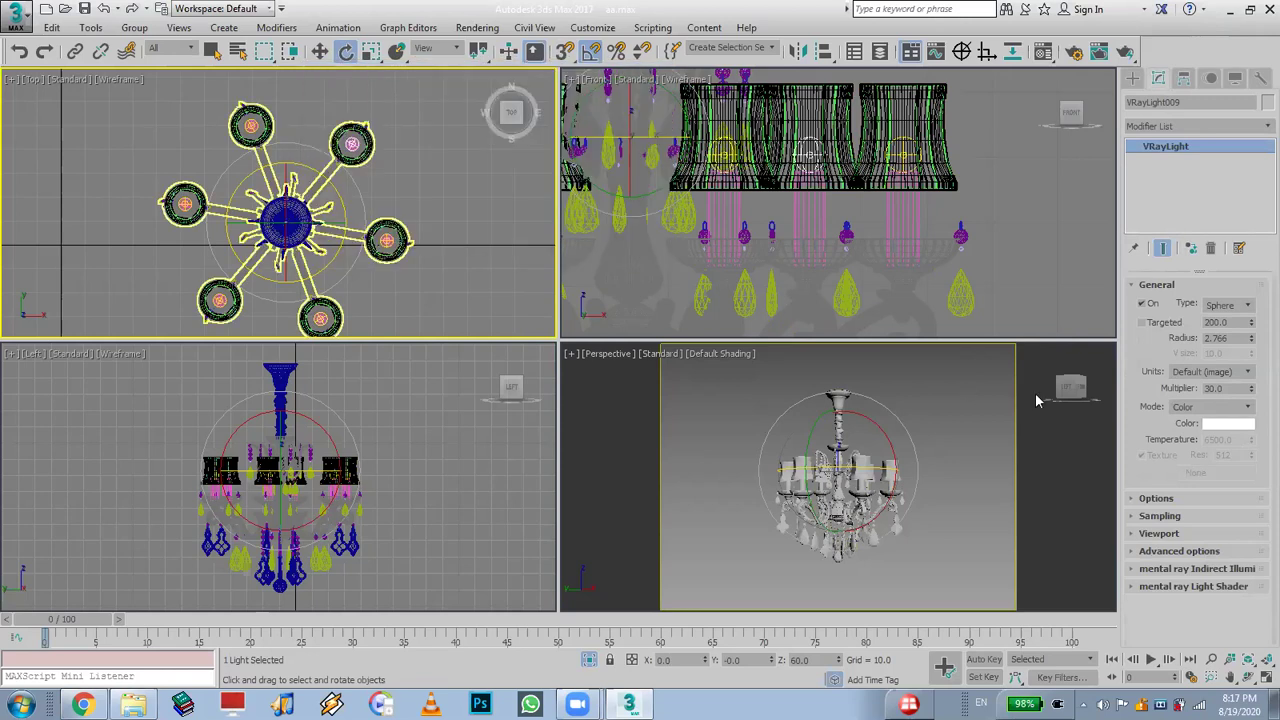
Select the light's multiplier value and exit isolation to bring back the full dining room
double_click(1235, 388)
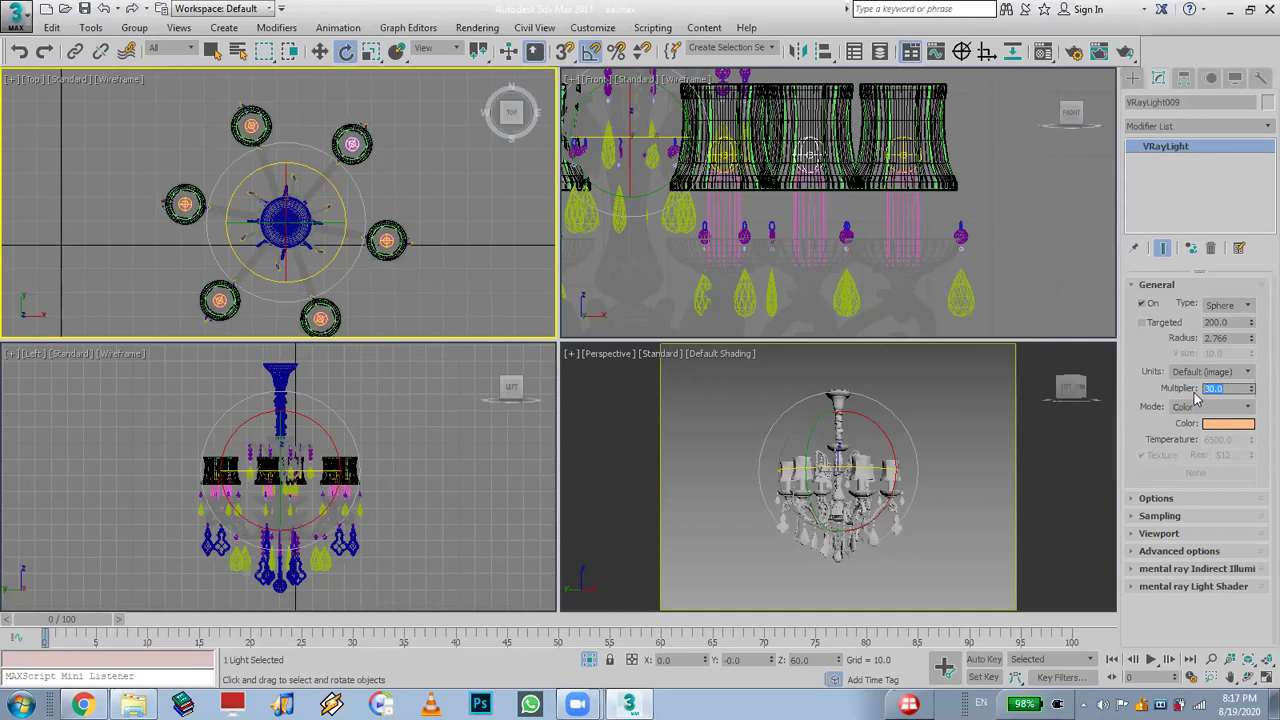
click(1200, 392)
double_click(1224, 392)
click(589, 659)
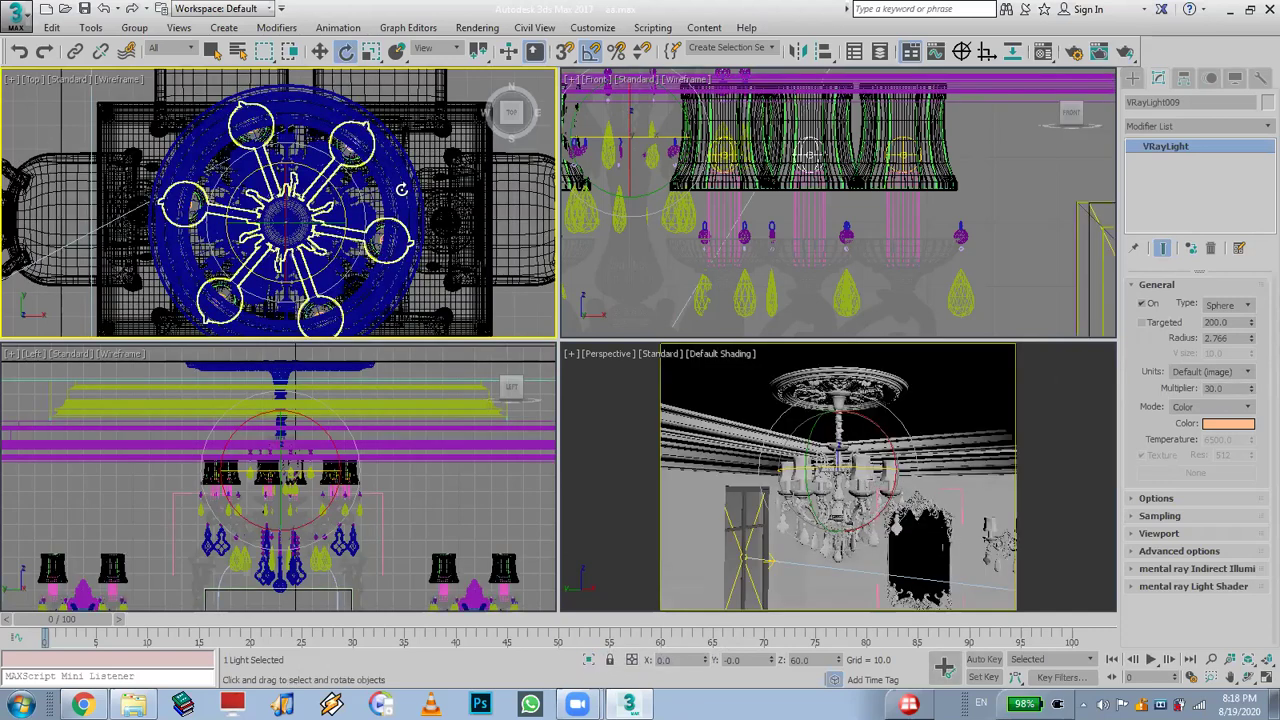
Clone the chandelier light along the X axis in the Top view, out past the end of the dining table
scroll(362, 181, down, 4)
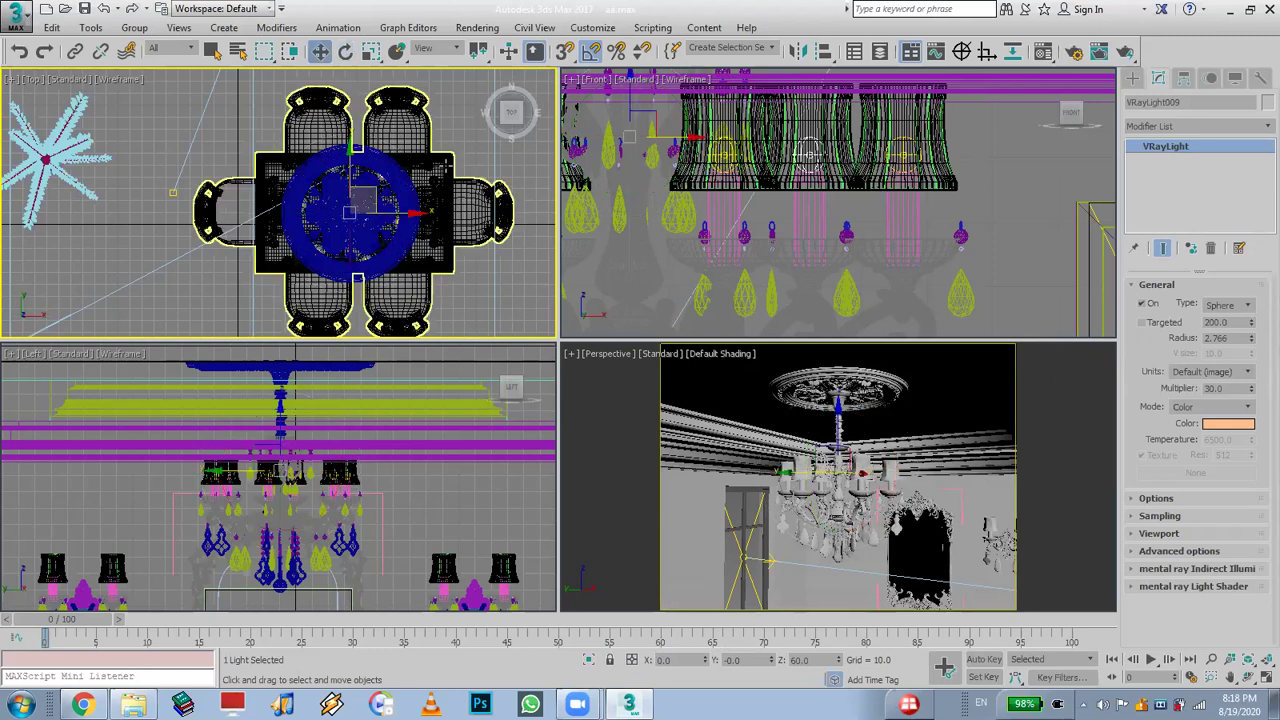
click(319, 51)
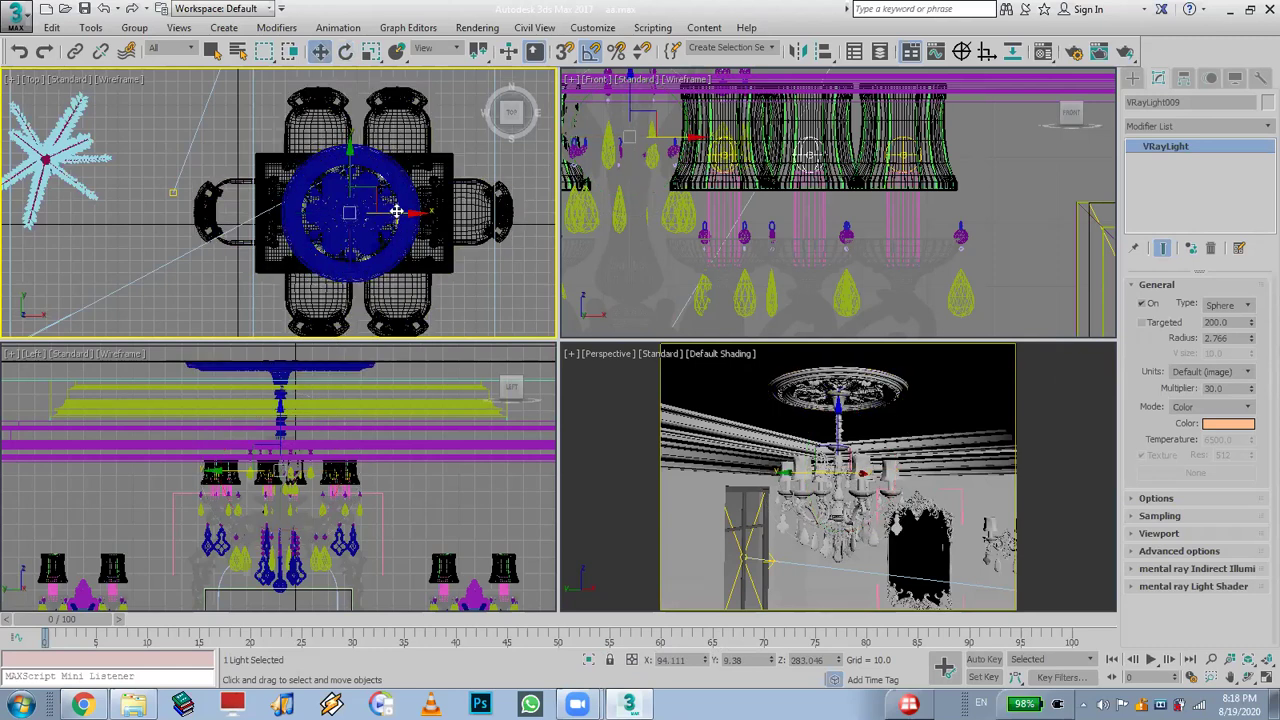
click(440, 213)
shift+drag(547, 201, 580, 206)
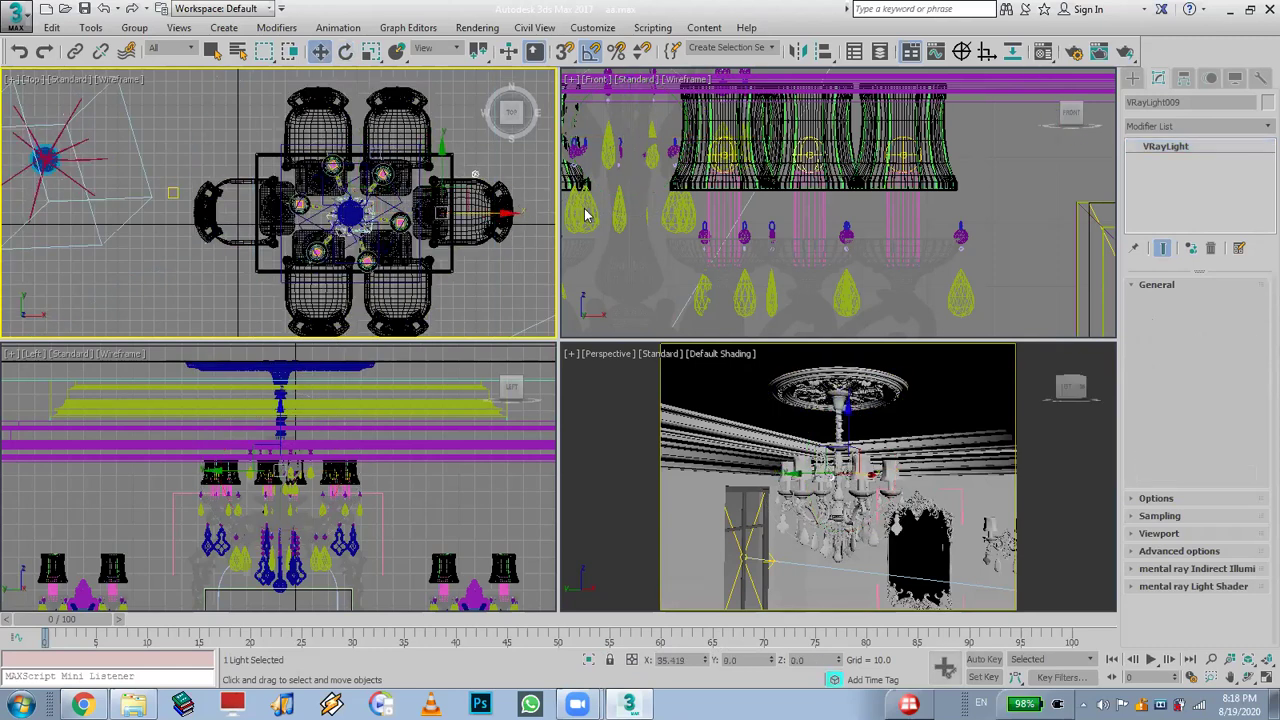
key(Return)
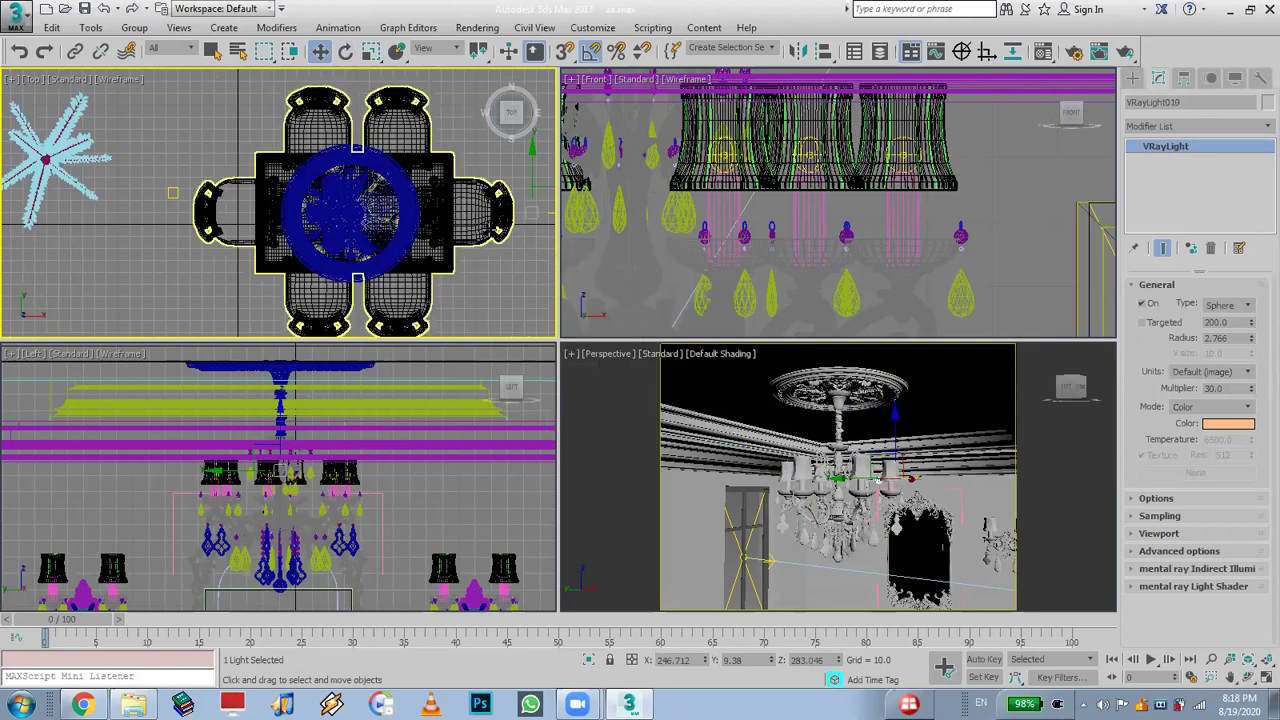
Move the cloned light to empty space outside the wall in the Top view and reset its pivot onto the light
middle_drag(460, 214, 373, 207)
middle_drag(479, 167, 443, 169)
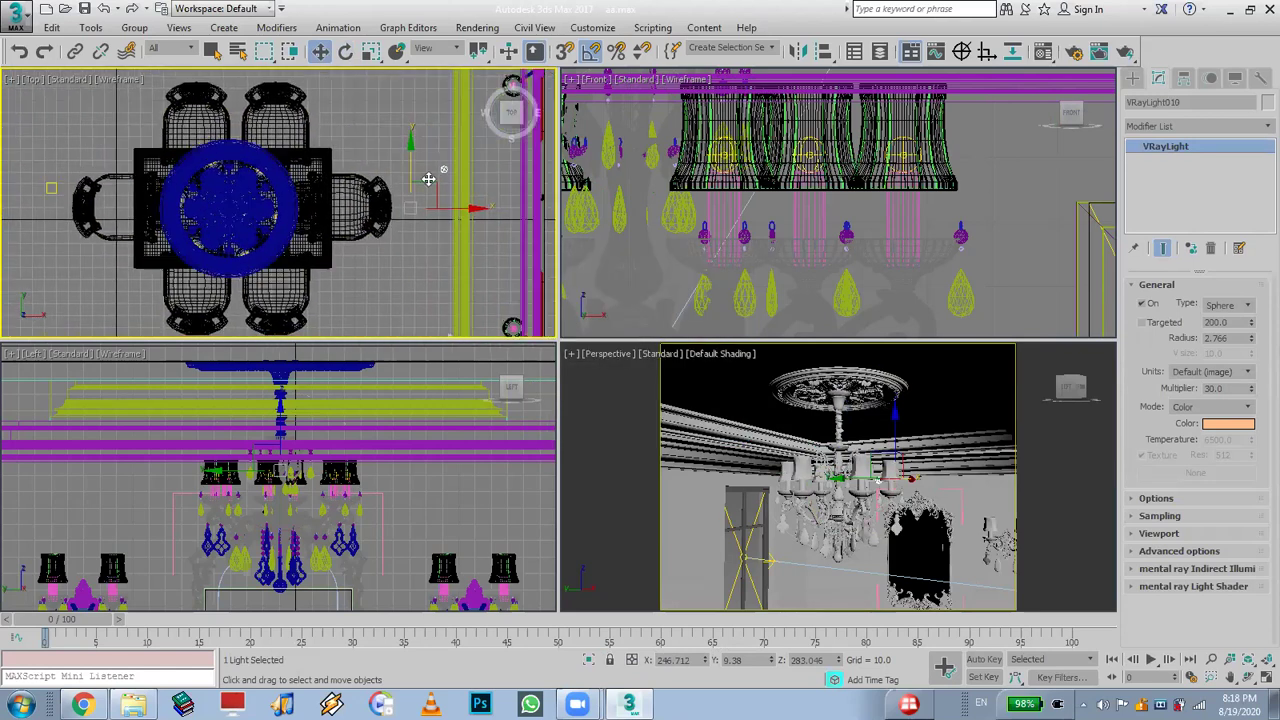
scroll(326, 252, up, 3)
drag(318, 280, 344, 300)
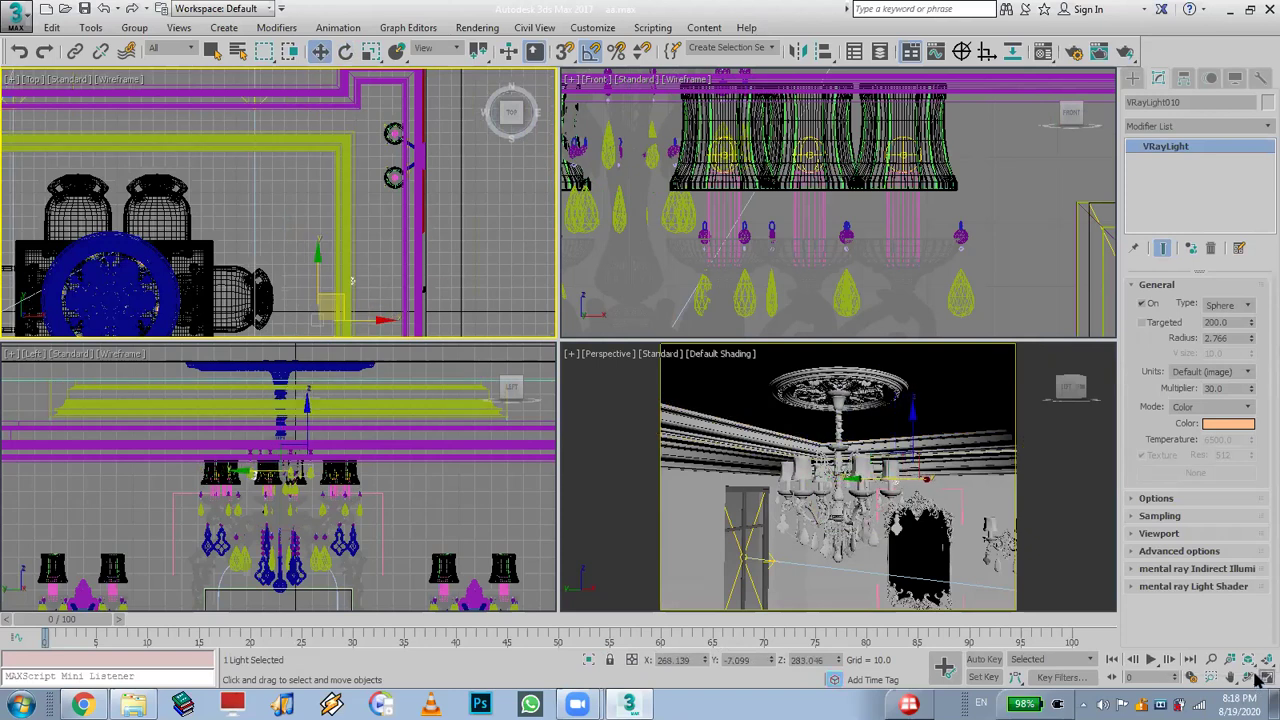
click(1266, 677)
middle_drag(622, 525, 523, 223)
drag(598, 245, 940, 377)
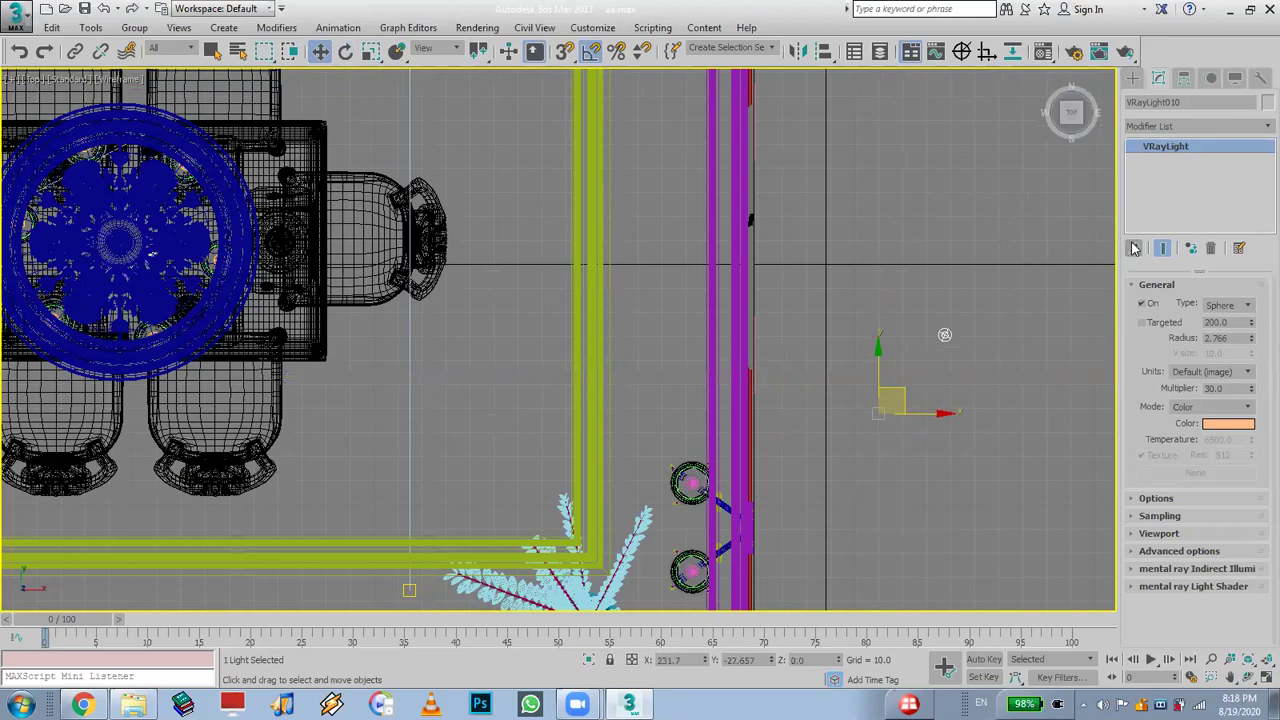
click(1184, 78)
click(1192, 356)
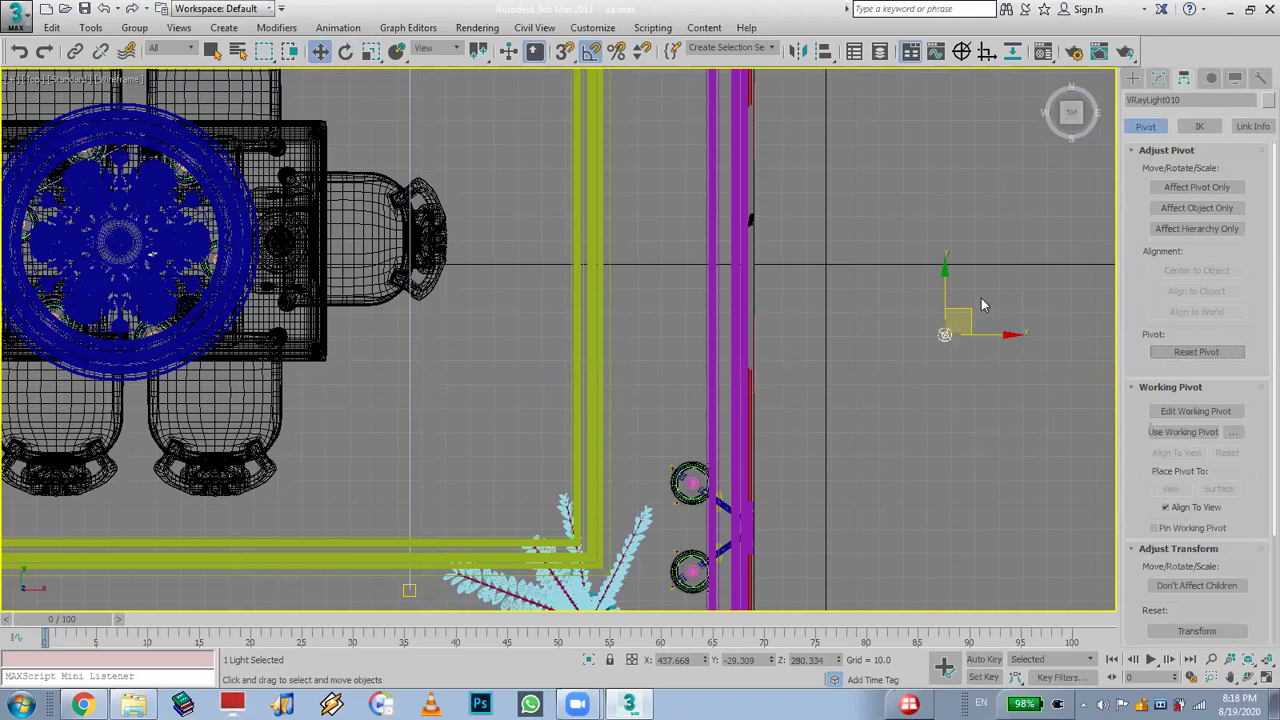
Move the light in the Top view to the centre of the lower lampshade of the wall sconce near the plant
drag(964, 322, 688, 585)
middle_drag(766, 458, 812, 415)
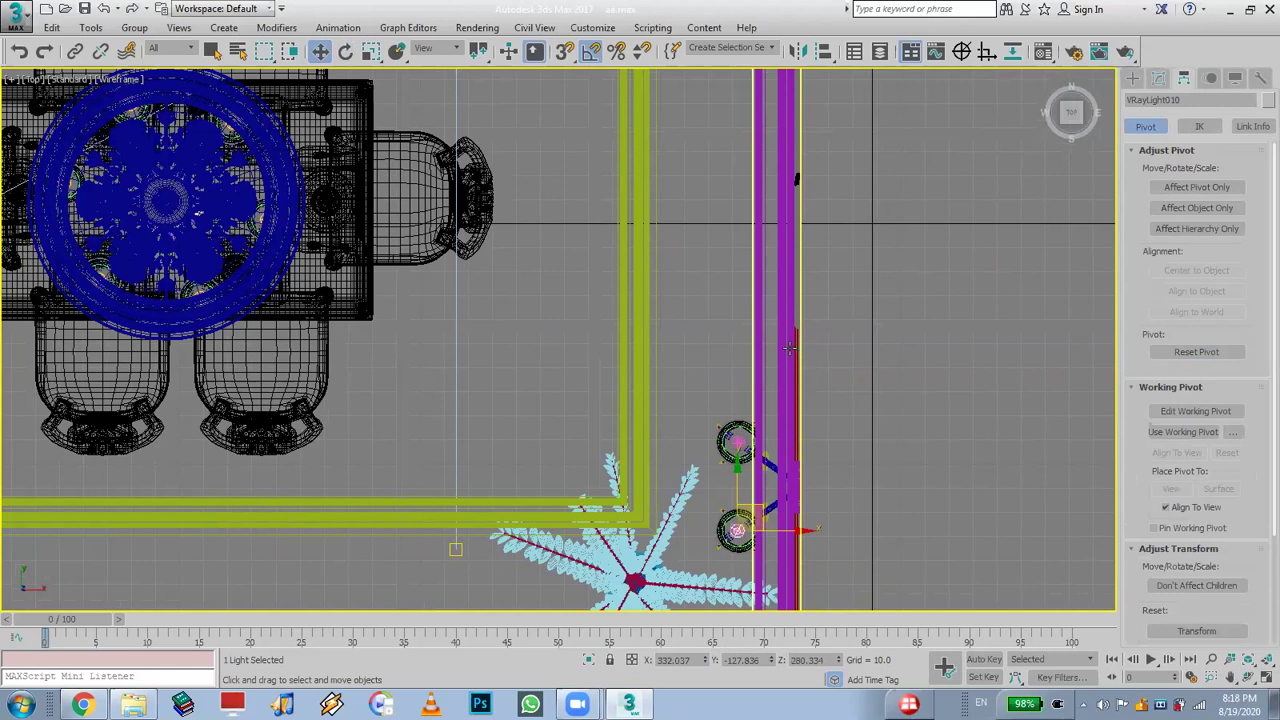
scroll(776, 367, up, 5)
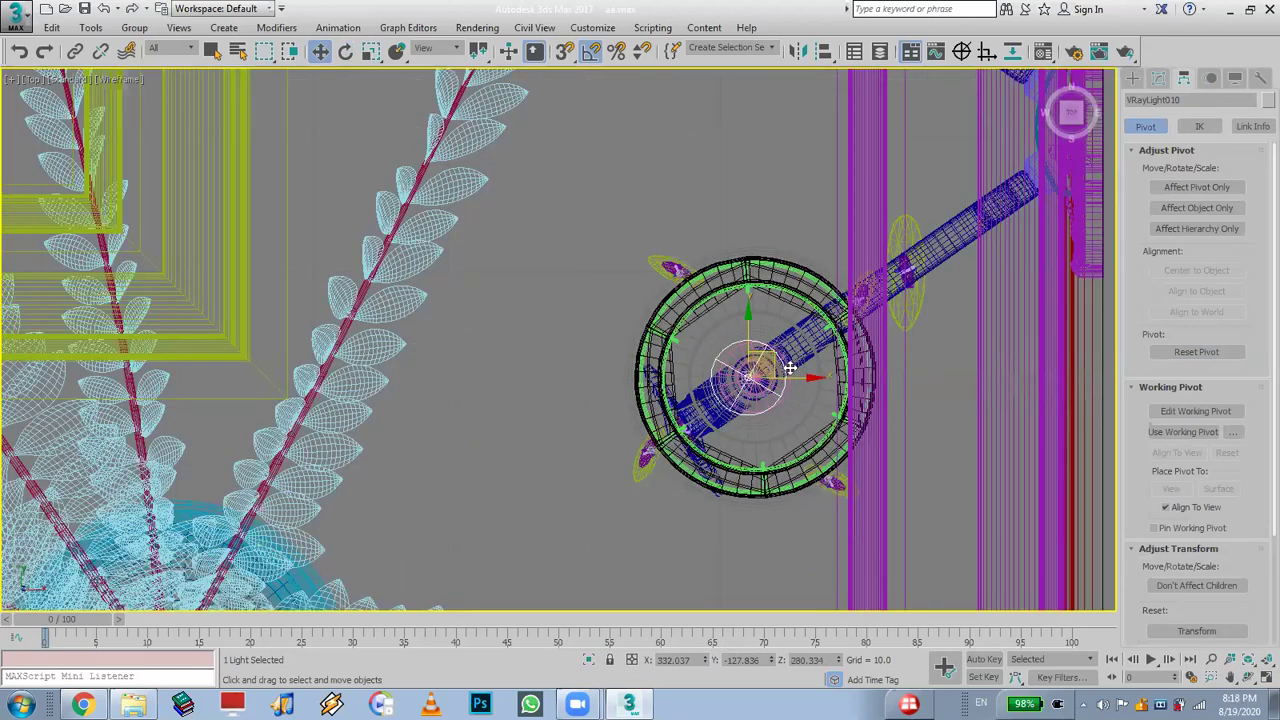
middle_drag(786, 367, 797, 448)
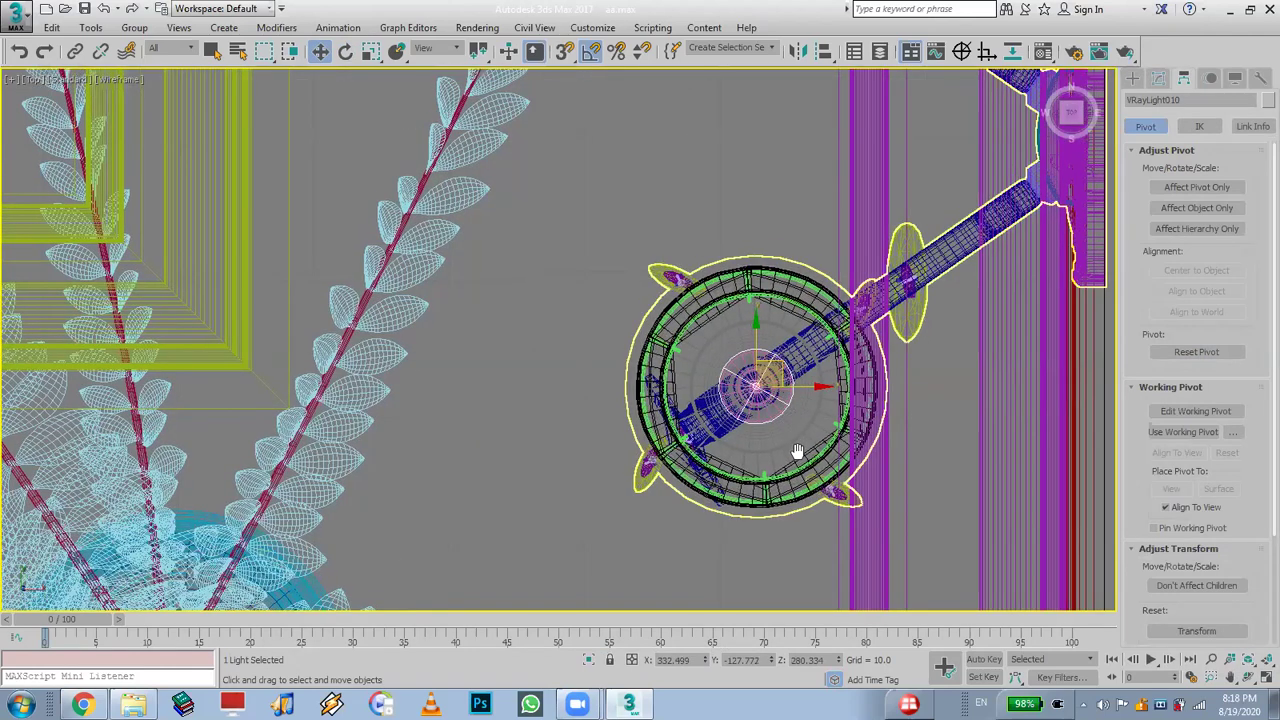
Clone the light along Y as 1 instance and centre the copy in the sconce's other lampshade
mouse_move(772, 425)
shift+mouse_down()
mouse_move(841, 57)
mouse_move(846, 216)
shift+mouse_up()
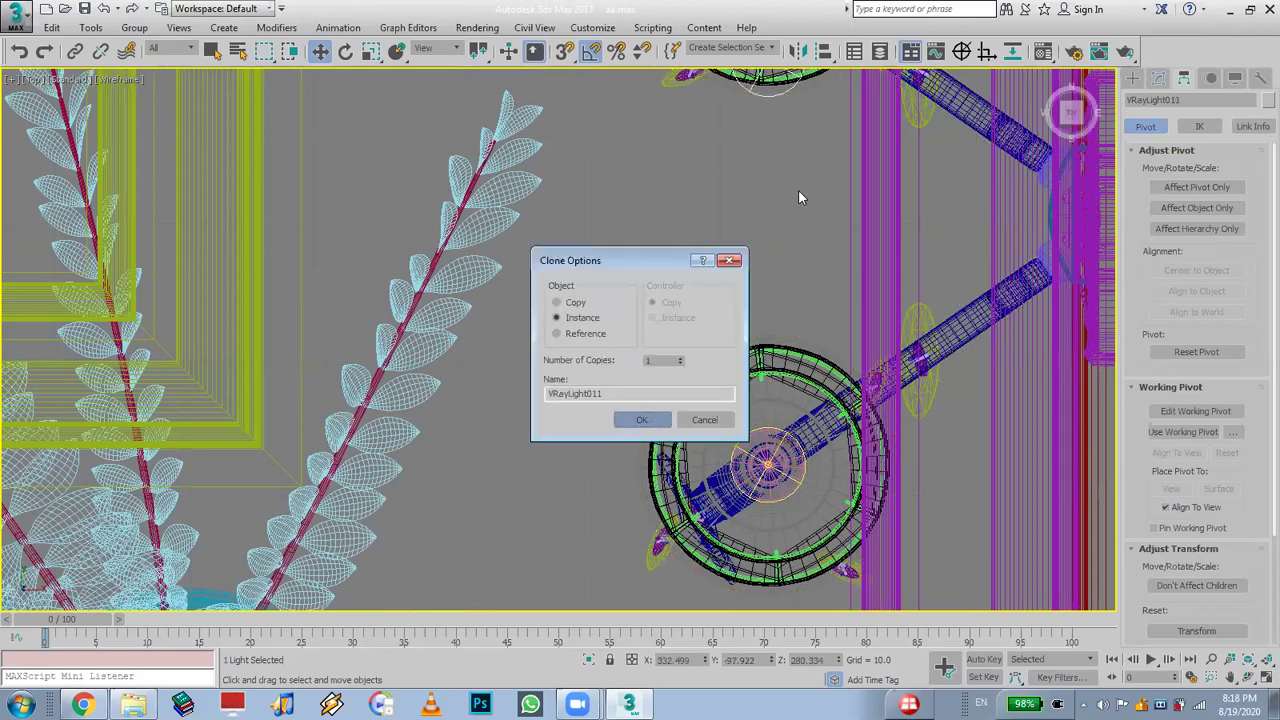
key(Return)
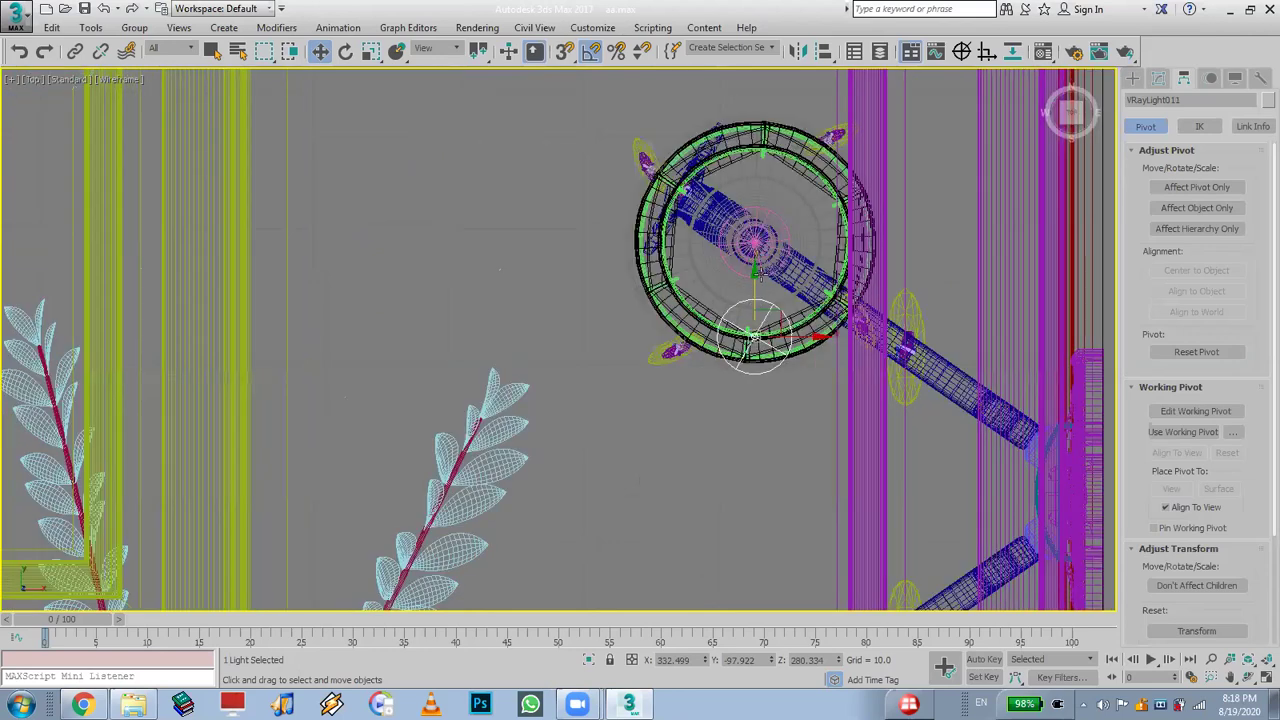
scroll(760, 214, down, 3)
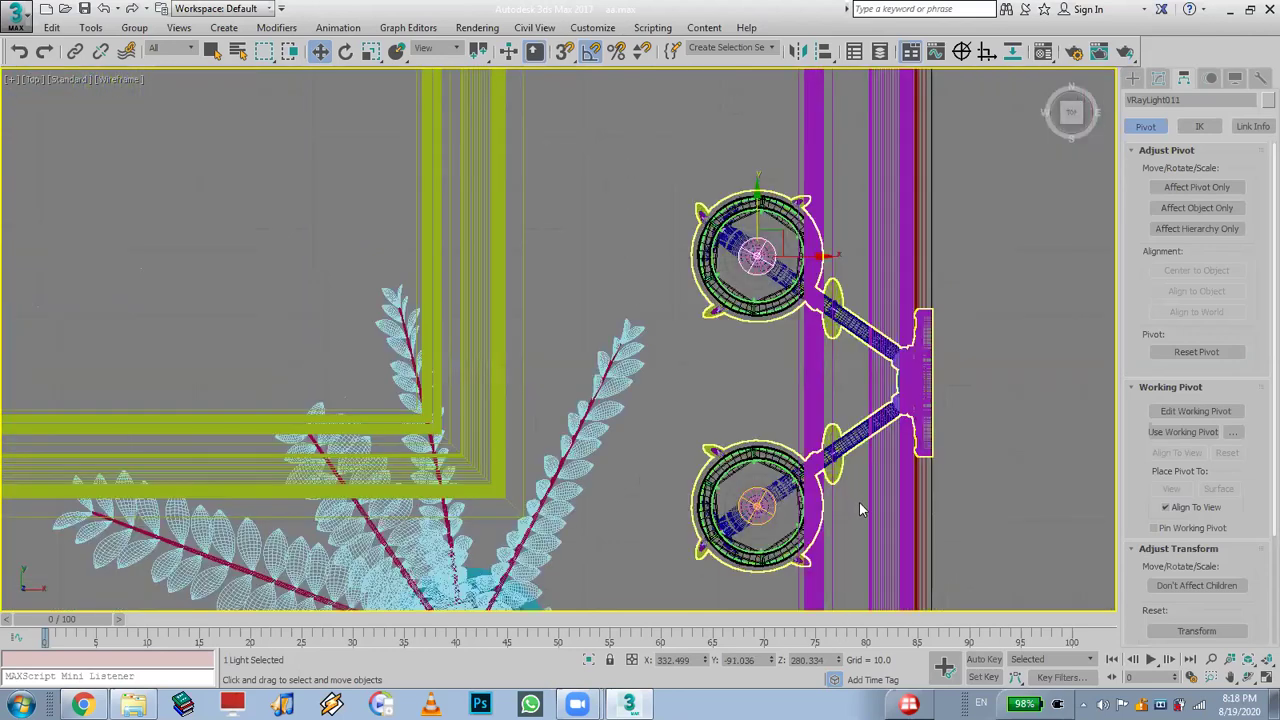
Limit the selection filter to Lights, select both sconce lights and clone the pair along the Y axis in the Top view
key(ctrl+a)
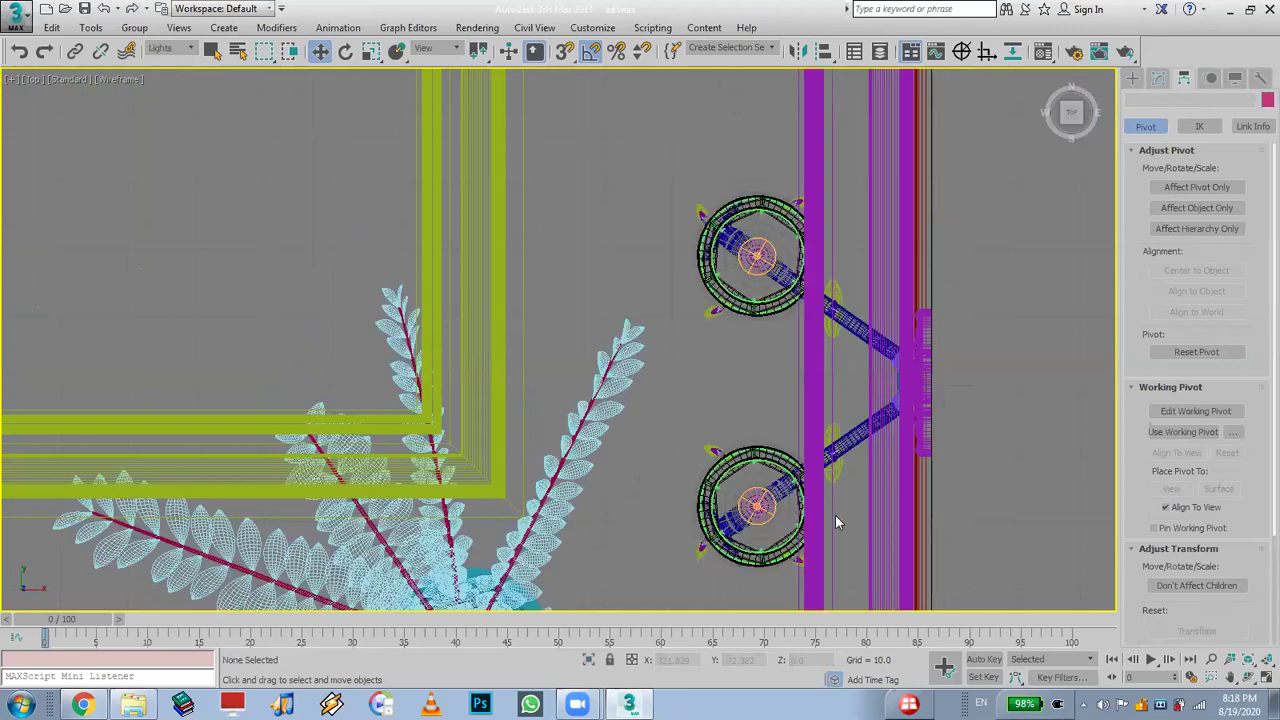
scroll(793, 410, down, 2)
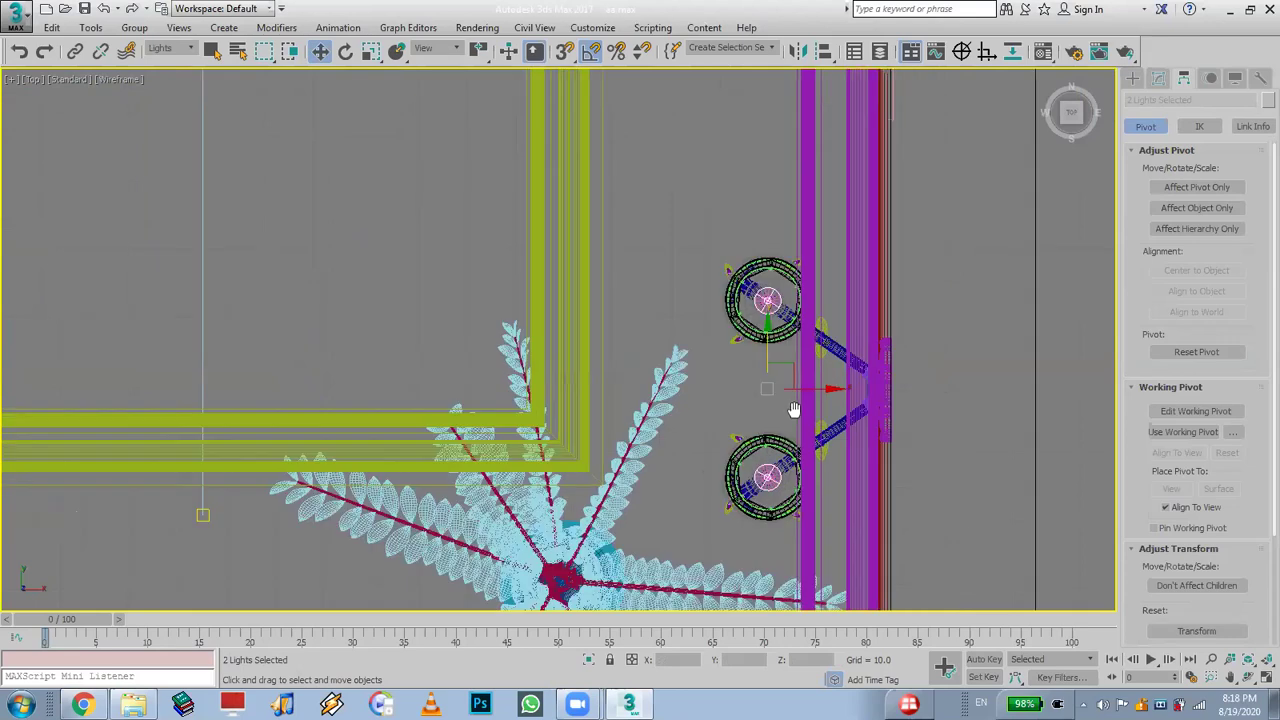
scroll(790, 408, down, 2)
mouse_move(768, 380)
mouse_down()
mouse_move(812, 220)
mouse_move(810, 160)
mouse_up()
click(640, 420)
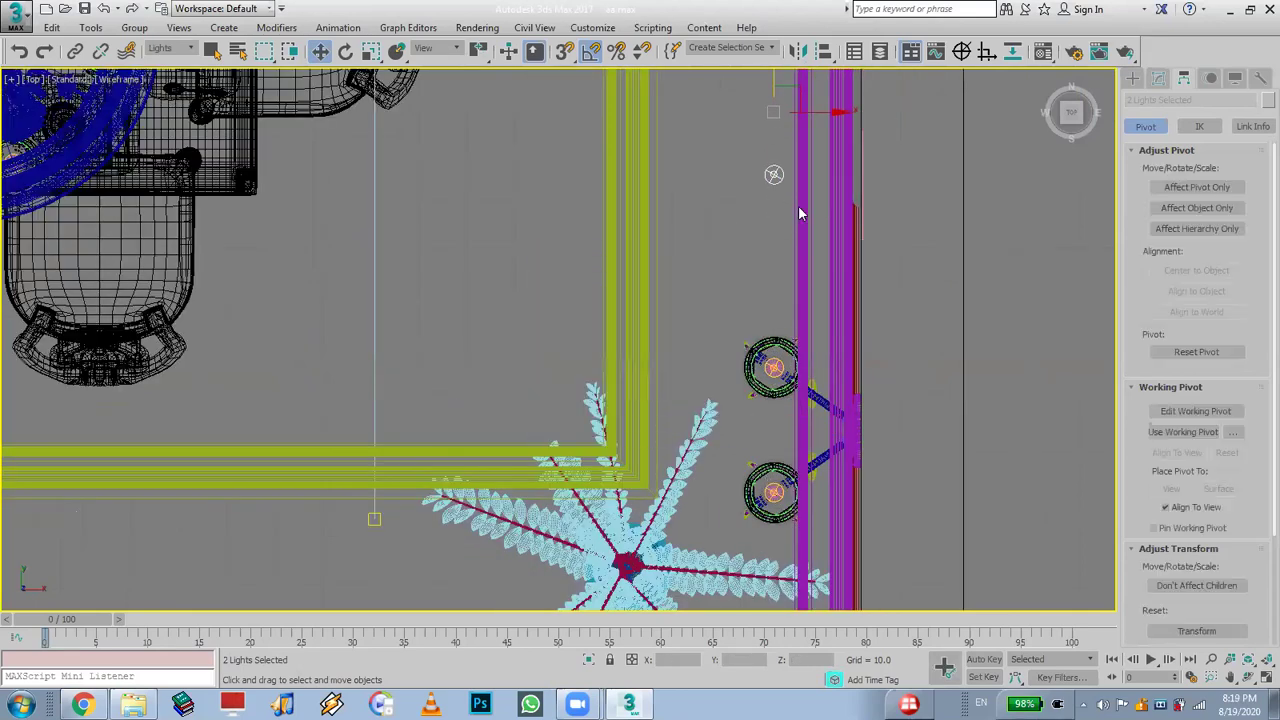
Move the cloned pair along Y in the Top view until each light is centred in a lampshade of the second wall sconce
scroll(798, 213, down, 1)
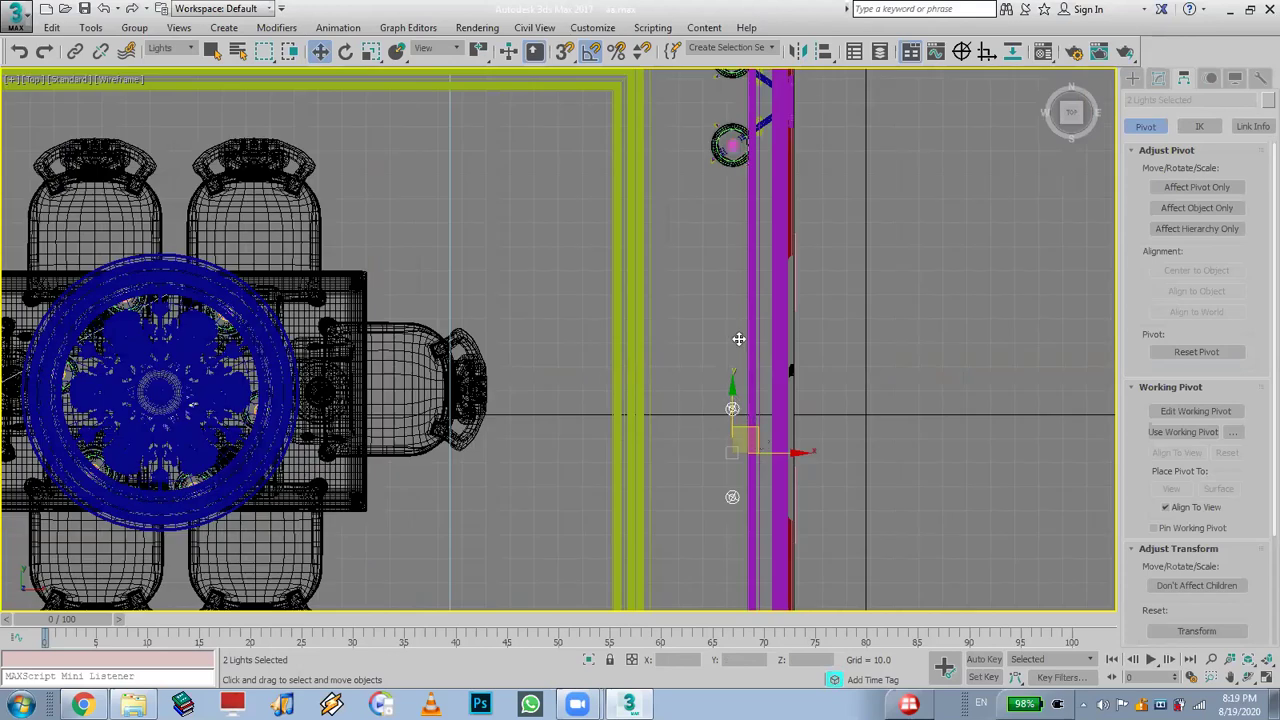
drag(738, 339, 758, 140)
middle_drag(708, 462, 714, 514)
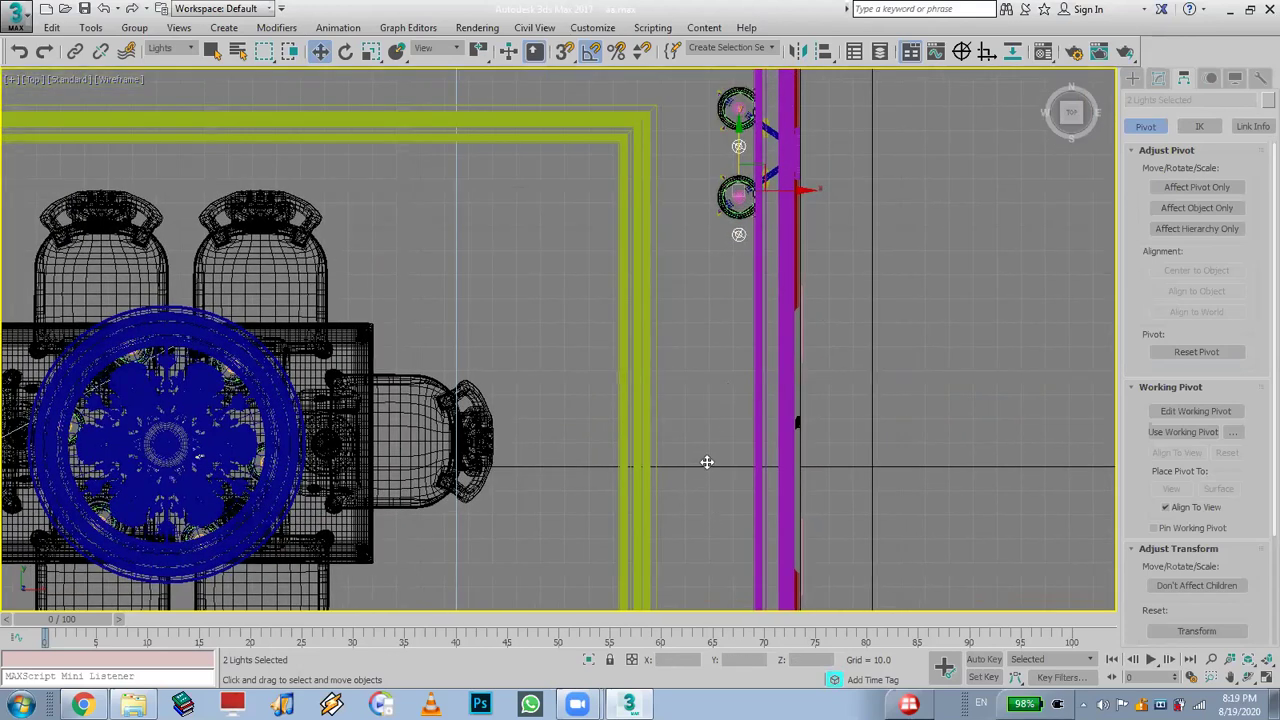
scroll(707, 462, up, 3)
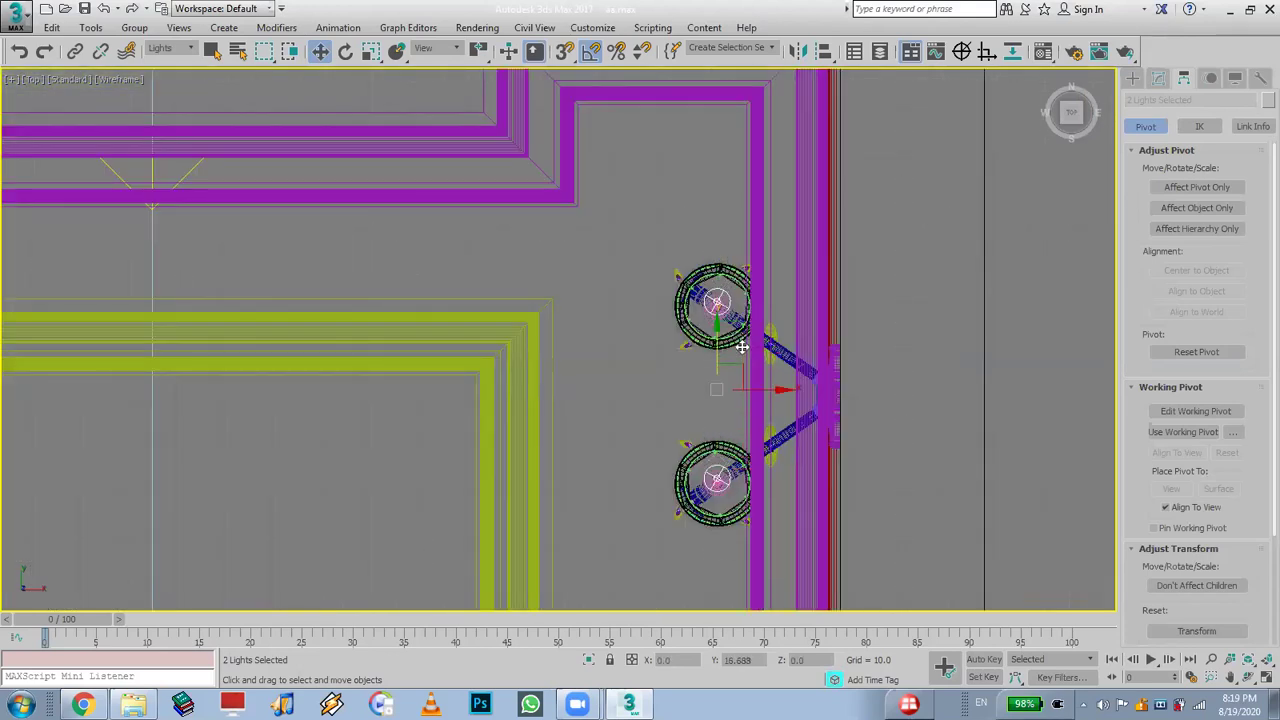
Lower the pair of lights vertically in the Front view into the second wall sconce's lampshades
click(1262, 678)
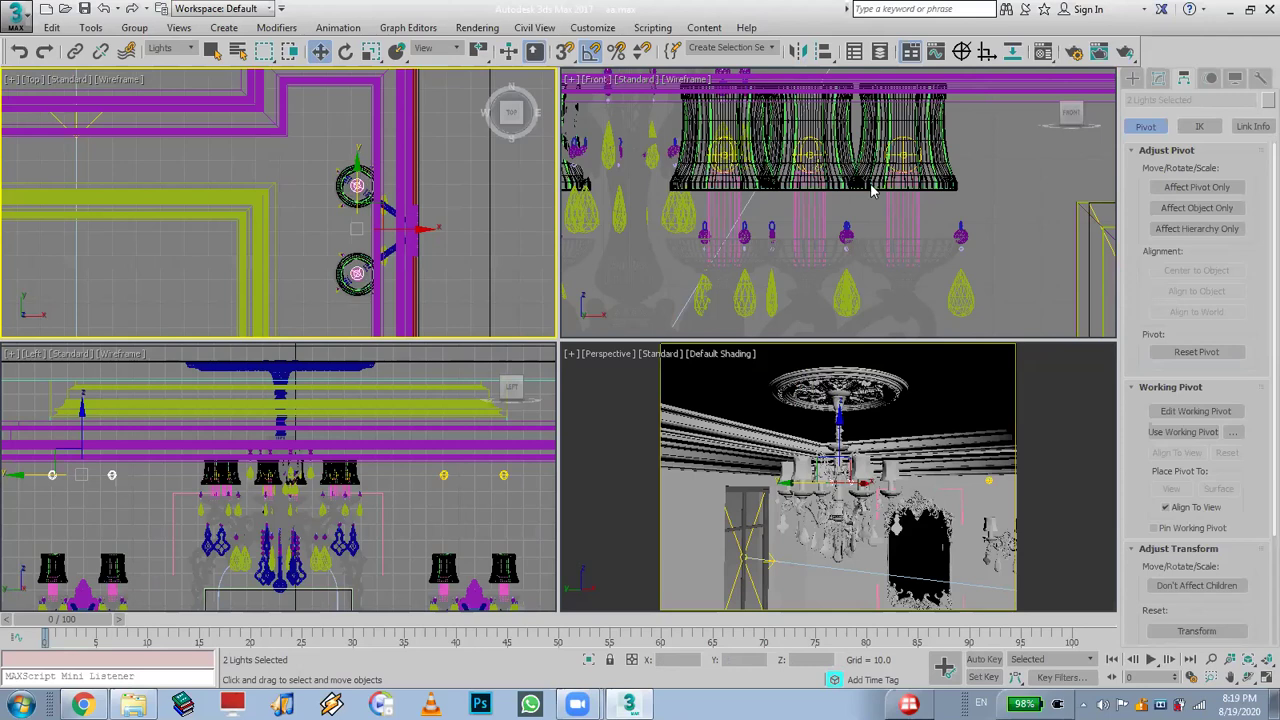
scroll(886, 145, down, 5)
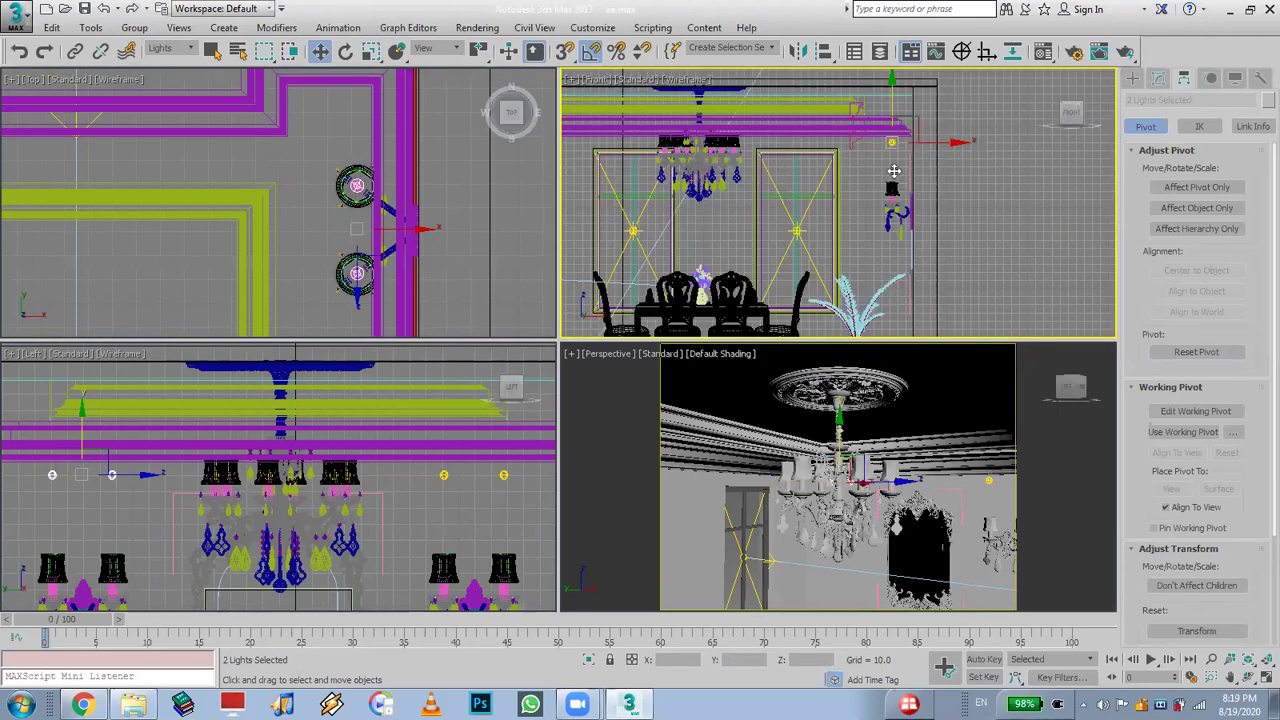
scroll(893, 171, up, 5)
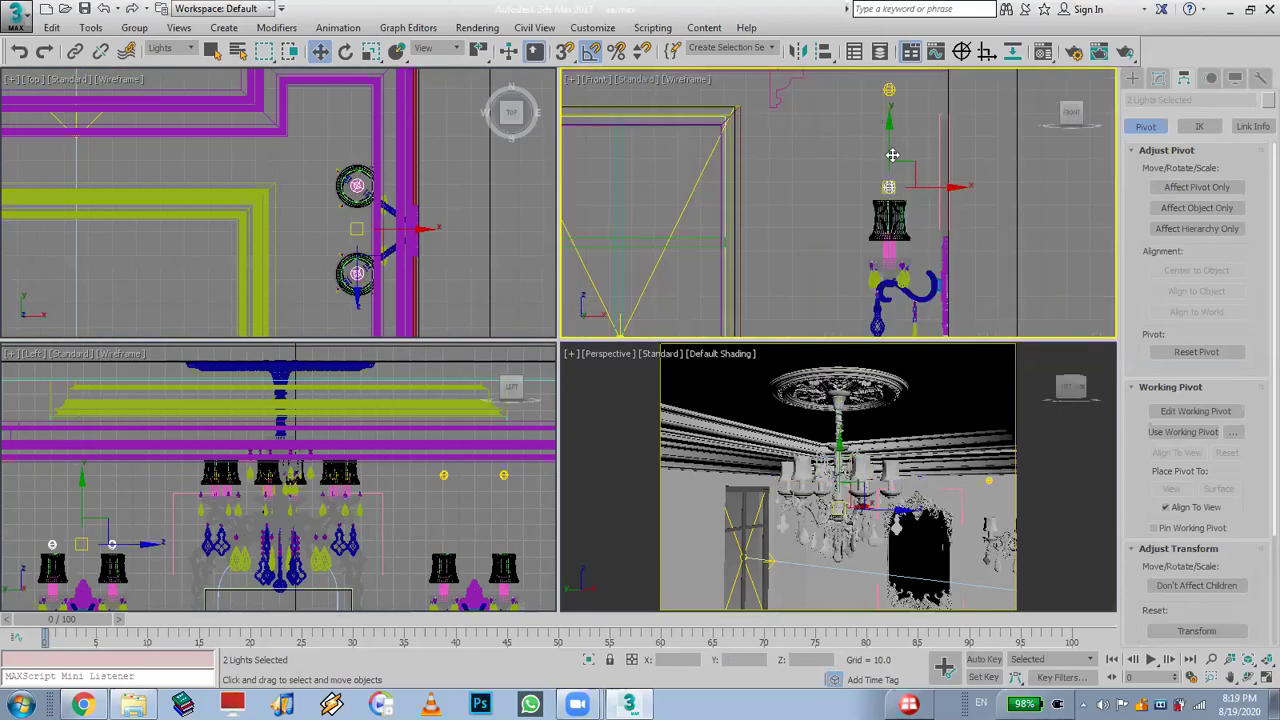
scroll(893, 178, up, 2)
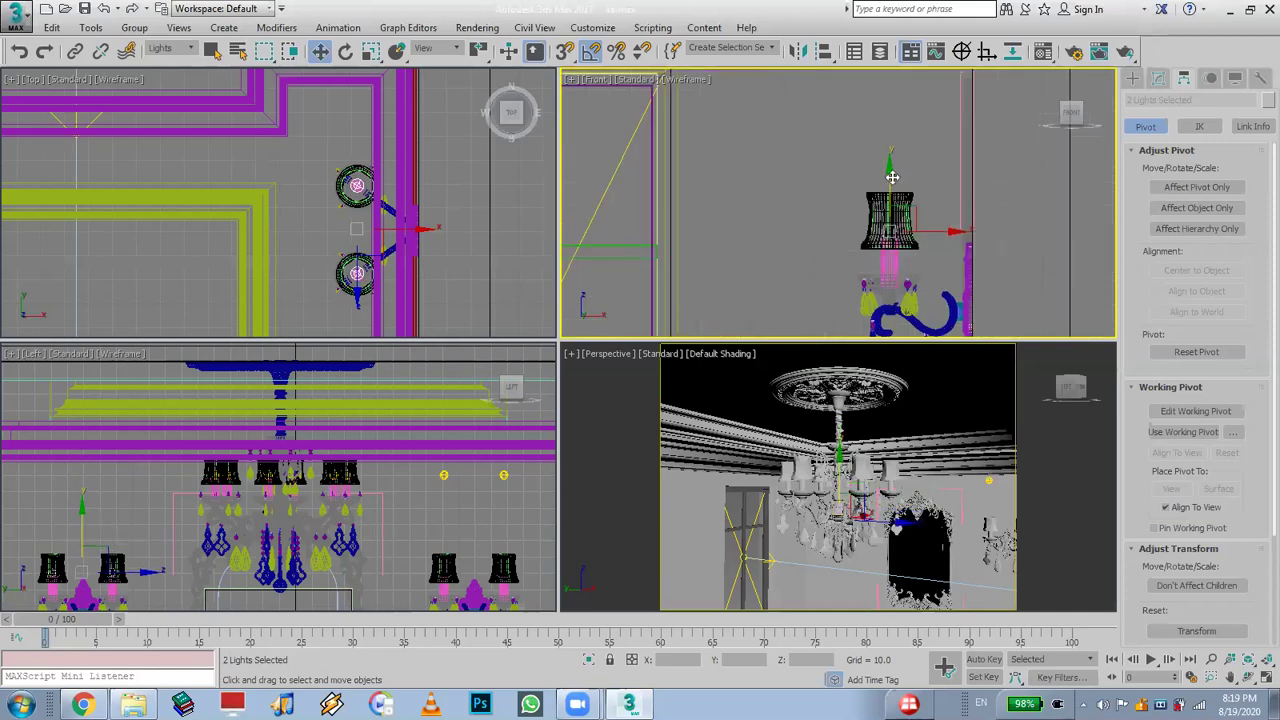
Switch the Perspective viewport to the VRayCam001 camera
right_click(880, 505)
click(606, 354)
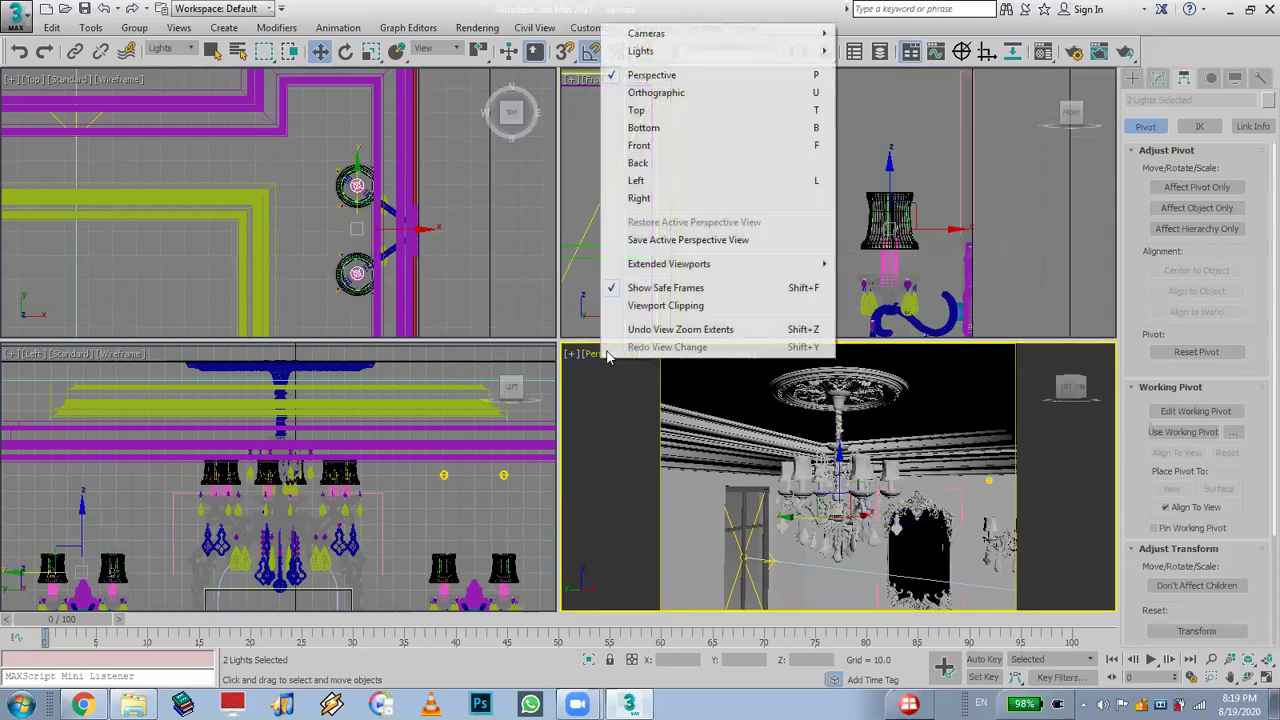
mouse_move(724, 37)
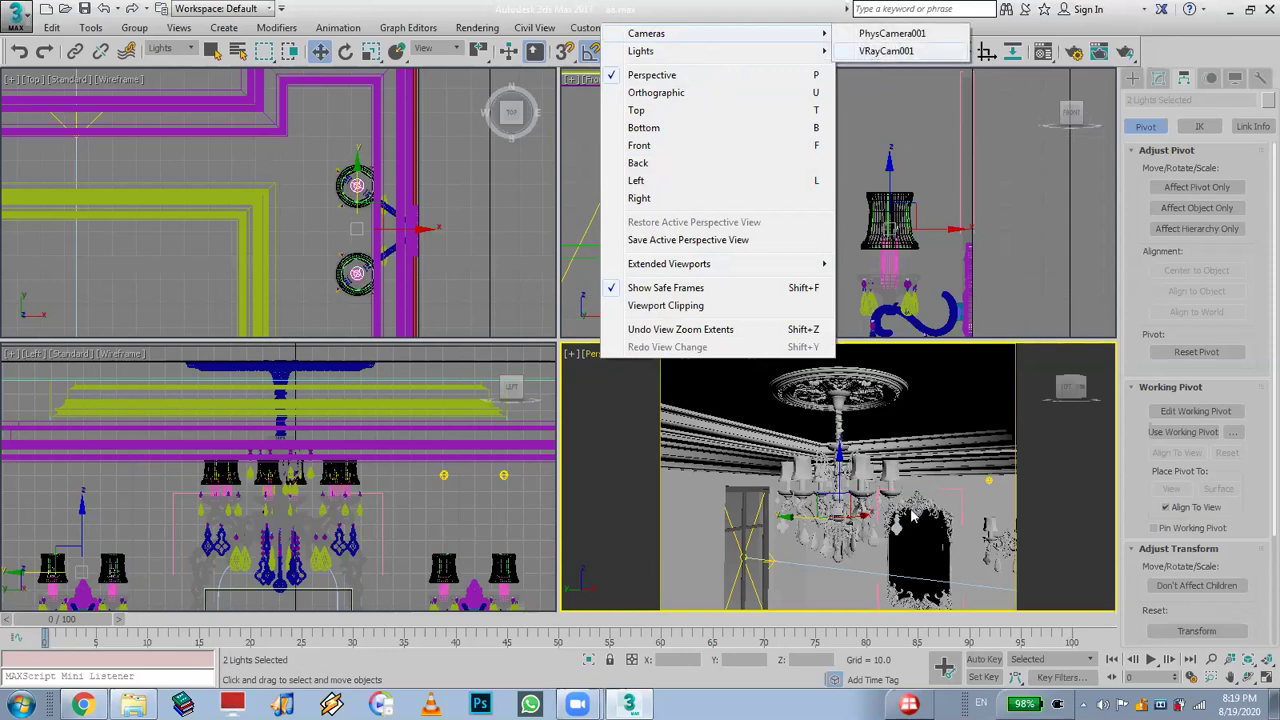
click(886, 51)
Select the pair of lights above the other wall sconce and lower them in the Front view into its lampshades
scroll(908, 115, down, 5)
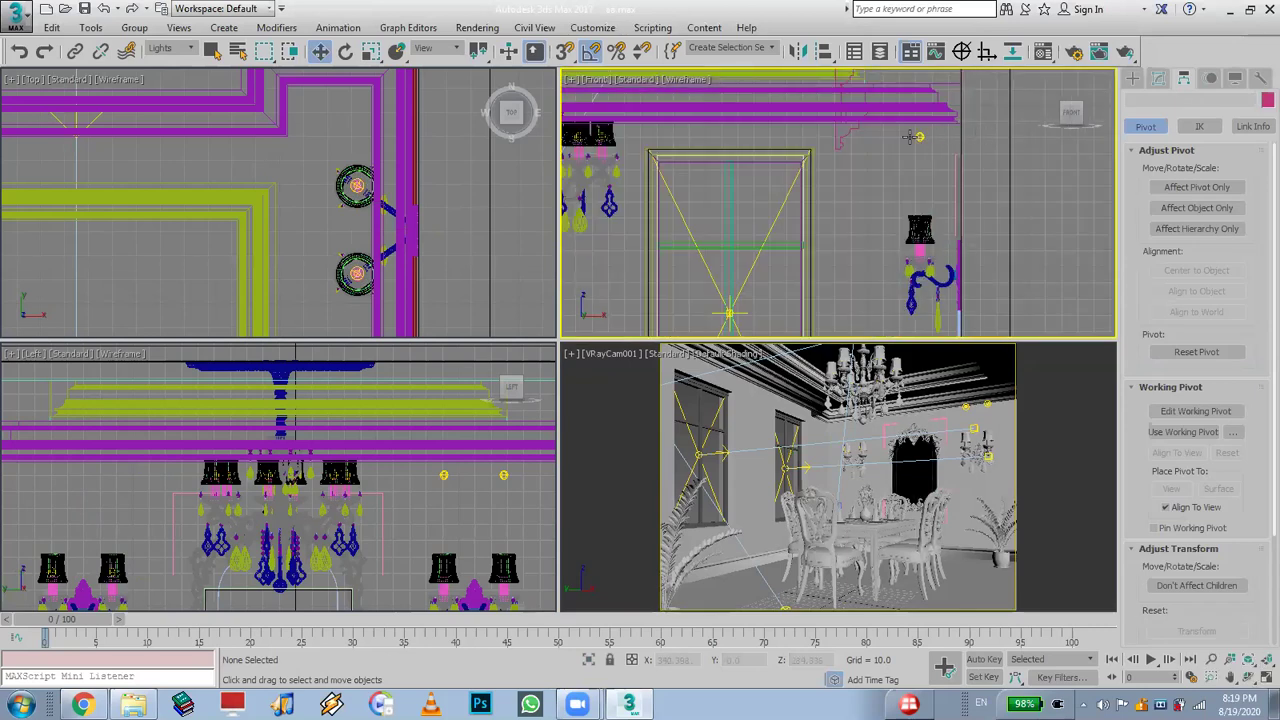
drag(944, 140, 926, 174)
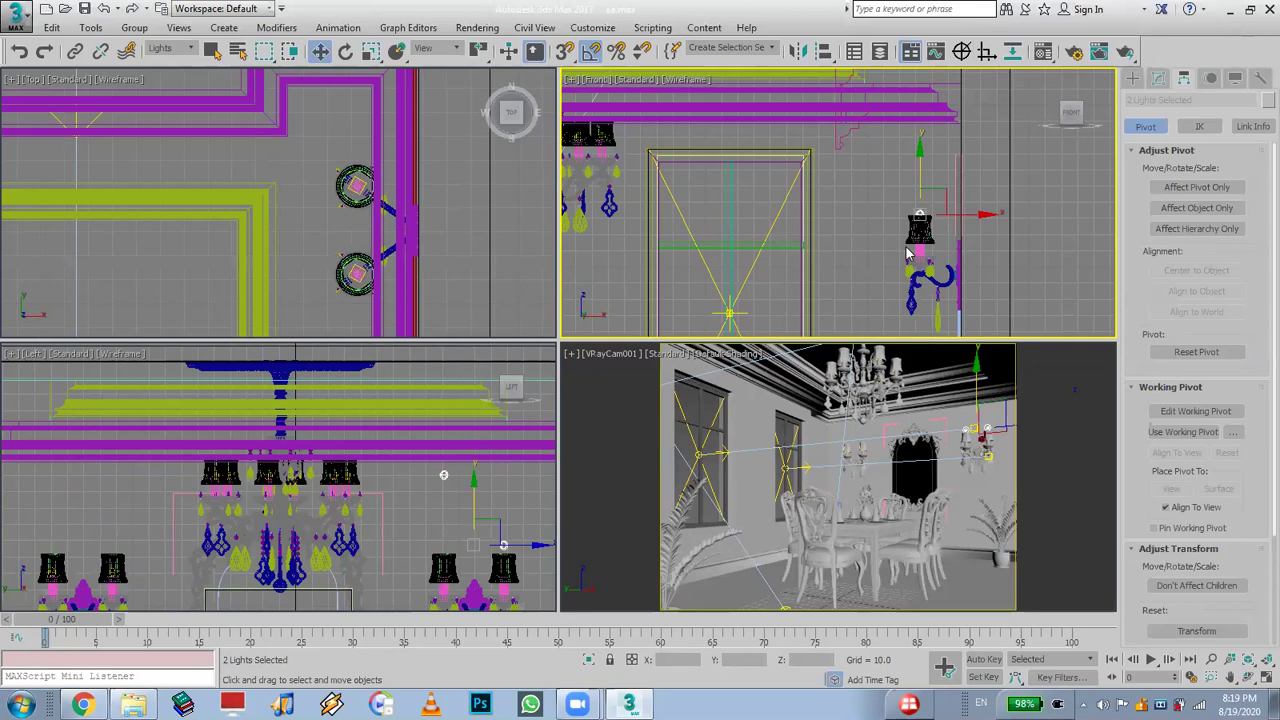
scroll(908, 250, up, 8)
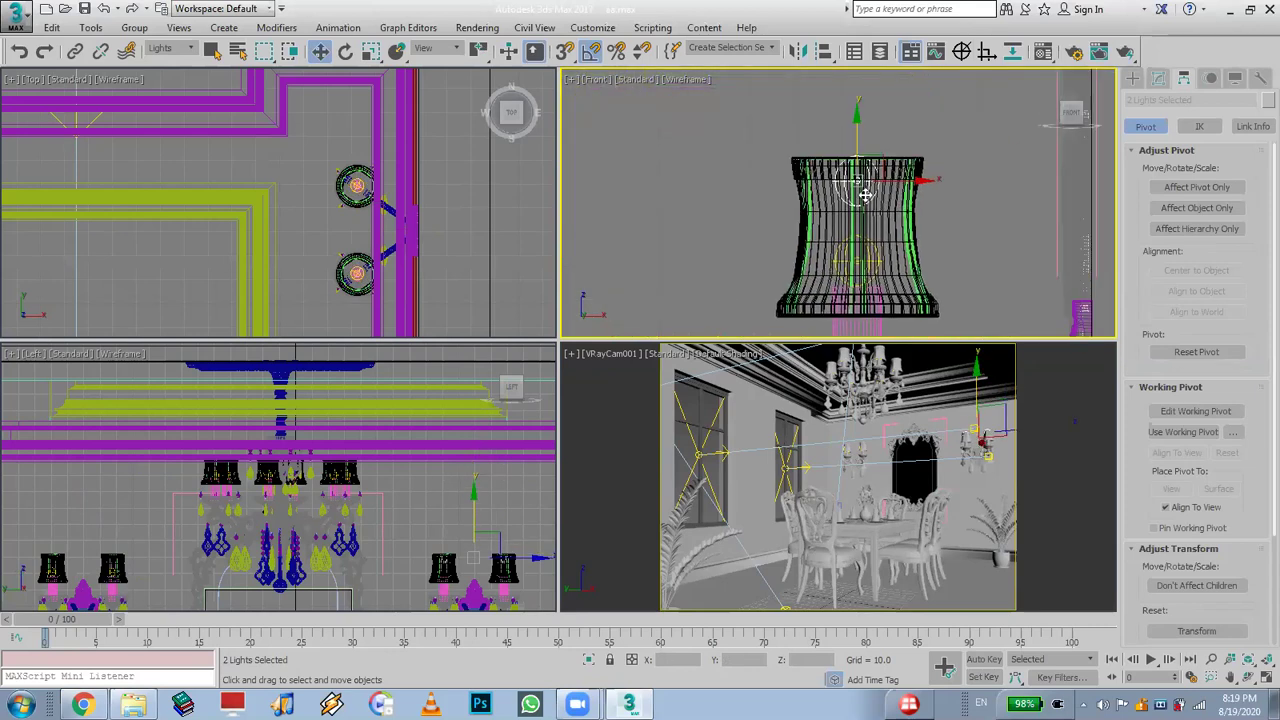
drag(855, 132, 864, 214)
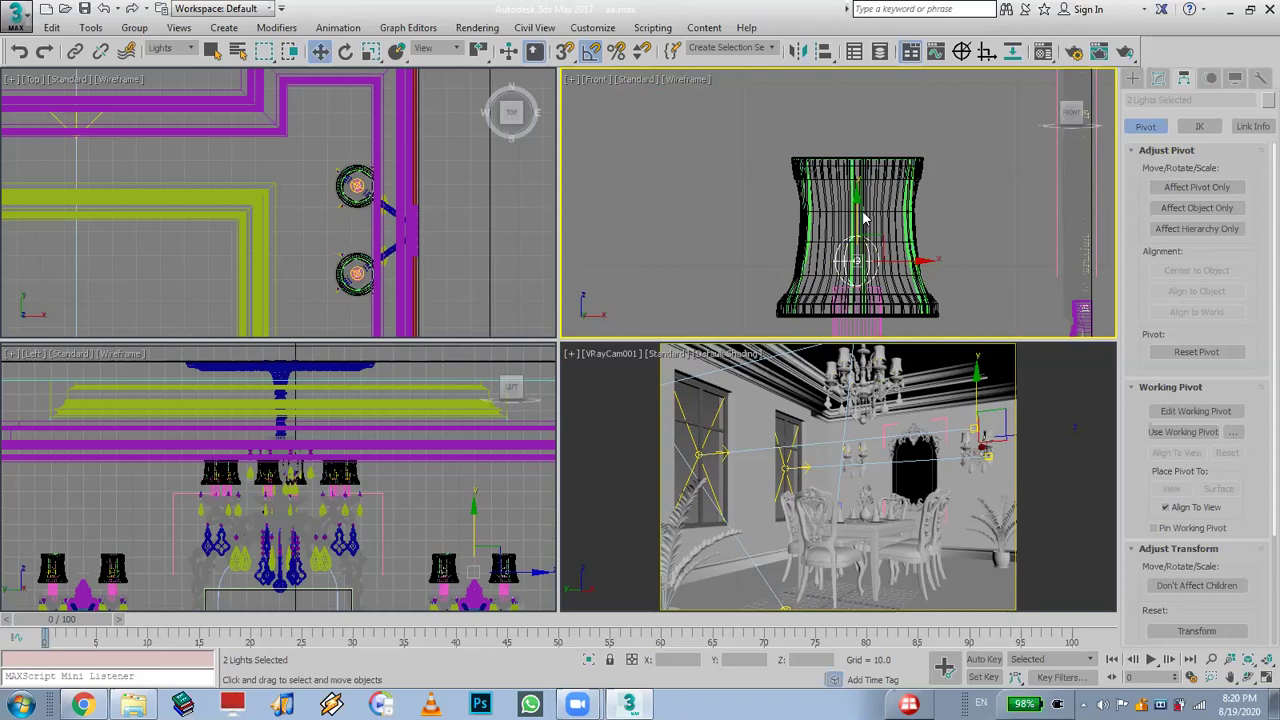
Render the VRayCam001 view to test the sconce lighting
scroll(865, 218, down, 2)
right_click(997, 470)
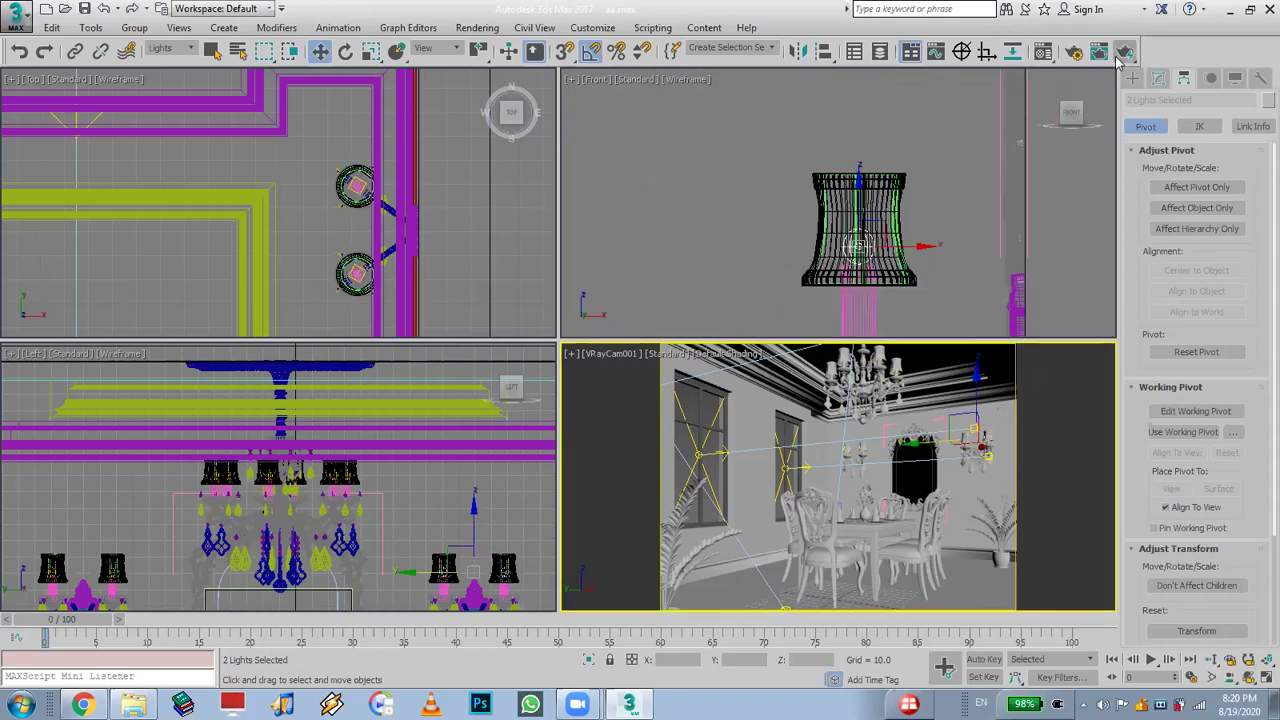
click(1124, 52)
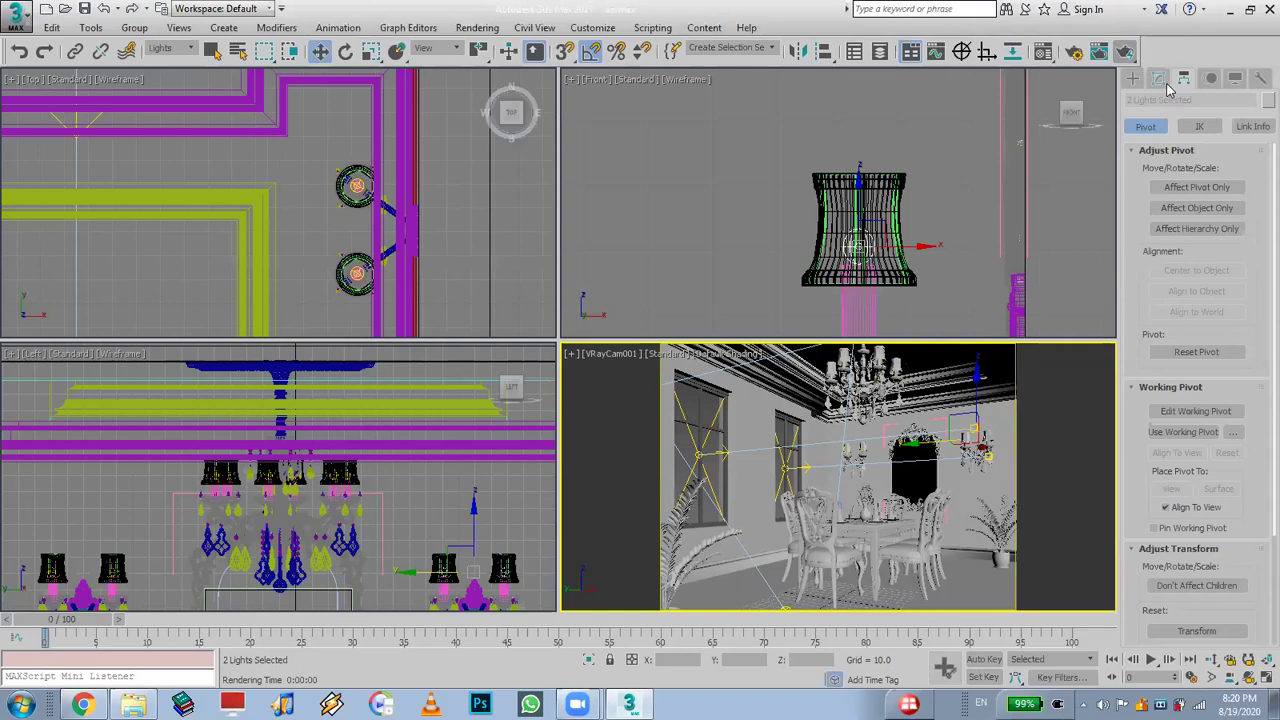
Set the multiplier of the two selected V-Ray sphere lights to 300
click(1160, 80)
double_click(1240, 388)
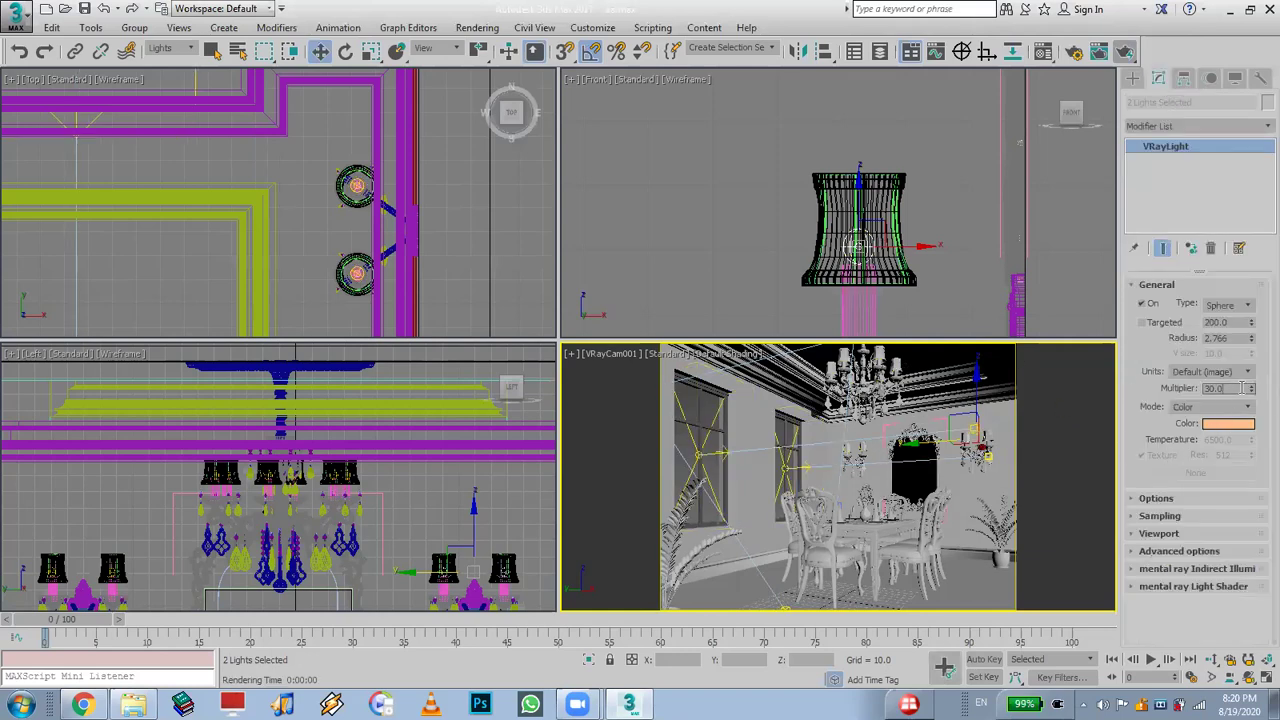
text(300)
key(Return)
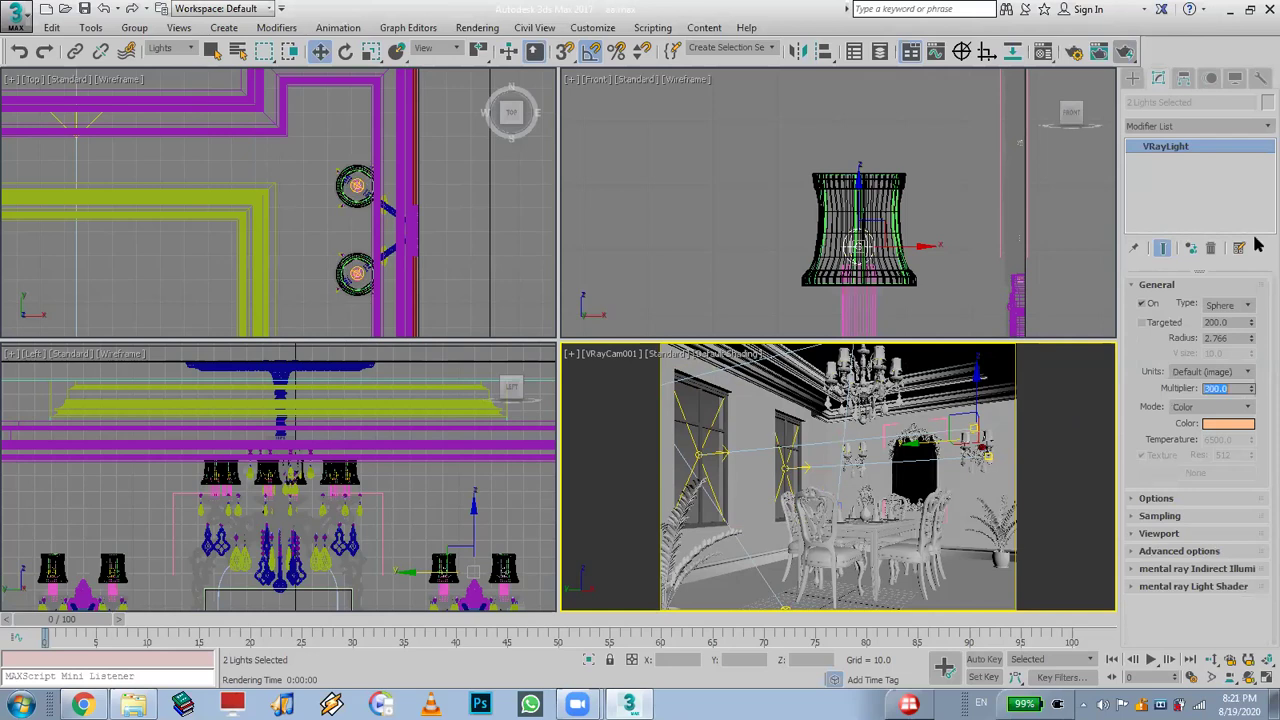
Start a test render of the camera view with the brighter lamps and cancel it partway
click(1127, 52)
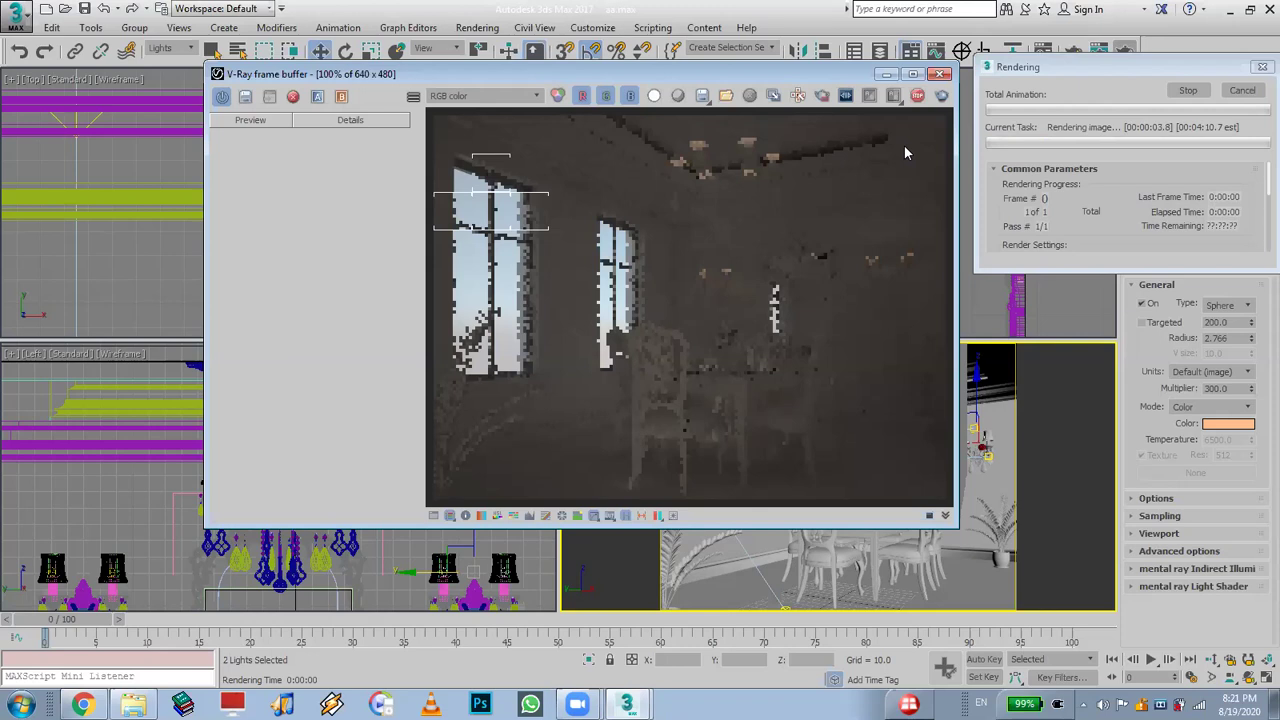
click(1230, 90)
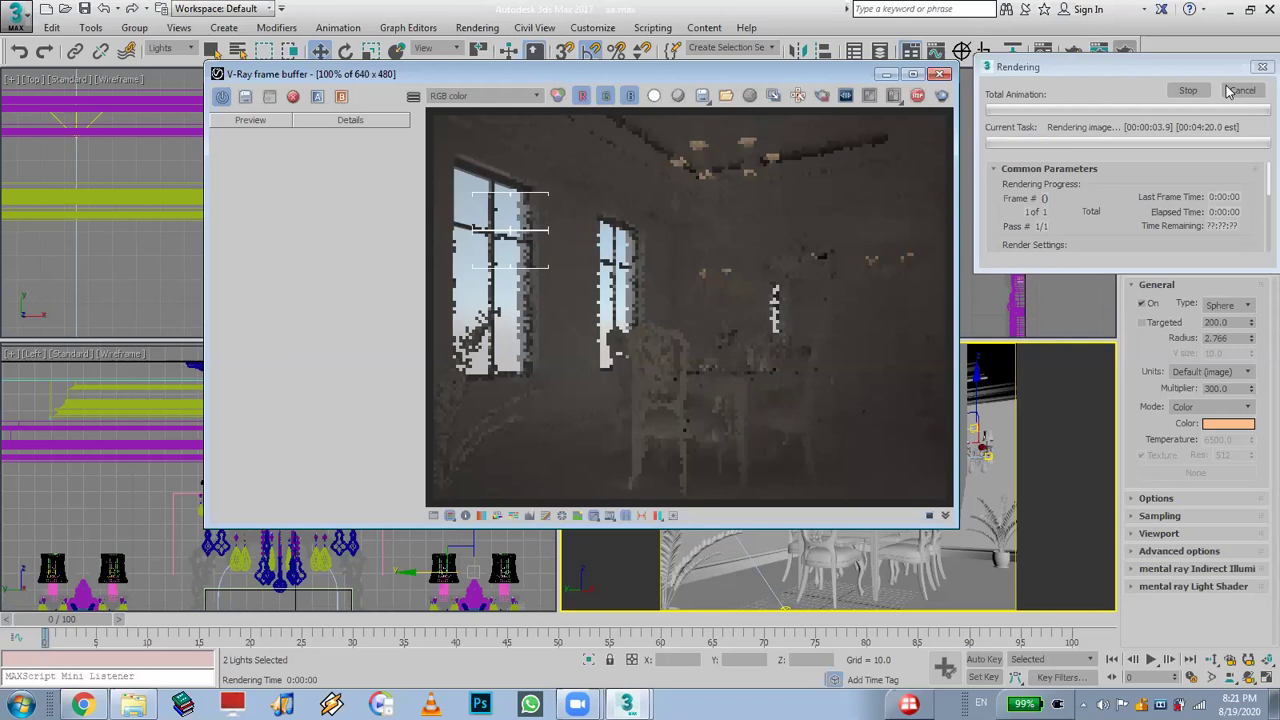
click(1236, 91)
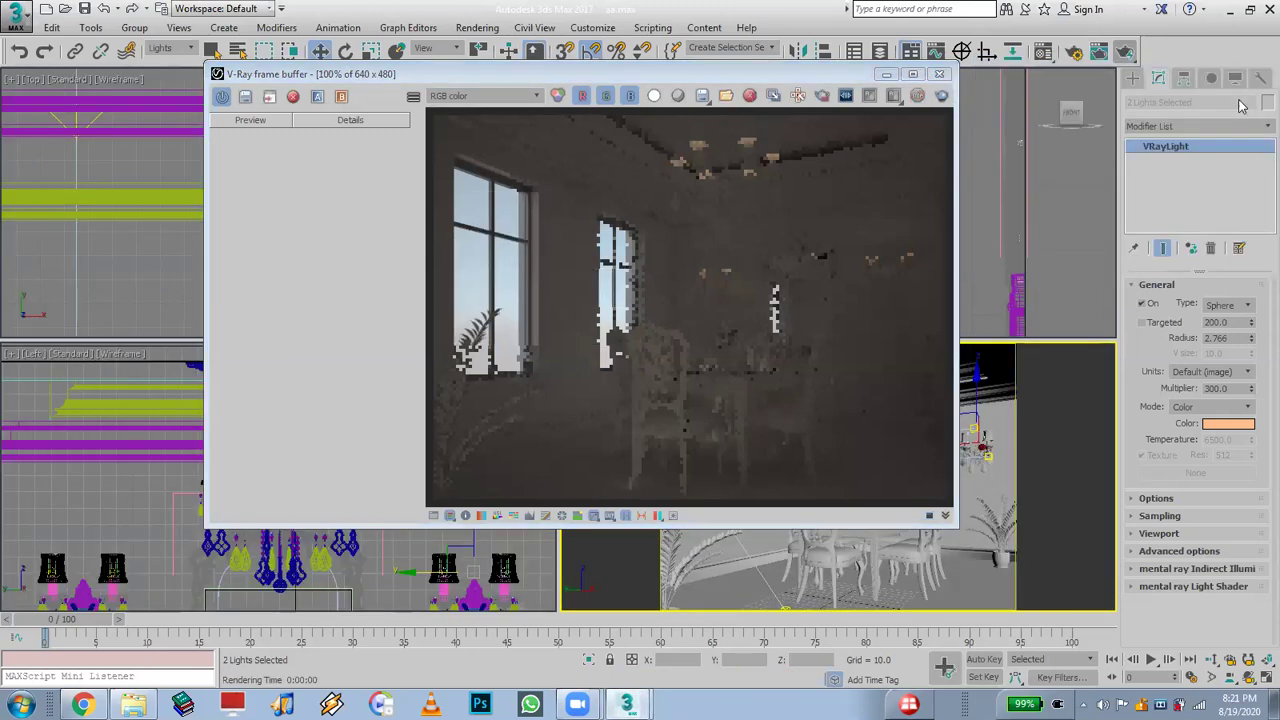
Enable region rendering, frame the chandelier as the render region and close the V-Ray frame buffer
click(821, 95)
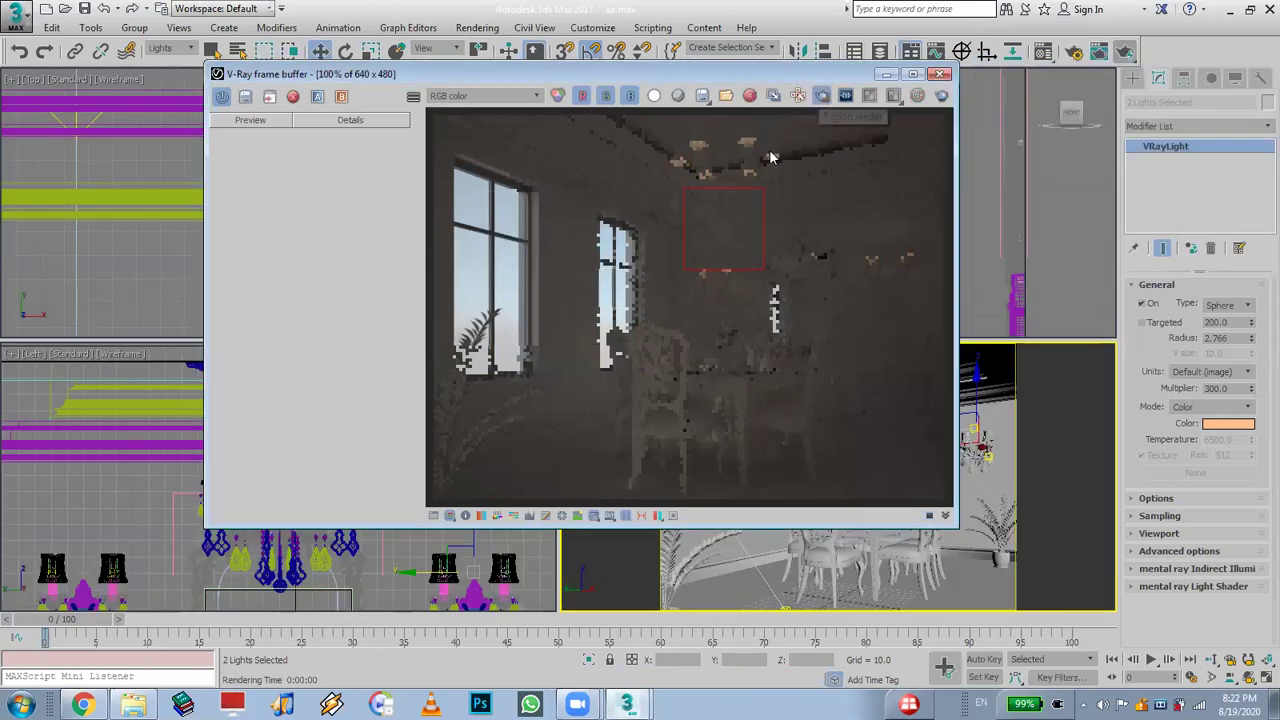
drag(656, 122, 788, 236)
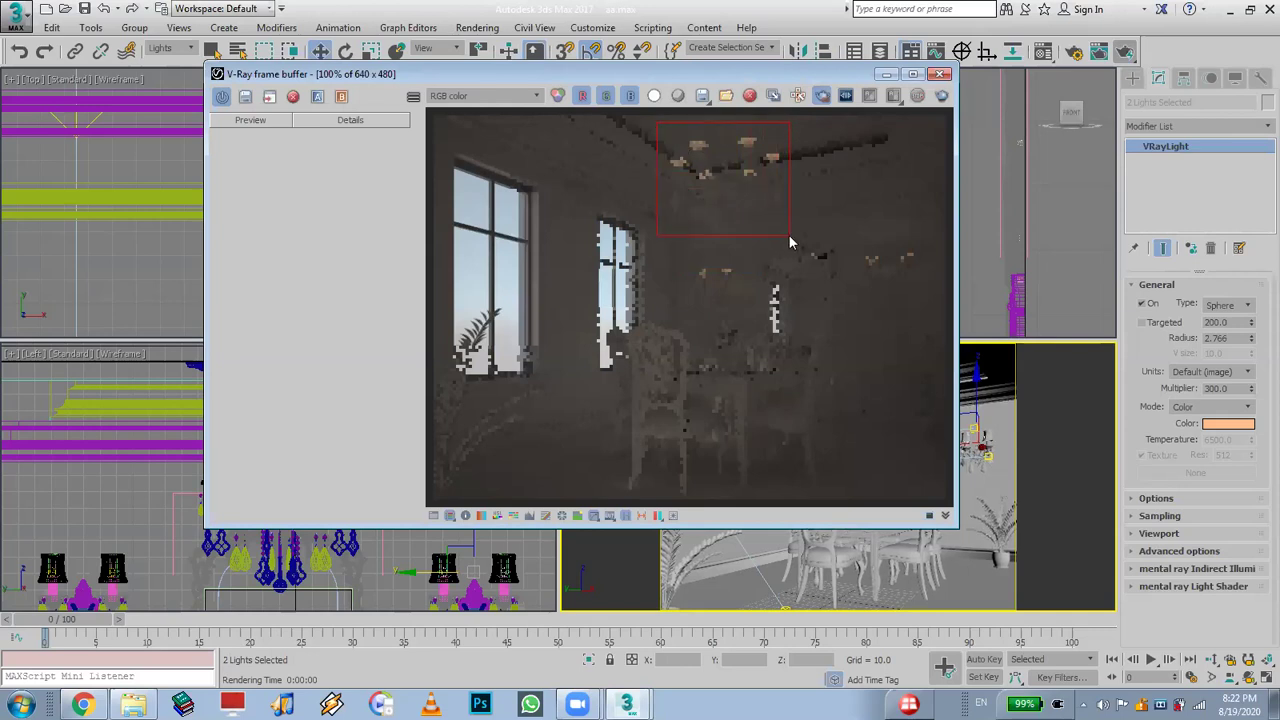
click(940, 75)
Save the scene and deselect the lights
click(15, 18)
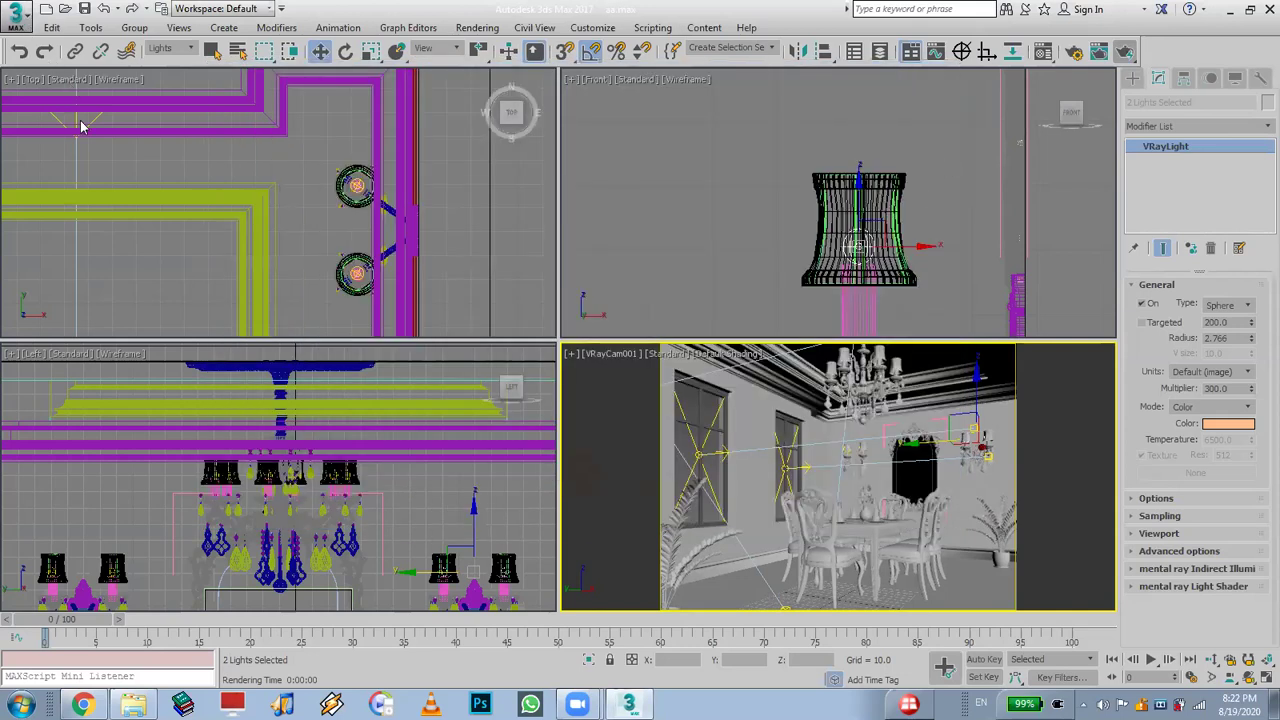
click(66, 146)
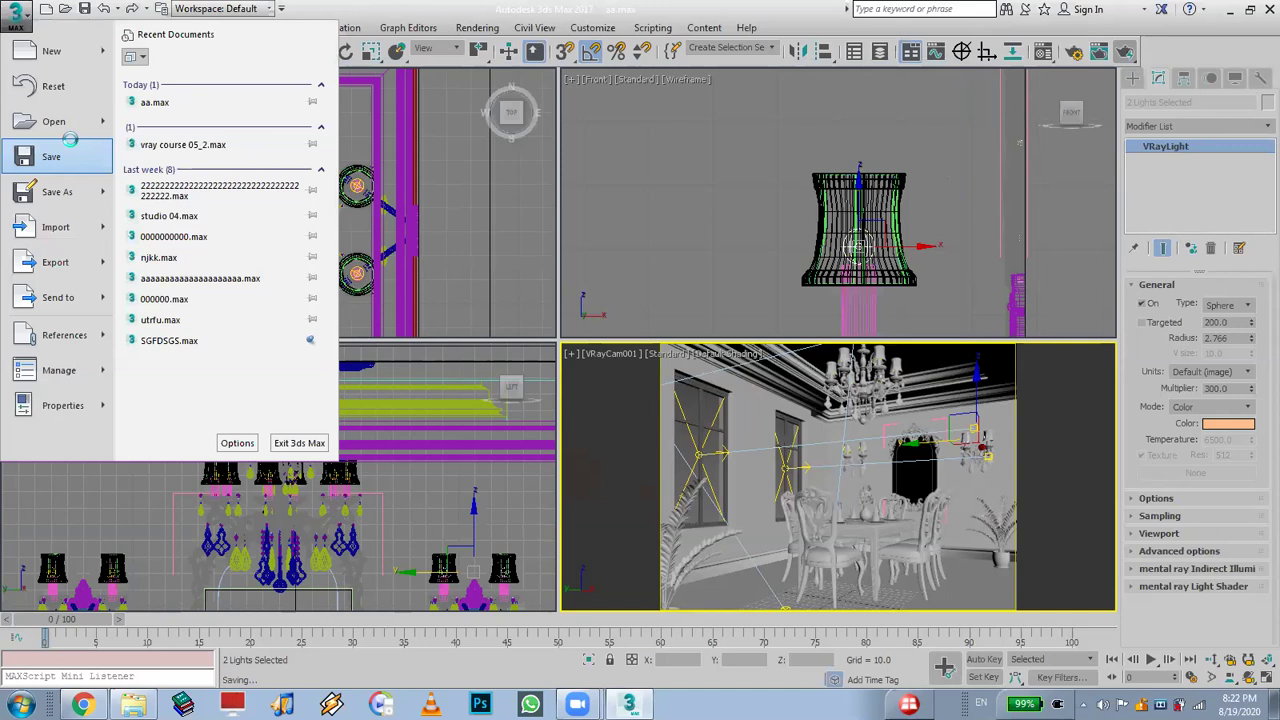
click(457, 203)
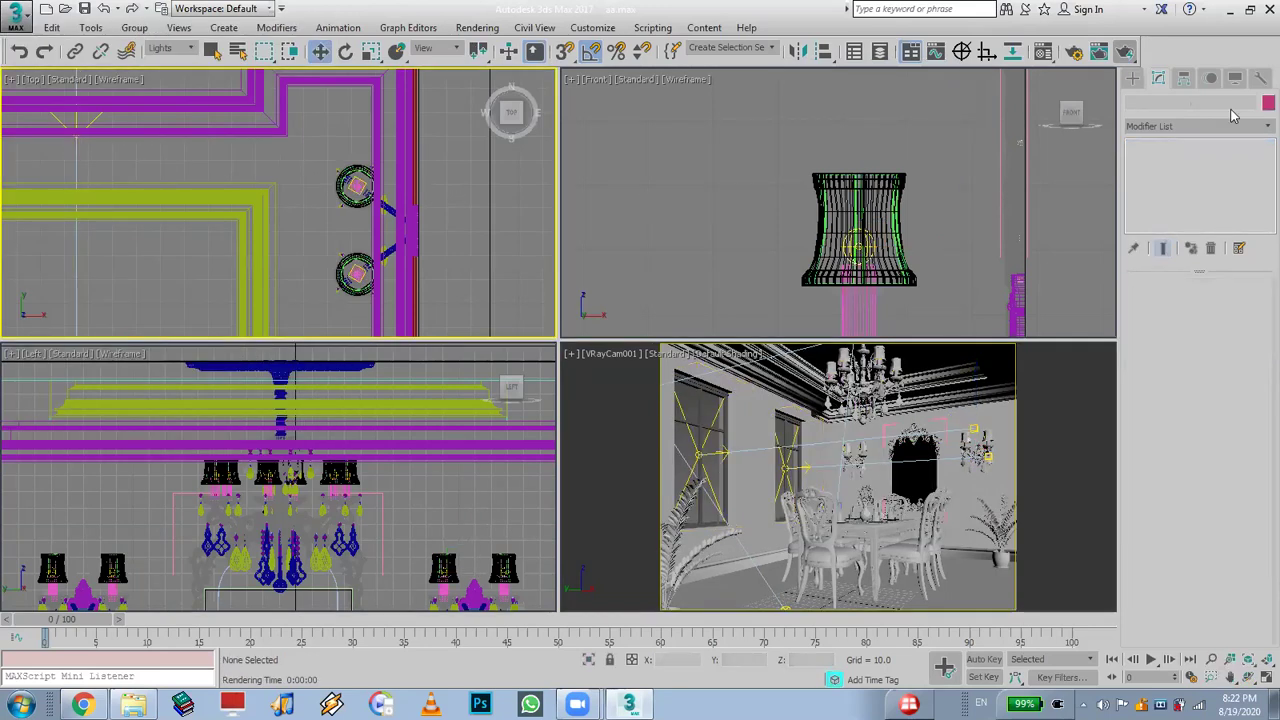
Select the VRaySun far outside the room in the Top view and delete it
scroll(390, 170, down, 3)
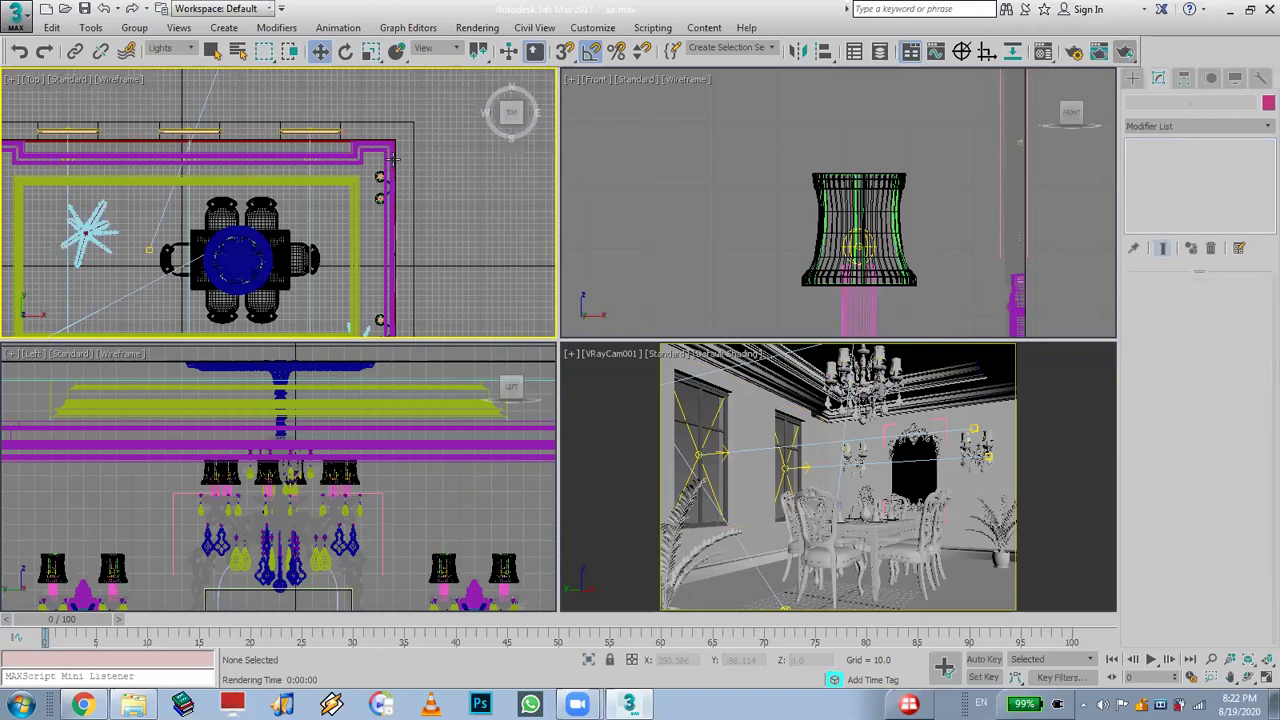
scroll(395, 160, down, 4)
middle_drag(386, 257, 325, 303)
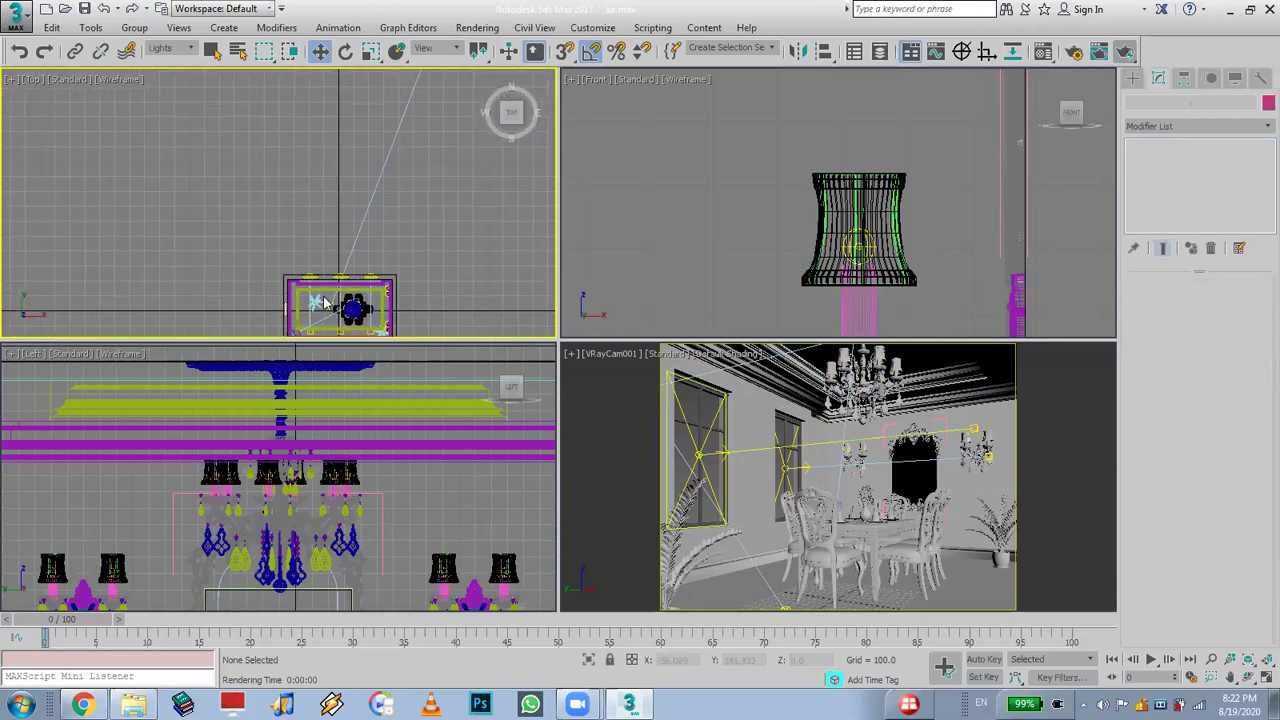
scroll(368, 292, up, 5)
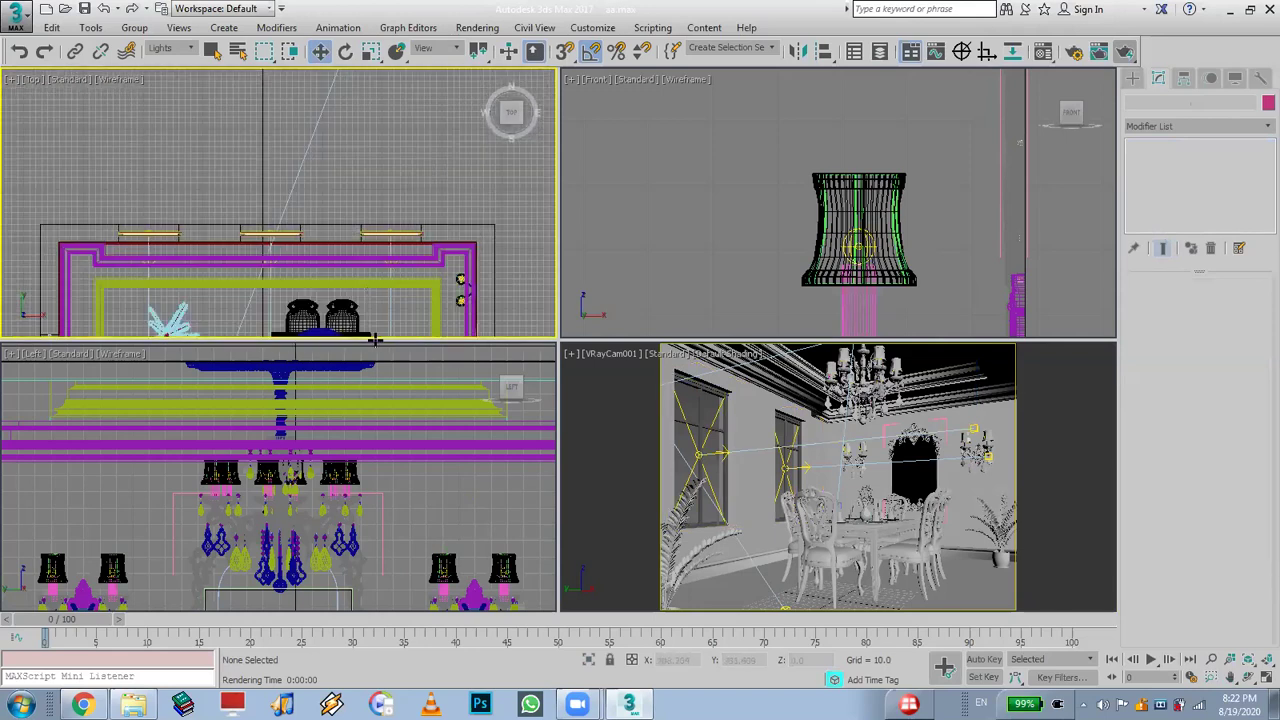
scroll(386, 186, down, 8)
click(420, 112)
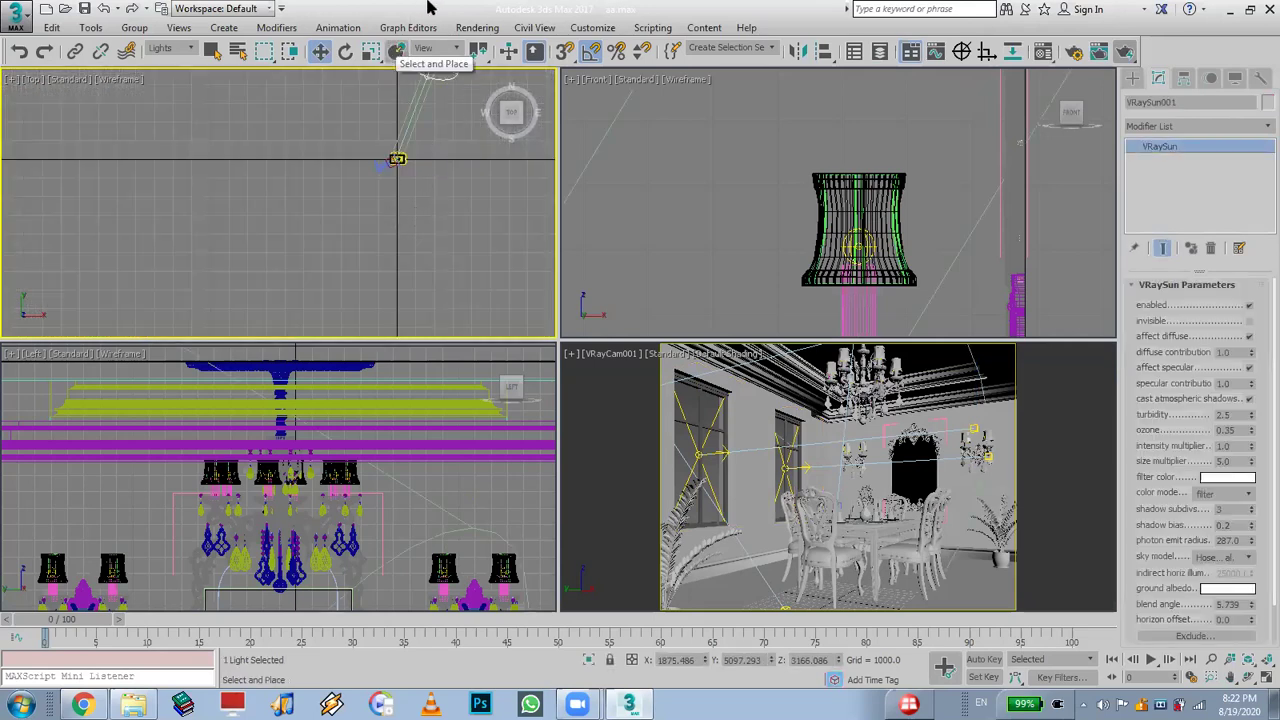
Clear the DefaultVRaySky environment map from the scene's background settings
click(484, 30)
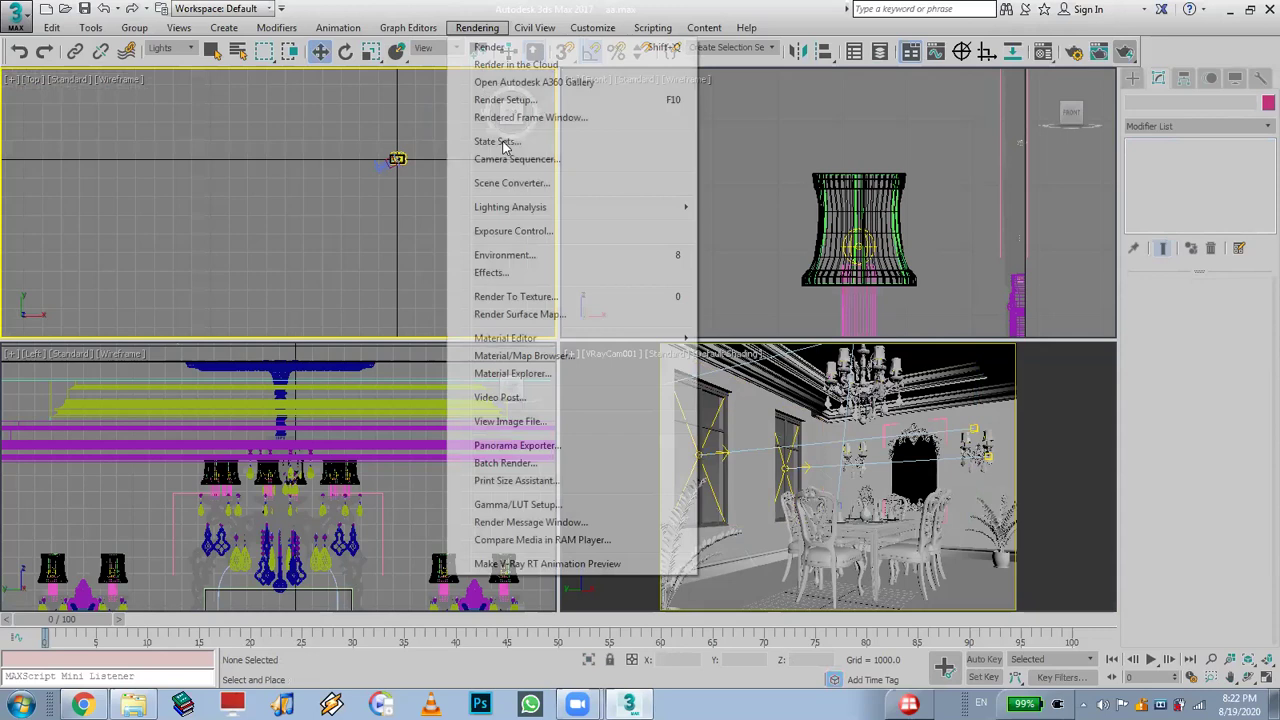
click(535, 256)
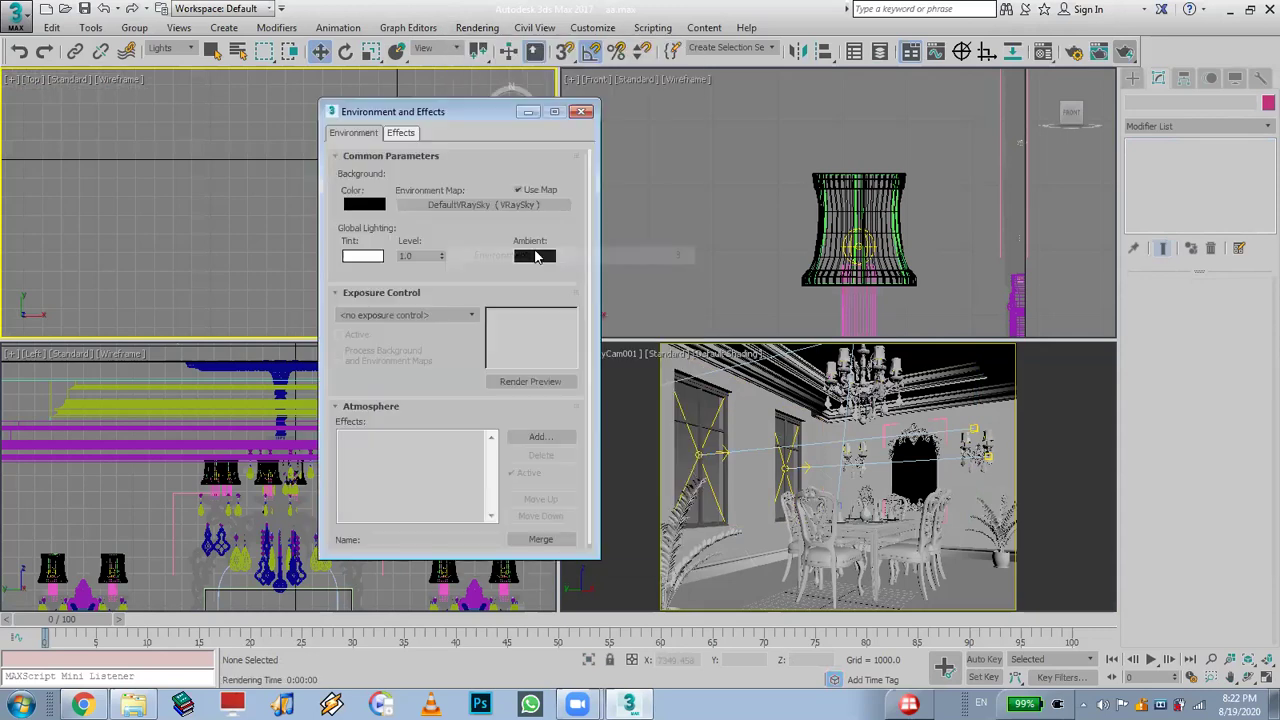
right_click(489, 205)
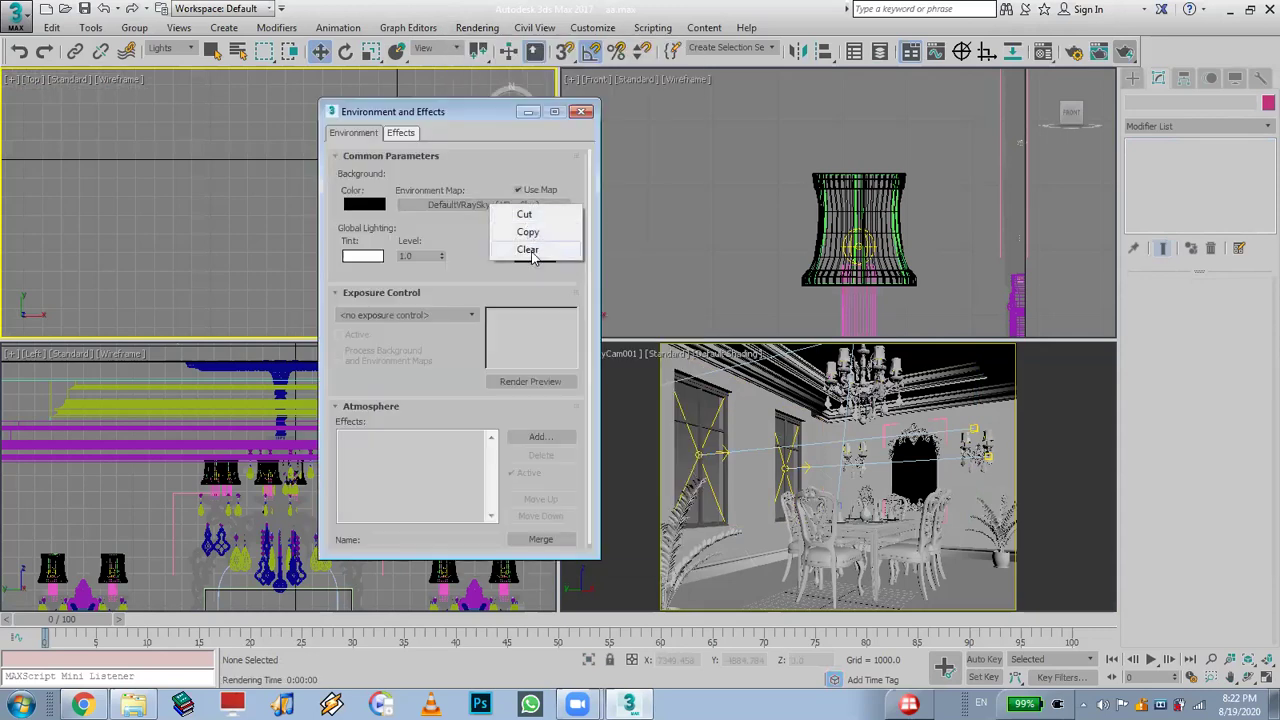
click(527, 249)
click(581, 111)
Maximize the VRayCam001 viewport and render the chandelier region without sun and sky
click(1006, 506)
click(1258, 678)
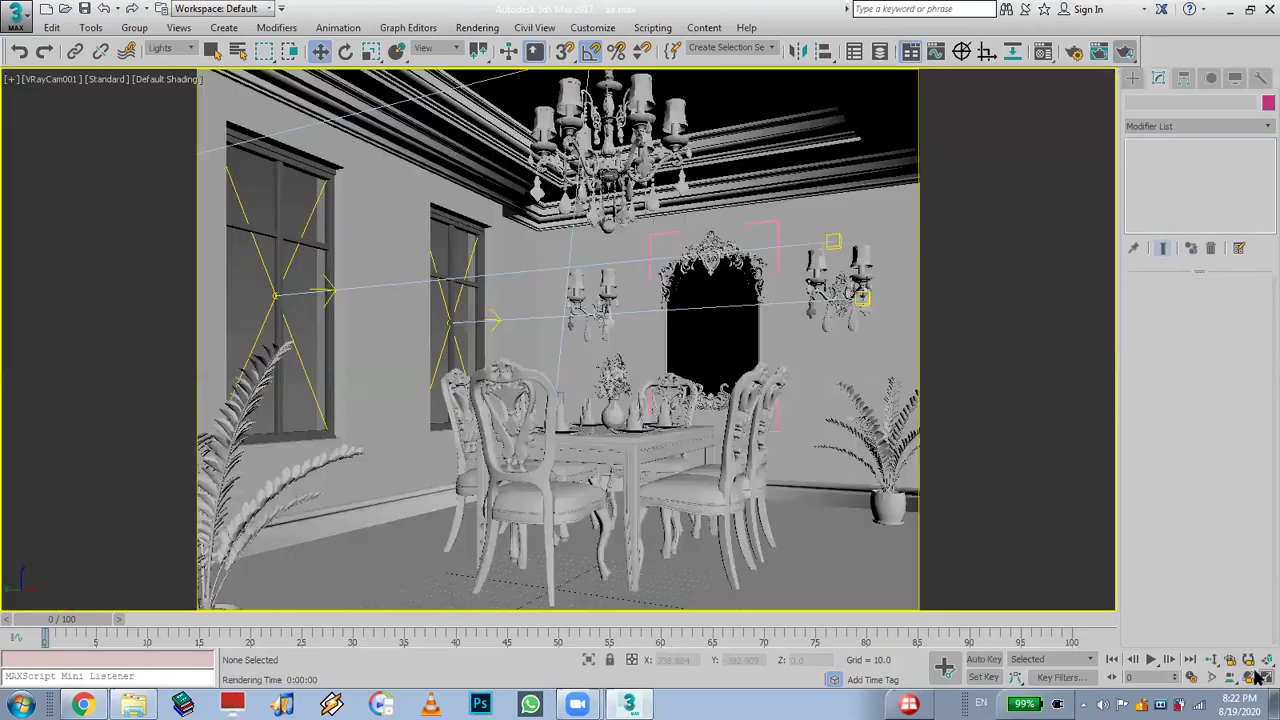
click(1124, 57)
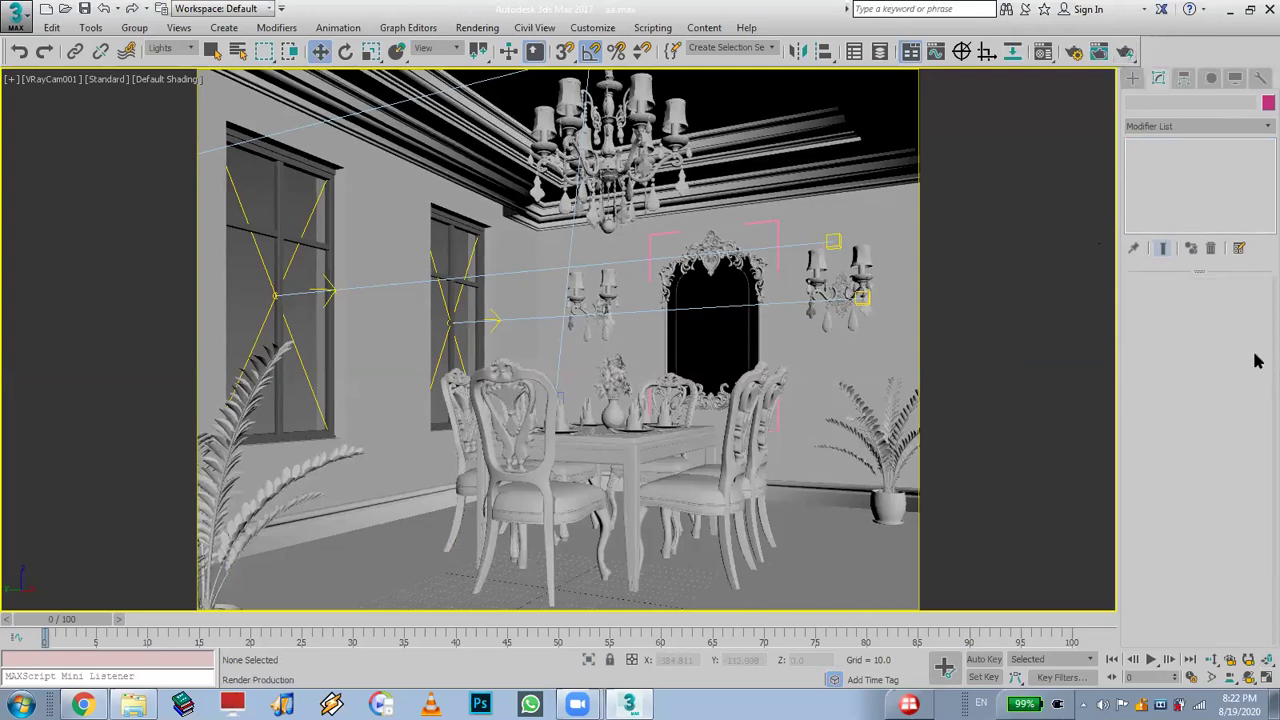
Restore the four-viewport layout, select the V-Ray plane light at the nearest window and switch it off
click(1262, 677)
click(649, 218)
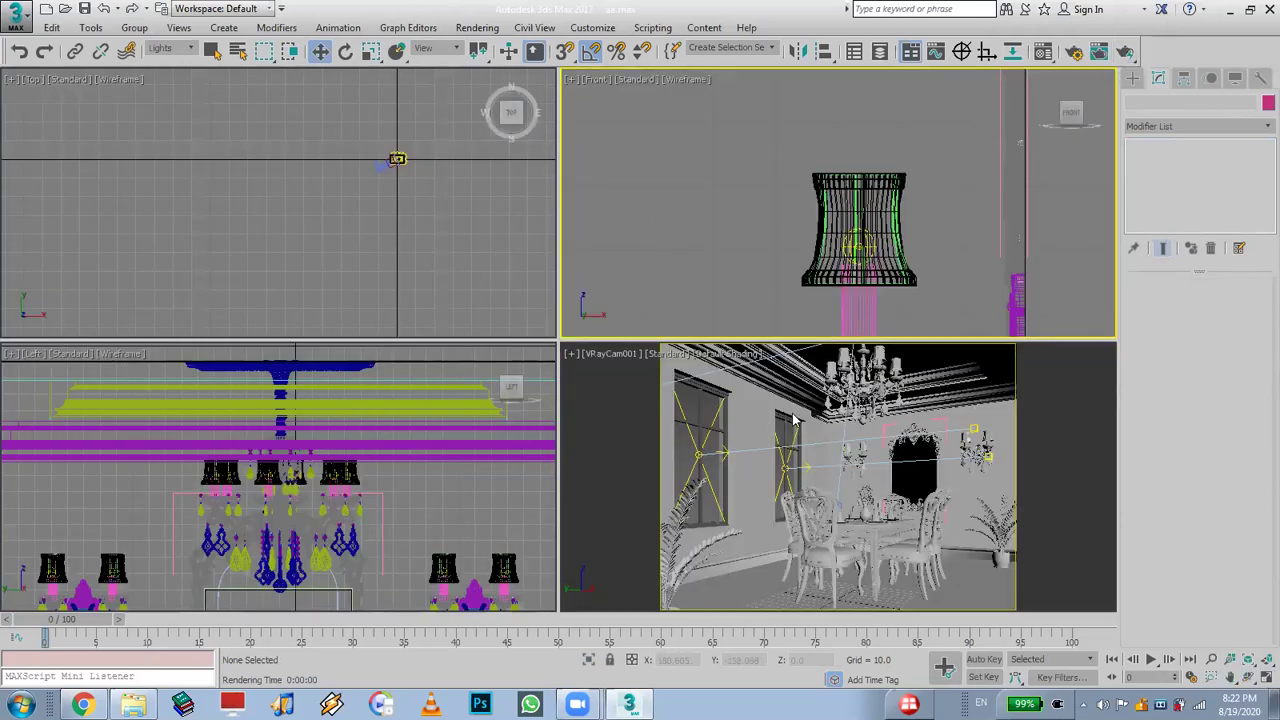
click(690, 436)
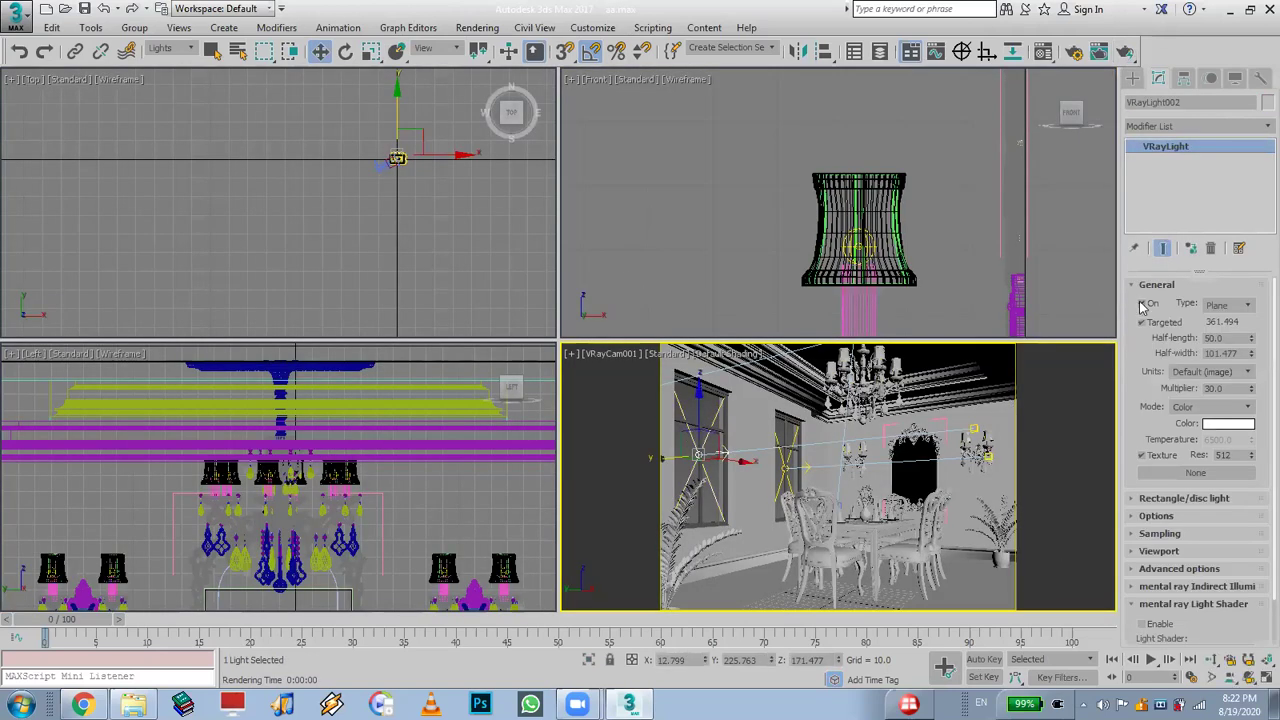
click(1142, 304)
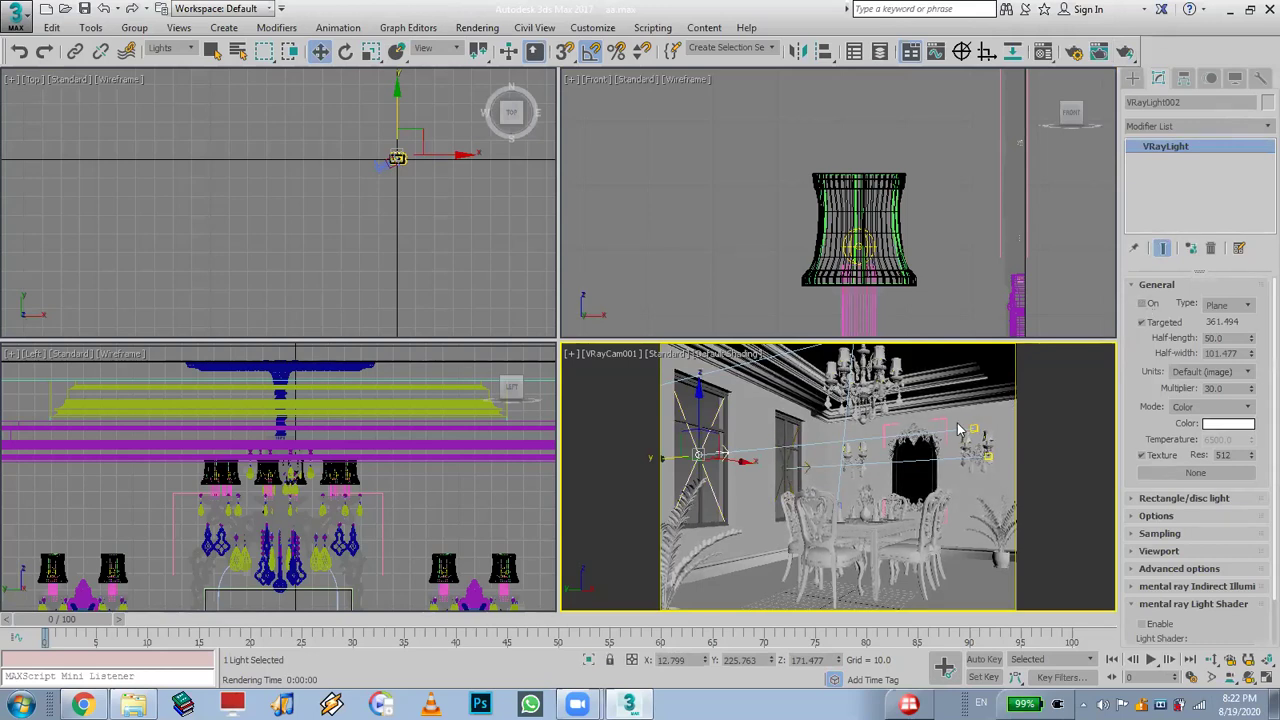
click(735, 306)
Maximize the camera view and render the full frame with region rendering disabled
click(1030, 432)
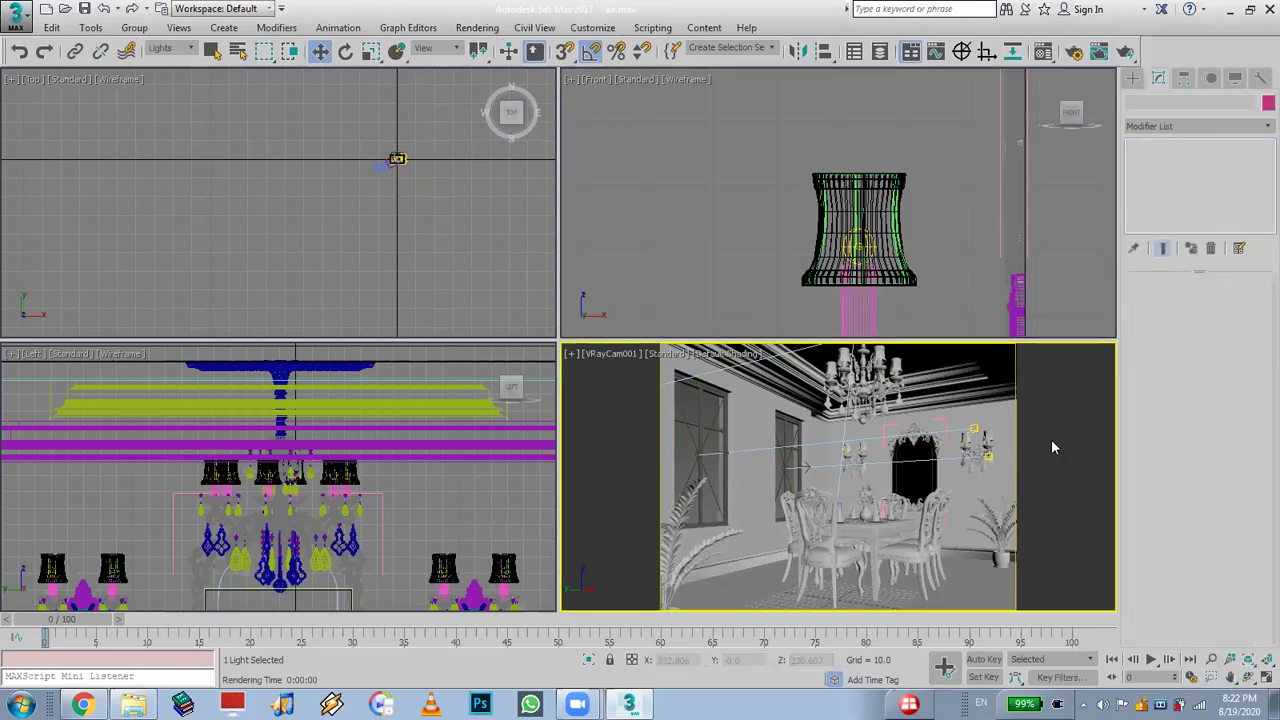
click(1266, 677)
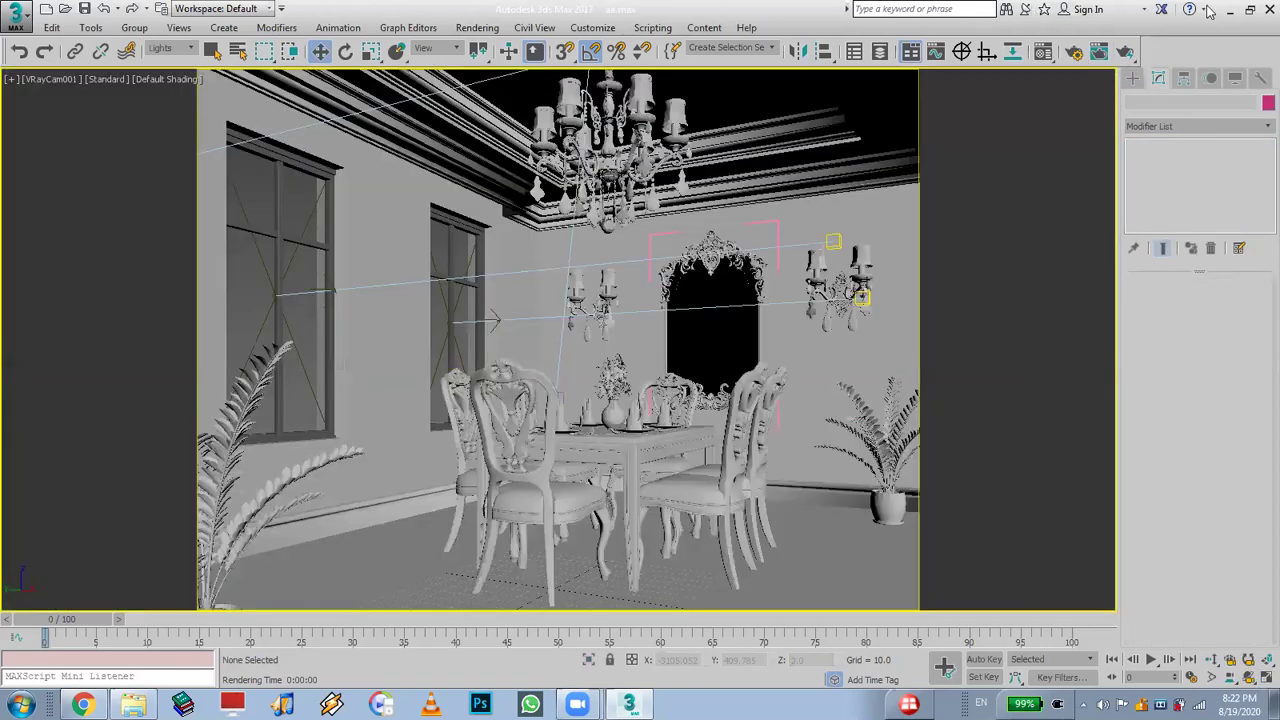
click(1125, 51)
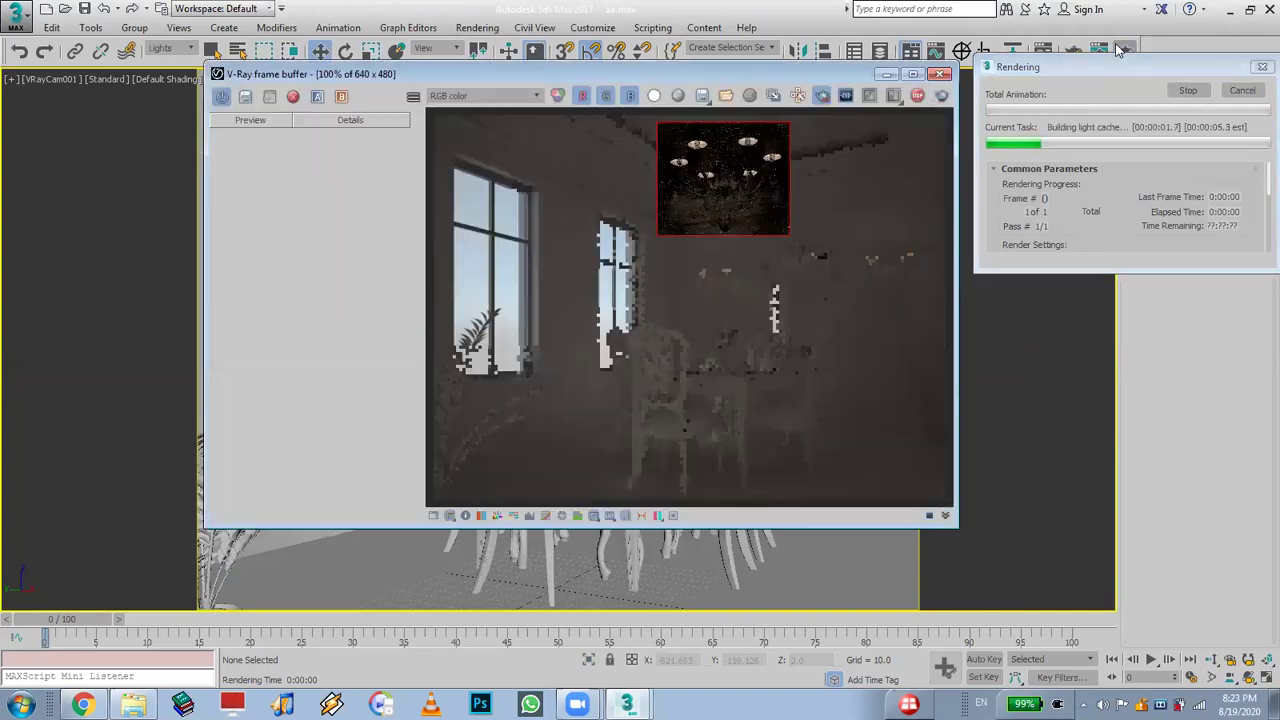
click(941, 95)
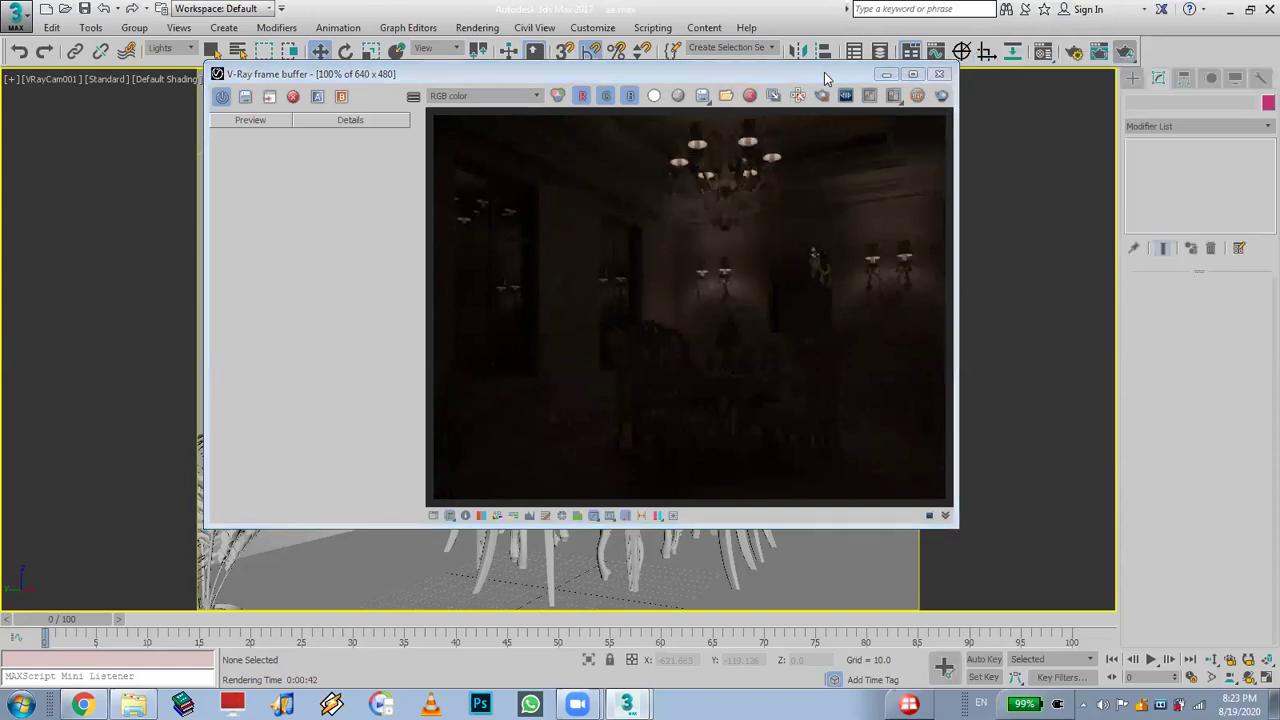
Close the V-Ray frame buffer after checking the render and return to the four-viewport layout
drag(678, 78, 672, 118)
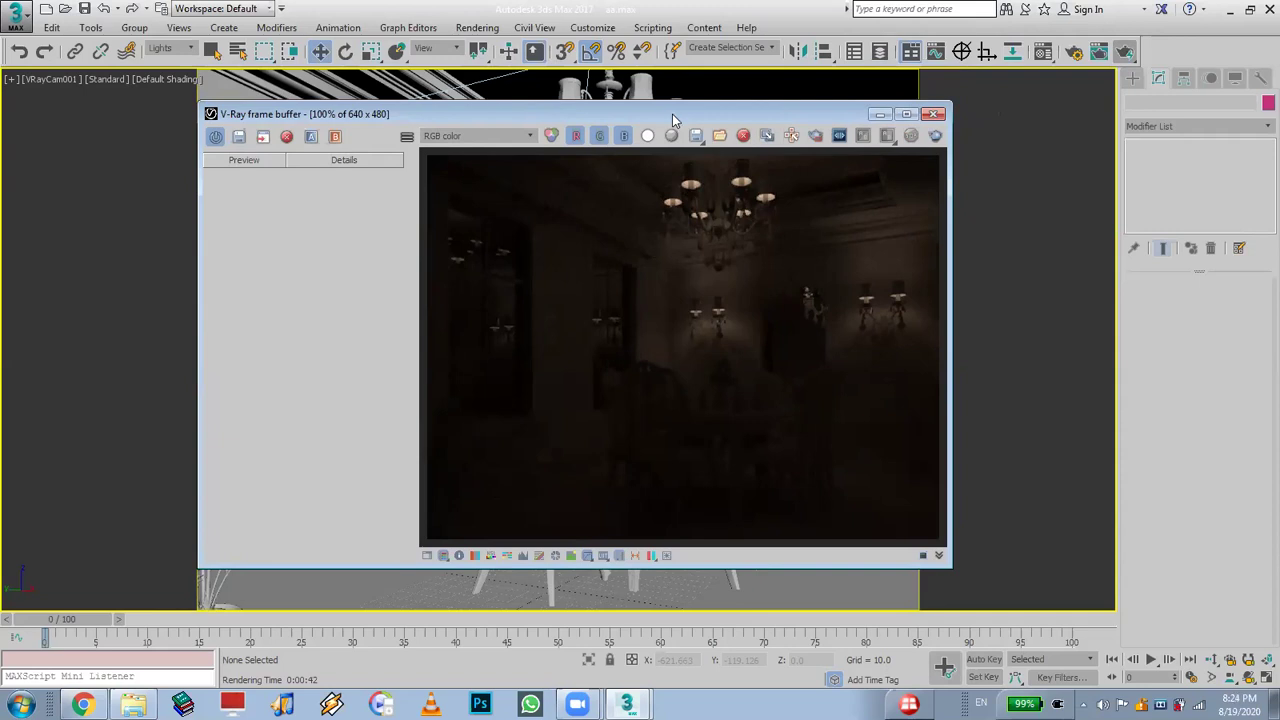
click(936, 114)
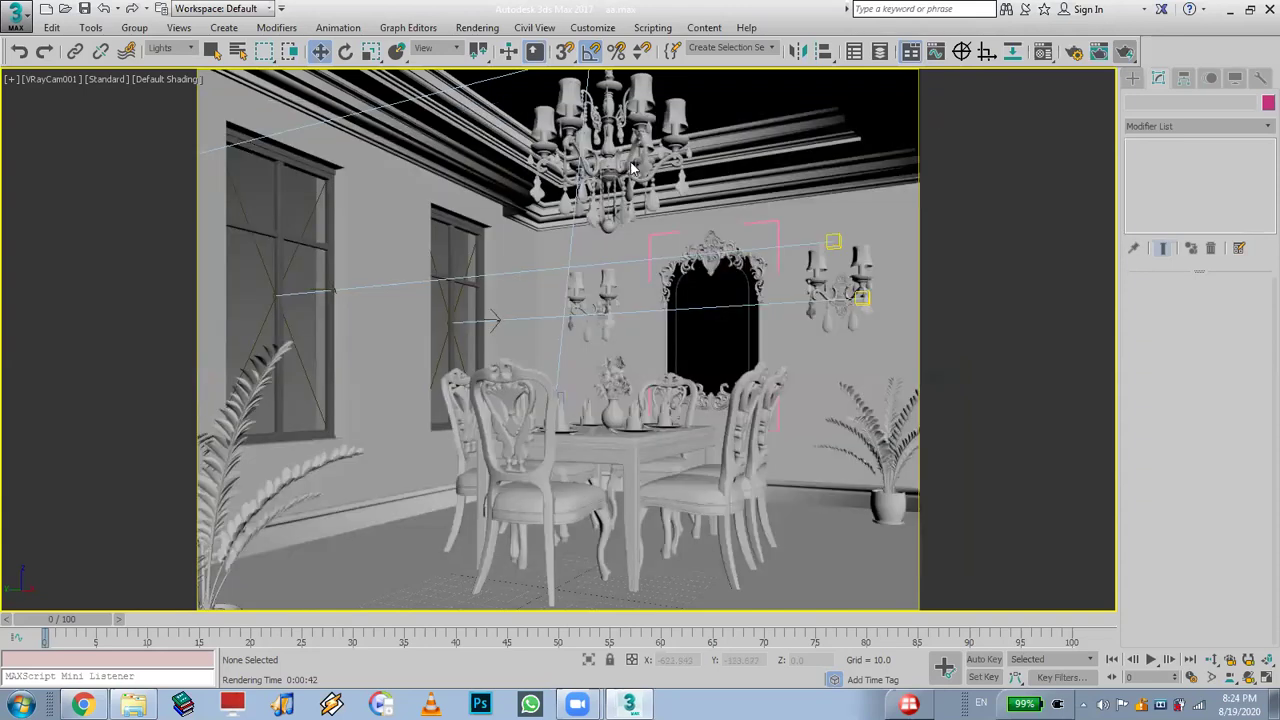
click(1260, 678)
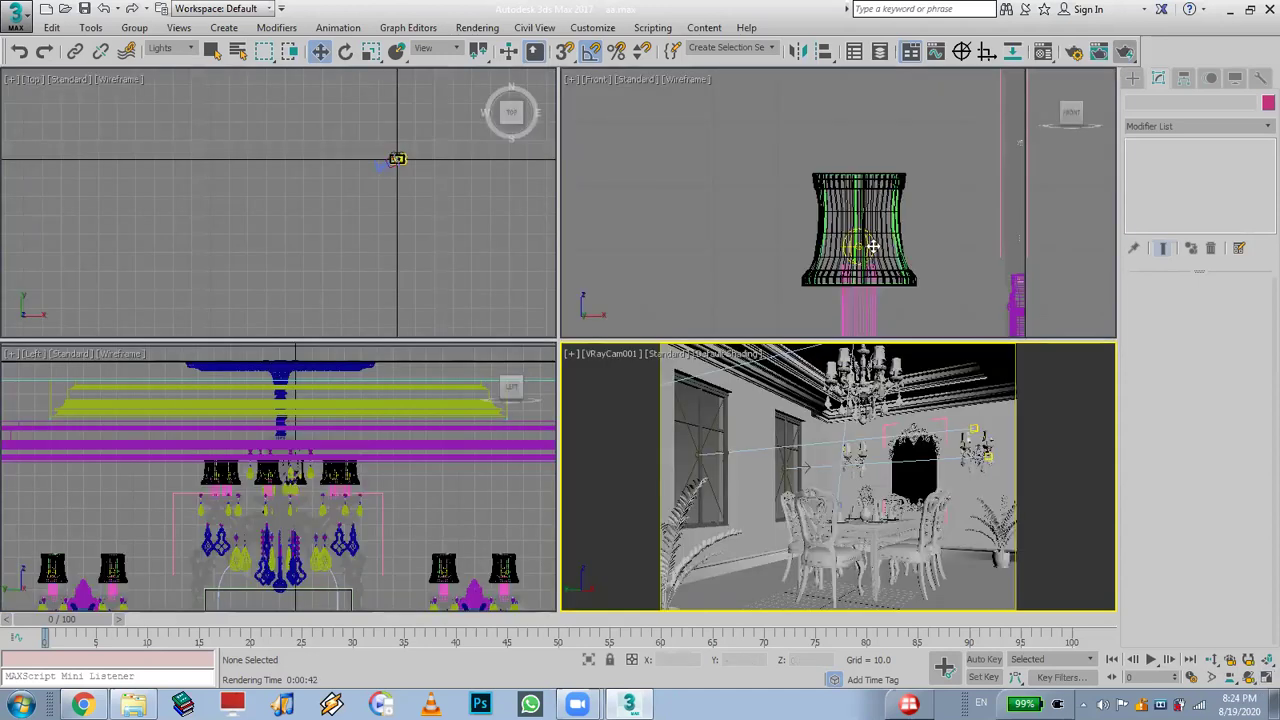
Set the multiplier of the sphere light inside the wall sconce lampshade to 3000, keeping the default image units
click(873, 245)
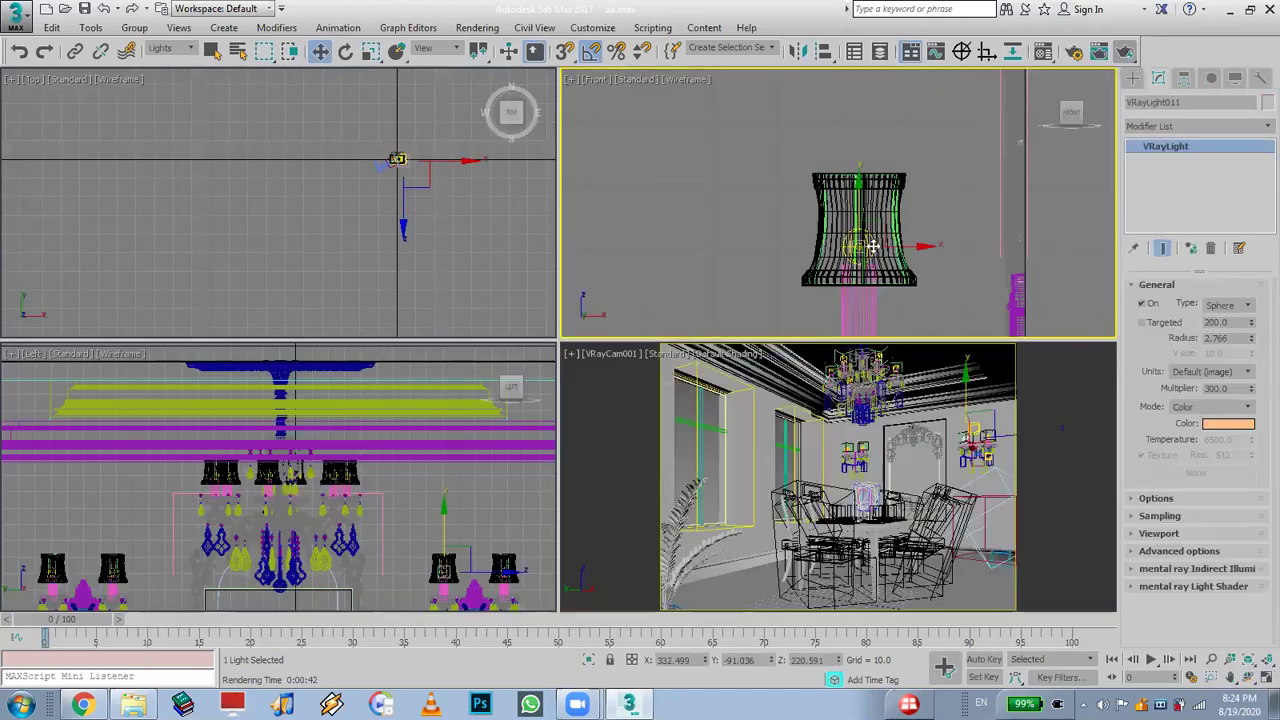
click(1238, 372)
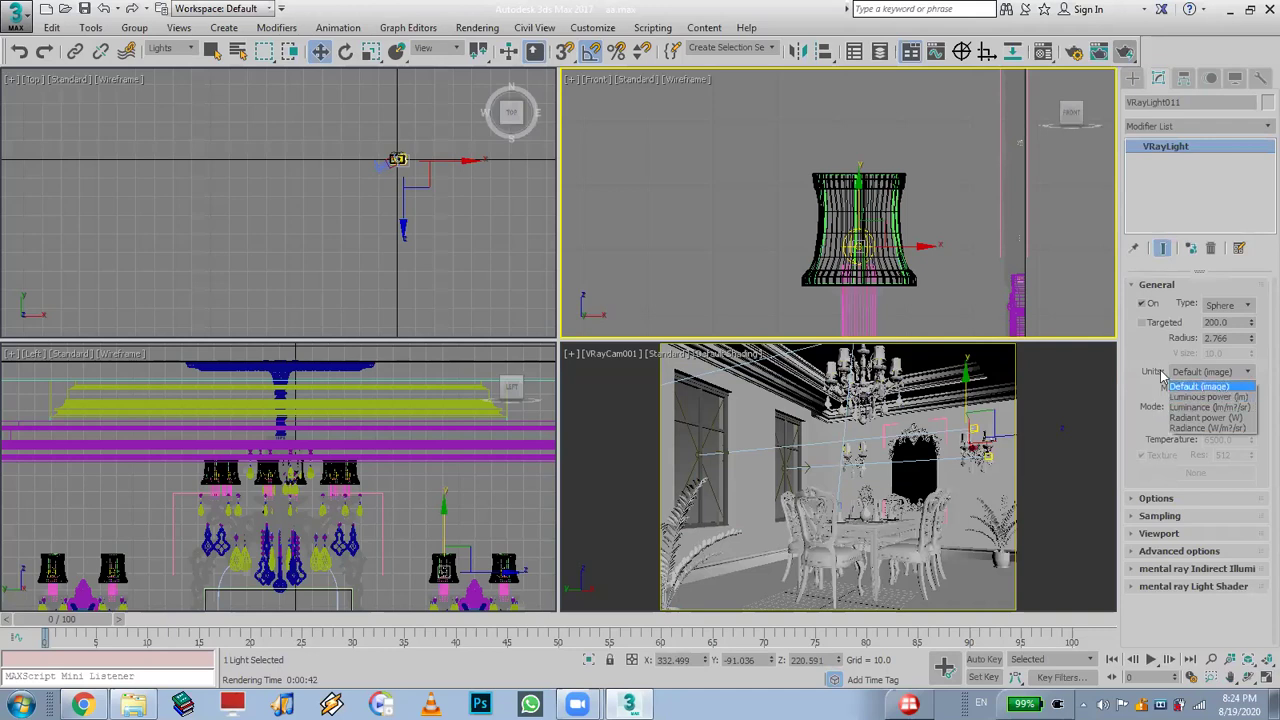
click(1155, 373)
double_click(1232, 388)
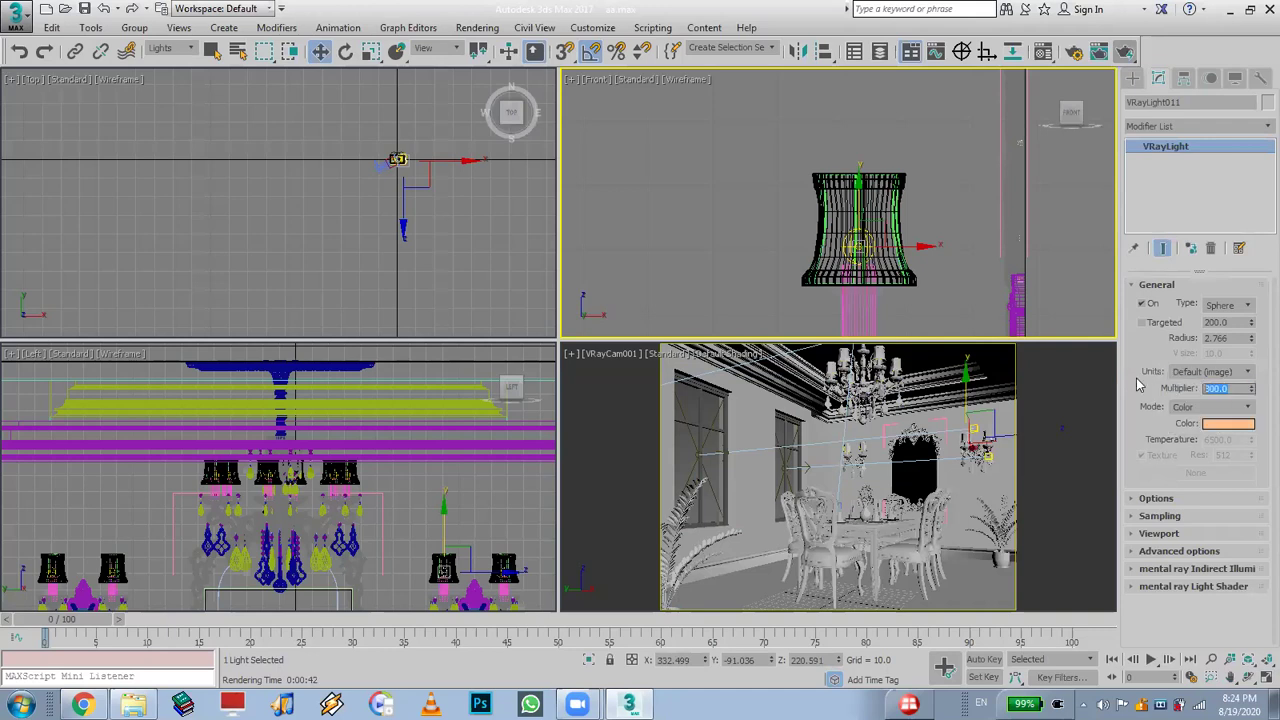
text(3000)
key(Return)
right_click(1076, 360)
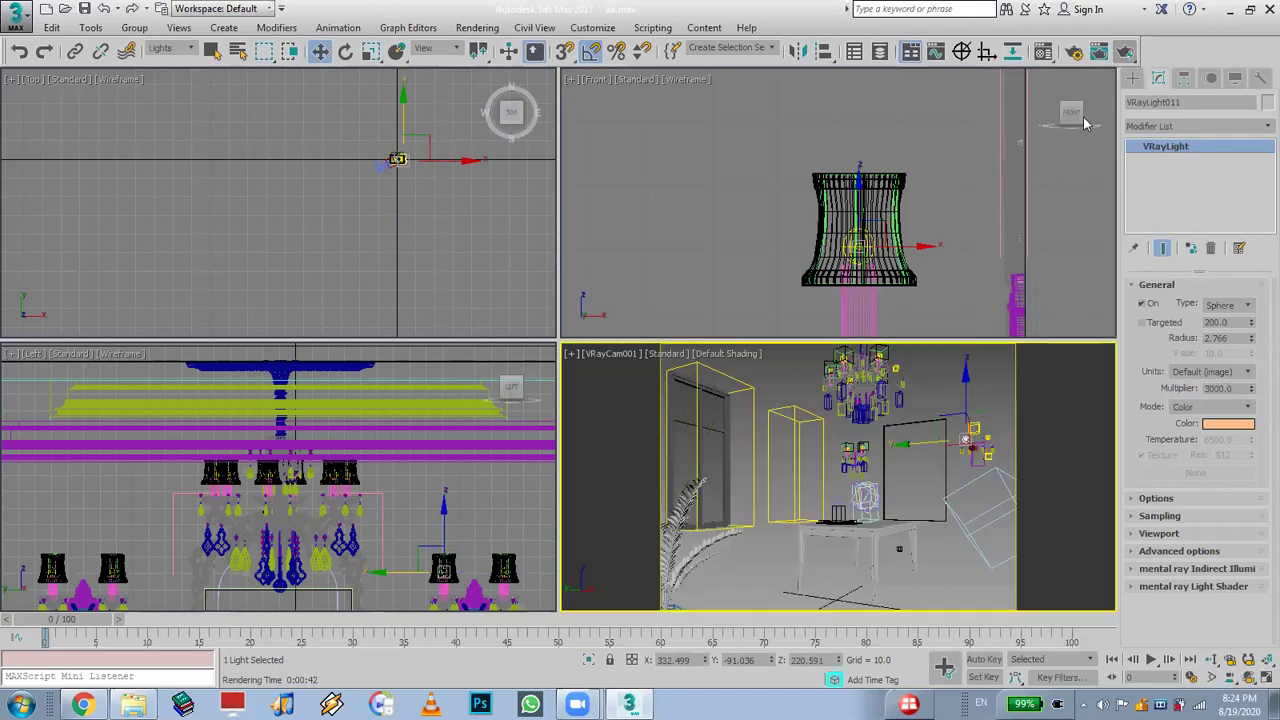
Test-render the camera view, cancel the render partway and close the V-Ray frame buffer
click(1125, 51)
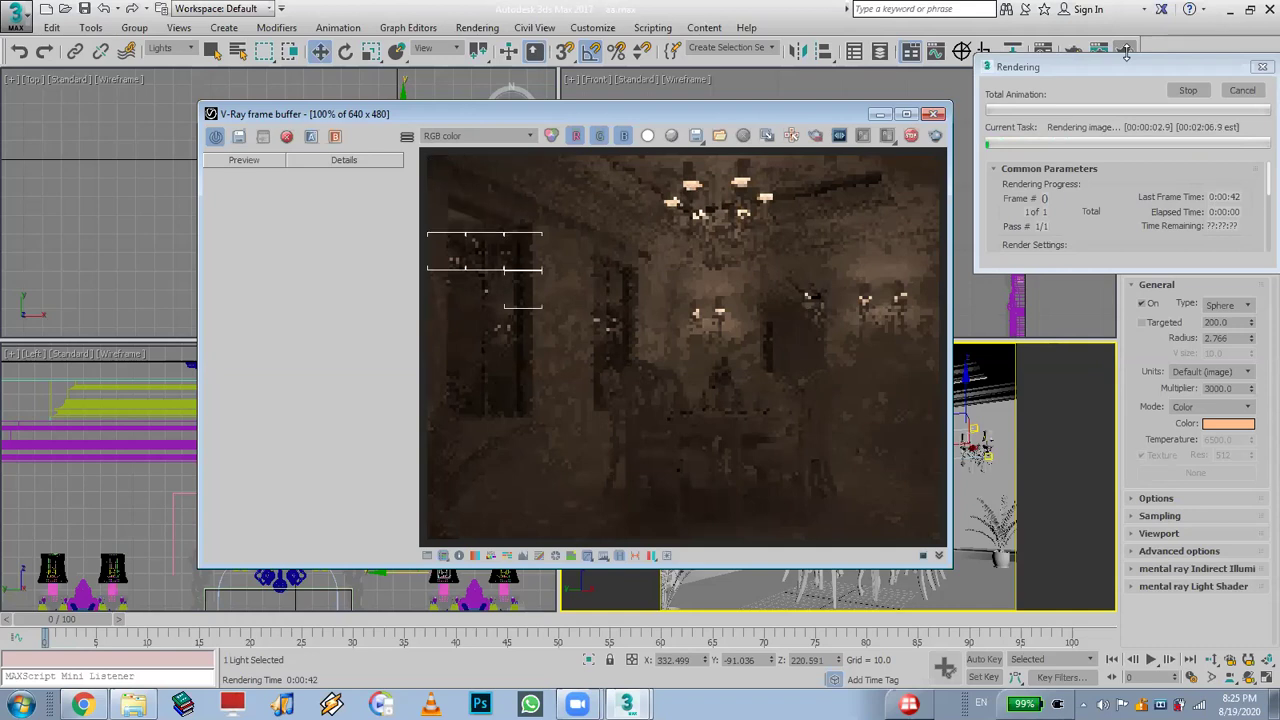
click(1242, 90)
click(929, 113)
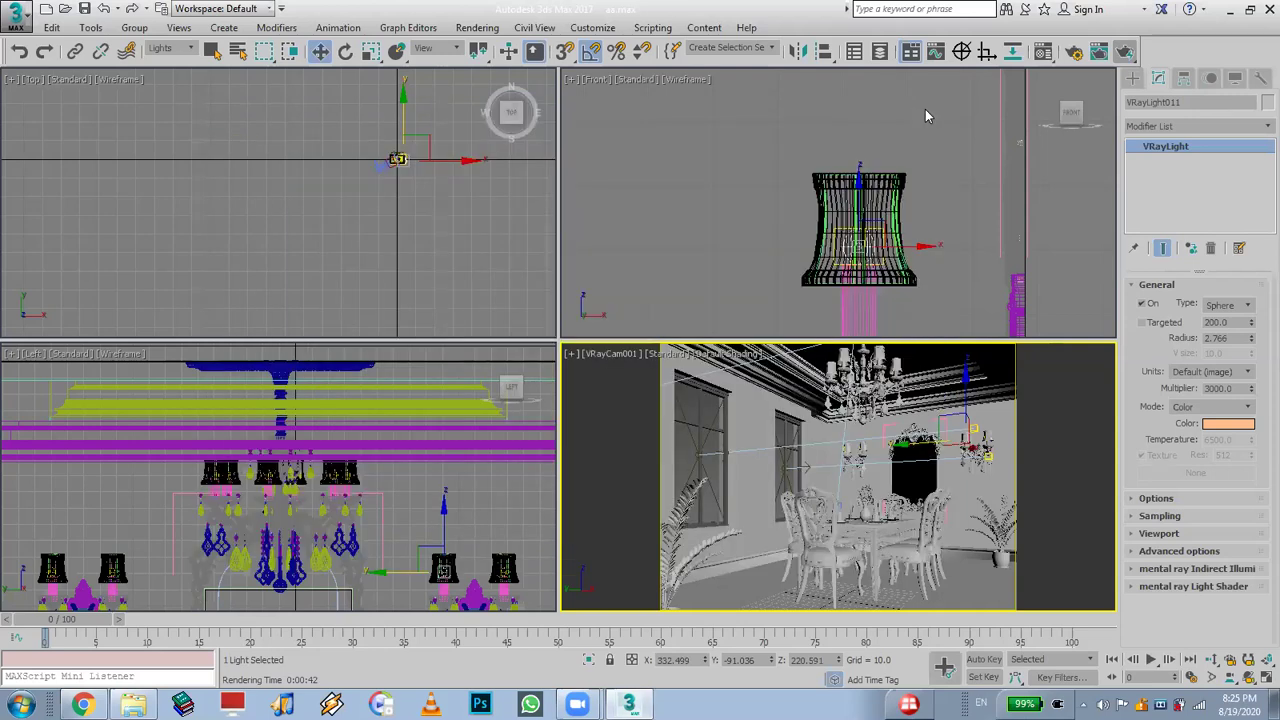
Expand the sconce light's sampling settings to inspect its subdivision parameter
click(1193, 514)
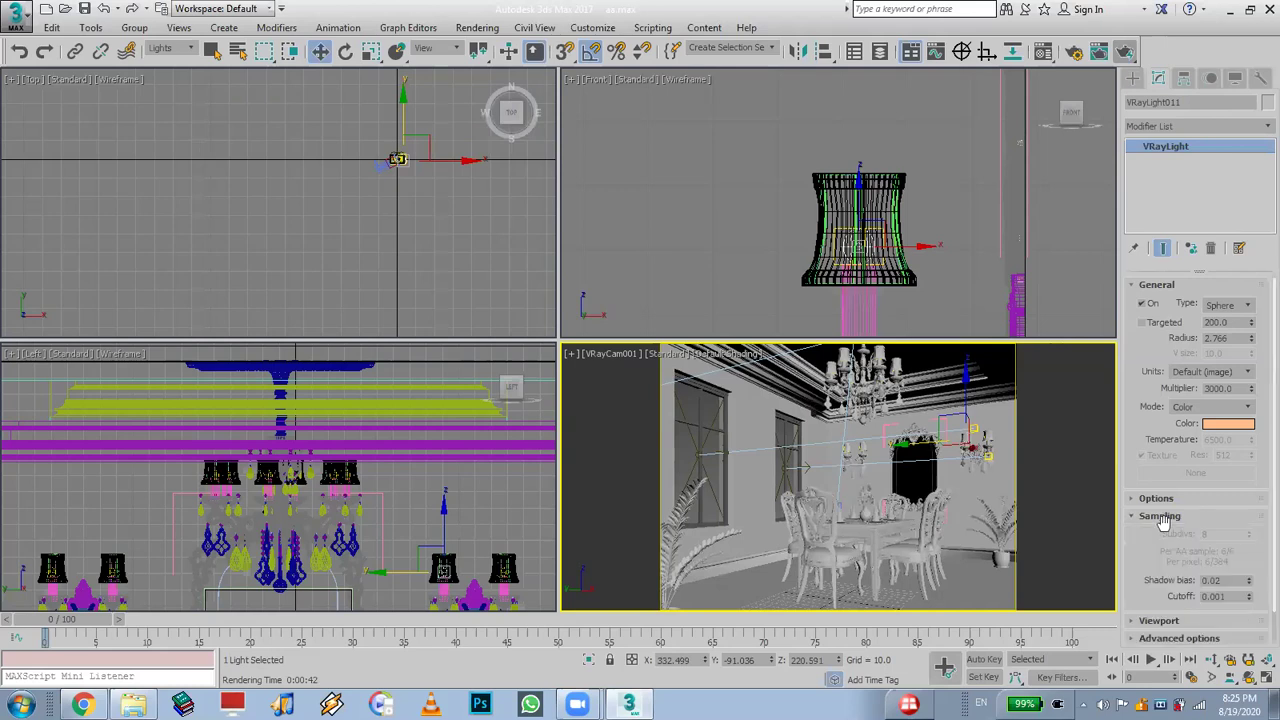
scroll(1166, 470, down, 1)
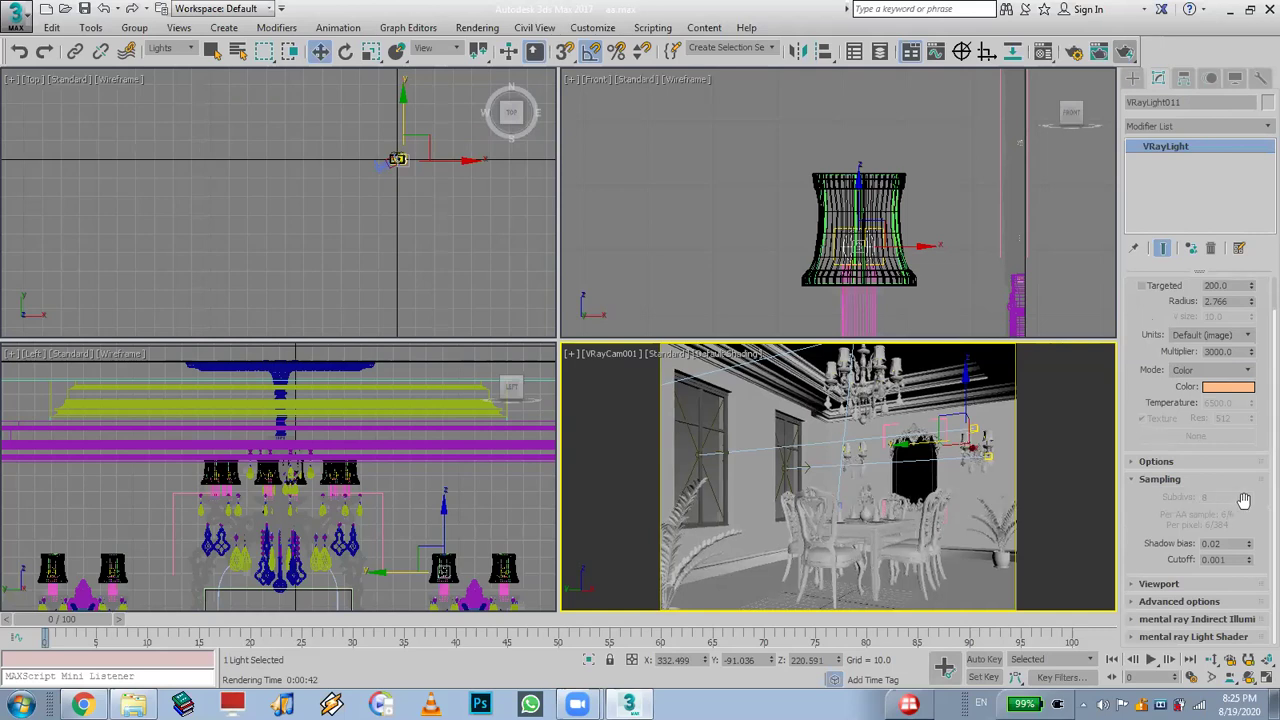
drag(1243, 500, 1230, 494)
click(578, 27)
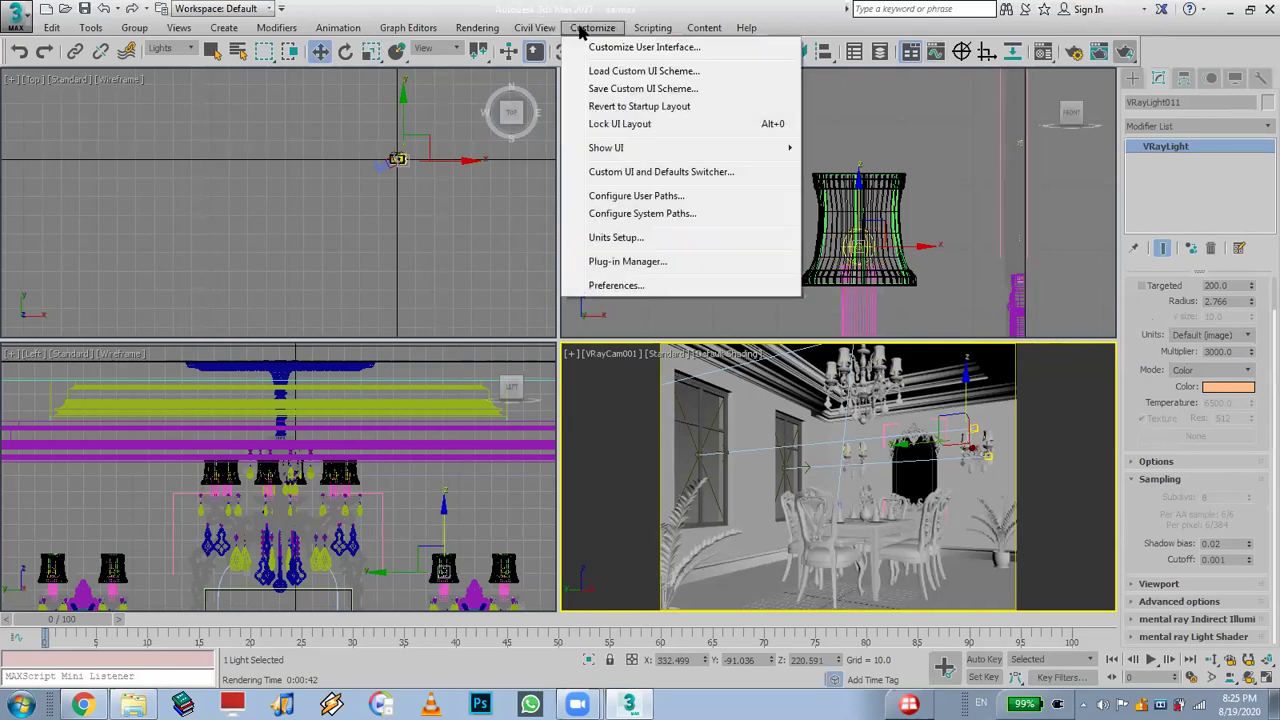
click(580, 28)
Enable Use local subdivs under Global DMC in the V-Ray render settings
click(489, 28)
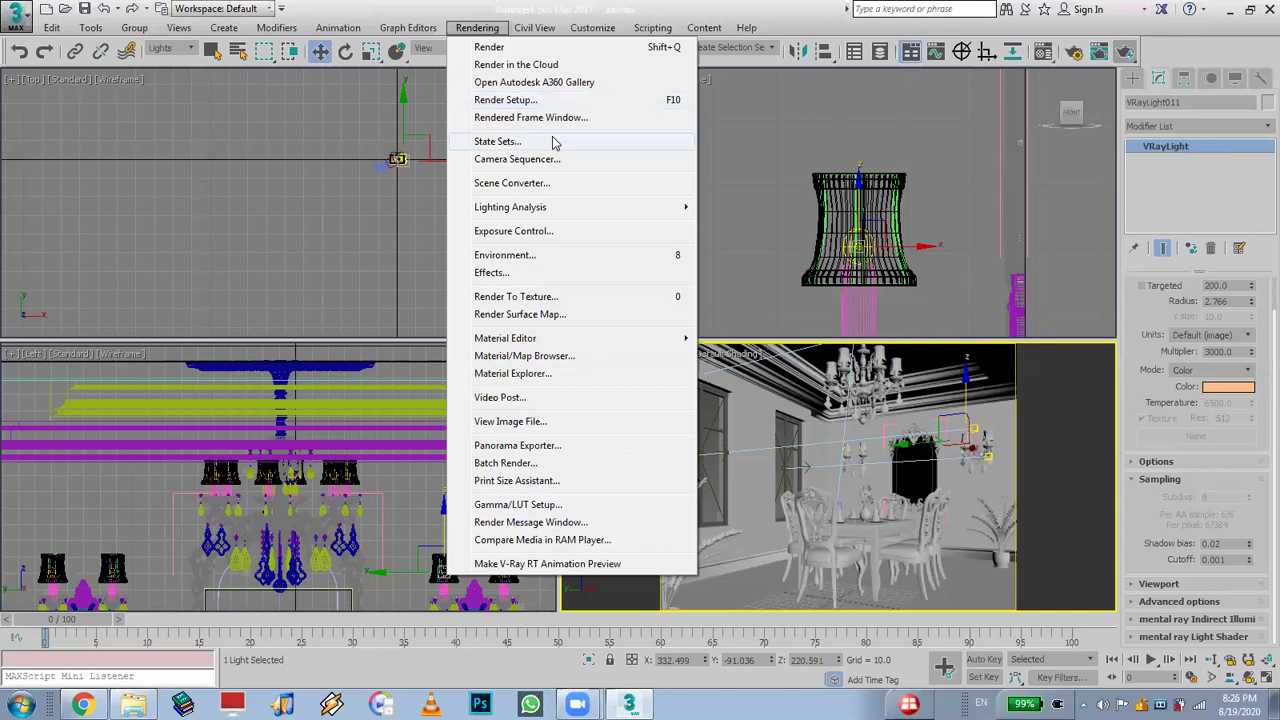
click(505, 100)
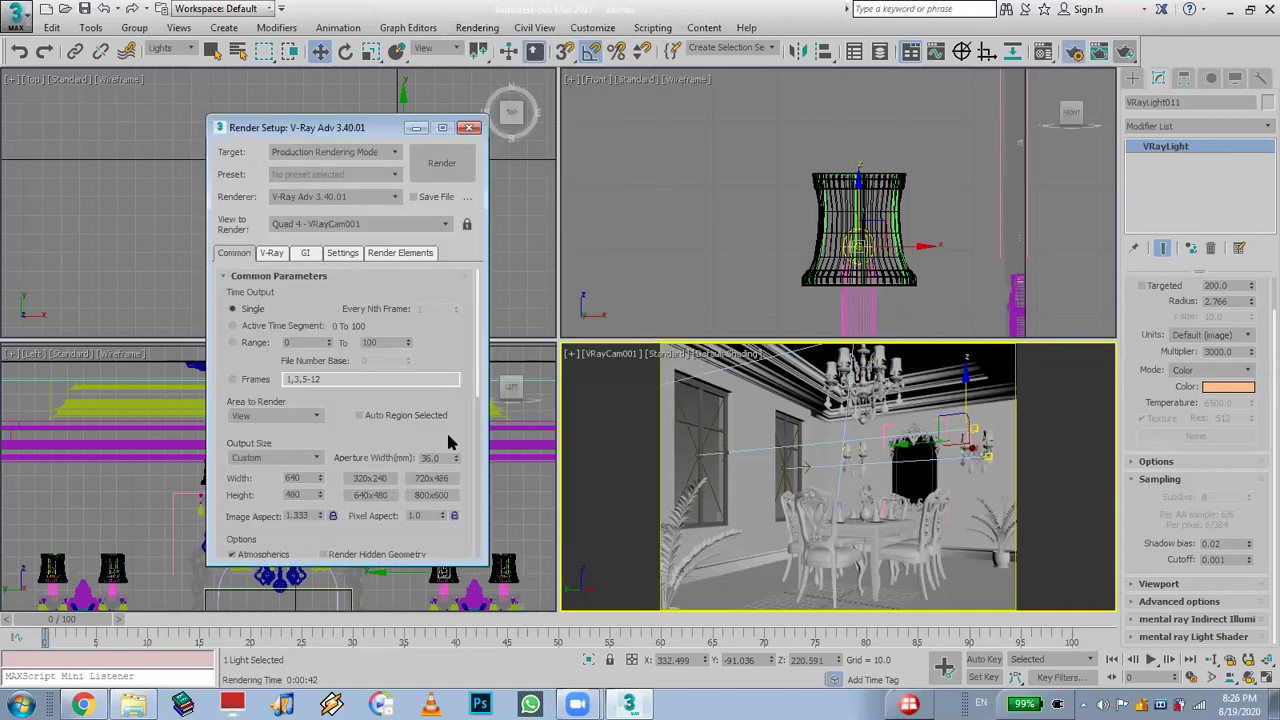
click(270, 253)
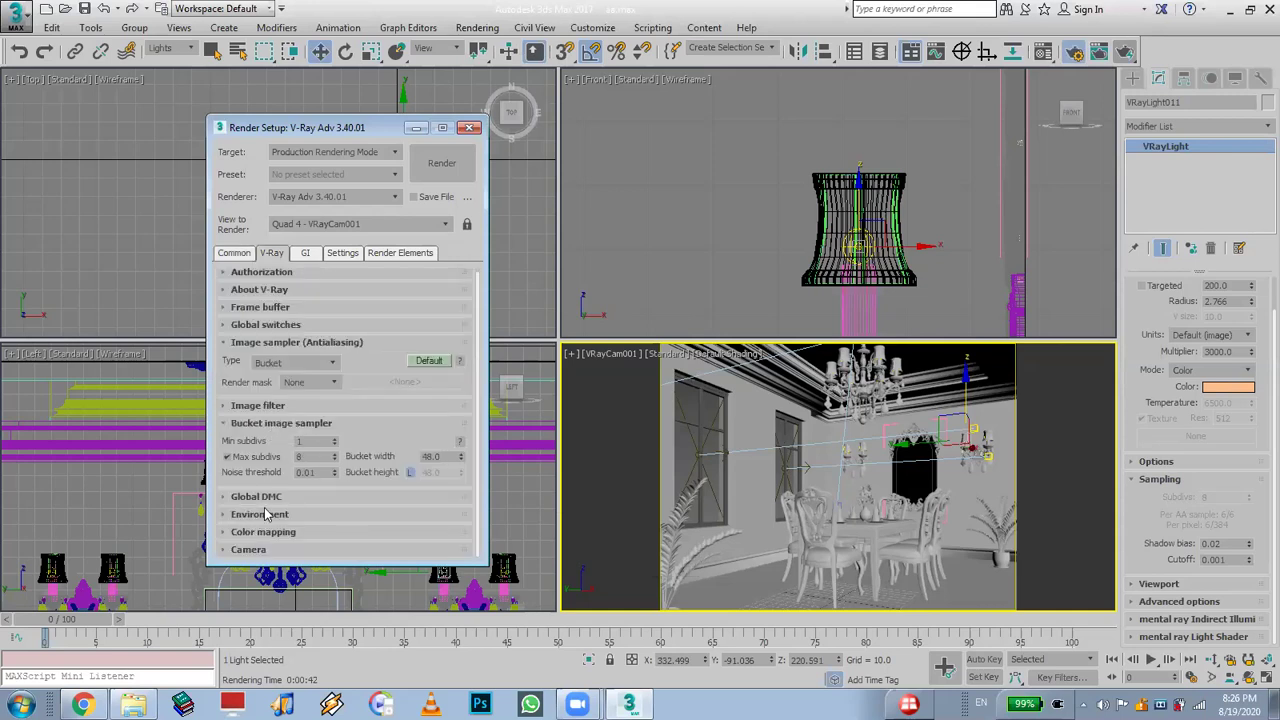
click(270, 497)
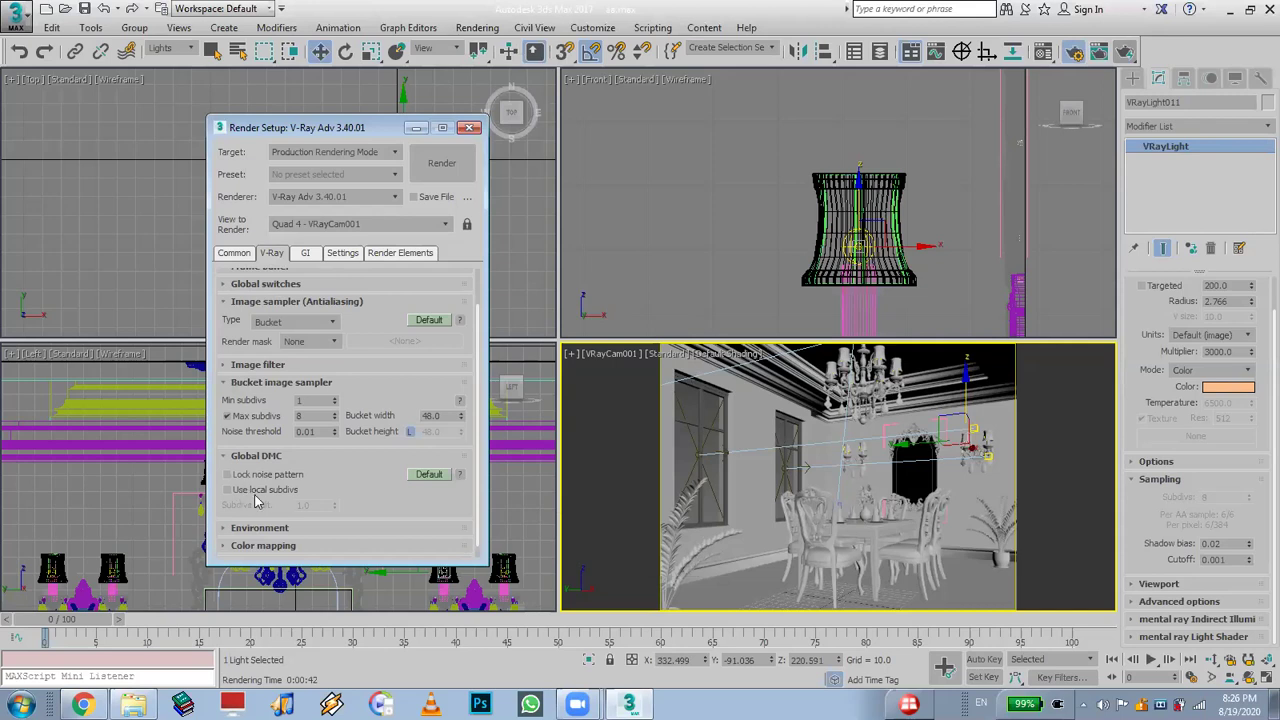
click(277, 493)
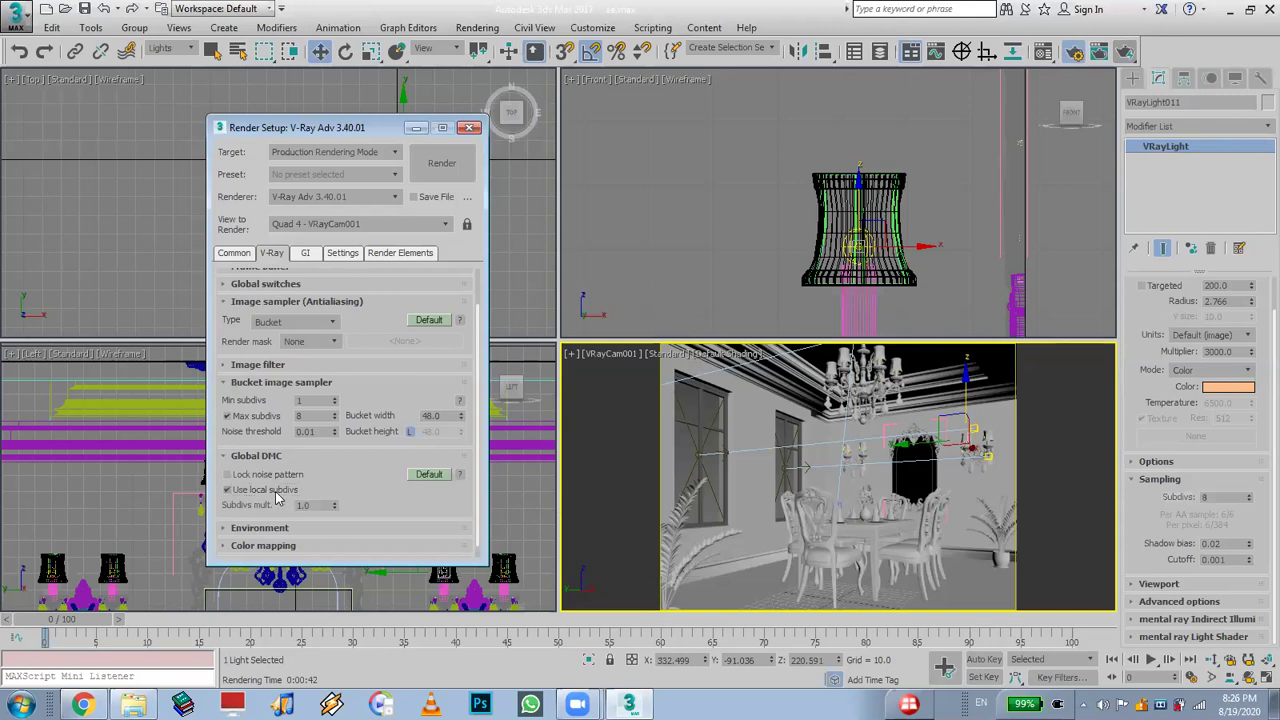
click(277, 494)
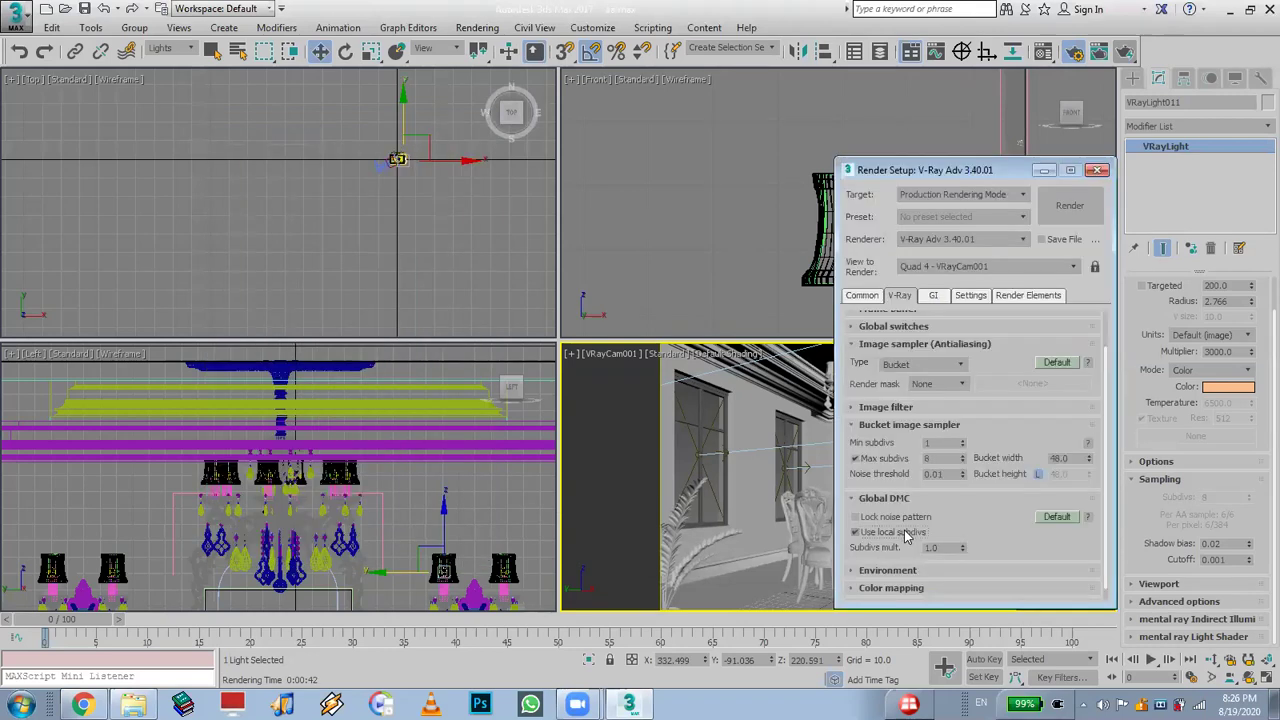
click(905, 537)
click(905, 537)
click(905, 537)
click(905, 537)
Open the sconce light's Subdivs value for editing and close the Render Setup window
click(1213, 496)
text(3)
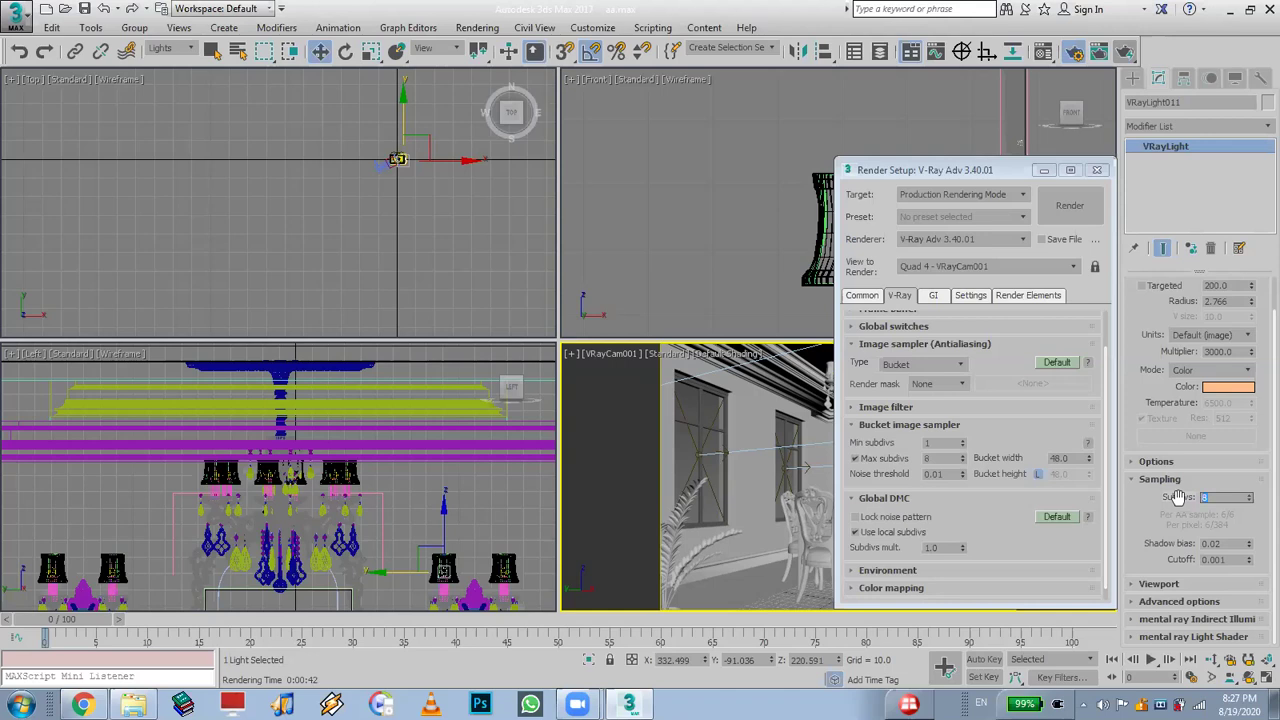
click(1097, 172)
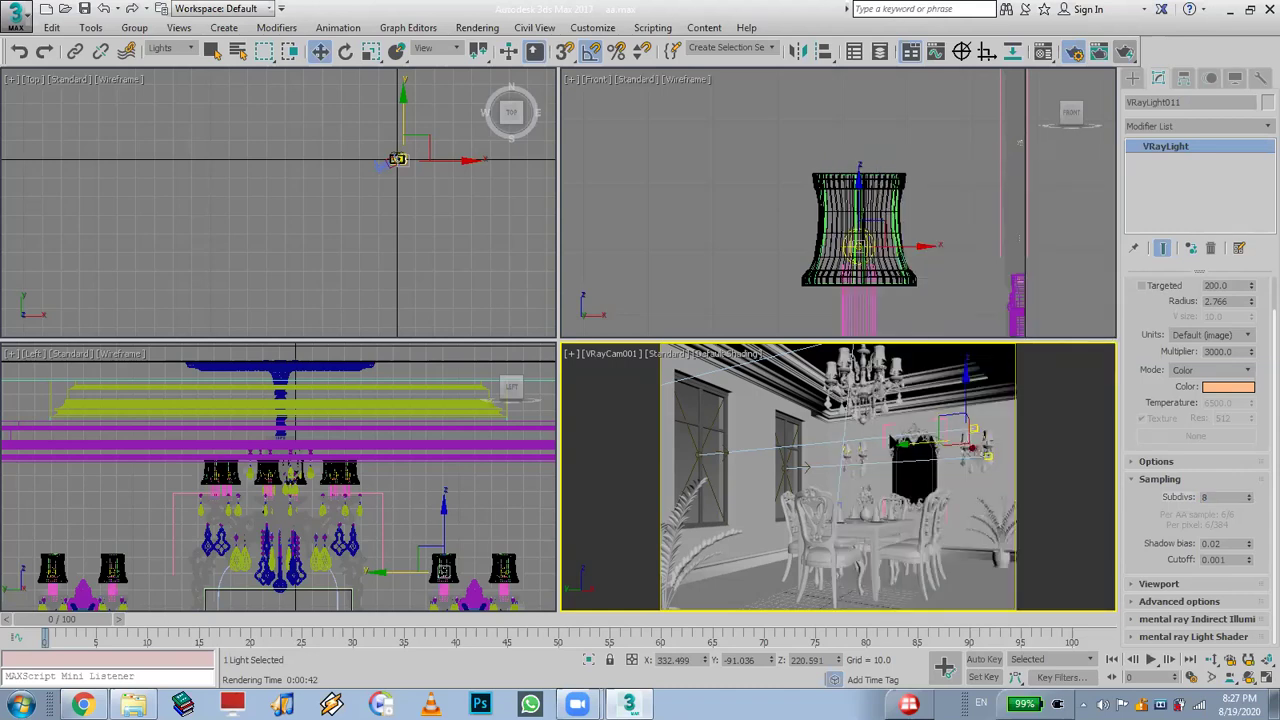
Select the sphere light in the sconce nearest the mirror's window side and open its sampling Subdivs value for editing
click(886, 457)
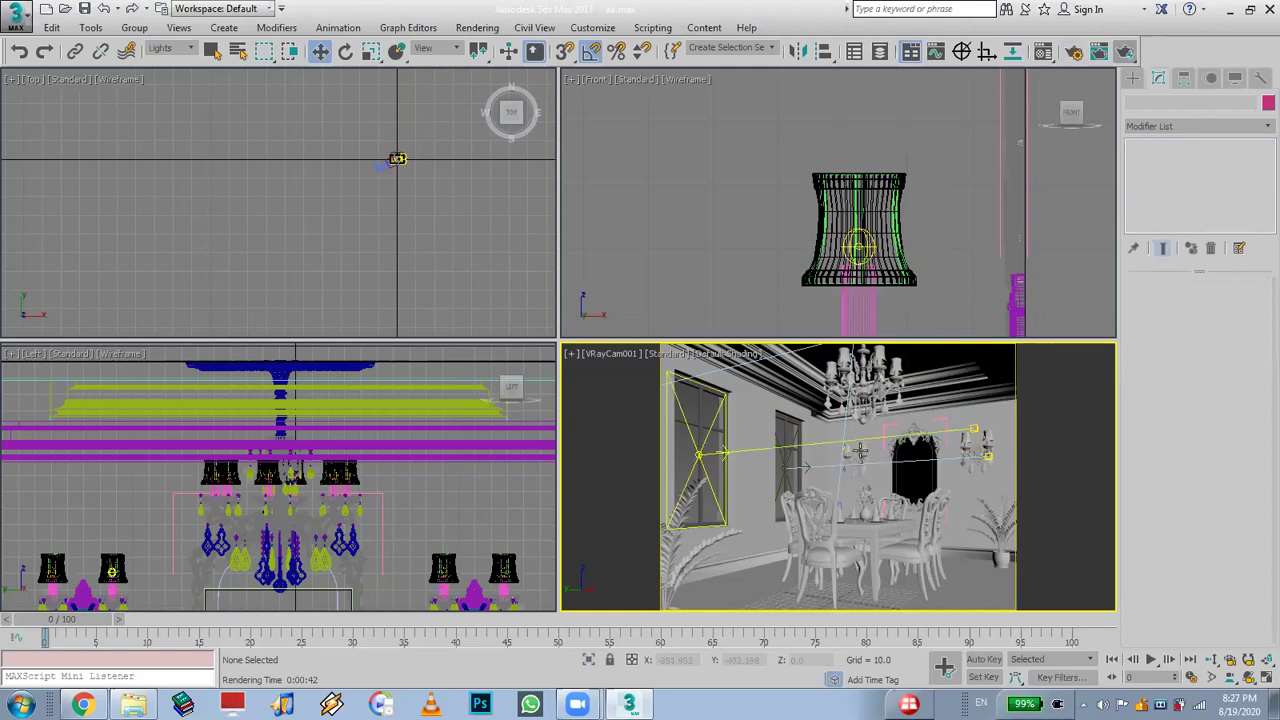
scroll(886, 463, up, 4)
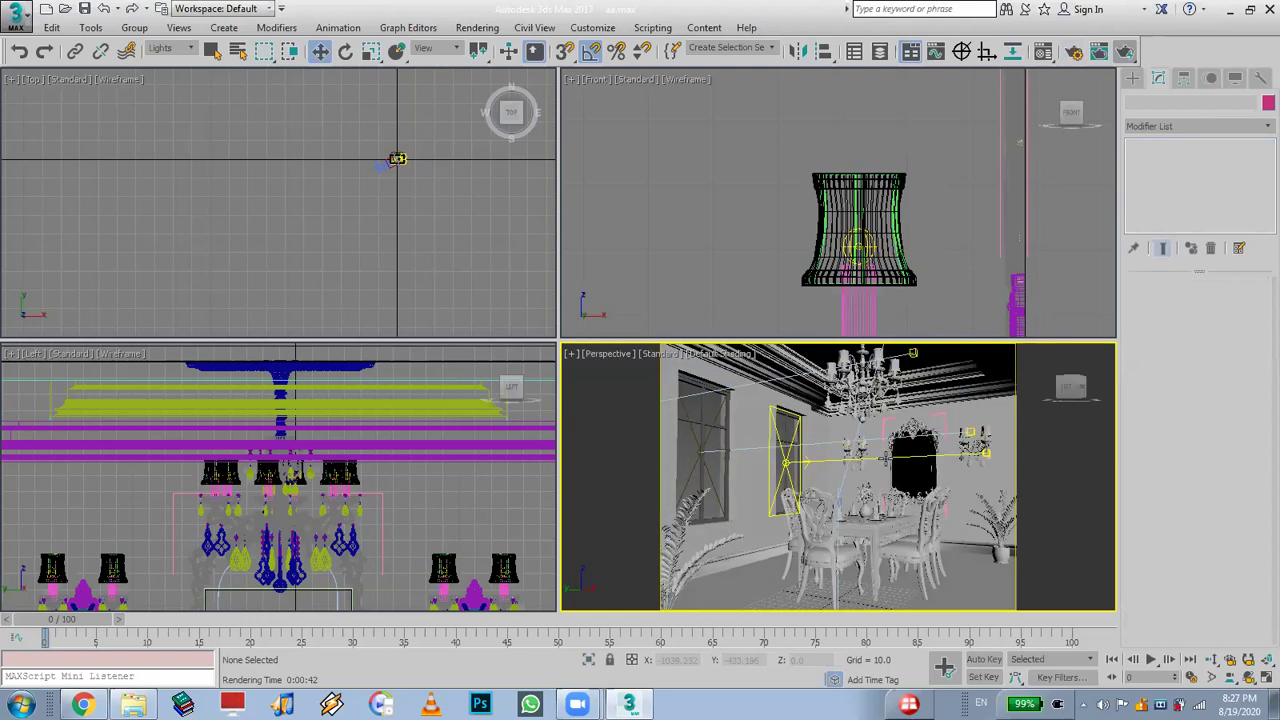
scroll(886, 463, up, 5)
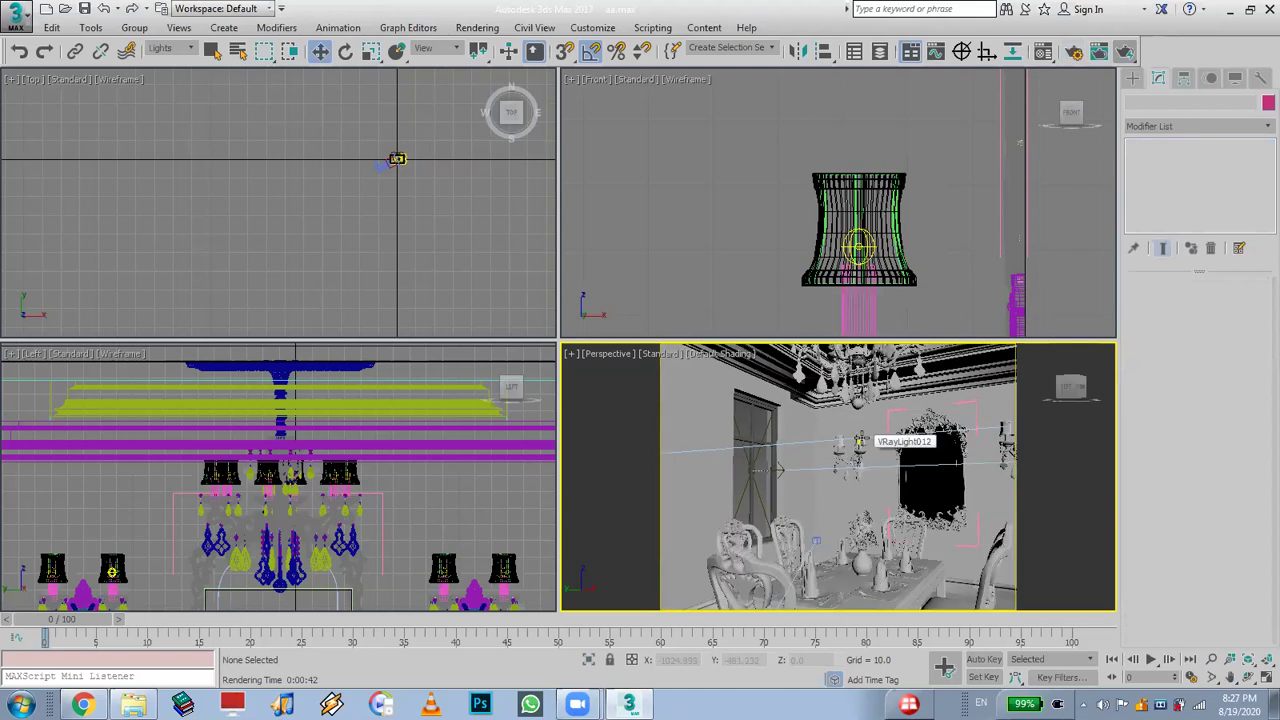
scroll(883, 463, down, 2)
scroll(895, 463, up, 2)
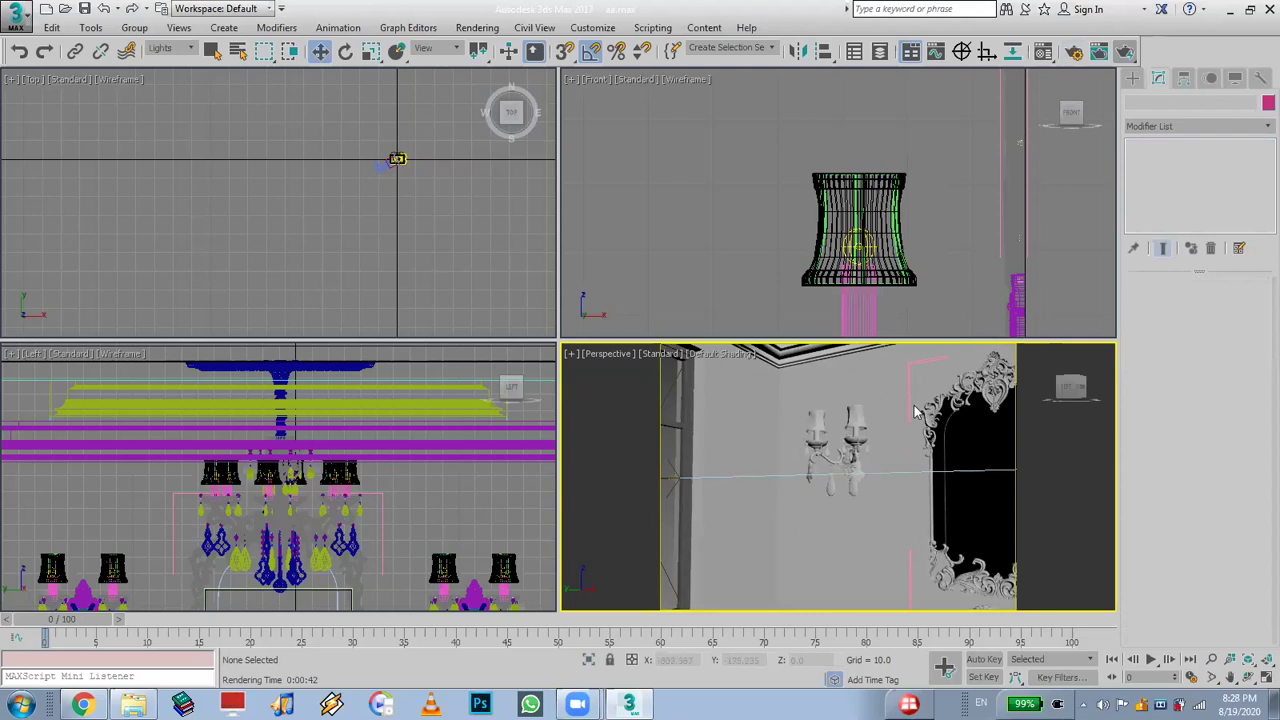
click(862, 418)
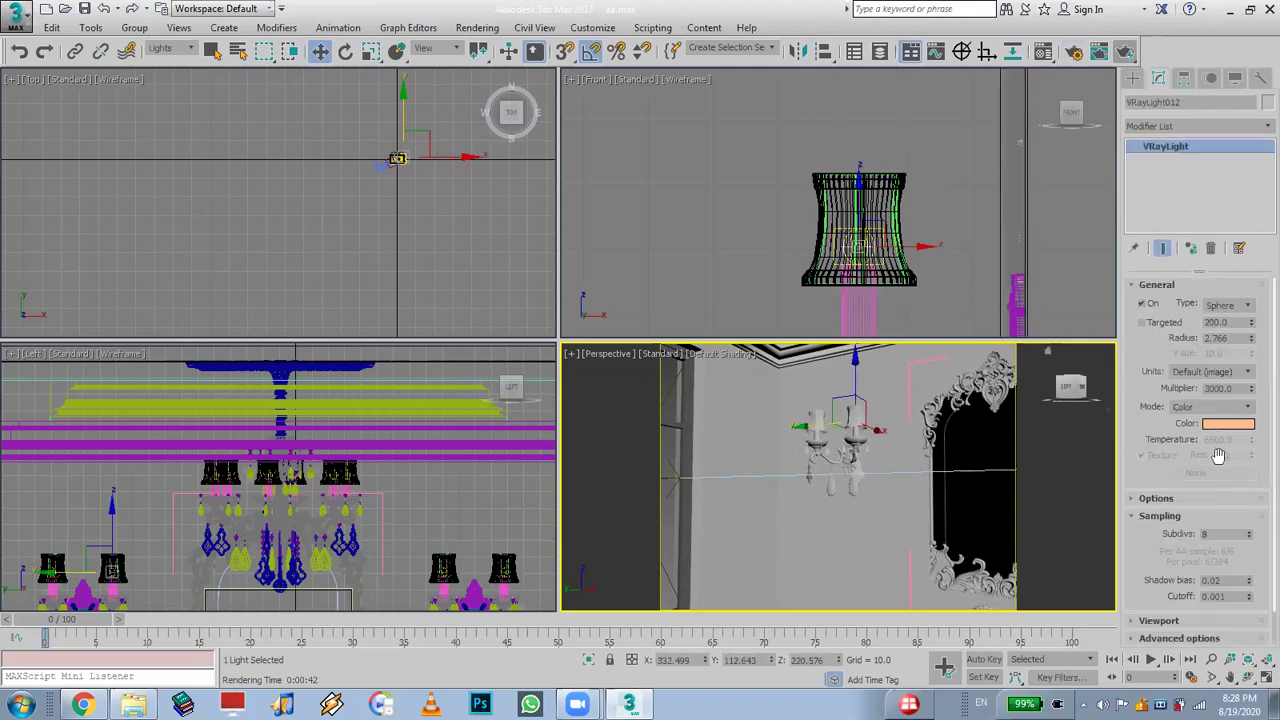
double_click(1210, 533)
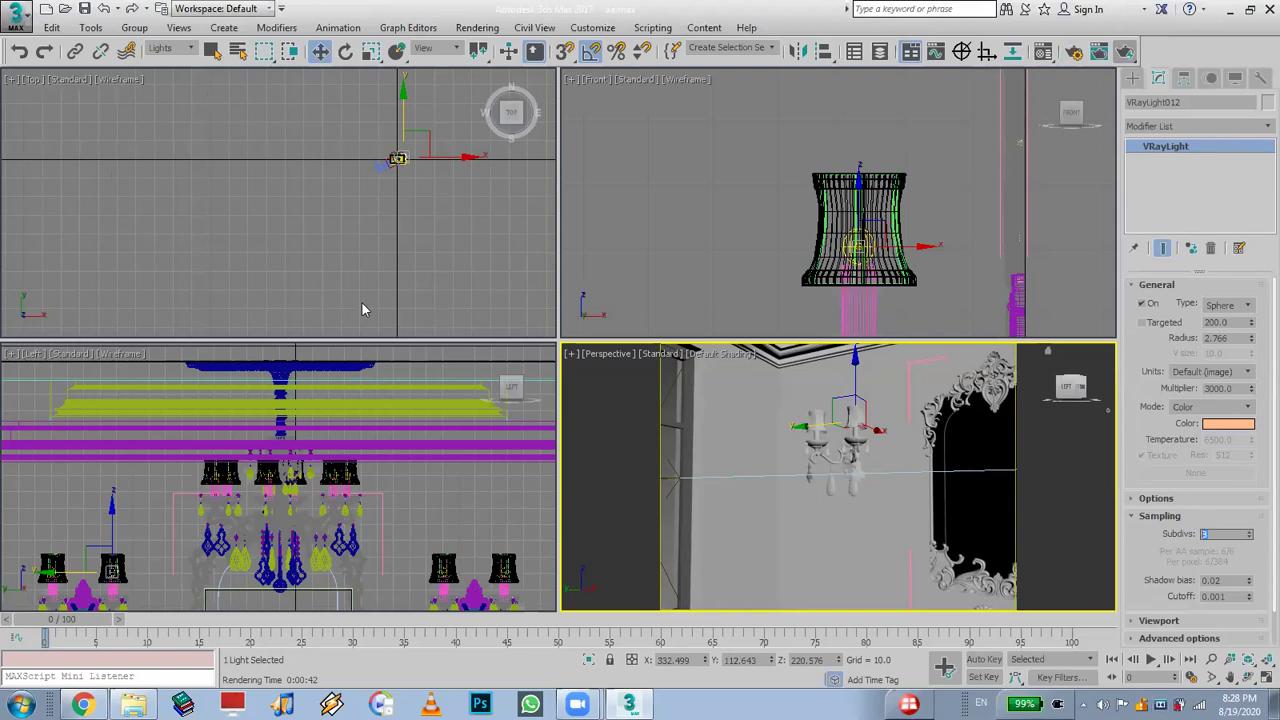
Reopen the recent scene aa.max without saving the changes to the current scene
click(16, 18)
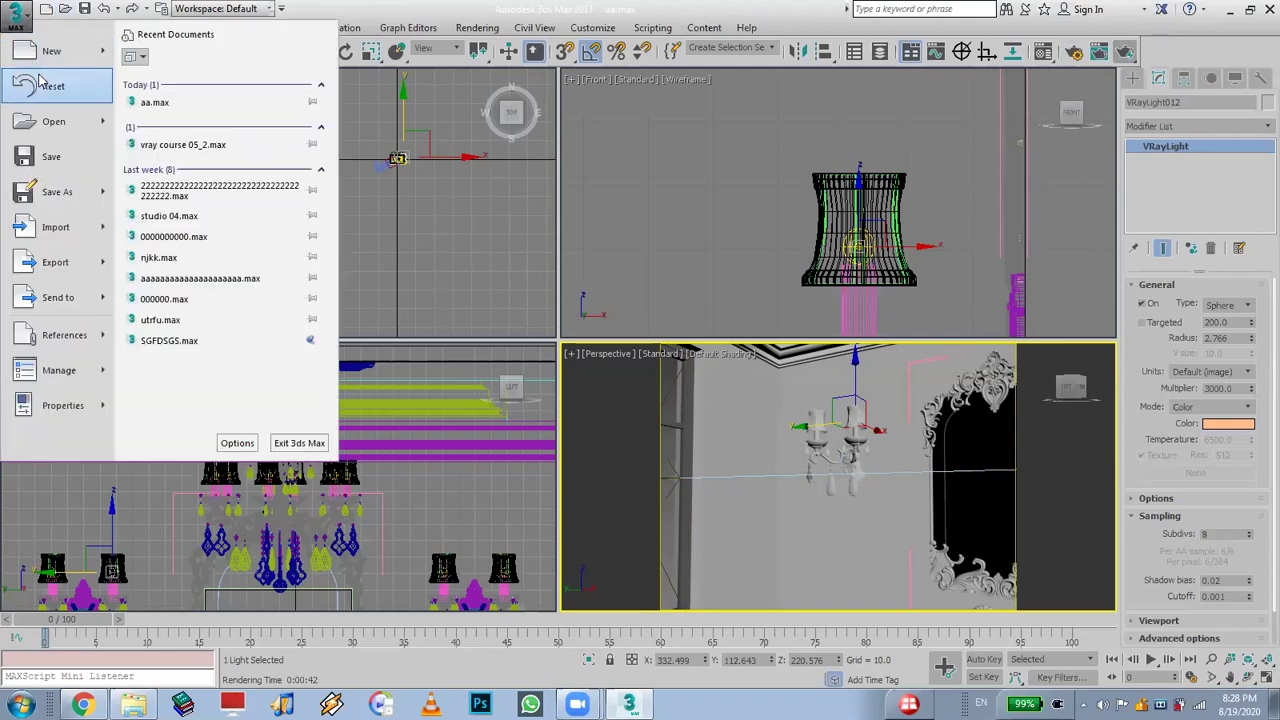
click(215, 102)
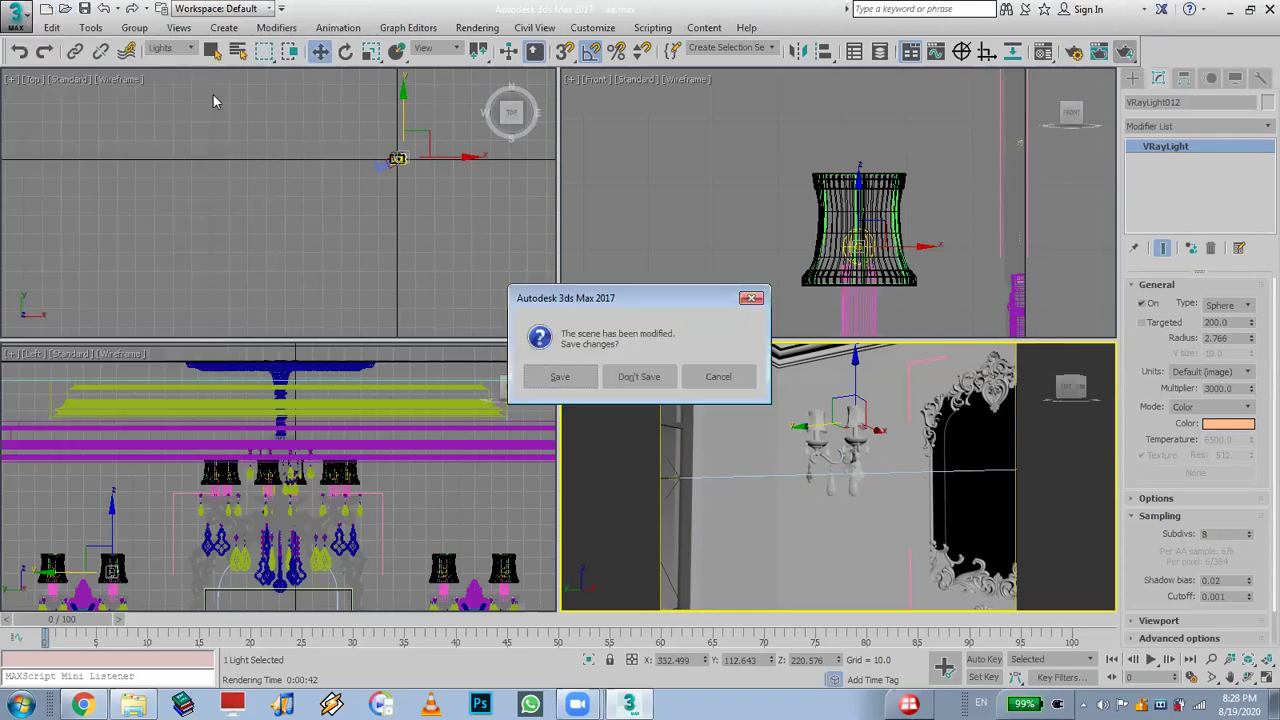
click(608, 380)
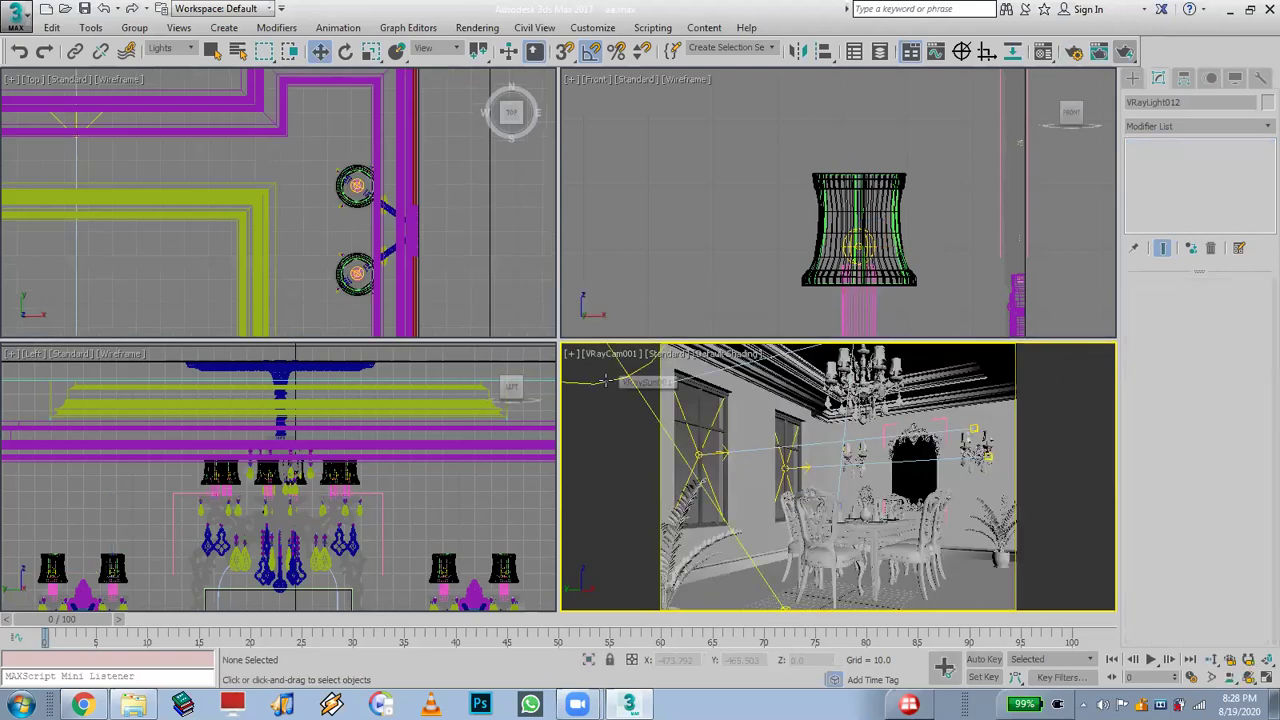
key(q)
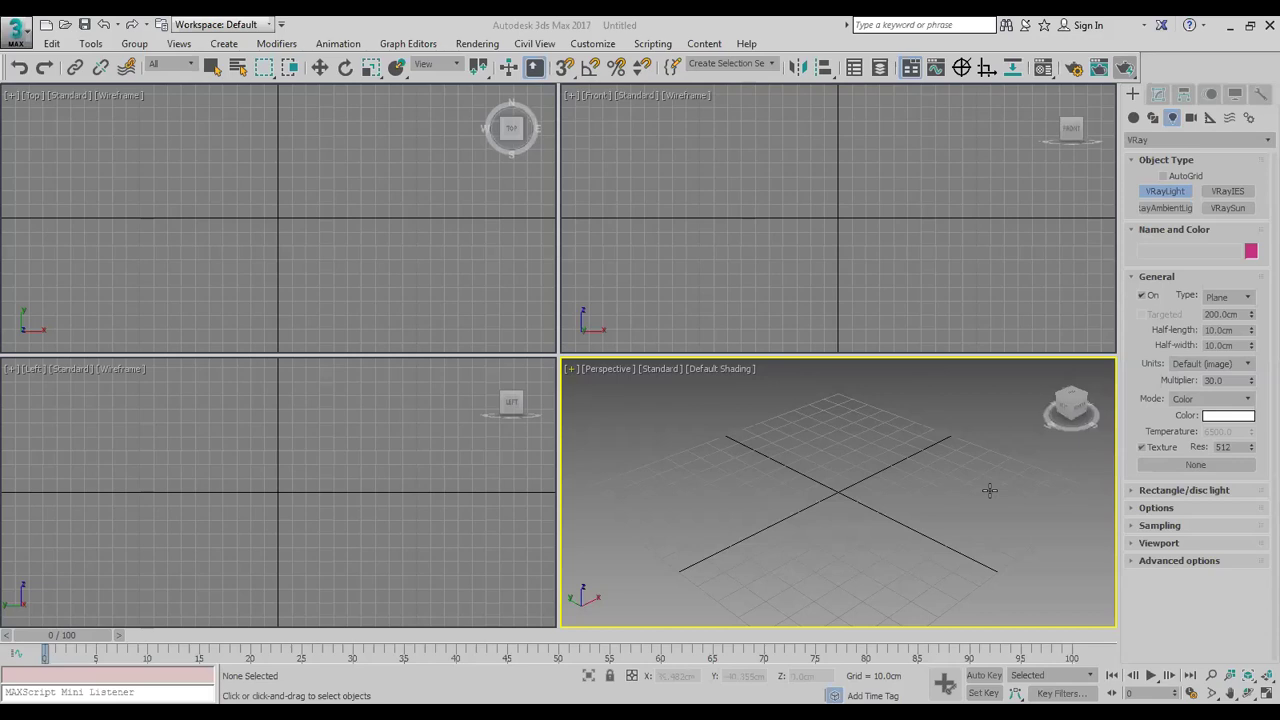
Browse the Desktop in the Open File dialog and check the thumbnail previews of its scene files
click(18, 30)
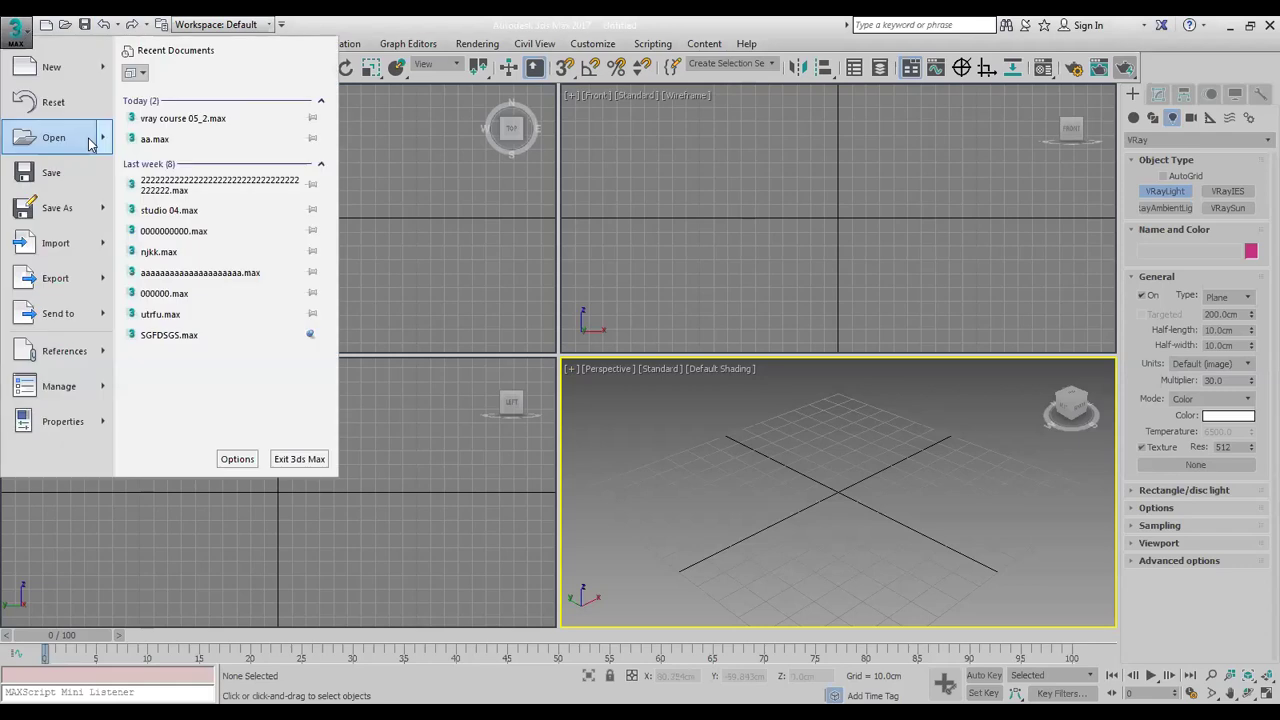
click(88, 143)
click(51, 175)
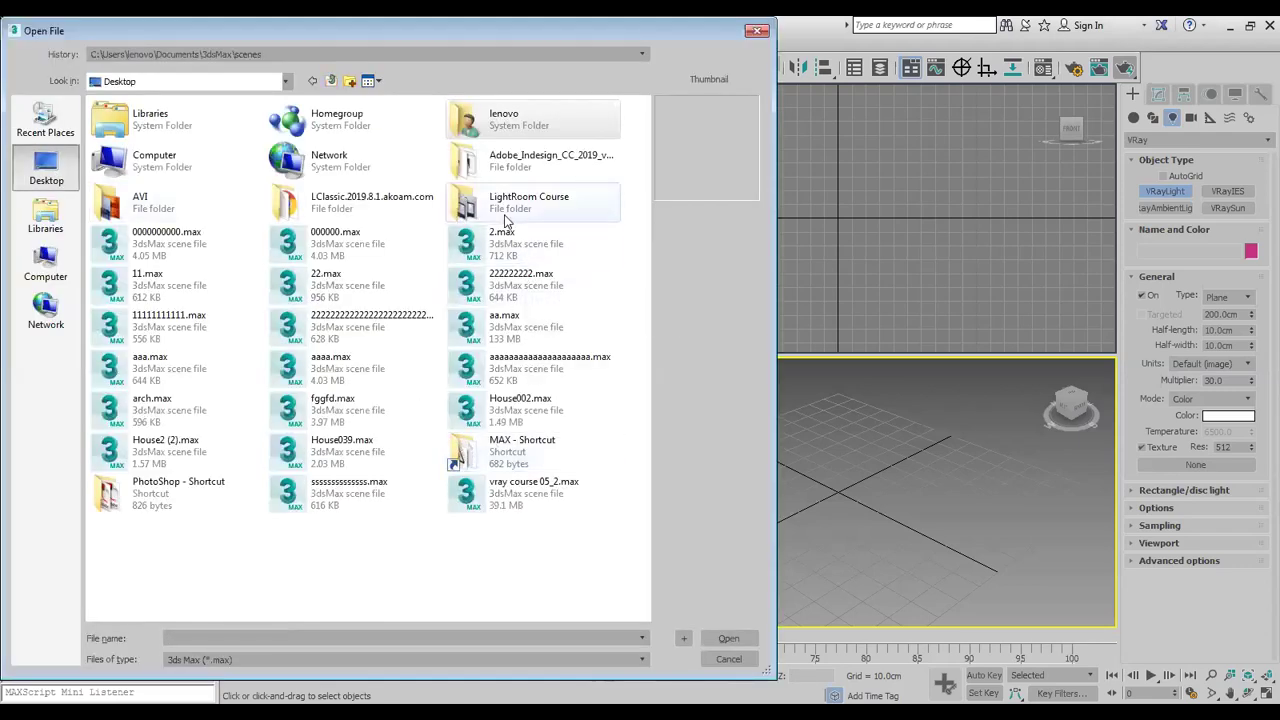
click(165, 456)
click(153, 402)
click(147, 383)
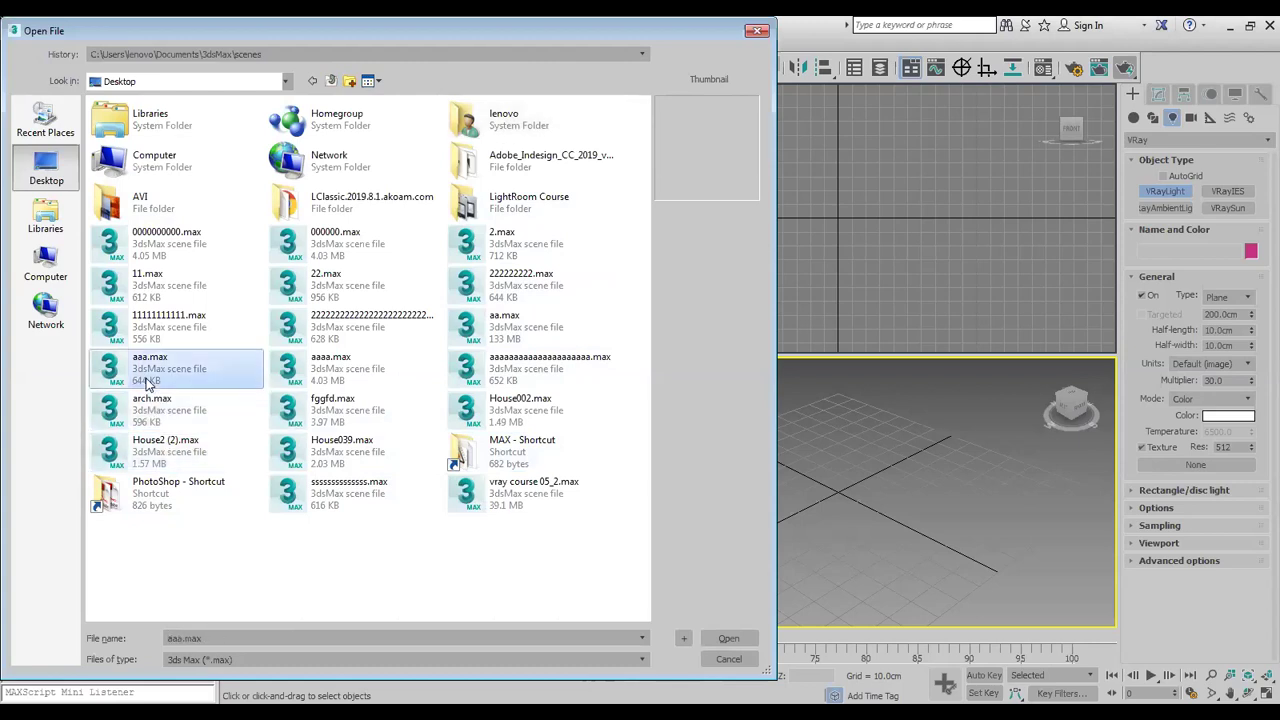
click(335, 372)
click(340, 408)
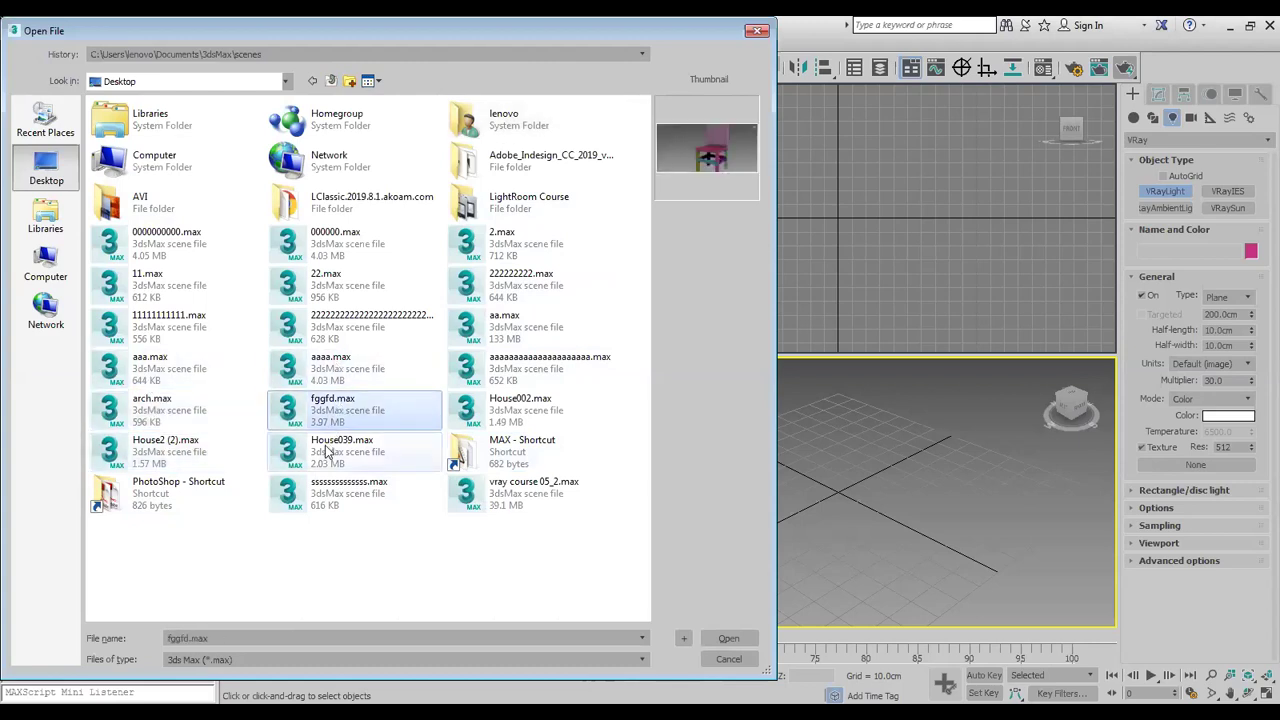
click(327, 452)
click(495, 490)
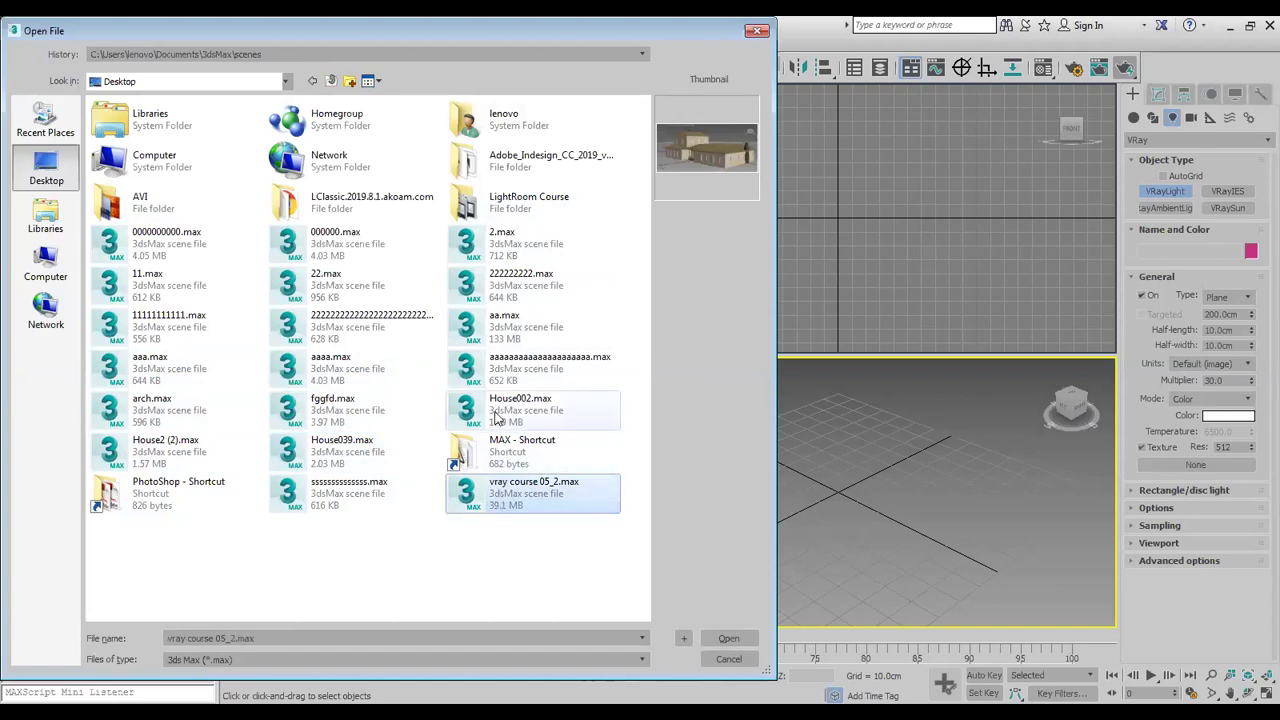
click(497, 418)
click(500, 370)
click(500, 328)
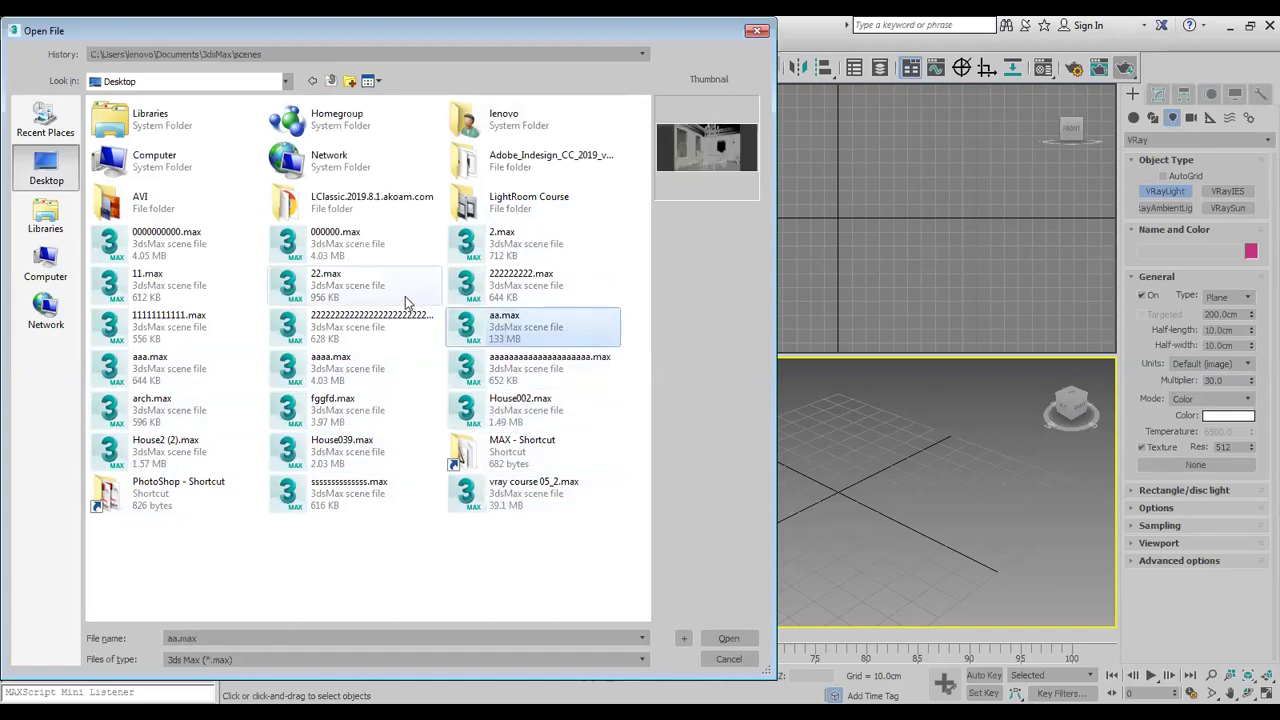
click(358, 245)
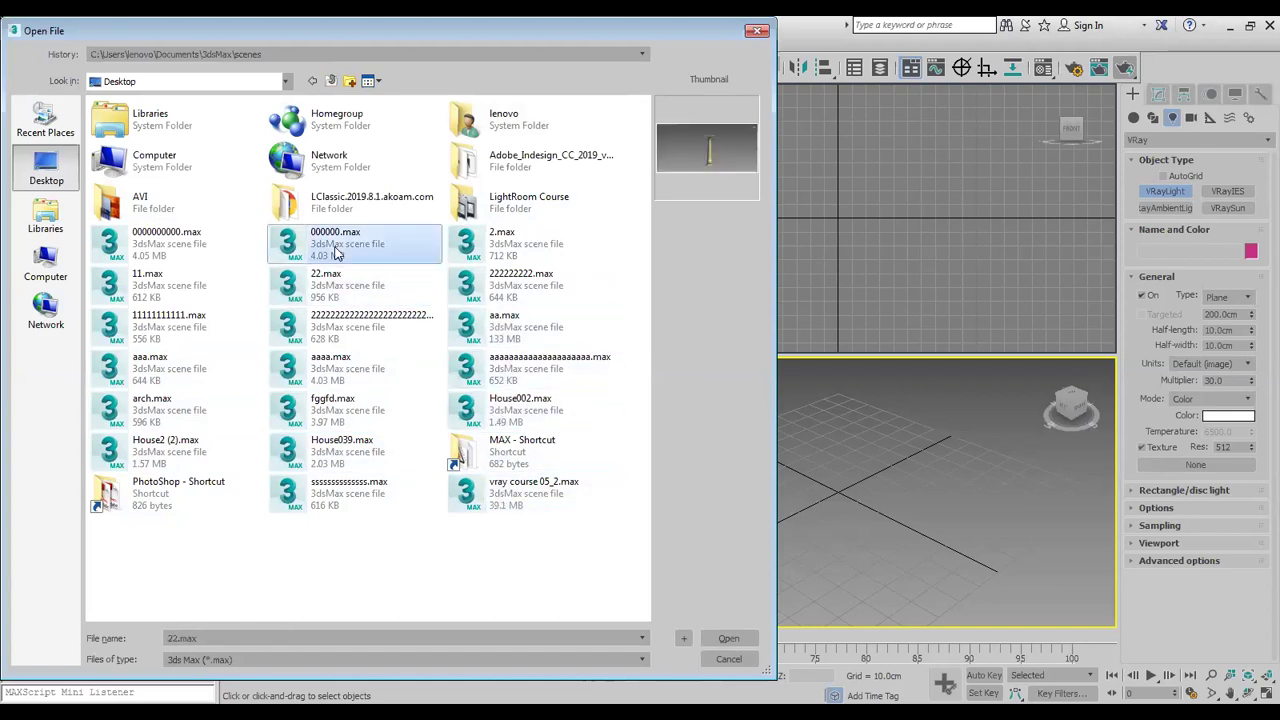
click(178, 240)
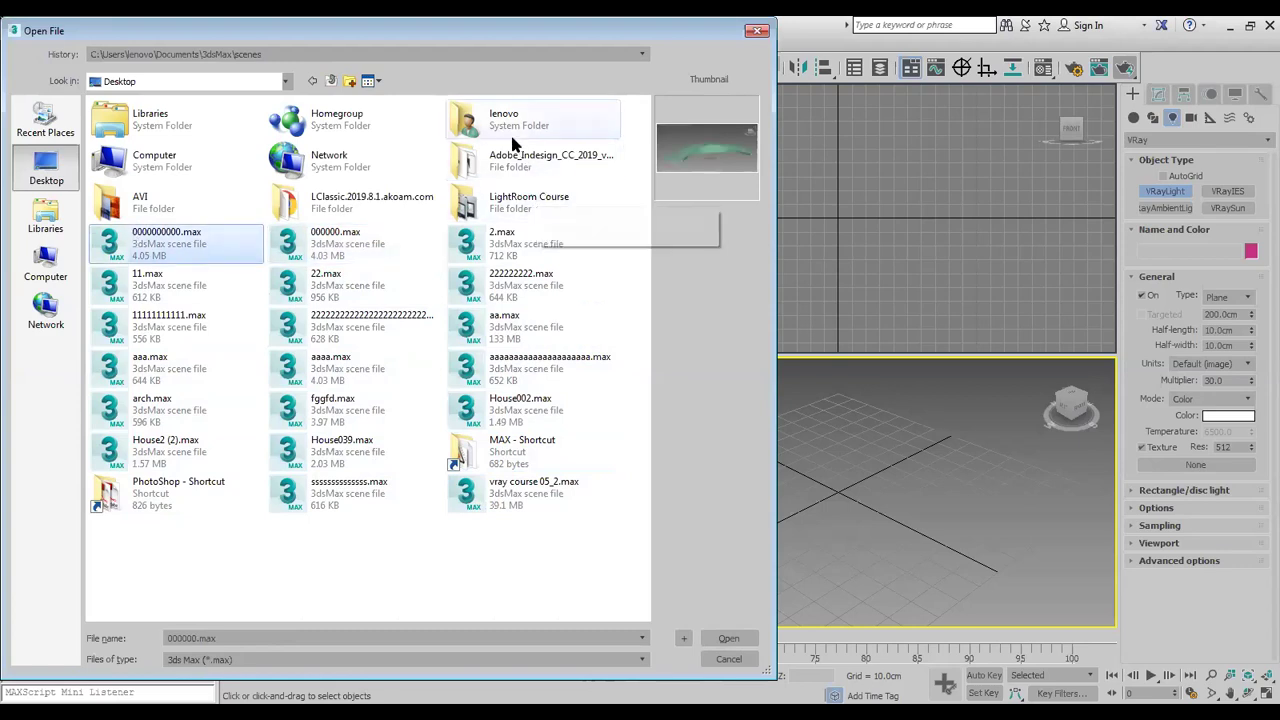
Open lecture 06 castle HDRI.max from the External Files folder inside MAX, continuing without the missing external HDR file
double_click(528, 452)
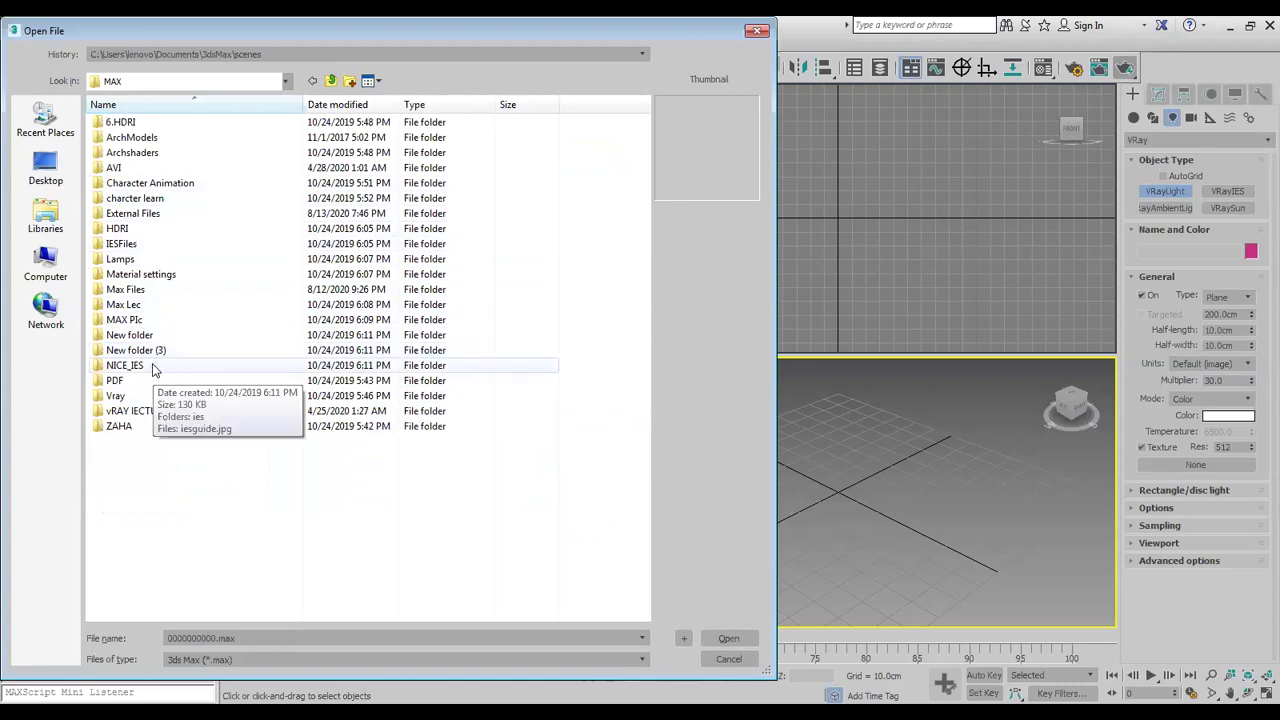
click(140, 275)
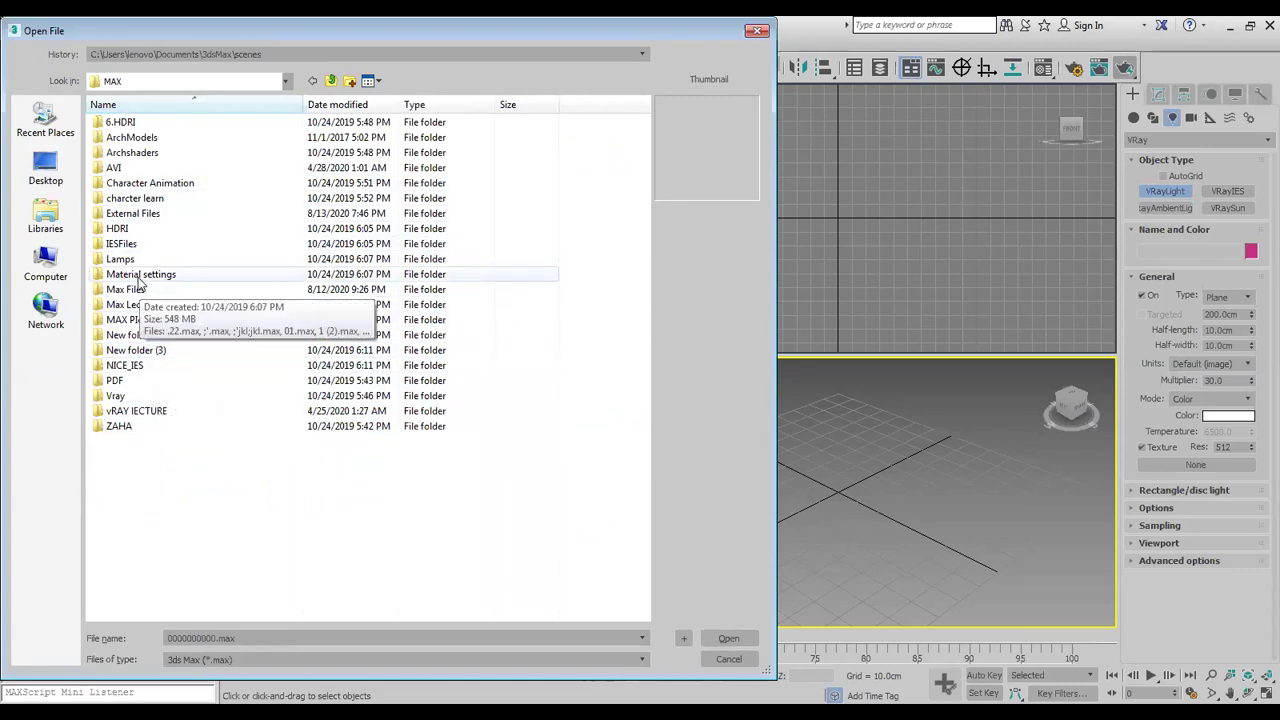
double_click(130, 216)
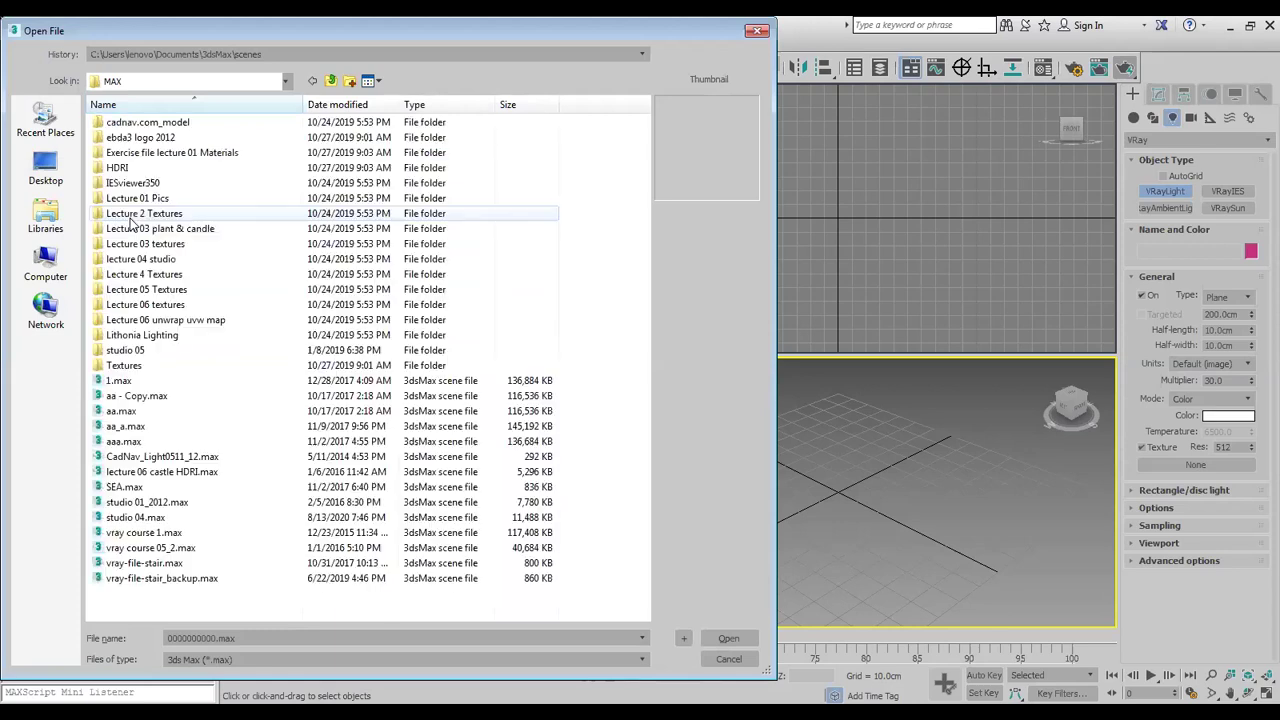
click(180, 482)
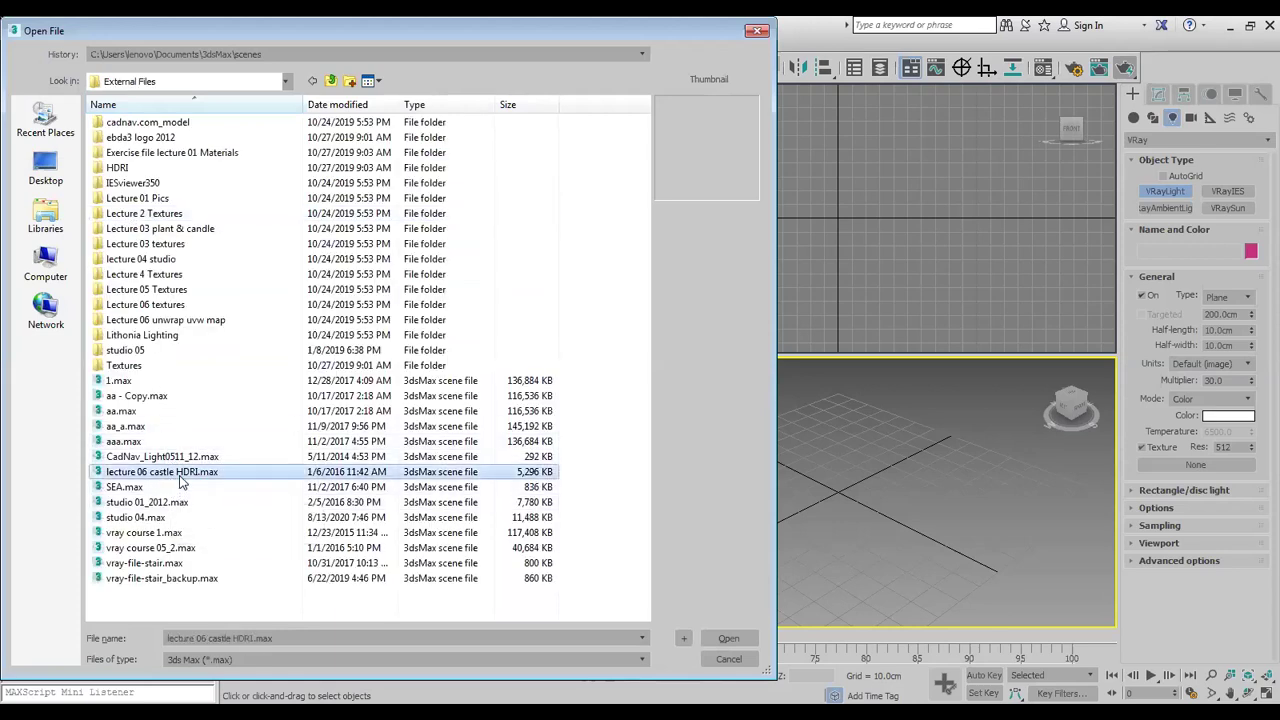
double_click(180, 482)
click(720, 505)
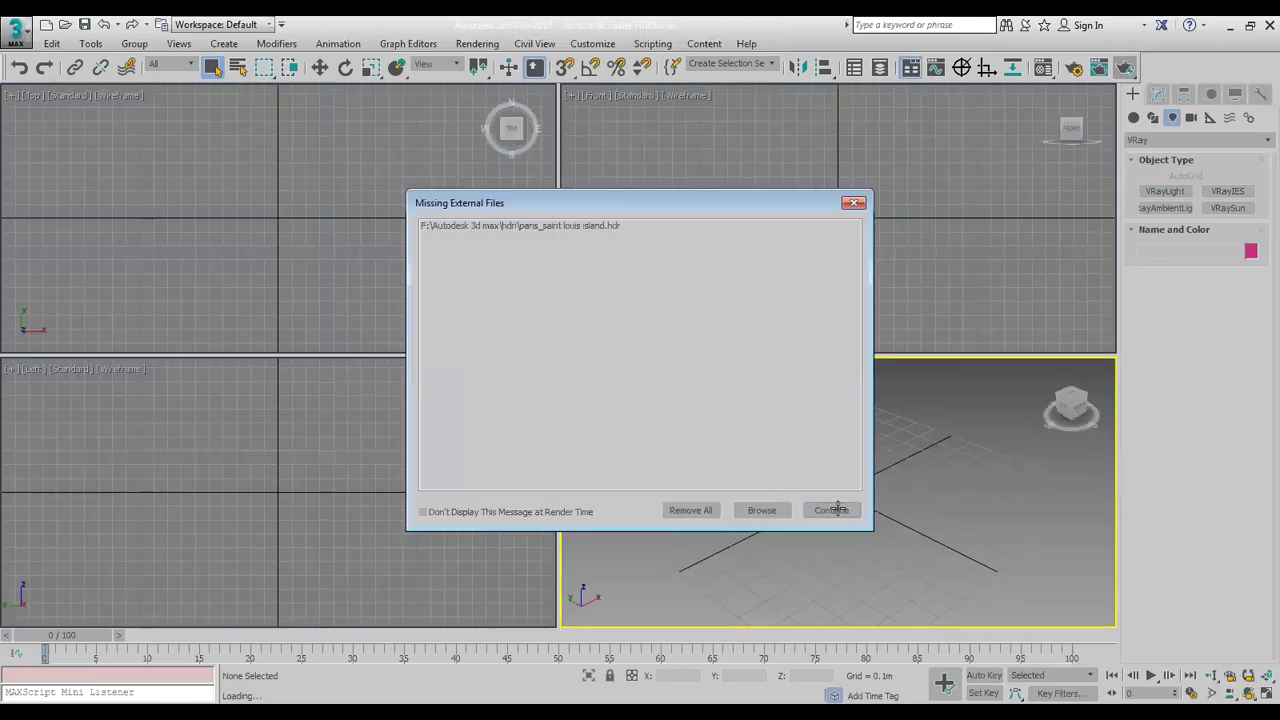
click(831, 510)
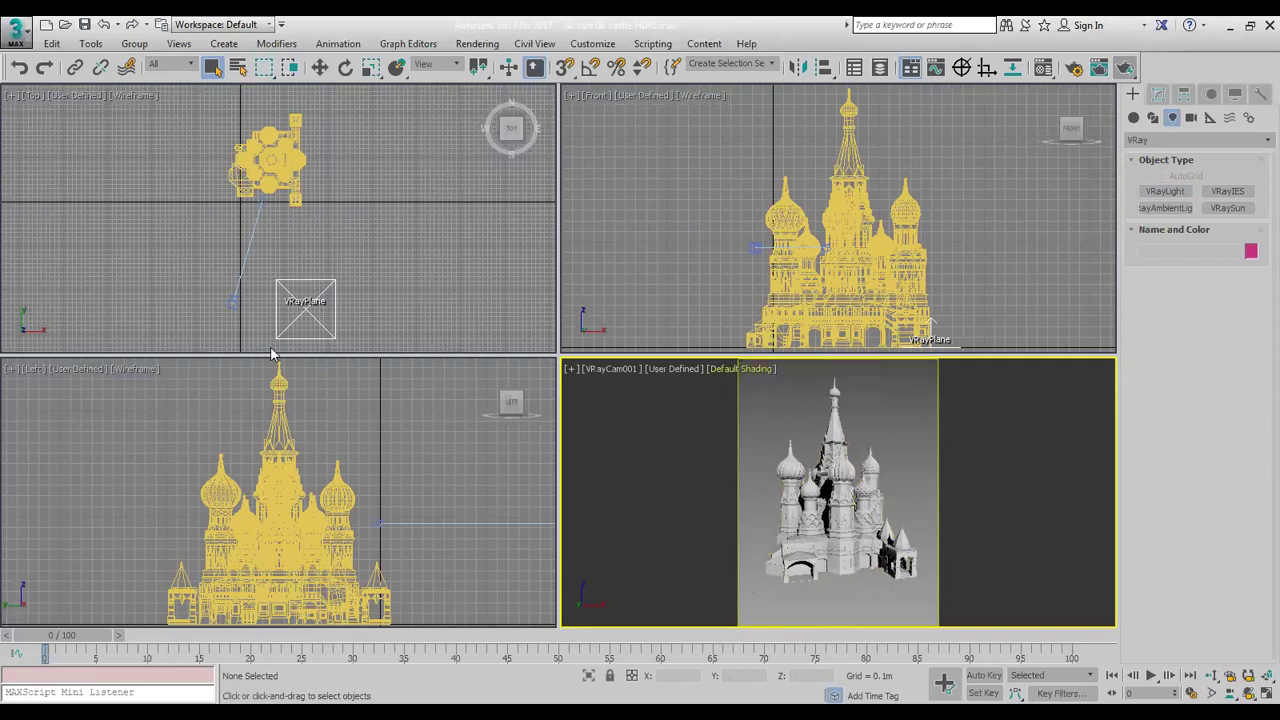
Inspect the V-Ray camera and the VRayPlane in the top view, and return to the camera view with nothing selected
click(234, 303)
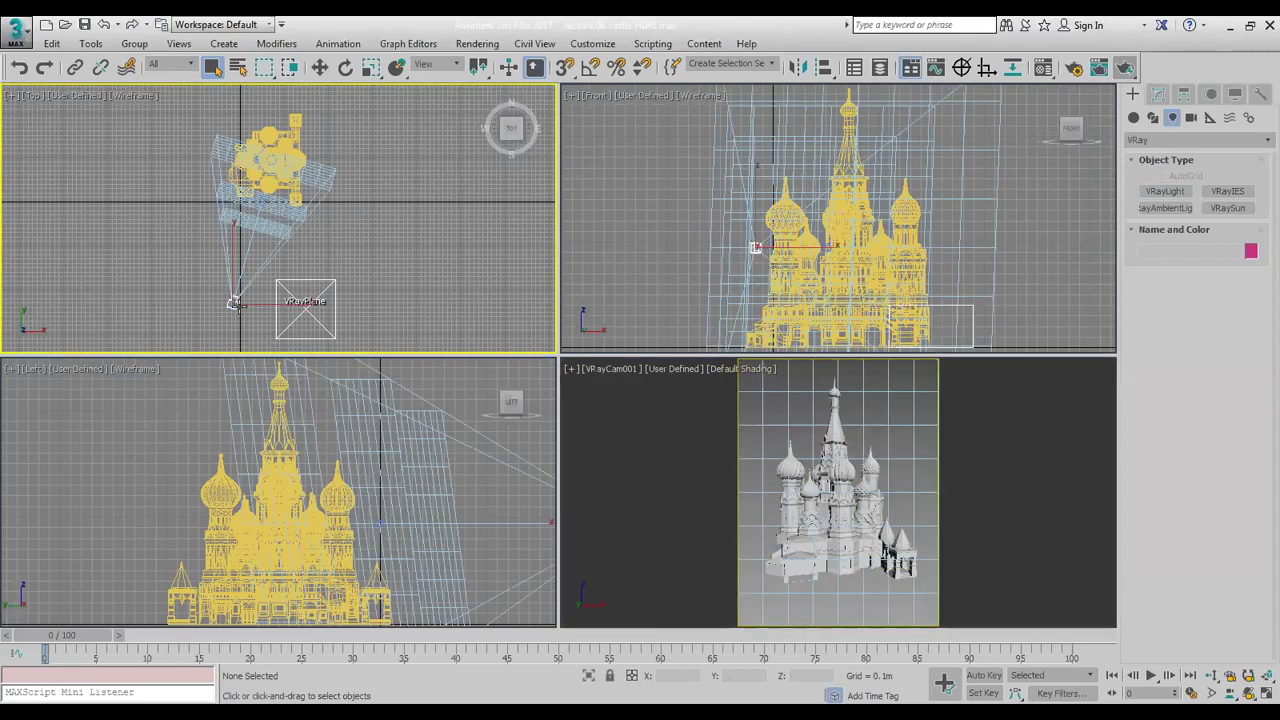
click(301, 317)
click(301, 317)
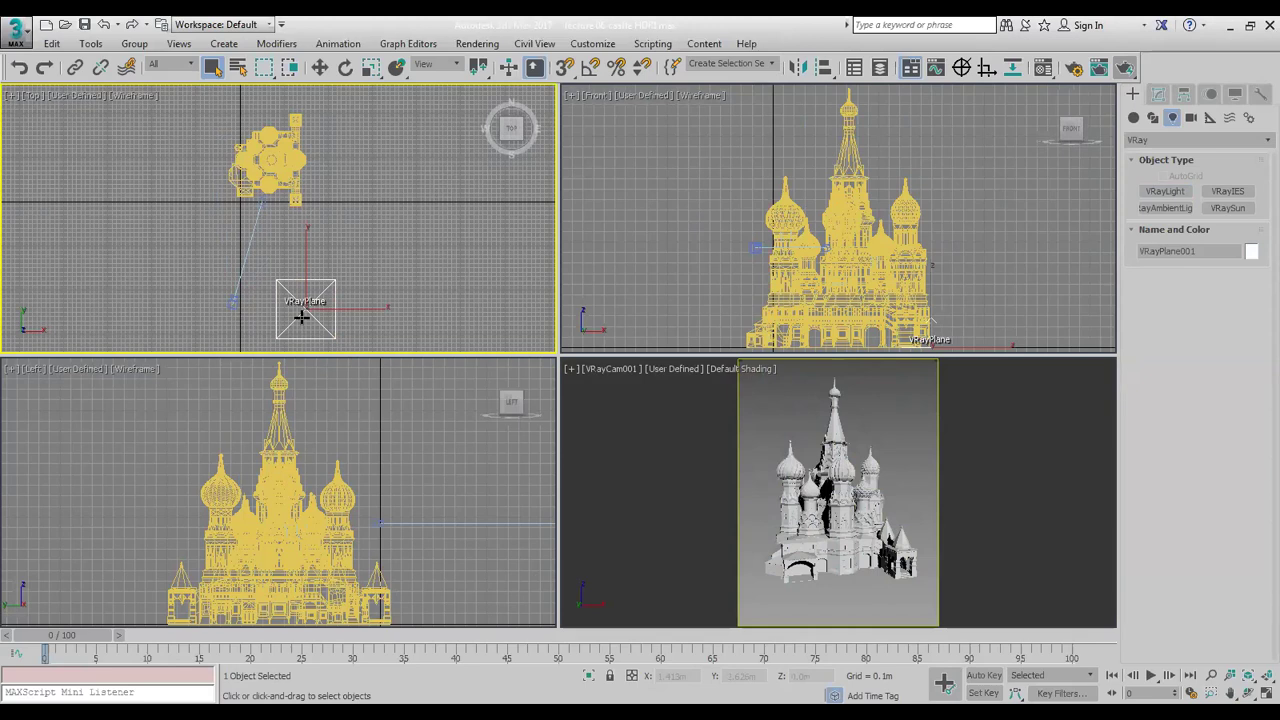
right_click(855, 378)
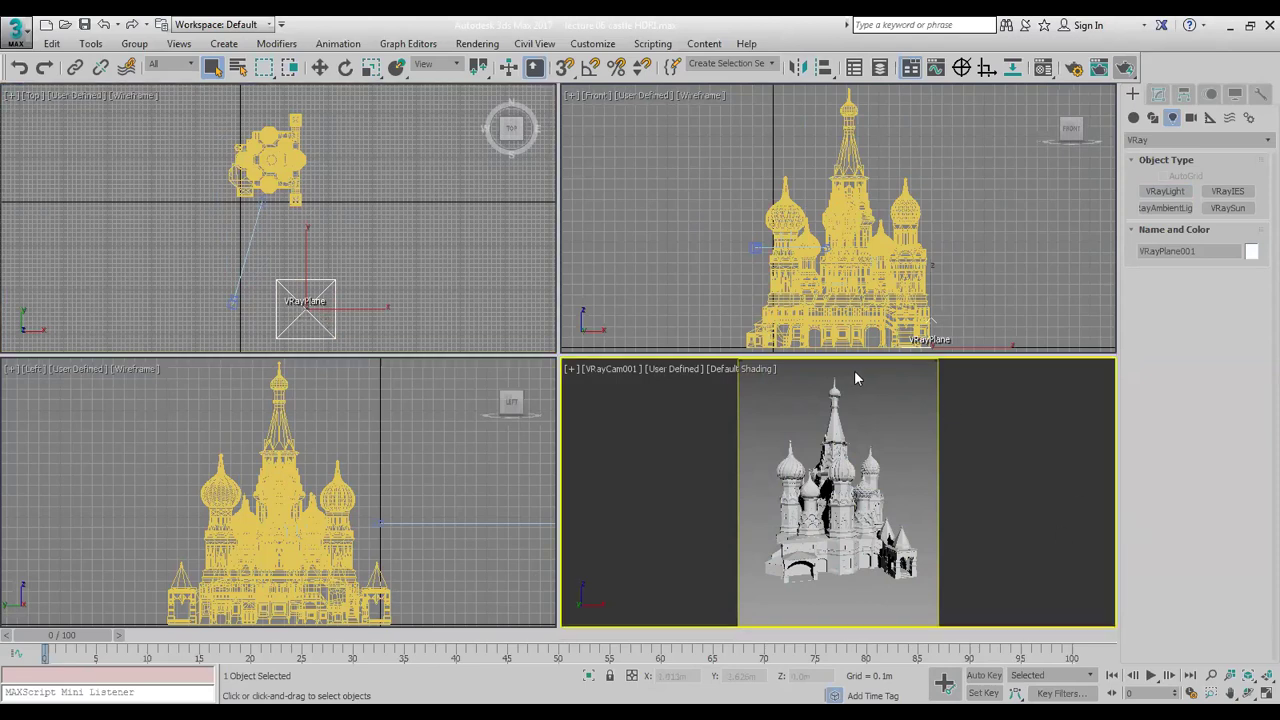
click(855, 378)
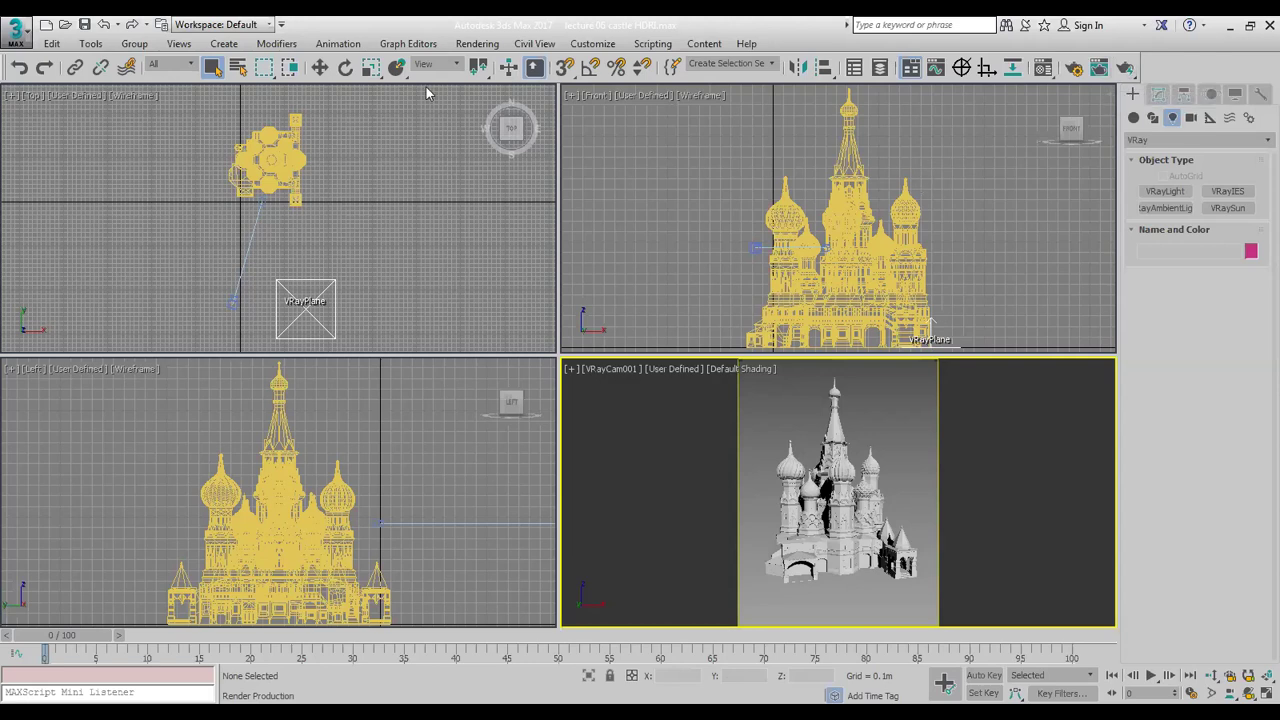
Review the global illumination engines and the irradiance map and light cache settings in Render Setup
click(476, 44)
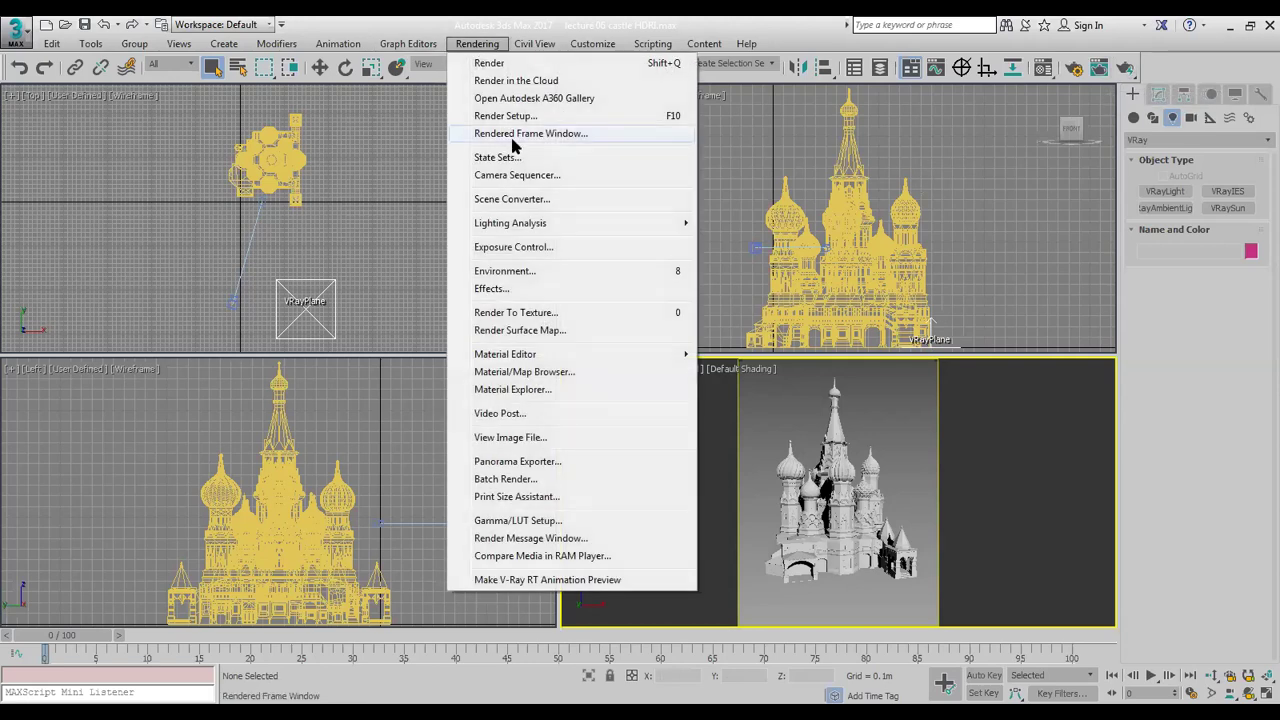
click(510, 116)
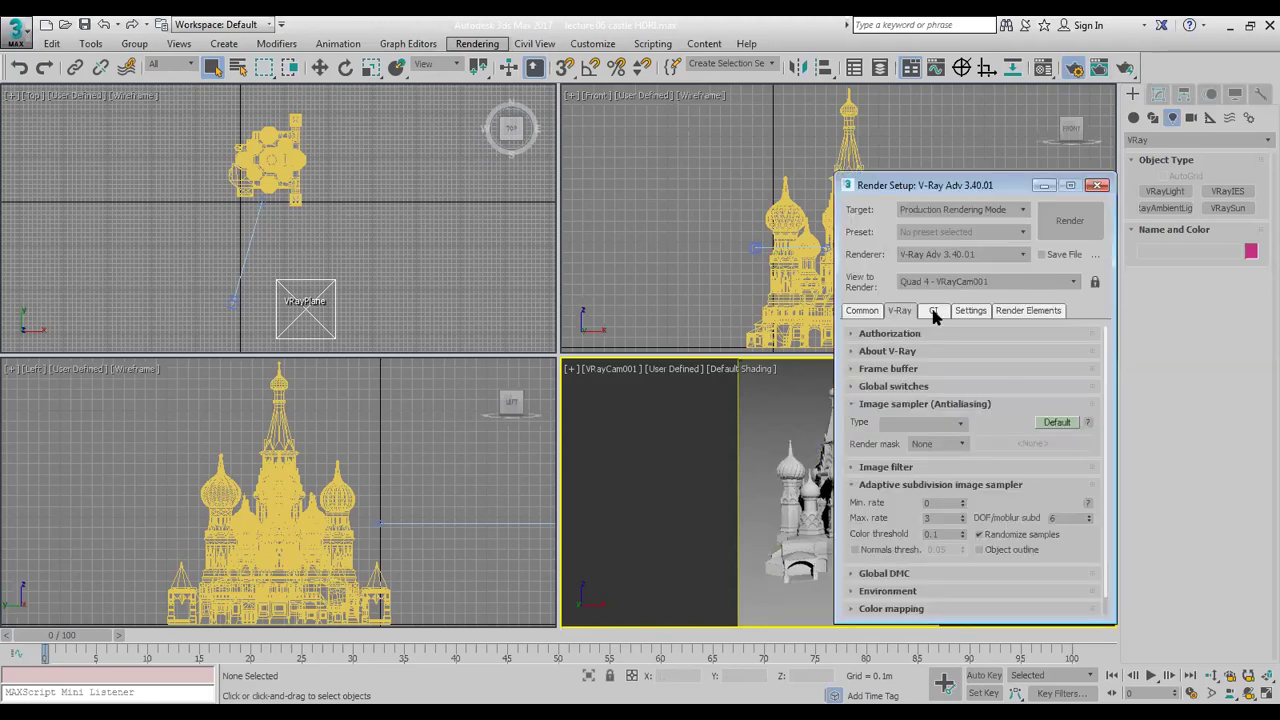
click(933, 311)
click(990, 388)
click(985, 395)
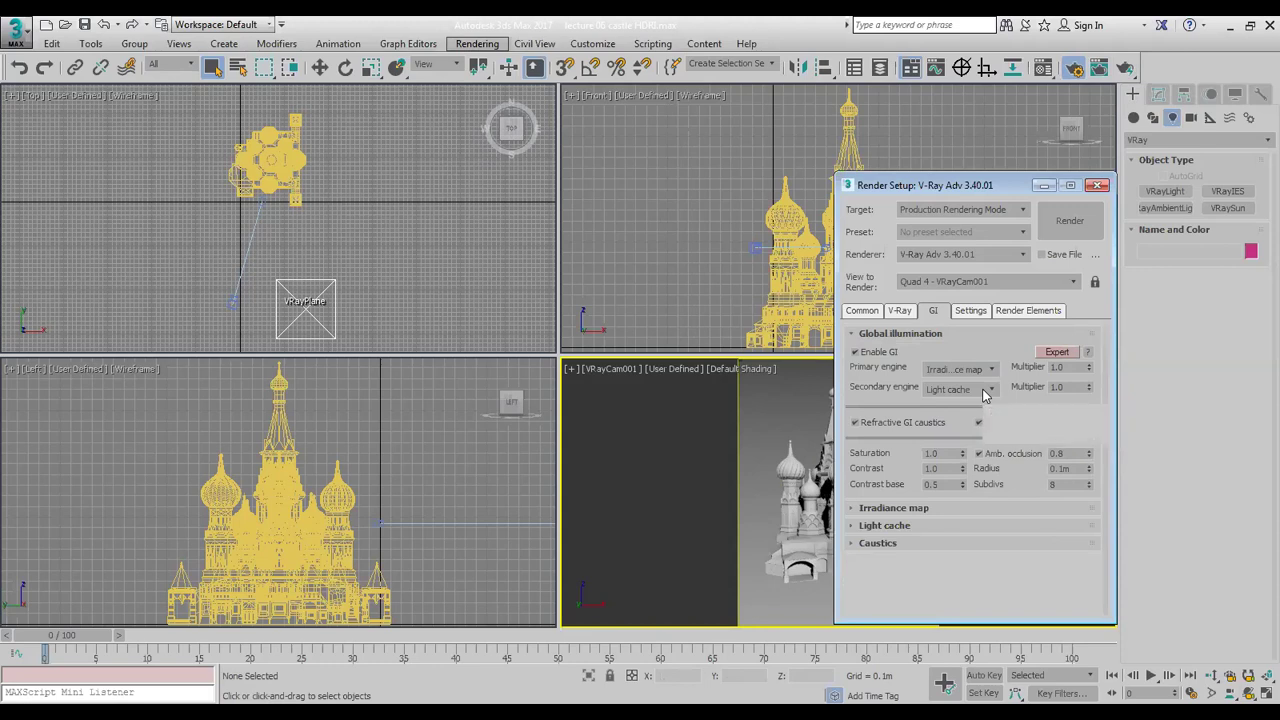
click(987, 507)
scroll(960, 510, down, 3)
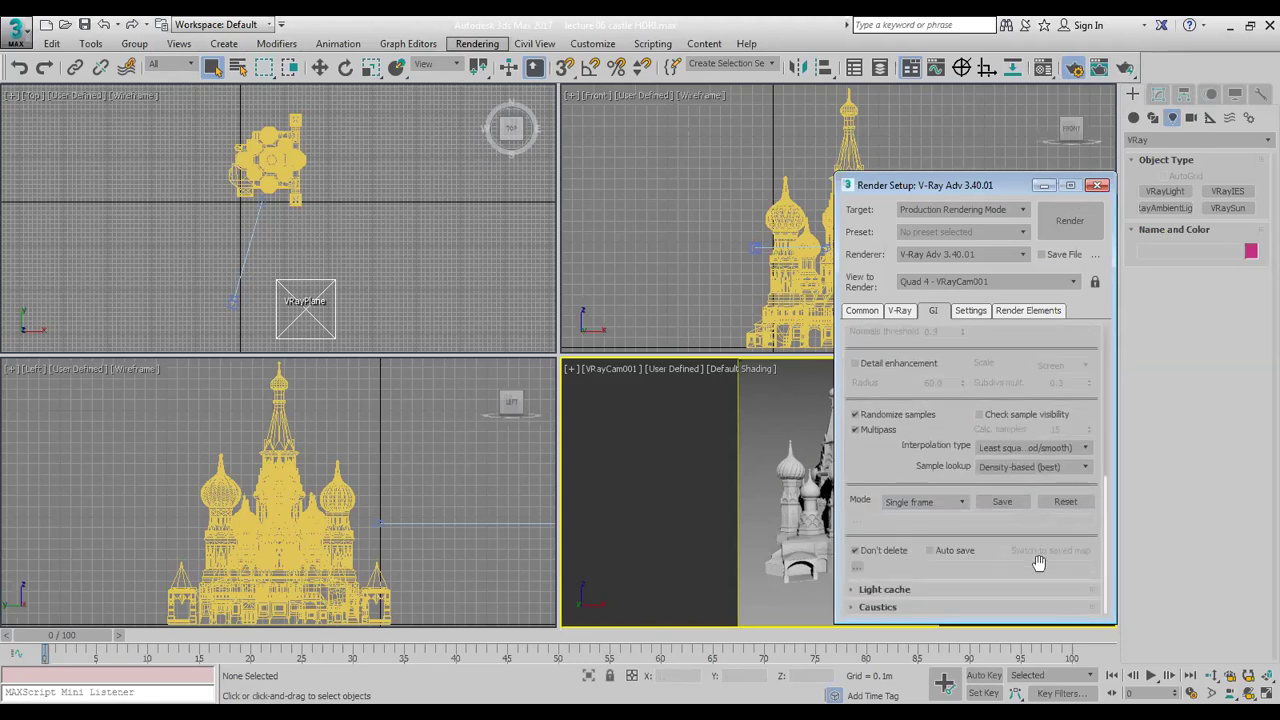
scroll(1042, 594, down, 3)
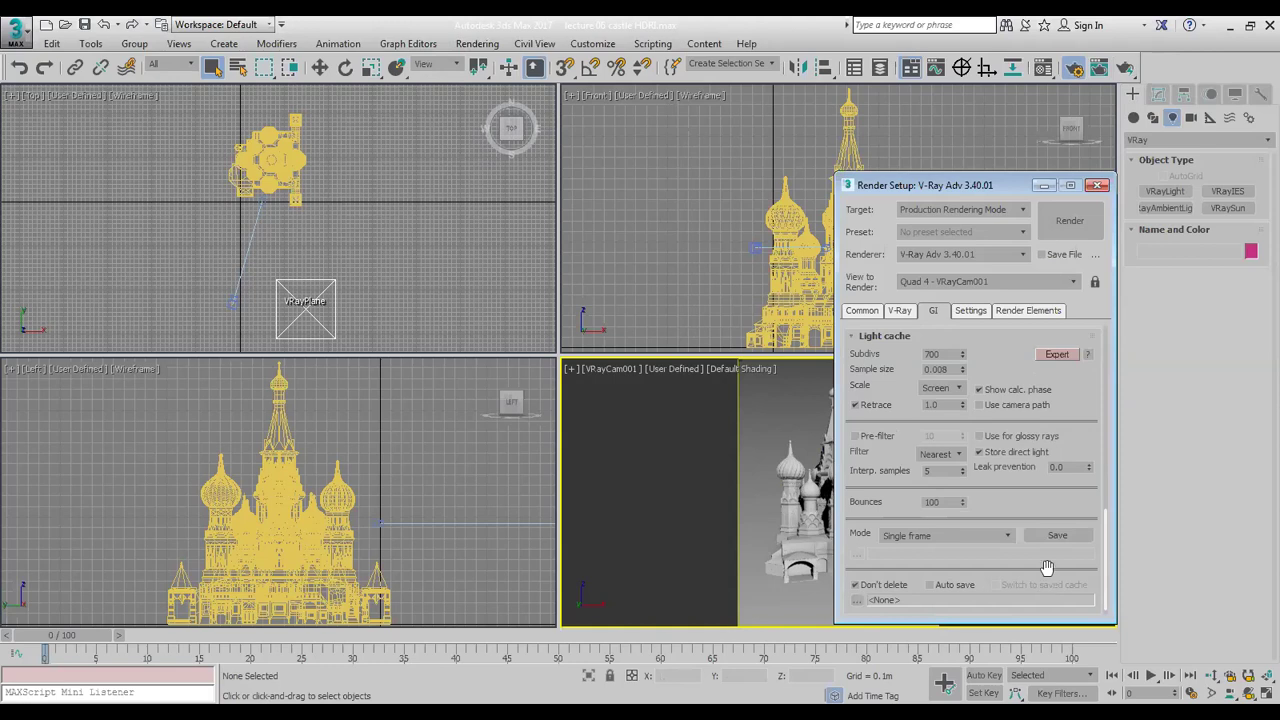
click(1097, 185)
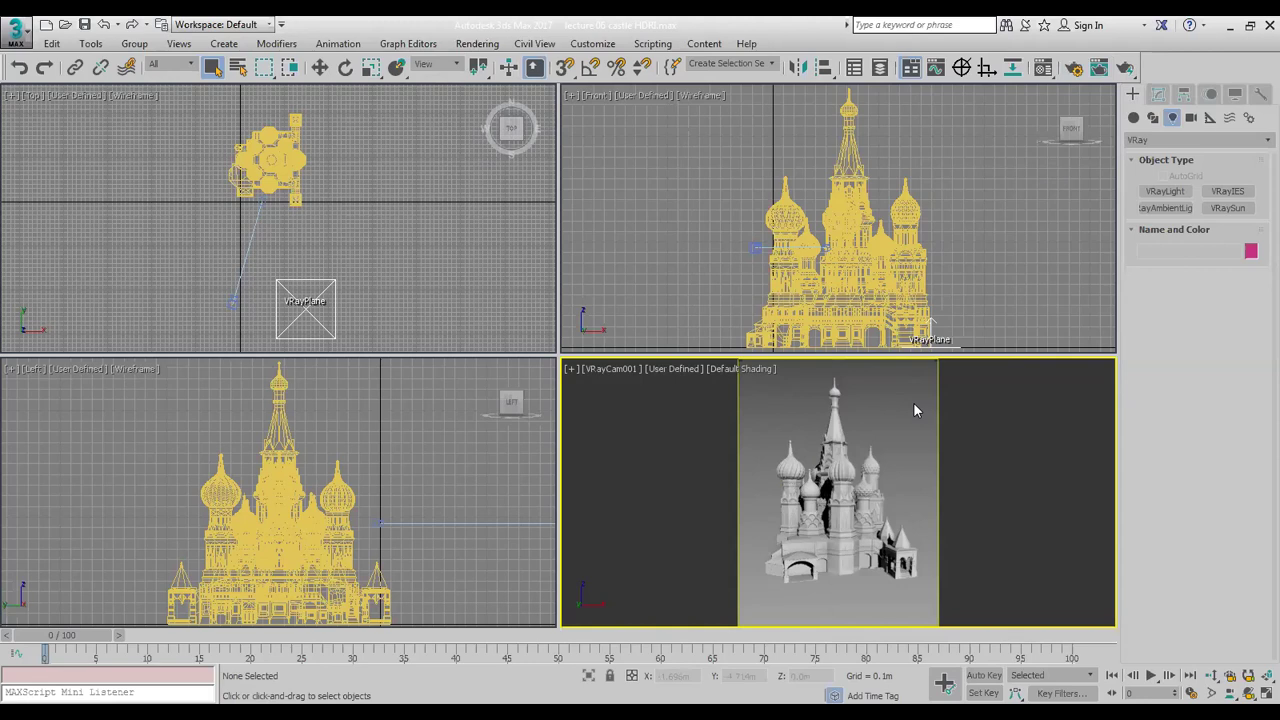
Test-render the VRayCam001 view, cancel the render and close the frame buffer and V-Ray messages windows
click(478, 44)
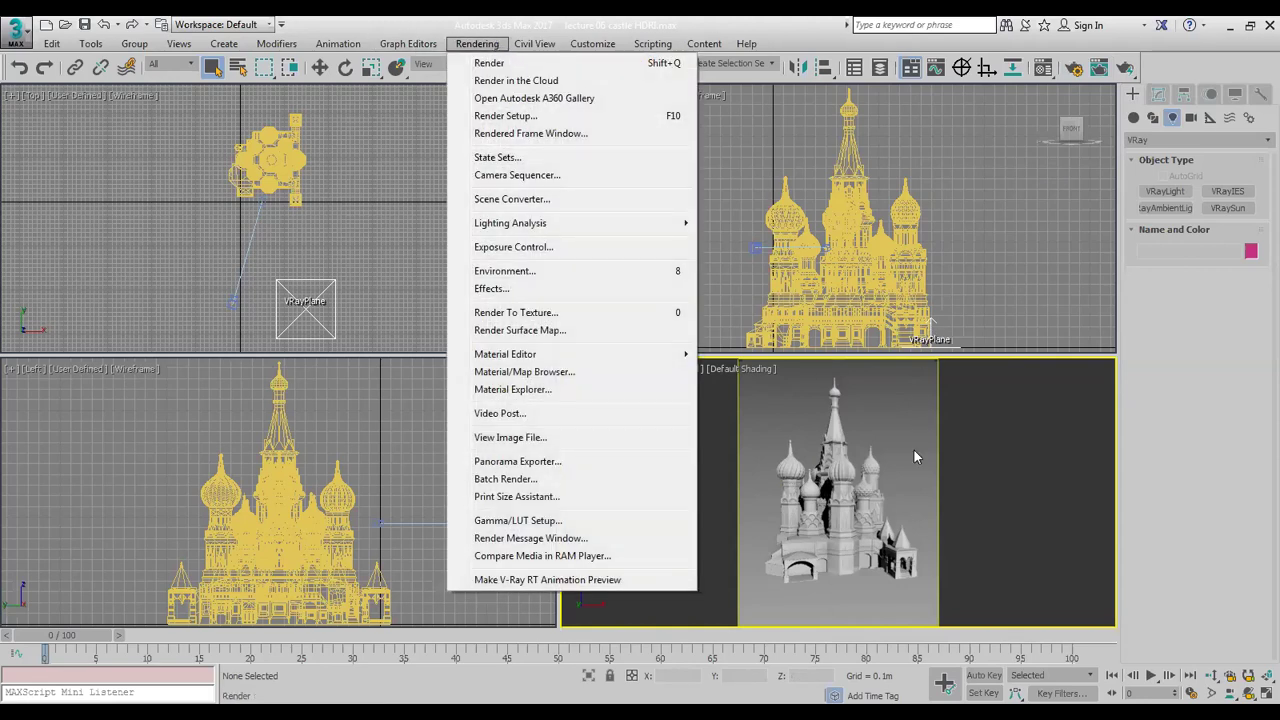
click(990, 370)
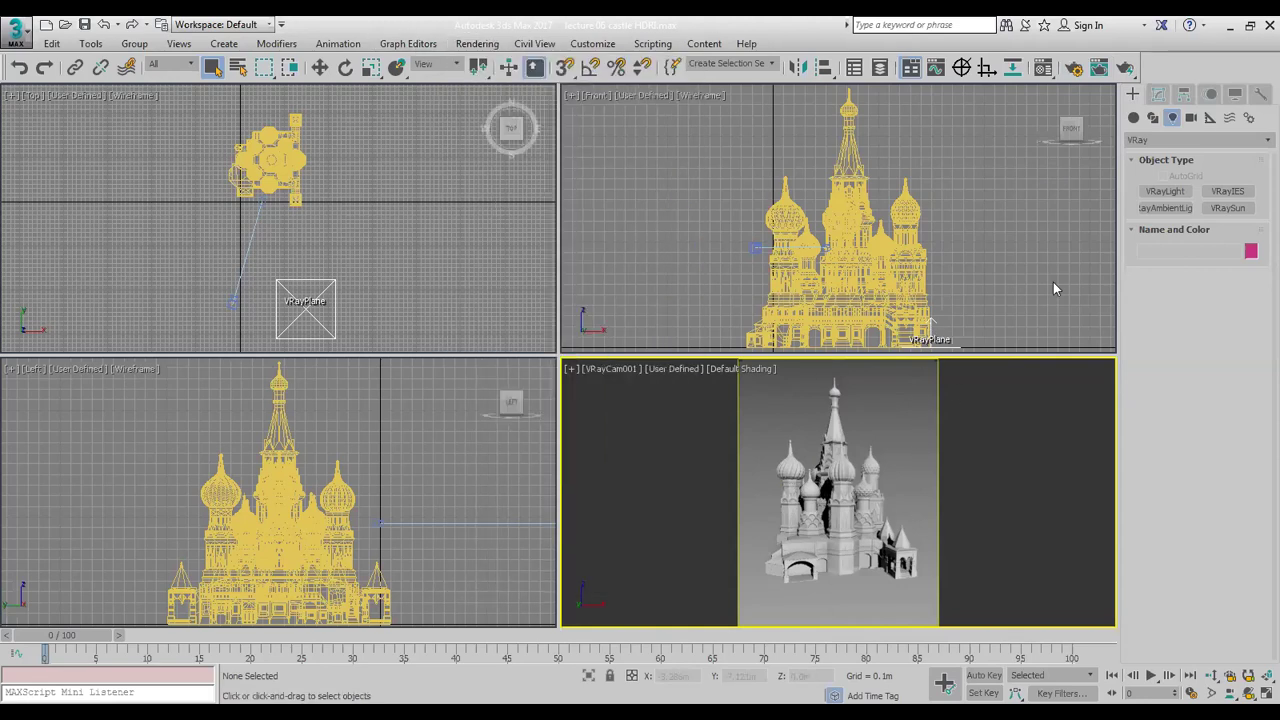
click(1122, 72)
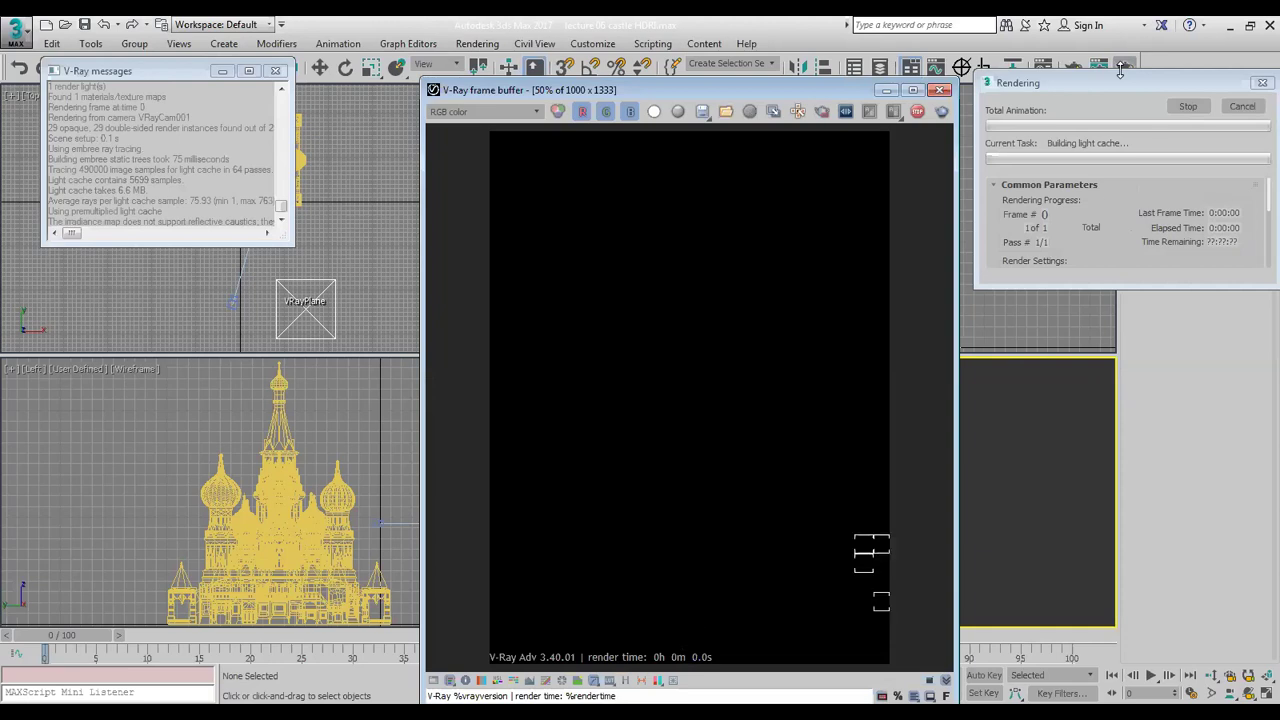
click(1245, 107)
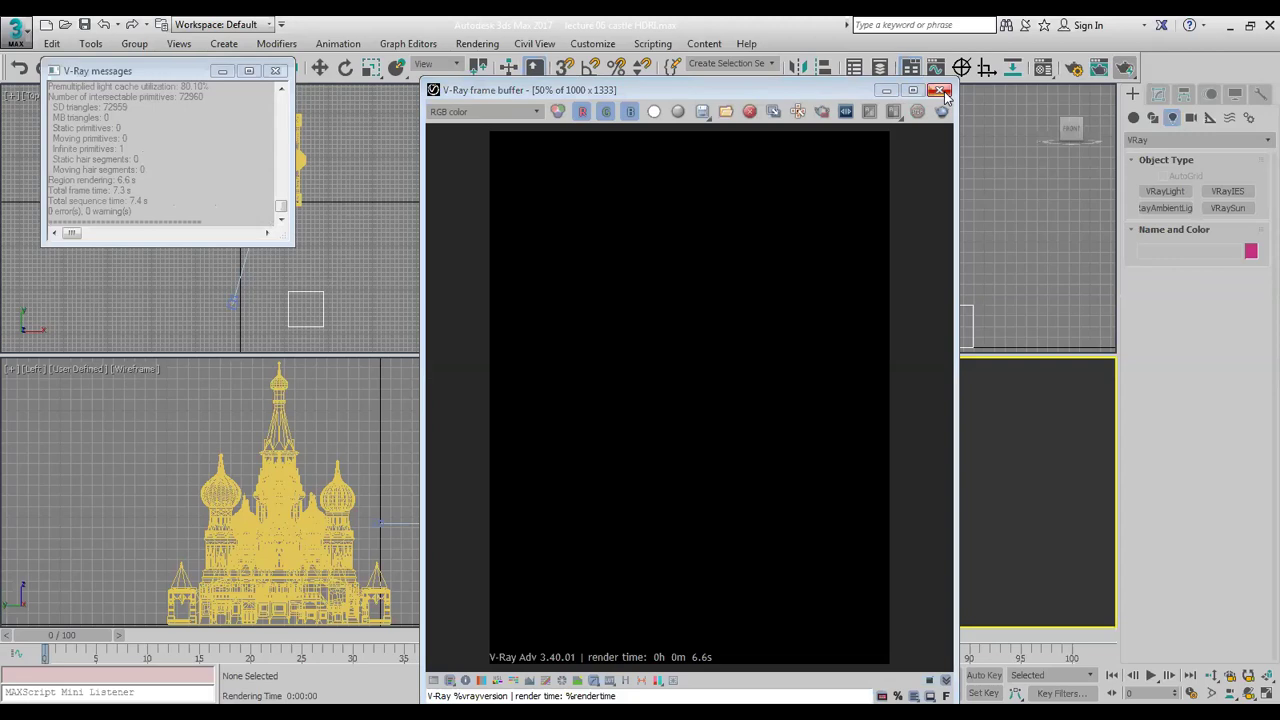
click(940, 90)
click(279, 72)
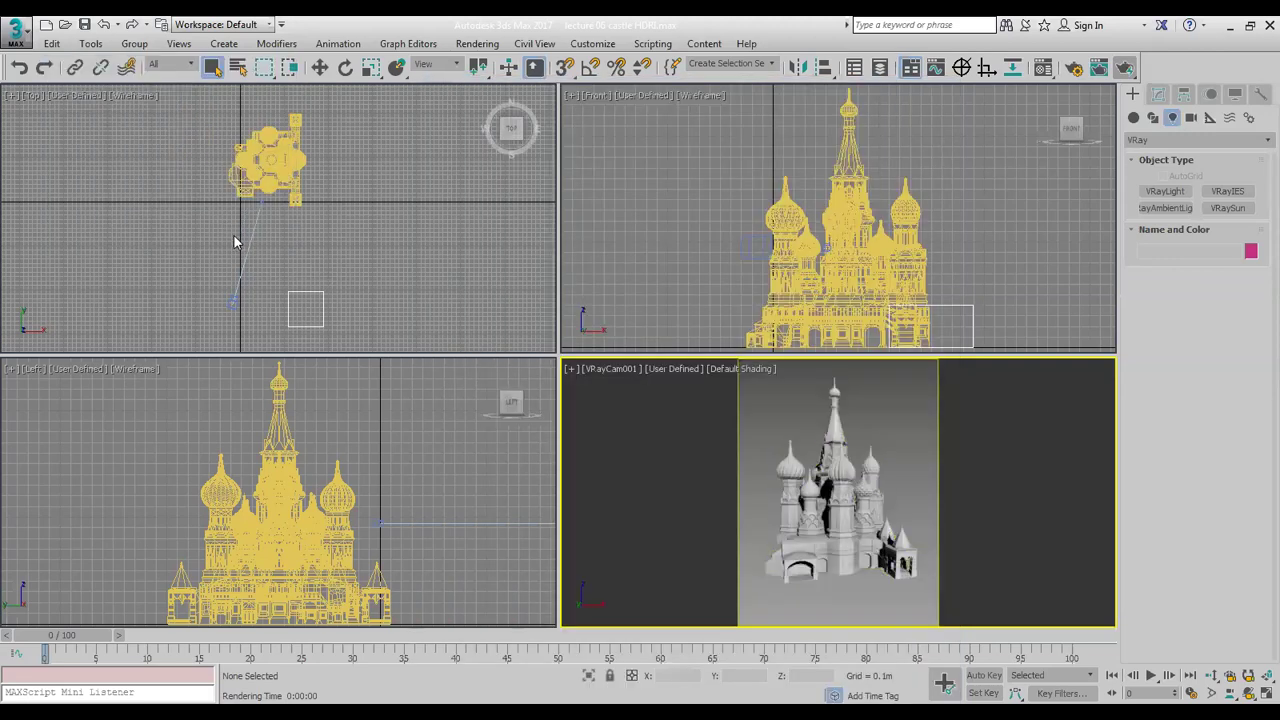
Create a VRayLight of type Dome just in front of the castle in the top view
scroll(305, 200, up, 5)
scroll(307, 183, up, 2)
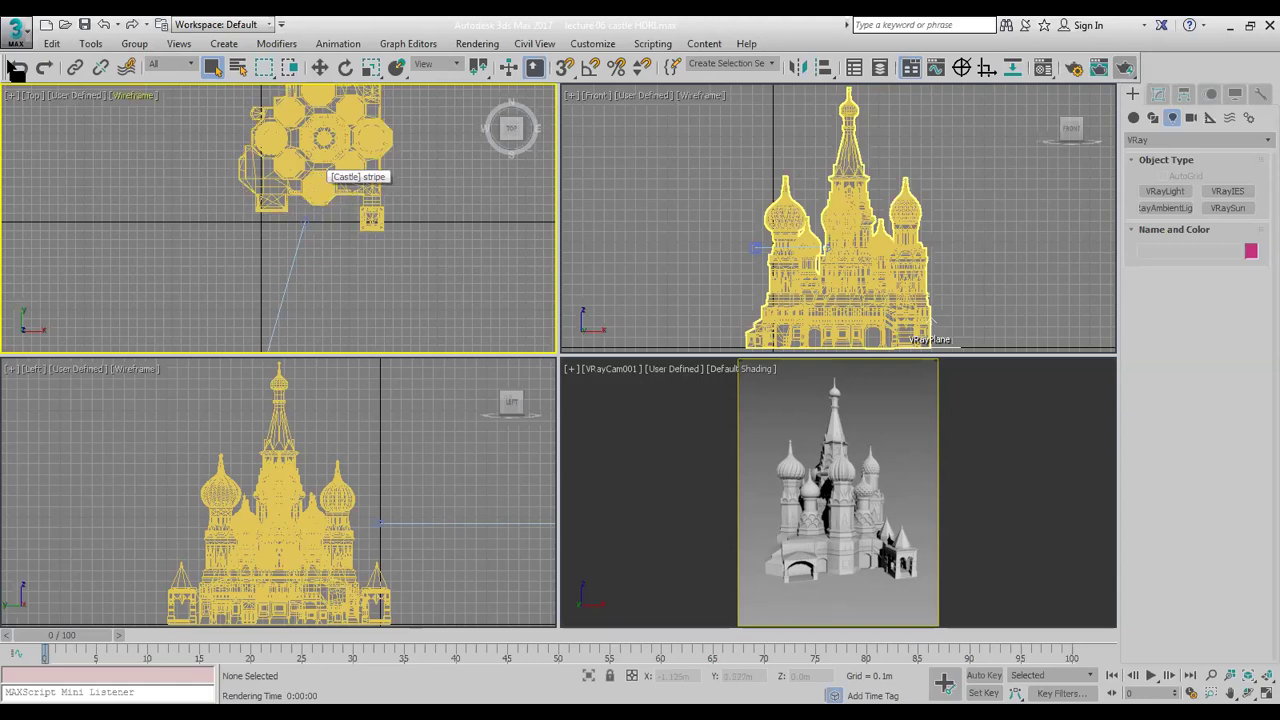
click(871, 397)
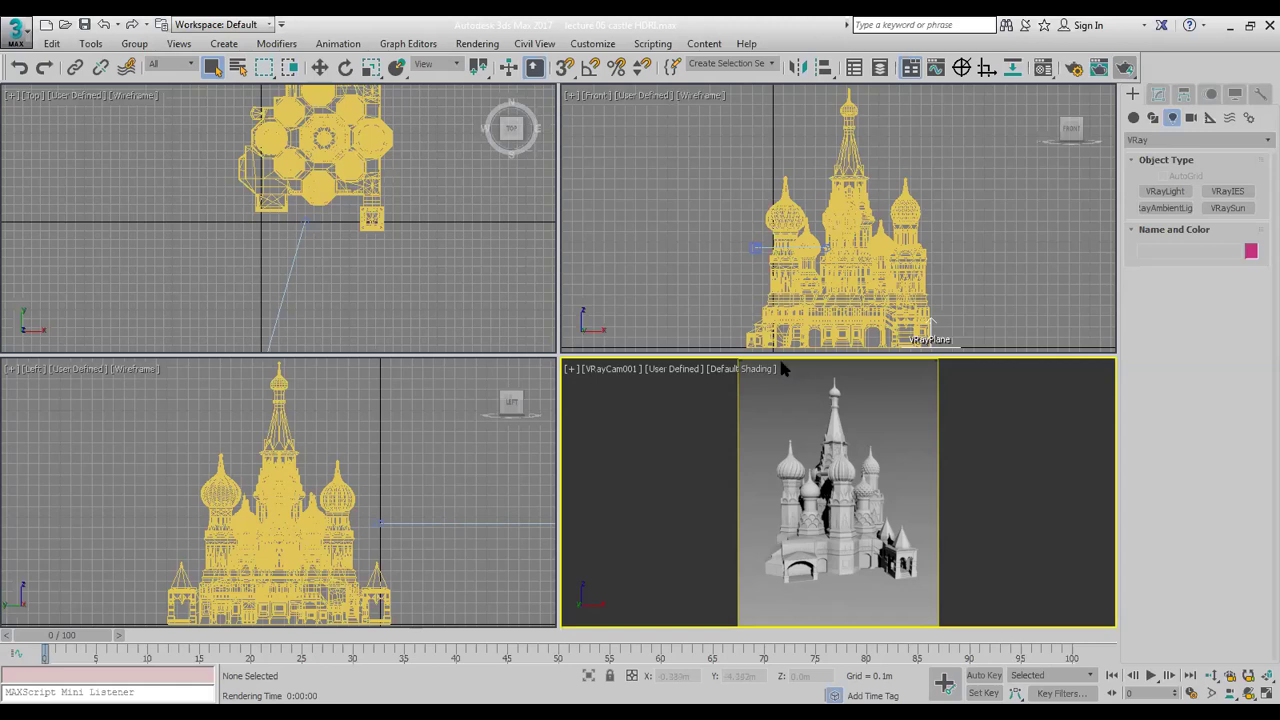
click(1168, 194)
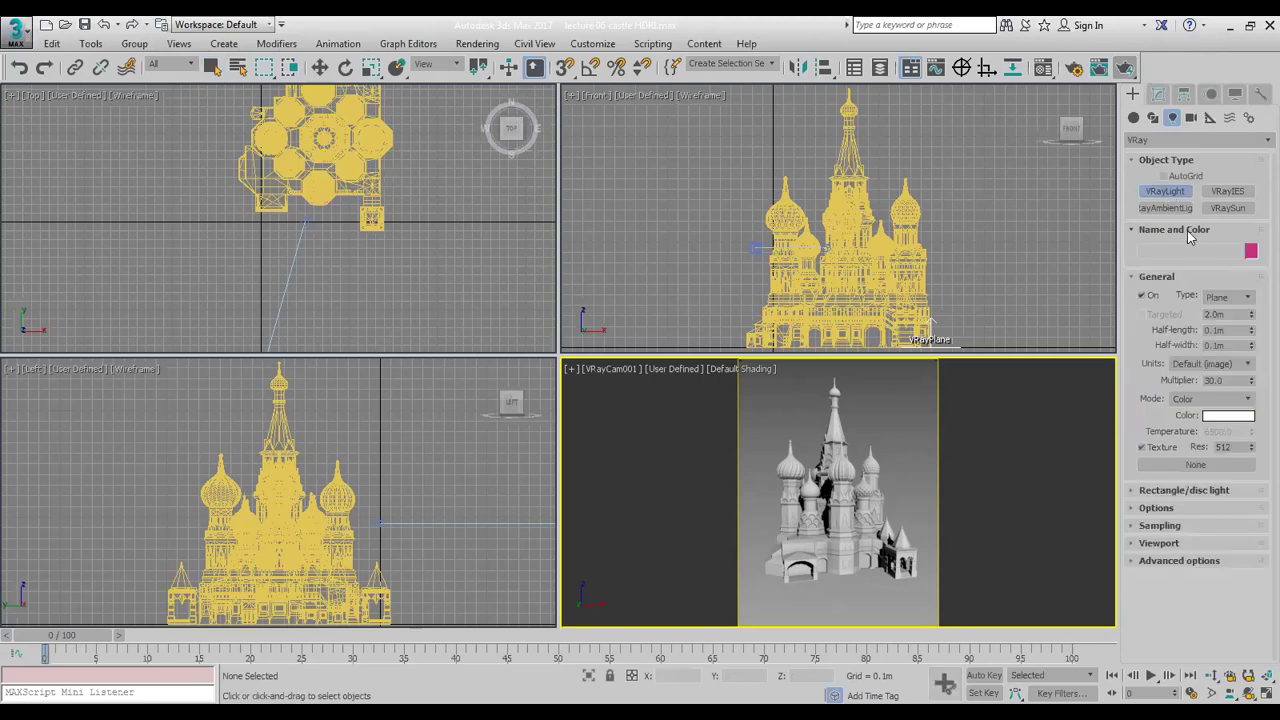
click(1228, 297)
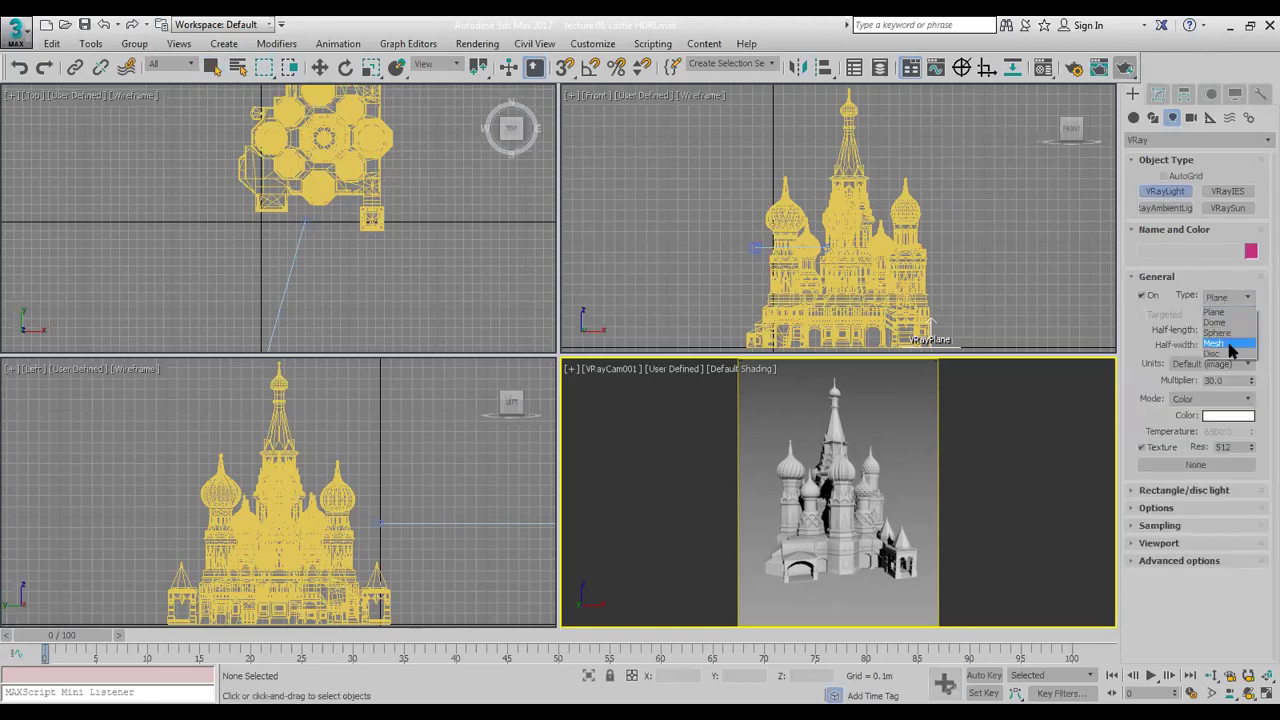
click(1214, 322)
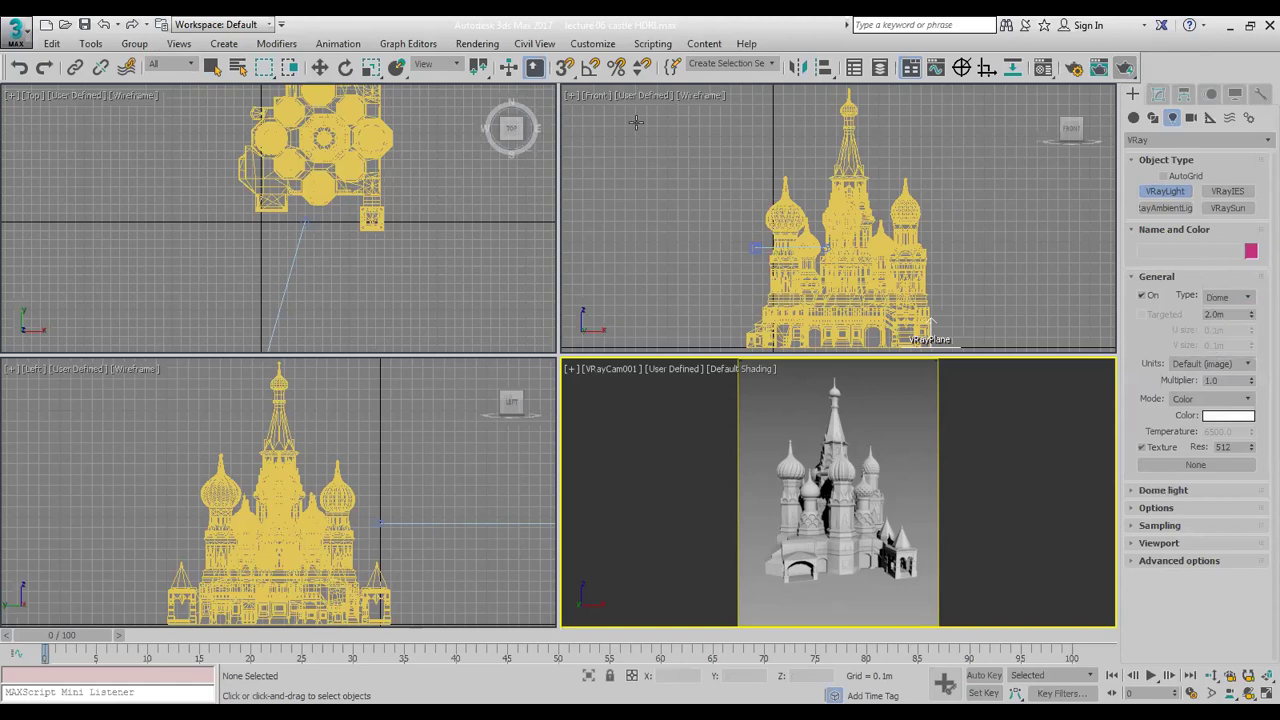
click(282, 235)
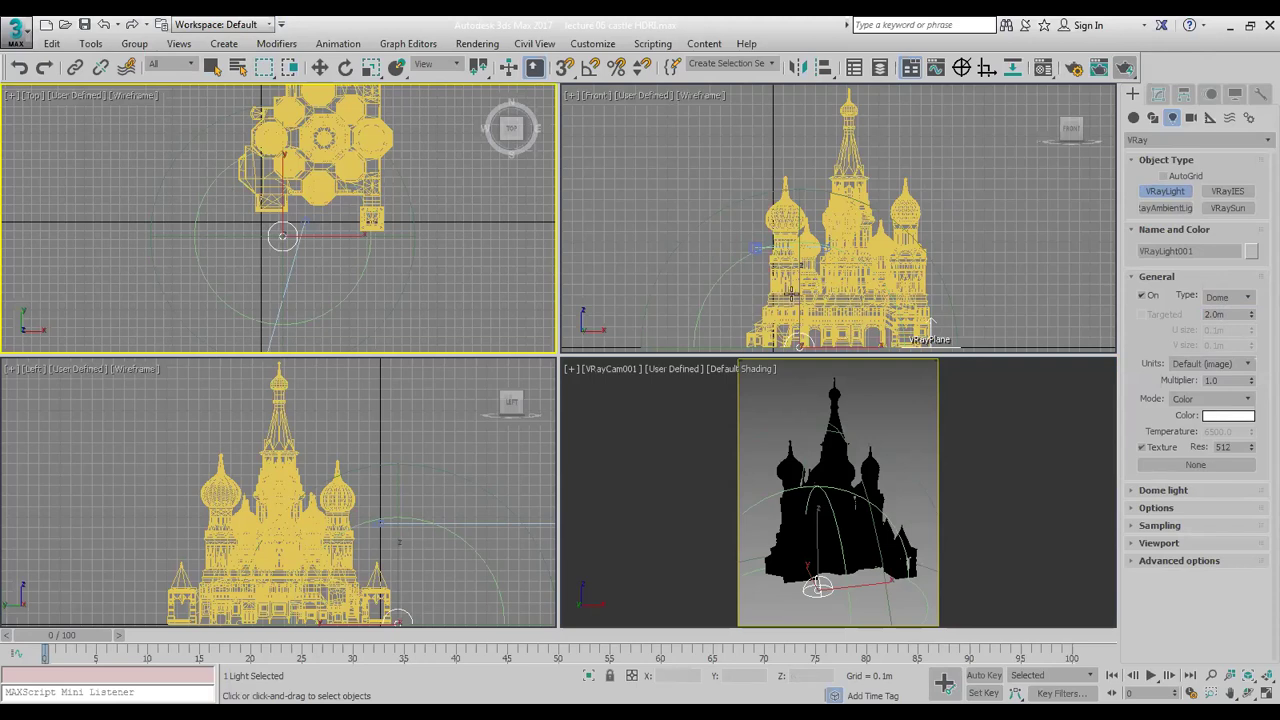
Set the dome light's multiplier to 119 and move the light to about X 0.511 m, Y -0.401 m in the top view
click(1221, 380)
drag(1221, 380, 1190, 386)
text(50)
key(Return)
drag(1251, 385, 1160, 333)
drag(1251, 317, 452, 100)
click(320, 67)
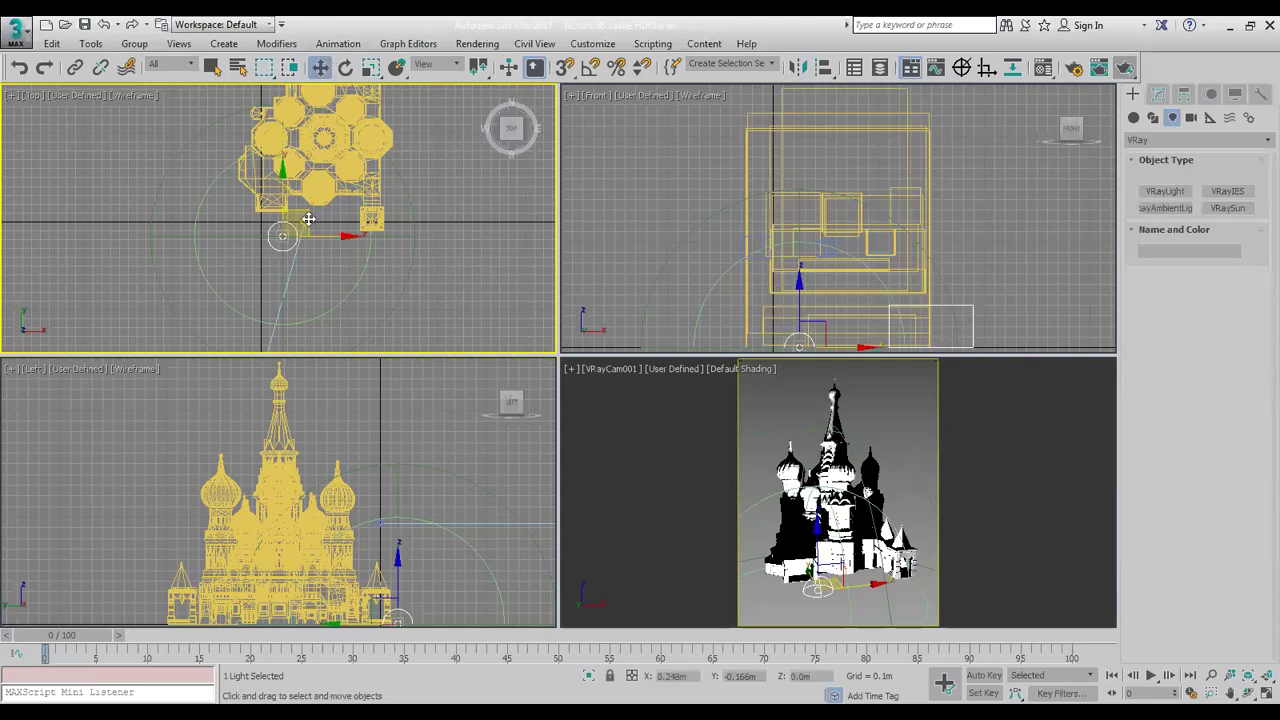
drag(312, 217, 335, 238)
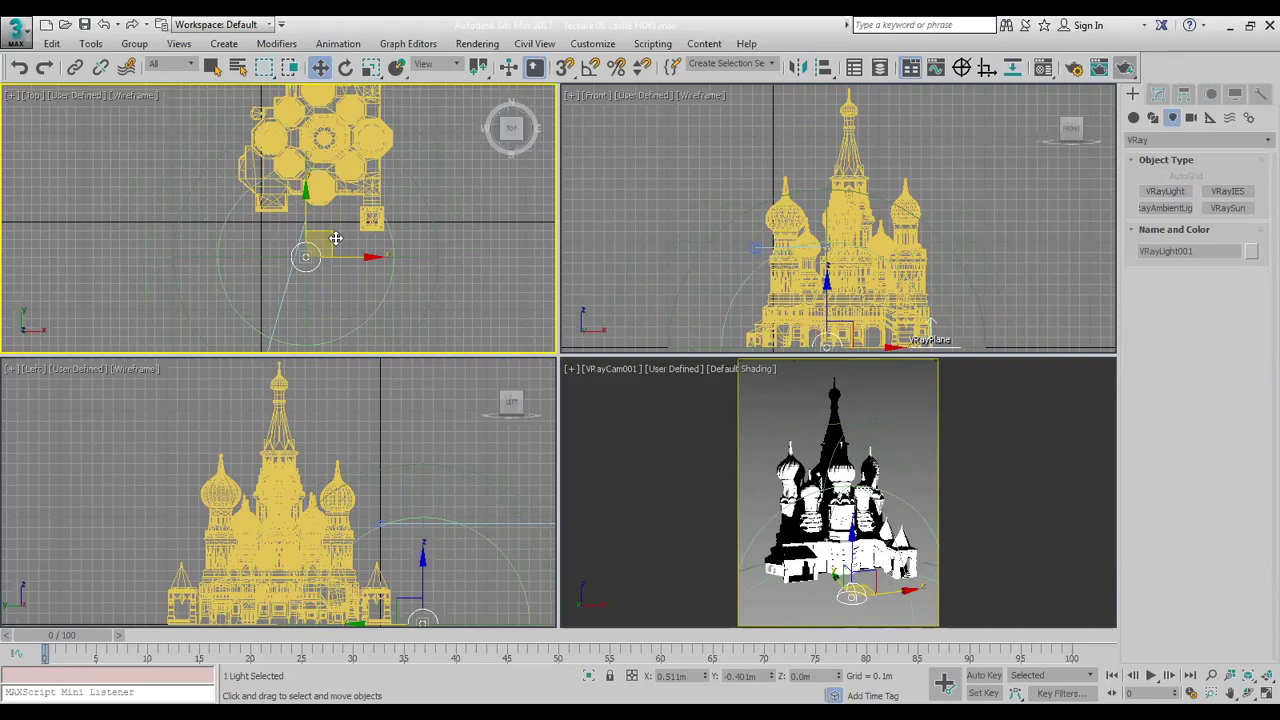
Review the dome light's general and Dome light parameters, including the spherical option, photon emission radii and texture slot
click(1158, 93)
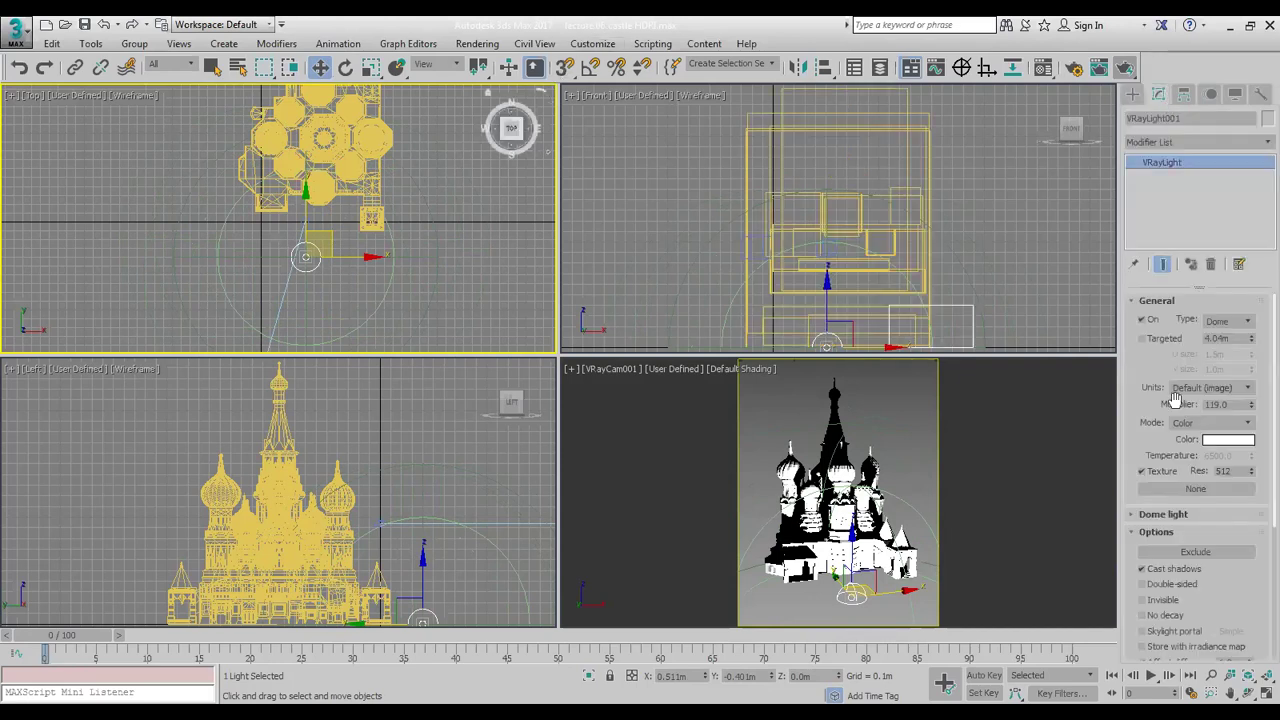
click(1190, 515)
scroll(1150, 550, down, 3)
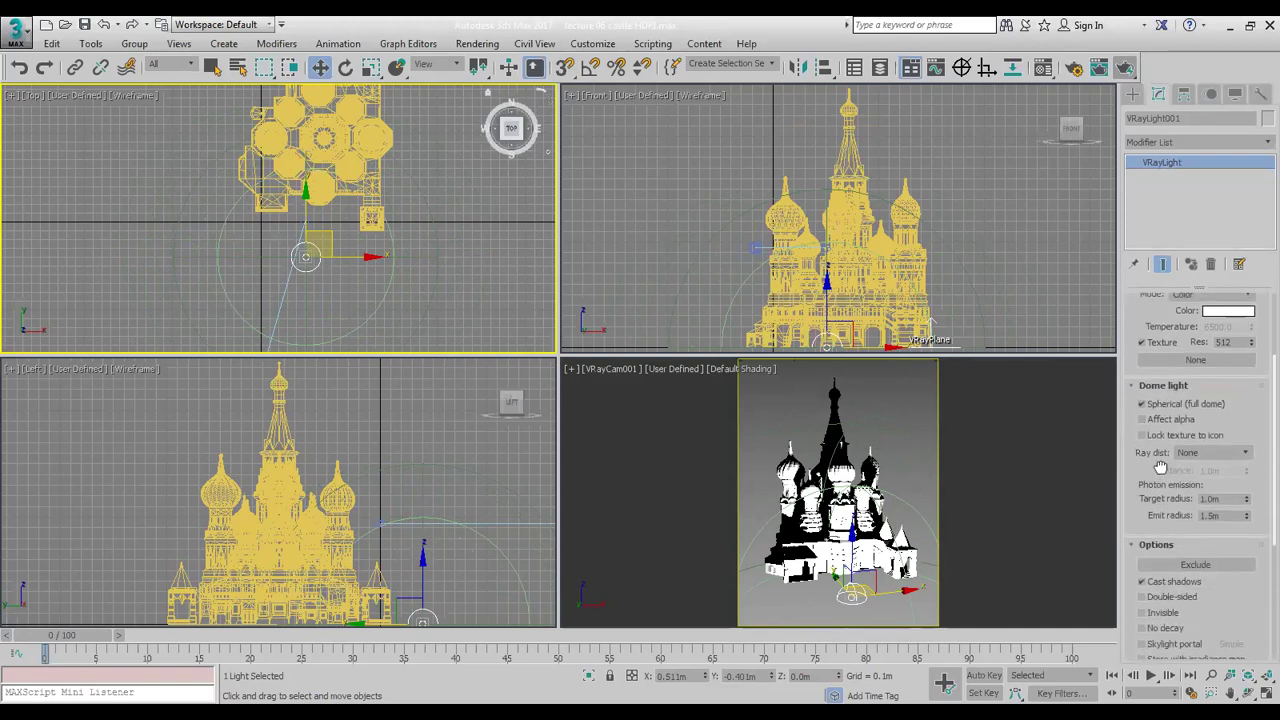
drag(1161, 467, 1164, 450)
scroll(1164, 450, up, 3)
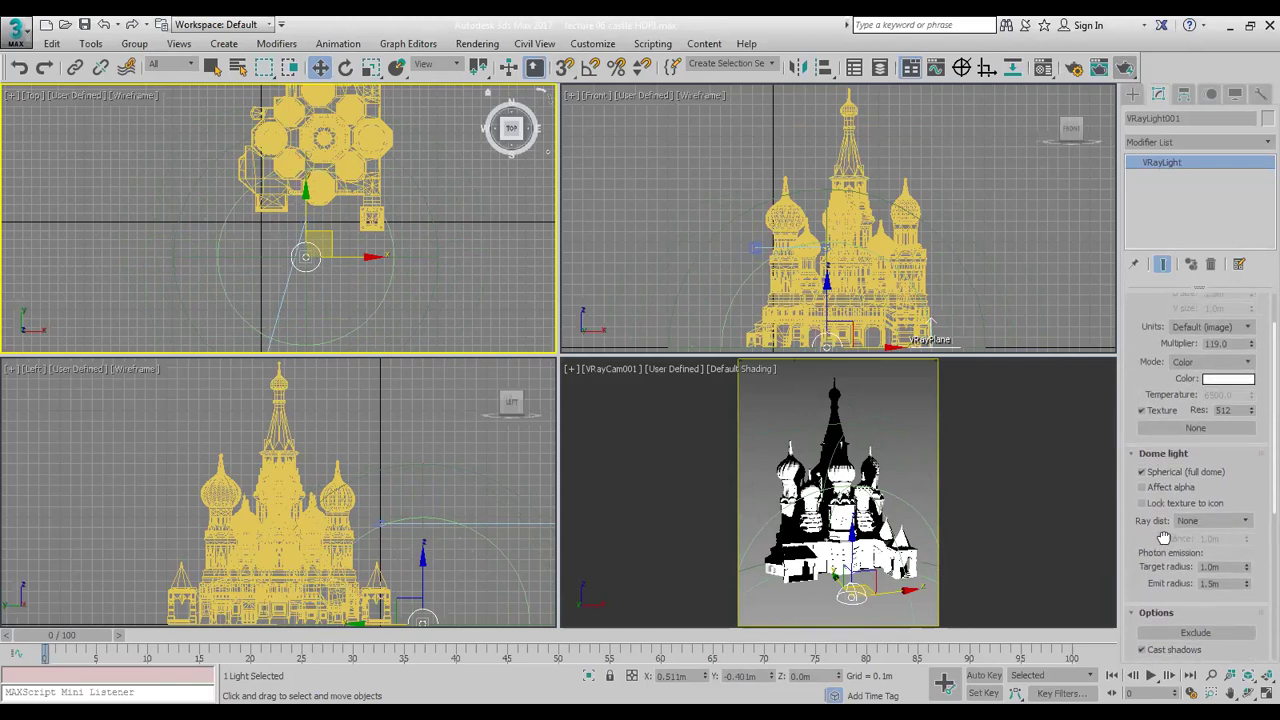
click(1196, 432)
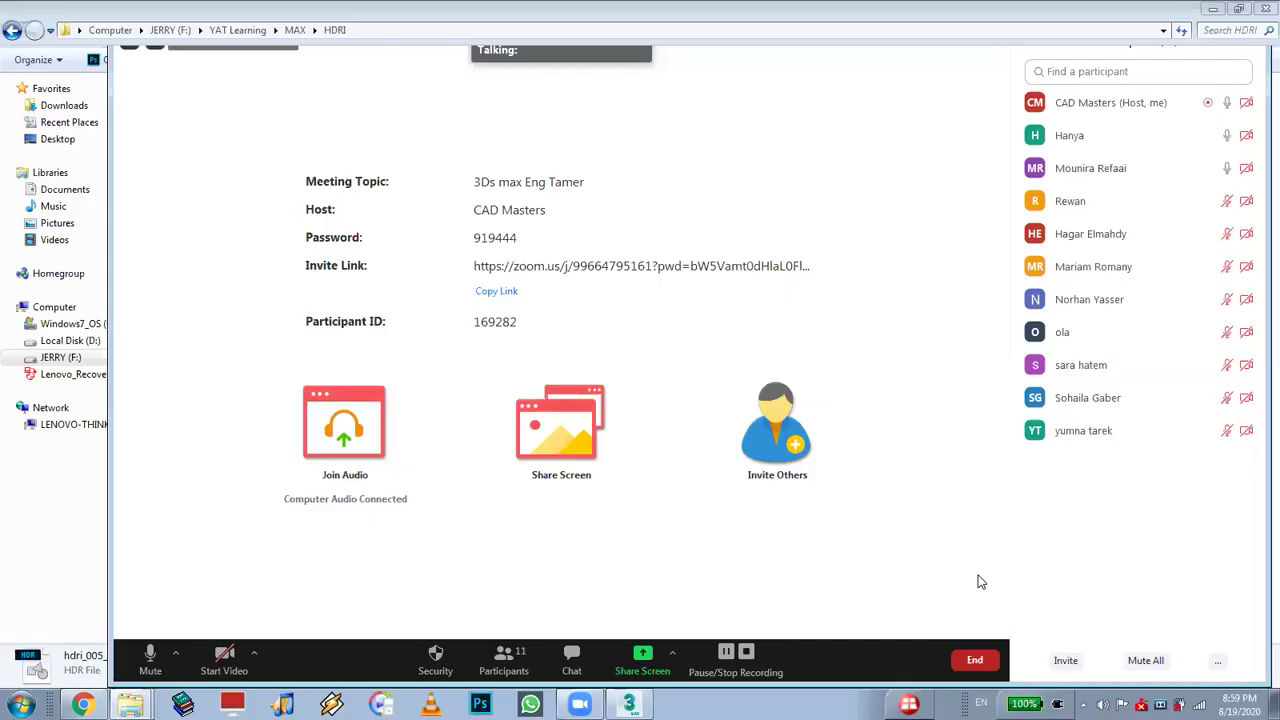
Switch to Windows Explorer, compare the panorama images and HDR files in the HDRI folder at larger thumbnail size, and return to 3ds Max
click(182, 140)
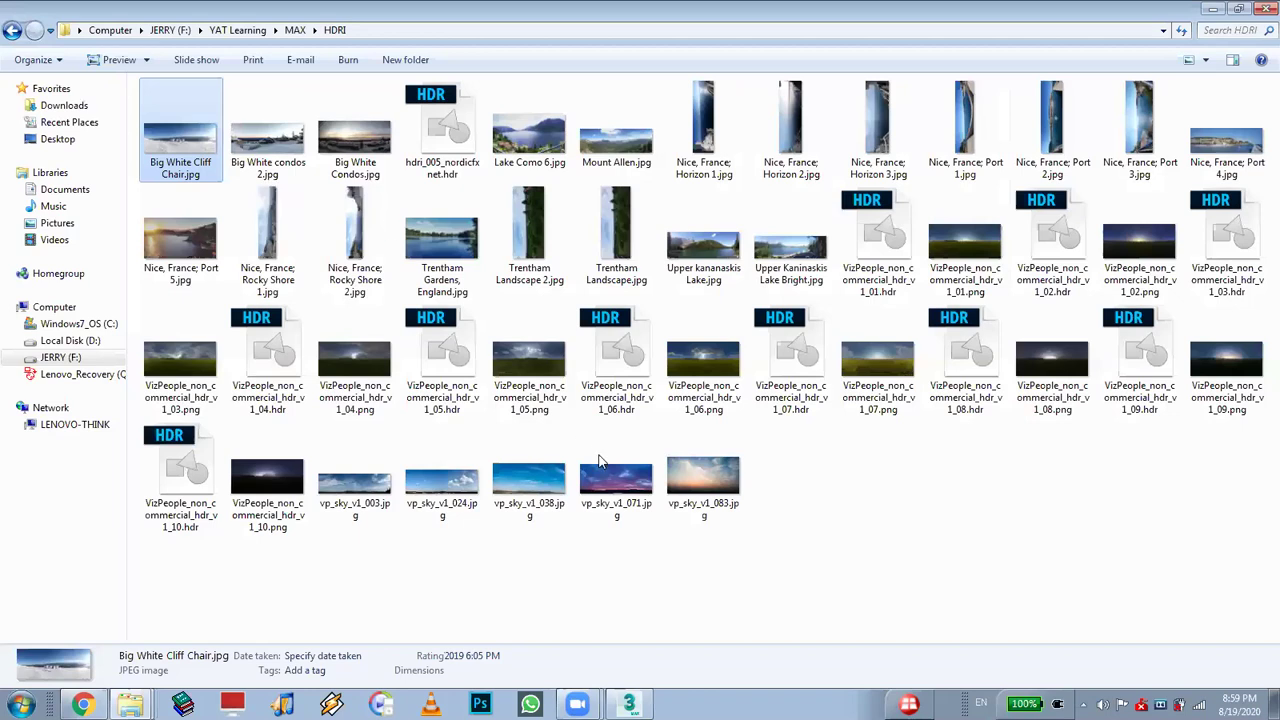
ctrl+scroll(600, 461, up, 1)
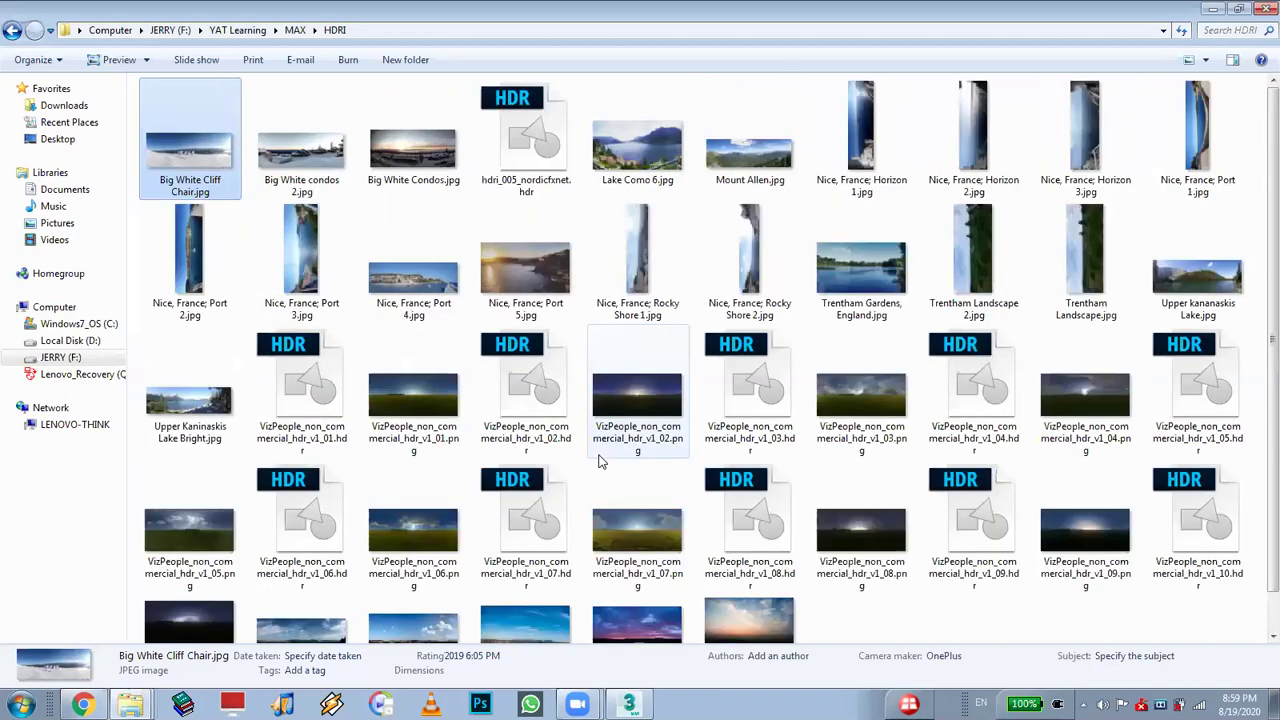
ctrl+scroll(326, 230, up, 1)
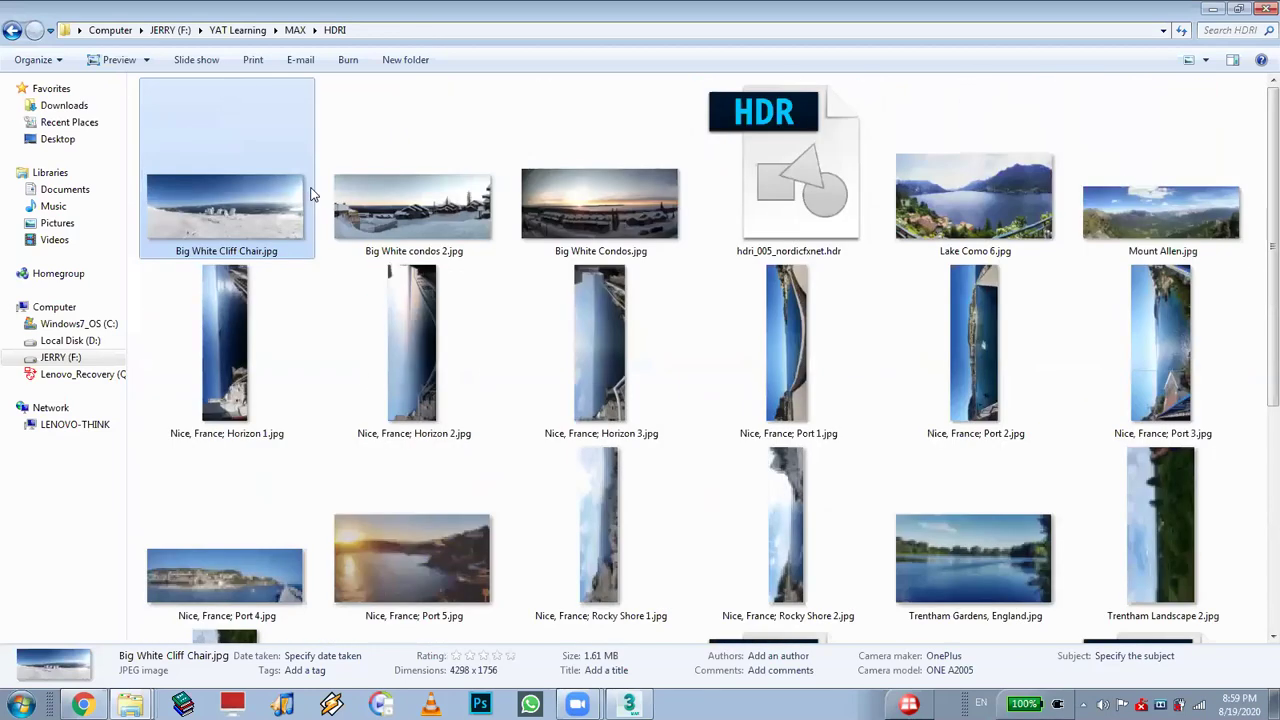
click(367, 228)
click(615, 218)
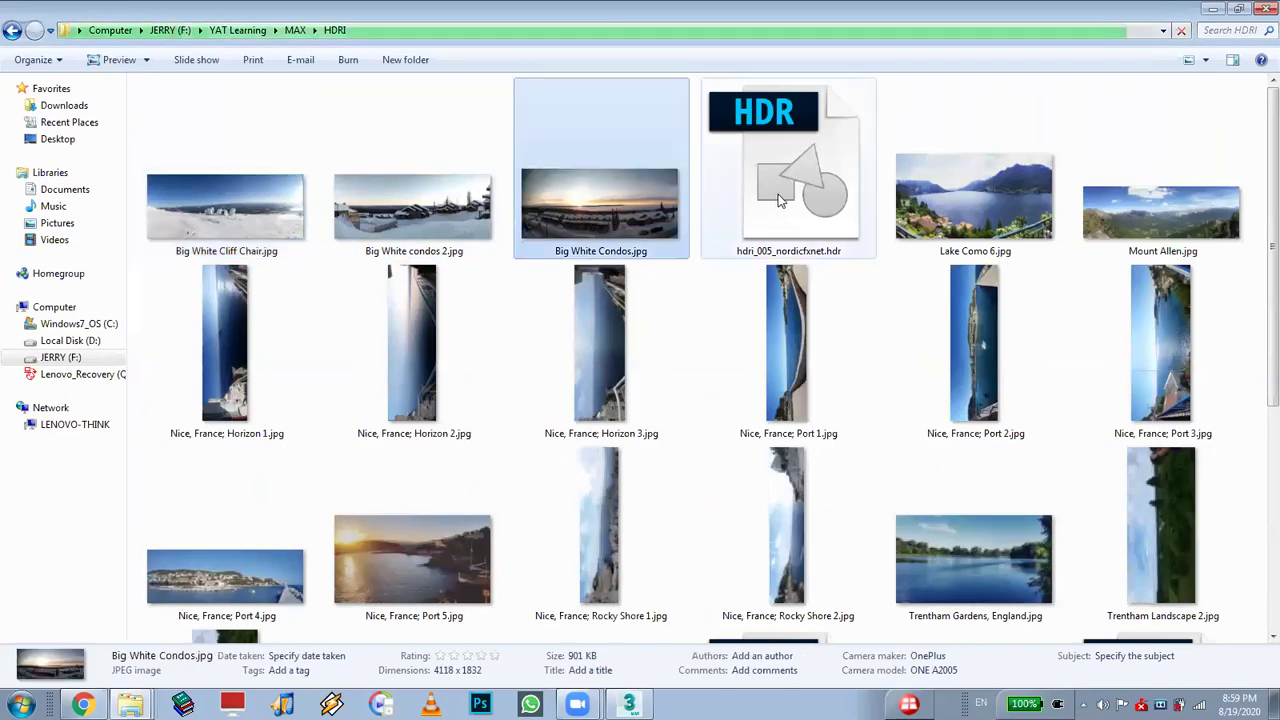
click(780, 200)
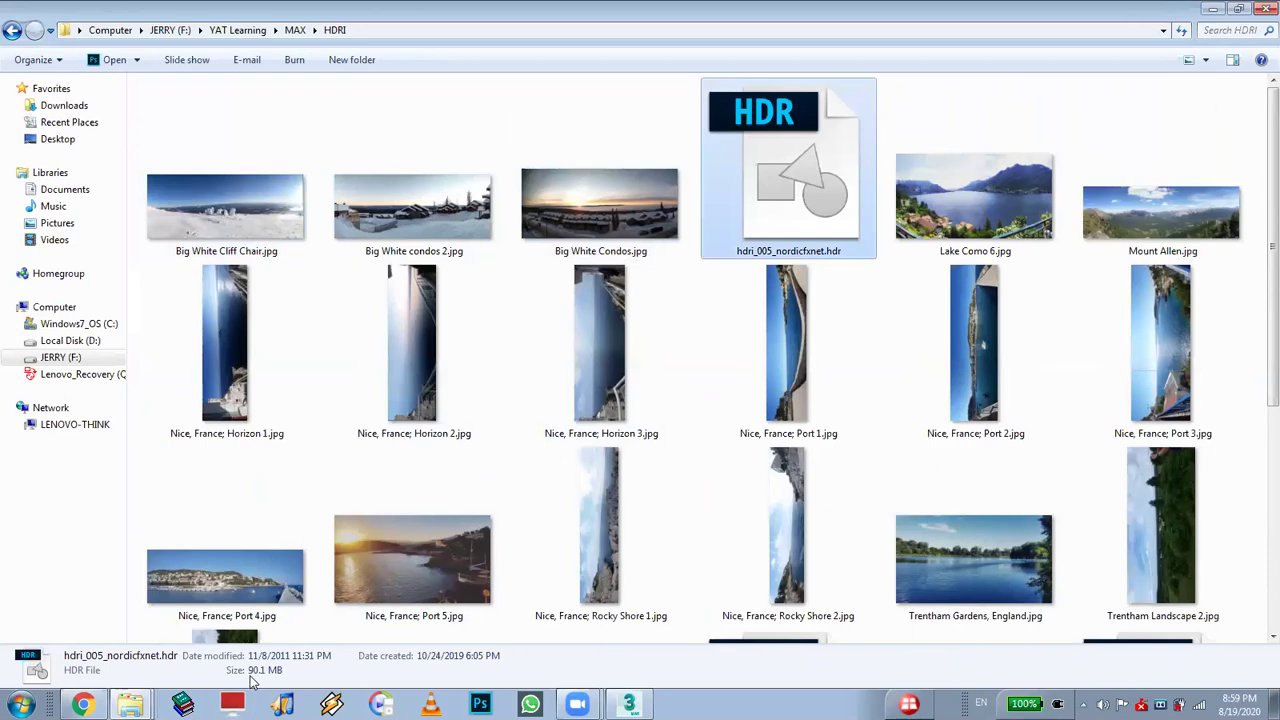
scroll(252, 680, down, 5)
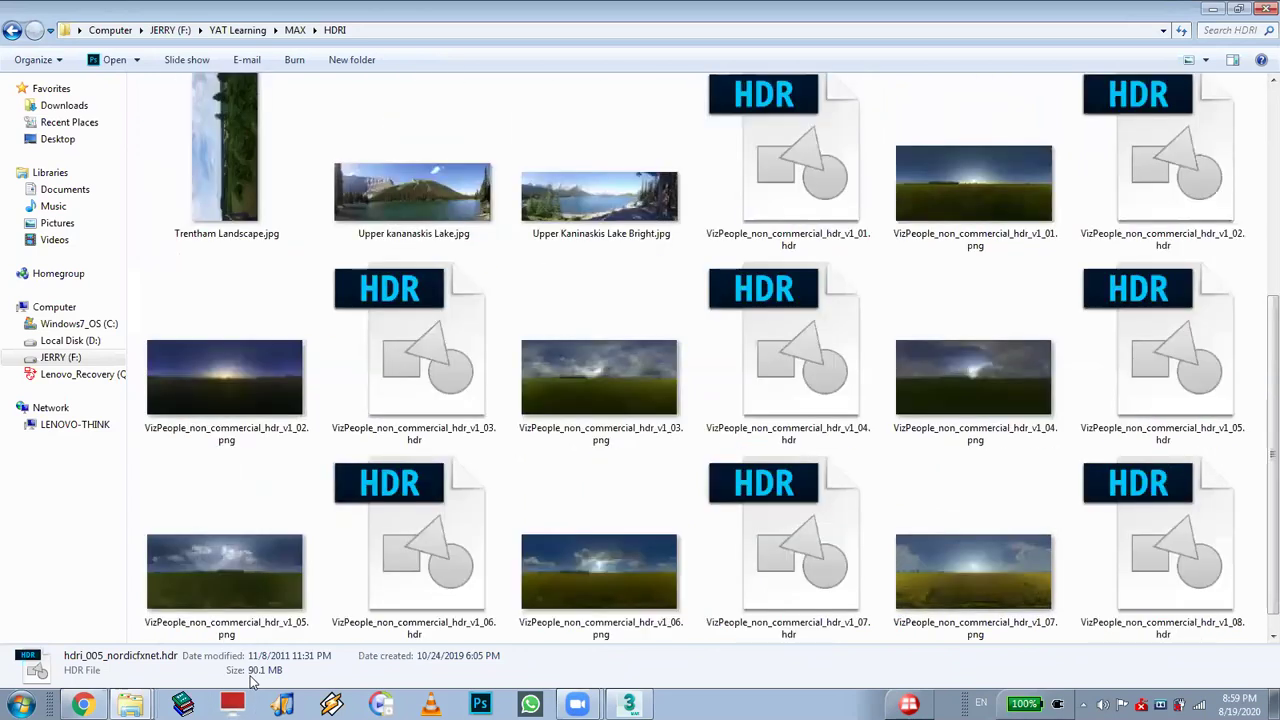
scroll(252, 680, down, 3)
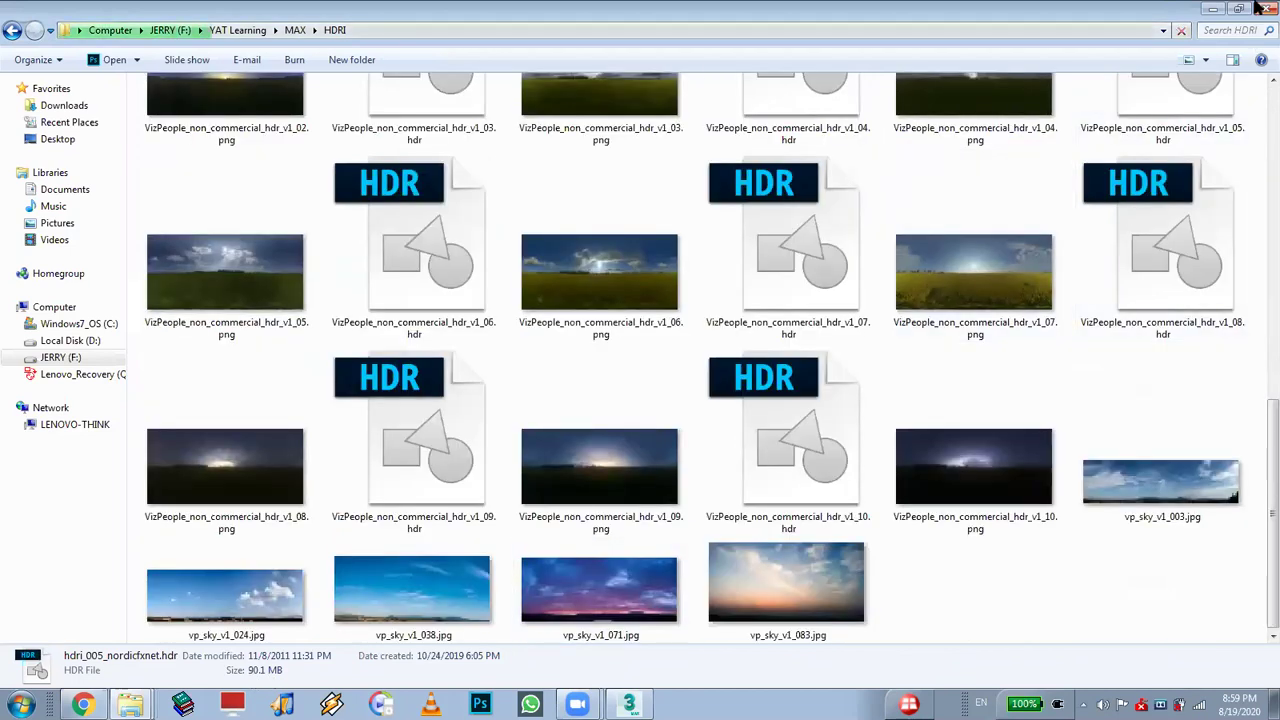
key(super+d)
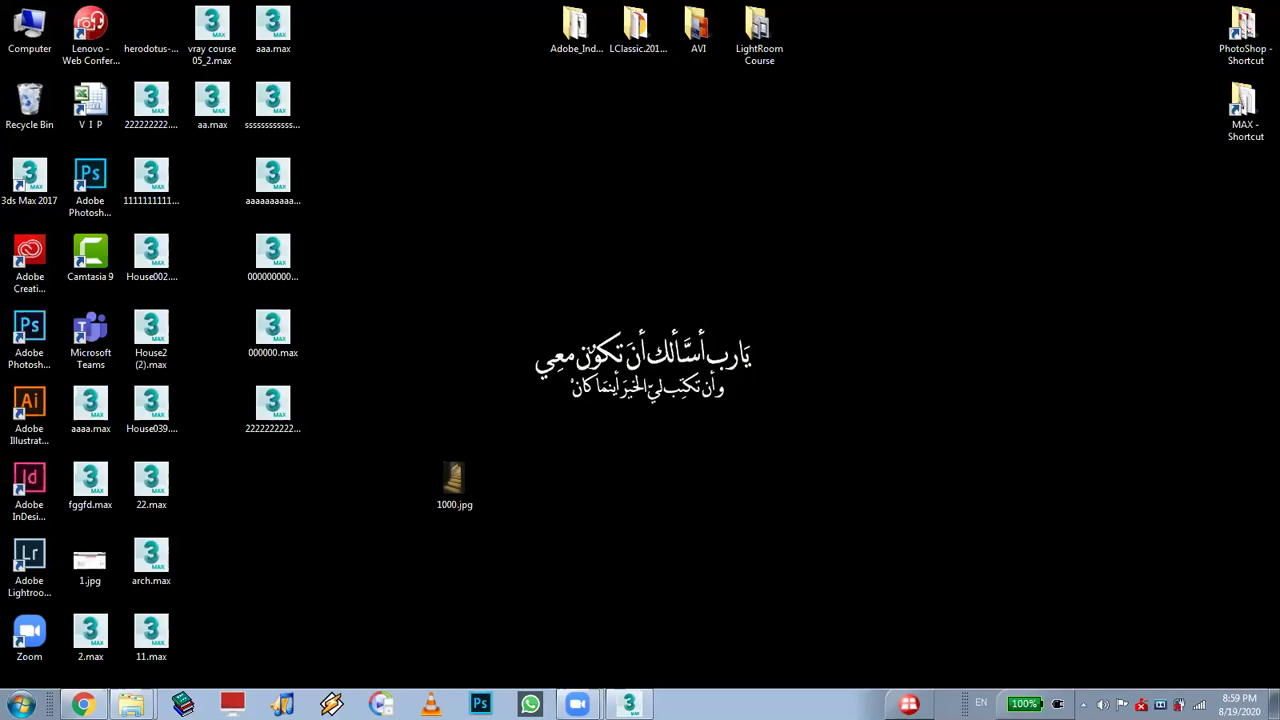
click(629, 704)
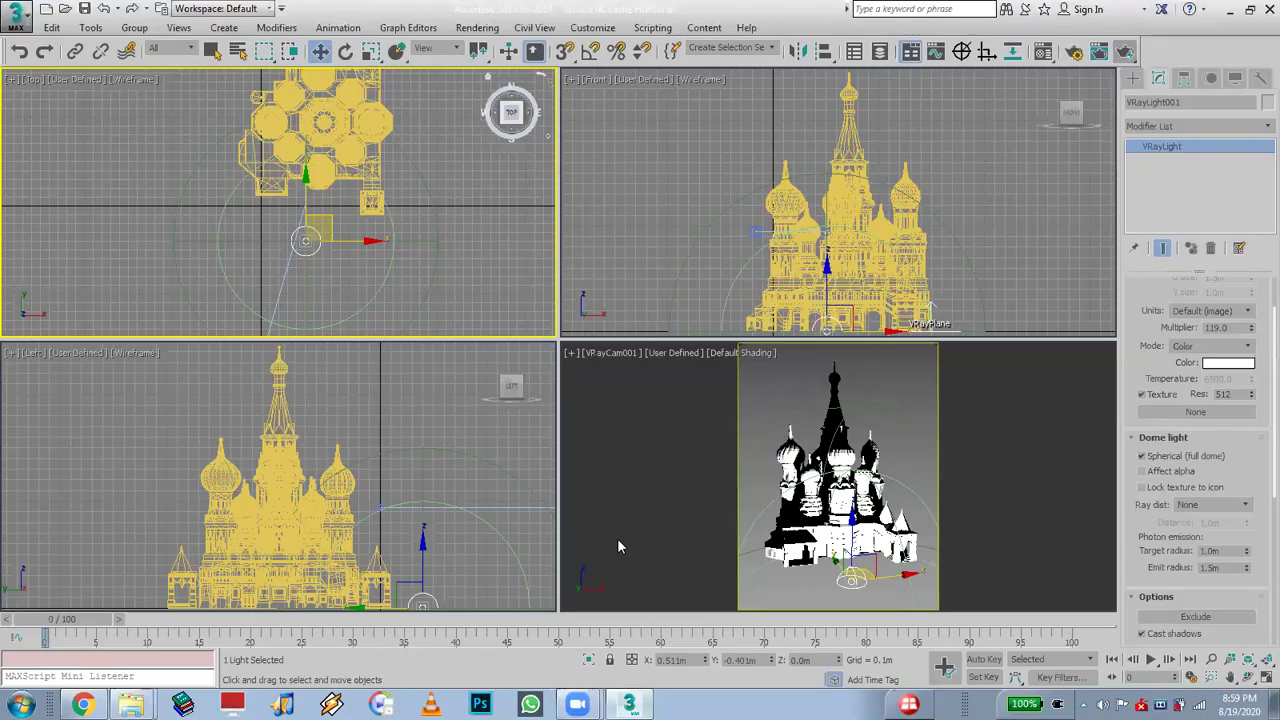
Assign a VRayHDRI map to the dome light's texture slot
click(1196, 413)
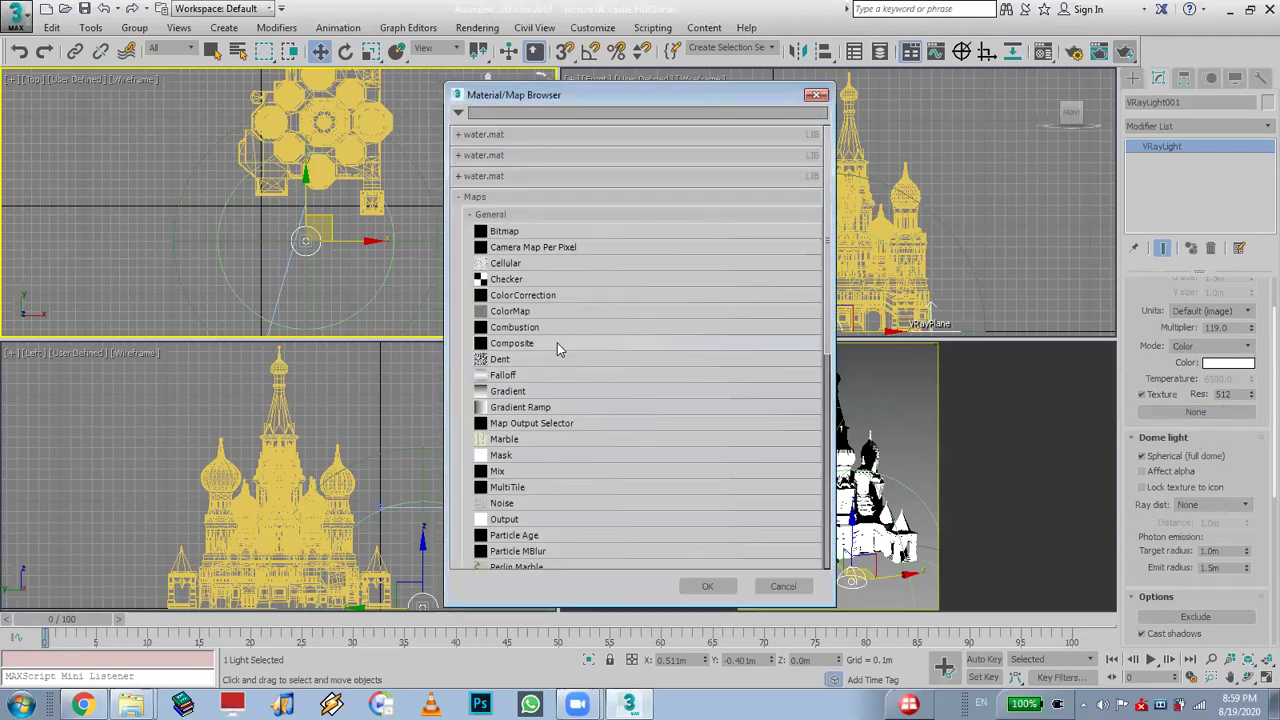
click(471, 216)
click(480, 309)
scroll(550, 438, down, 2)
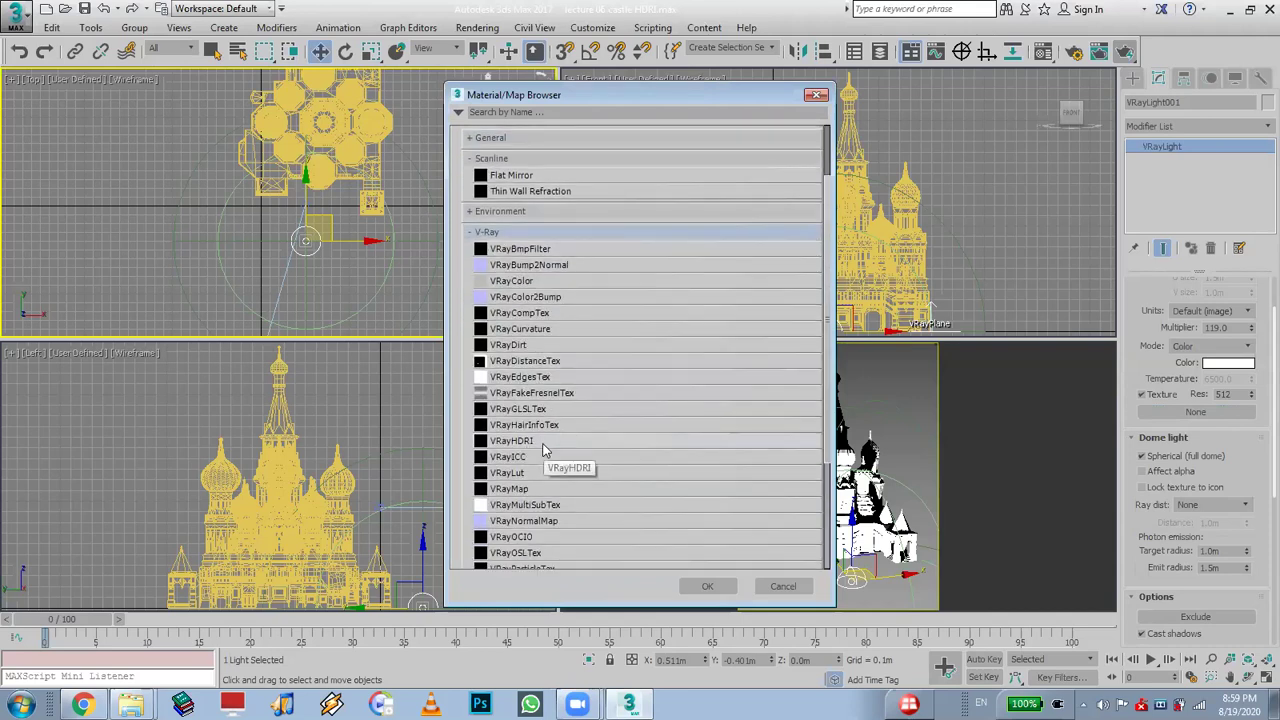
double_click(543, 442)
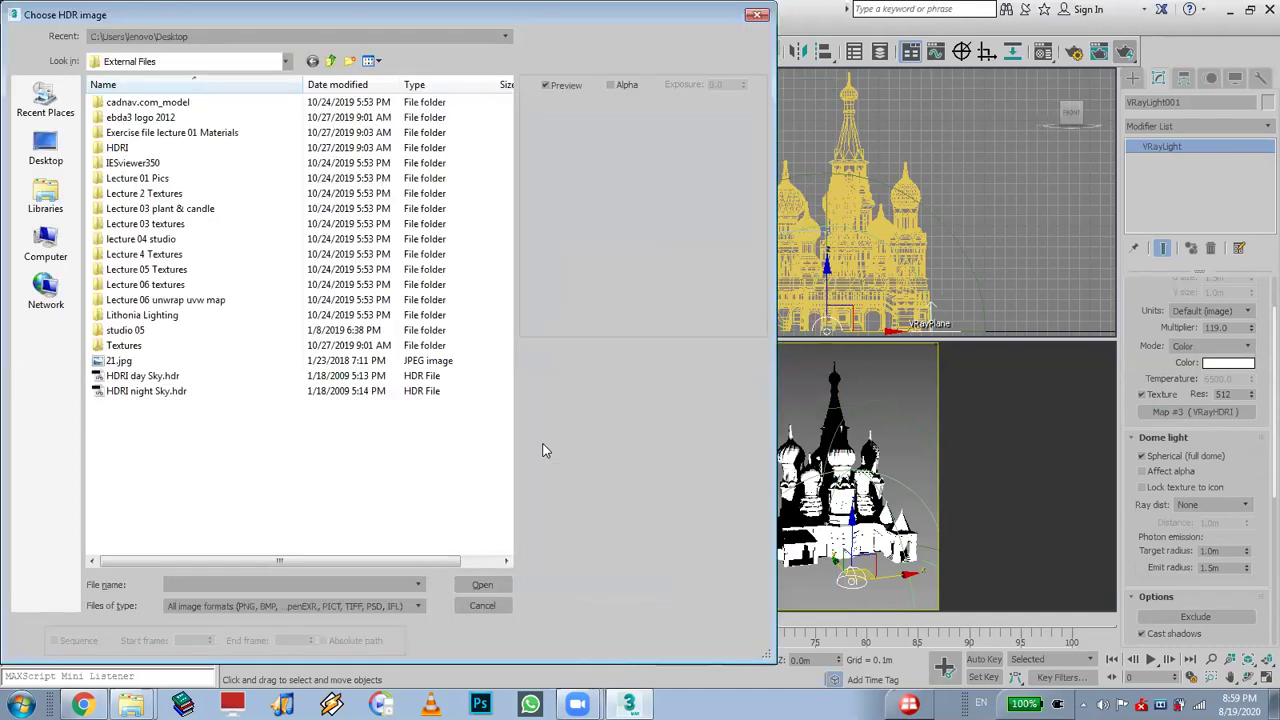
Preview the day and night sky HDR images and load HDRI day Sky.hdr into the VRayHDRI map
drag(430, 18, 756, 28)
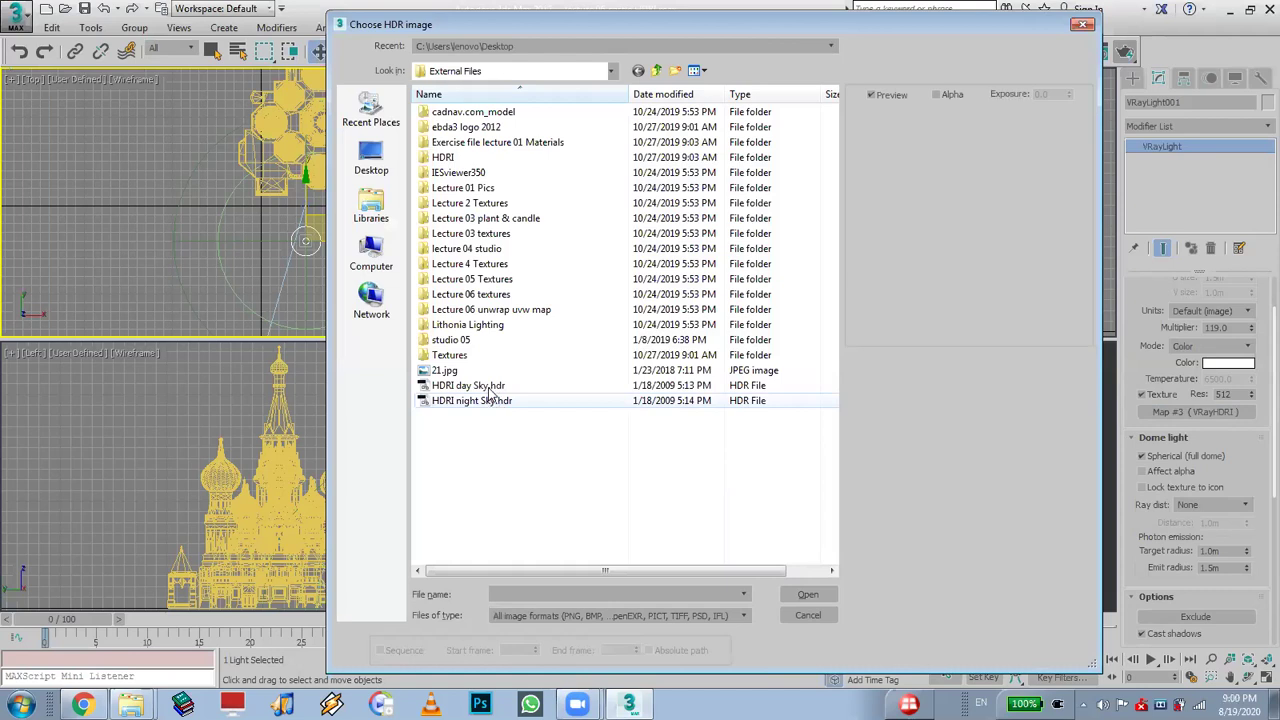
click(490, 387)
click(490, 387)
click(490, 399)
click(490, 387)
click(487, 401)
key(Up)
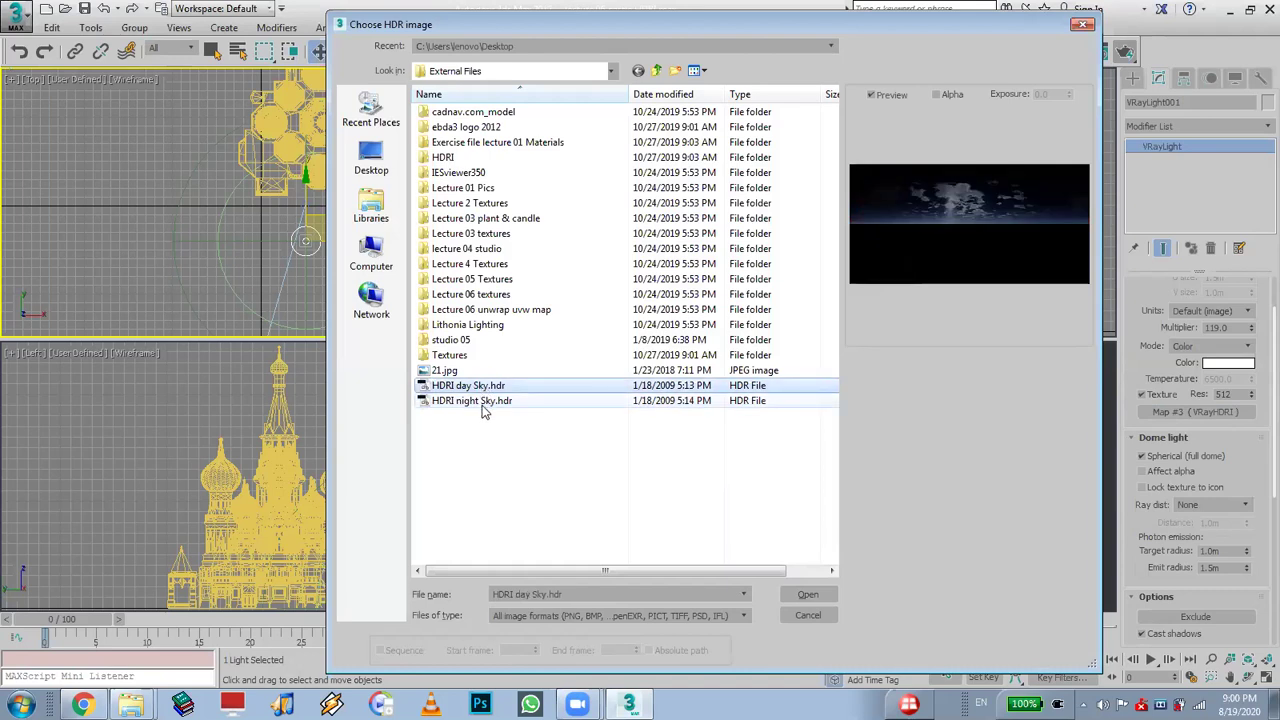
click(486, 401)
click(484, 388)
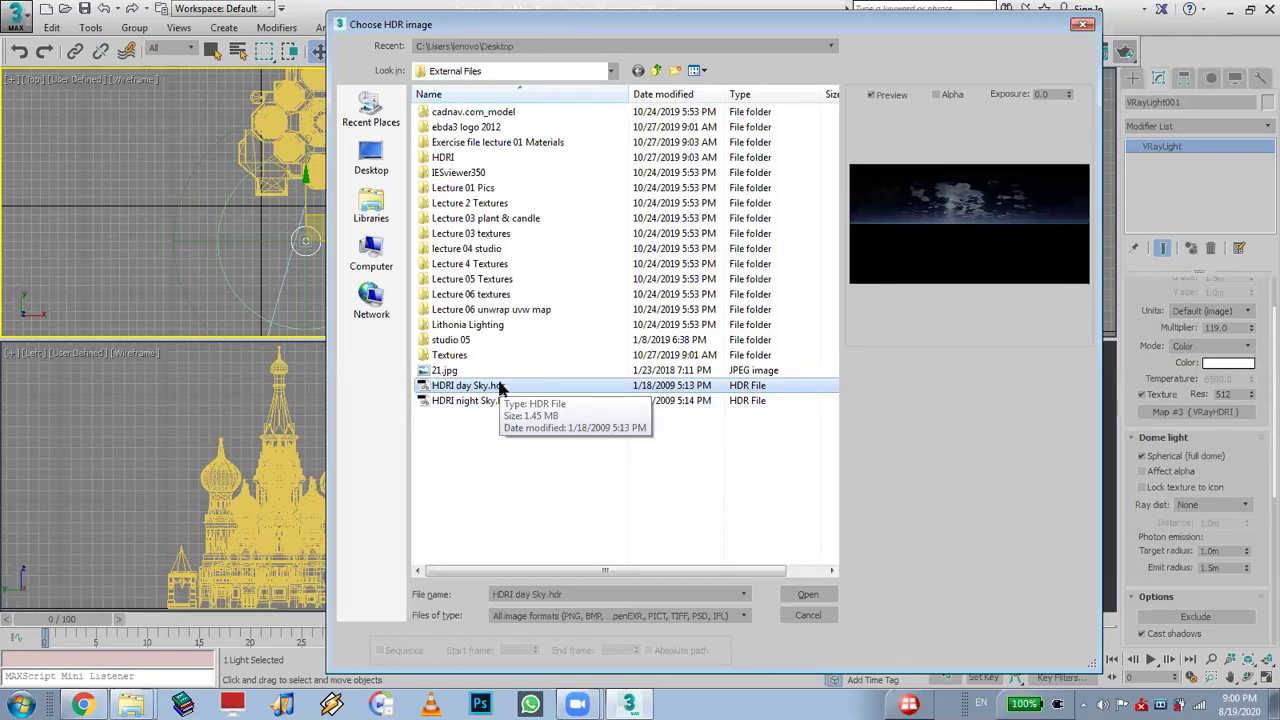
click(500, 386)
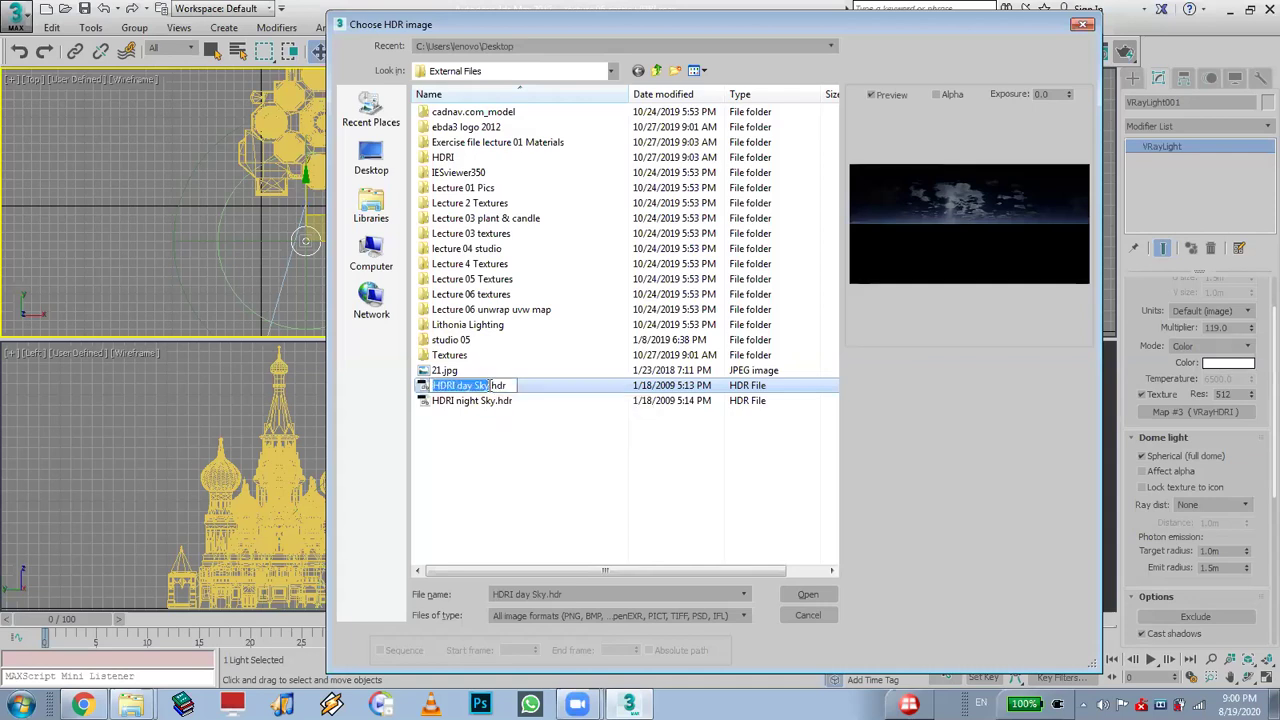
click(822, 598)
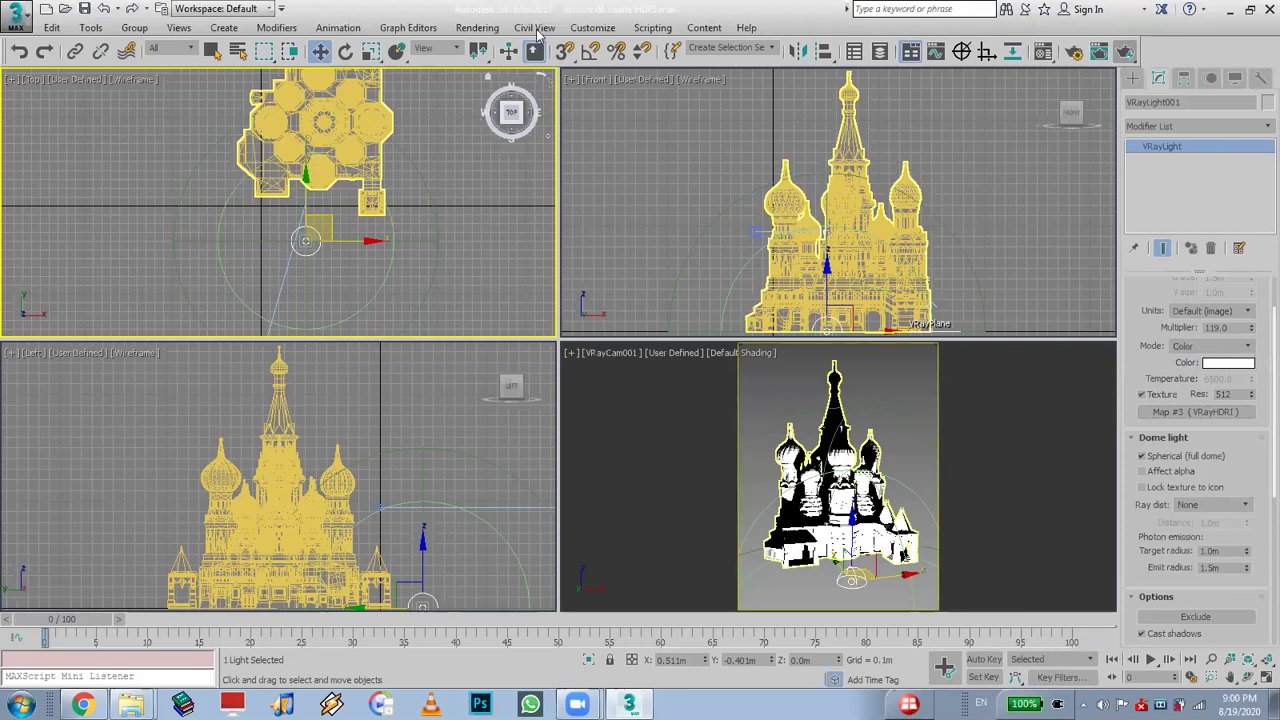
Enable the GI environment override in the V-Ray environment settings of Render Setup
click(477, 27)
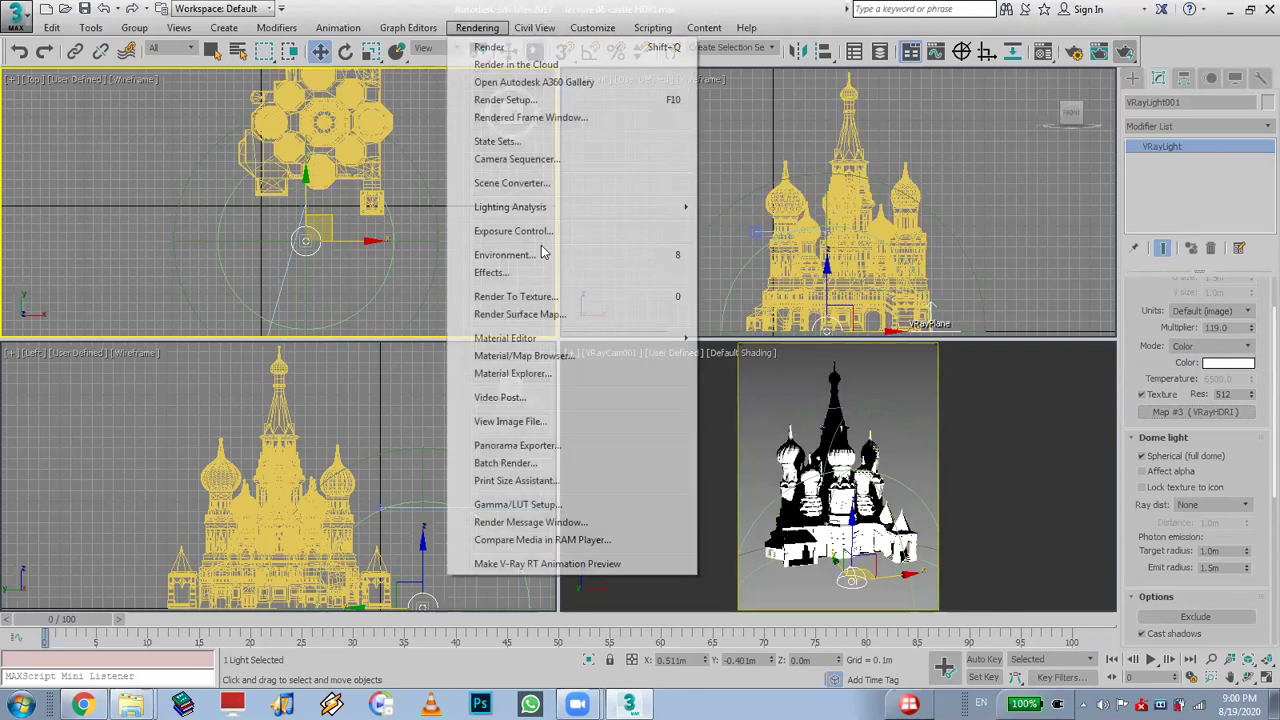
click(552, 104)
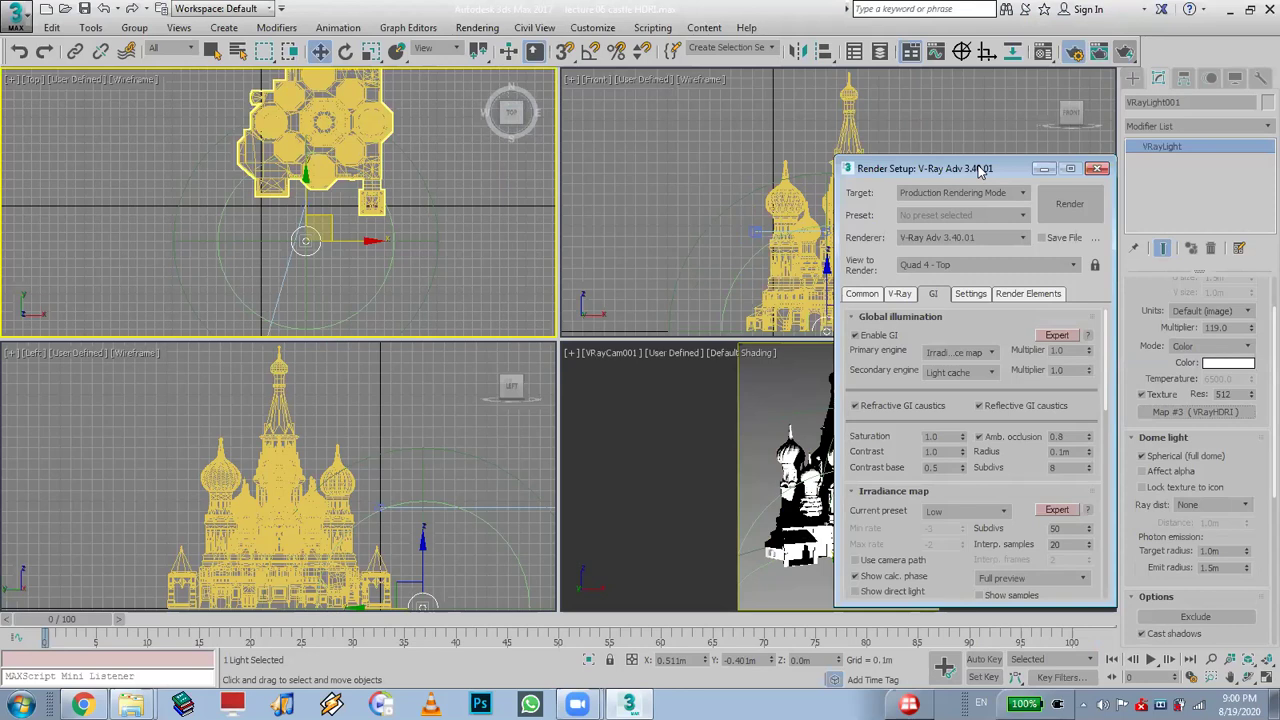
drag(980, 170, 144, 83)
click(65, 206)
scroll(86, 446, down, 1)
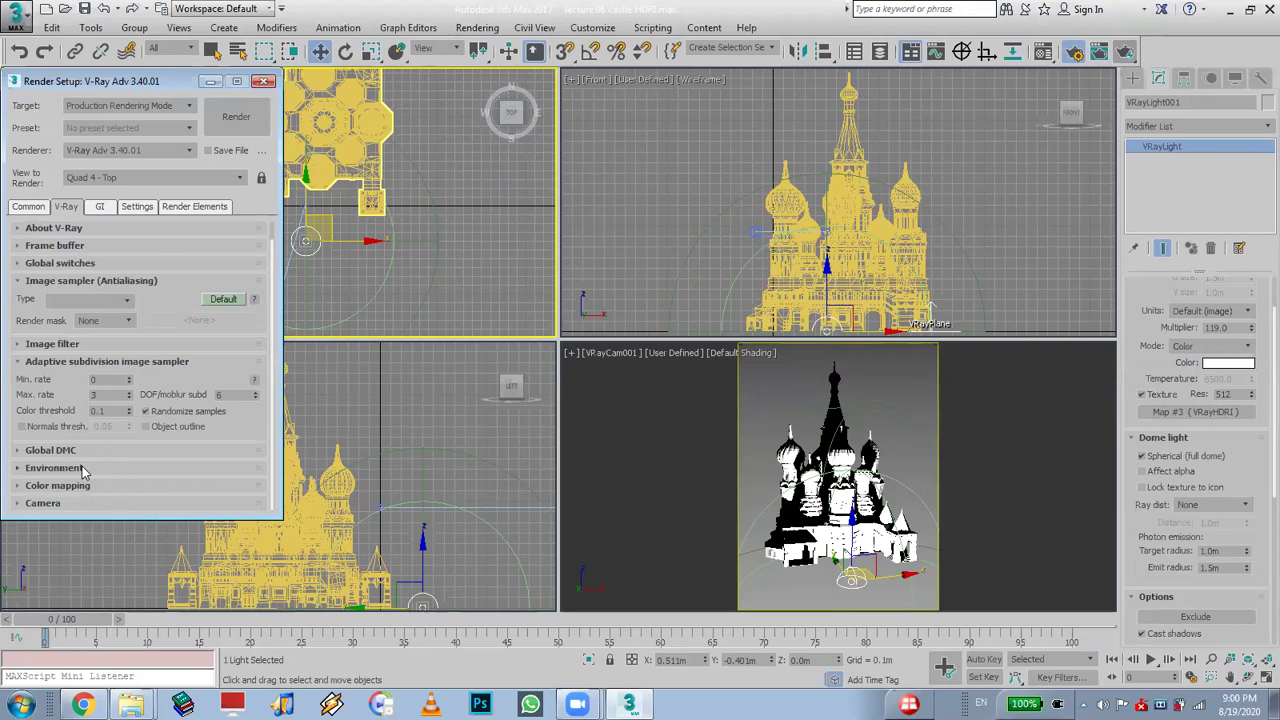
click(55, 468)
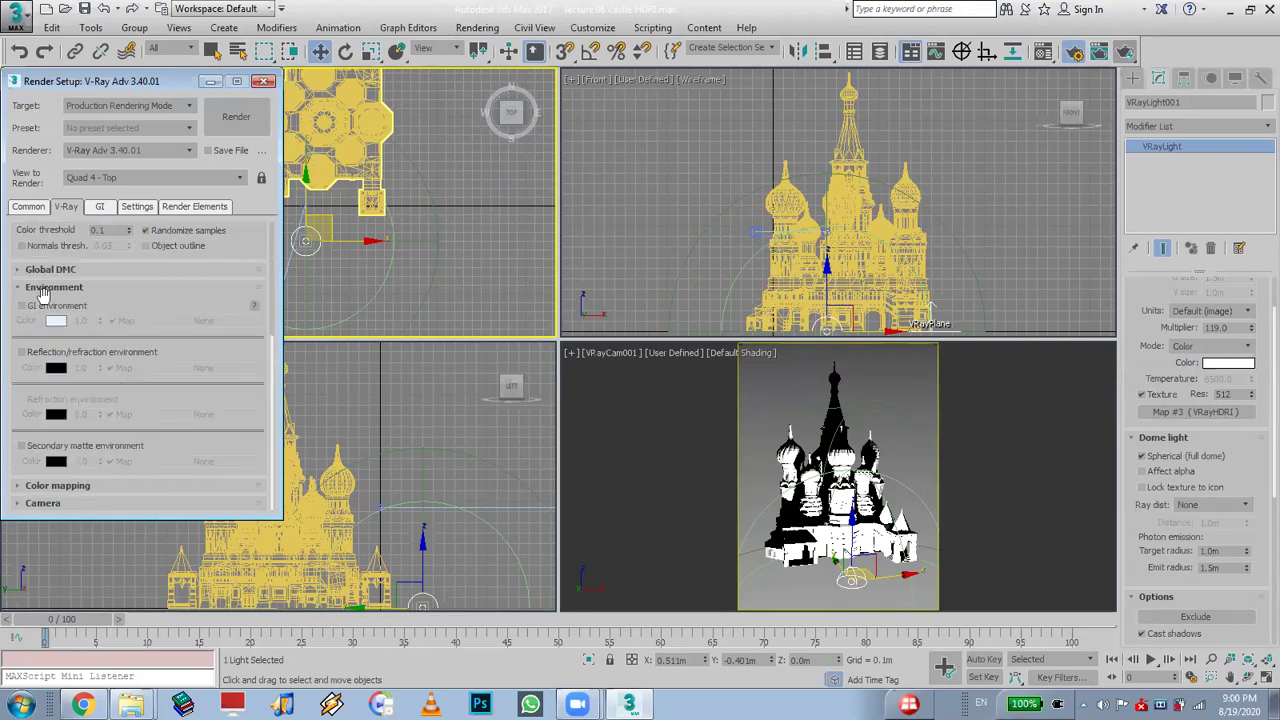
click(40, 312)
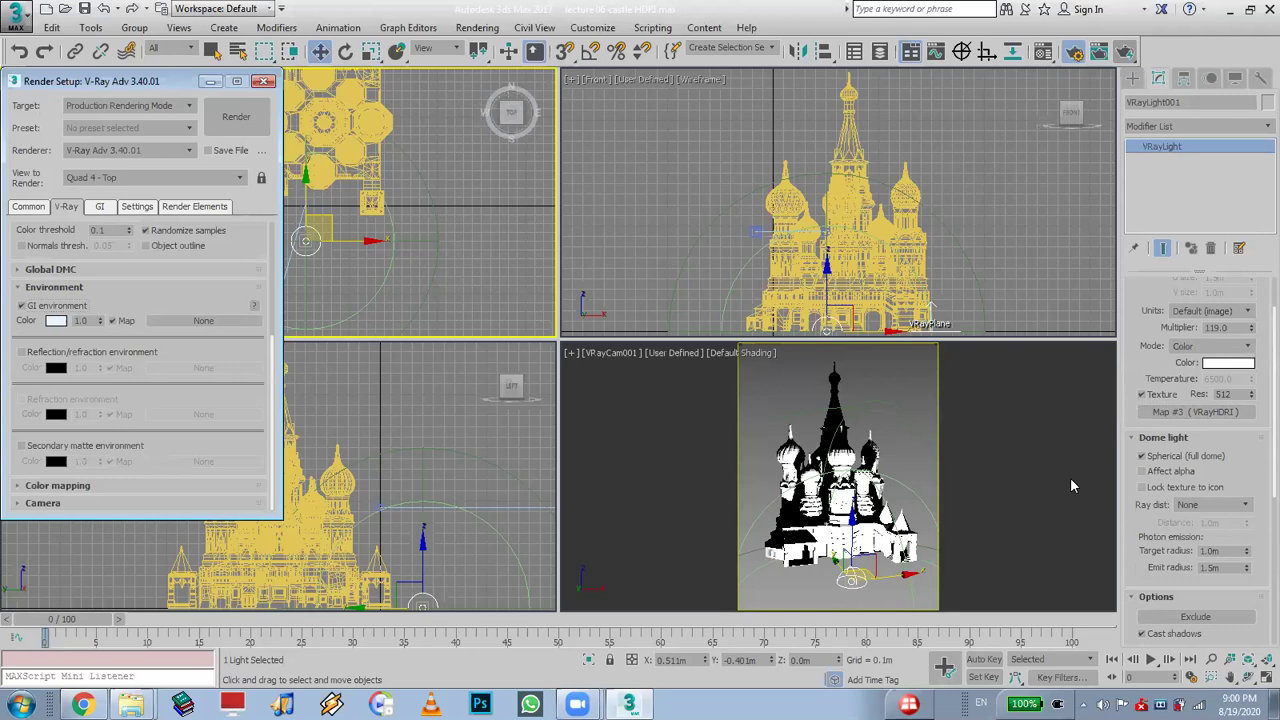
Copy the dome light's VRayHDRI map to the GI environment map slot as an instance
click(1225, 414)
drag(1225, 418, 210, 320)
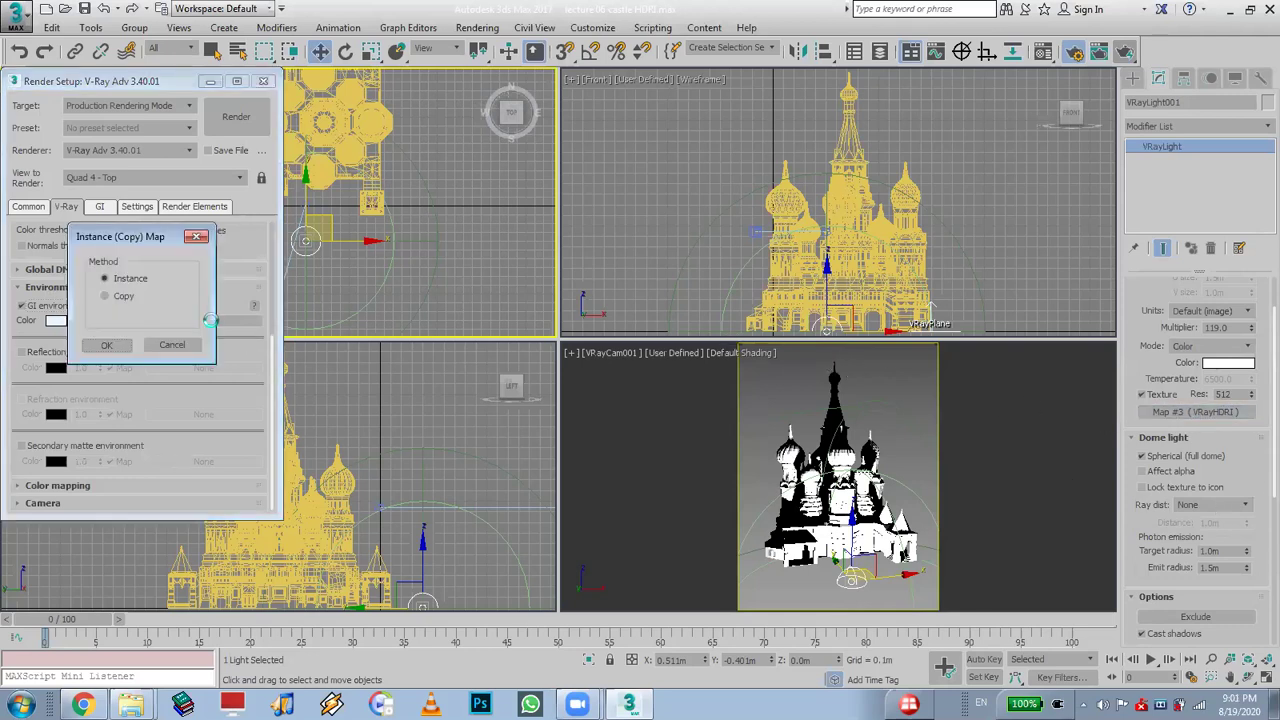
click(127, 346)
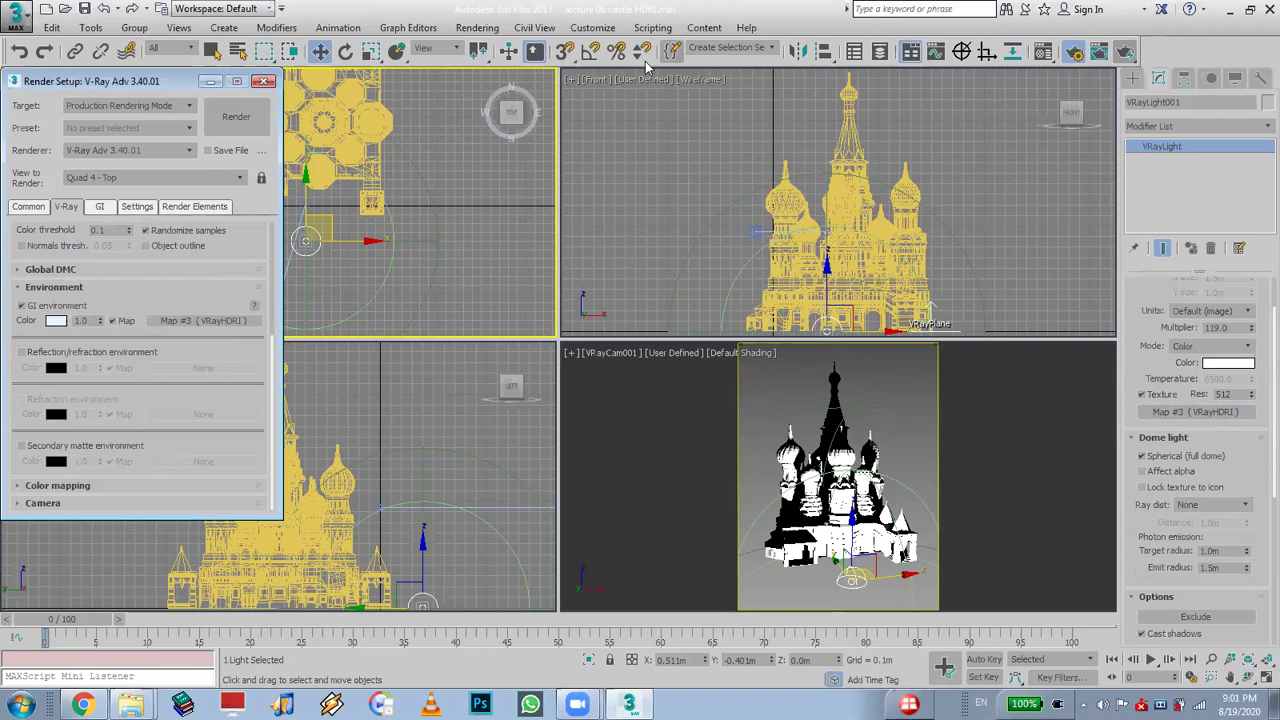
Copy the VRayHDRI map from the GI environment to the scene's background Environment Map as an instance
click(477, 27)
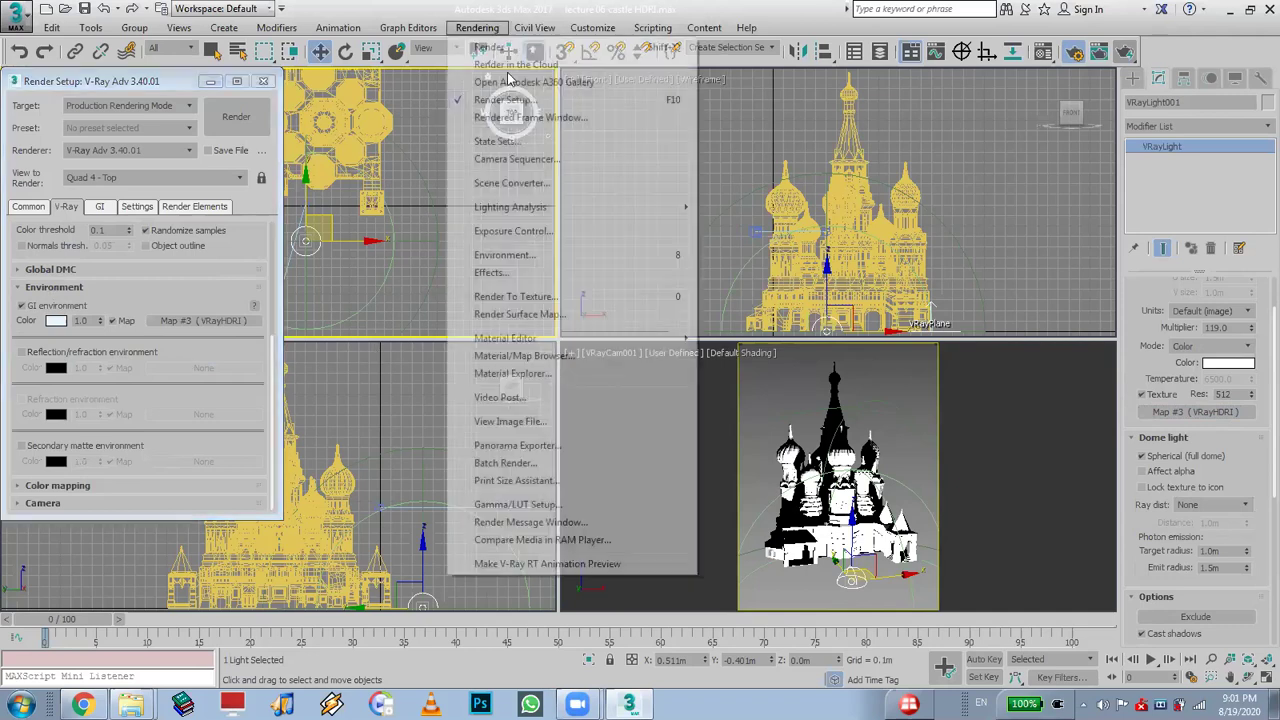
click(545, 257)
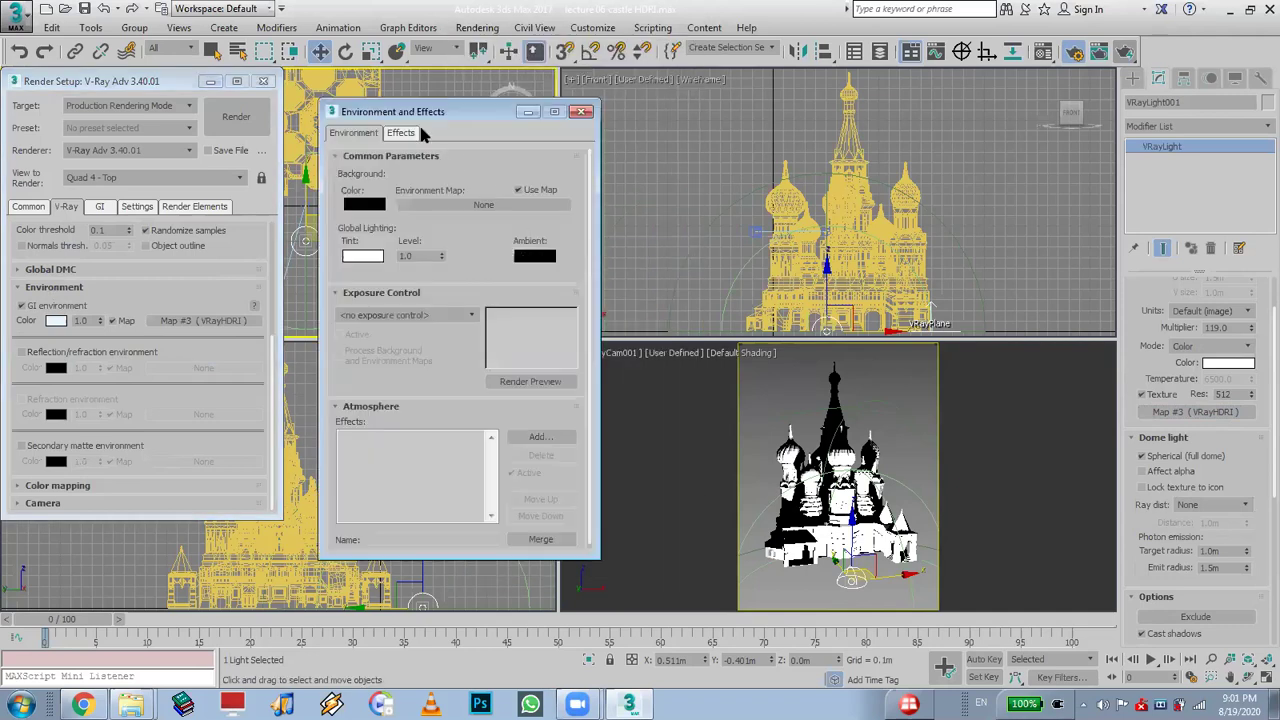
drag(413, 113, 381, 79)
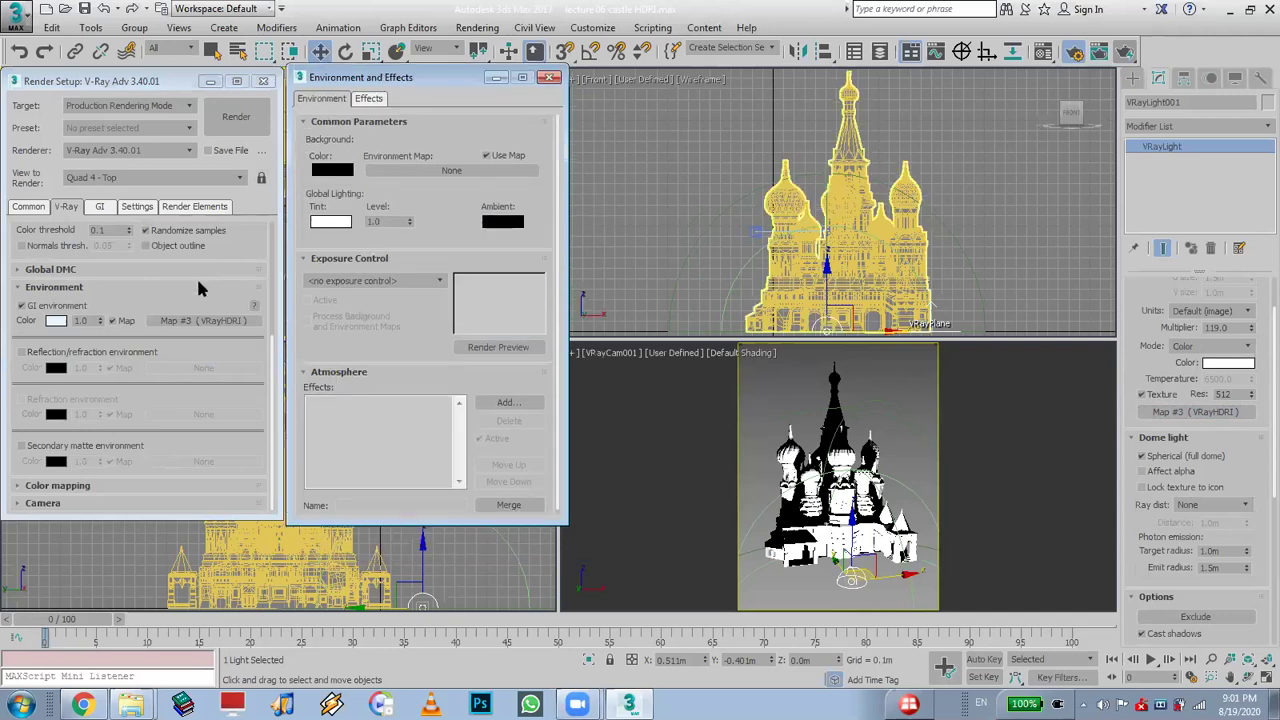
drag(205, 322, 432, 180)
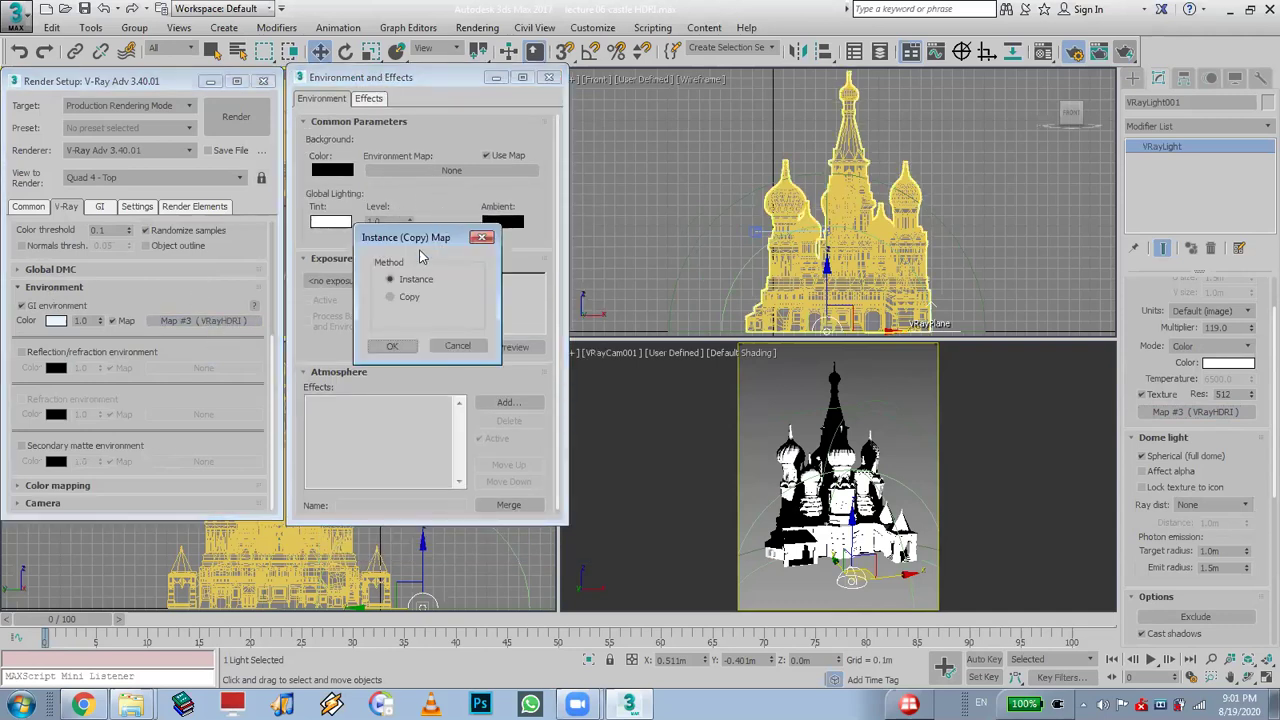
click(392, 347)
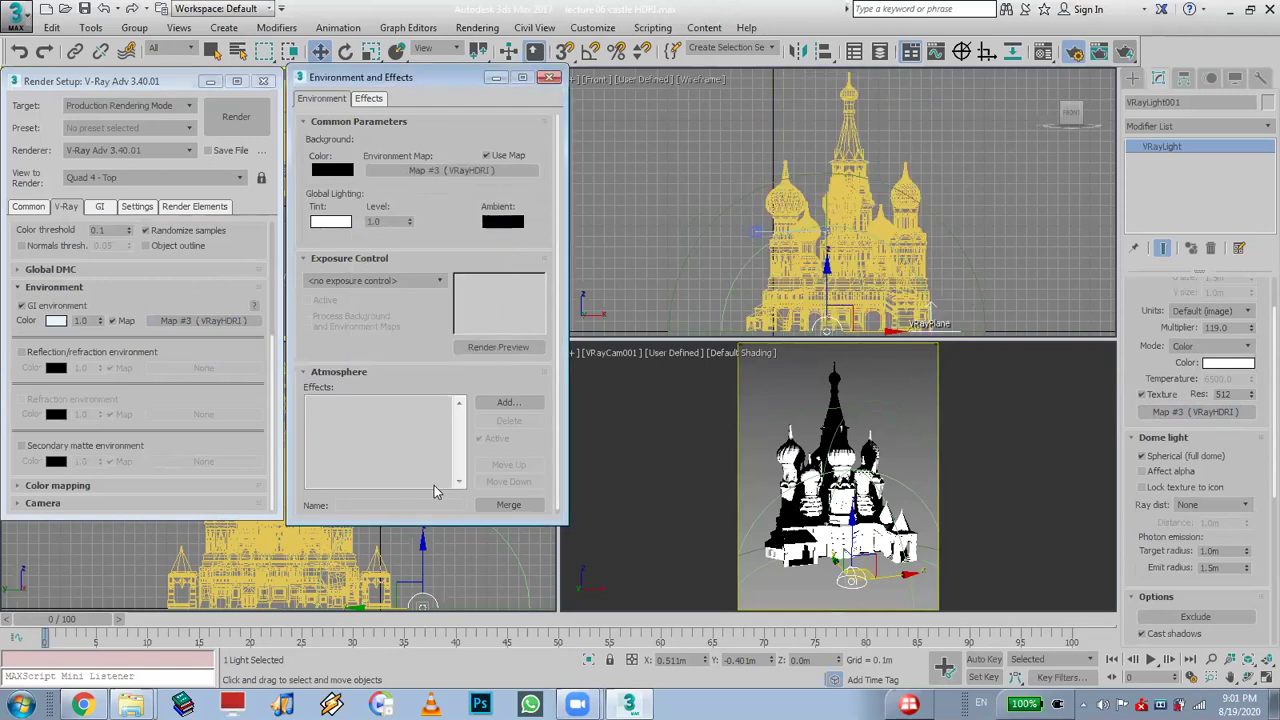
Copy the GI environment's VRayHDRI map into an empty sample slot of the compact Material Editor as an instance
click(1043, 51)
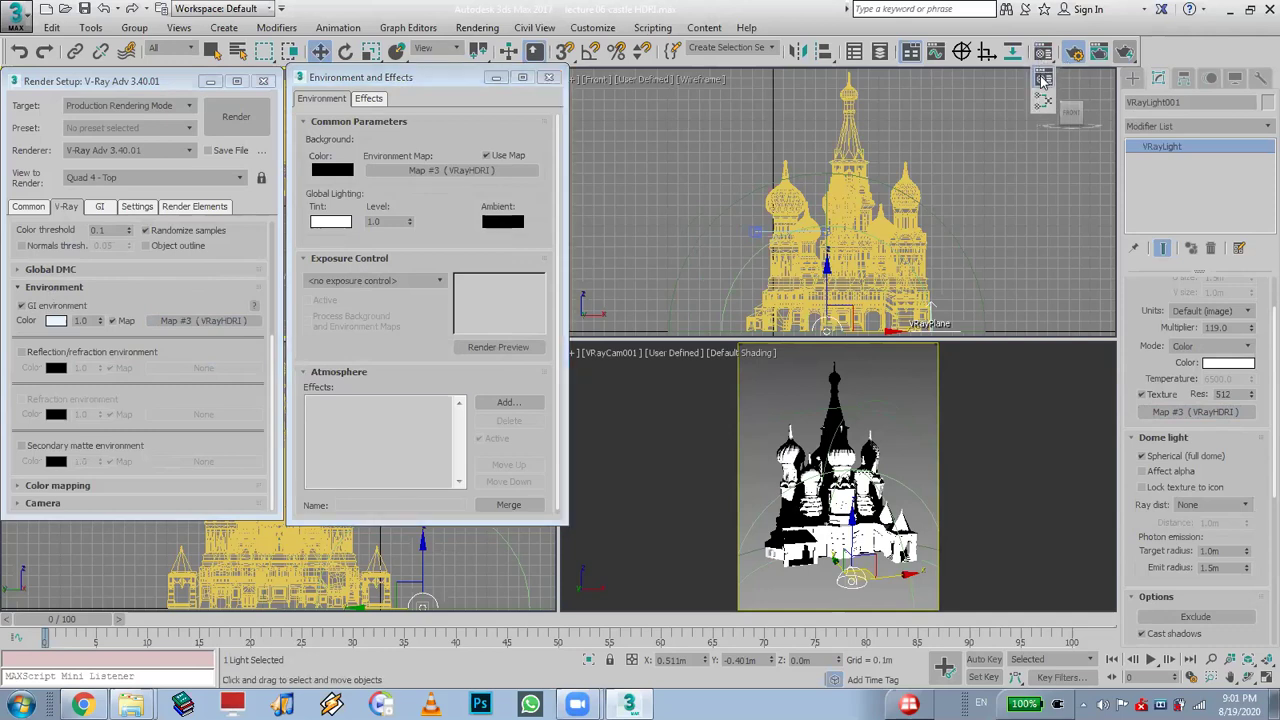
key(m)
drag(300, 62, 763, 87)
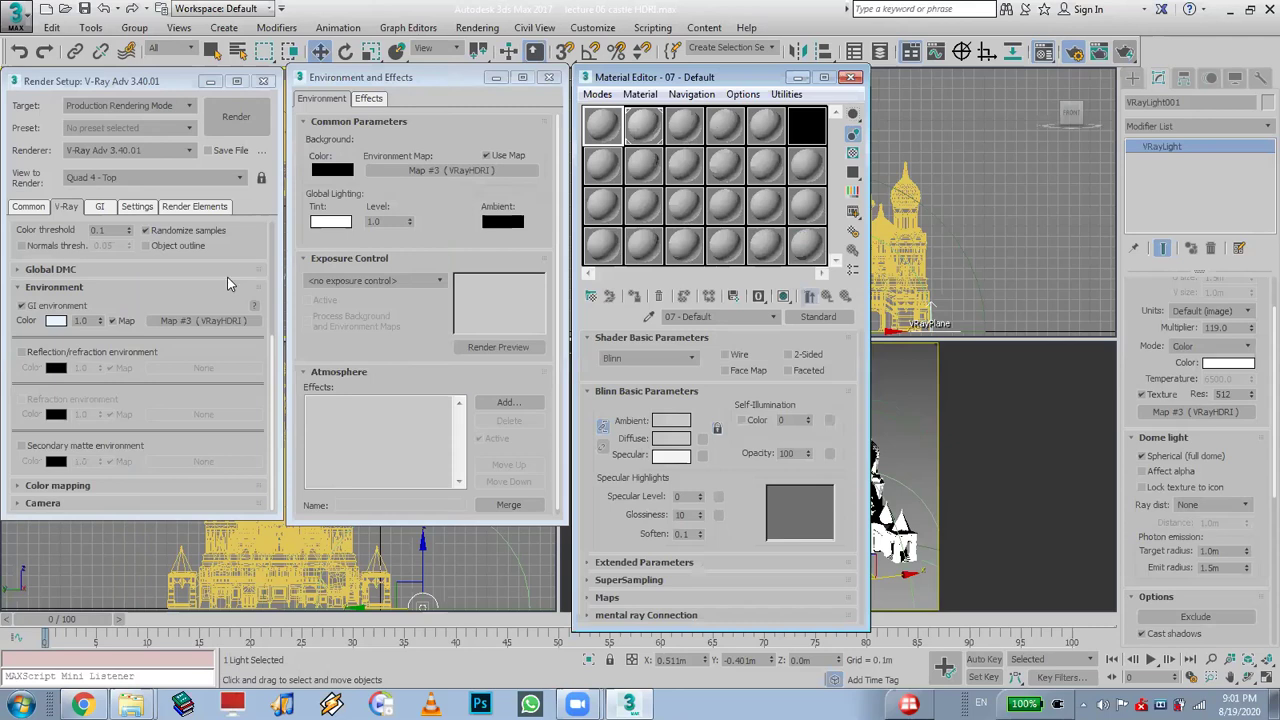
drag(218, 322, 642, 208)
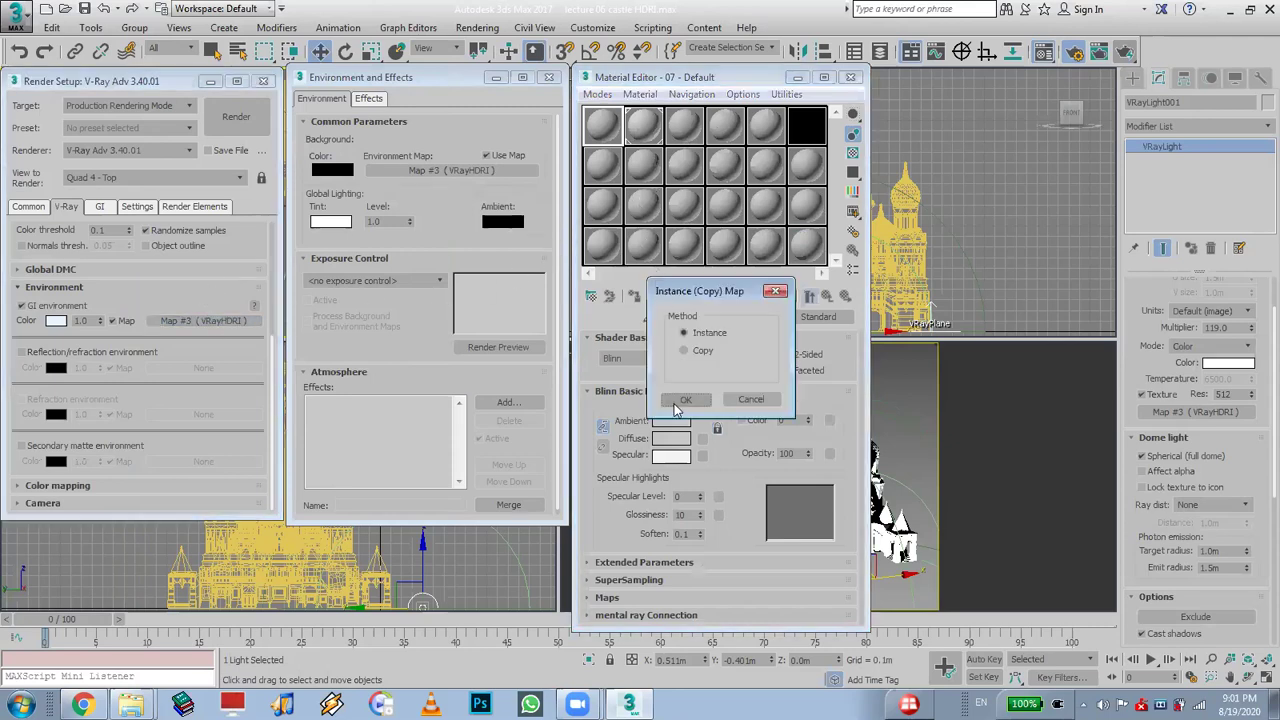
click(677, 405)
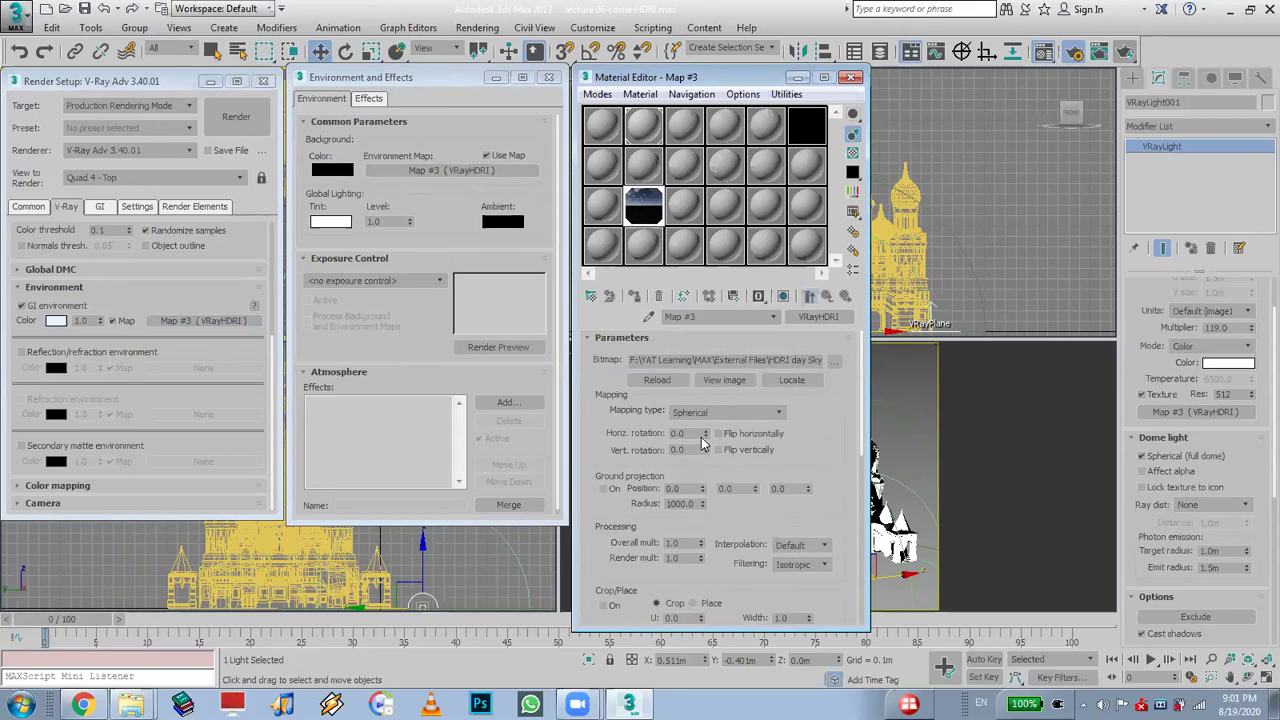
Enlarge the material samples to 3 X 2 windows and set the VRayHDRI map's horizontal rotation to -43
right_click(650, 207)
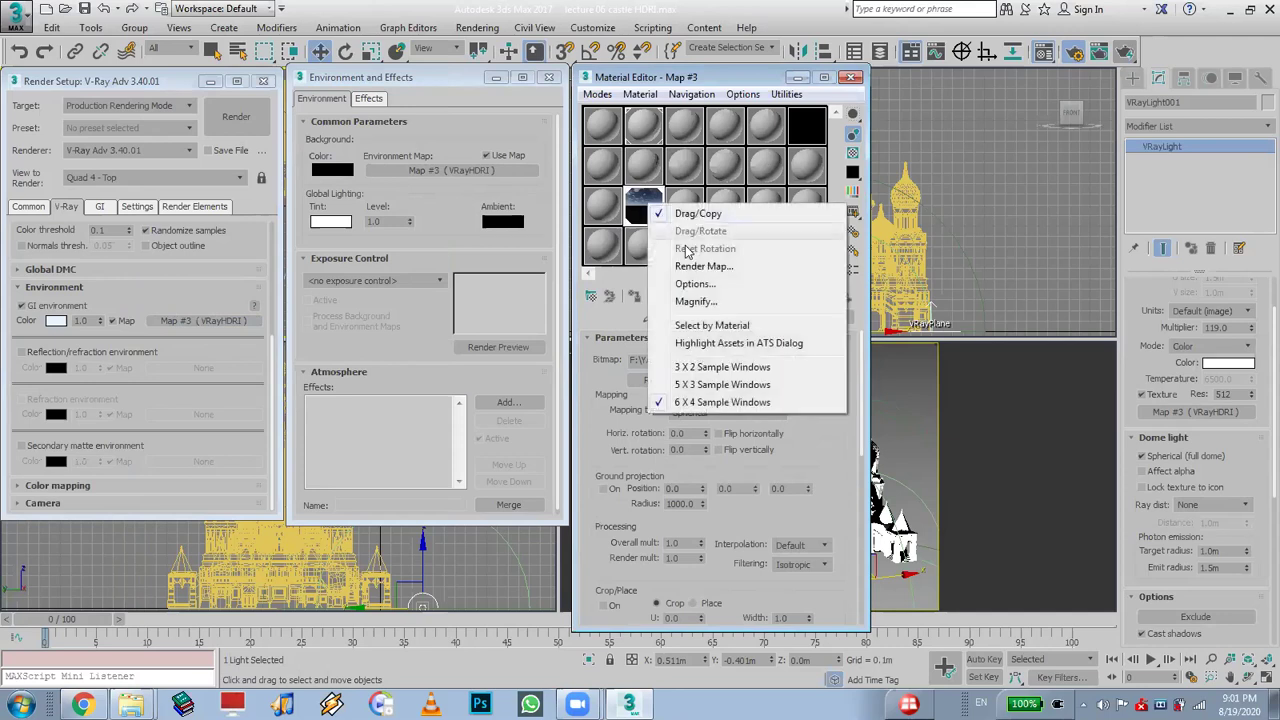
click(722, 368)
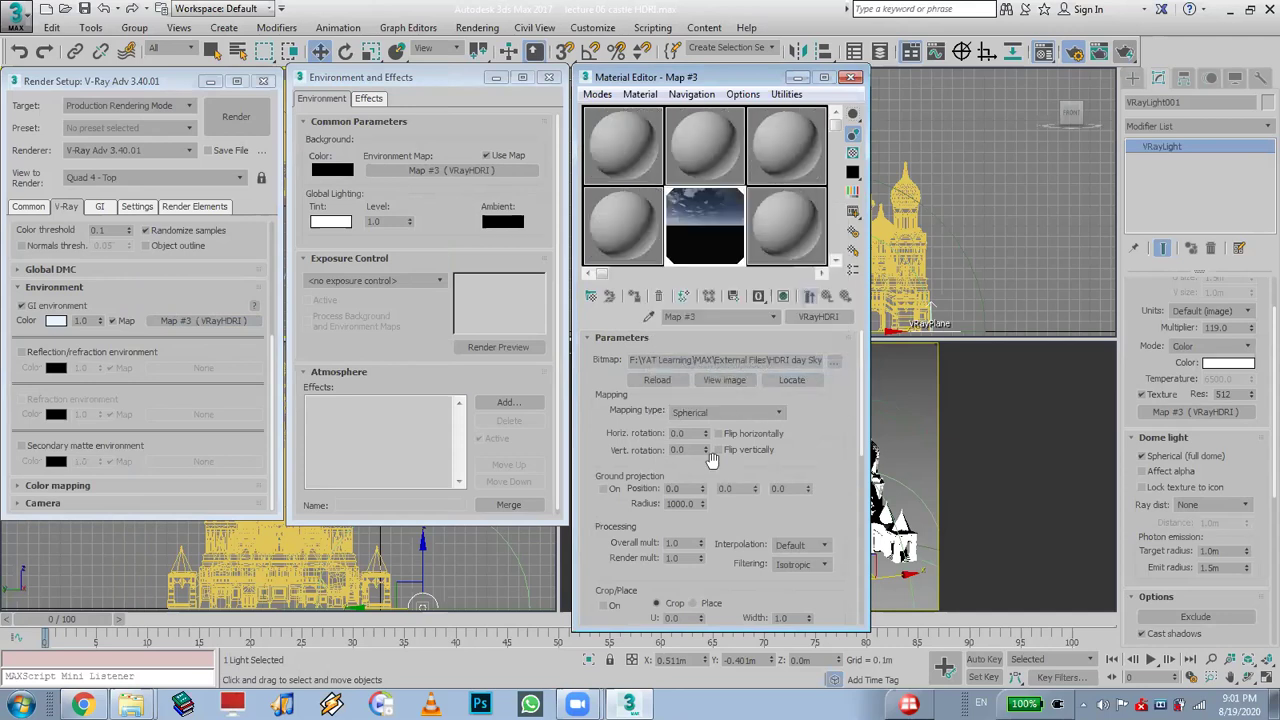
drag(706, 436, 706, 444)
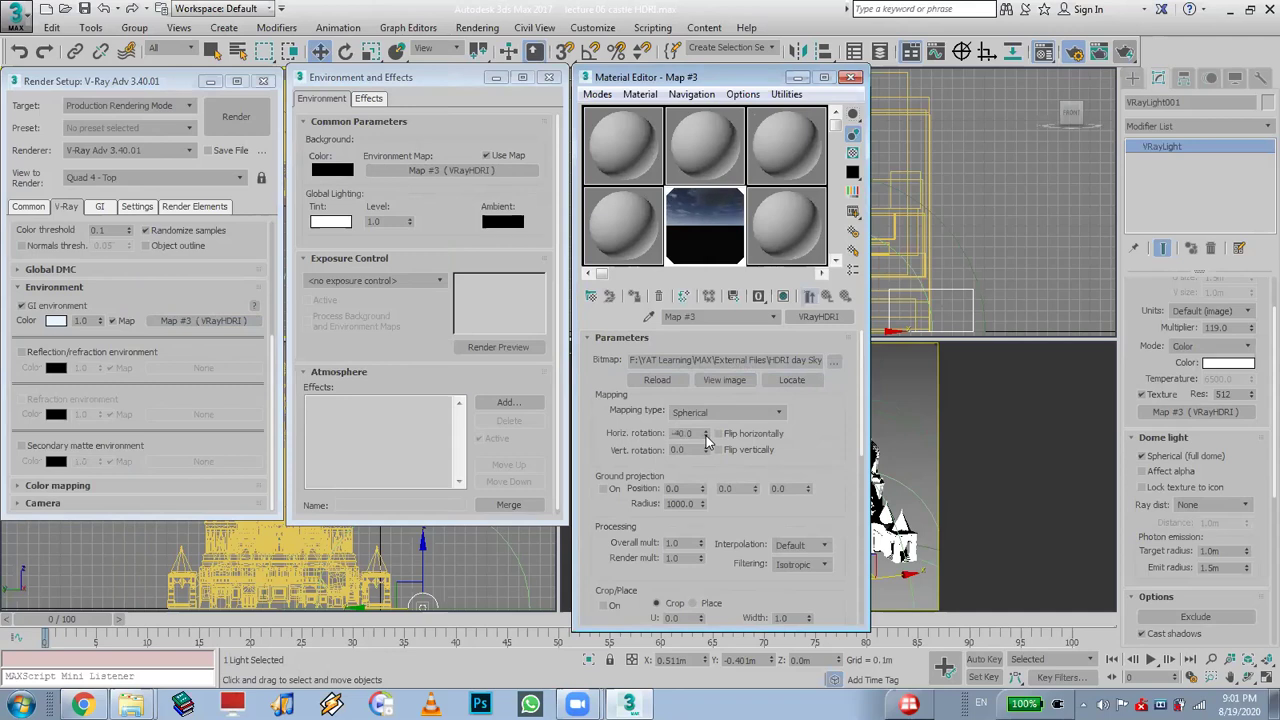
click(705, 437)
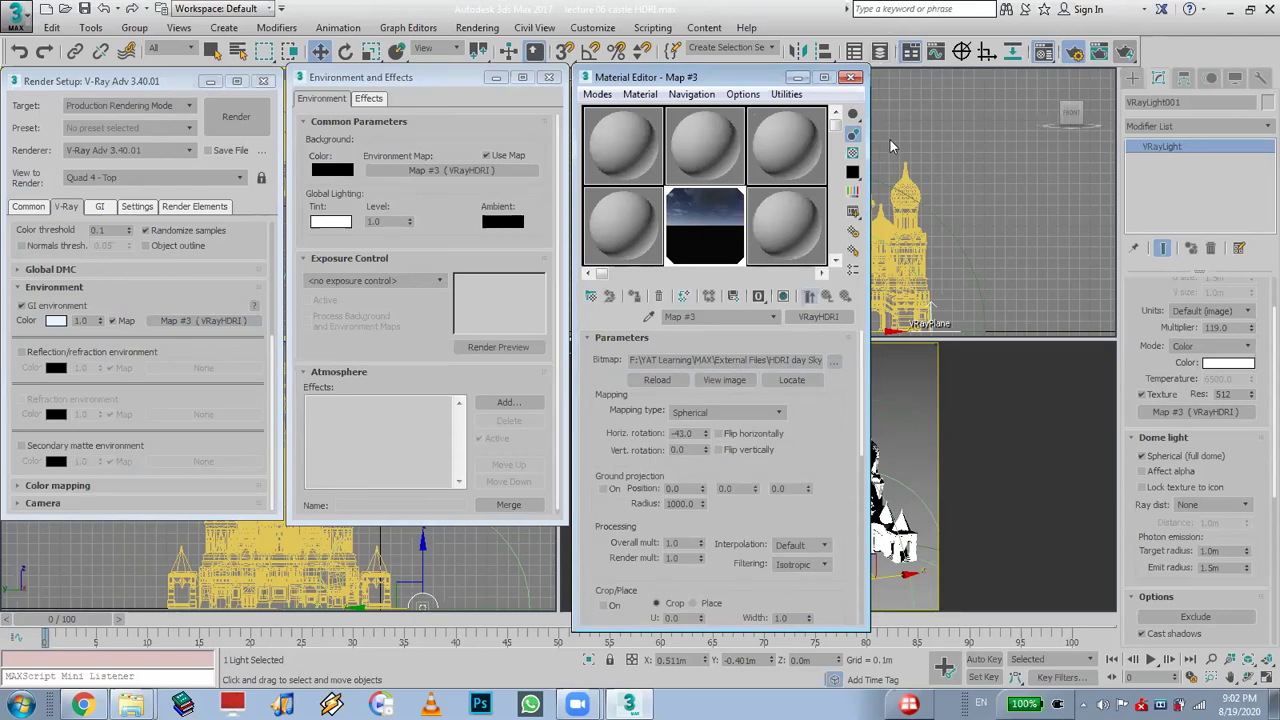
Display the environment background in the VRayCam001 viewport and close the Material Editor, Environment and Effects, and Render Setup windows
middle_click(926, 398)
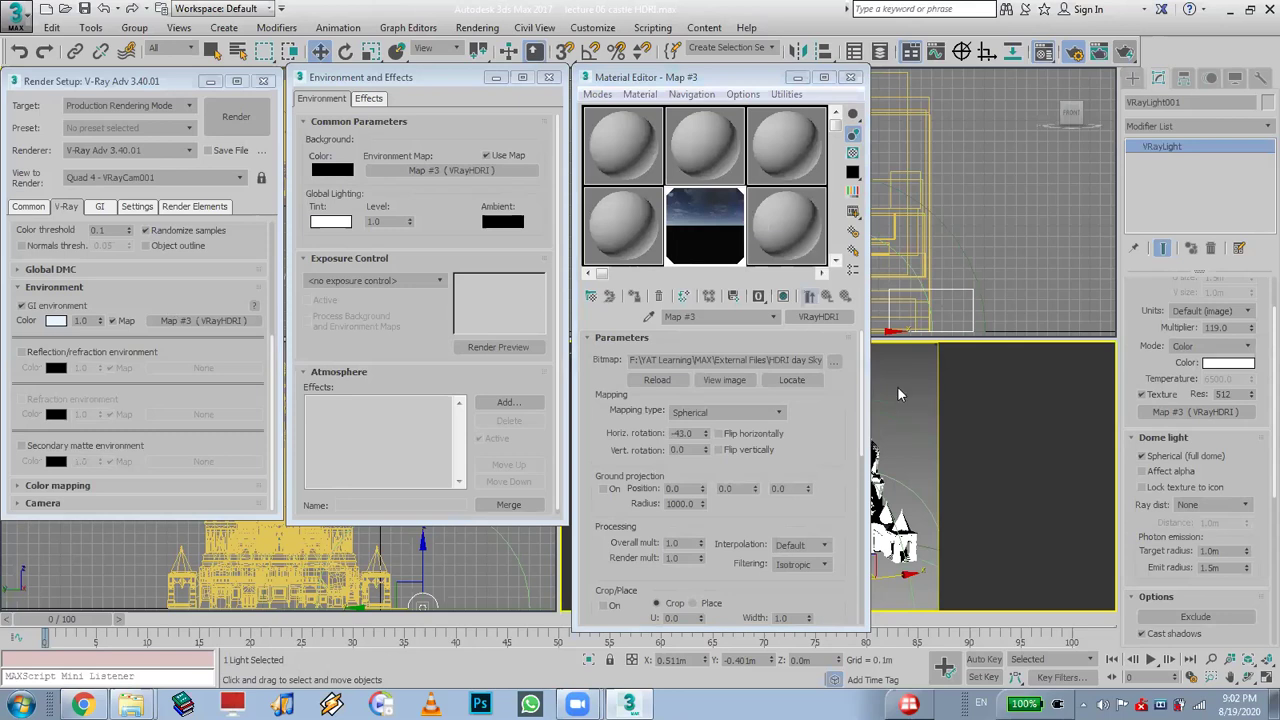
click(193, 29)
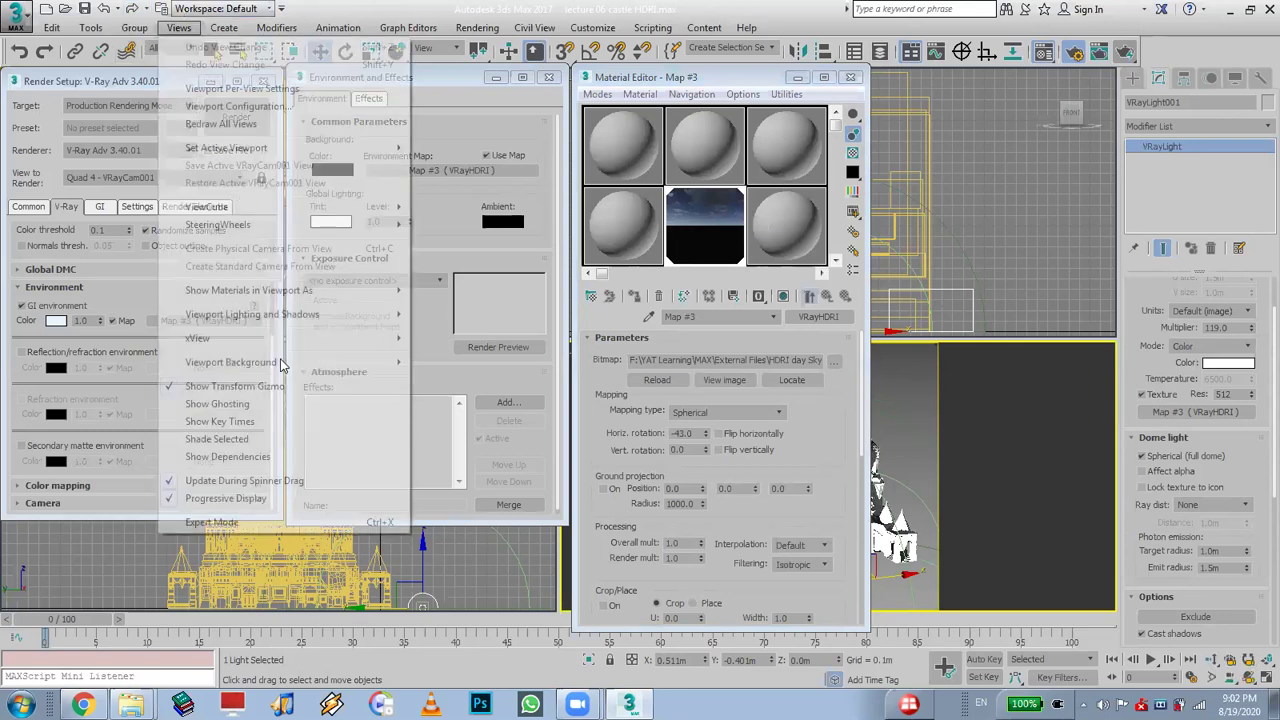
mouse_move(281, 364)
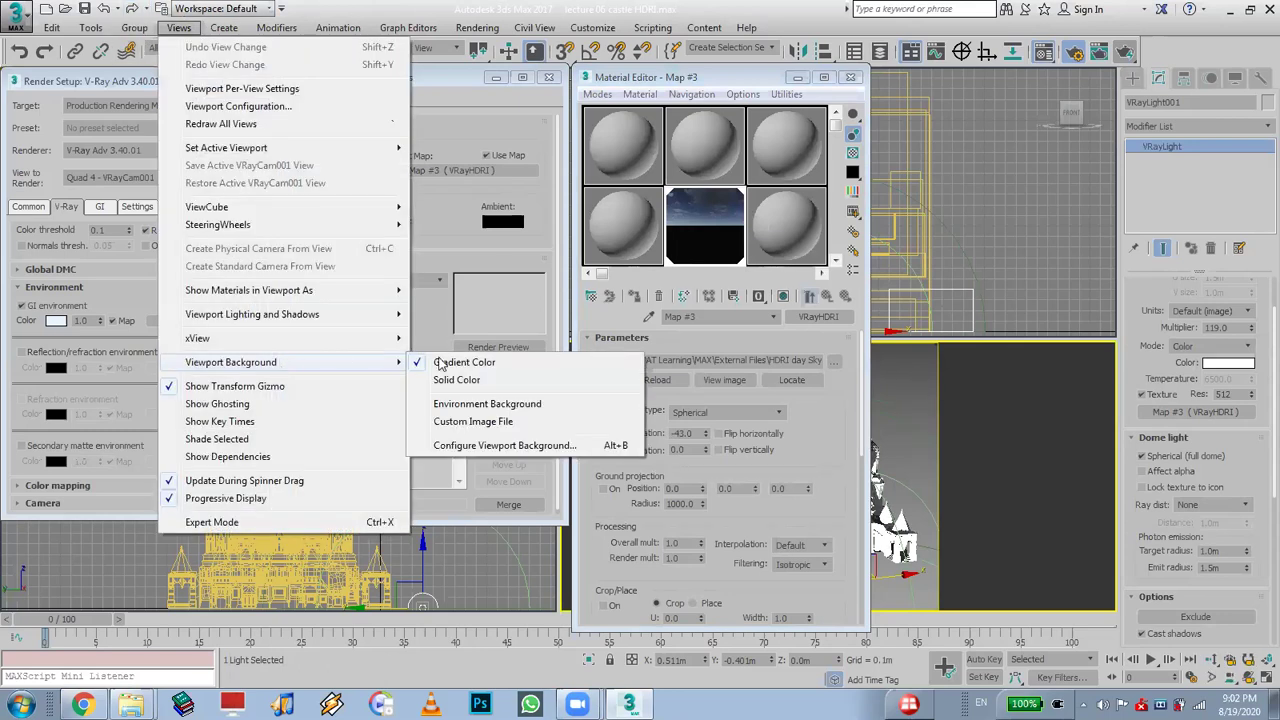
click(531, 408)
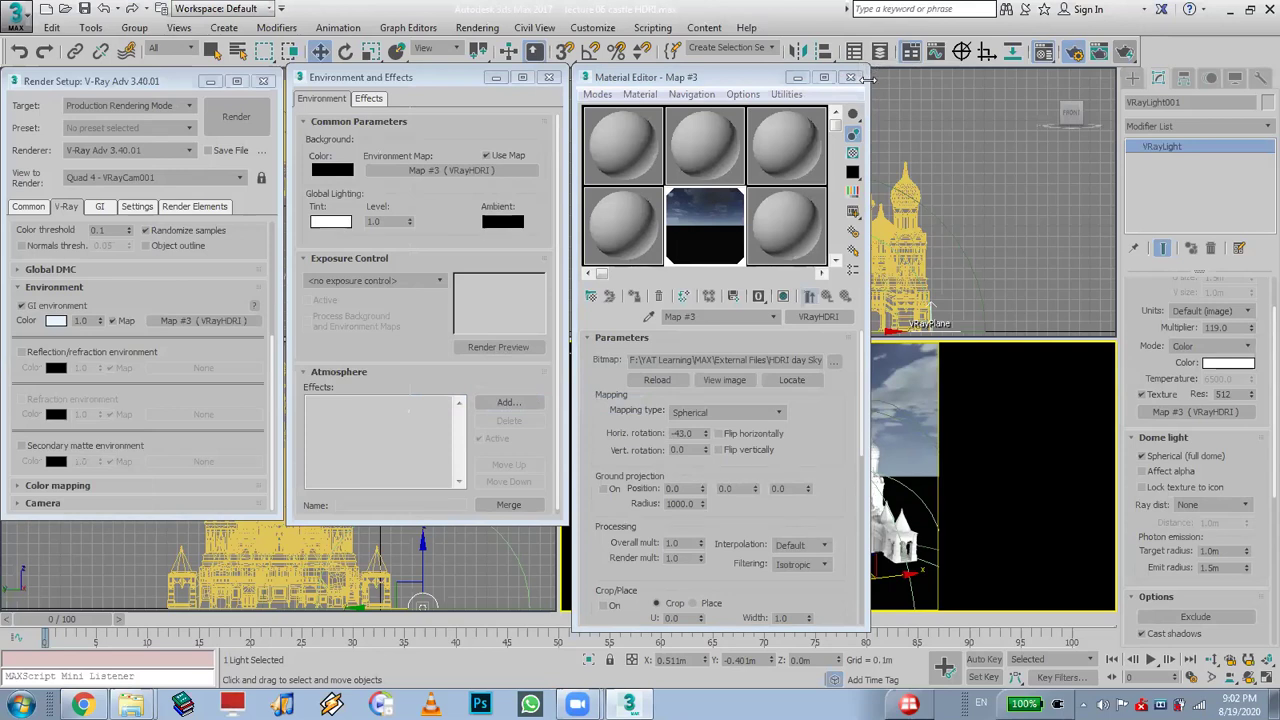
click(850, 77)
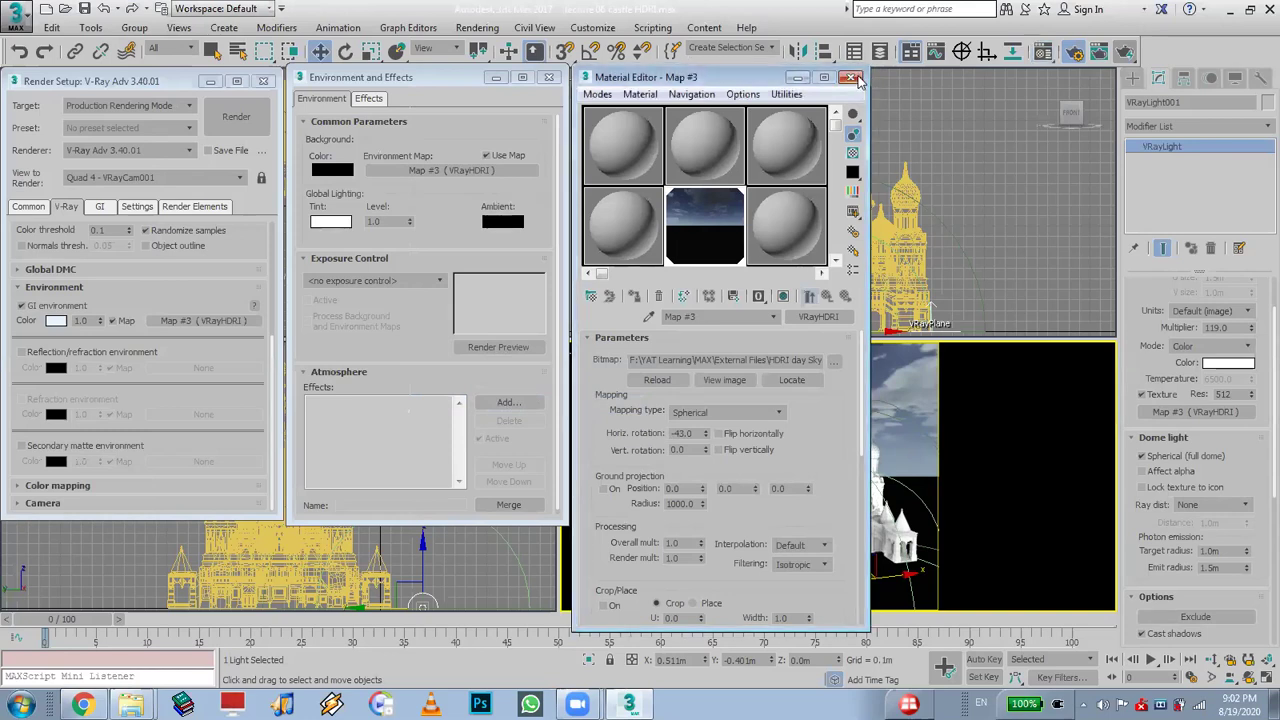
click(550, 78)
click(263, 80)
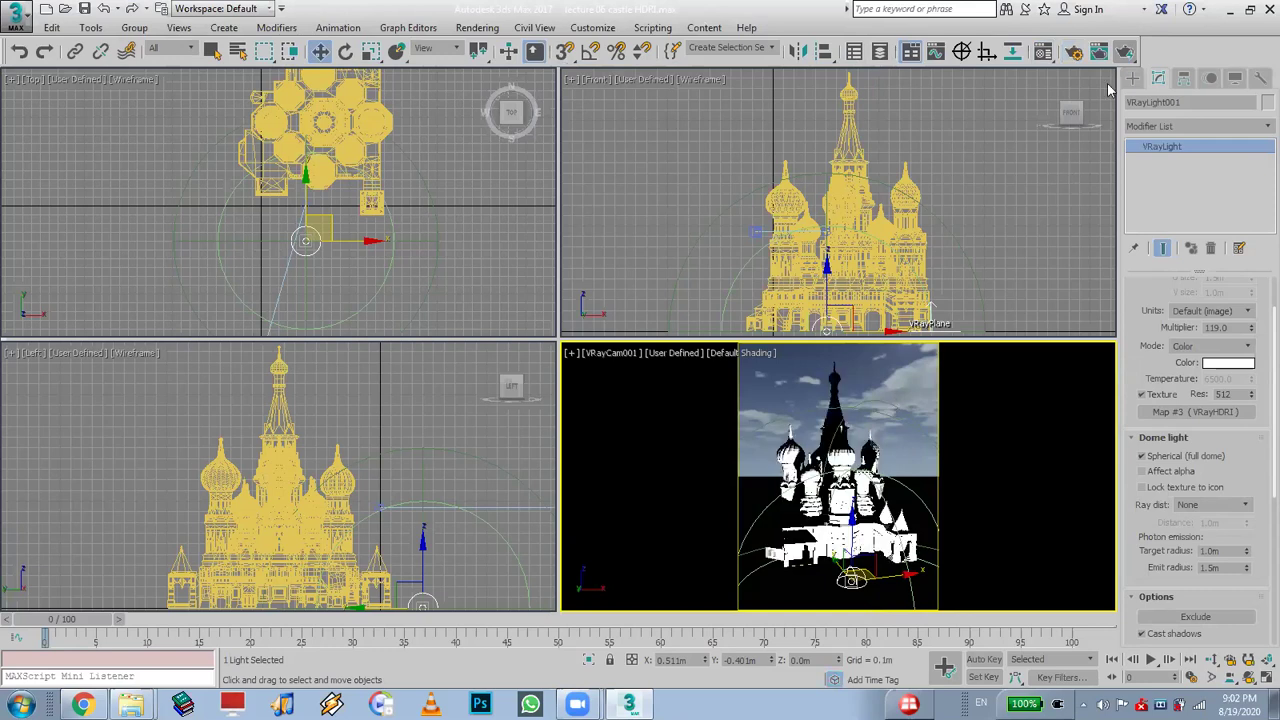
Render the VRayCam001 view and inspect the castle's domes and sky up close in the frame buffer
click(1124, 53)
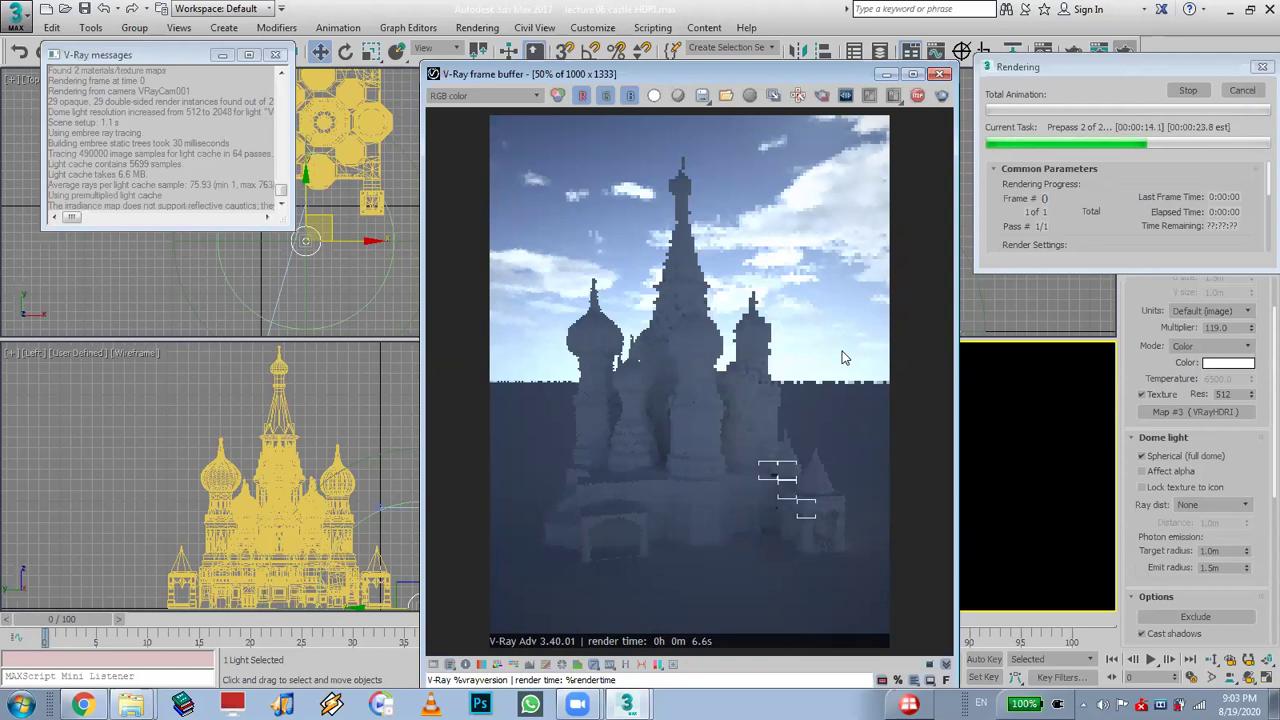
scroll(843, 357, up, 2)
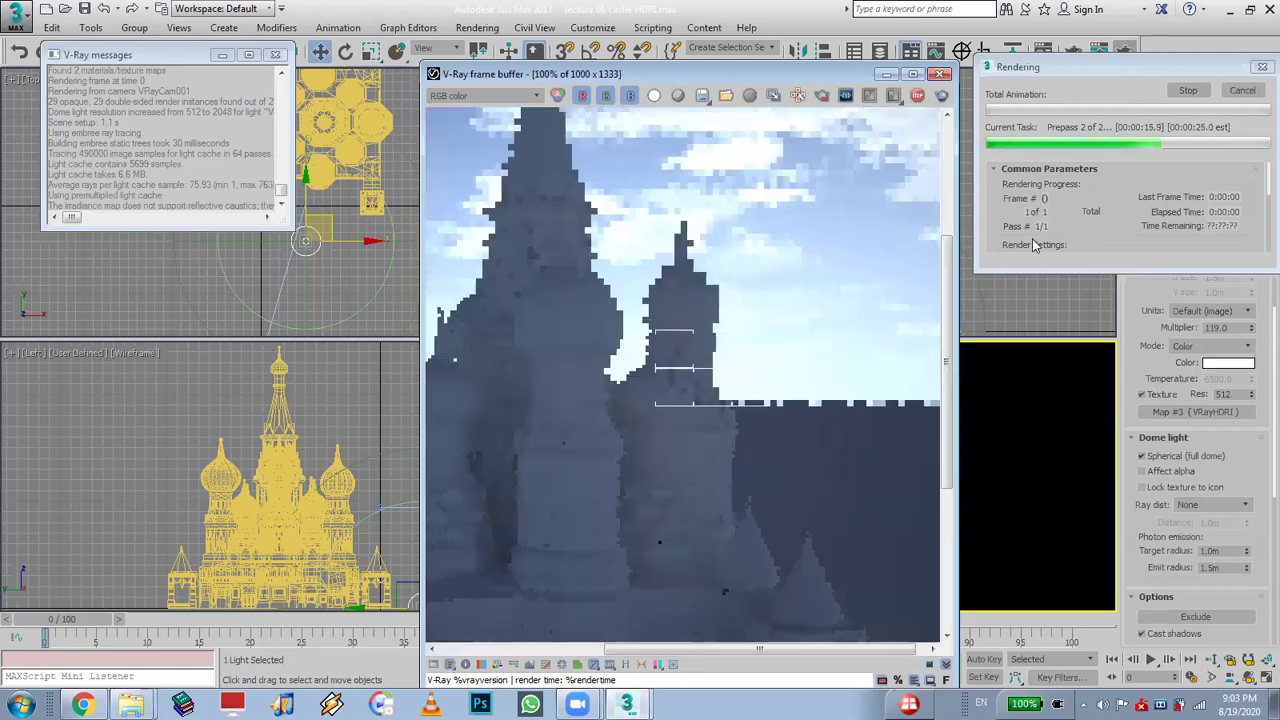
scroll(820, 356, down, 1)
scroll(558, 304, down, 5)
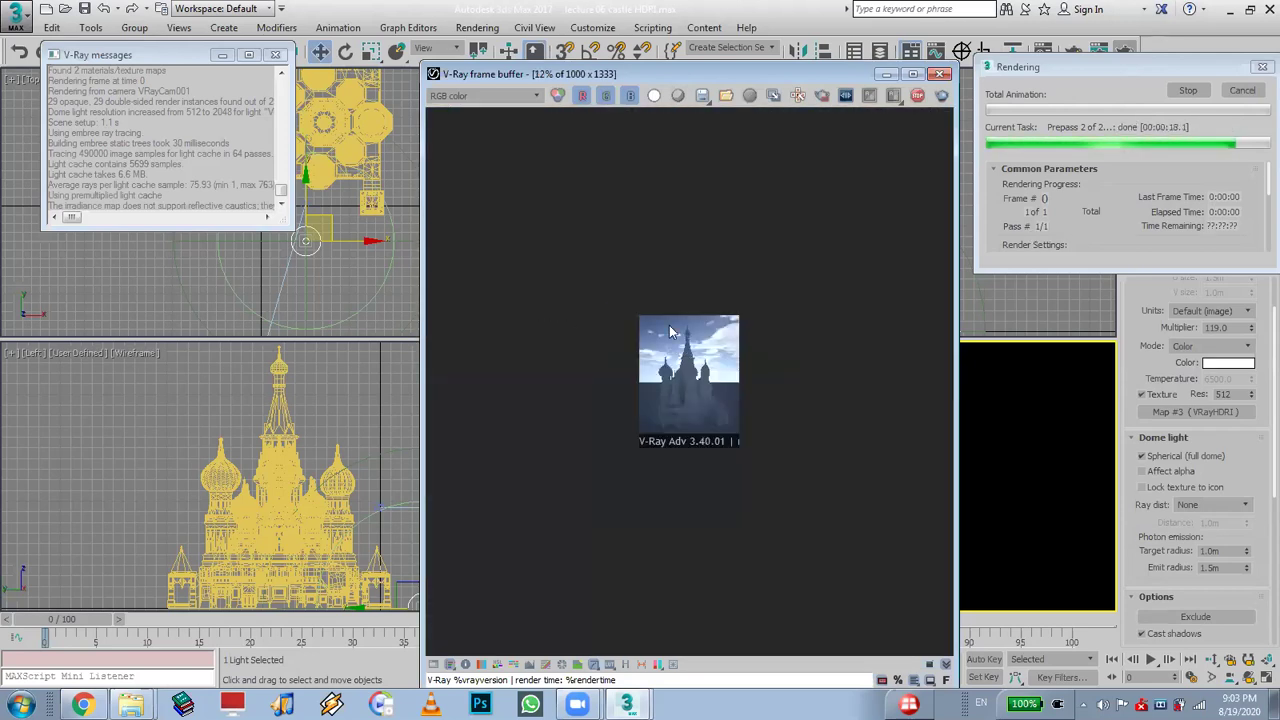
scroll(663, 347, up, 5)
middle_drag(576, 332, 690, 330)
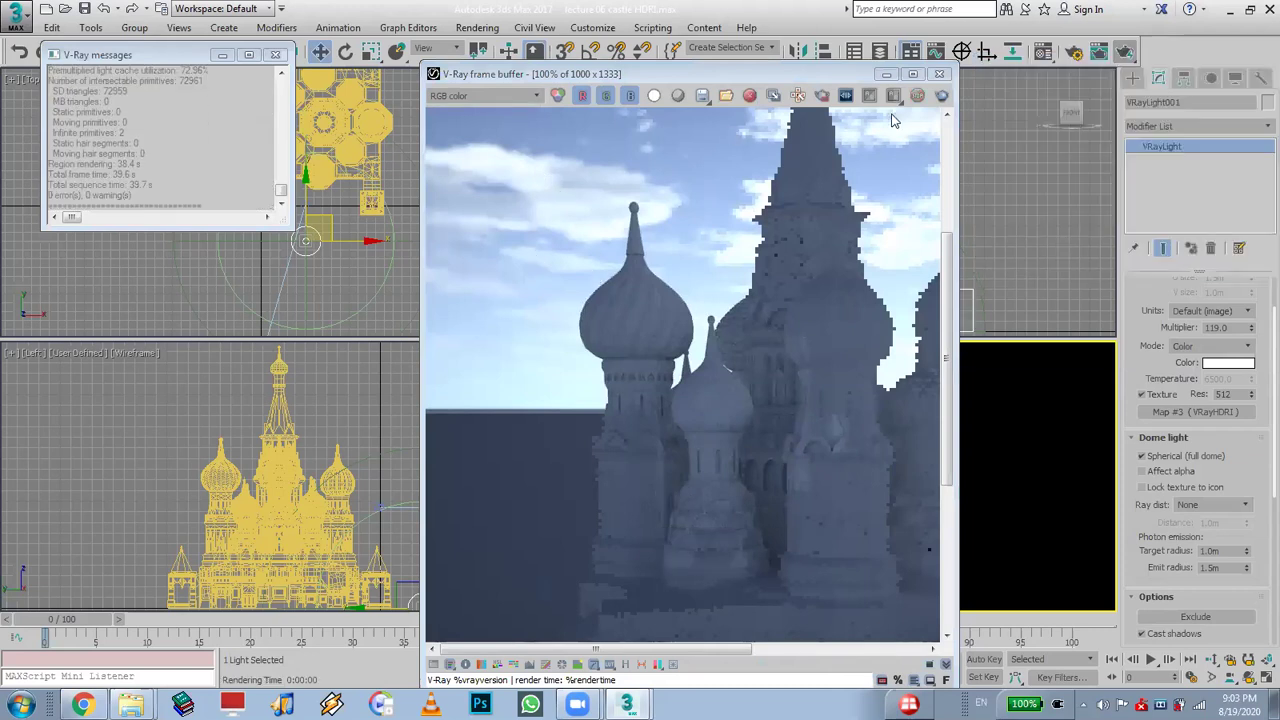
Define a render region around the castle's two smaller domed towers and render only that region
click(822, 95)
drag(530, 177, 759, 503)
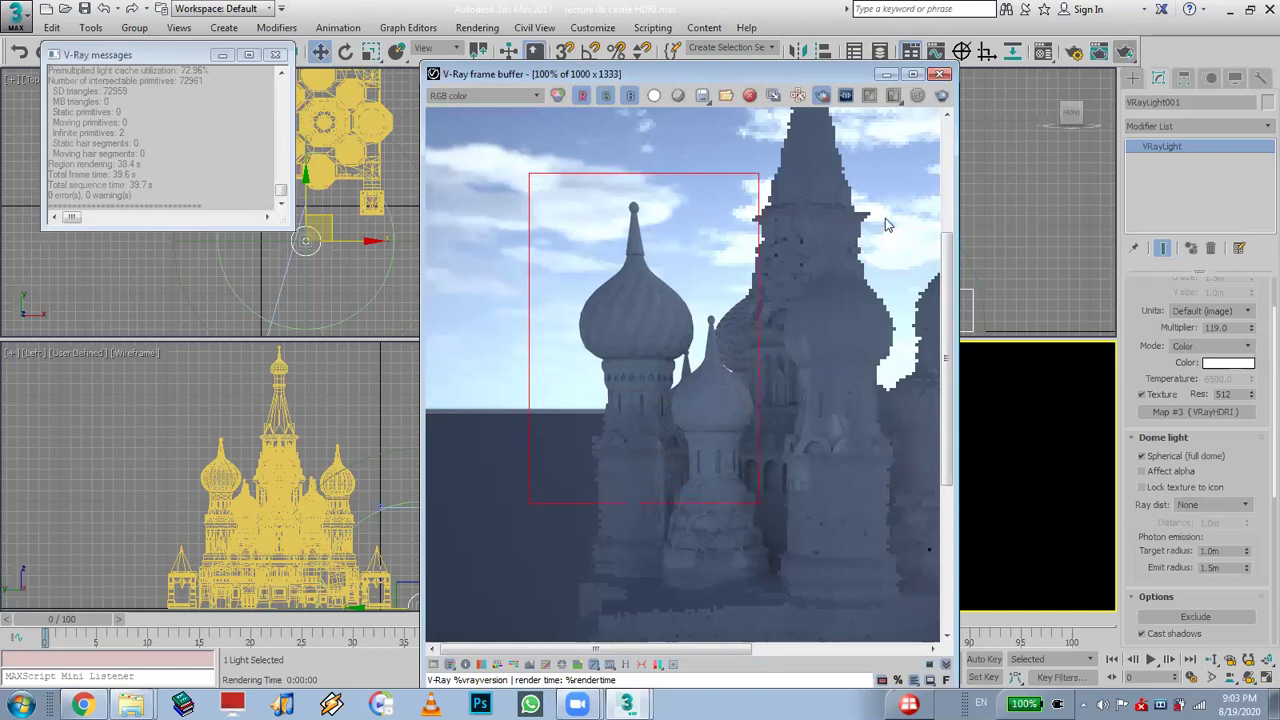
click(940, 95)
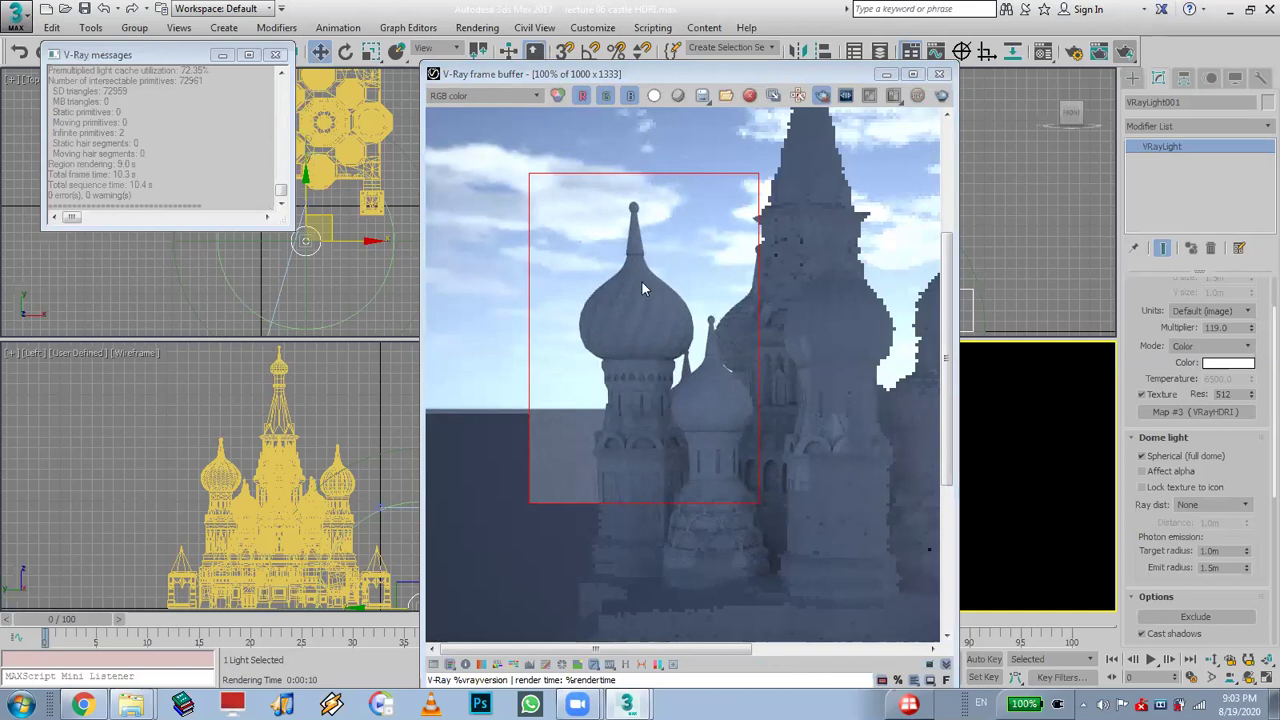
Try to save the region render to the V-Ray render history, and close the frame buffer and messages windows
drag(795, 81, 797, 33)
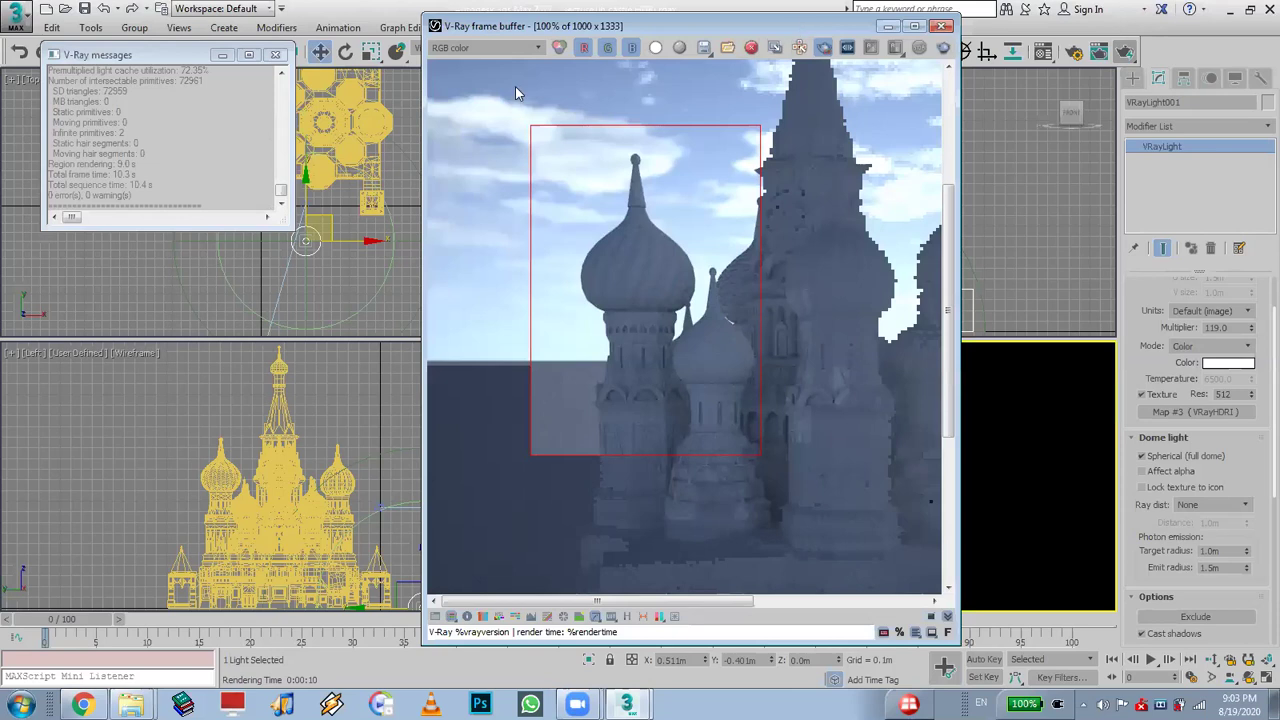
click(627, 616)
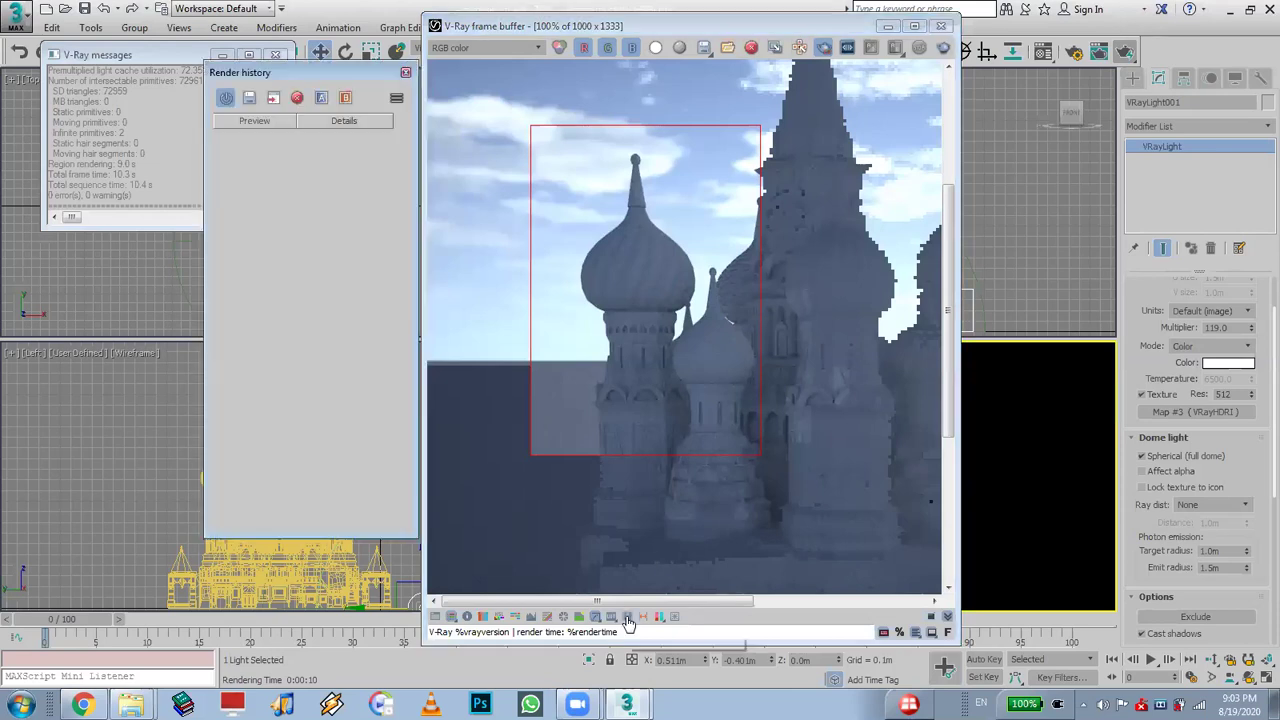
click(255, 107)
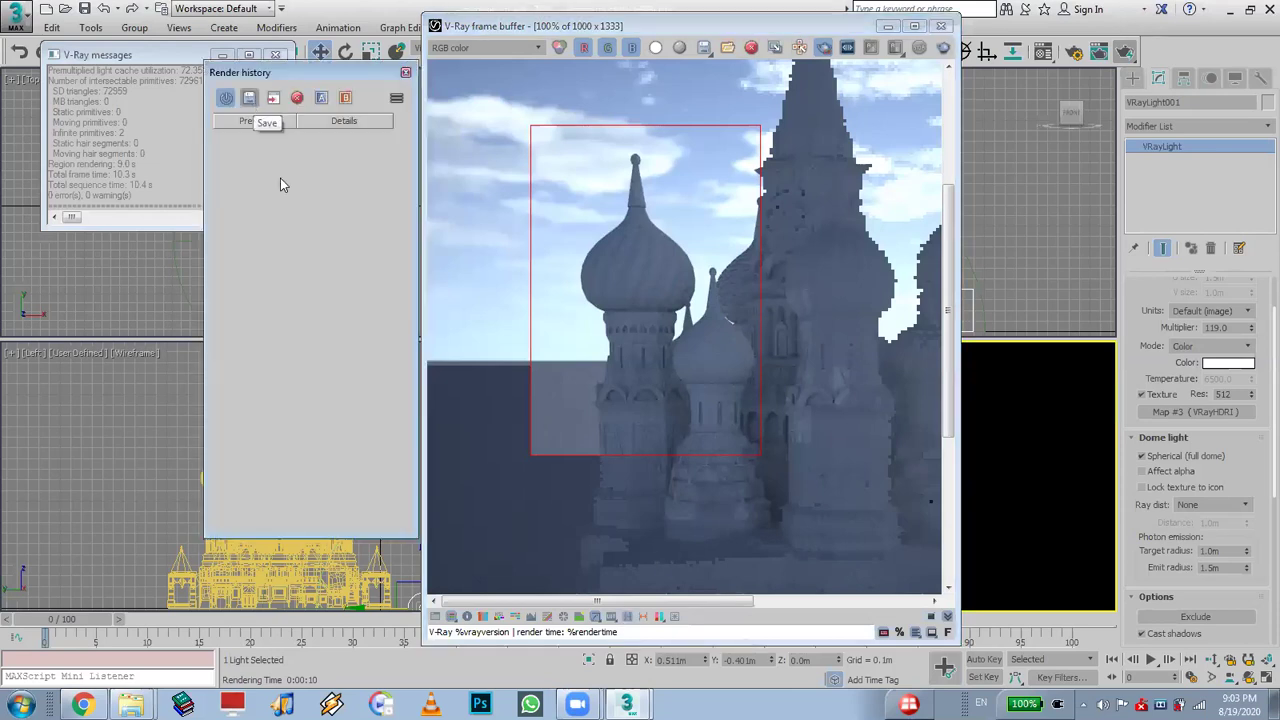
click(942, 26)
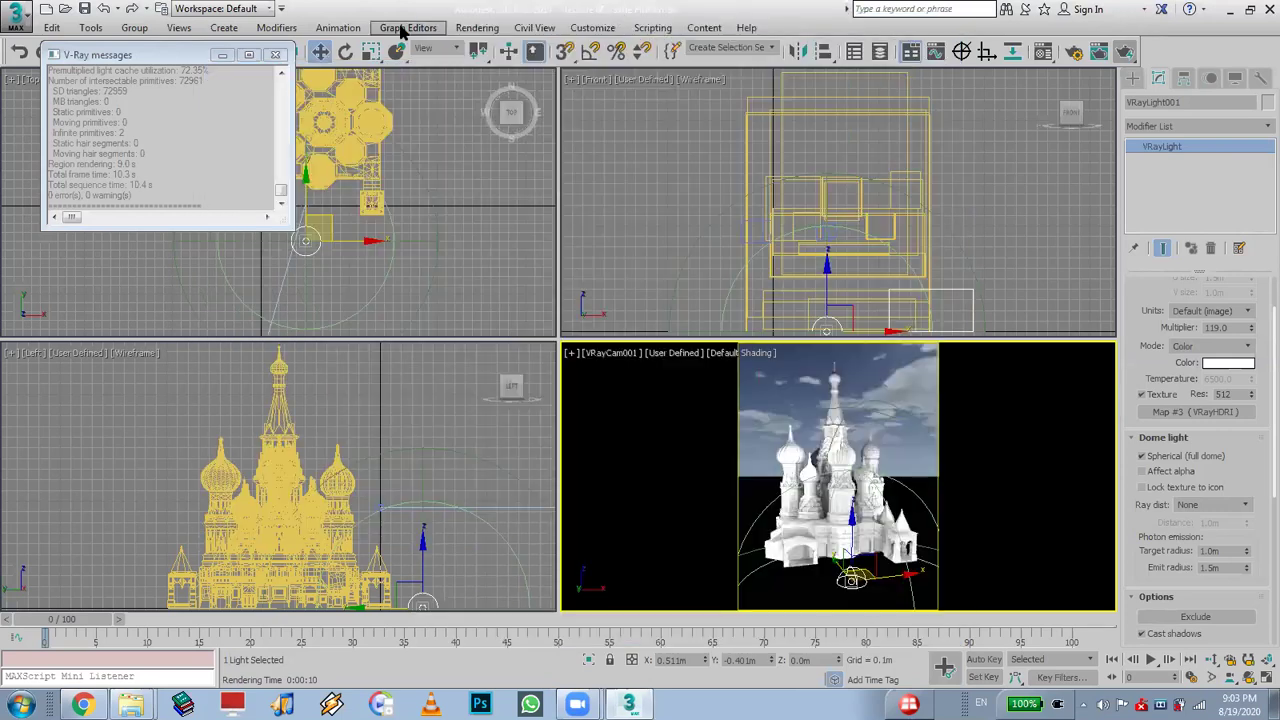
click(277, 54)
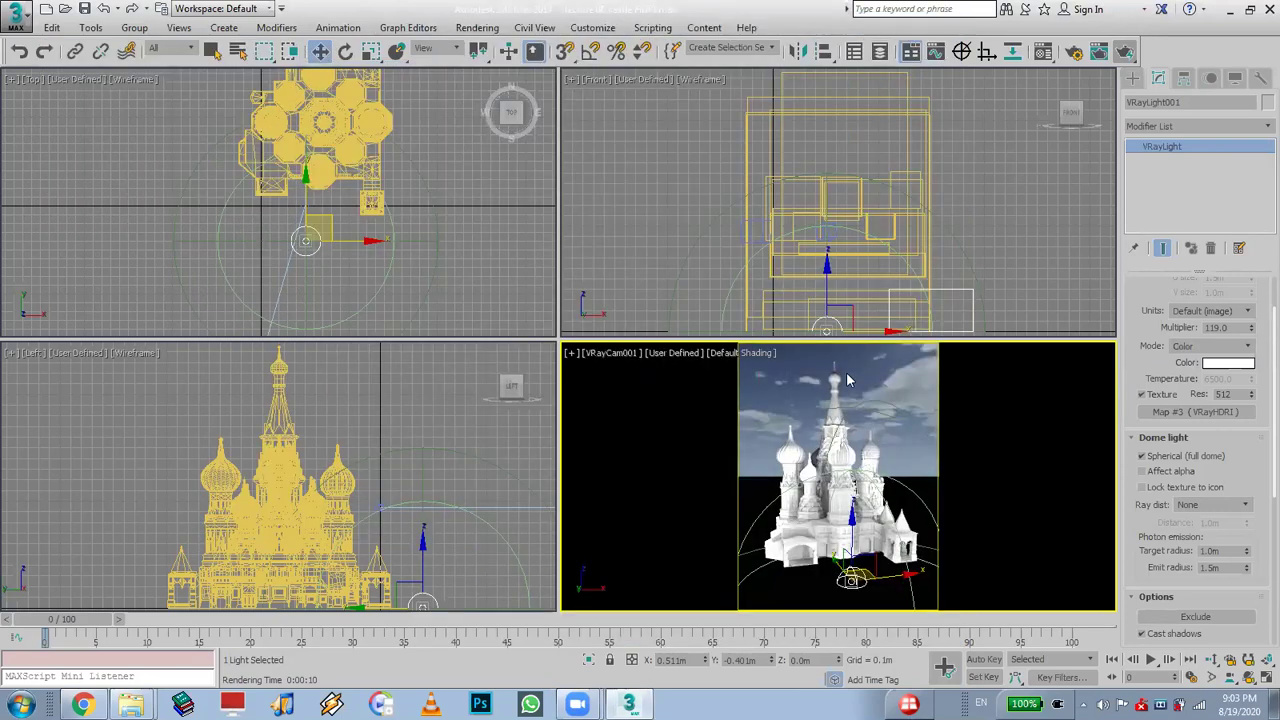
Select the dome light in the camera view and clear its texture map
click(1036, 430)
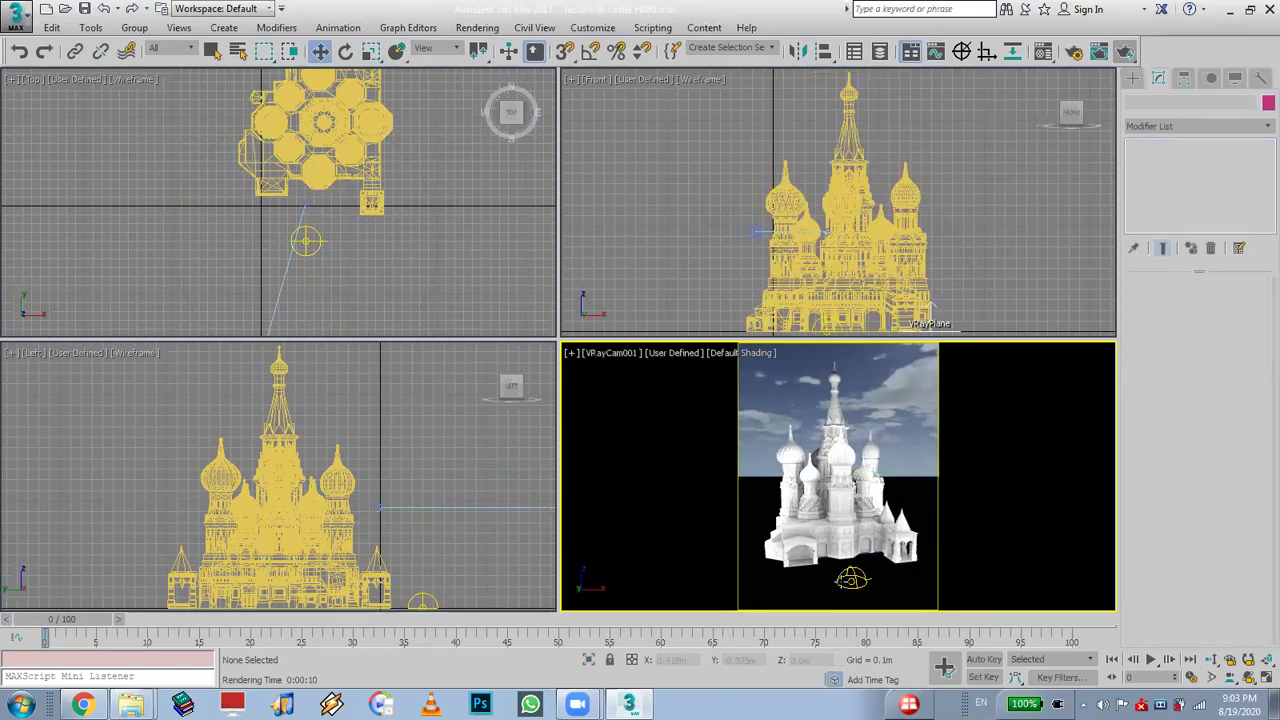
click(846, 580)
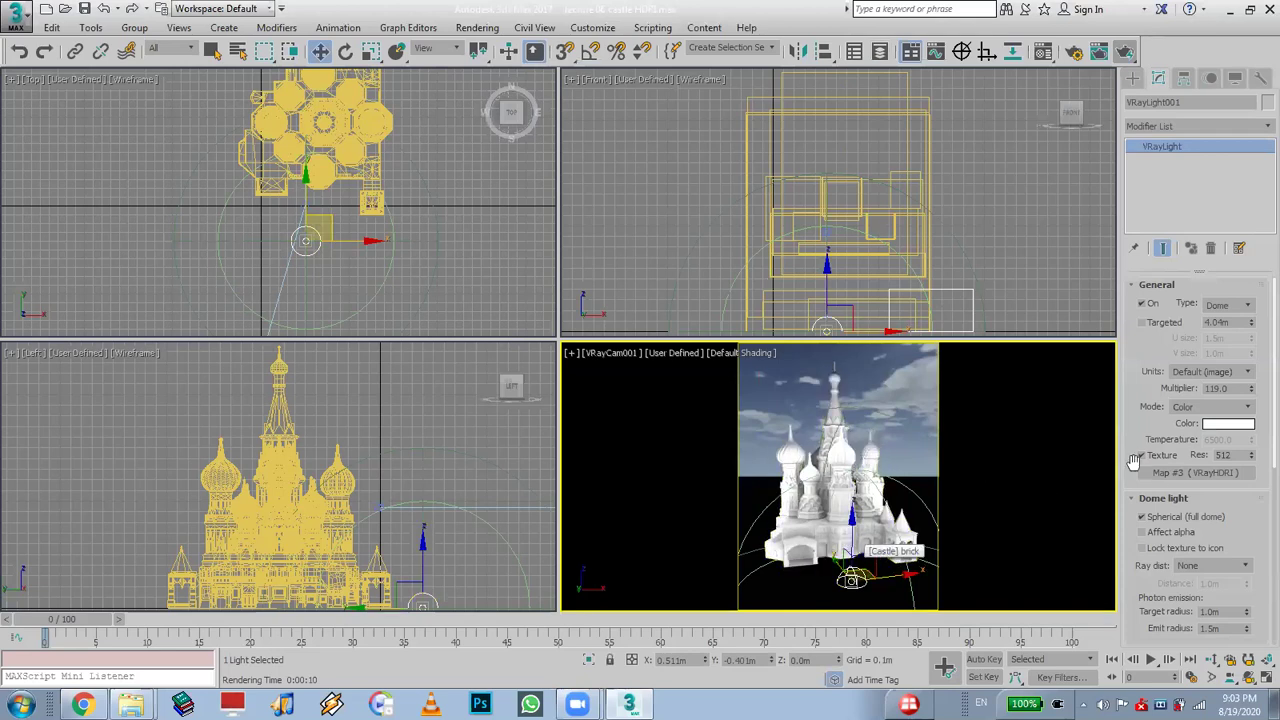
right_click(1178, 478)
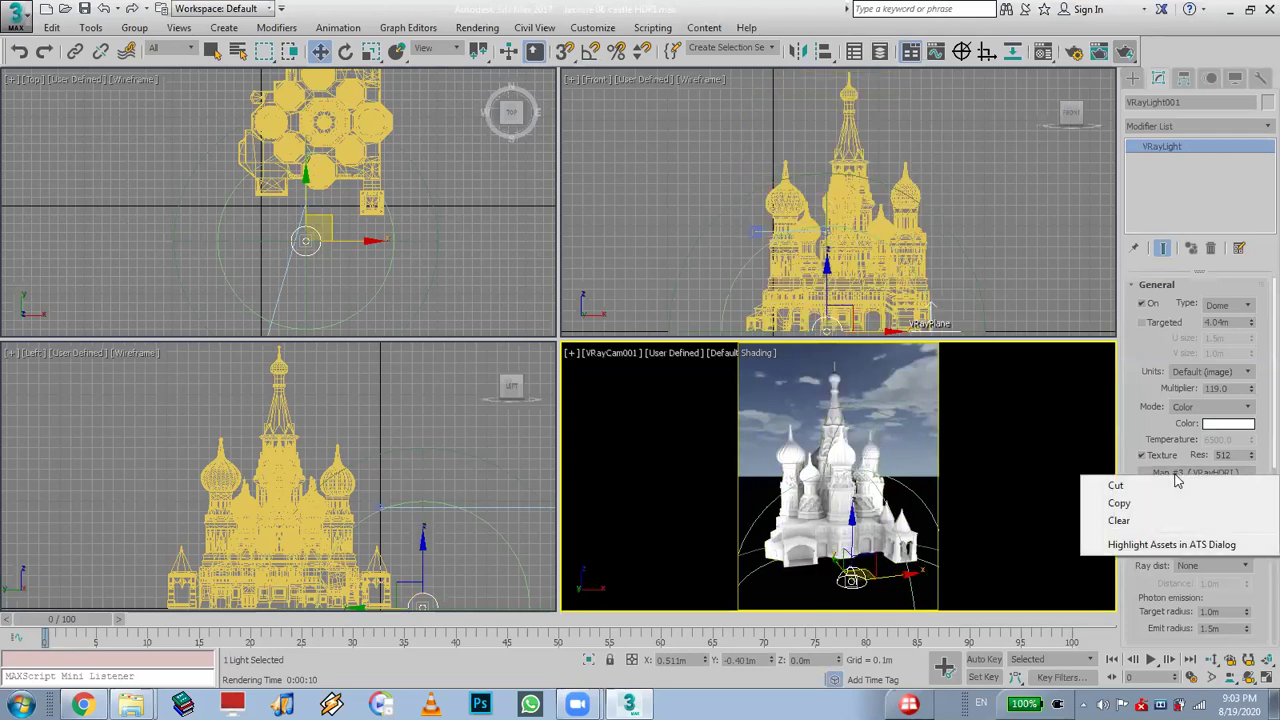
click(1188, 524)
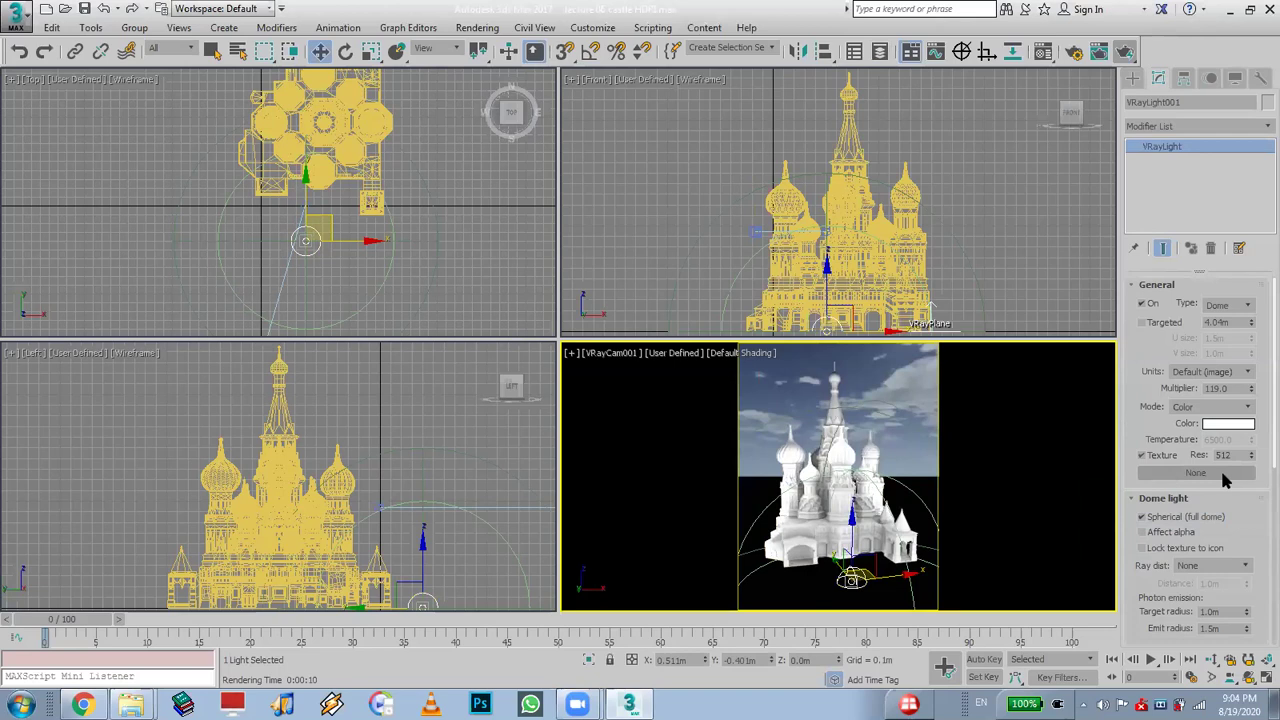
Assign a new VRayHDRI map to the dome light's texture and load HDRI night Sky.hdr into it
click(1222, 474)
double_click(555, 440)
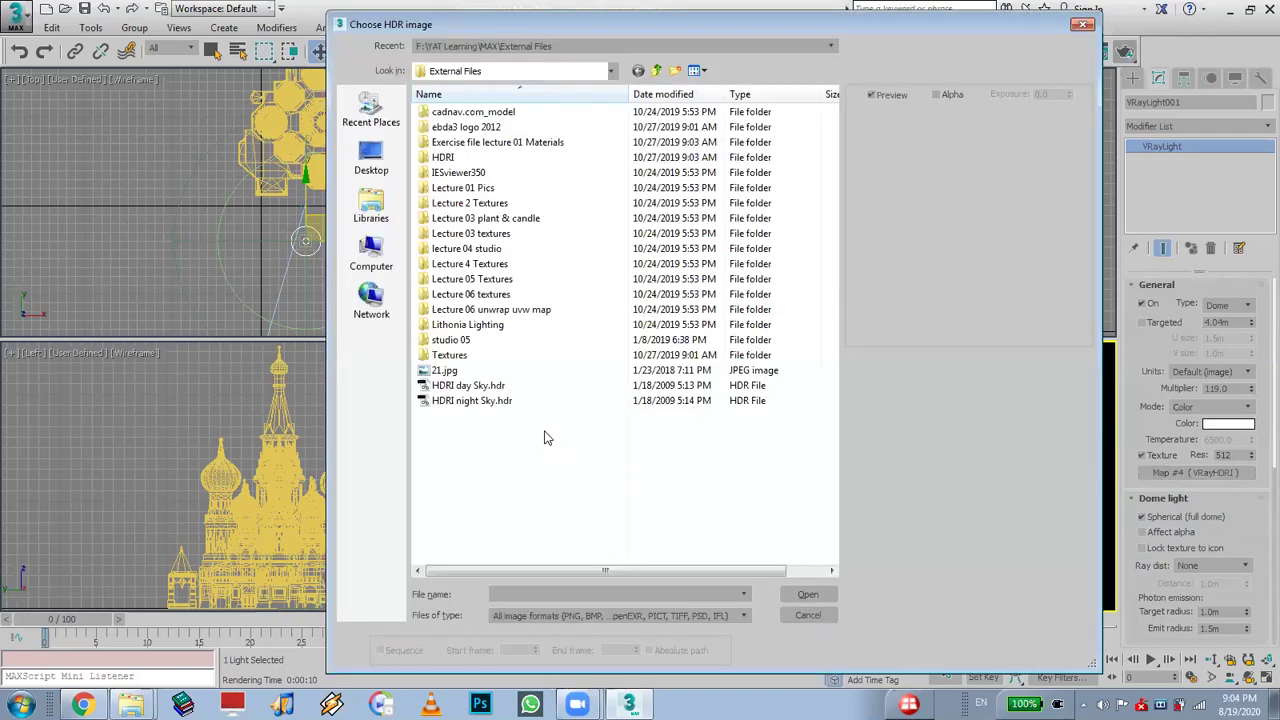
click(493, 403)
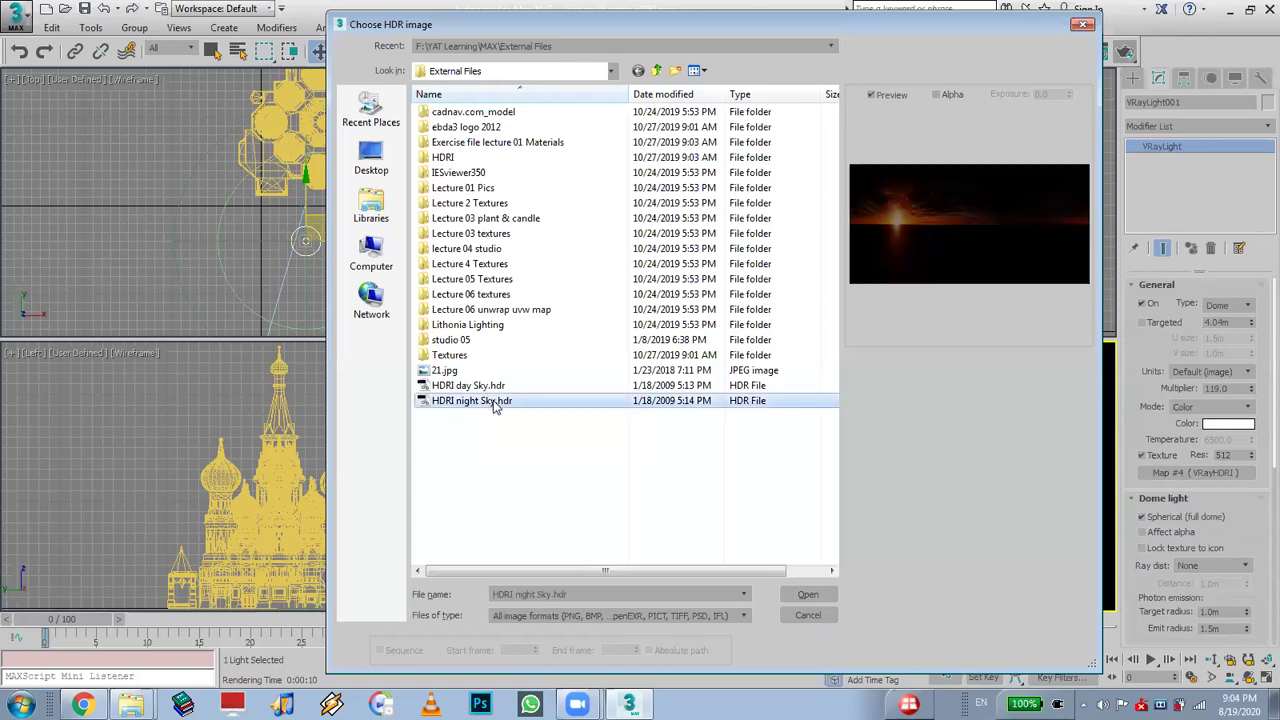
double_click(493, 401)
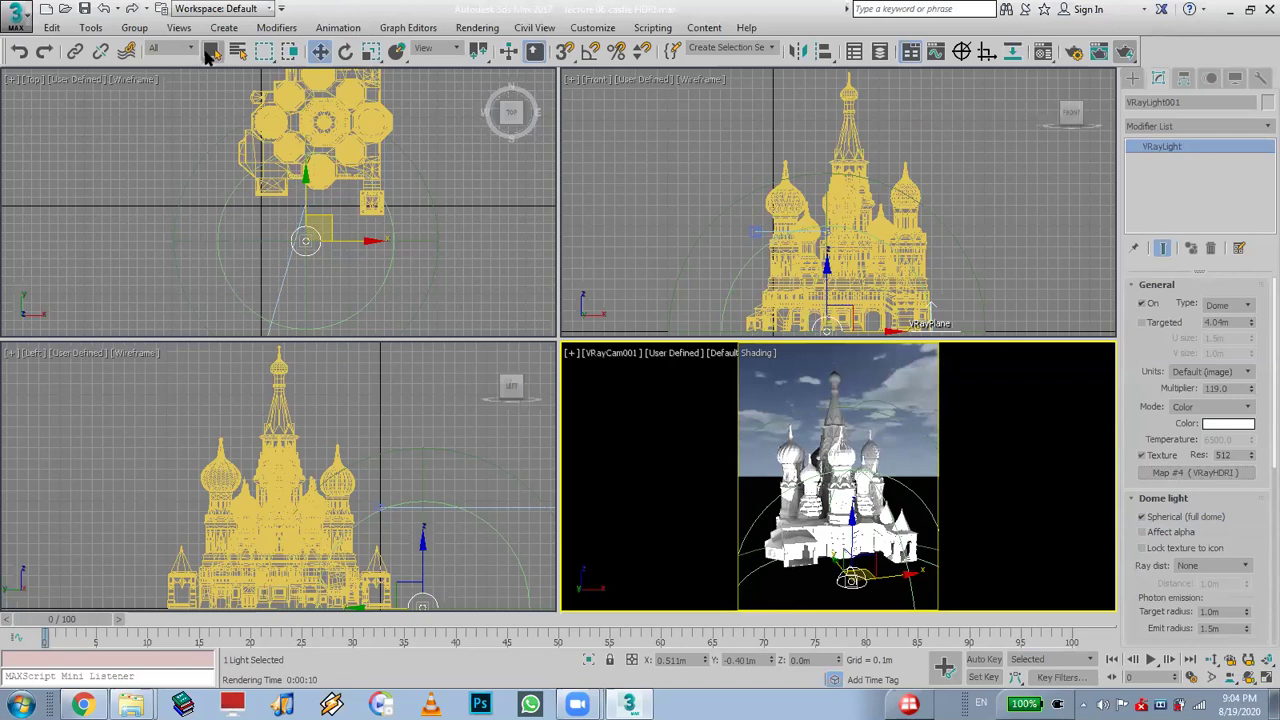
Clear the V-Ray GI environment map and replace it with an instance of the dome light's night-sky VRayHDRI texture
click(477, 27)
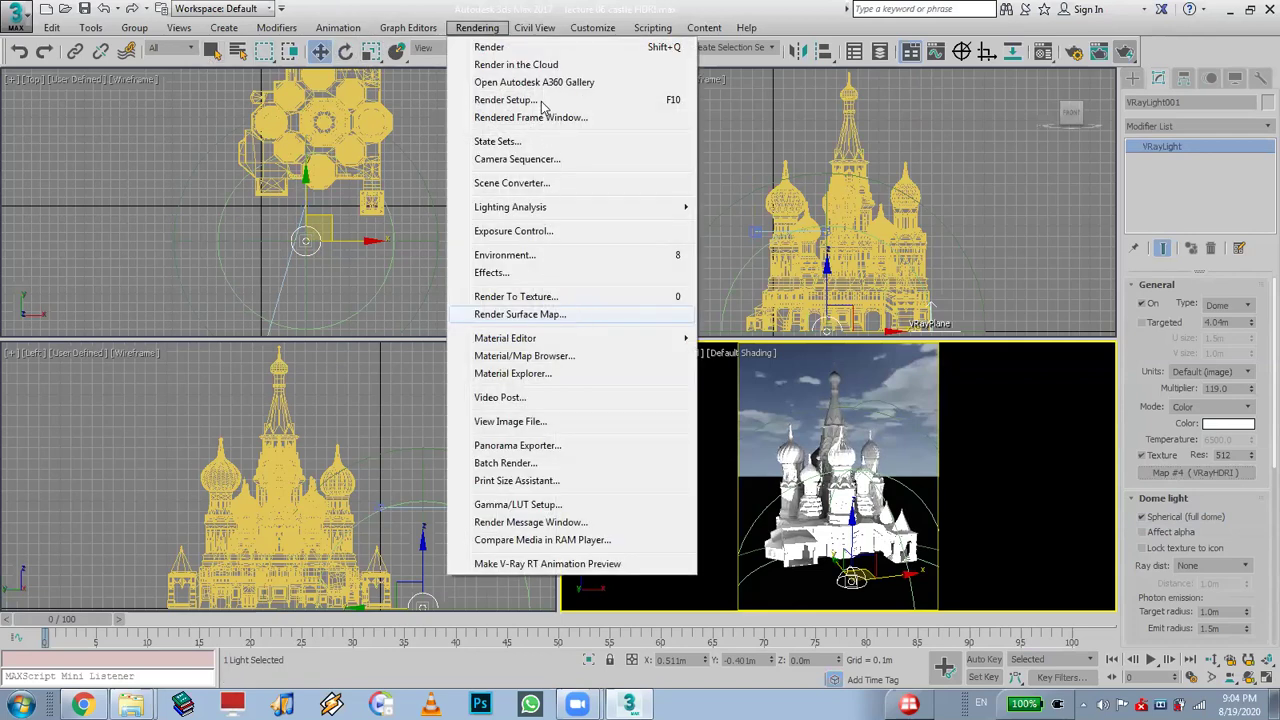
key(F10)
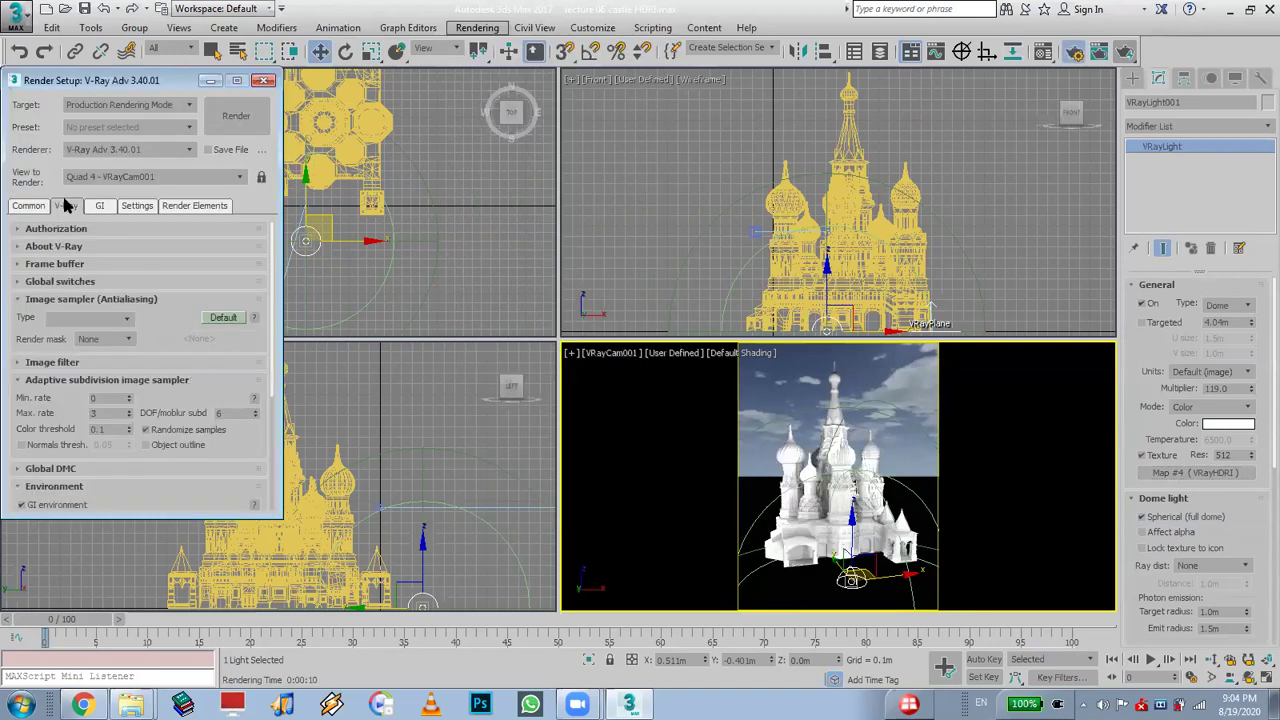
scroll(186, 450, down, 3)
scroll(186, 455, down, 3)
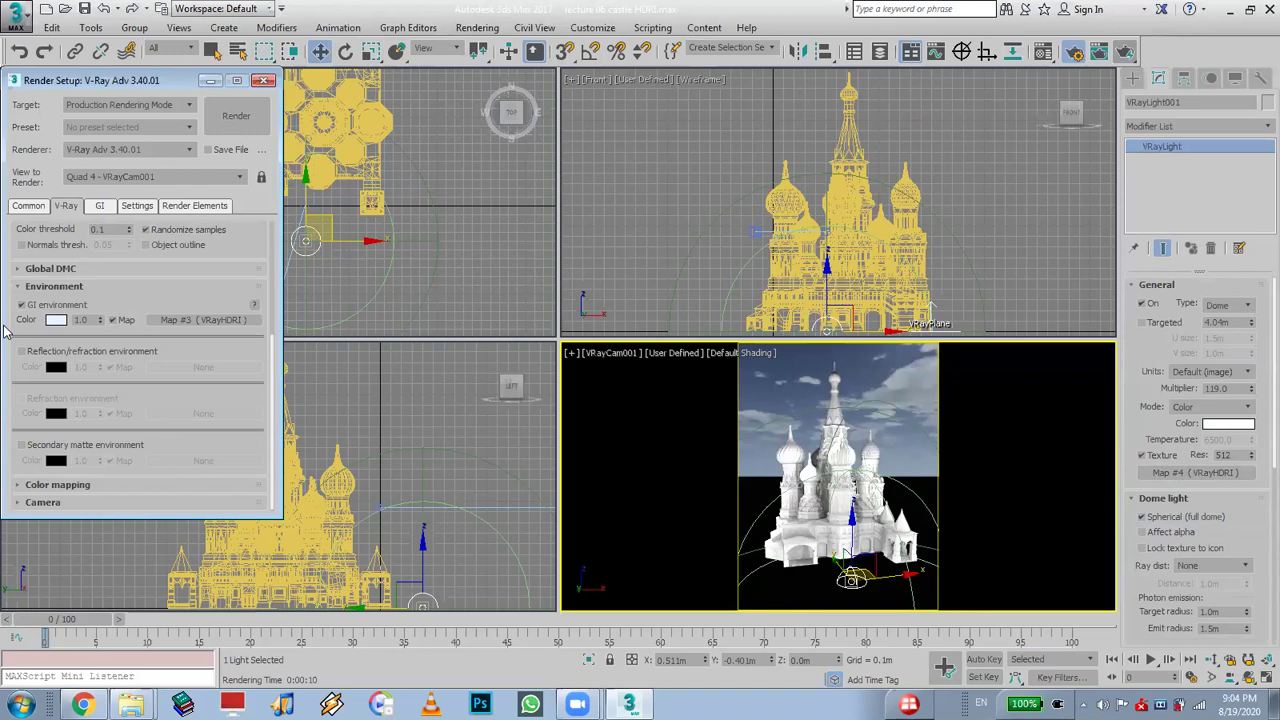
right_click(191, 318)
click(240, 363)
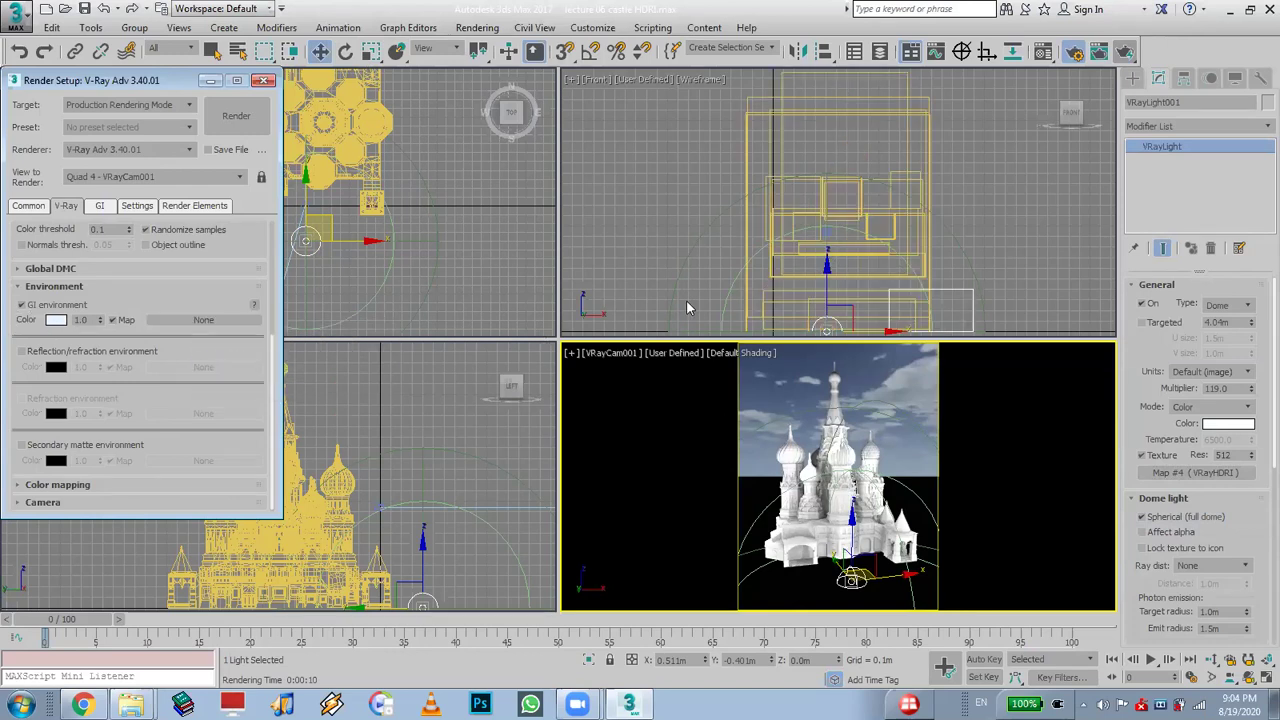
drag(1195, 472, 203, 320)
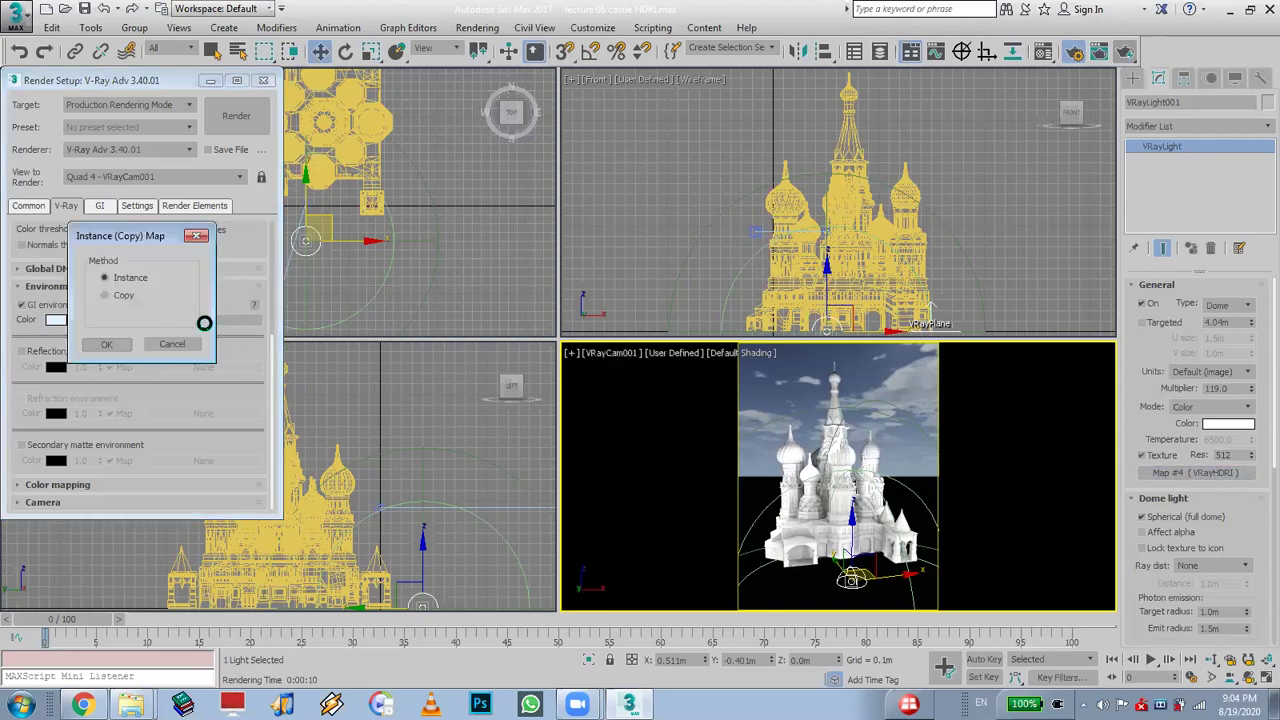
click(106, 345)
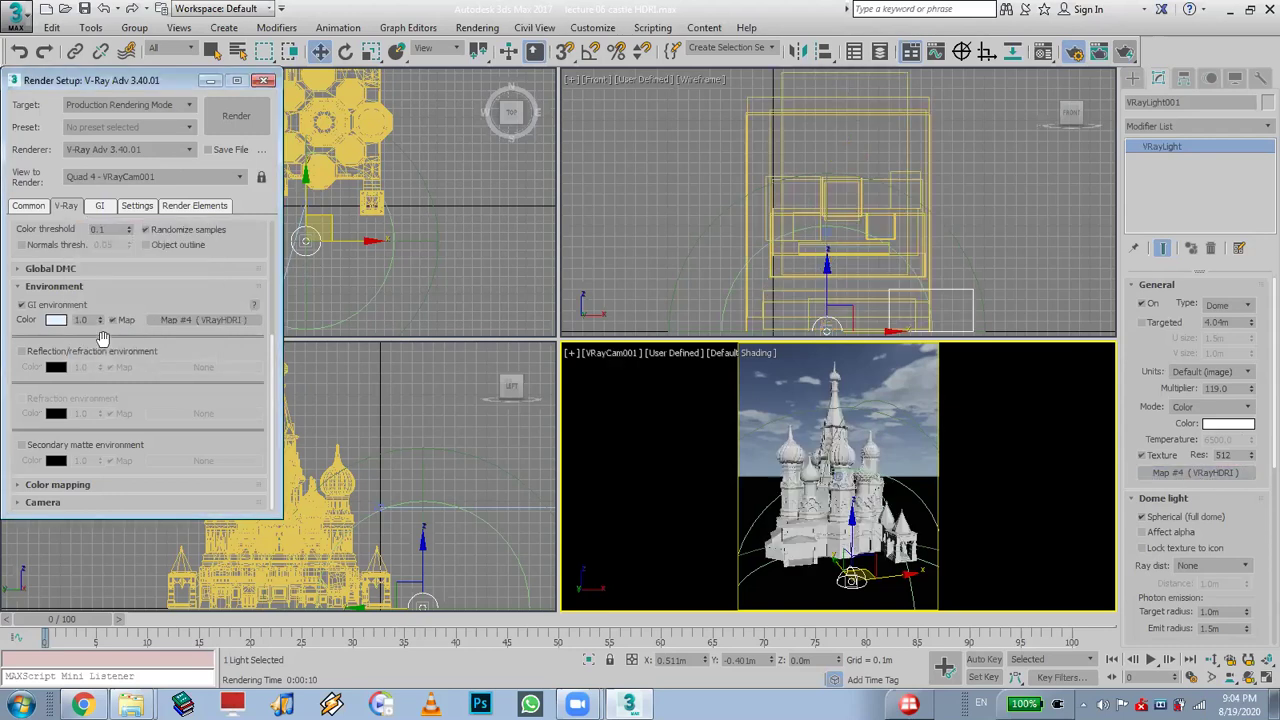
Replace the background environment map with an instance of the night-sky VRayHDRI map used for the GI environment
click(496, 28)
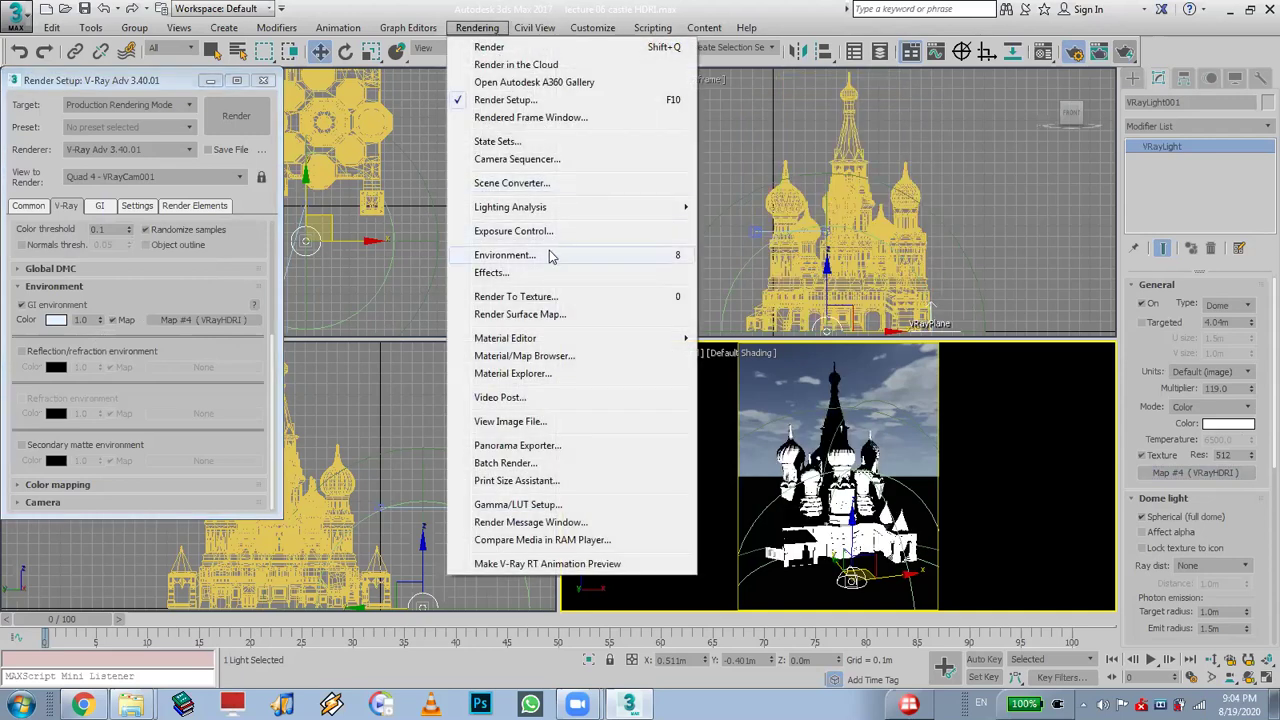
click(549, 257)
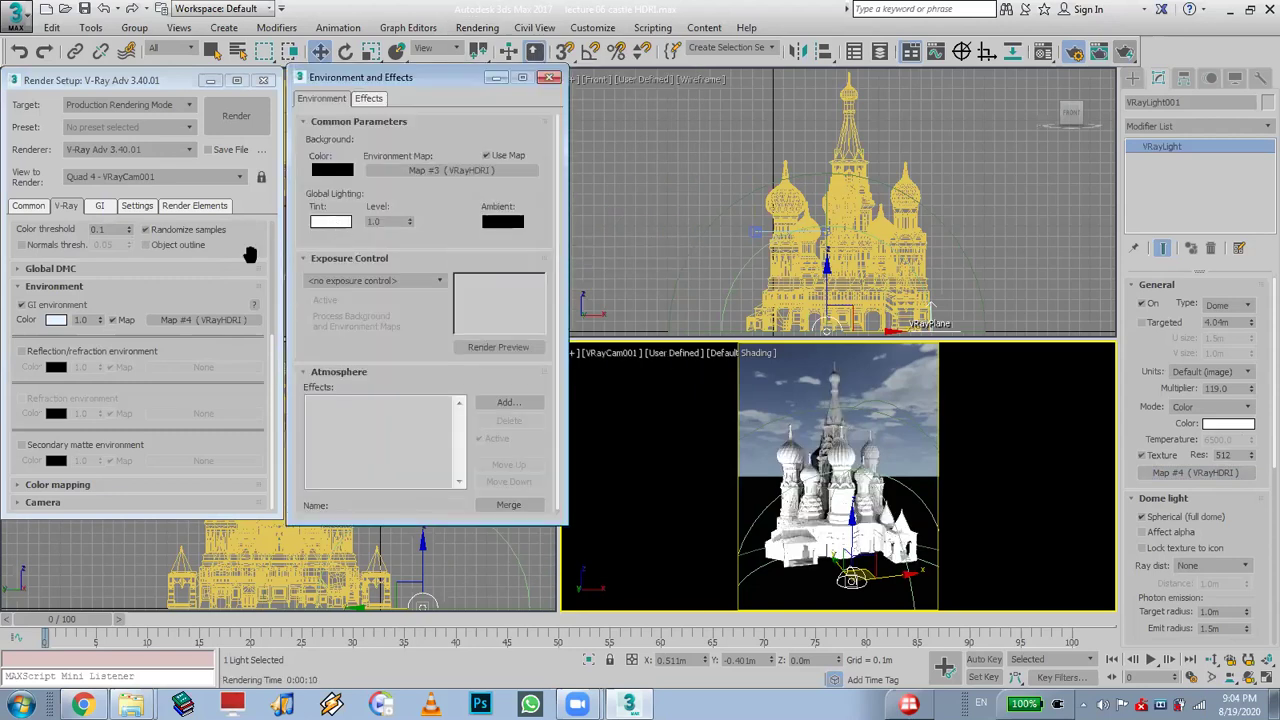
drag(228, 327, 390, 178)
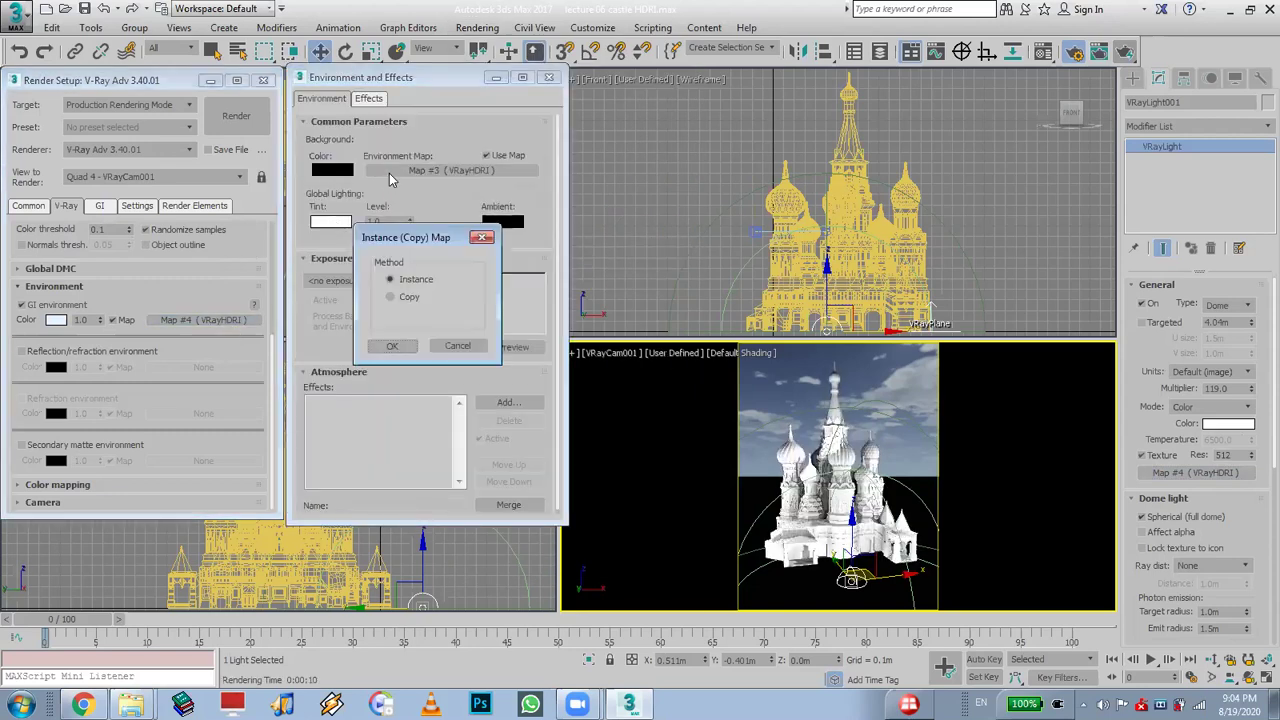
click(393, 345)
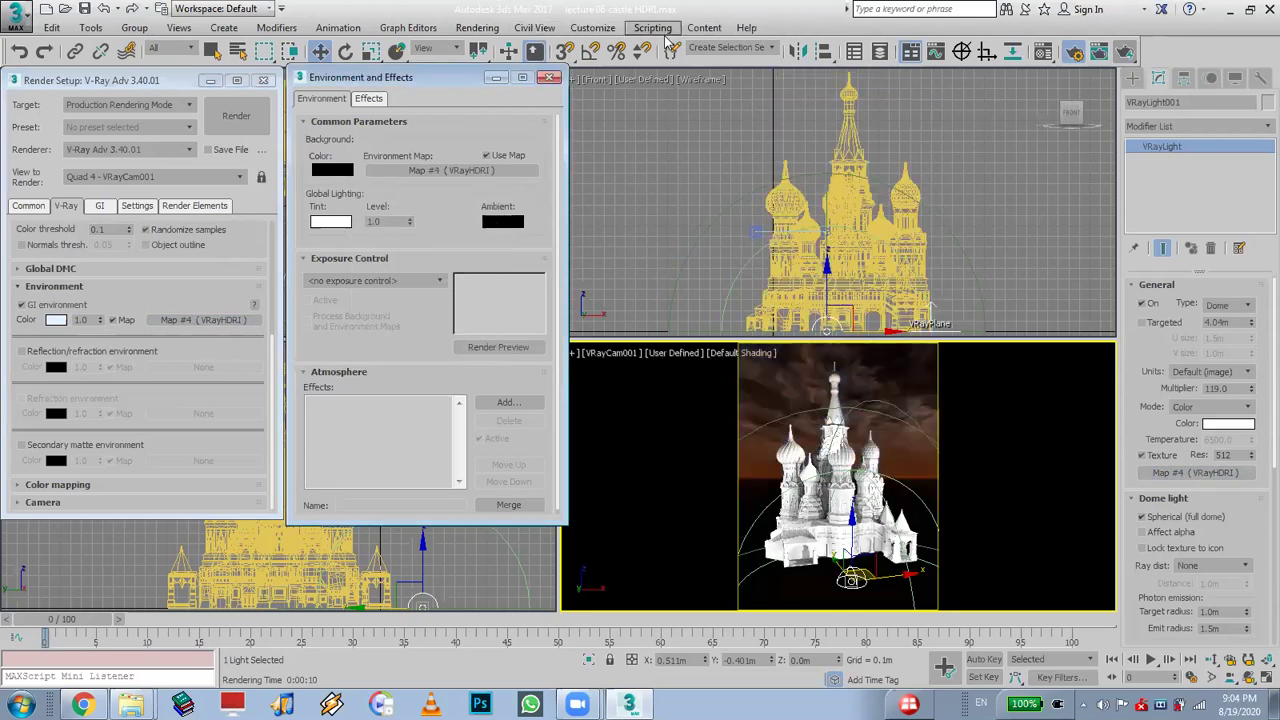
Instance the night-sky map into the first Material Editor slot, set its horizontal rotation to -34.0, and close the material and environment windows
click(1045, 54)
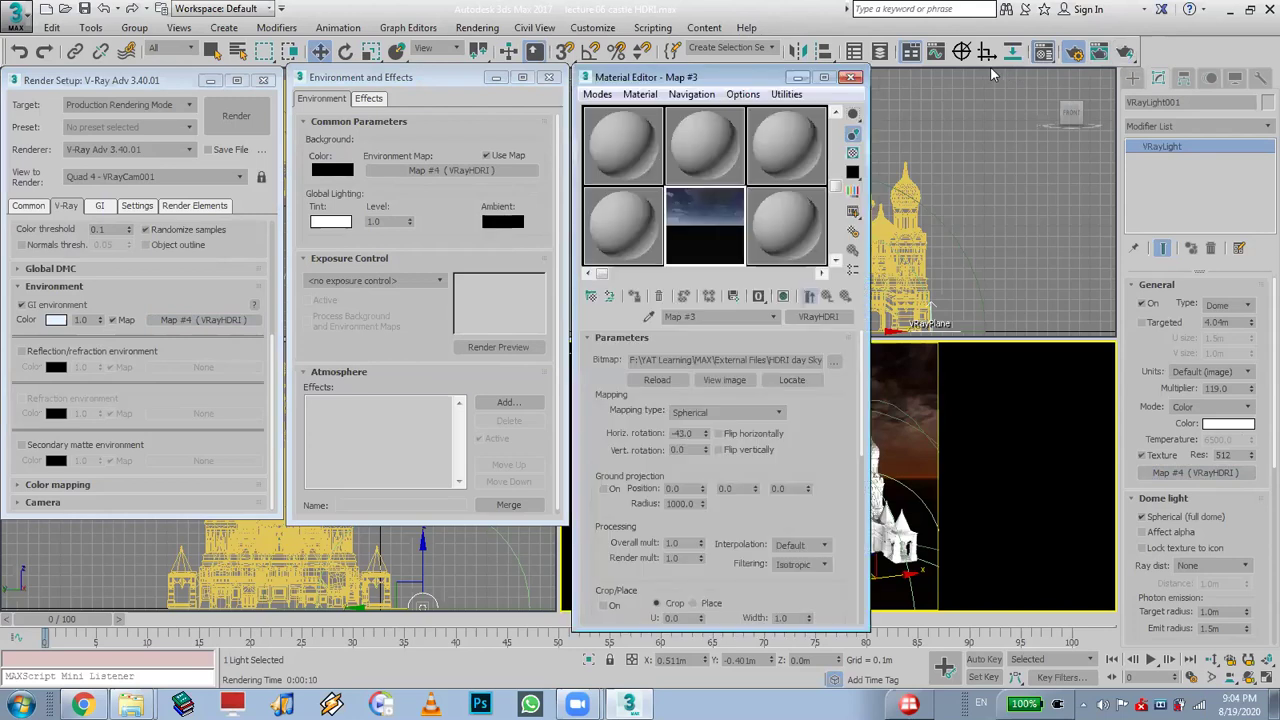
drag(170, 322, 632, 160)
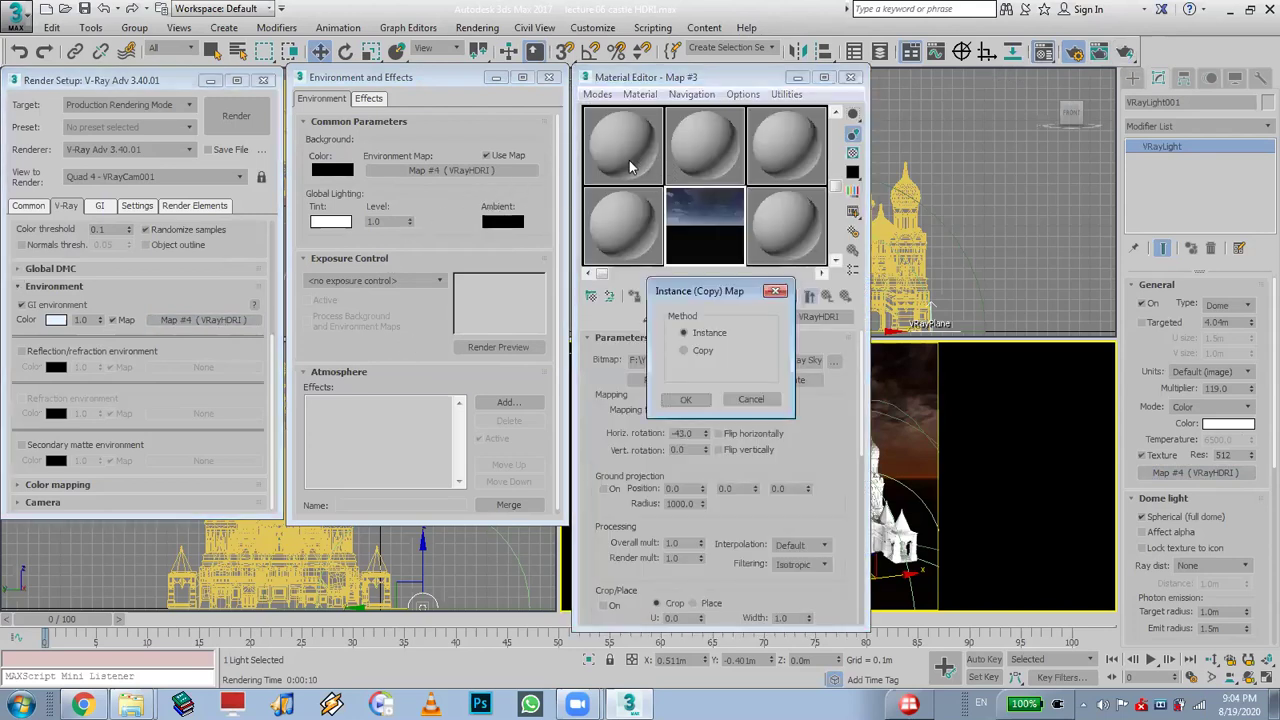
click(687, 400)
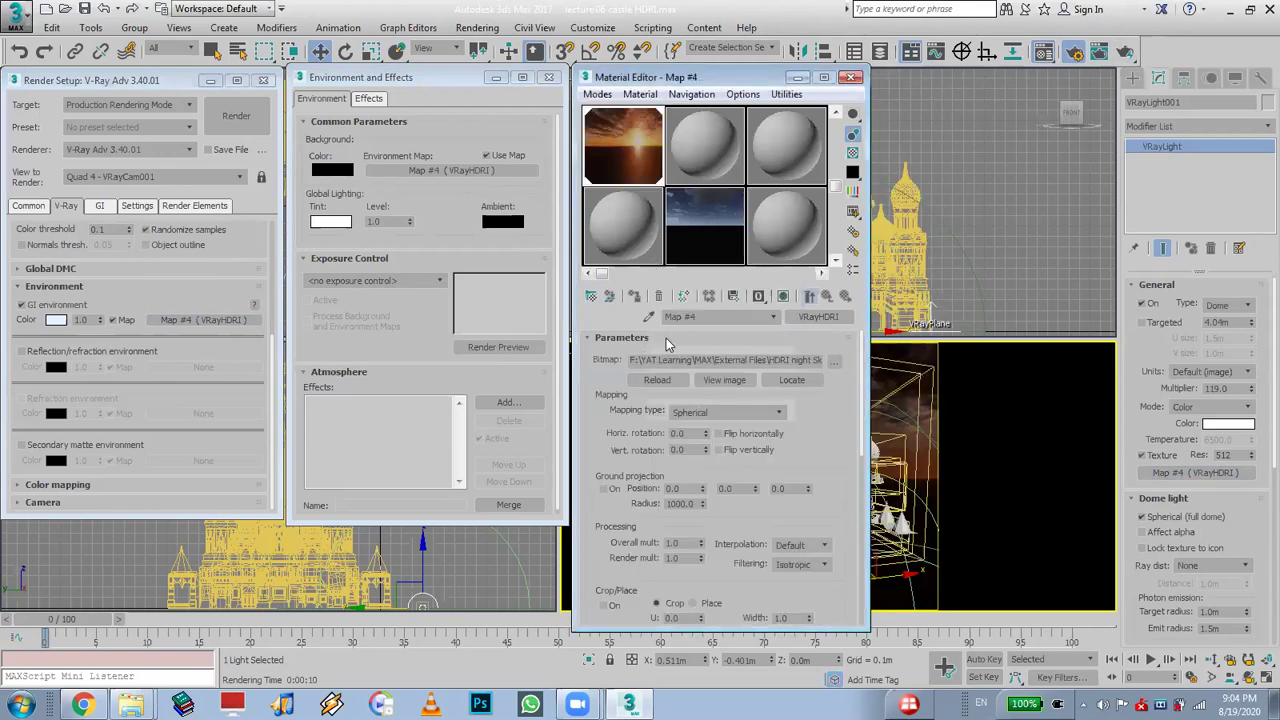
drag(706, 441, 705, 442)
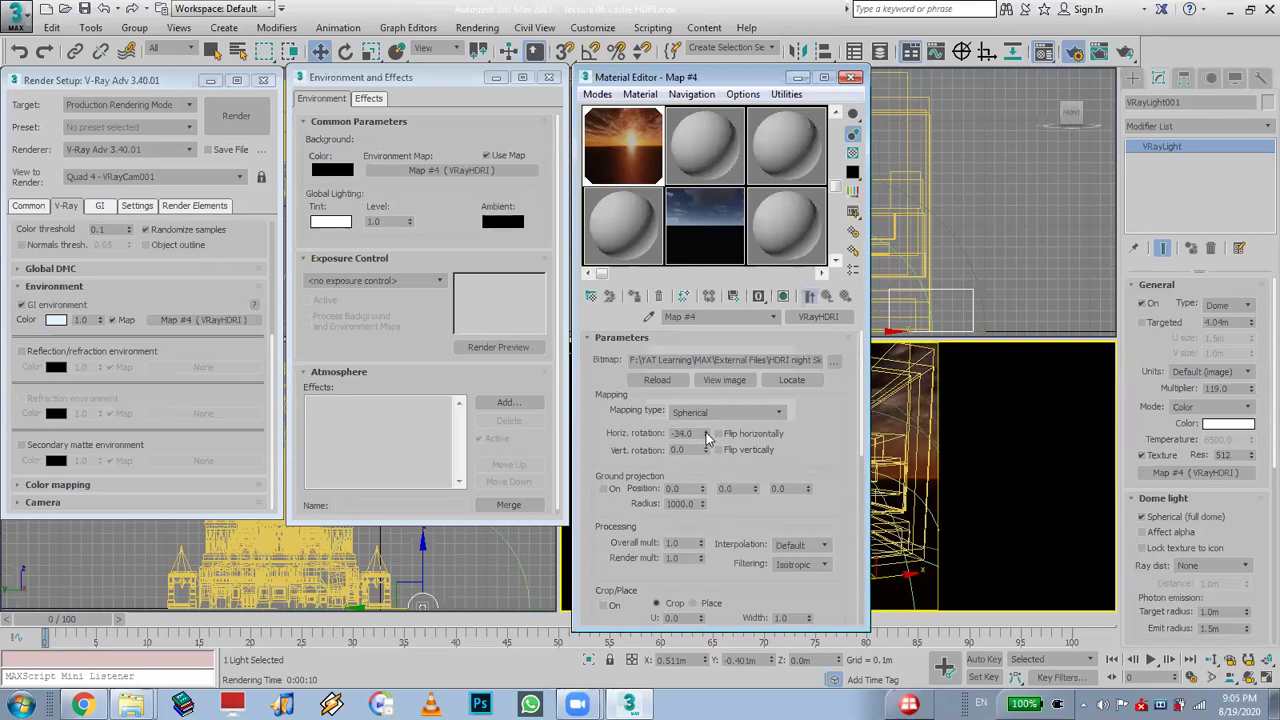
click(850, 77)
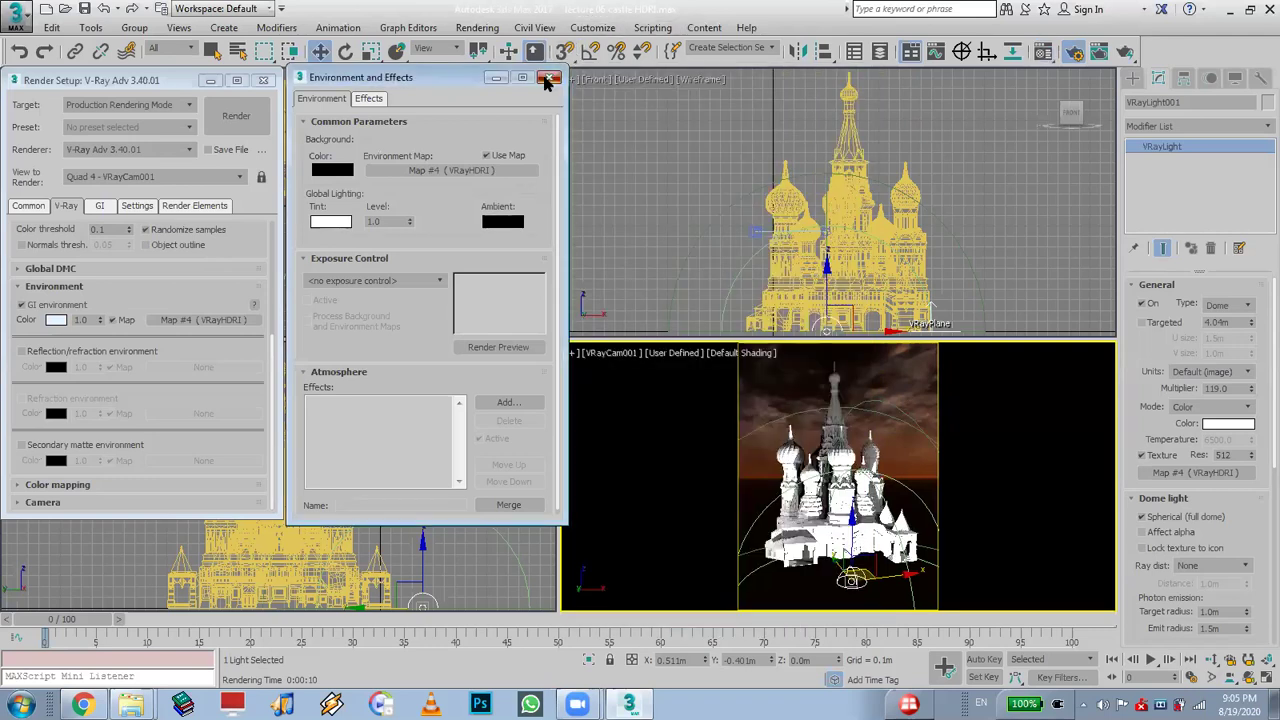
click(548, 77)
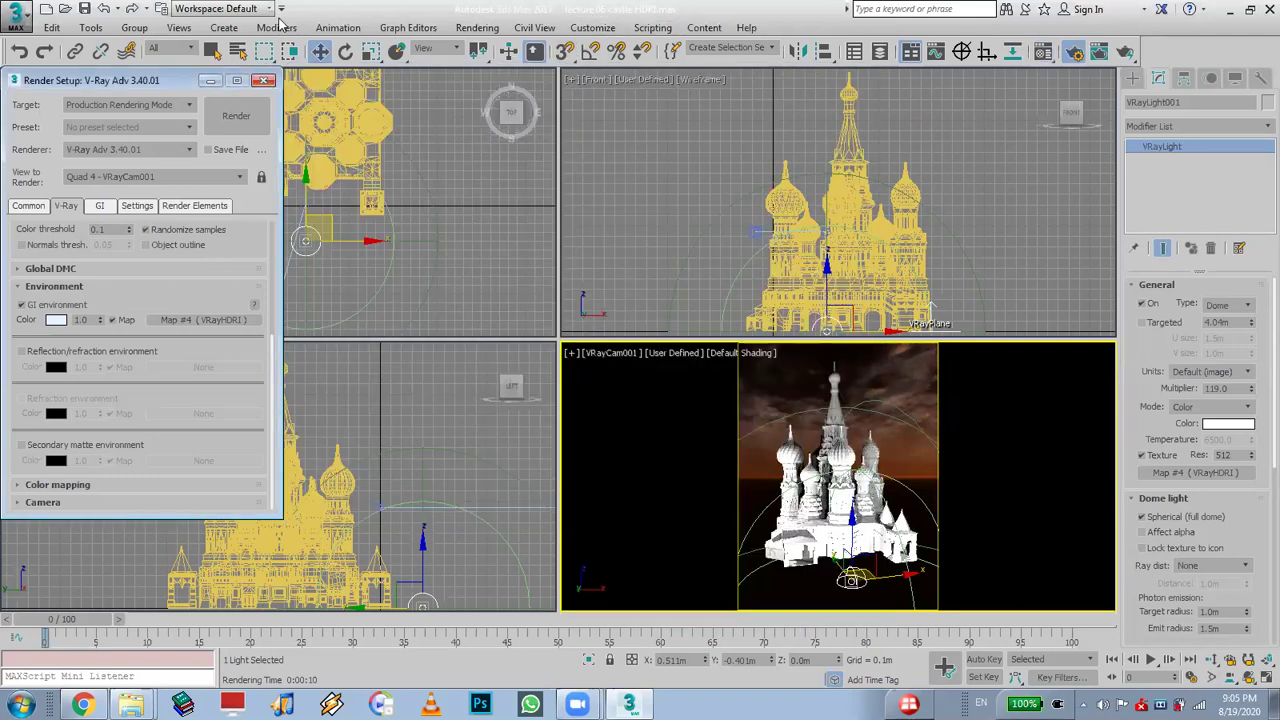
click(179, 27)
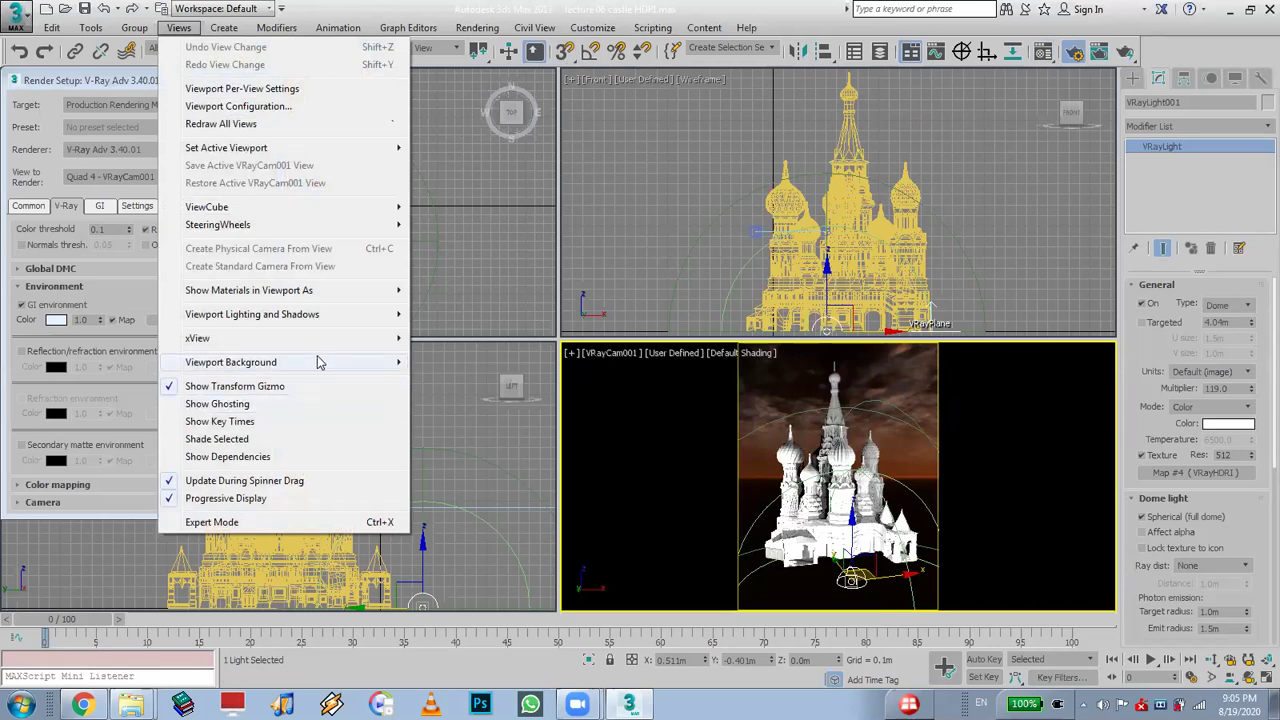
mouse_move(320, 362)
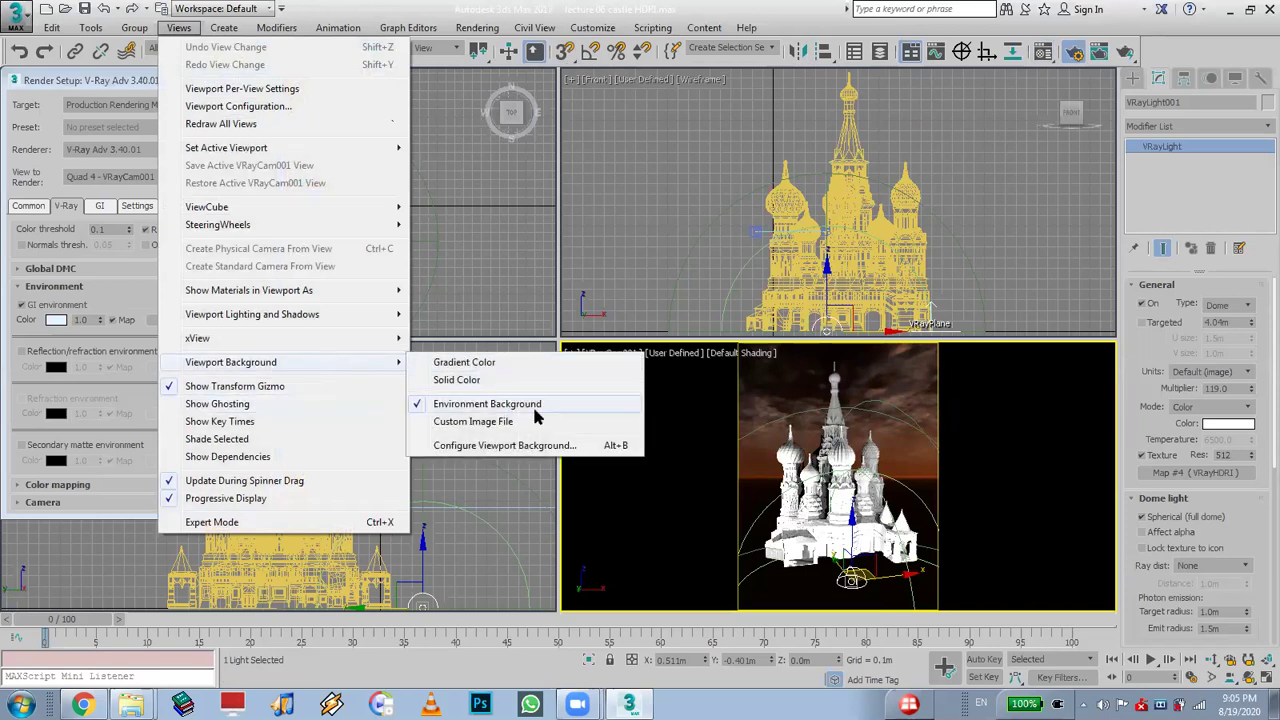
right_click(1019, 410)
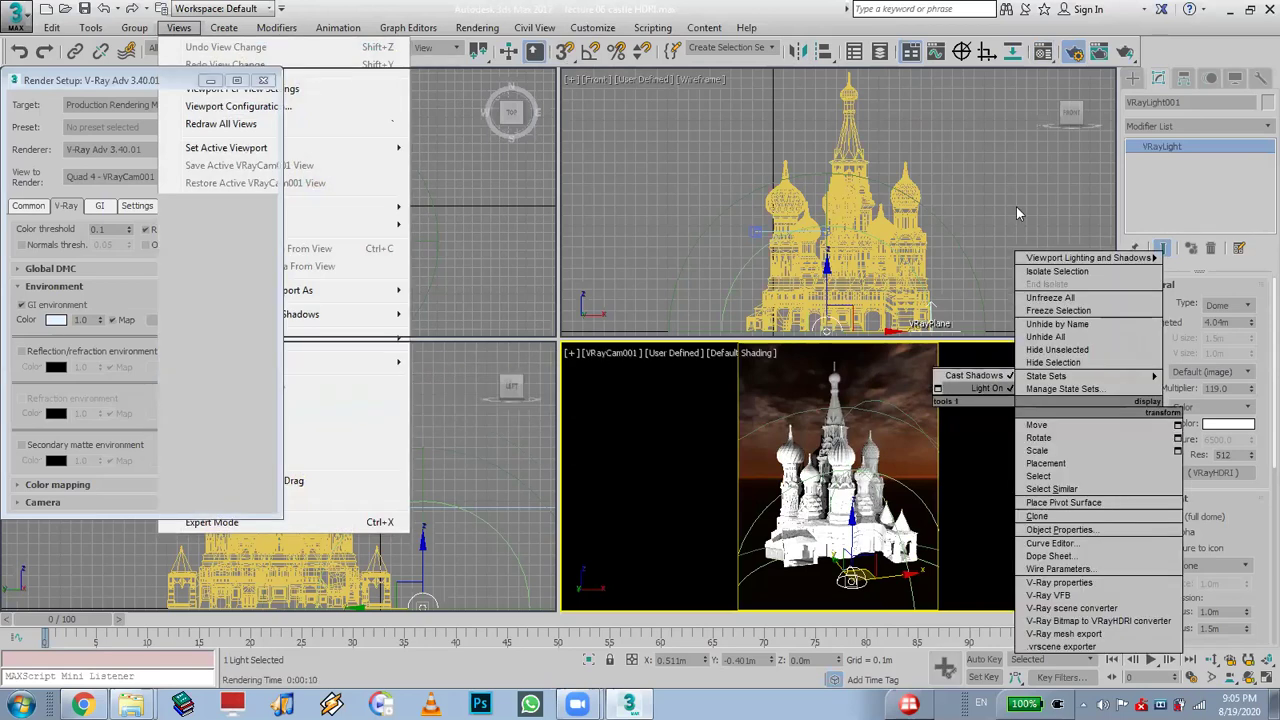
Render the castle region with the night-sky lighting and save the result to the render history
click(1123, 54)
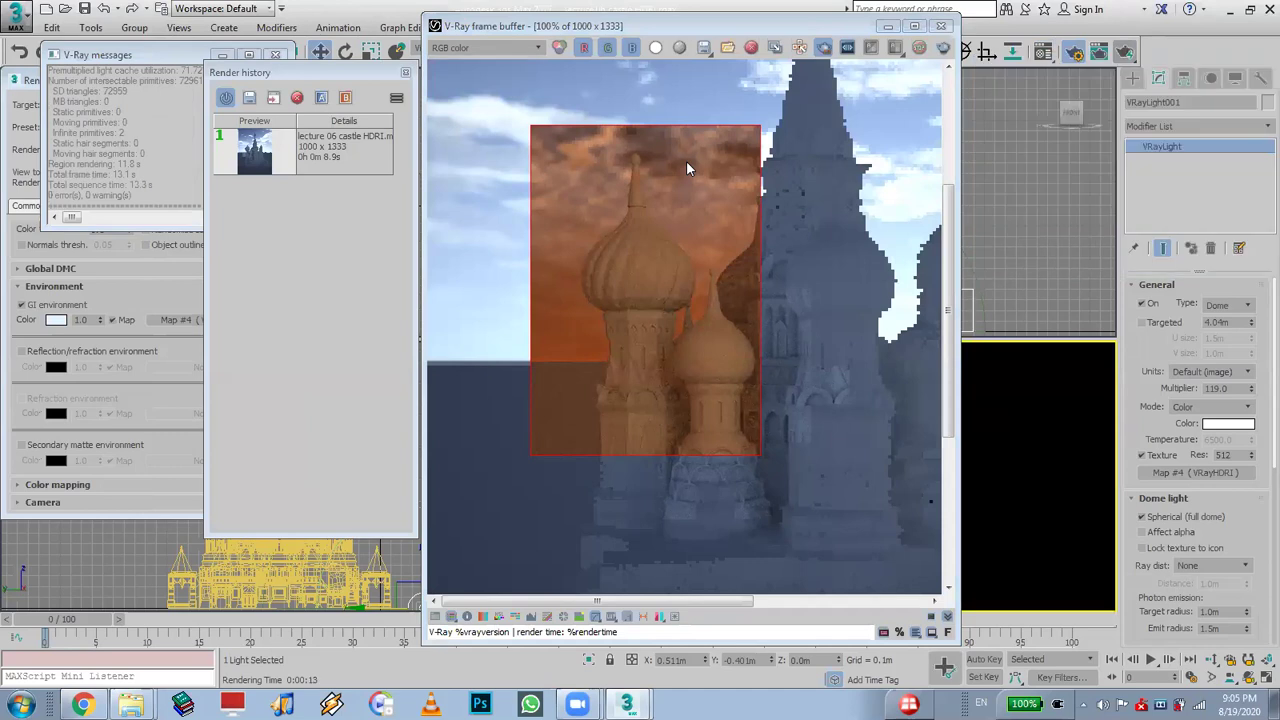
click(249, 101)
Compare the night-sky region render as image A with the earlier daytime render as image B, shifting the divider across the domed tower
click(345, 152)
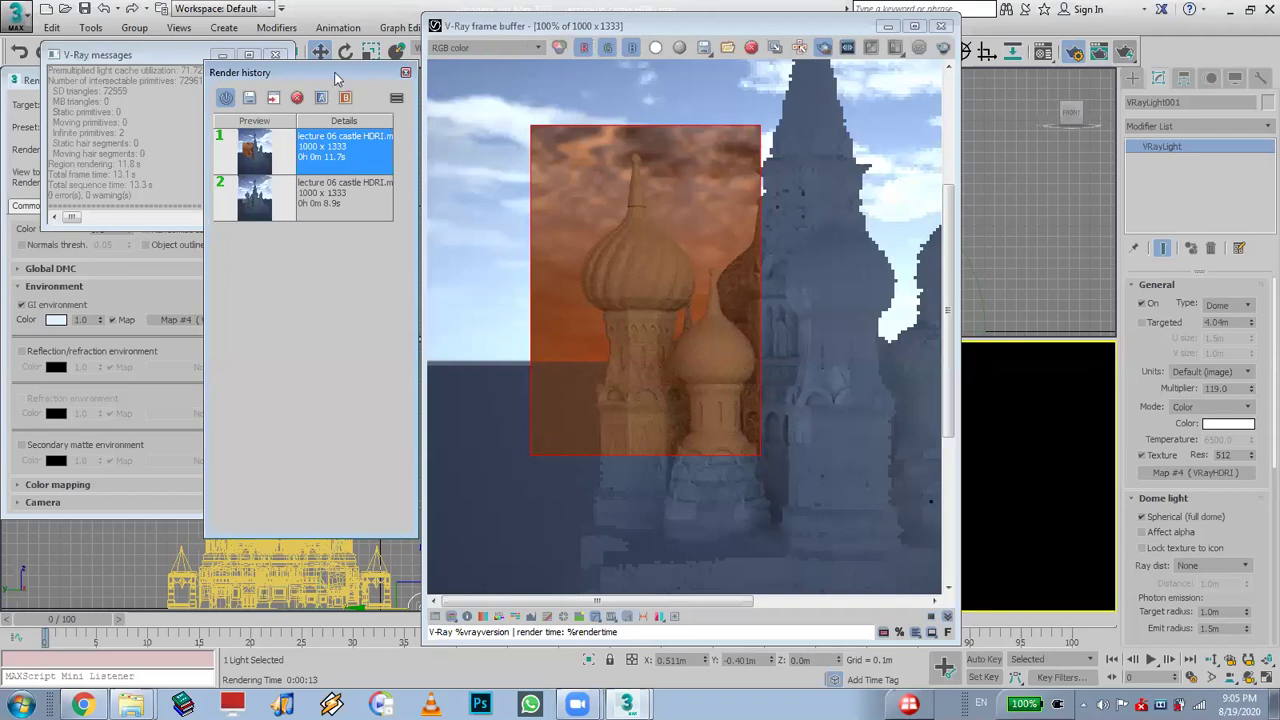
click(321, 97)
click(335, 195)
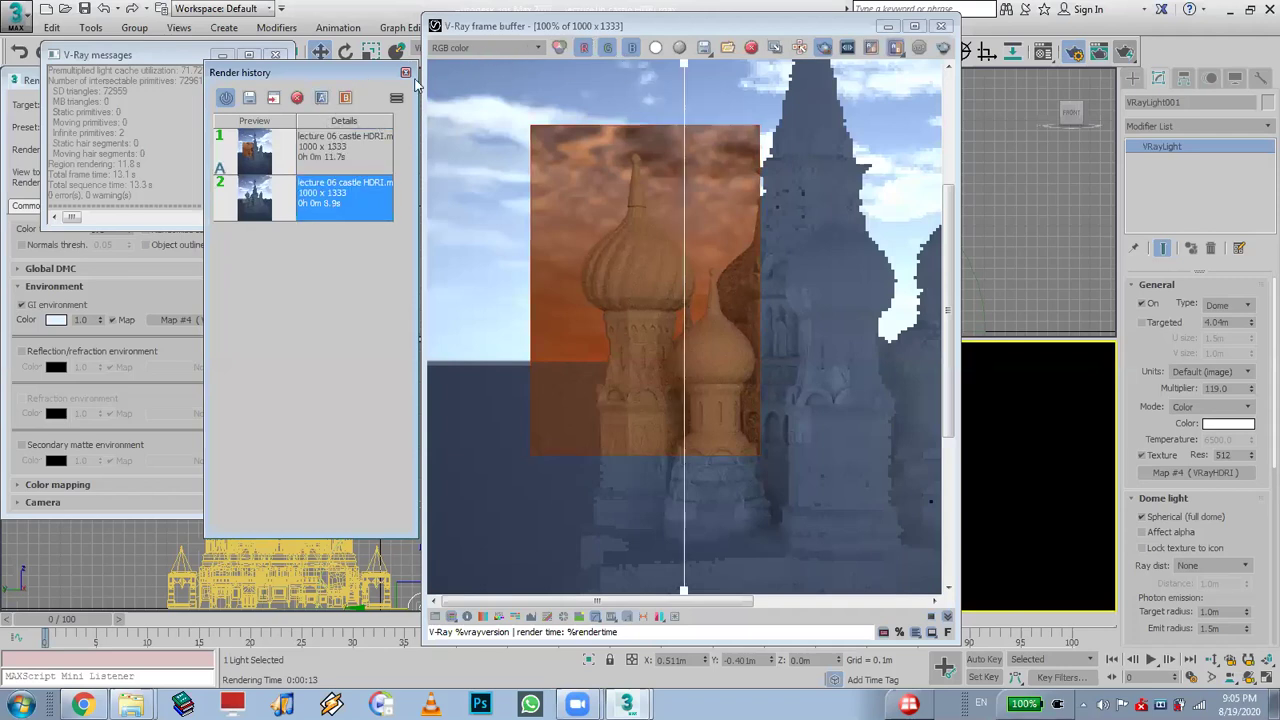
click(345, 97)
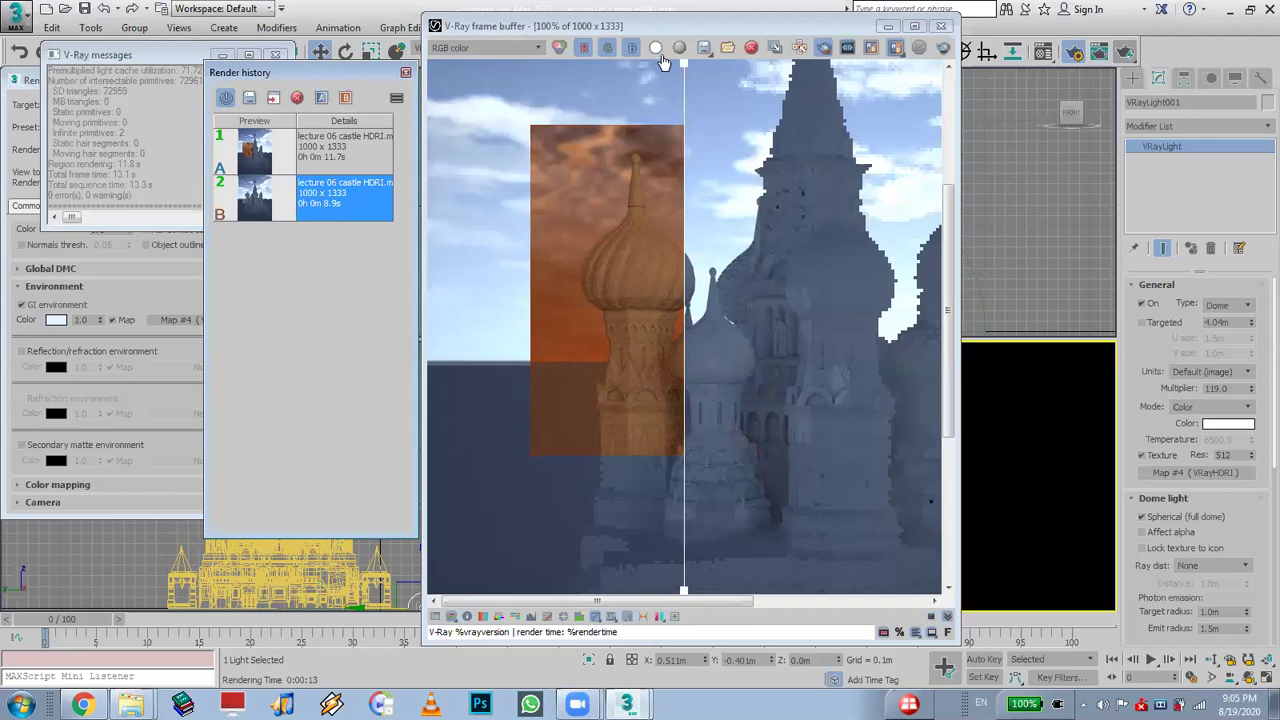
drag(684, 62, 641, 78)
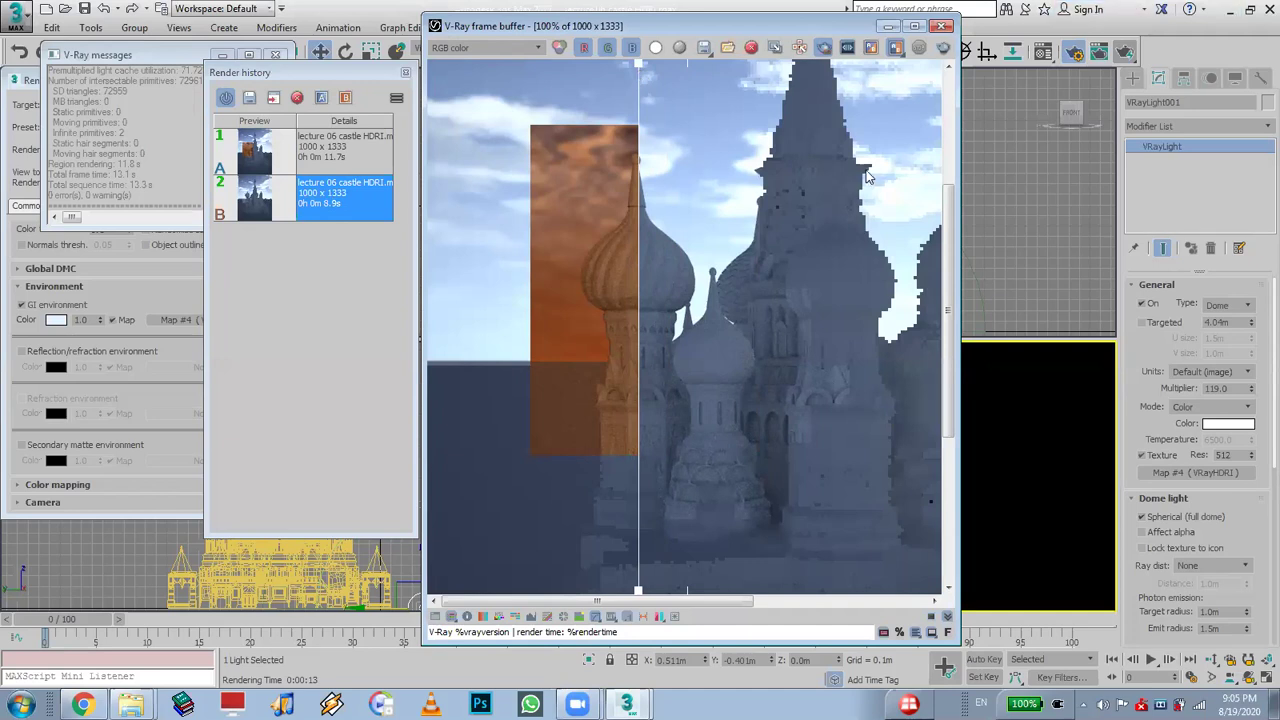
Close the frame buffer, the V-Ray messages window and the render setup
click(942, 27)
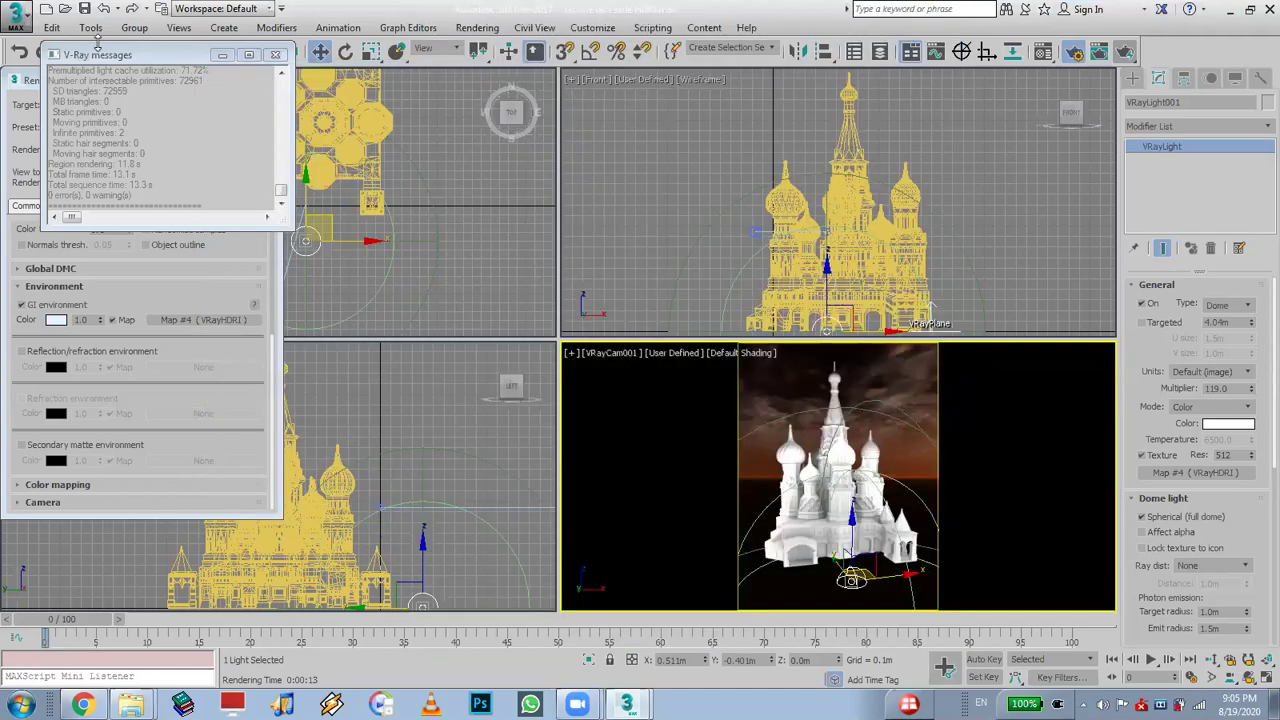
click(277, 56)
click(277, 56)
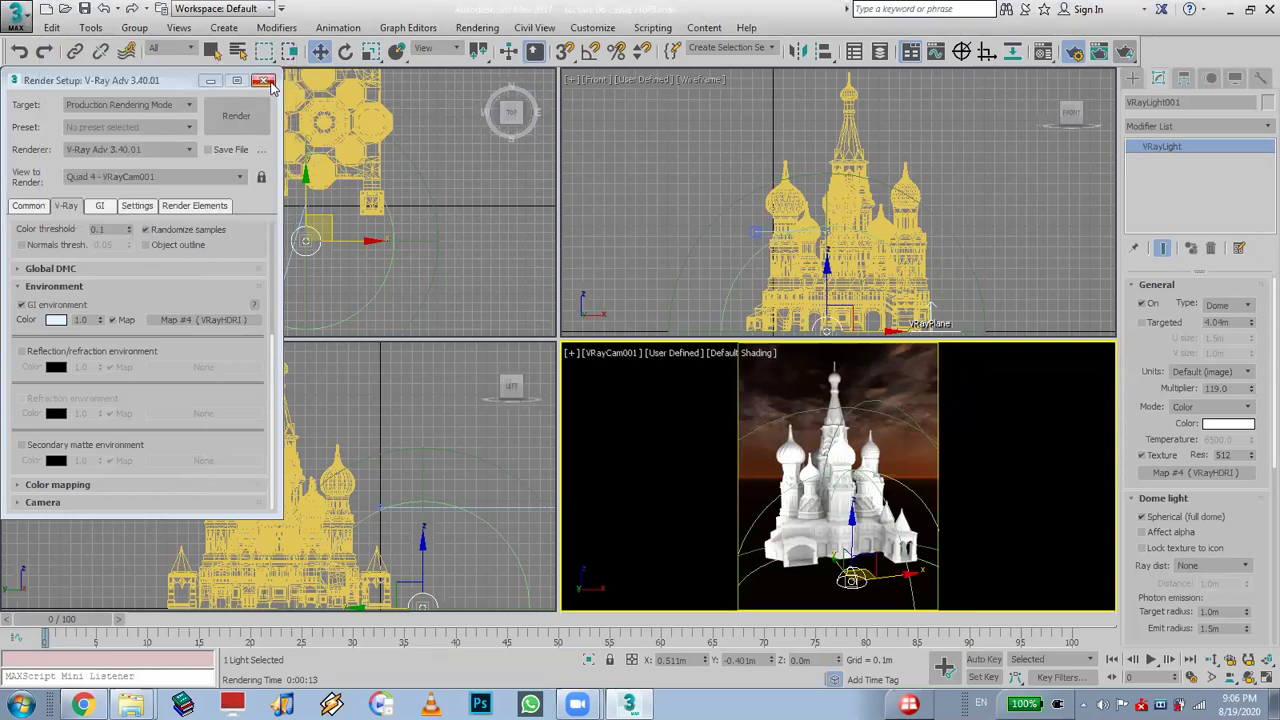
click(272, 84)
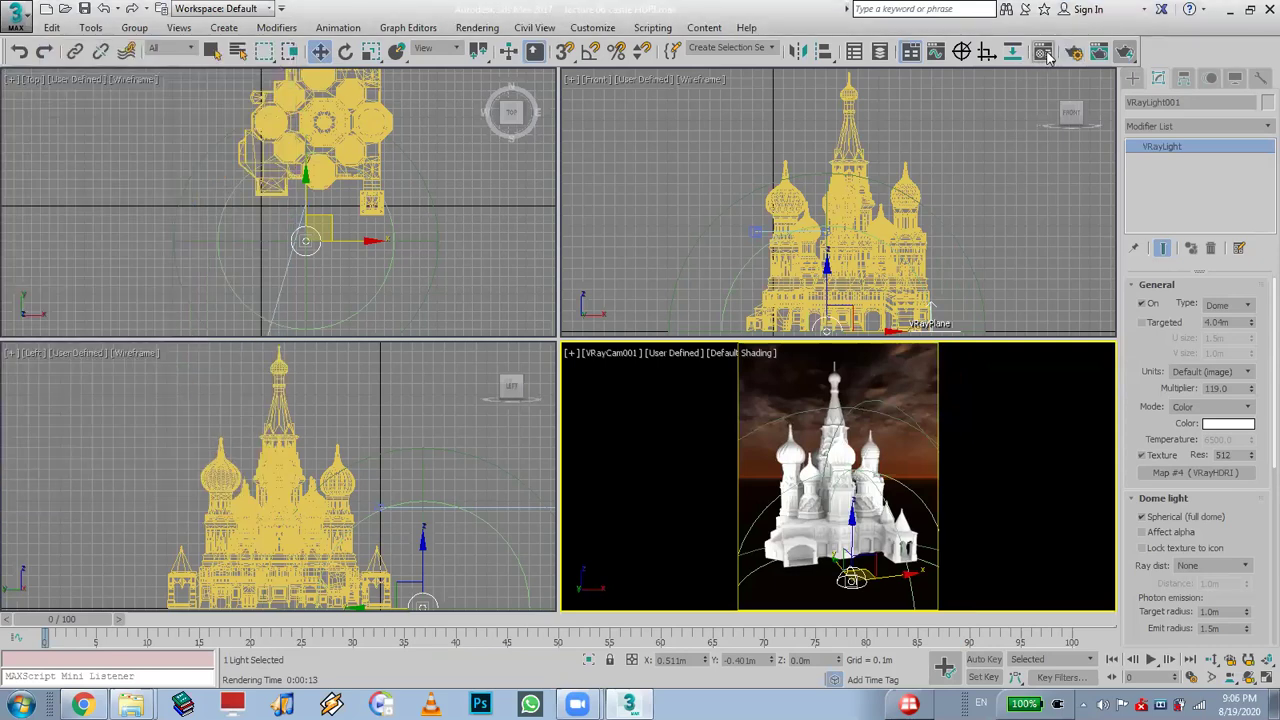
Render the castle region again and set the render history to use the project path
click(1126, 53)
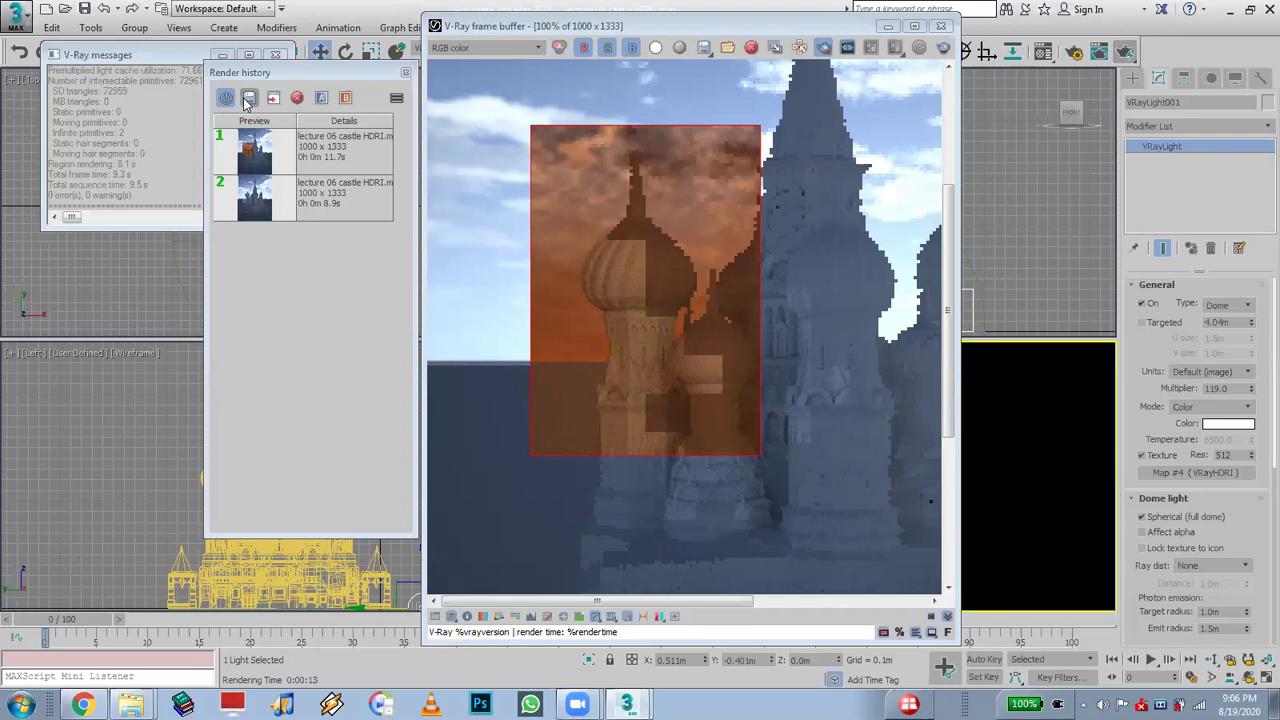
click(397, 98)
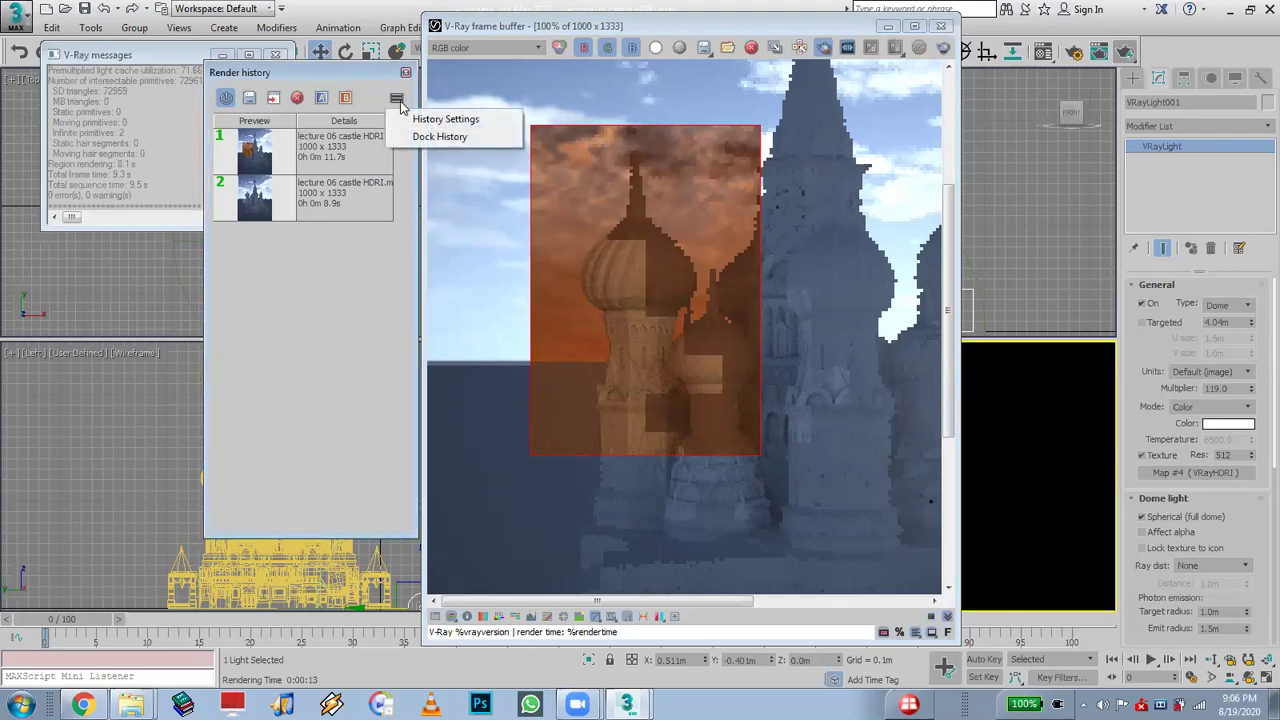
click(426, 120)
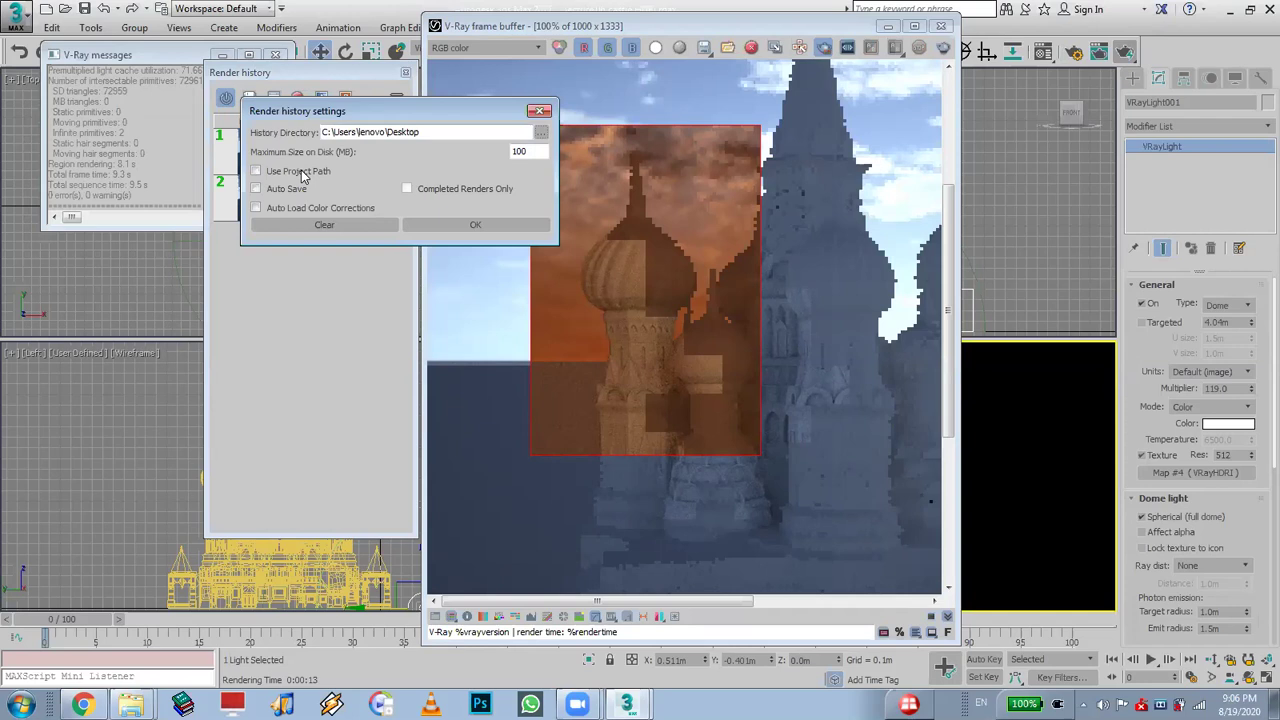
click(303, 173)
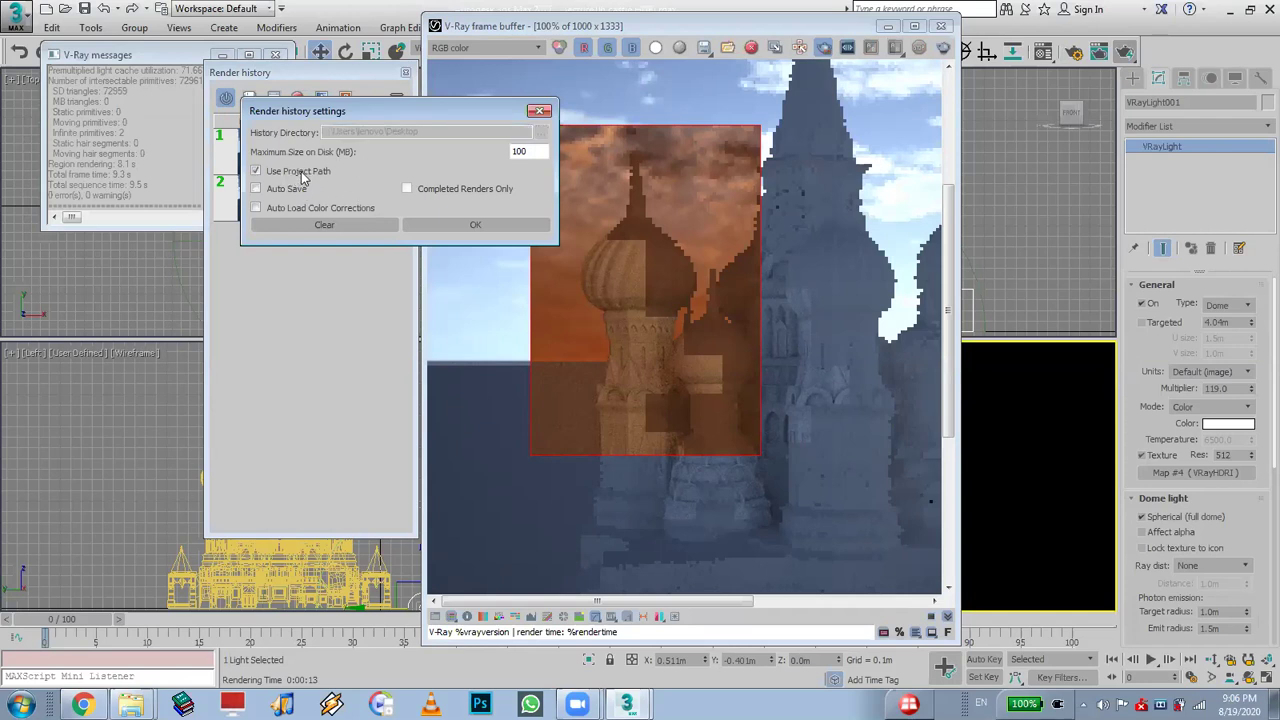
click(448, 225)
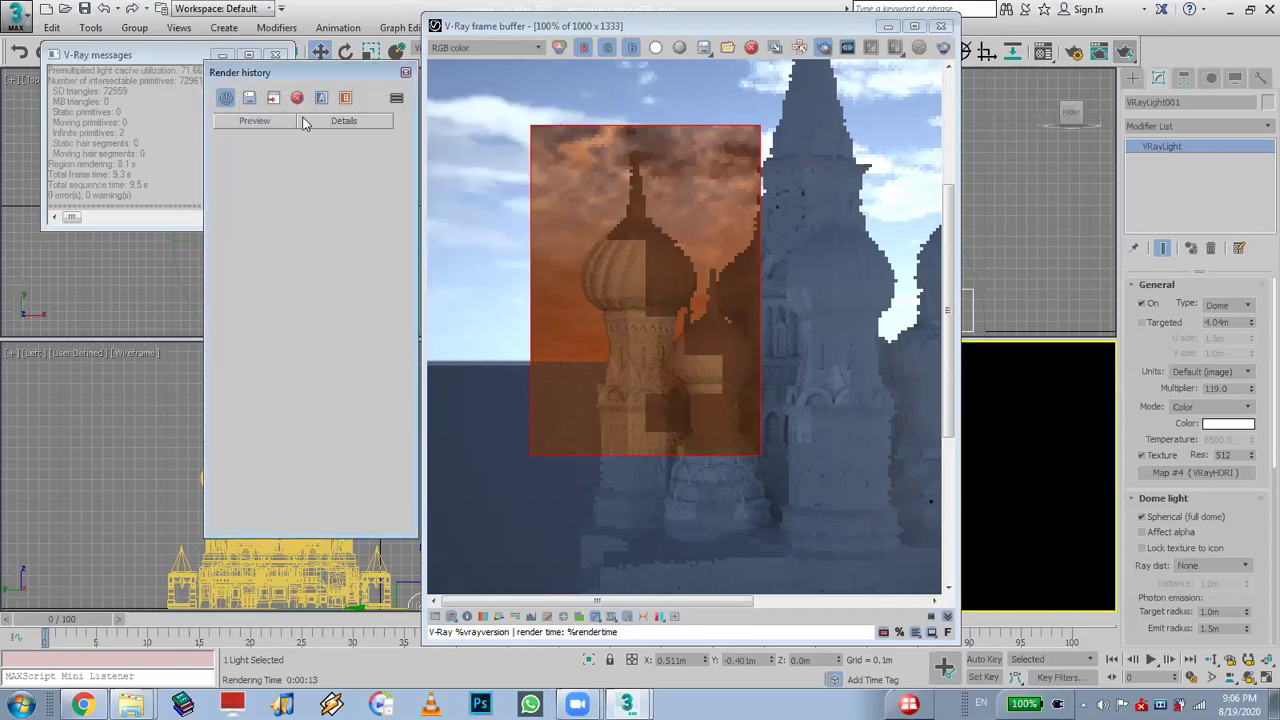
Save the new region render to the project-path render history and close the frame buffer
click(250, 97)
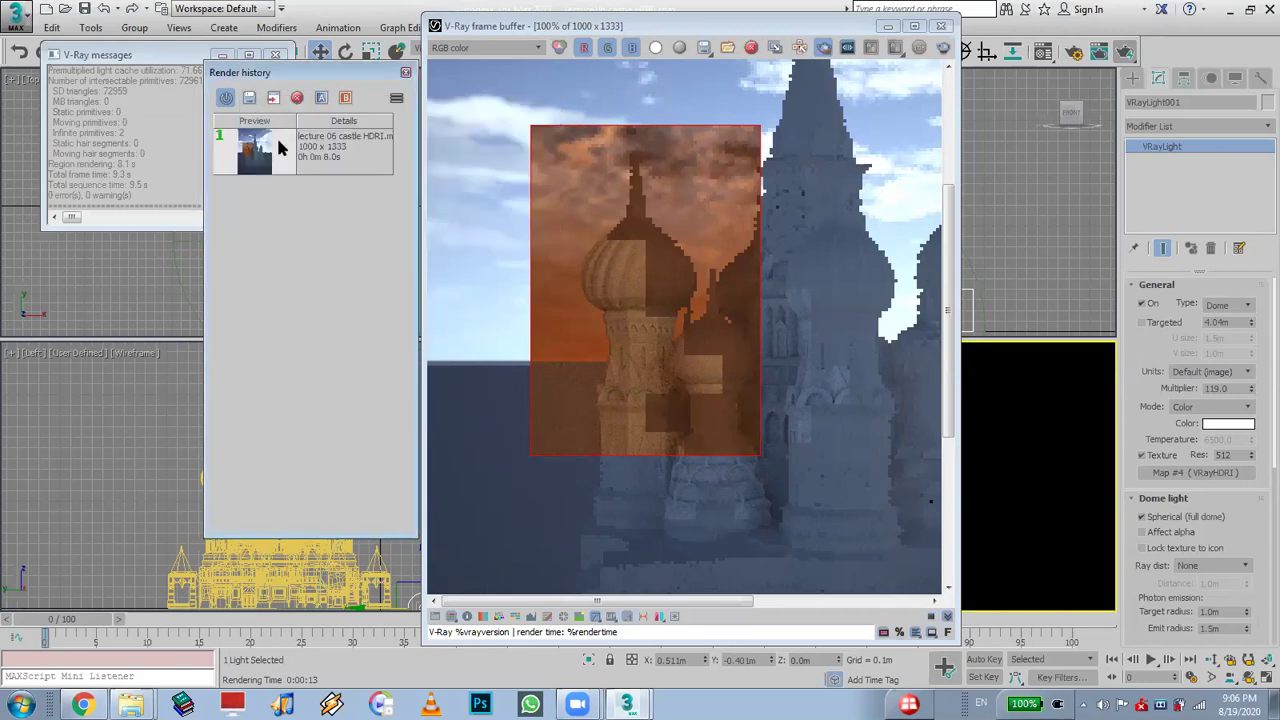
click(941, 26)
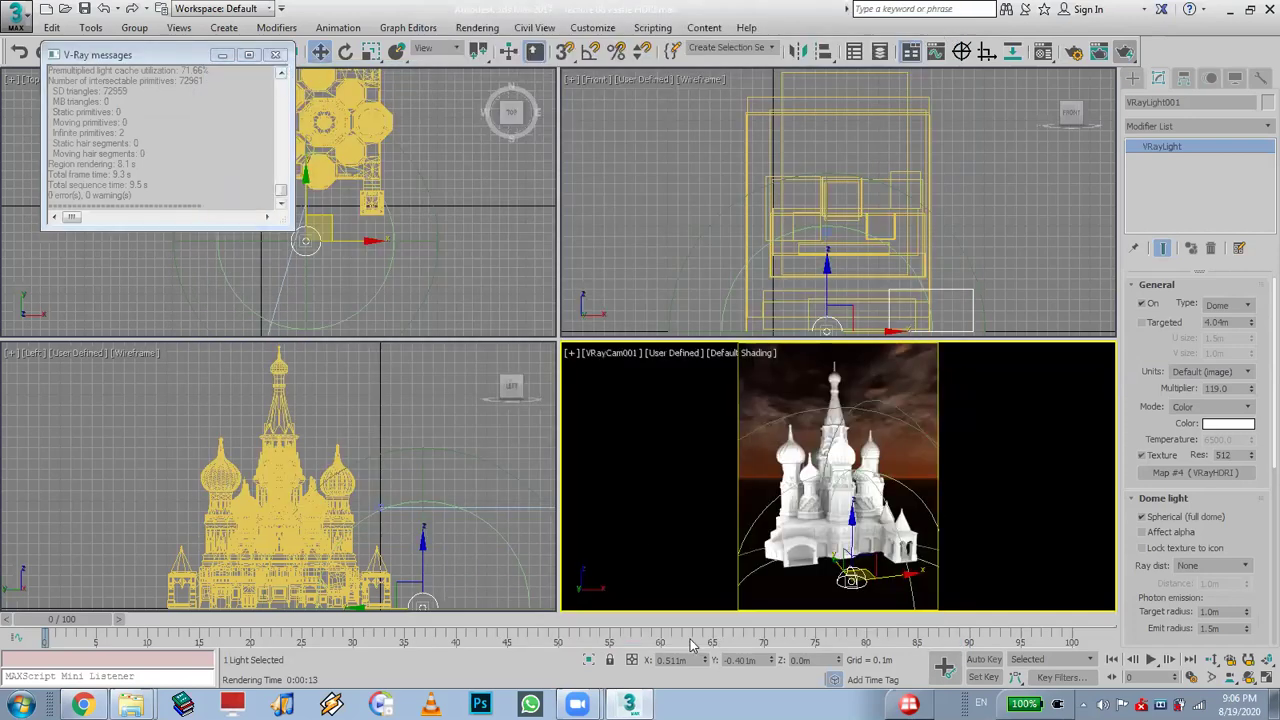
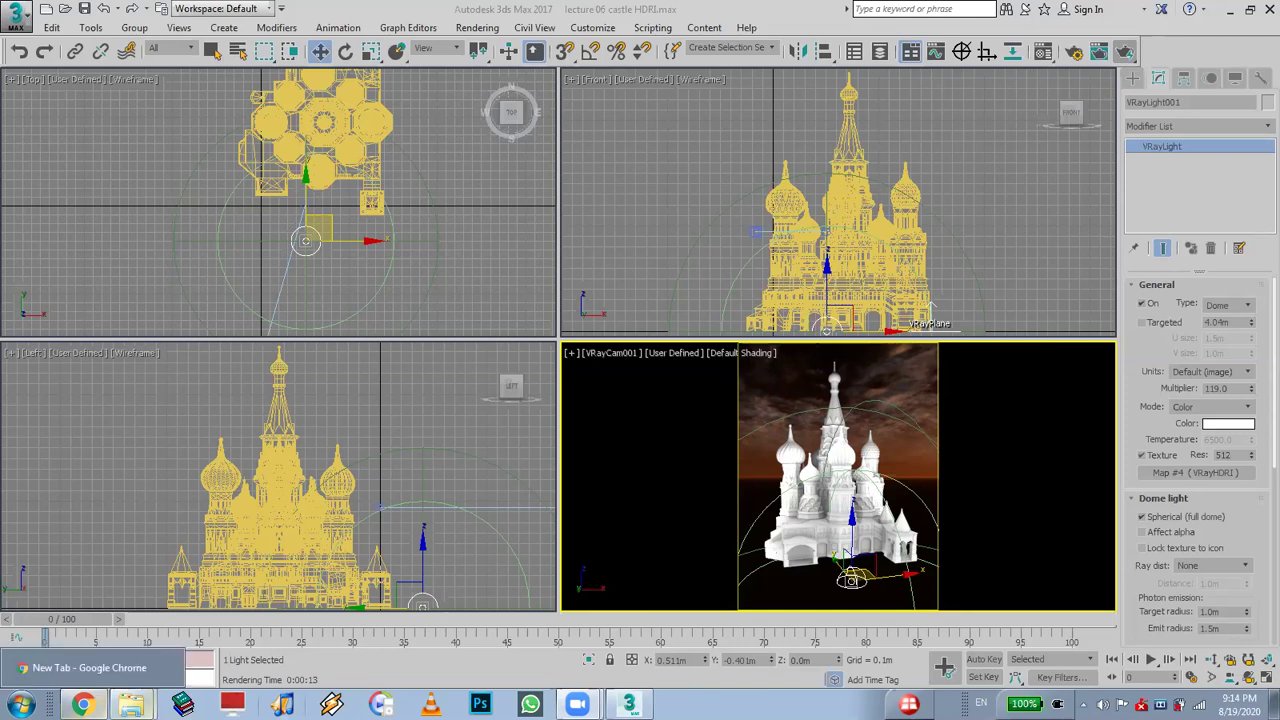
Set the output size to 800x600, render the wall-lamp region of the dining room and inspect it in the frame buffer
mouse_move(578, 704)
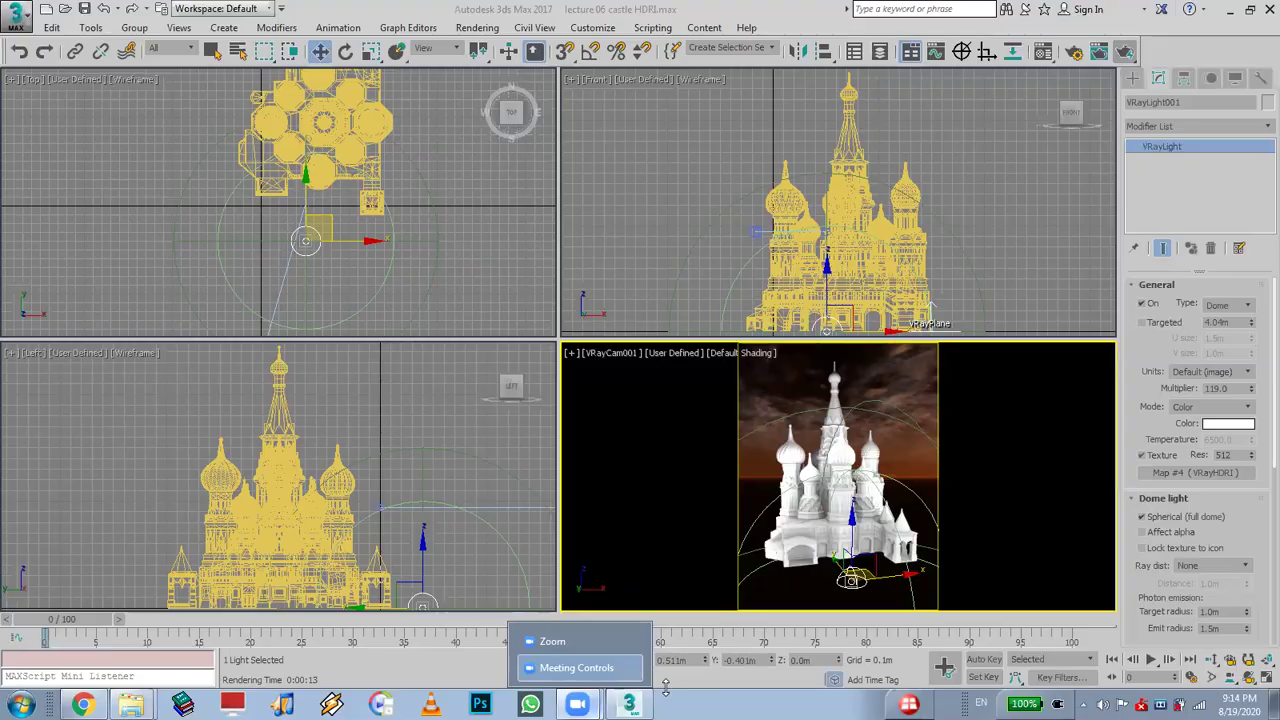
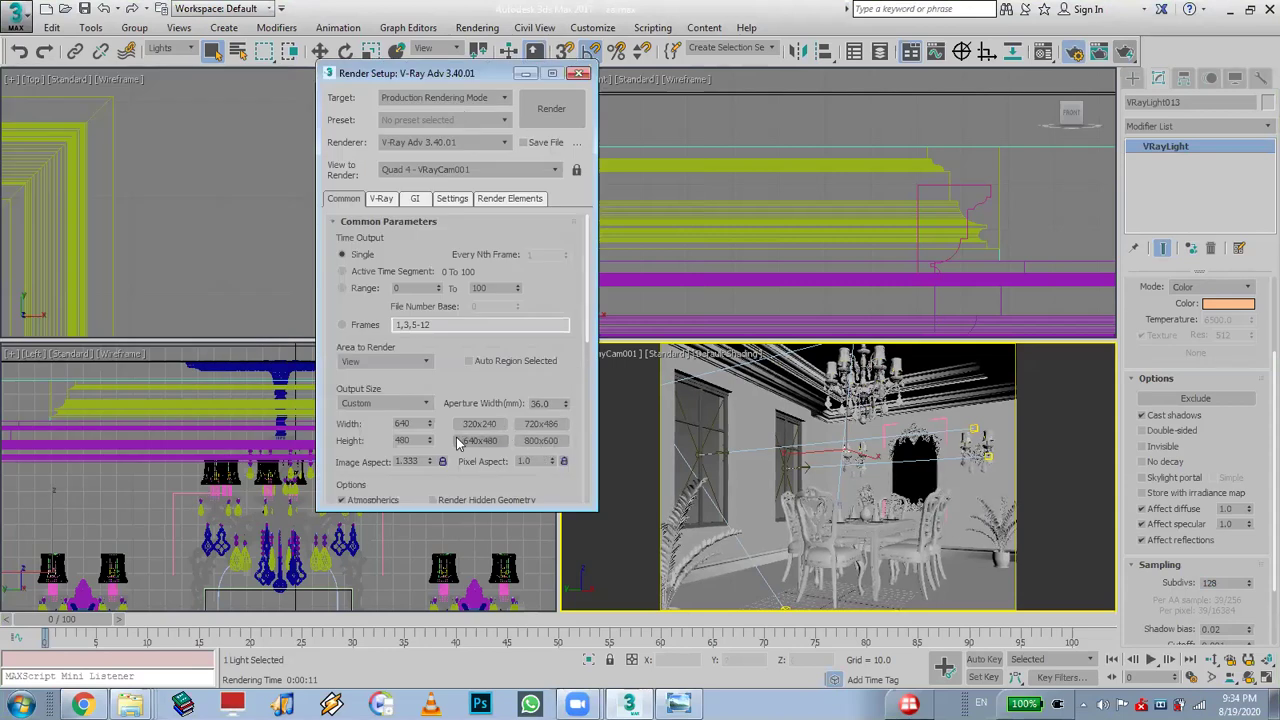
click(540, 441)
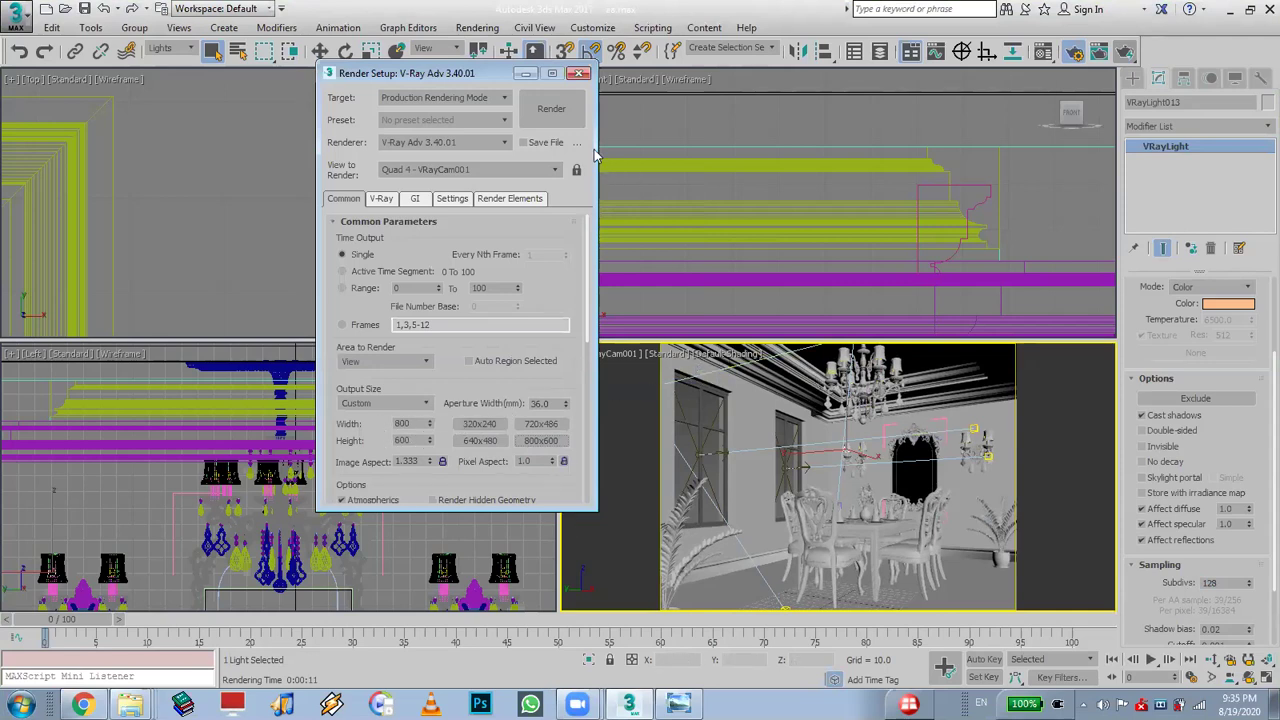
click(563, 109)
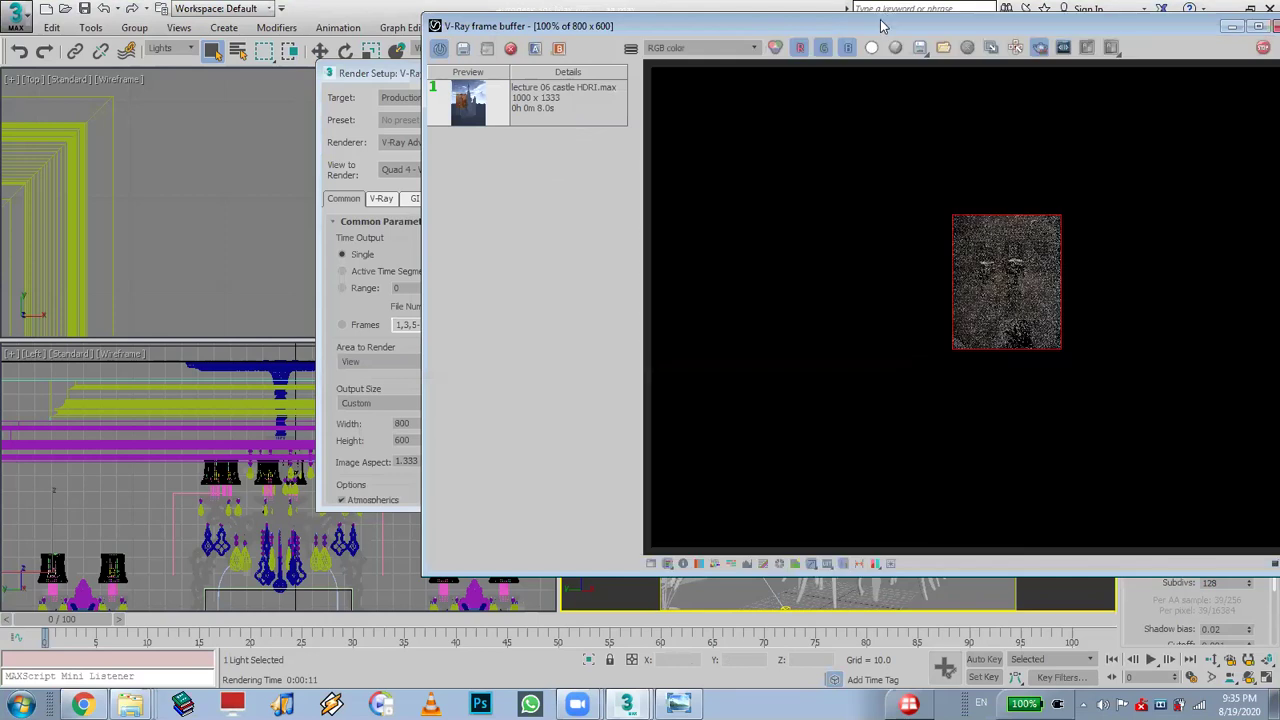
drag(830, 23, 825, 22)
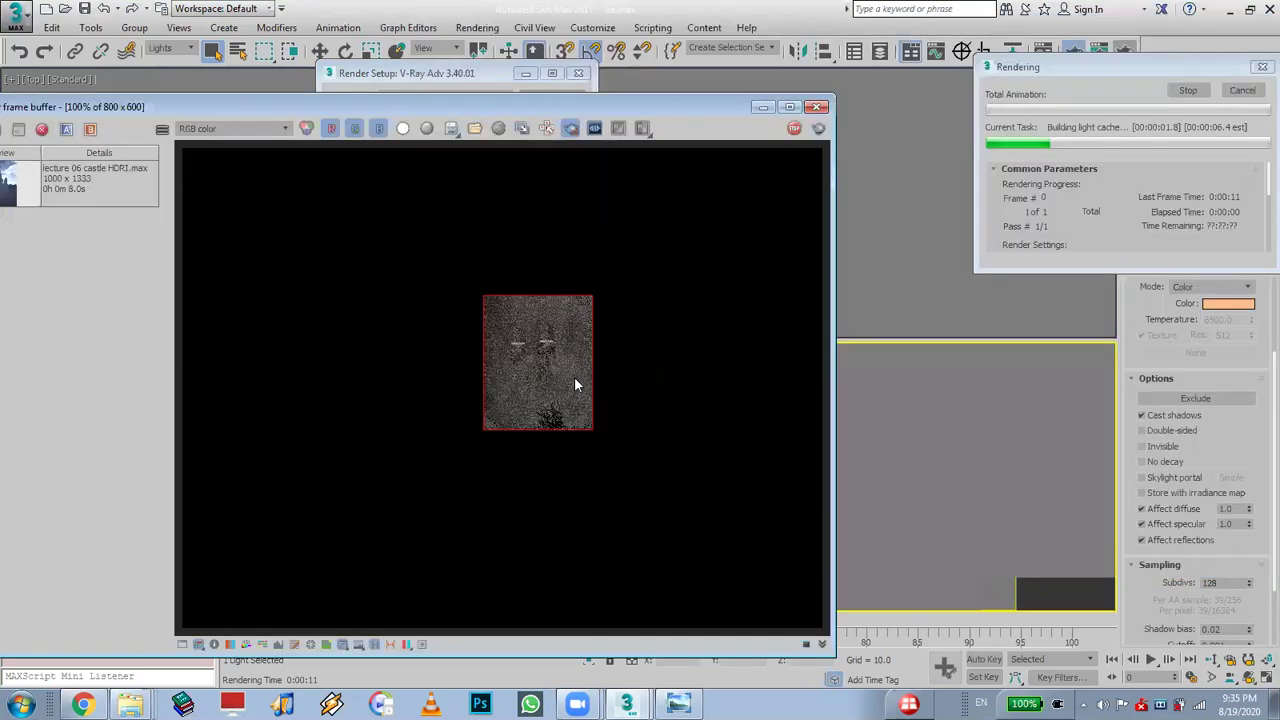
scroll(533, 341, up, 2)
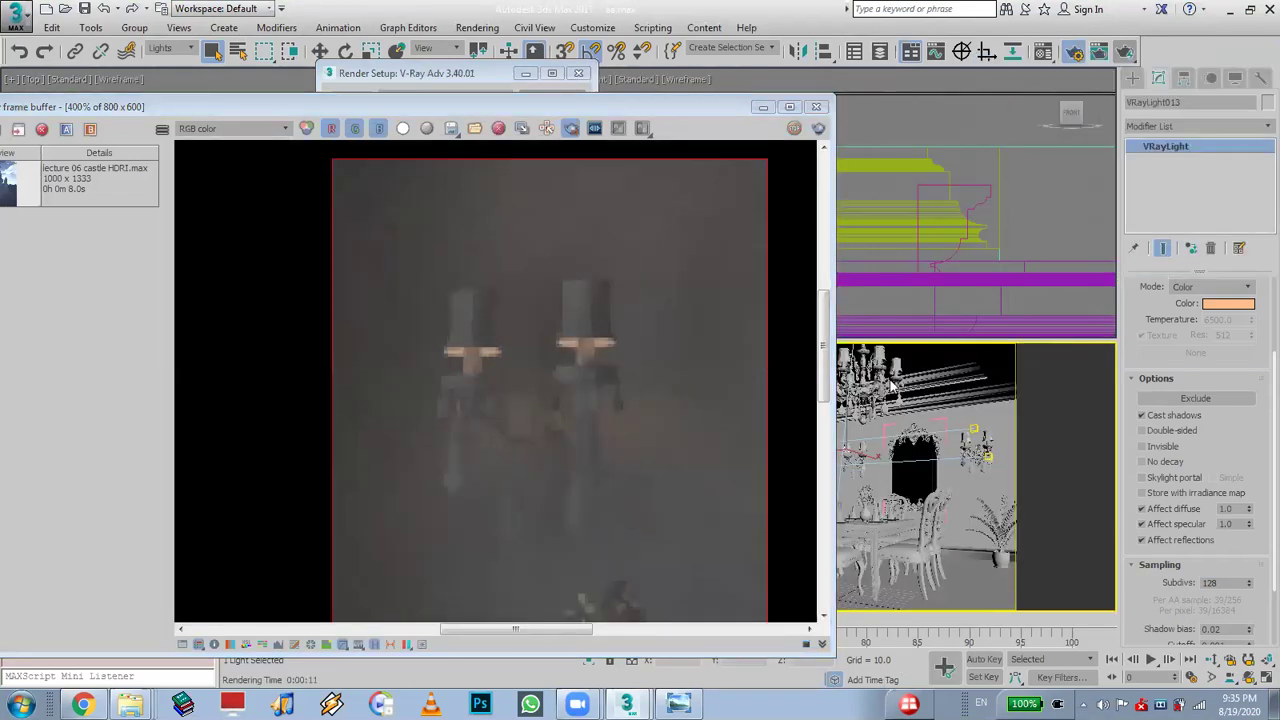
click(817, 107)
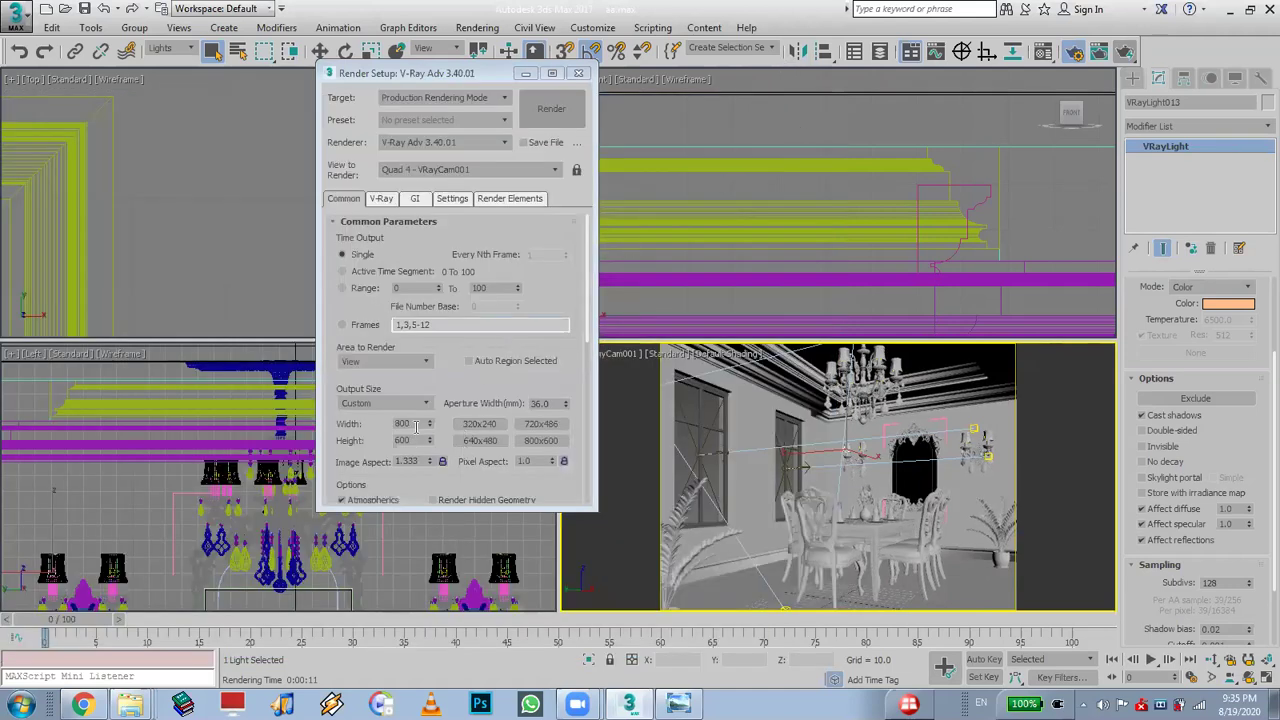
Set the output width to 2000 and render the wall-lamp region again, examining the lampshades up close in the frame buffer
double_click(344, 424)
text(2000)
key(Return)
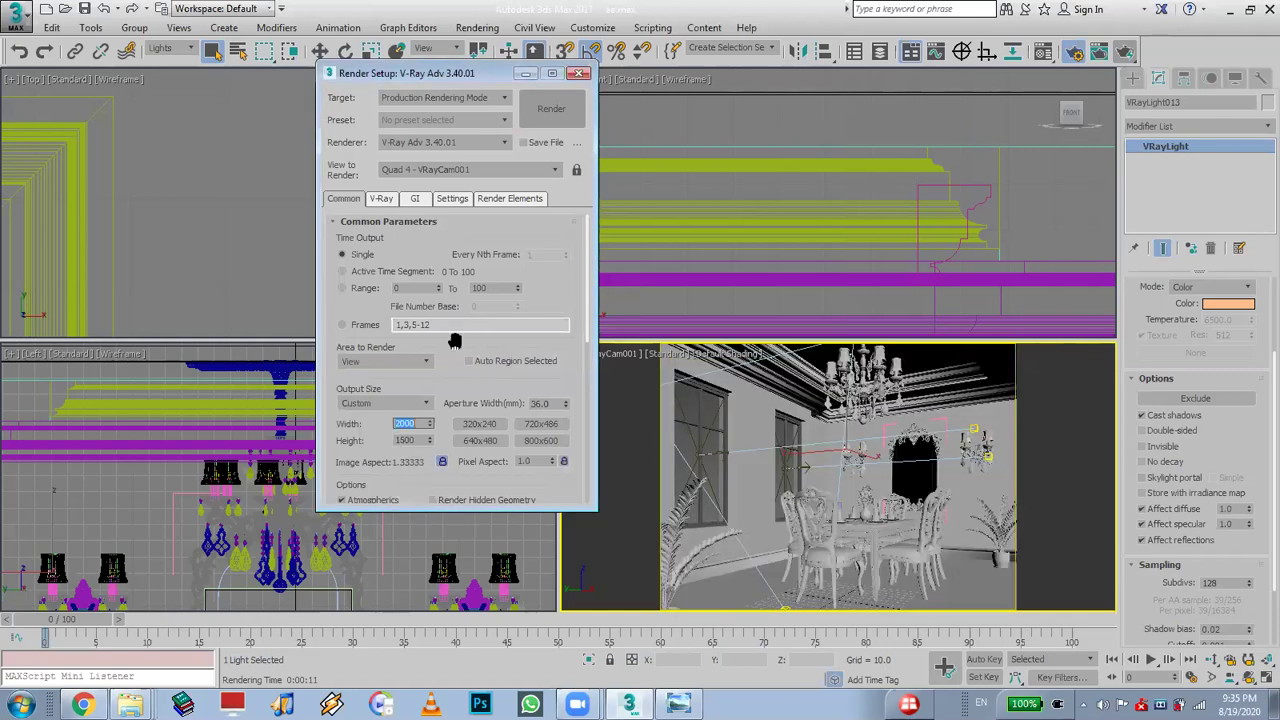
click(1122, 53)
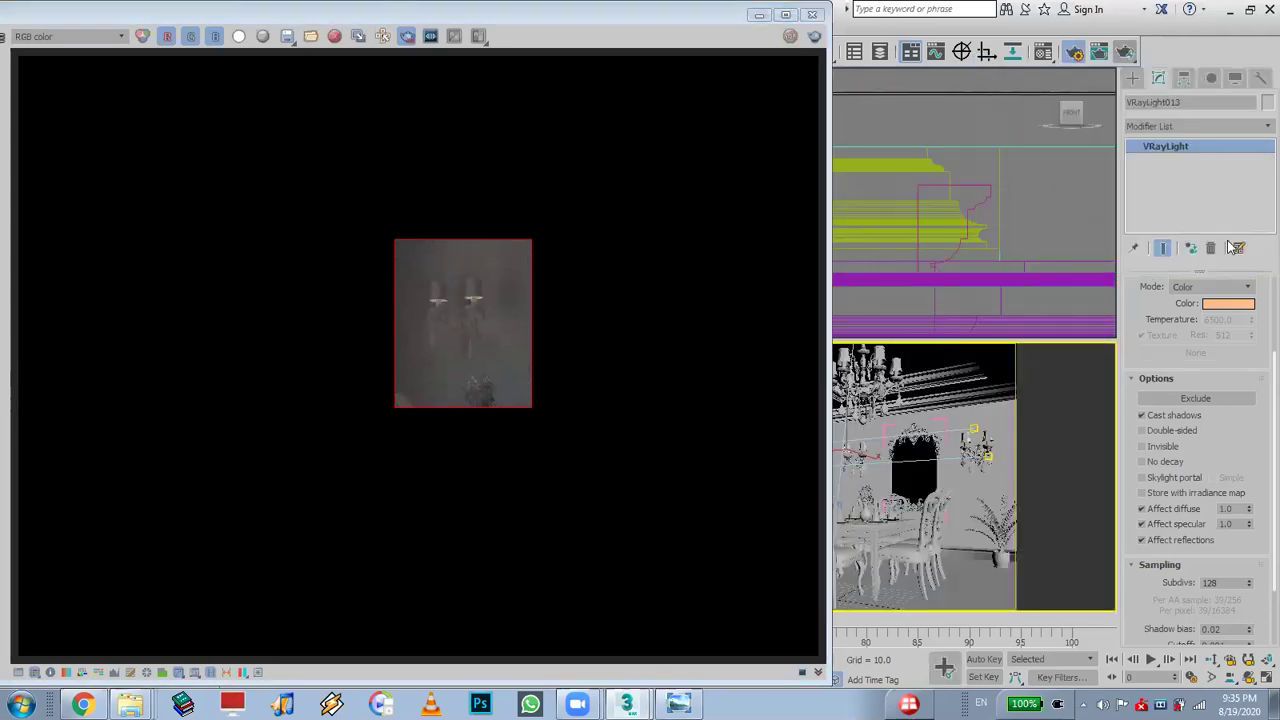
key(F3)
scroll(523, 316, up, 4)
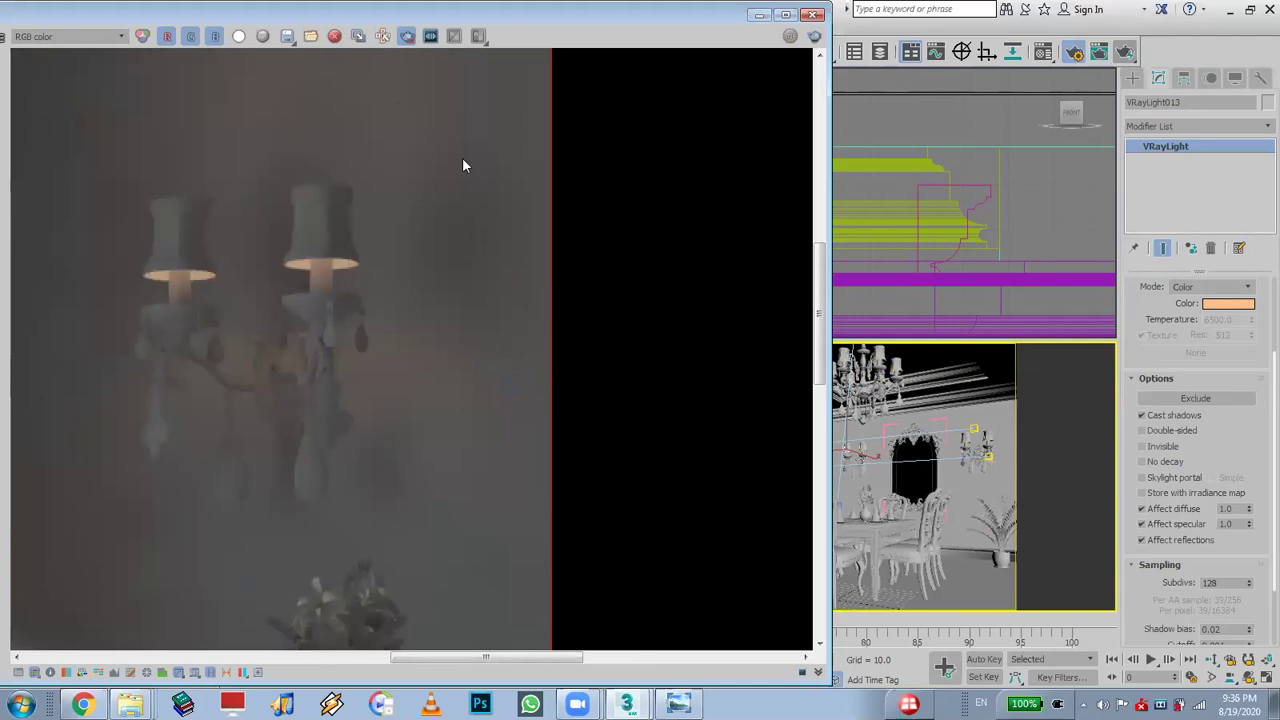
click(815, 14)
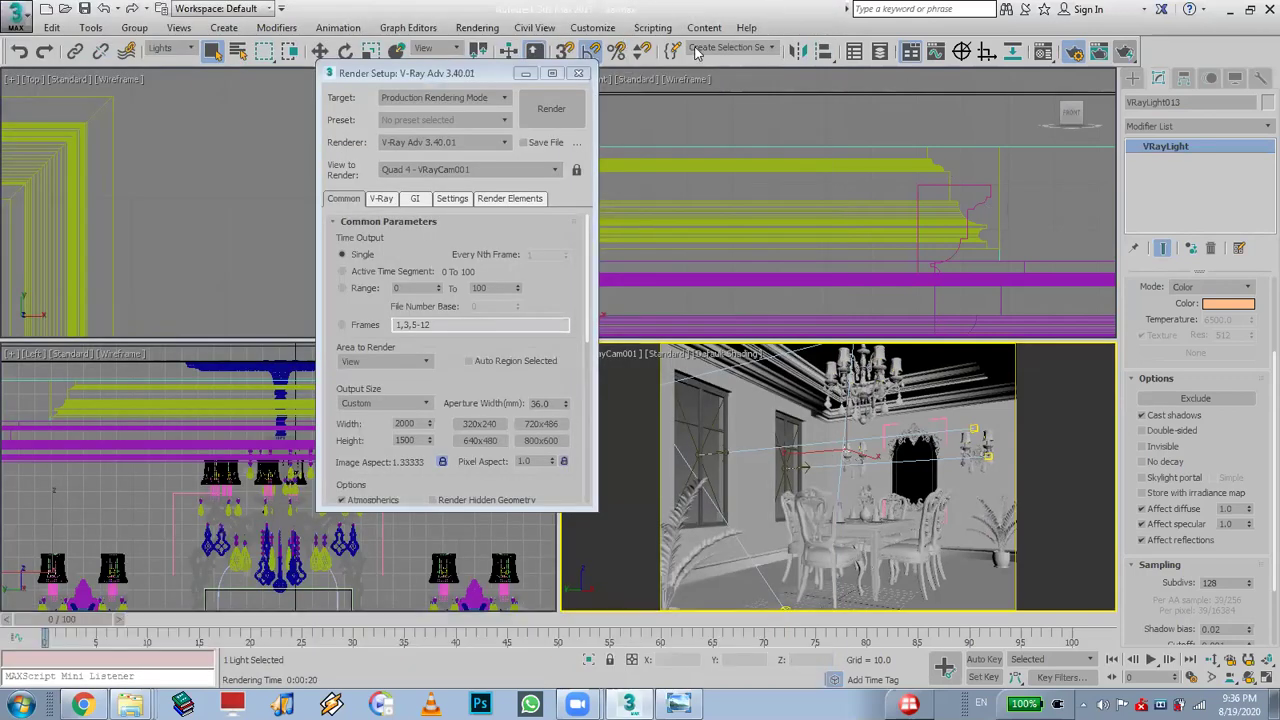
Close the render setup, reset the scene and open the recent file vray course 05_2.max
click(578, 73)
double_click(1210, 582)
click(26, 13)
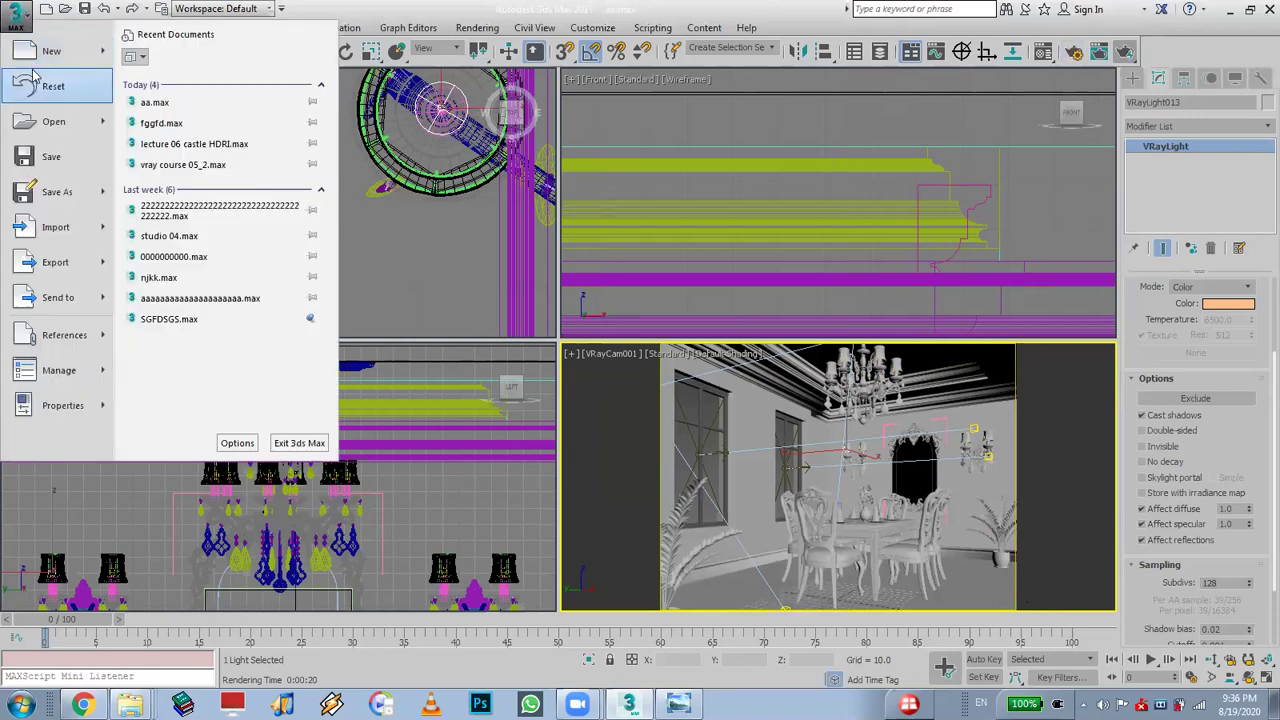
click(42, 104)
click(638, 377)
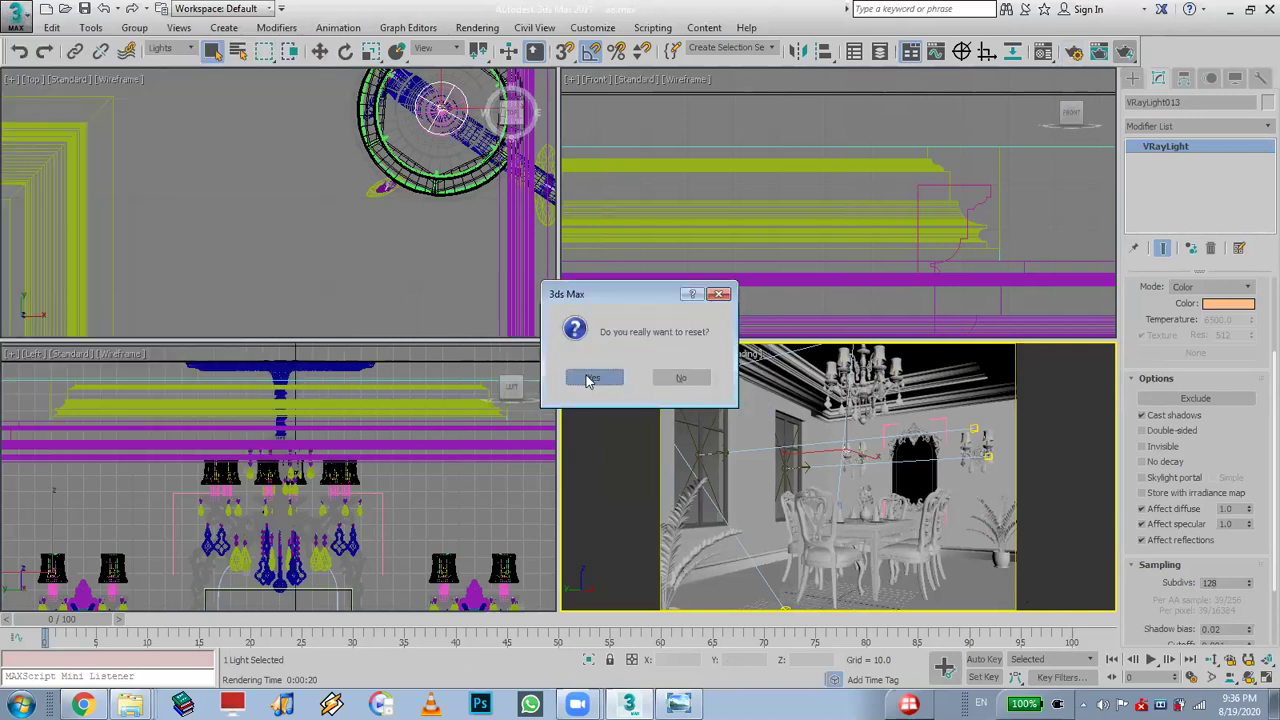
click(617, 381)
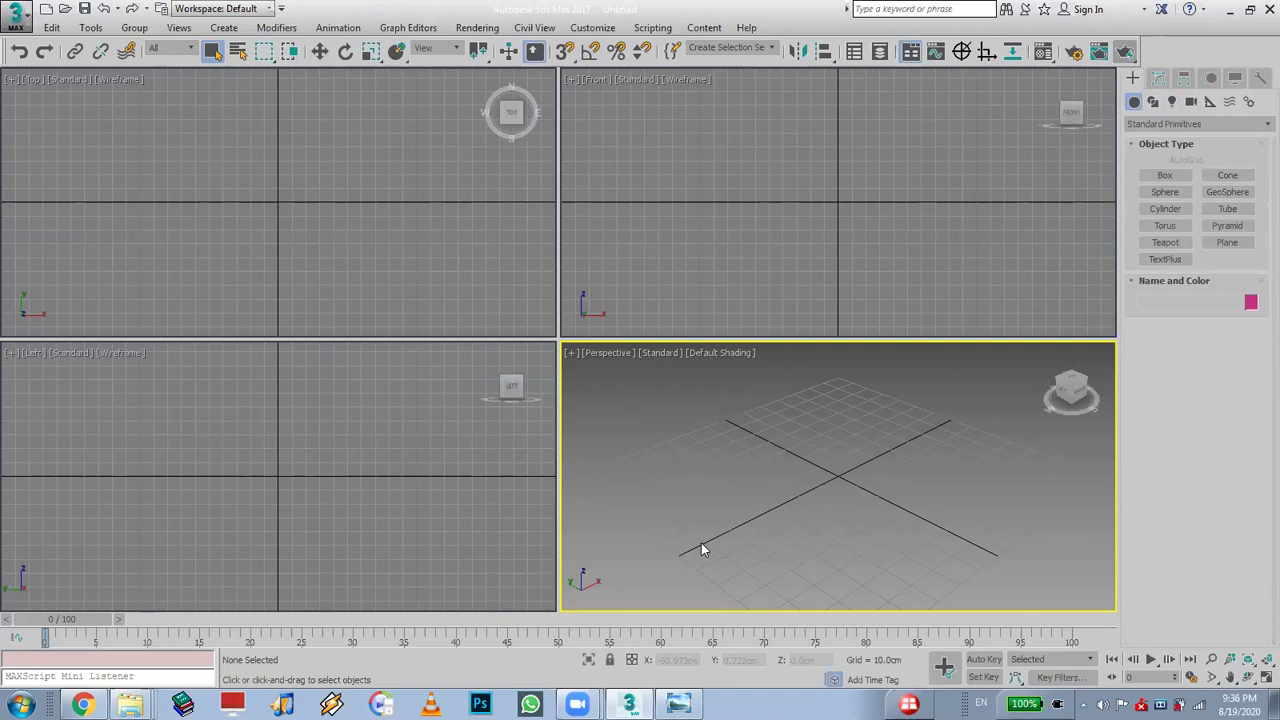
click(15, 16)
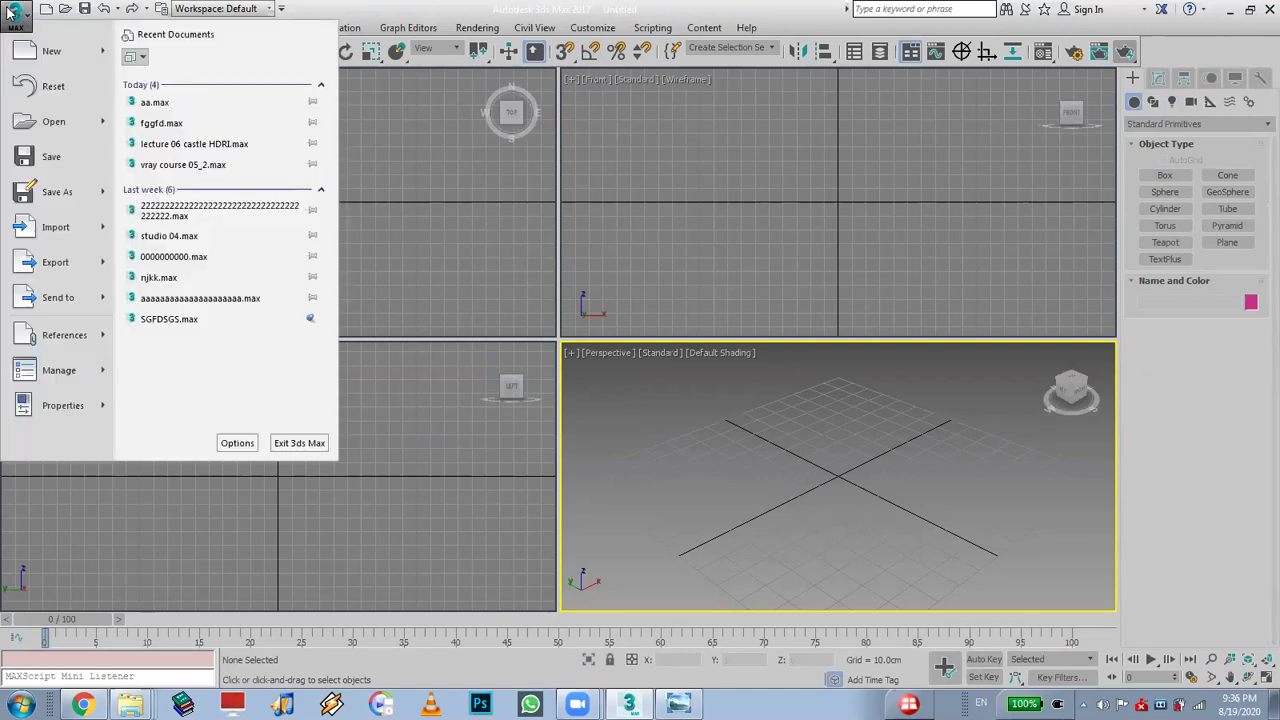
click(187, 168)
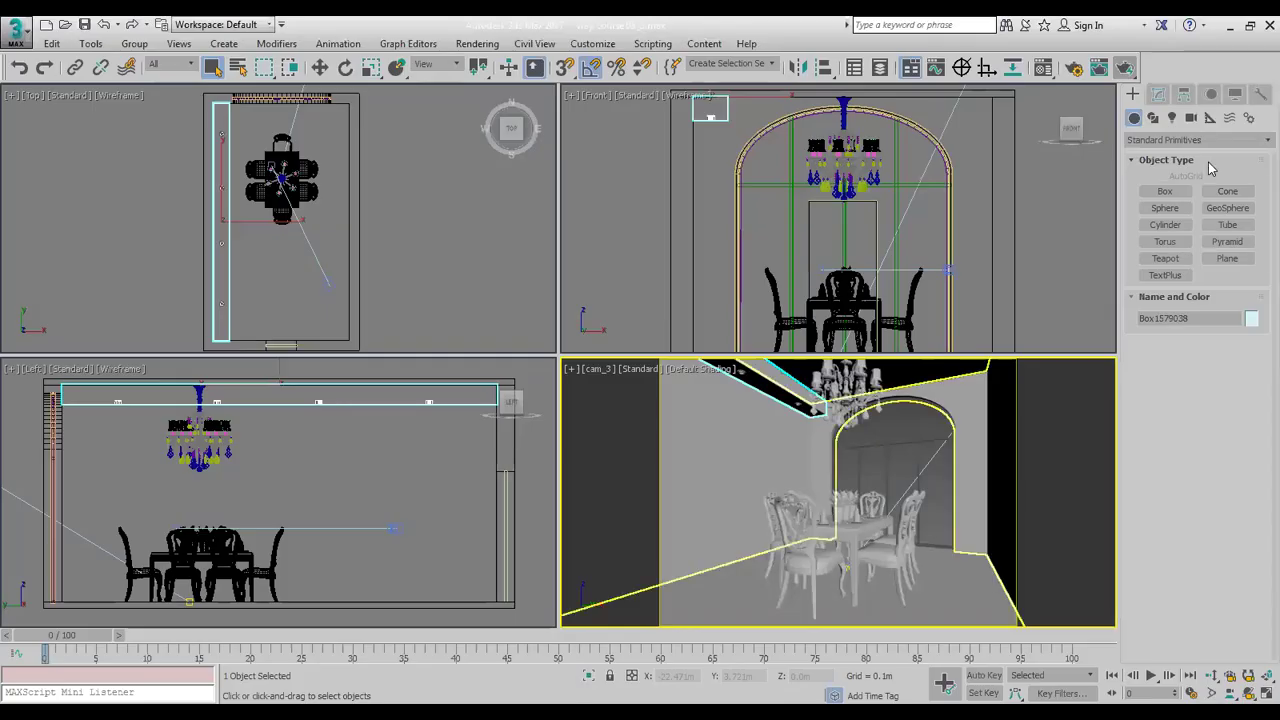
Switch light creation to the V-Ray category and choose the VRayIES light
click(1172, 117)
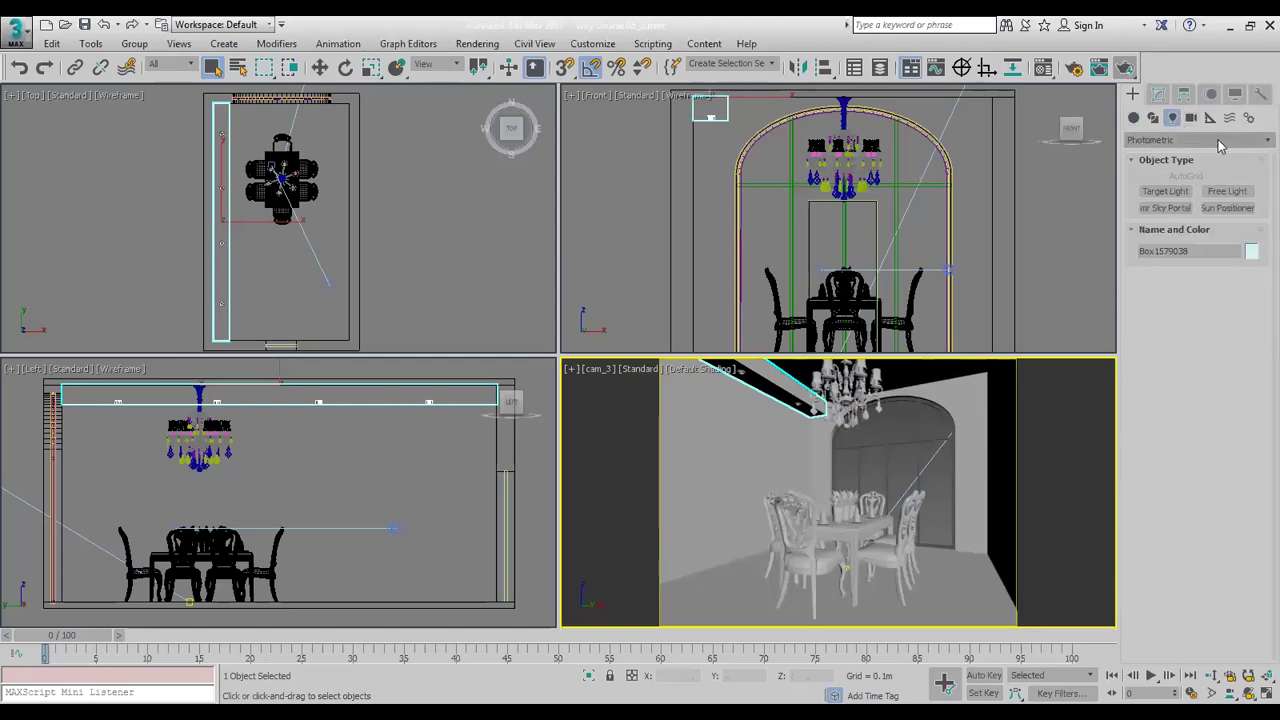
click(1218, 141)
click(1218, 170)
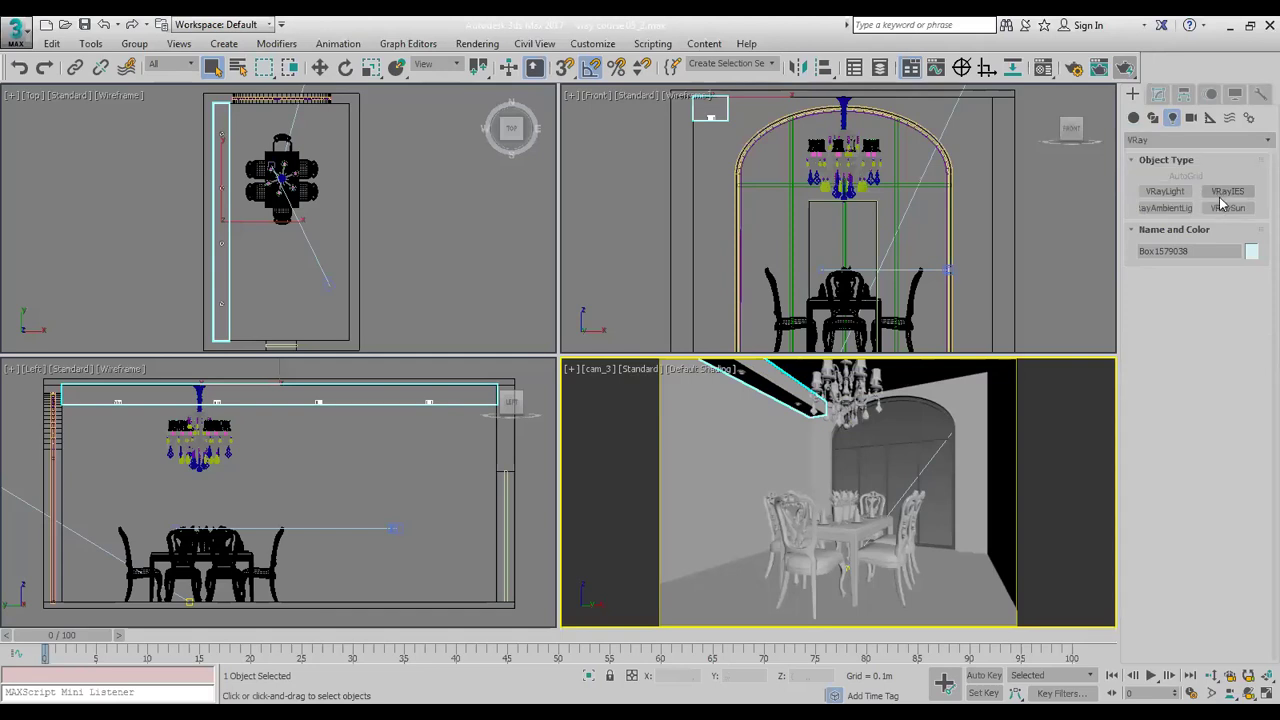
click(1224, 193)
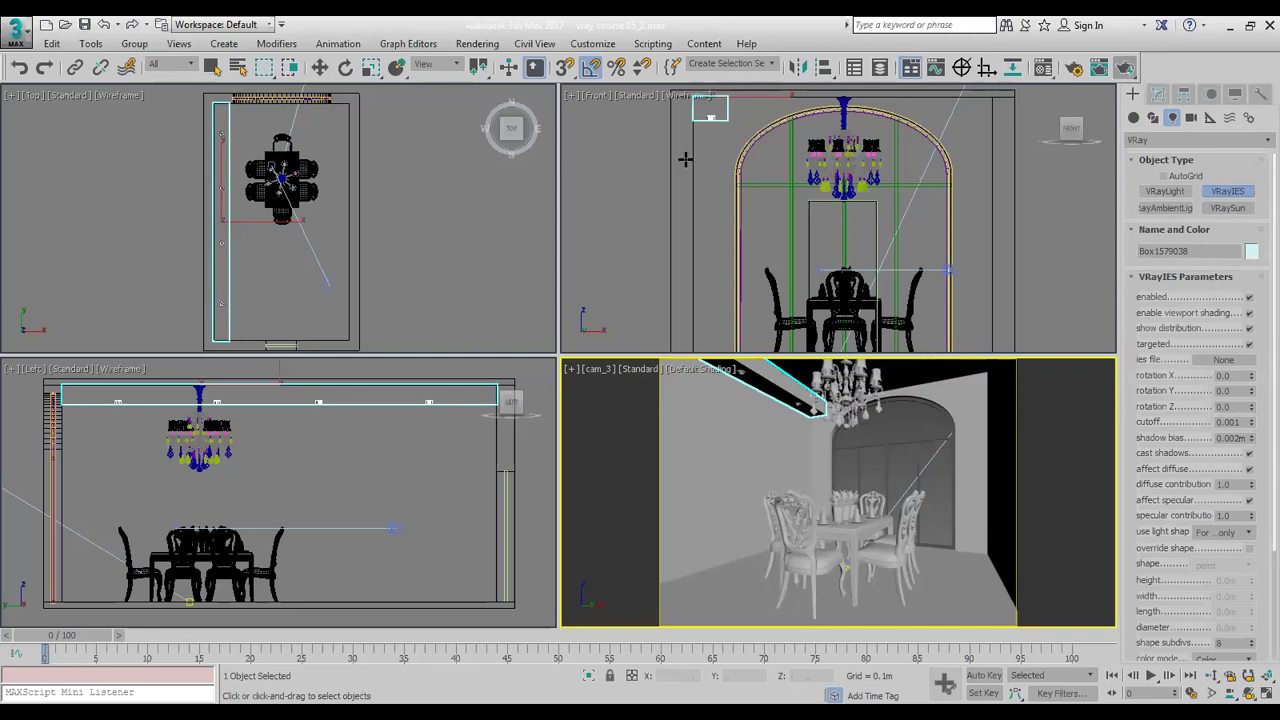
scroll(740, 200, up, 4)
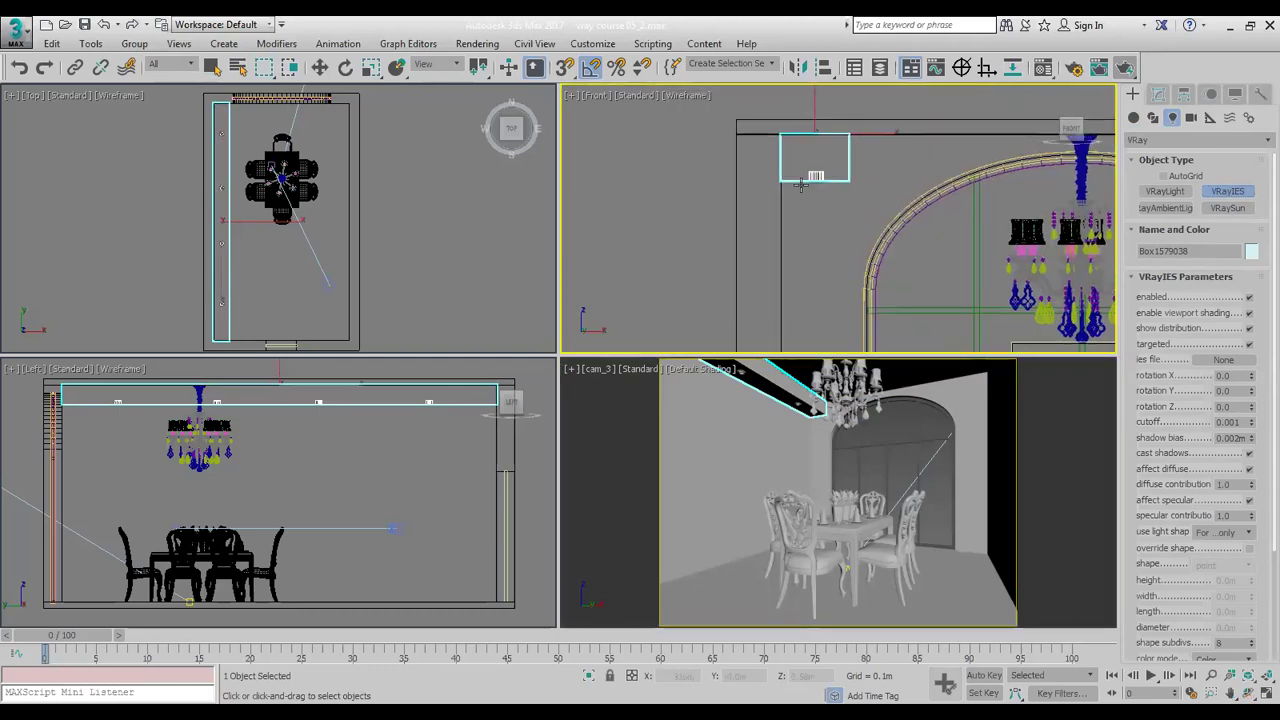
scroll(835, 195, up, 4)
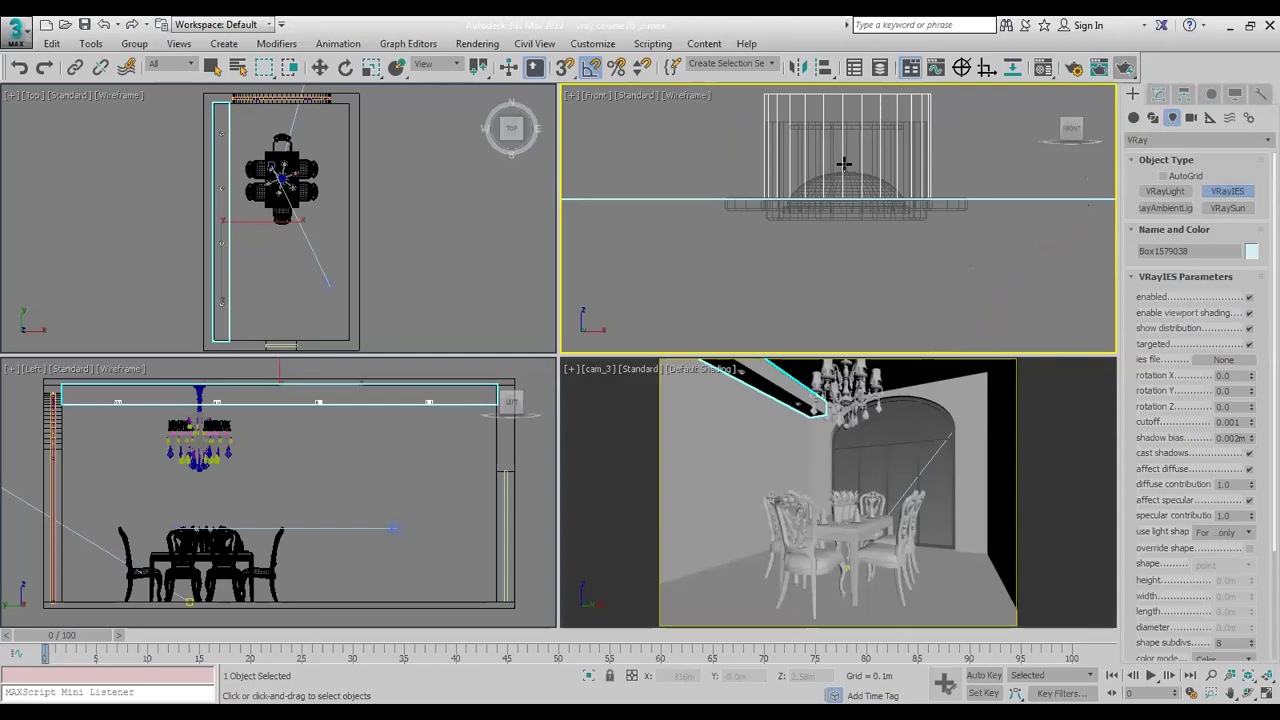
scroll(844, 163, down, 2)
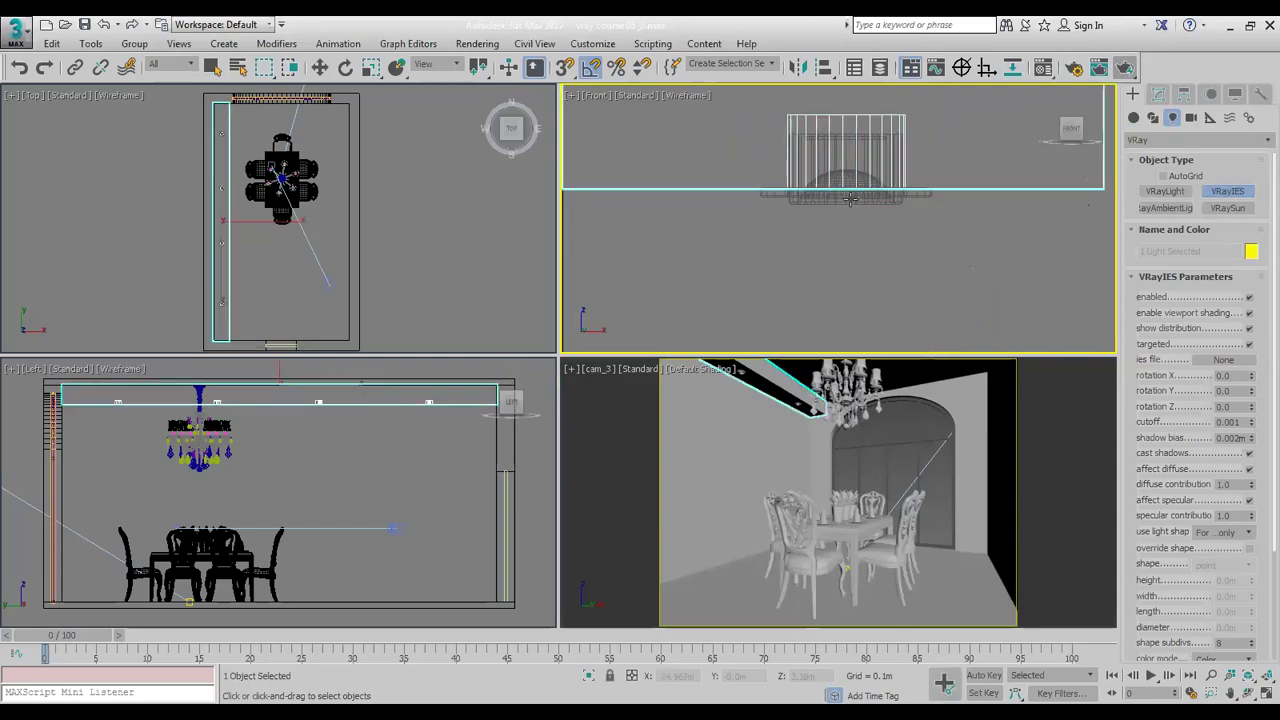
click(982, 277)
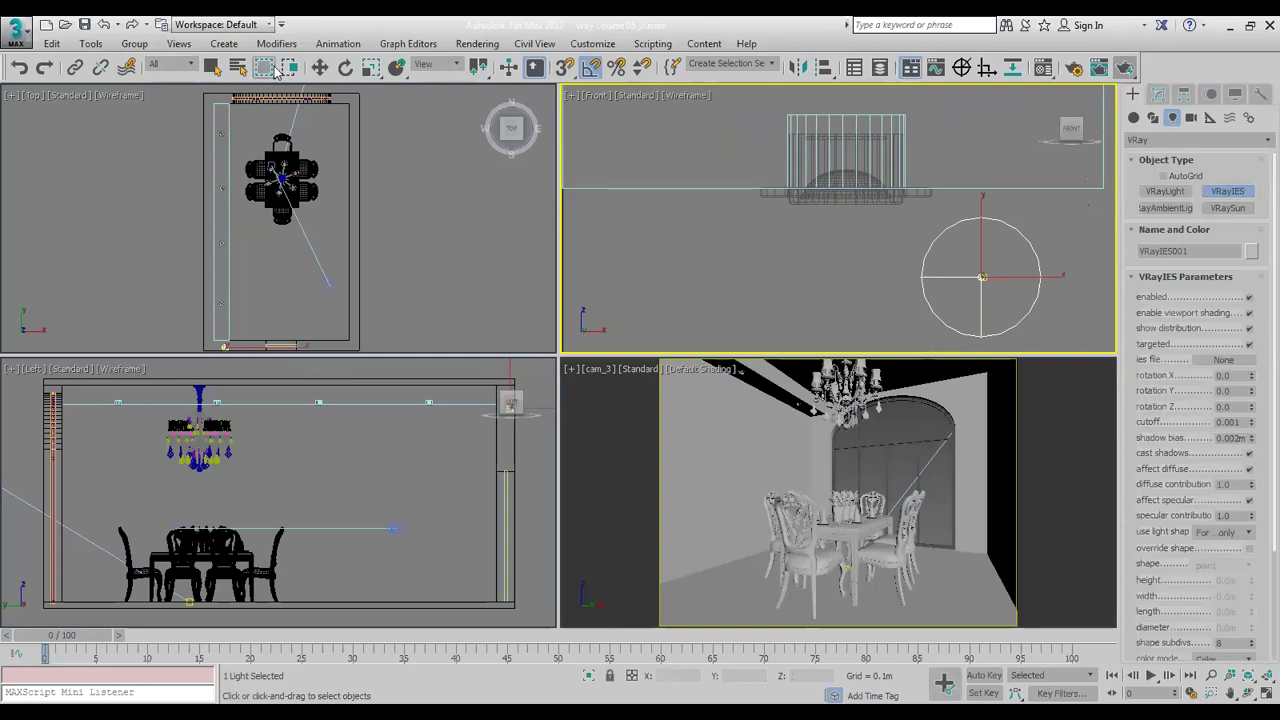
click(319, 67)
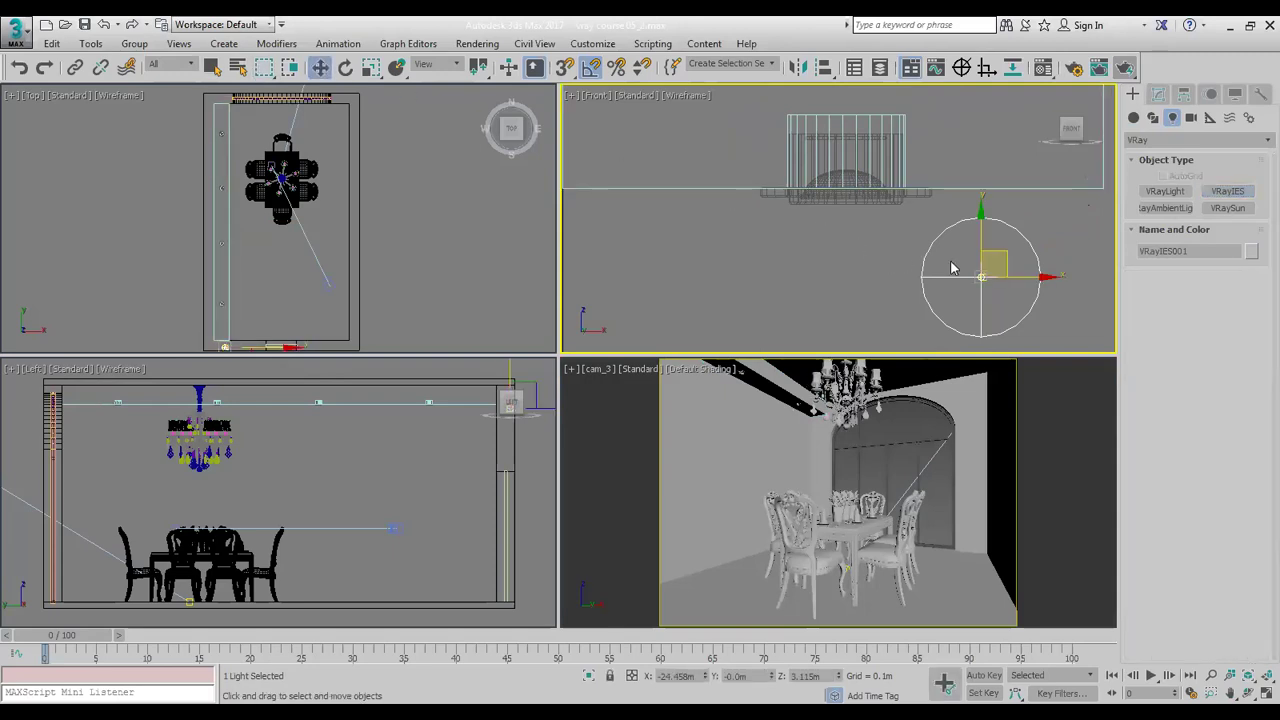
key(Delete)
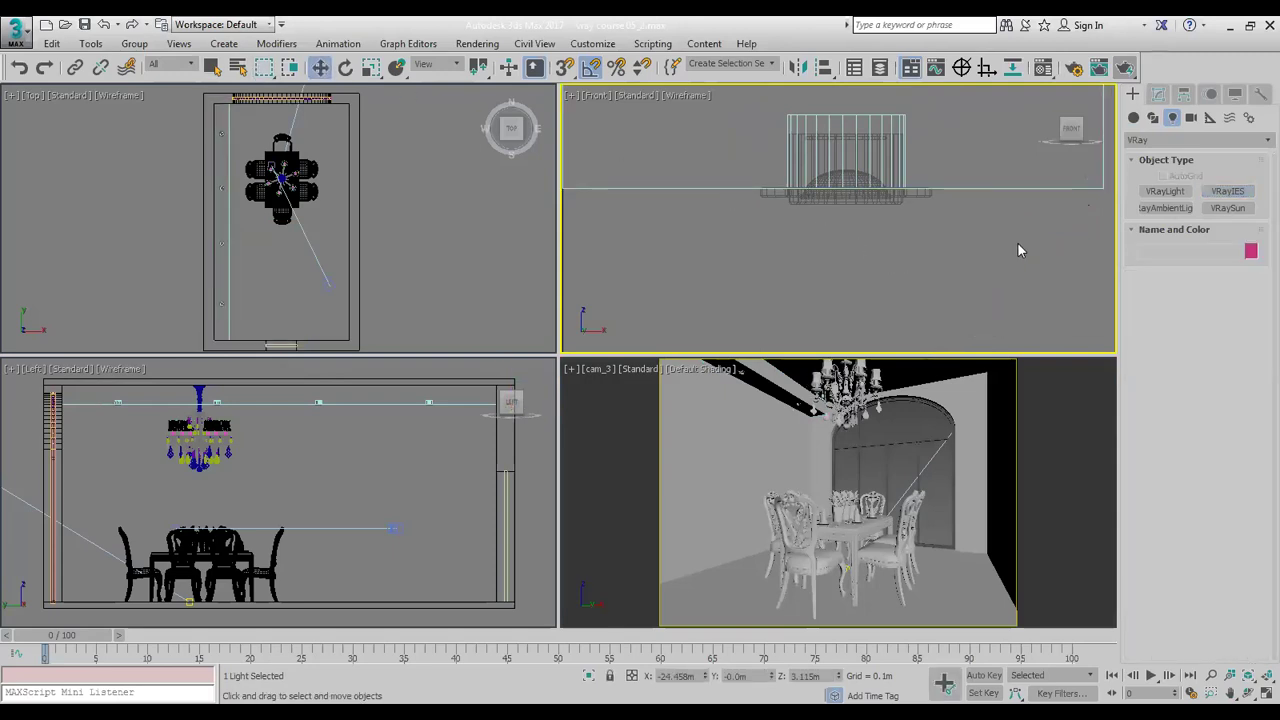
Select the recessed ceiling spotlight farthest from the dining table and frame it in a maximized Left view, ready for moving
click(845, 195)
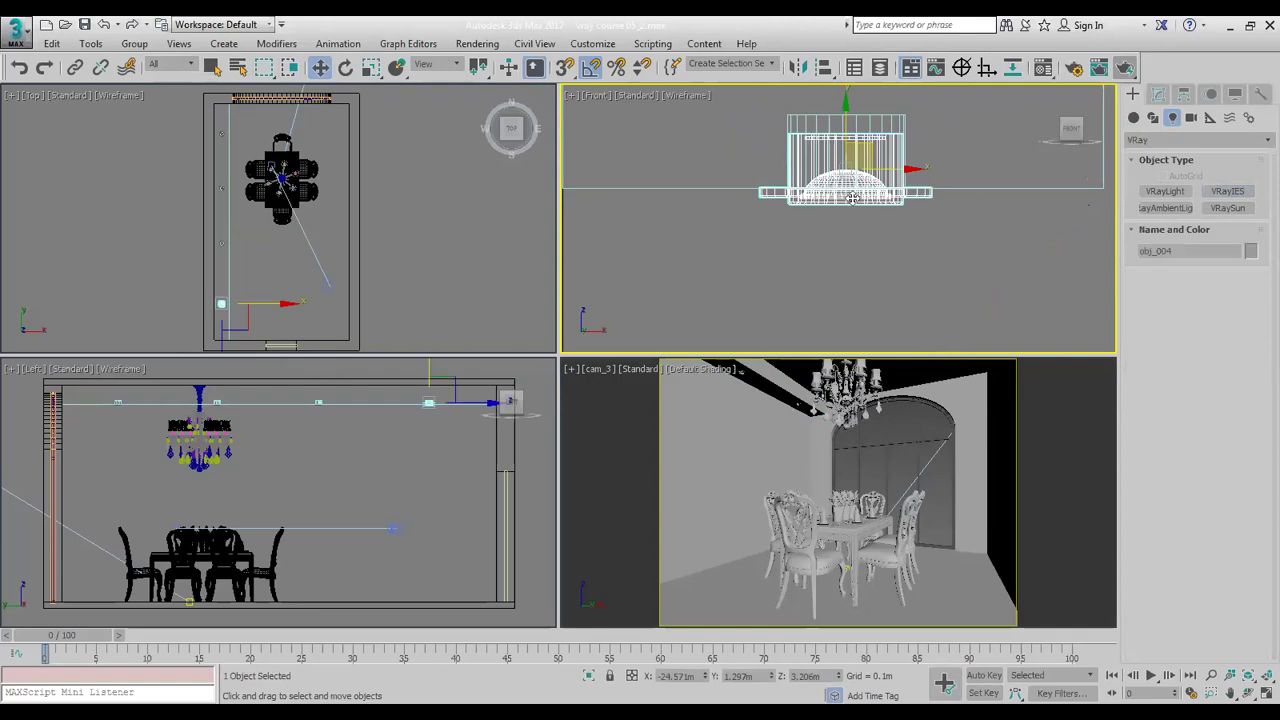
middle_drag(489, 447, 441, 447)
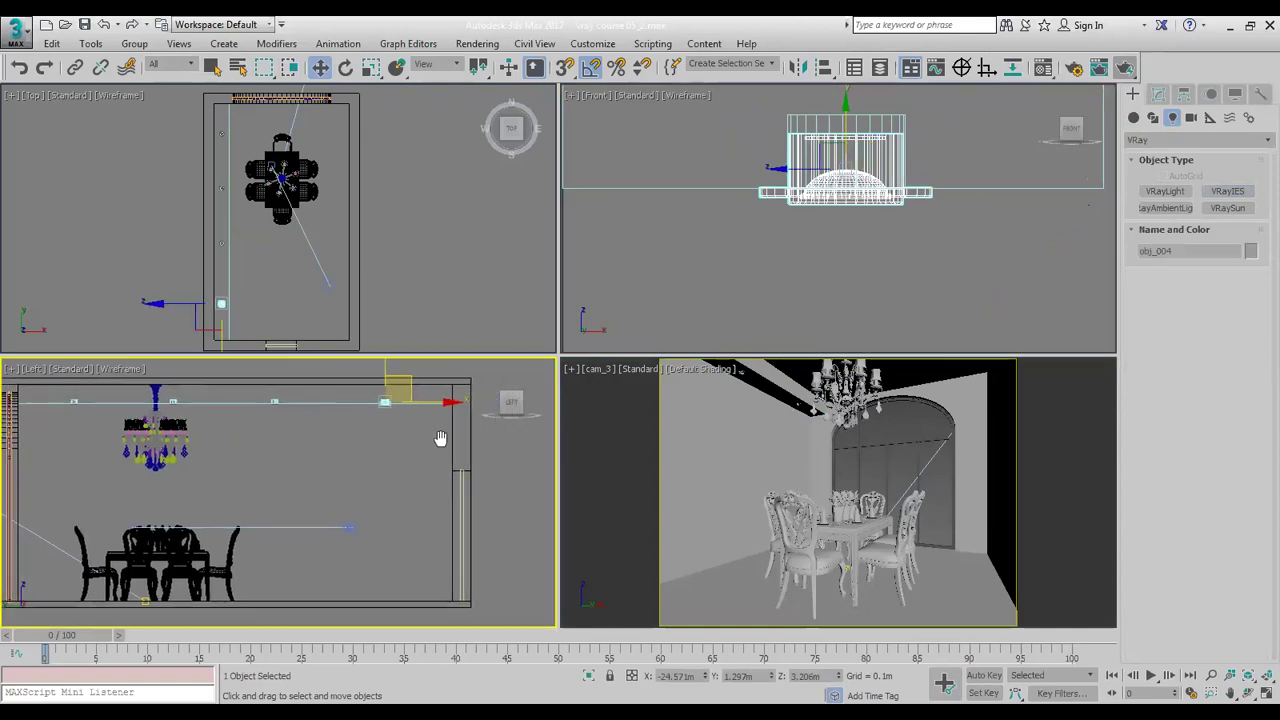
click(1260, 693)
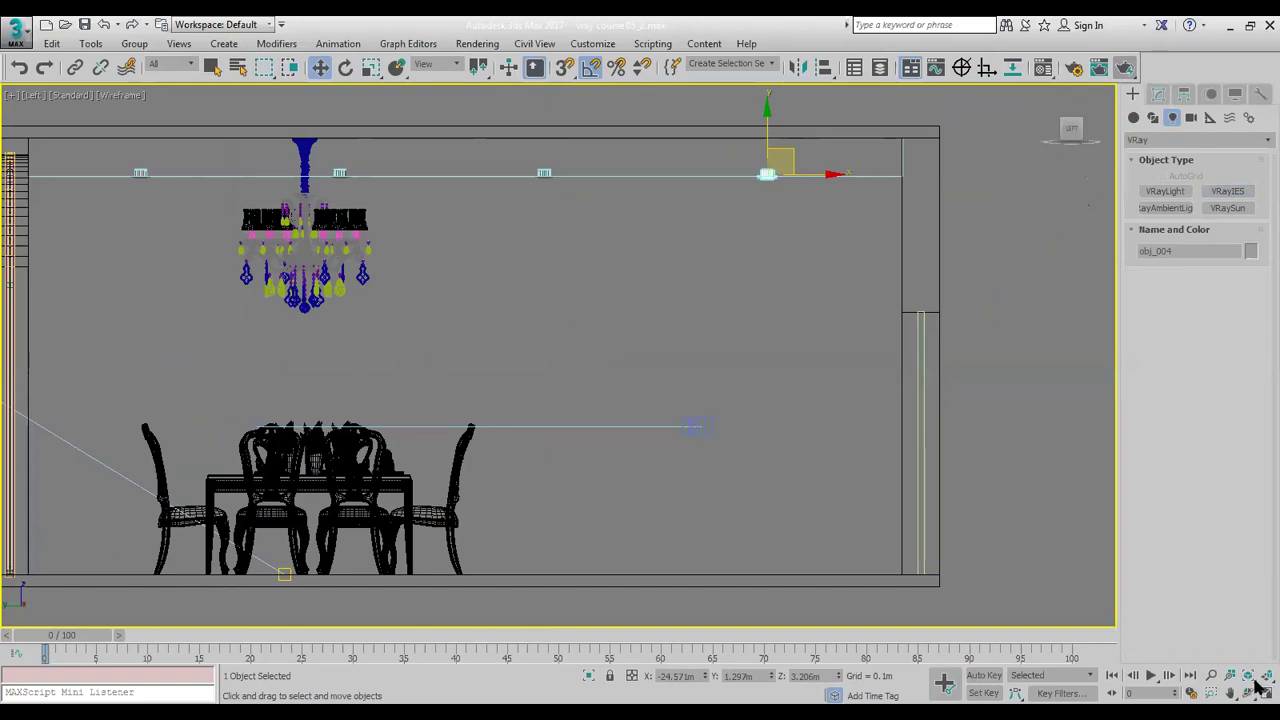
click(1230, 693)
click(1061, 693)
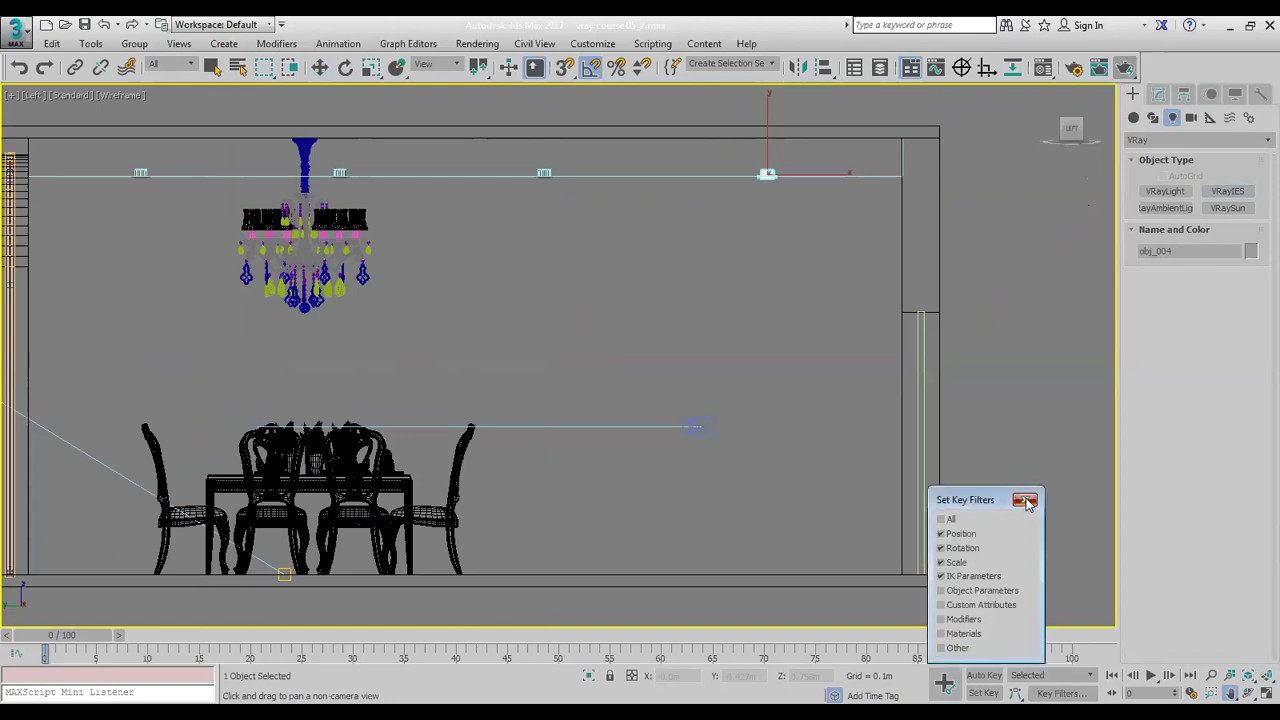
click(1025, 500)
scroll(794, 220, up, 6)
drag(797, 200, 811, 223)
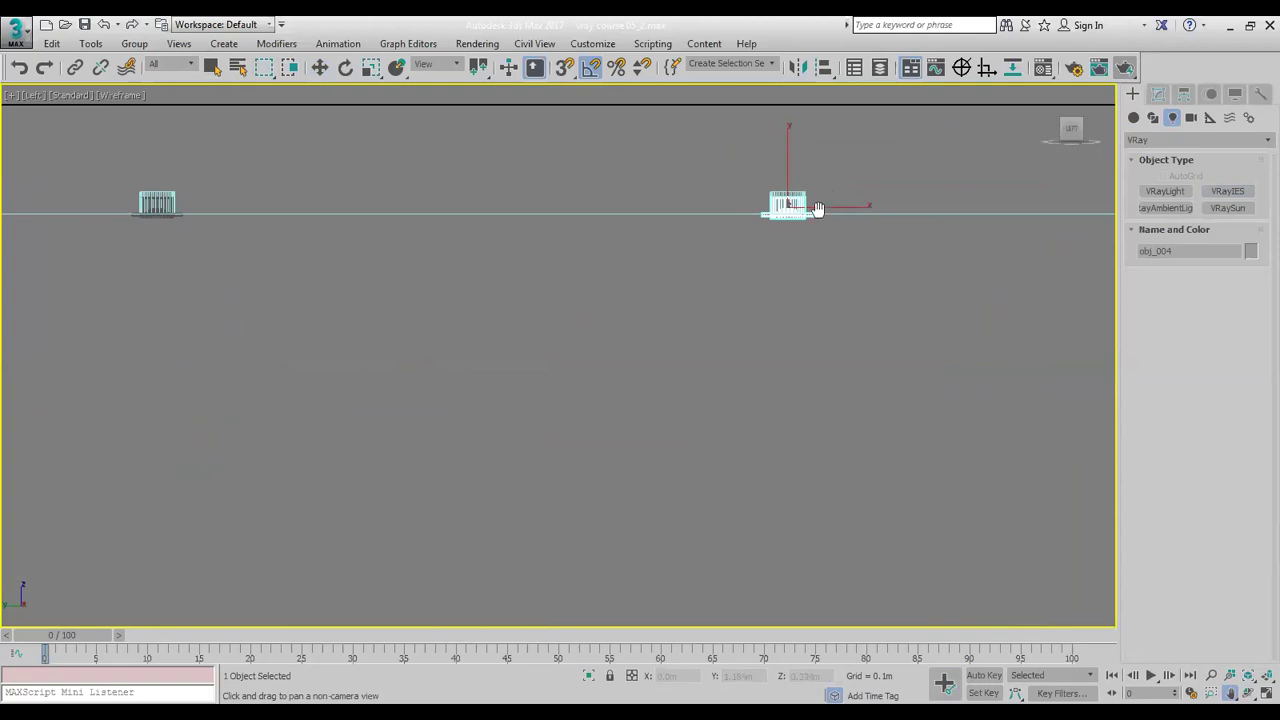
click(319, 67)
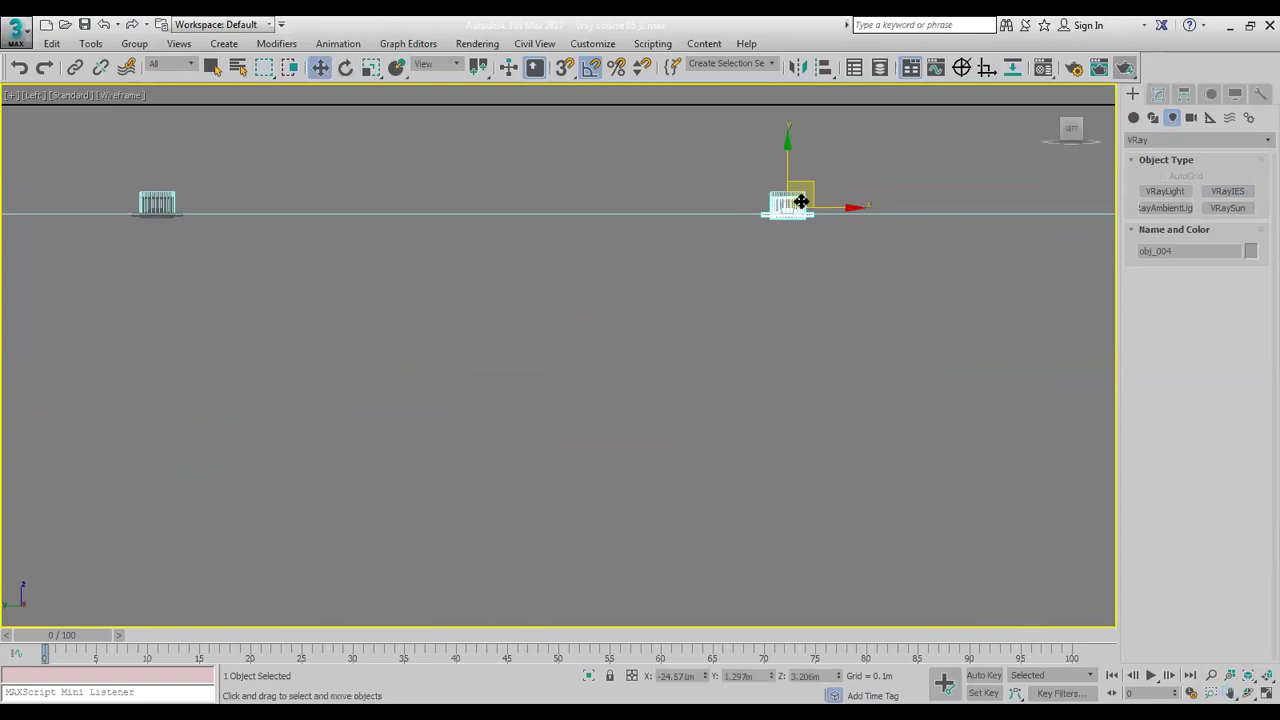
Create a targeted VRayIES light in the left view outside the room, aimed straight down to near floor level
drag(784, 160, 798, 238)
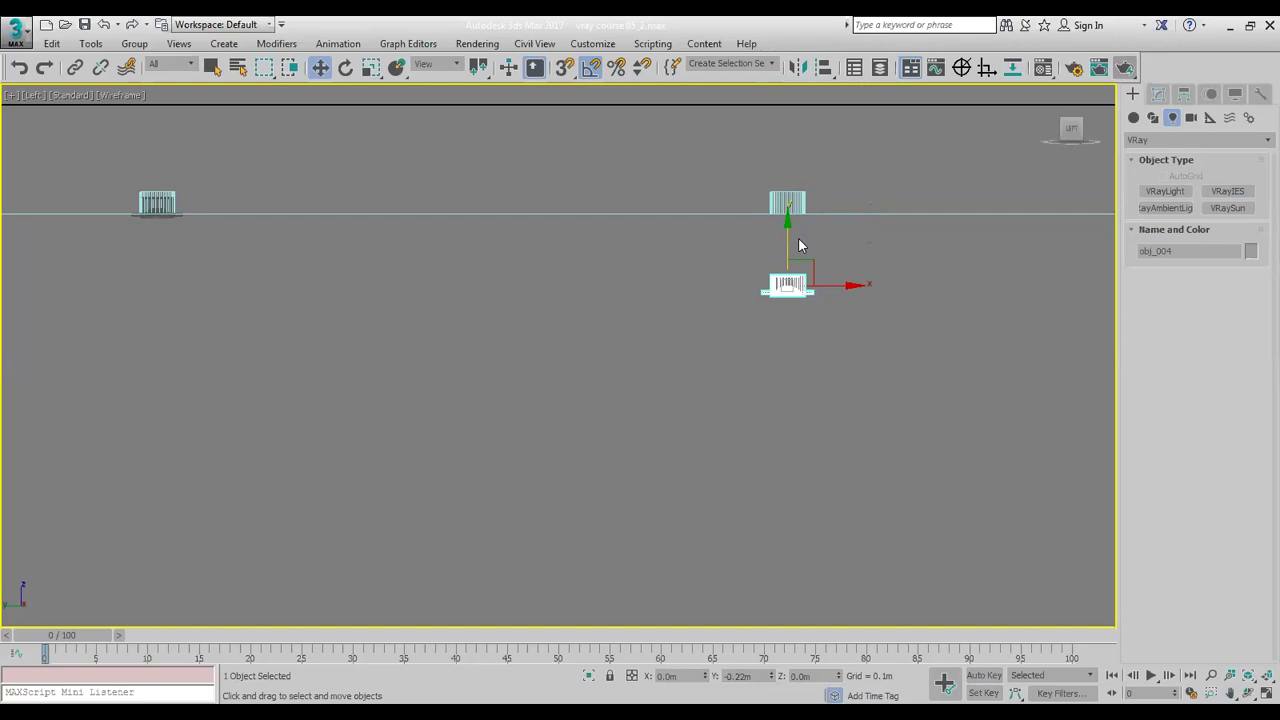
right_click(802, 232)
scroll(872, 370, down, 6)
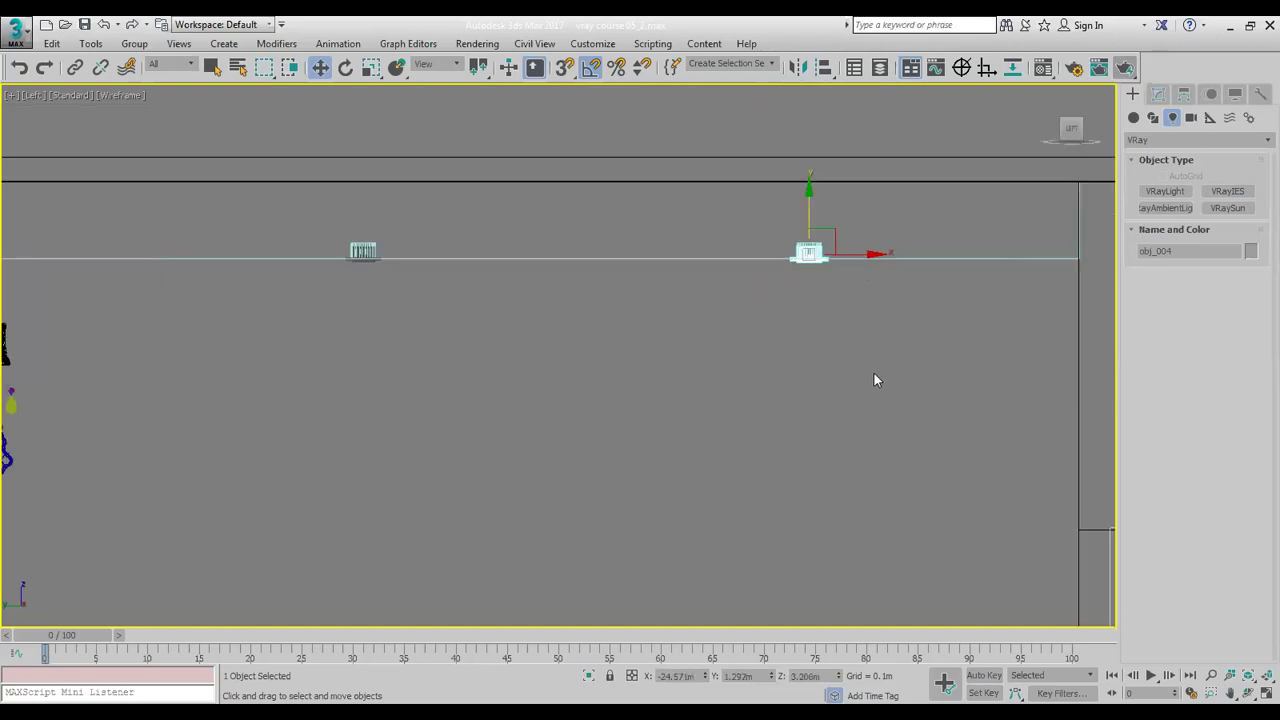
middle_drag(875, 381, 820, 296)
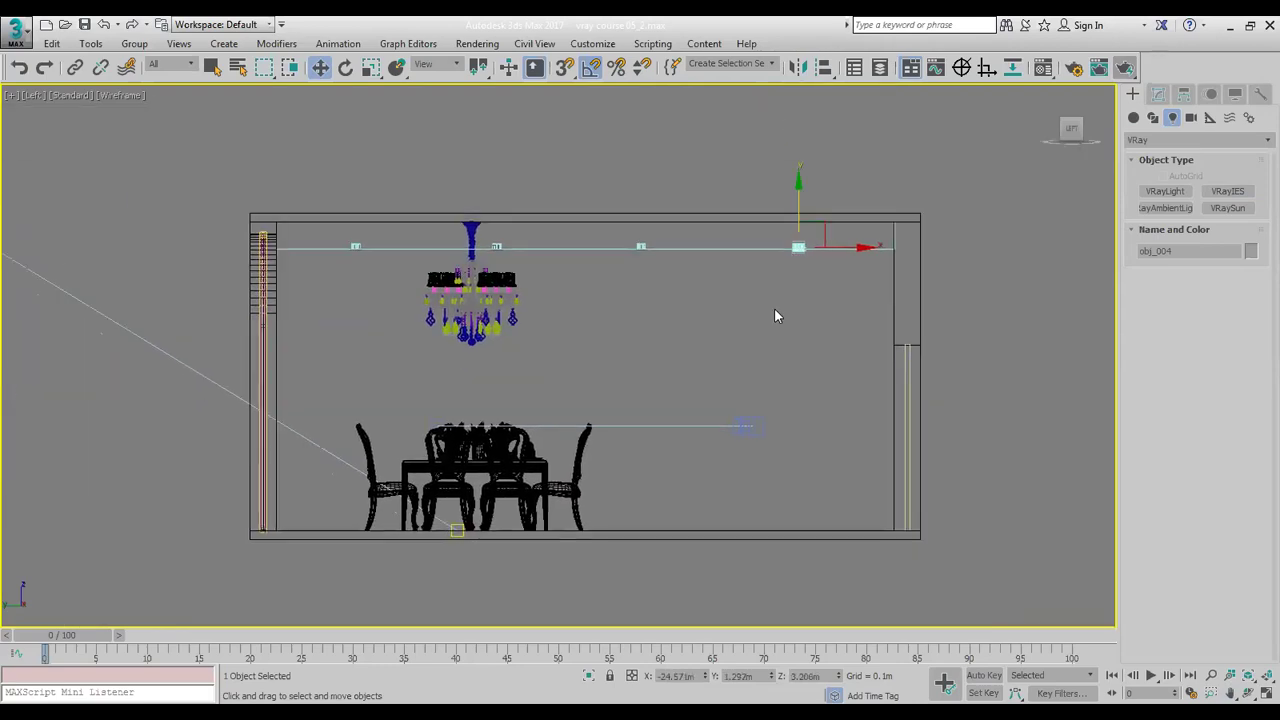
click(1227, 192)
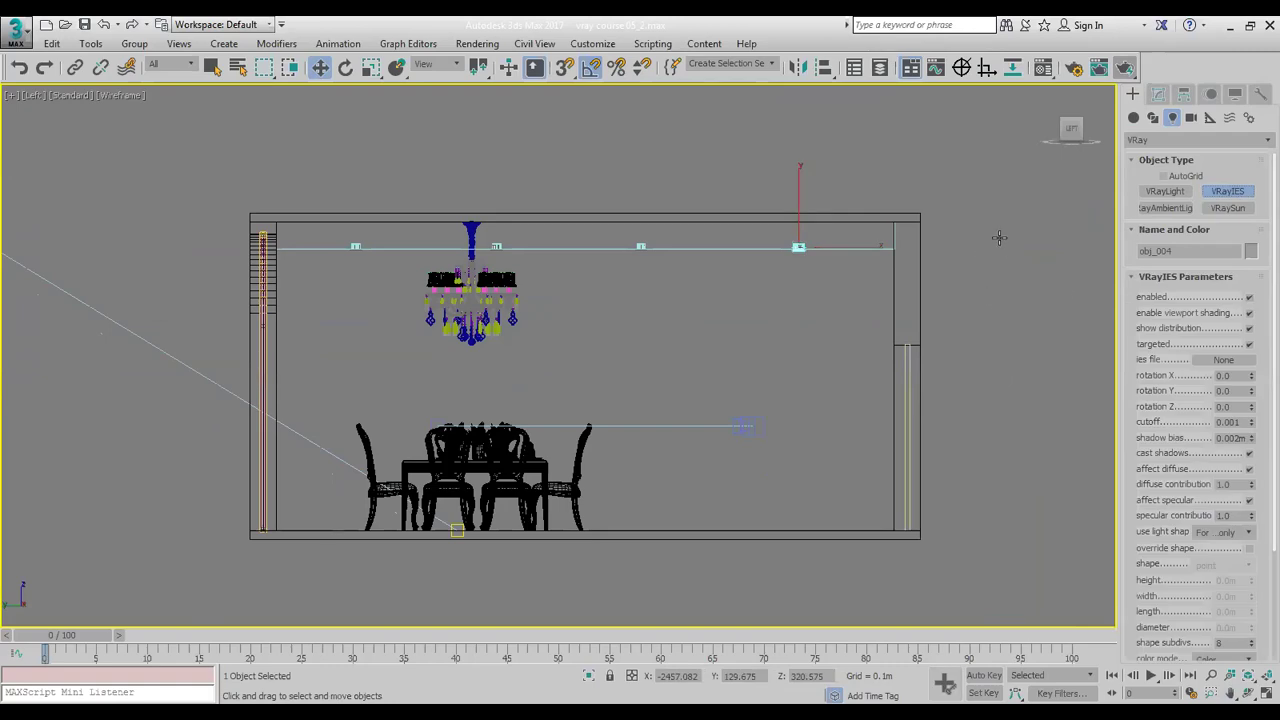
drag(998, 238, 1075, 265)
drag(1058, 318, 1001, 519)
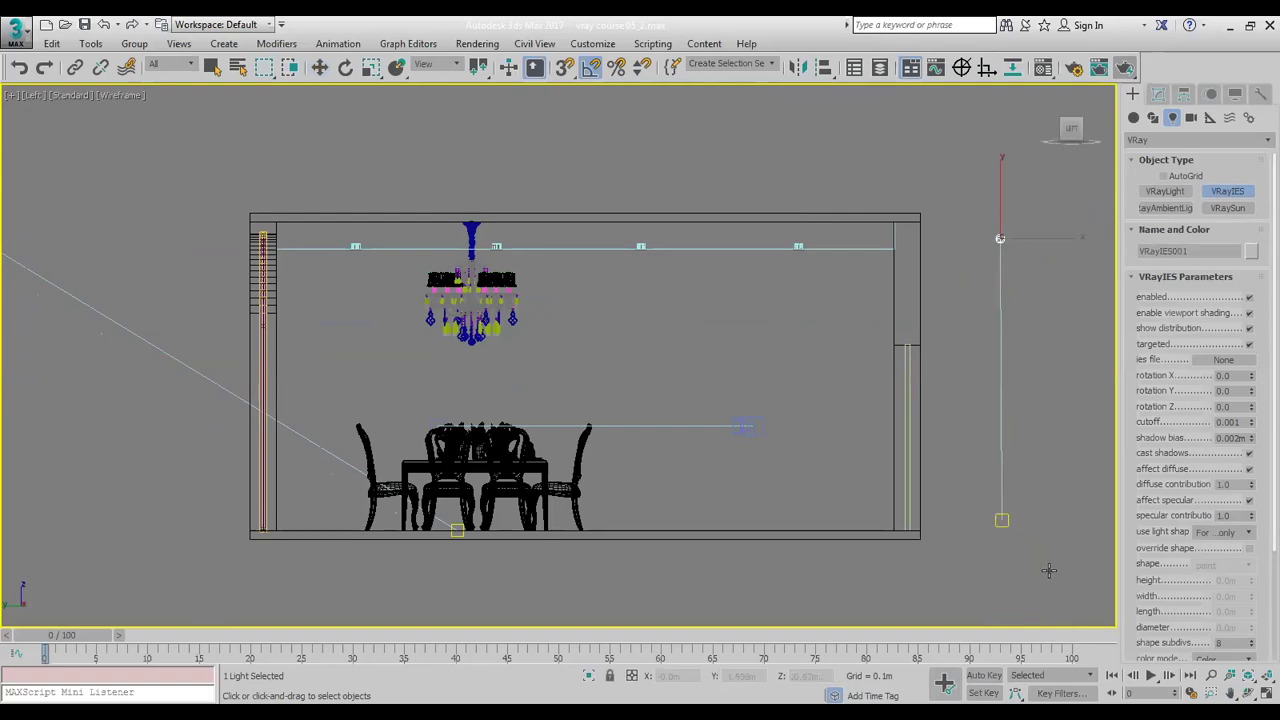
right_click(1033, 532)
Move the VRayIES light together with its target beneath the ceiling spotlight farthest from the dining table
click(1002, 514)
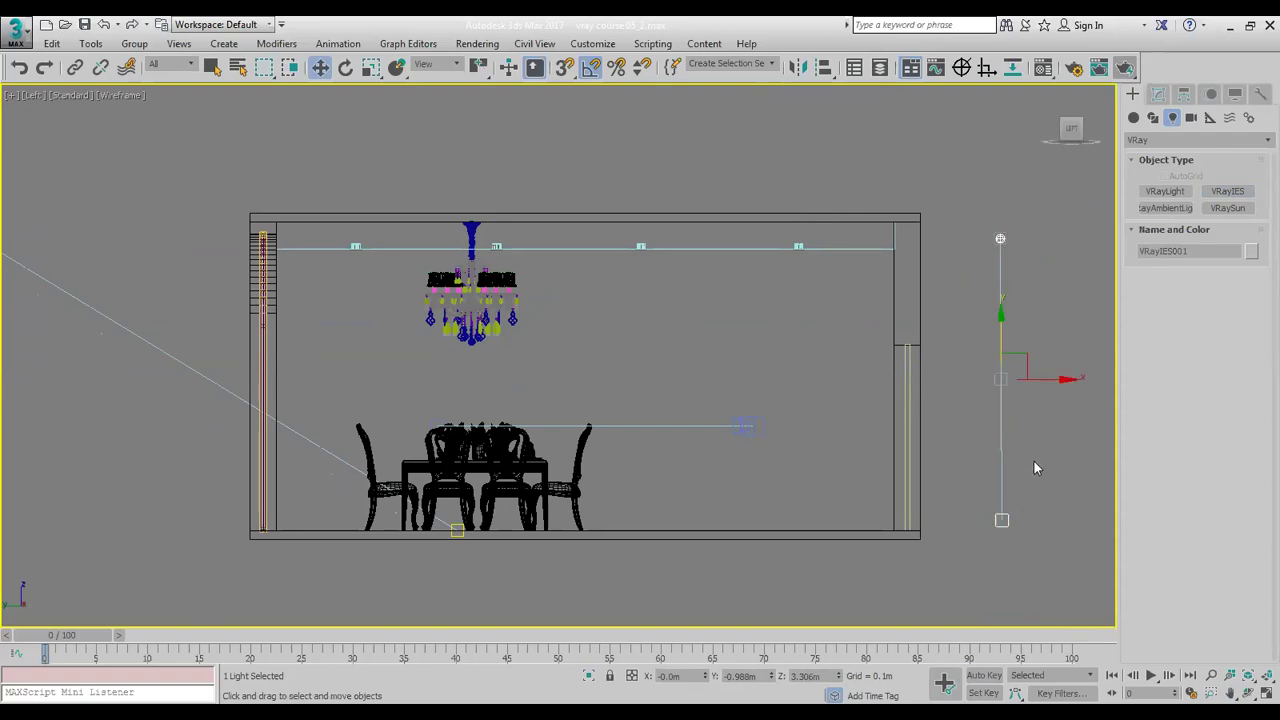
mouse_move(1031, 500)
mouse_down()
mouse_move(974, 551)
mouse_move(1051, 500)
mouse_up()
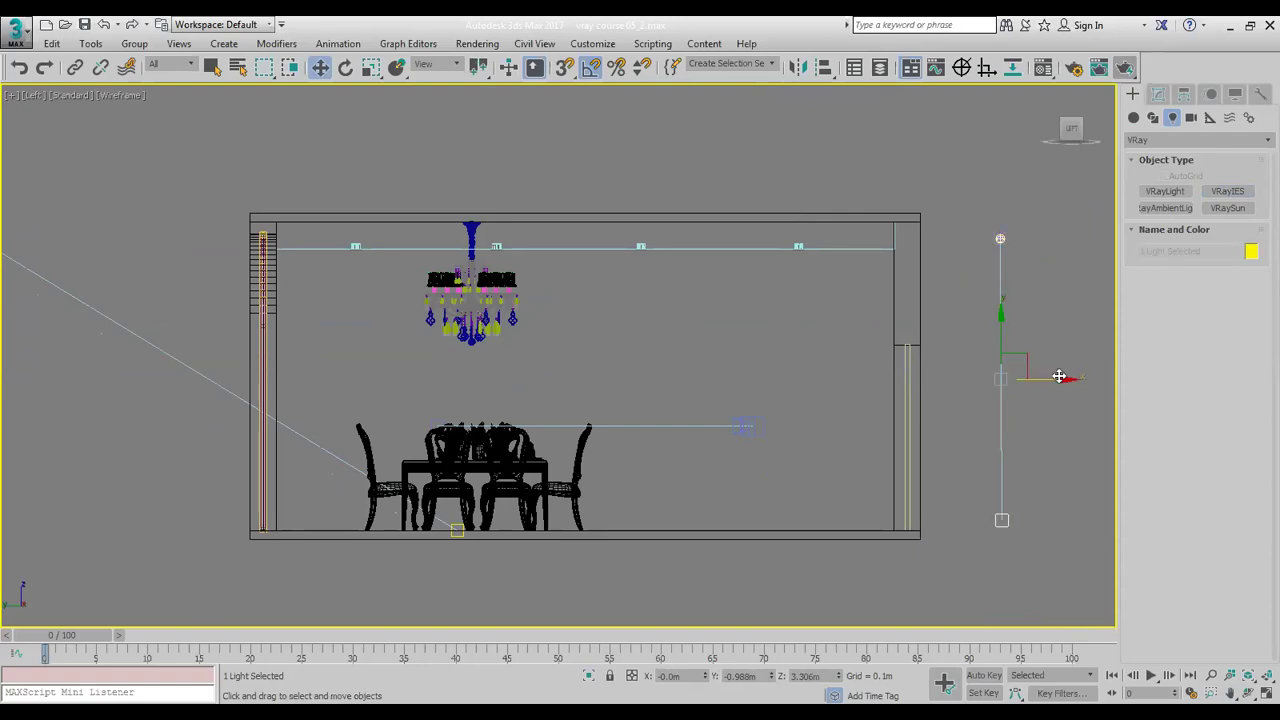
drag(964, 570, 968, 562)
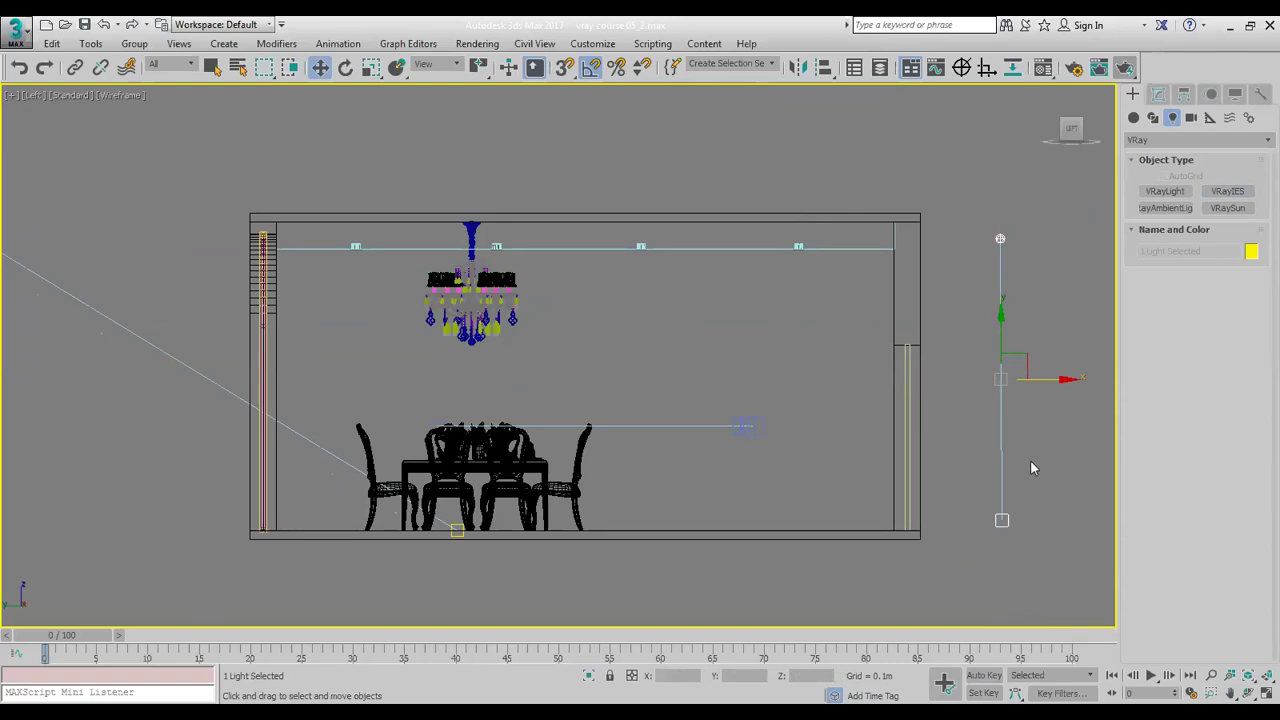
drag(1020, 380, 826, 406)
drag(801, 353, 801, 371)
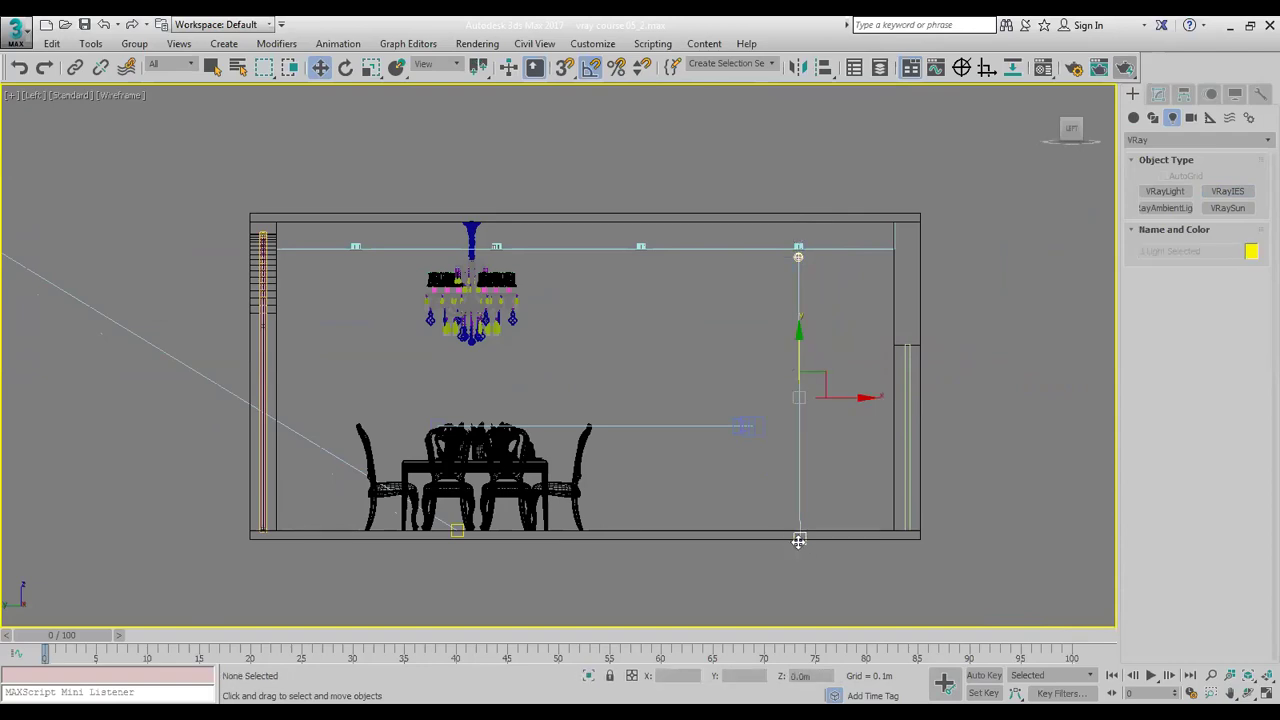
drag(800, 358, 801, 381)
click(768, 479)
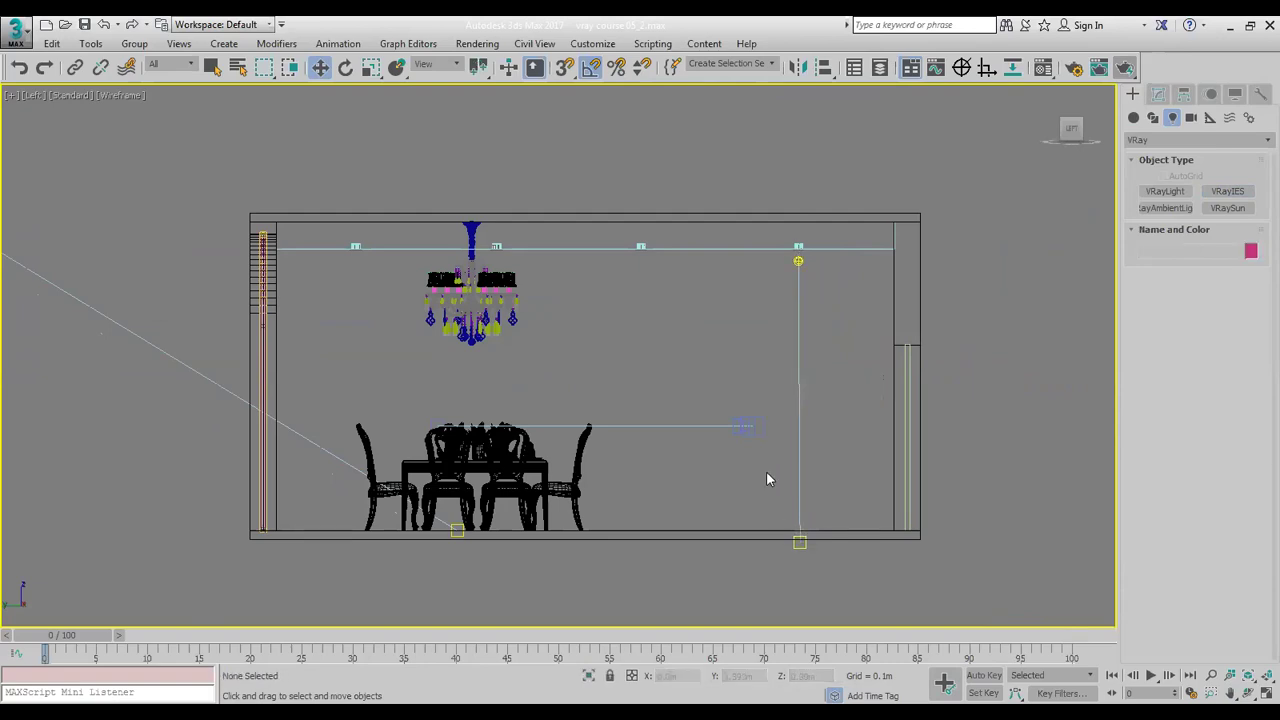
Restrict selection to Lights and lower only the VRayIES light source to just below the spotlight fixture, at about Z 3.03 m
click(163, 64)
click(176, 109)
drag(761, 509, 896, 643)
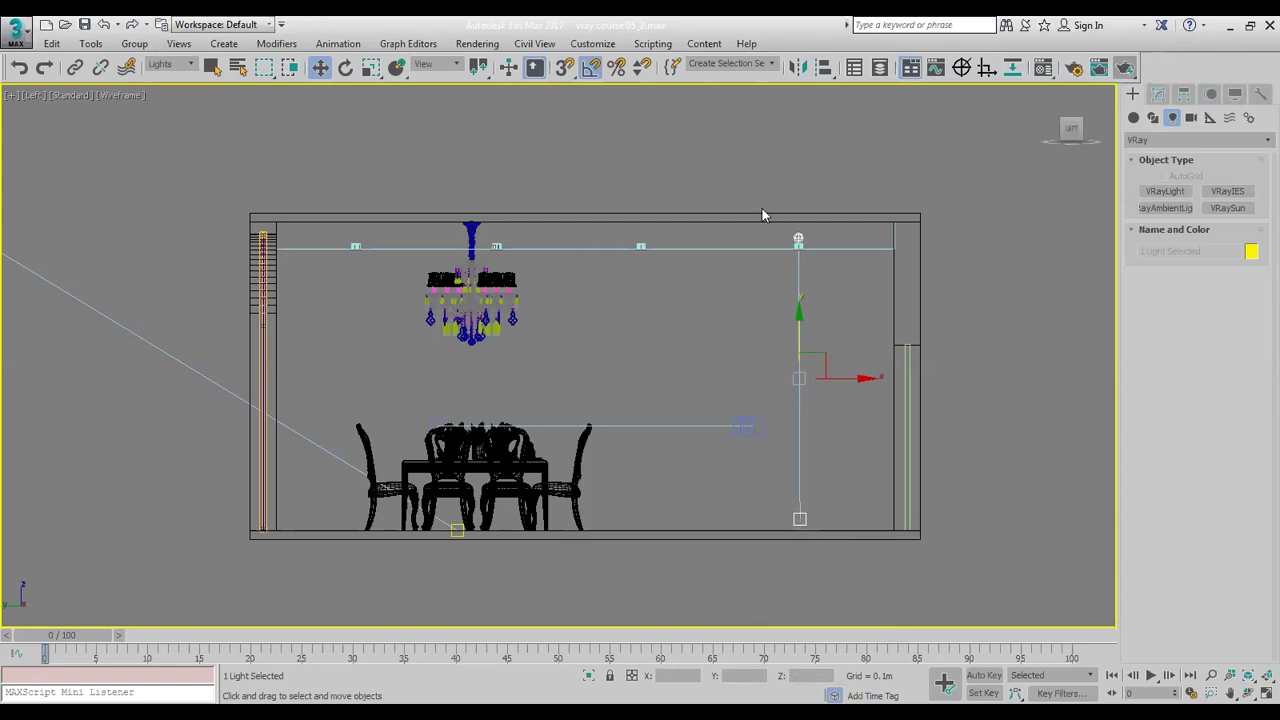
click(798, 244)
drag(802, 180, 800, 205)
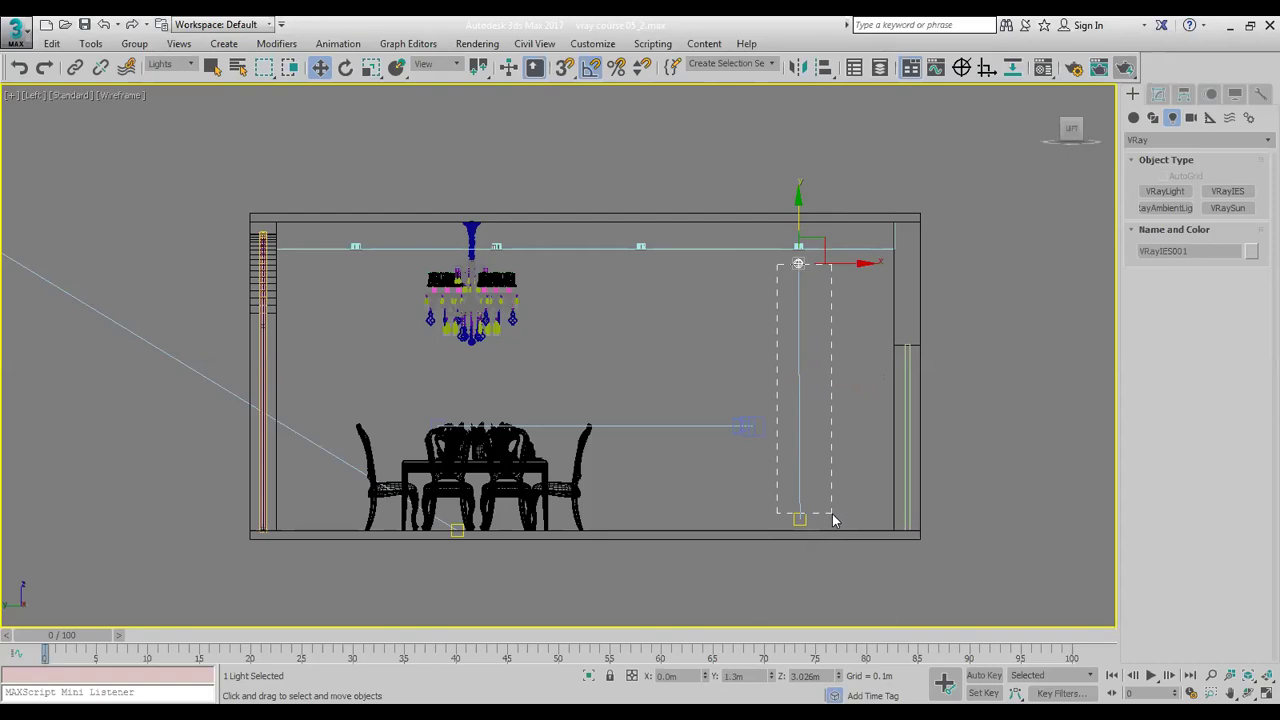
click(800, 385)
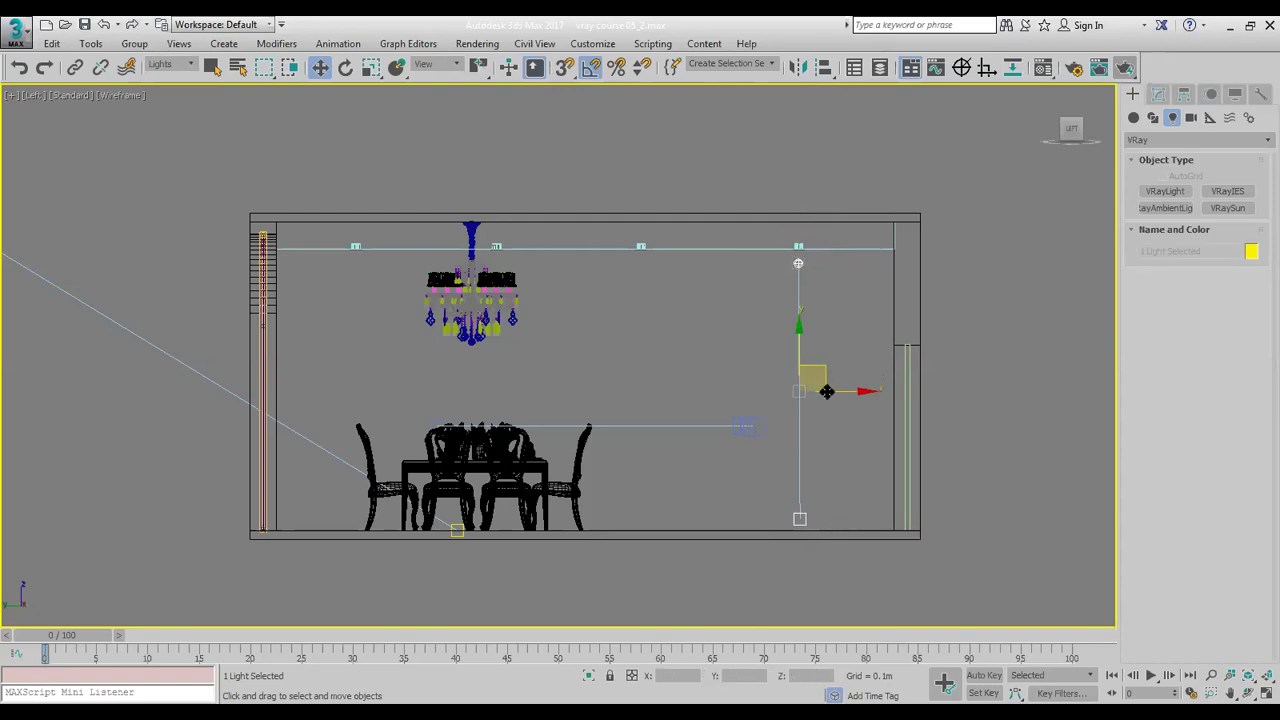
shift+drag(826, 391, 671, 392)
click(706, 434)
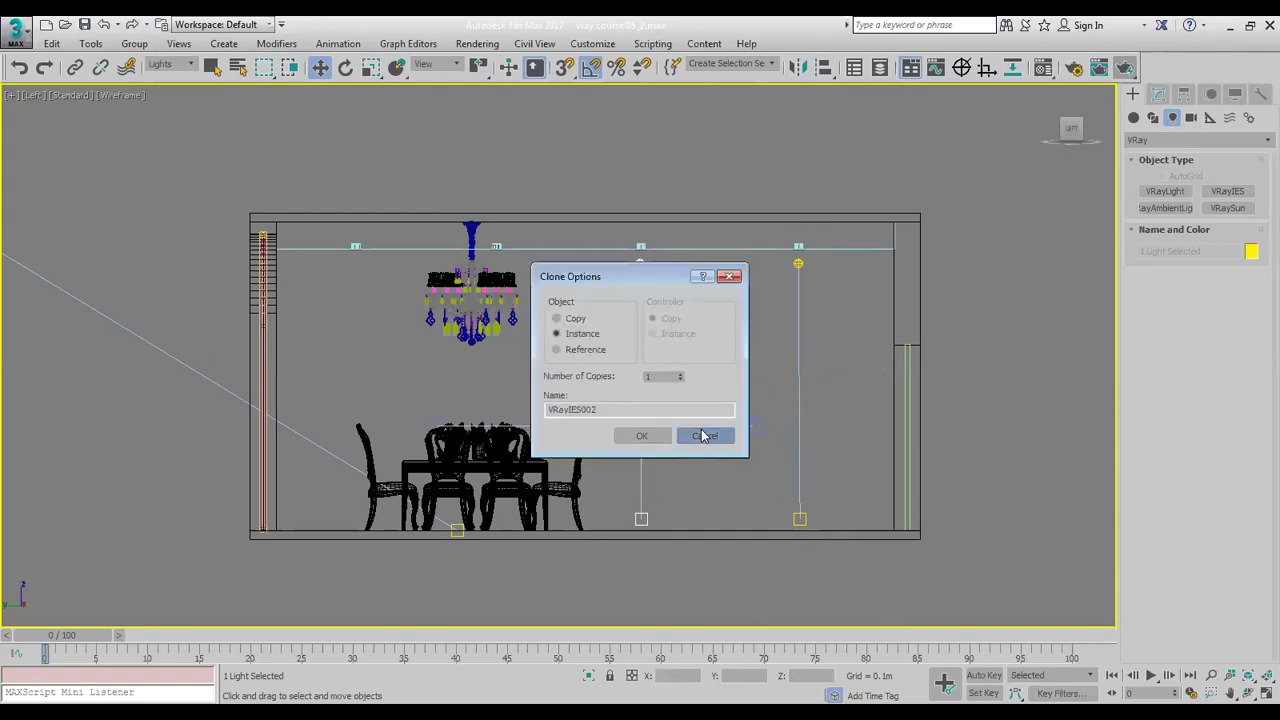
Move the VRayIES light and its target in the top view so they are centred on the recessed spotlight along the side wall
click(1263, 693)
right_click(684, 345)
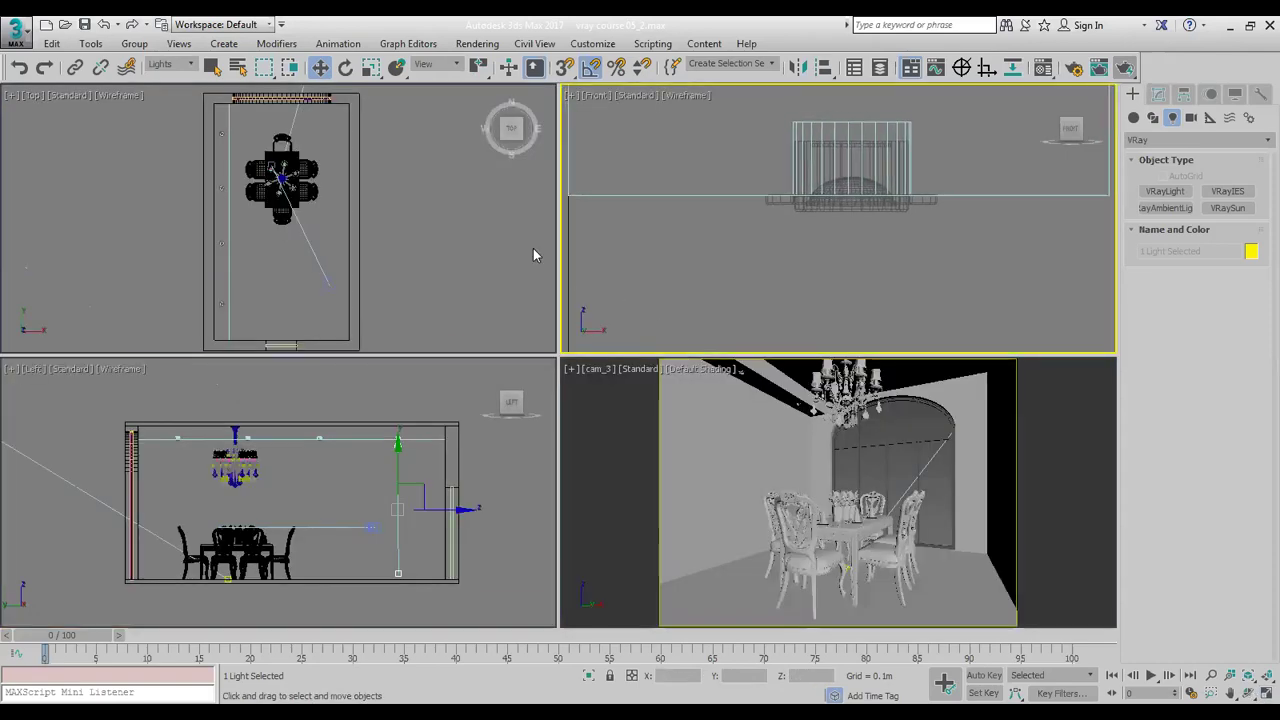
right_click(357, 179)
key(z)
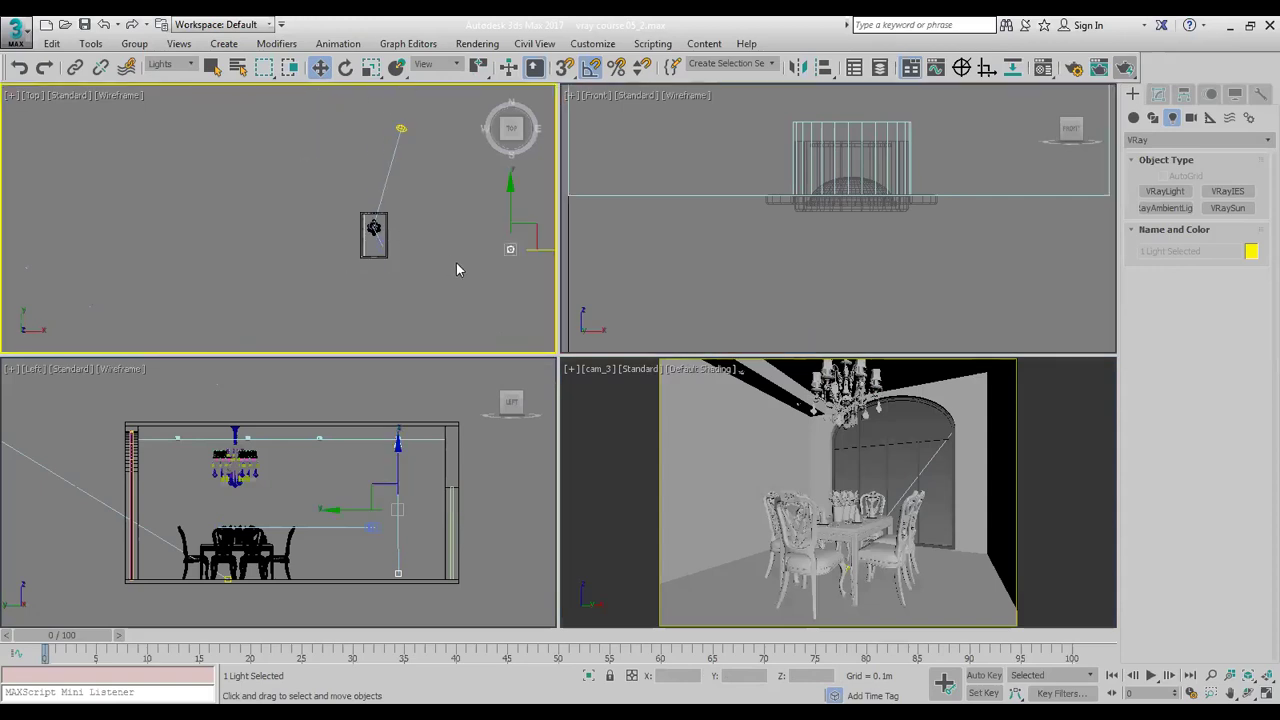
drag(527, 245, 375, 257)
scroll(323, 263, down, 3)
scroll(374, 277, up, 5)
click(249, 276)
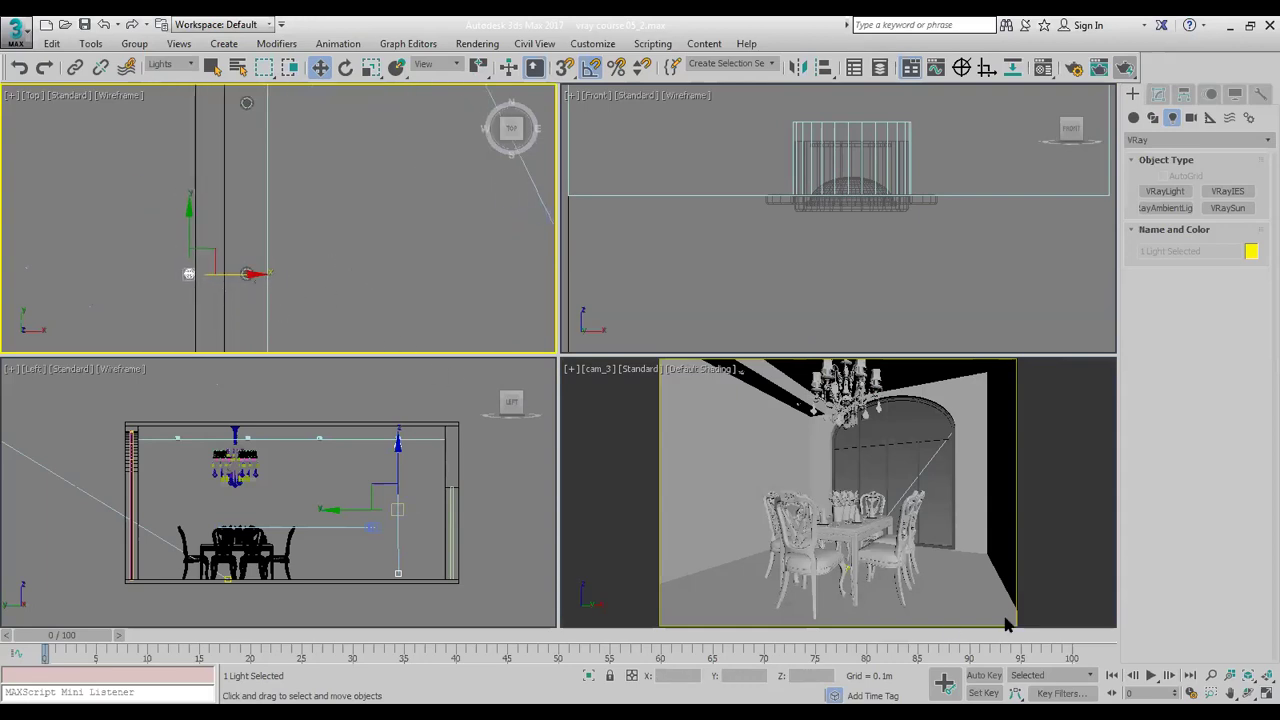
scroll(817, 206, down, 5)
scroll(817, 206, down, 5)
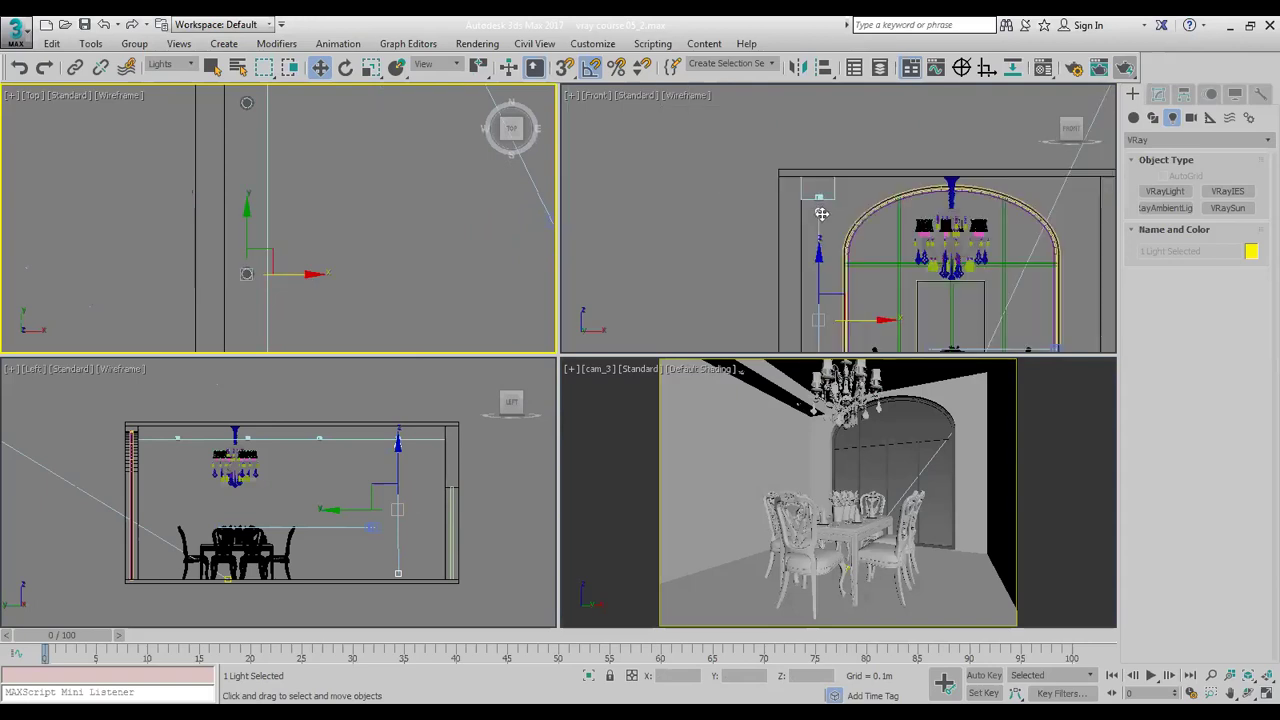
Clone the VRayIES light and its target as three instances in the left view, spaced to match the neighbouring ceiling spotlight
right_click(458, 467)
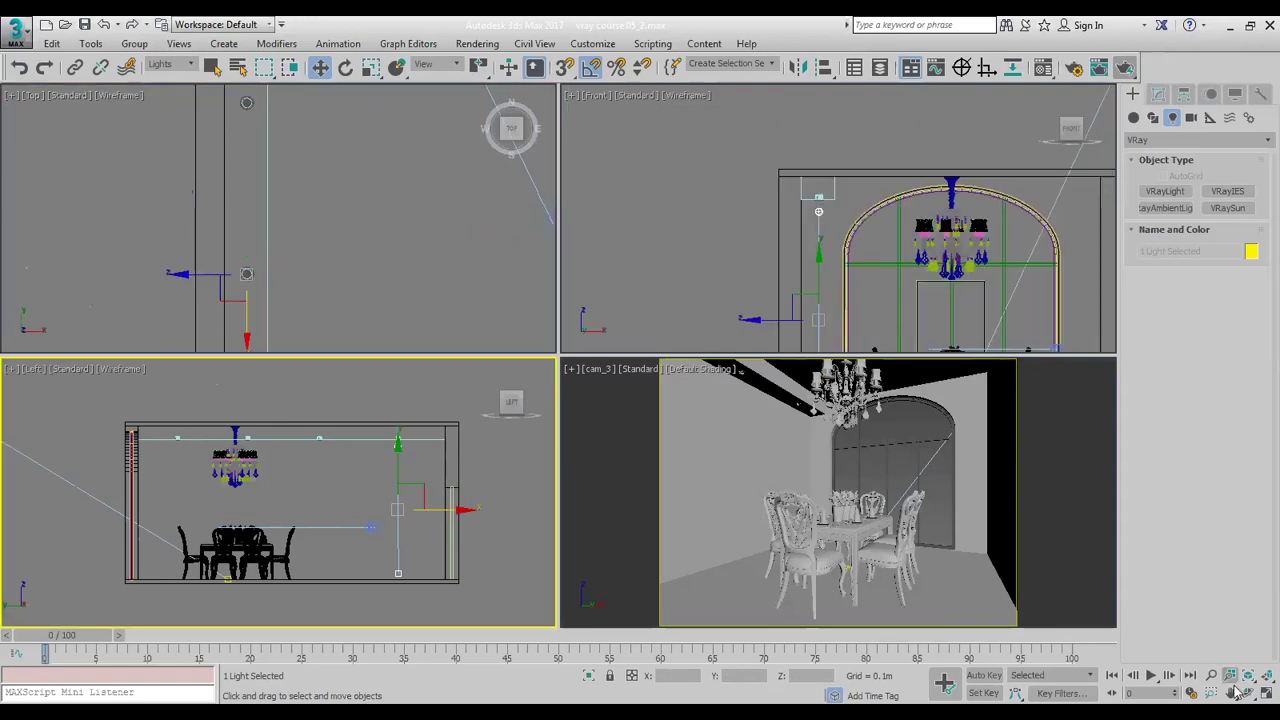
key(alt+w)
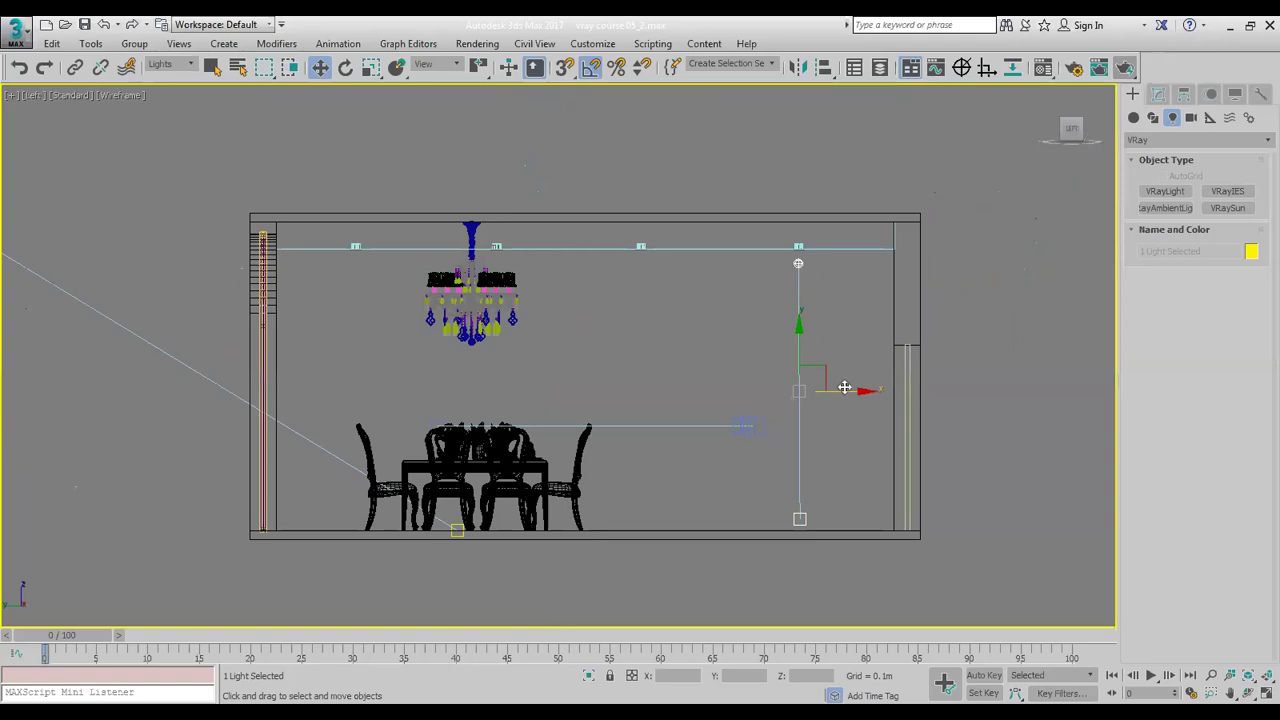
shift+drag(848, 390, 700, 394)
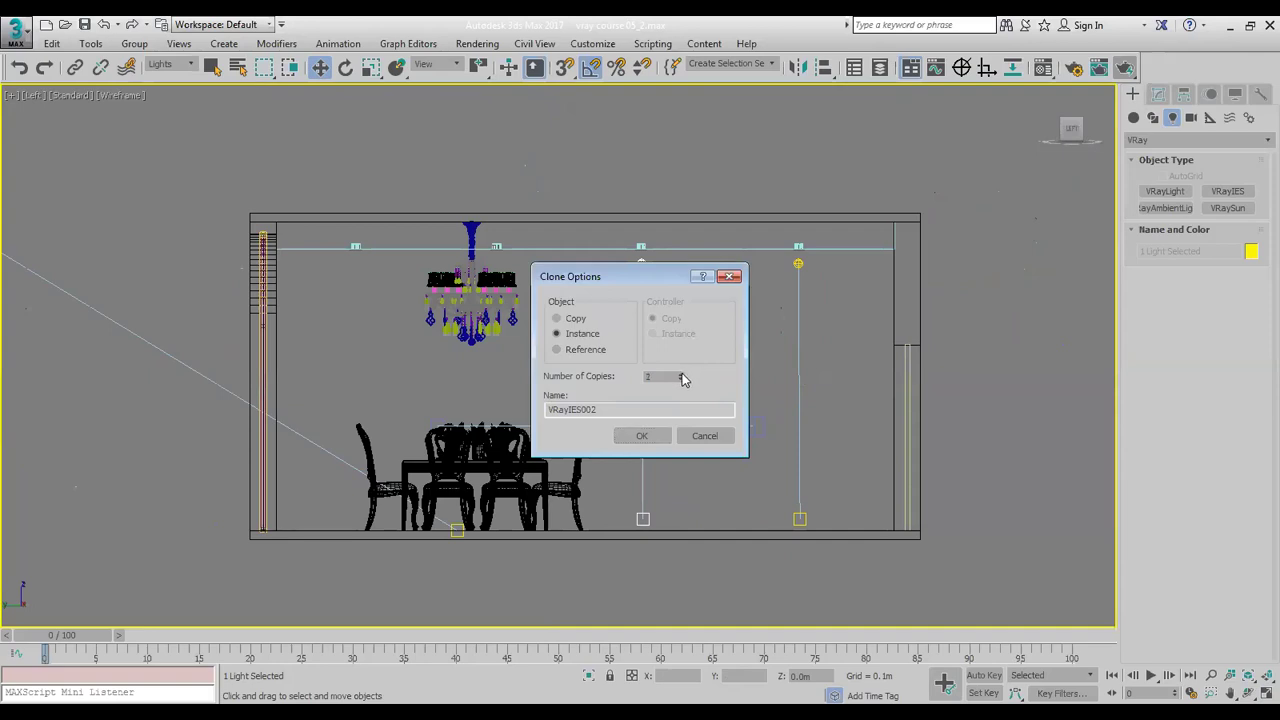
click(641, 437)
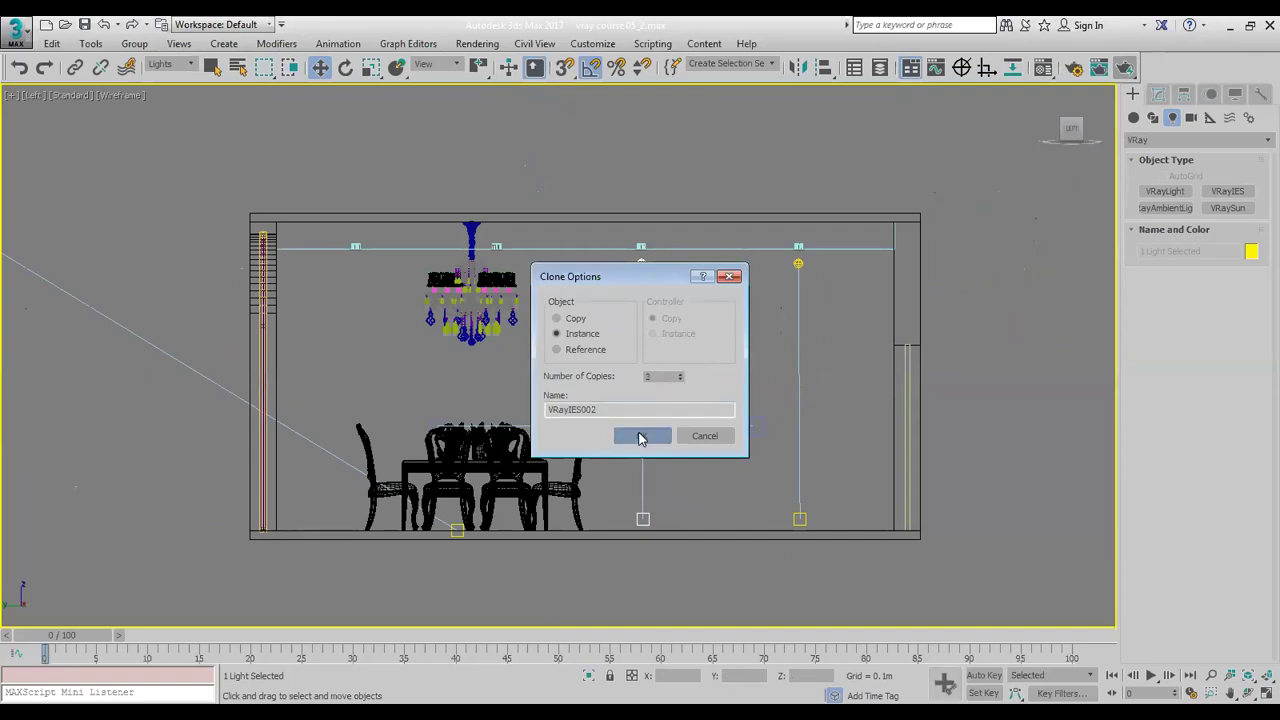
click(641, 437)
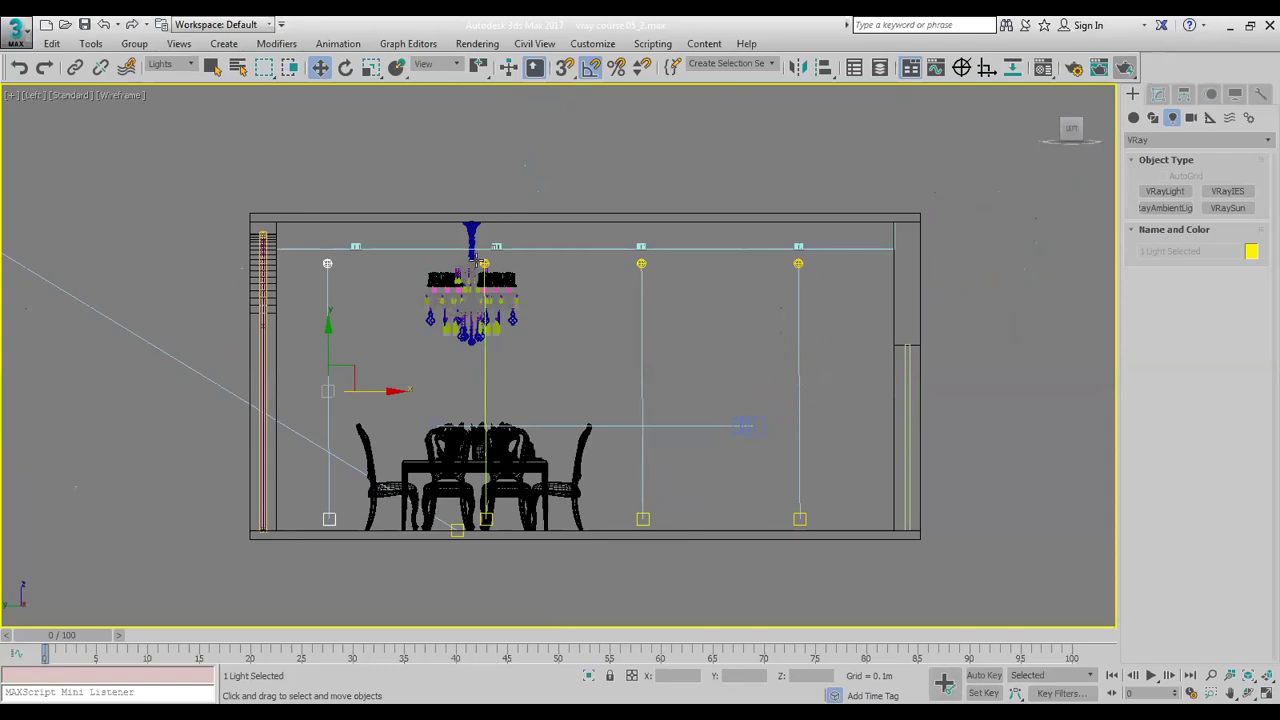
Shift the two VRayIES instances above the dining area, with their targets, so each lines up with its ceiling spotlight
drag(364, 391, 392, 393)
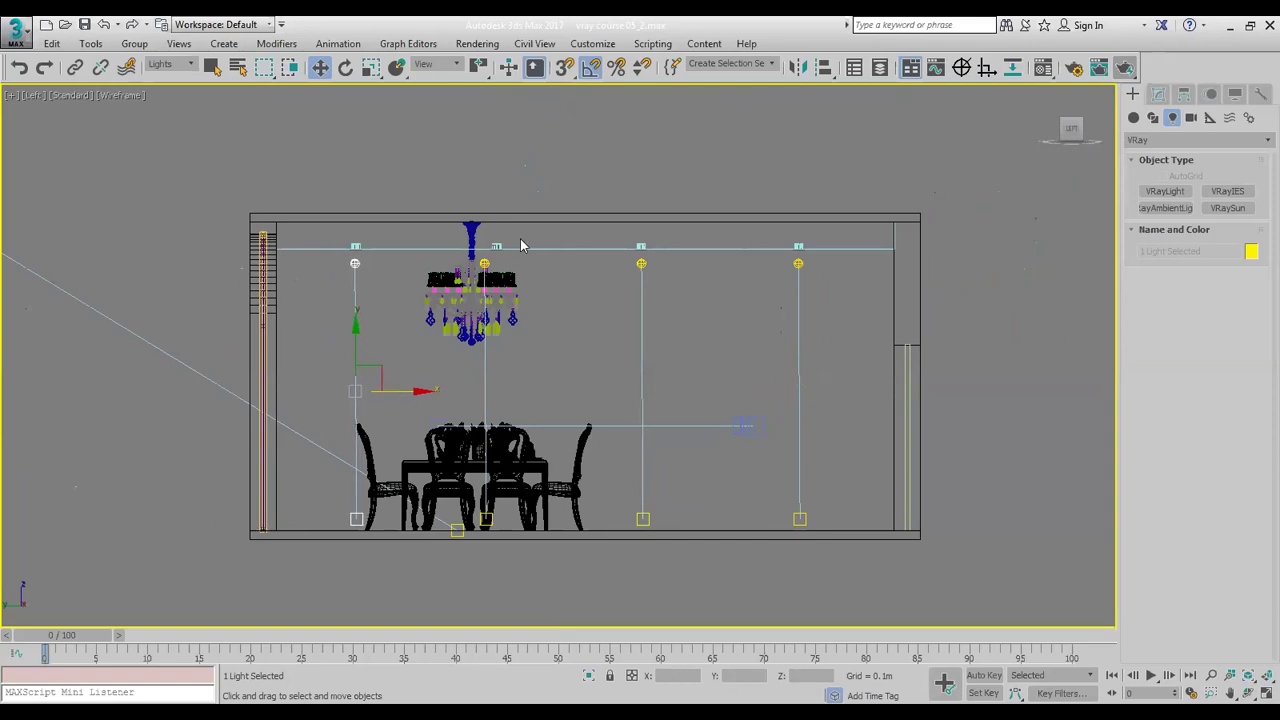
click(484, 264)
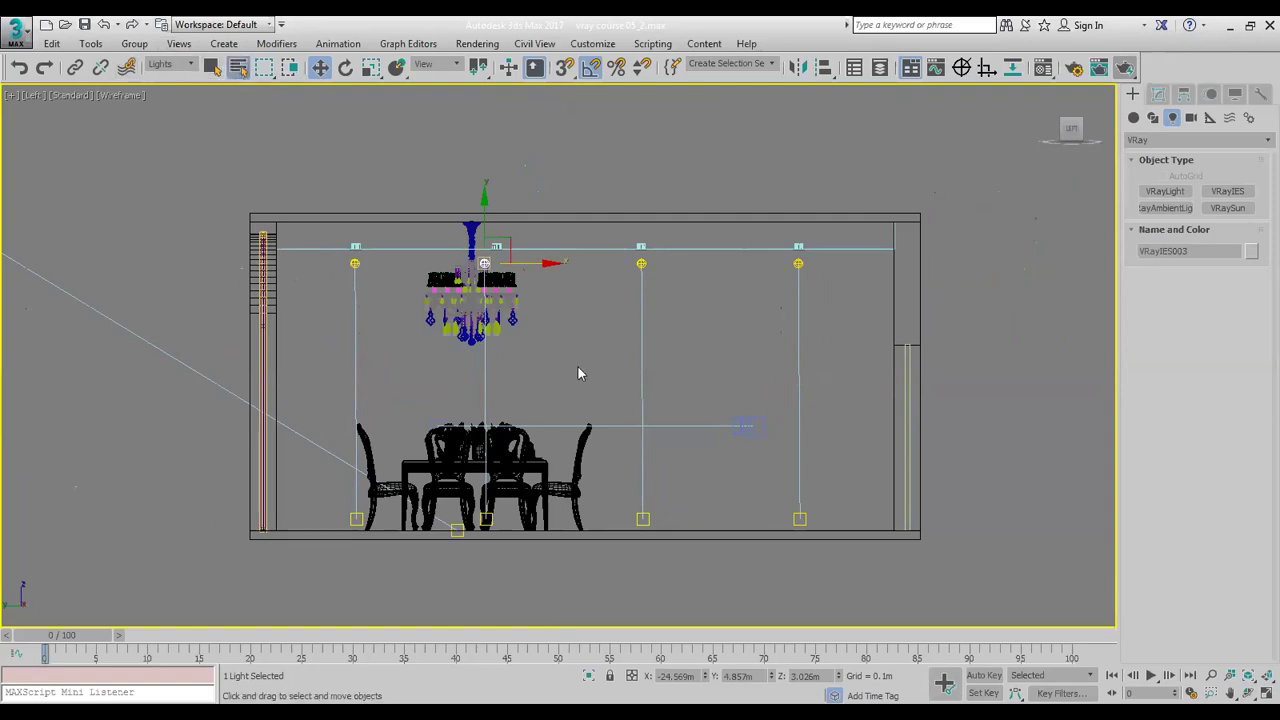
key(h)
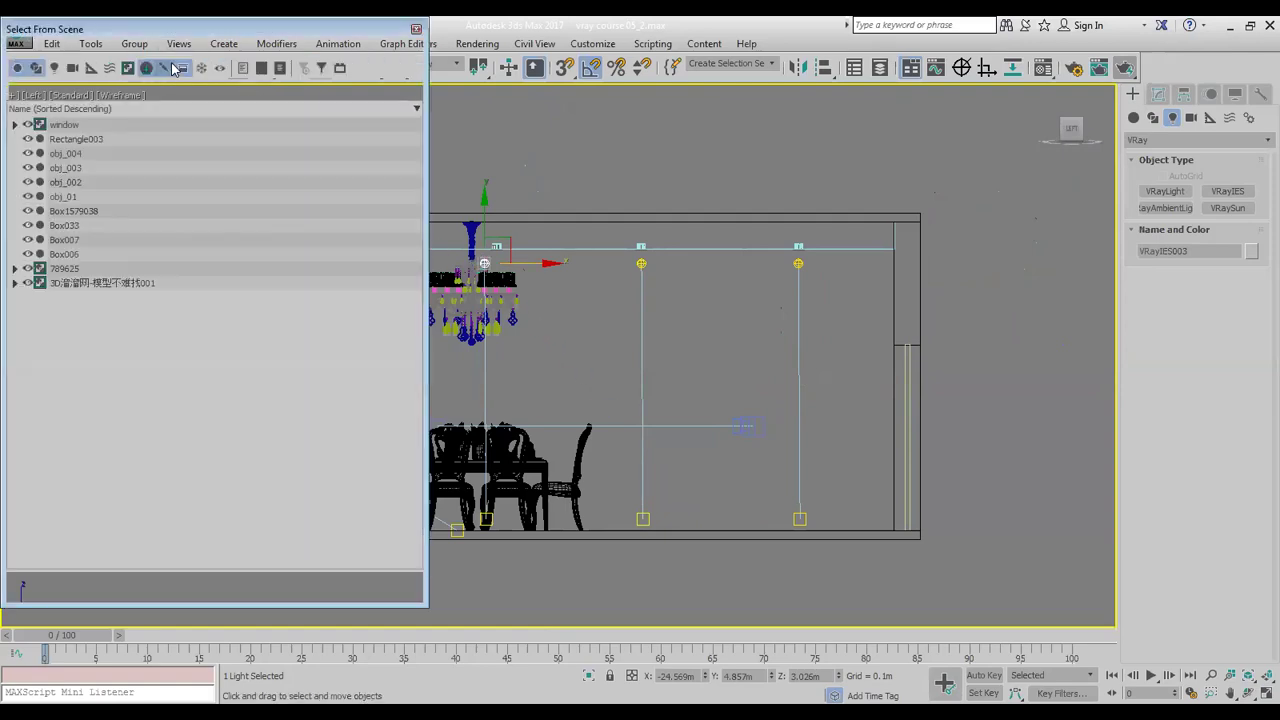
click(416, 31)
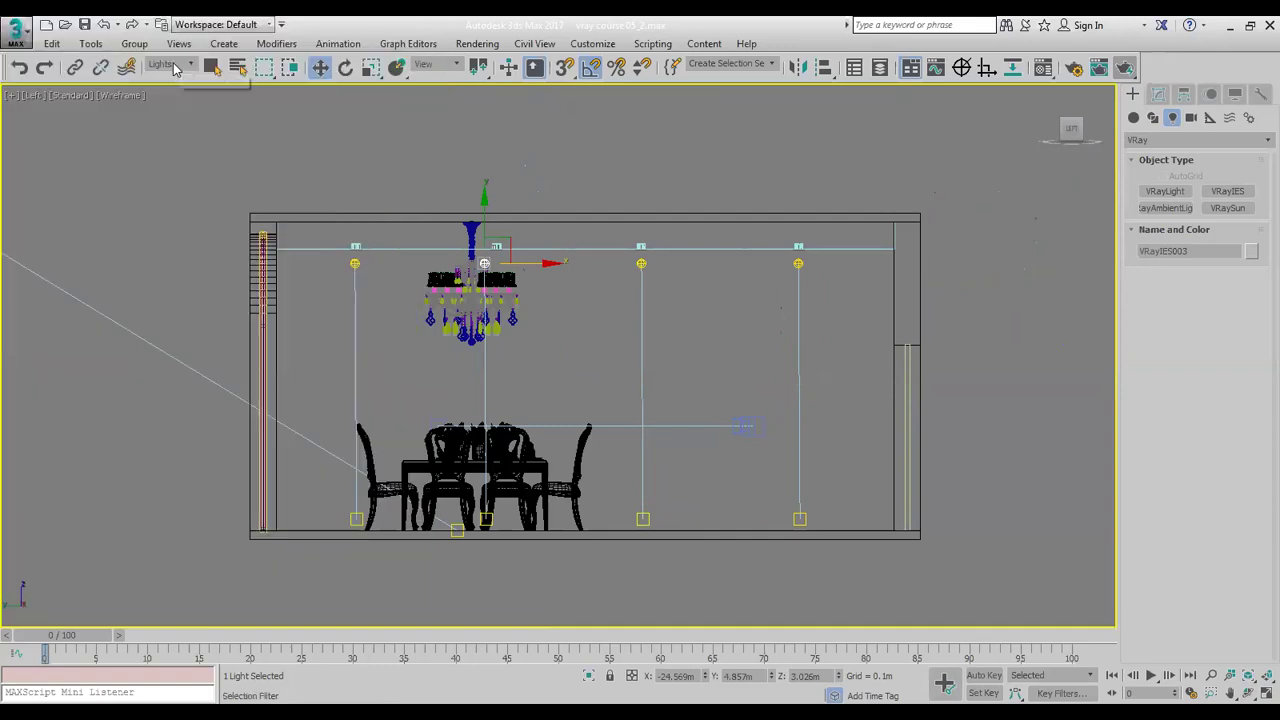
drag(455, 415, 520, 513)
drag(518, 465, 536, 465)
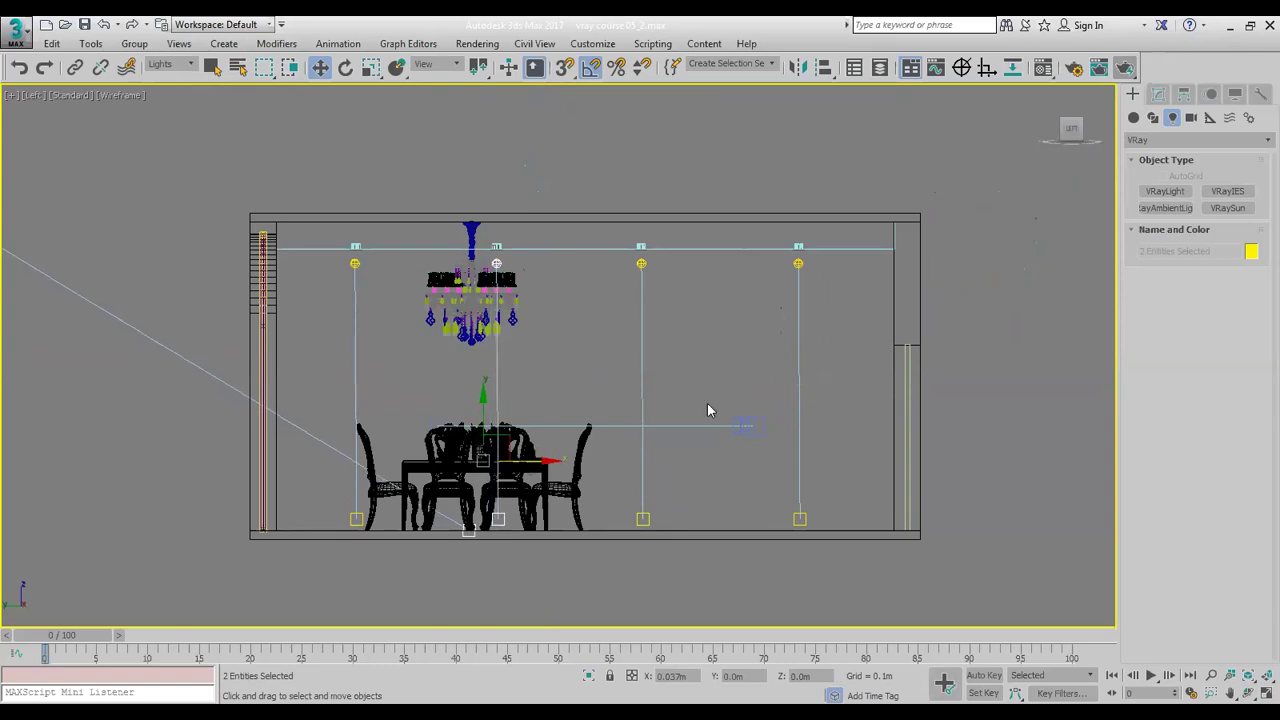
Select the original VRayIES light source farthest from the table and show its modify parameters from the top
click(799, 262)
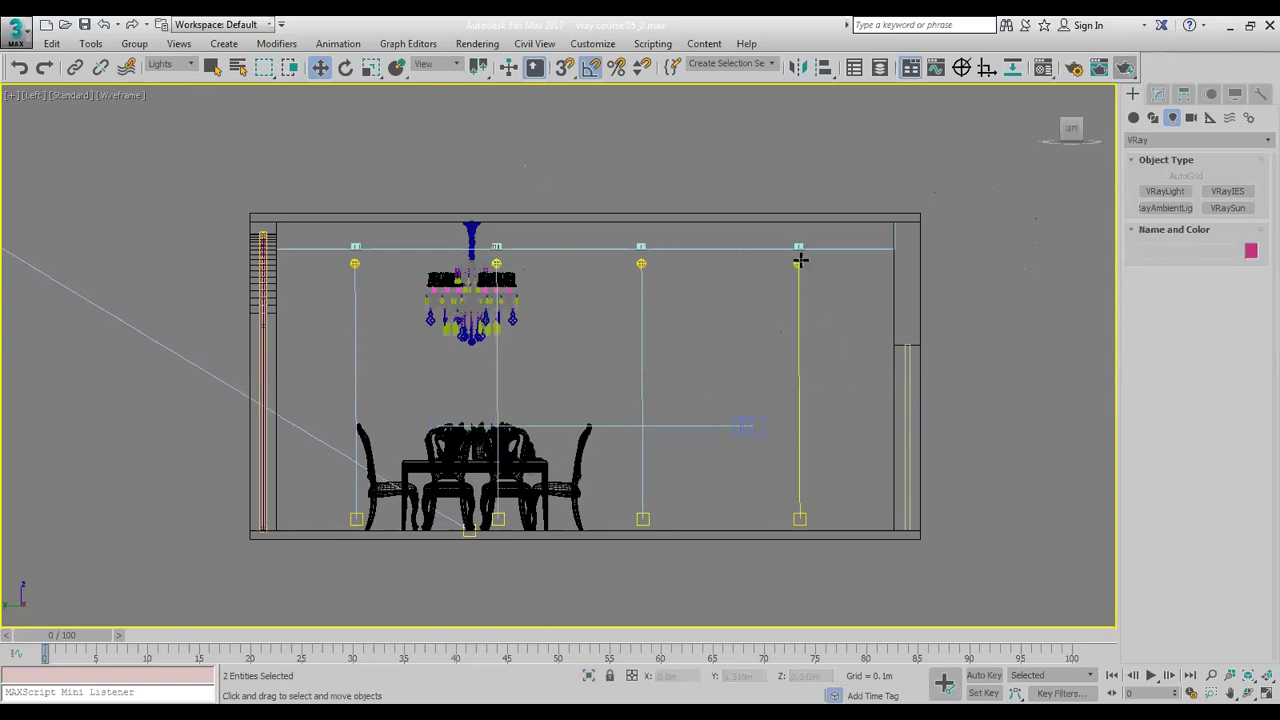
click(1260, 694)
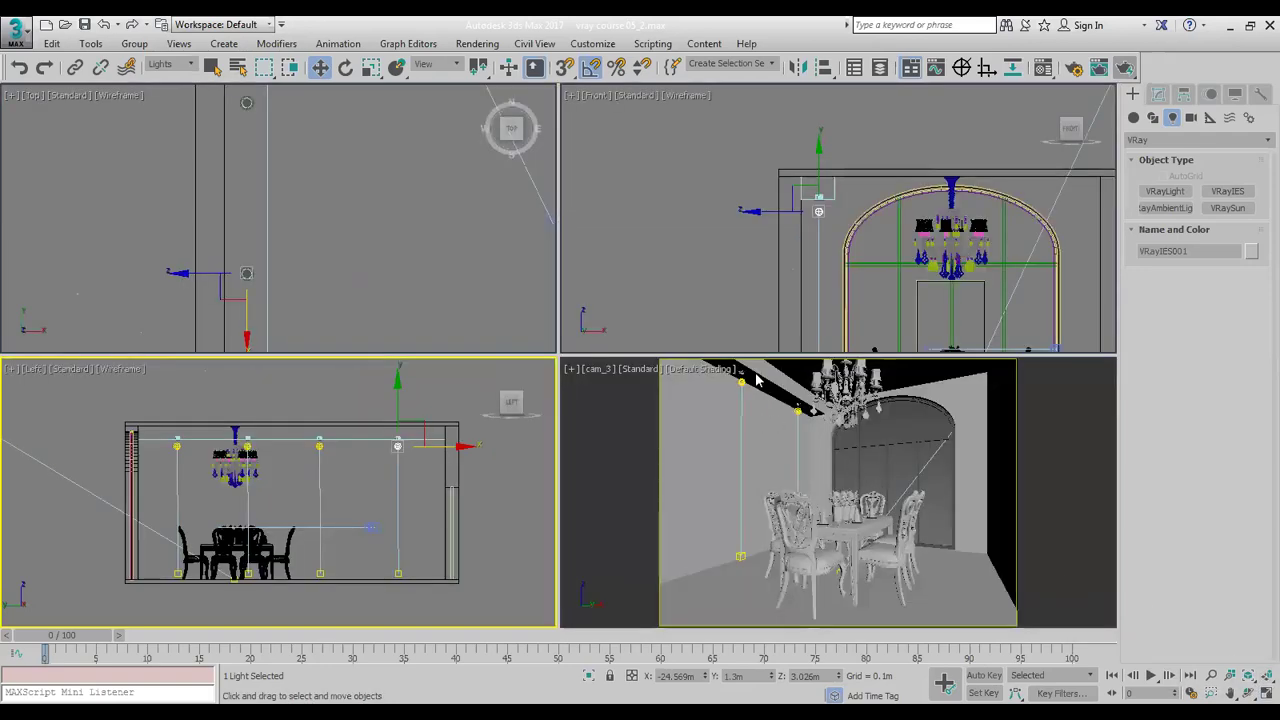
click(1158, 94)
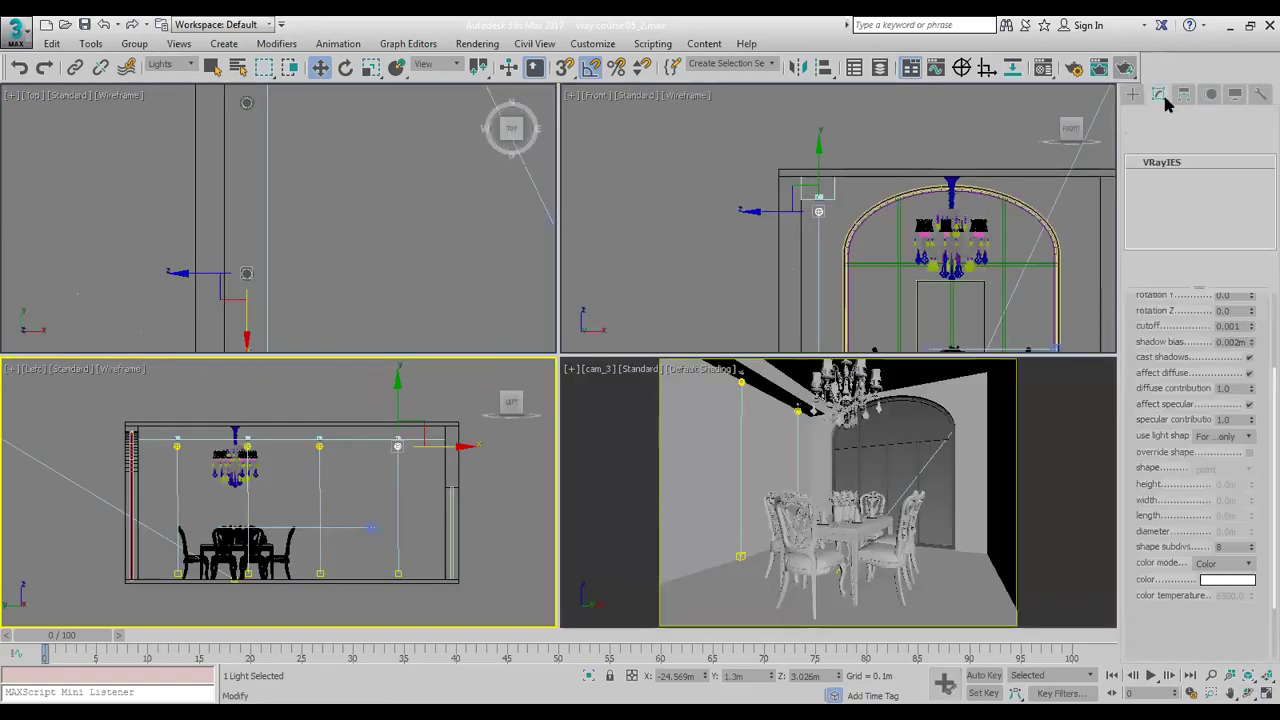
scroll(1221, 588, up, 2)
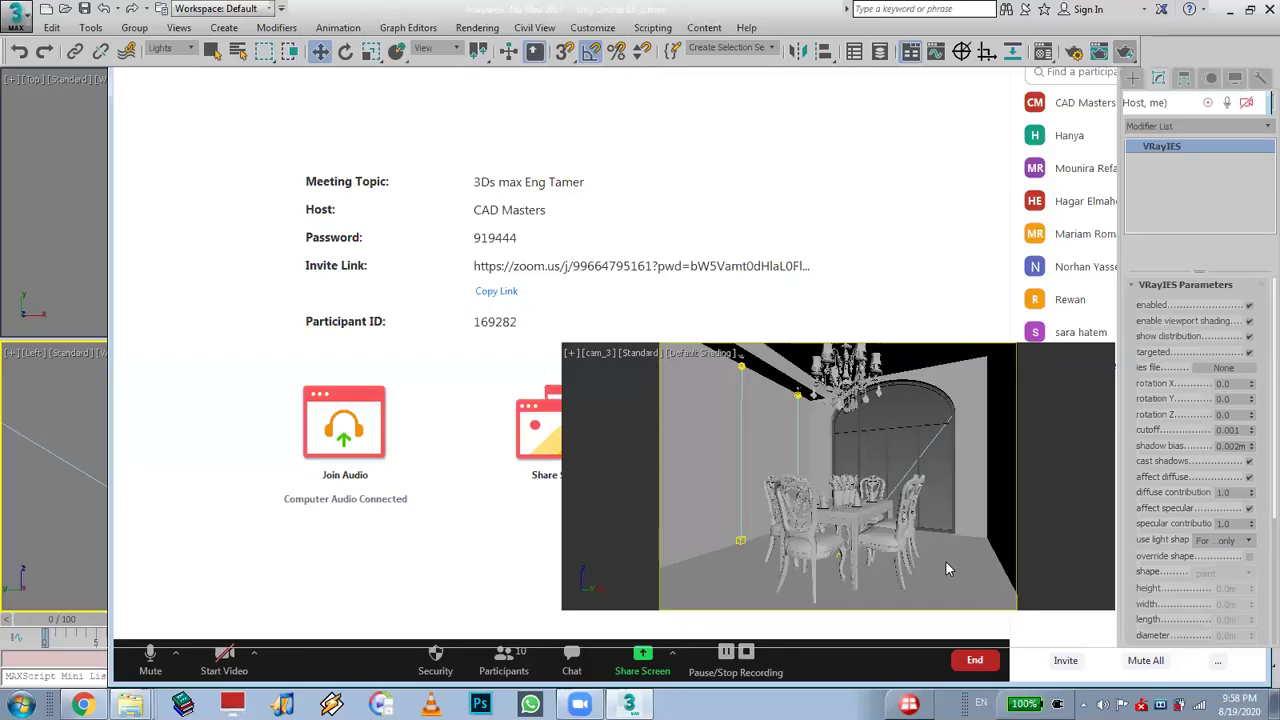
Switch to the NICE_IES folder in Windows Explorer and examine the numbered light distributions in iesguide.jpg
click(130, 704)
click(120, 665)
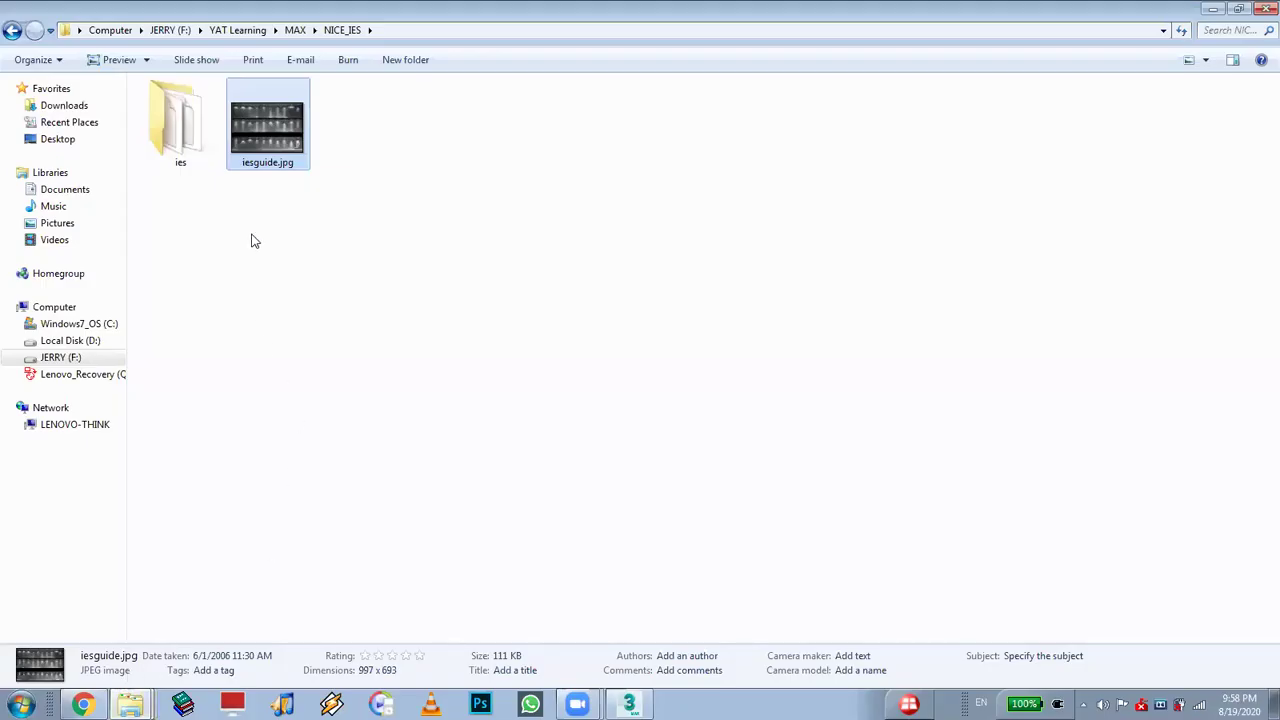
double_click(288, 136)
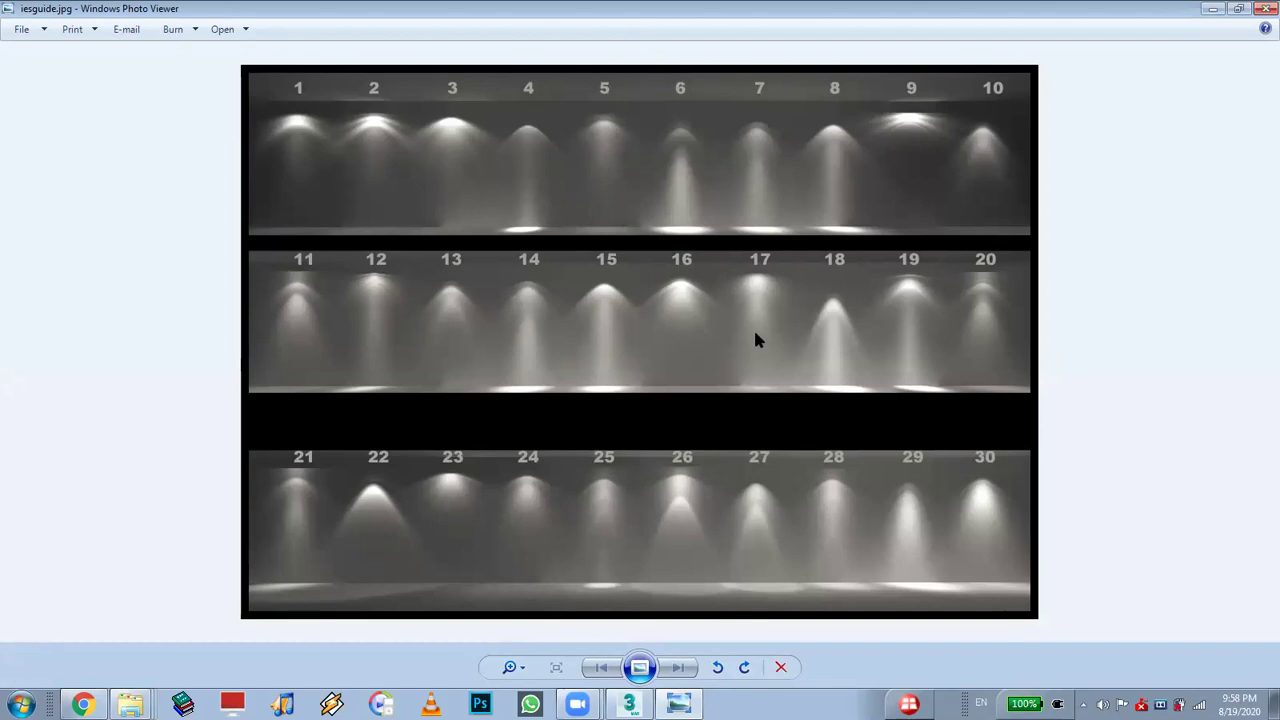
click(1265, 9)
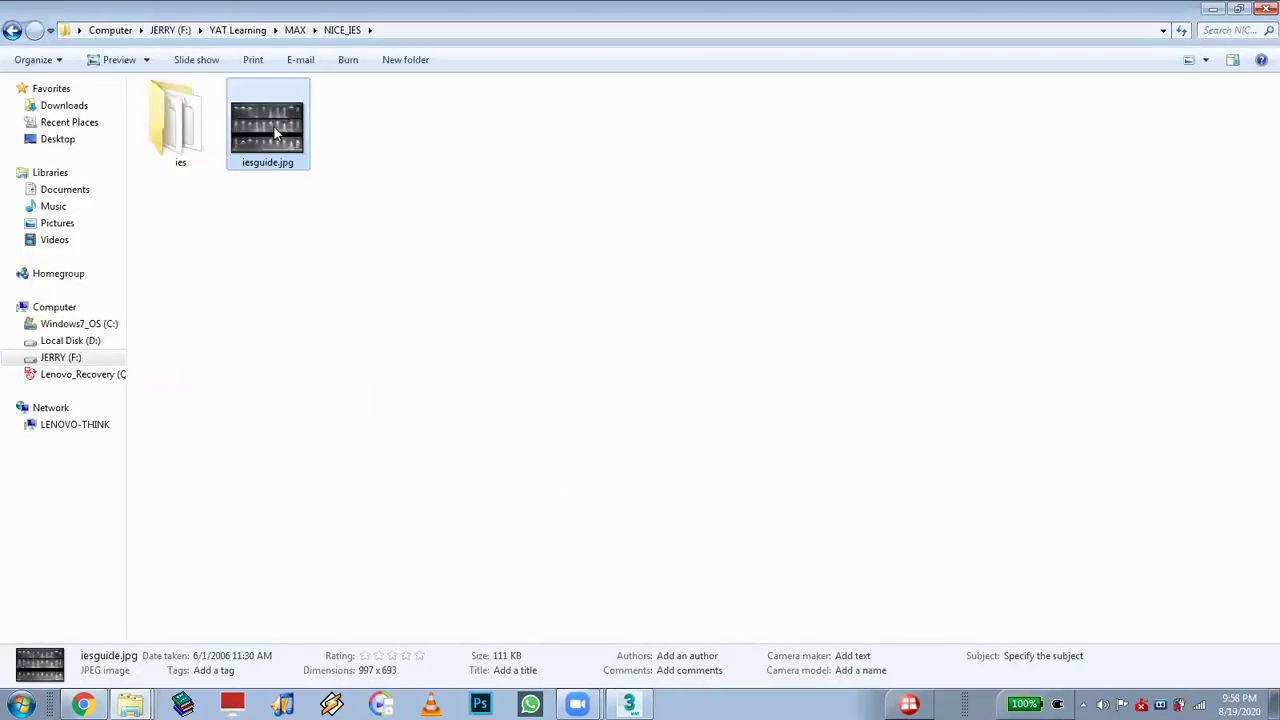
Check the ies folder's files, switch back to 3ds Max and load NICE_IES\ies\25.ies as the selected VRayIES light's distribution file
double_click(189, 125)
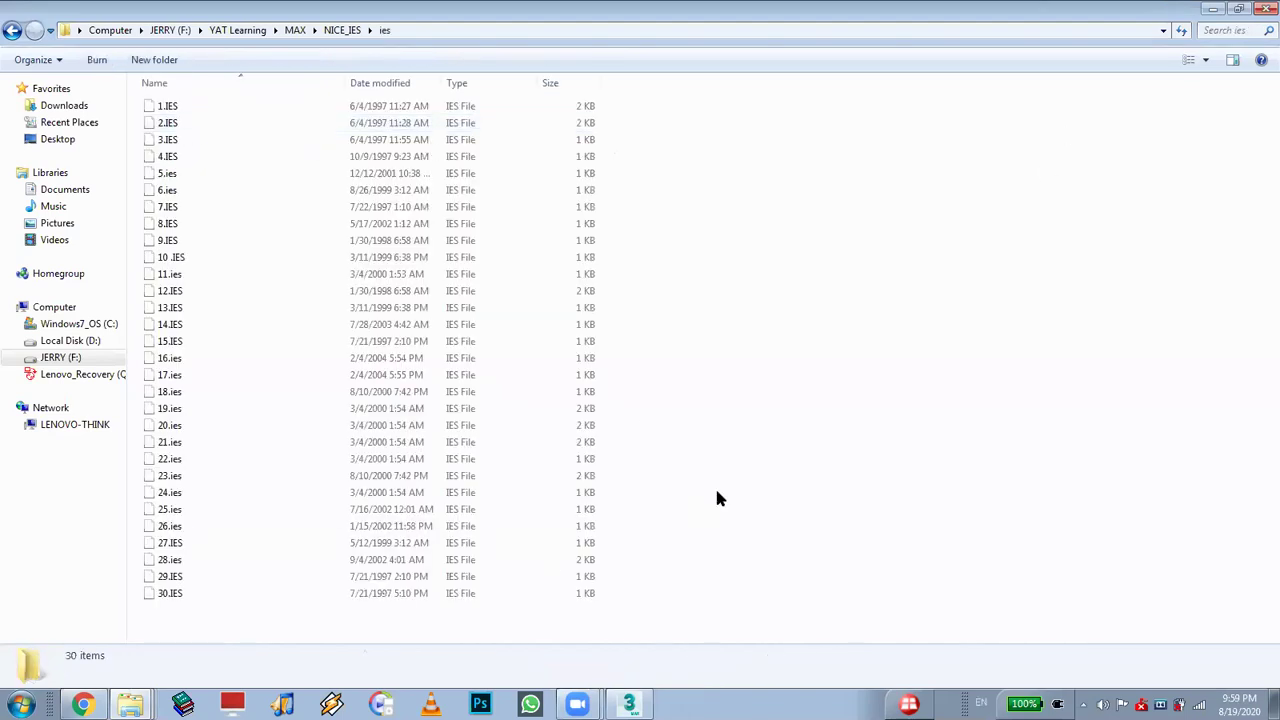
key(alt+Tab)
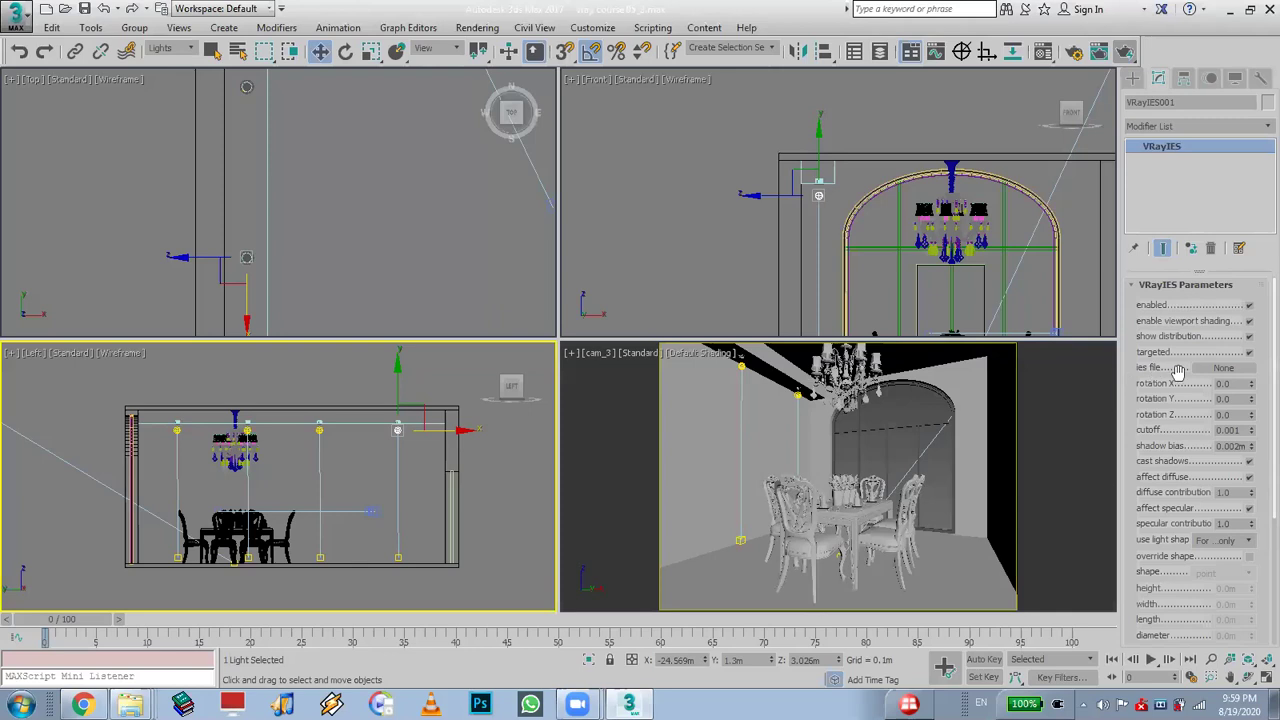
click(1215, 370)
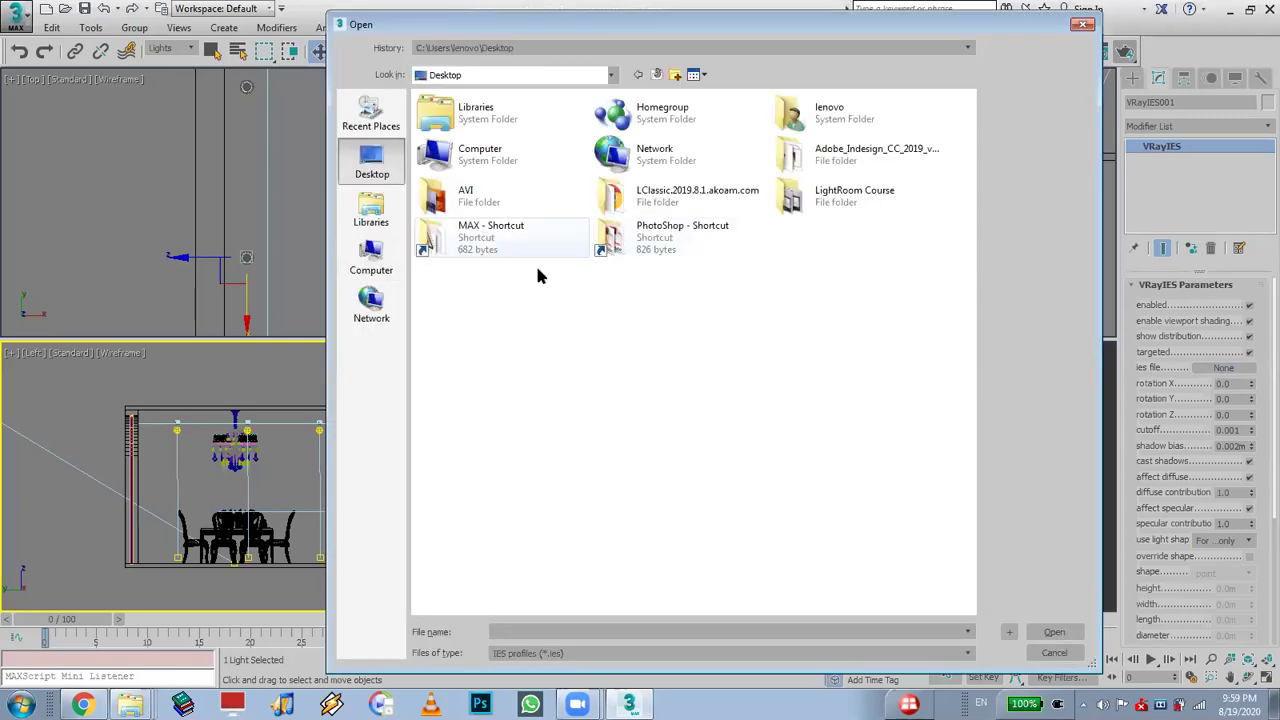
double_click(456, 250)
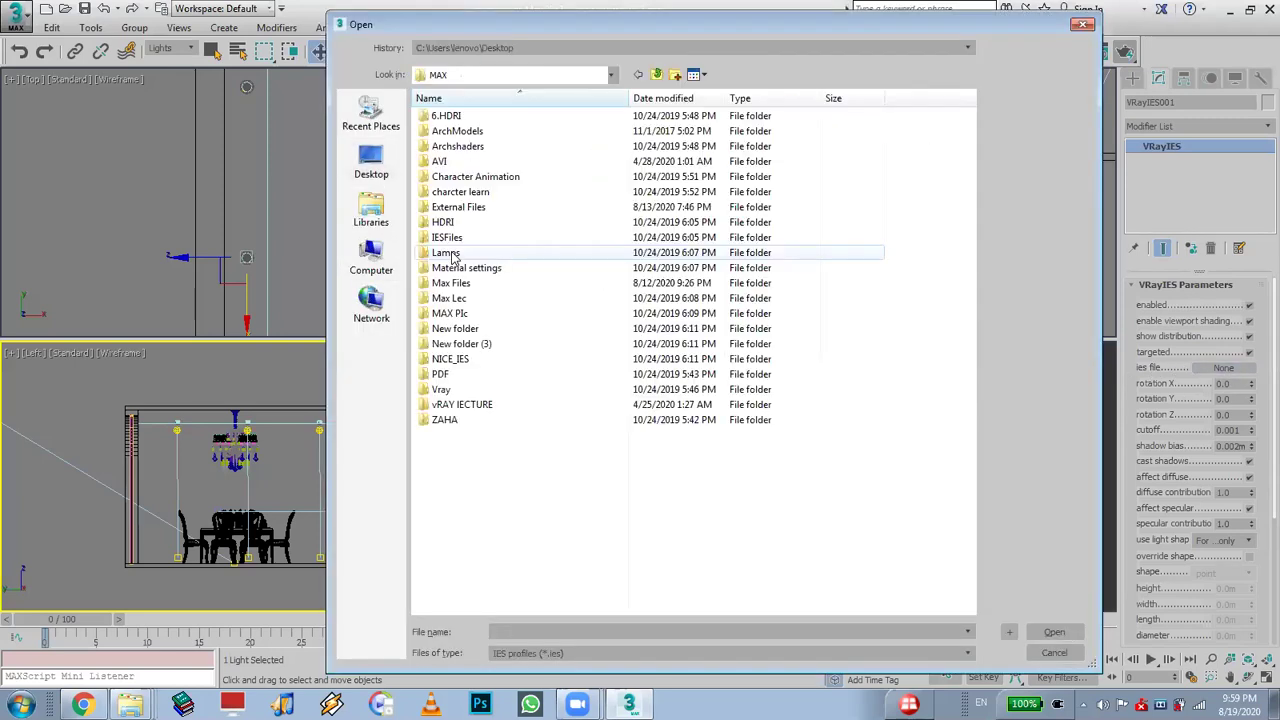
double_click(440, 360)
double_click(456, 140)
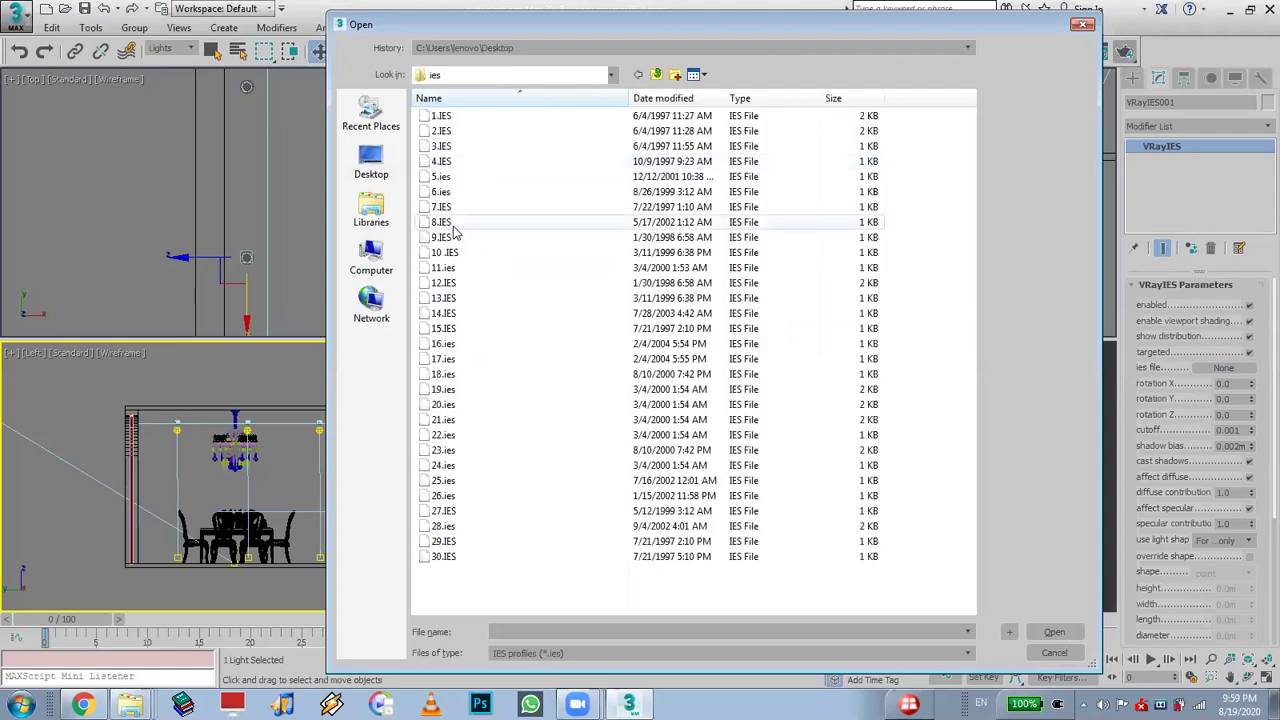
click(453, 484)
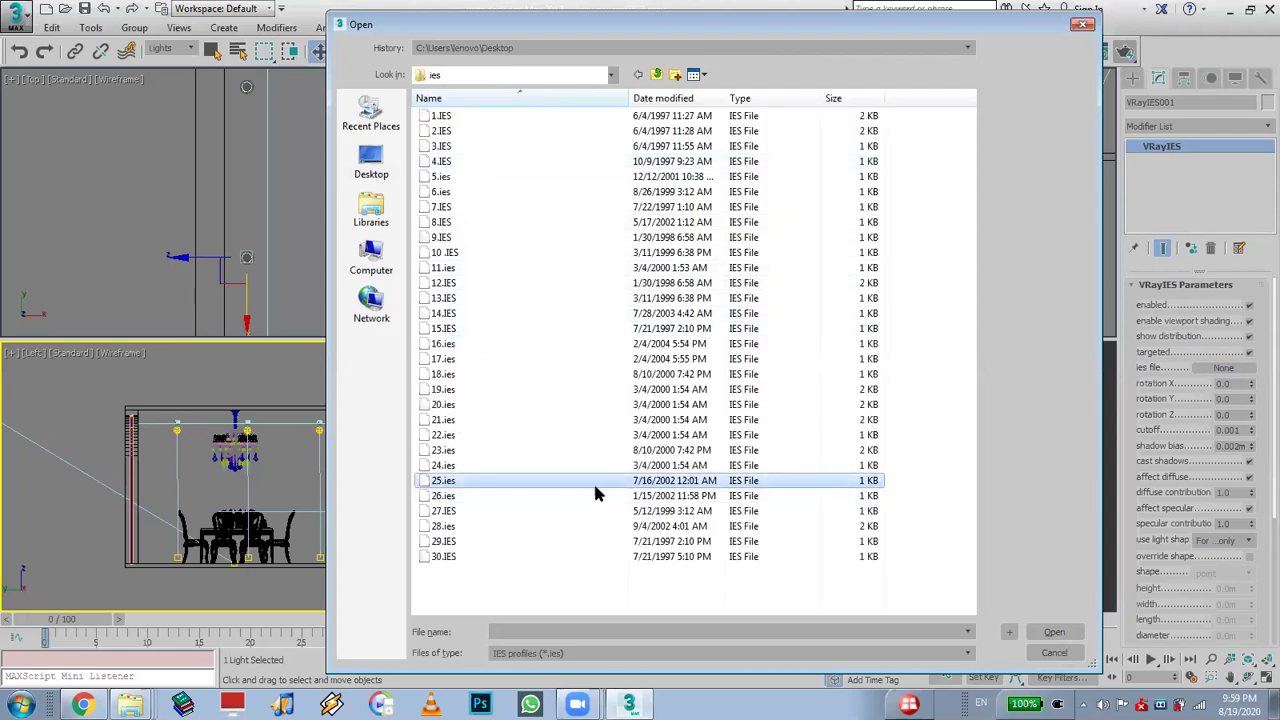
click(1074, 639)
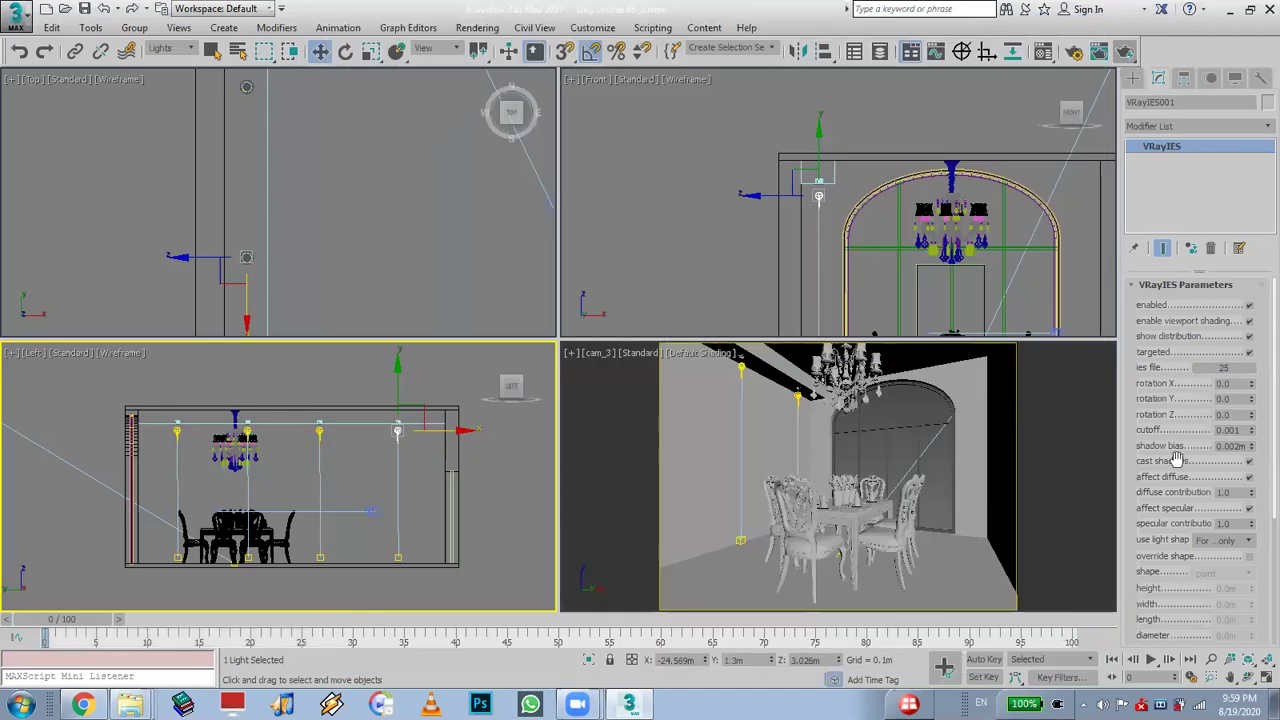
Select the overlapping VRayIES instance under the ceiling spotlight in the front view and set its light colour to a warm yellow-orange
scroll(814, 196, up, 10)
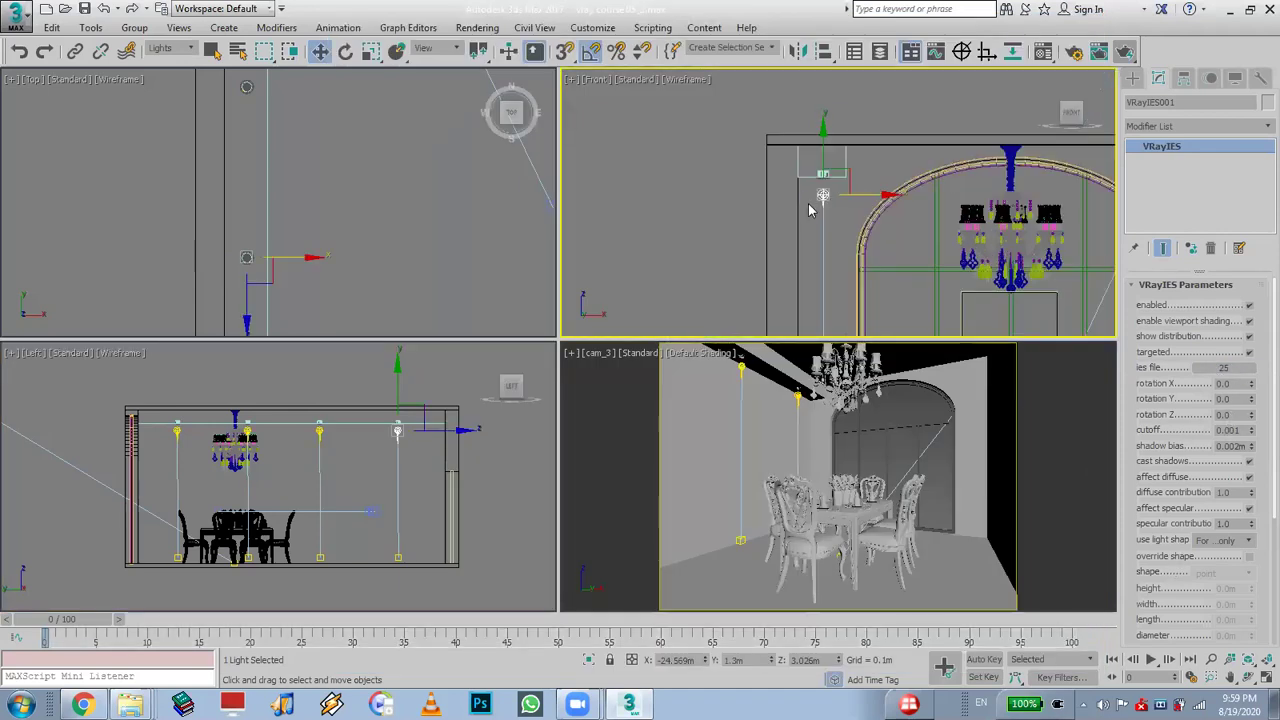
scroll(844, 231, down, 5)
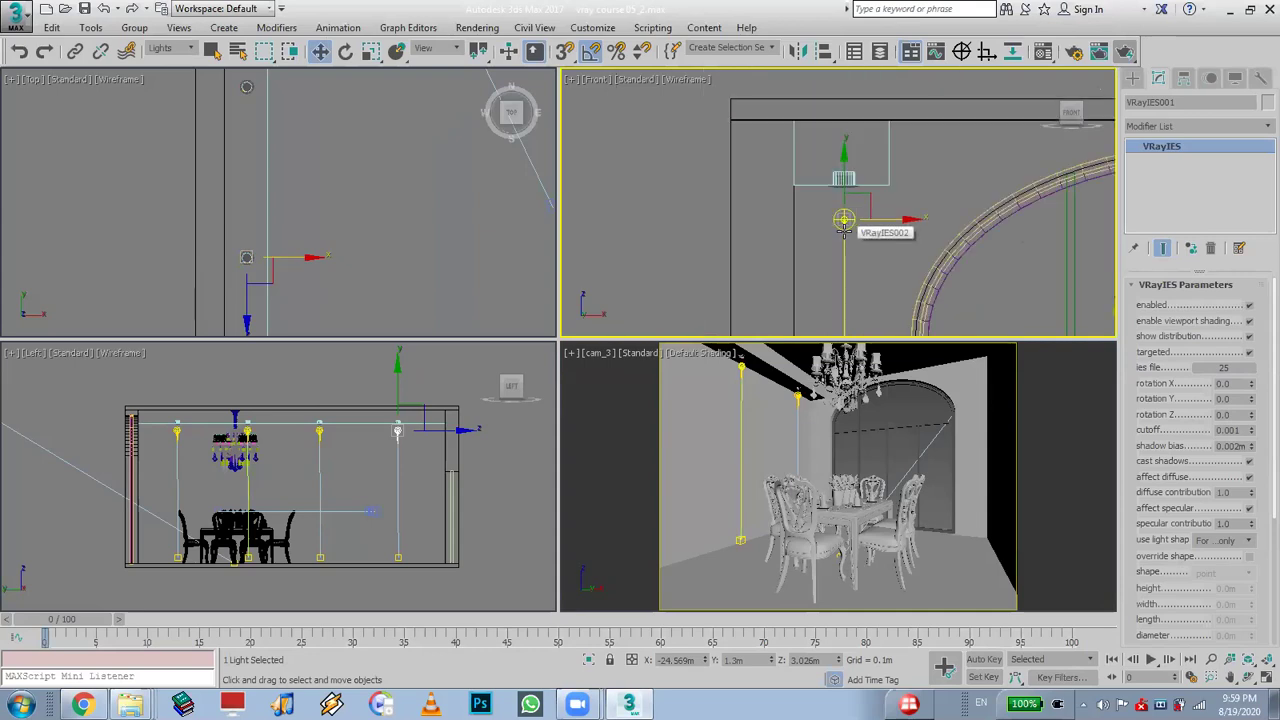
click(858, 244)
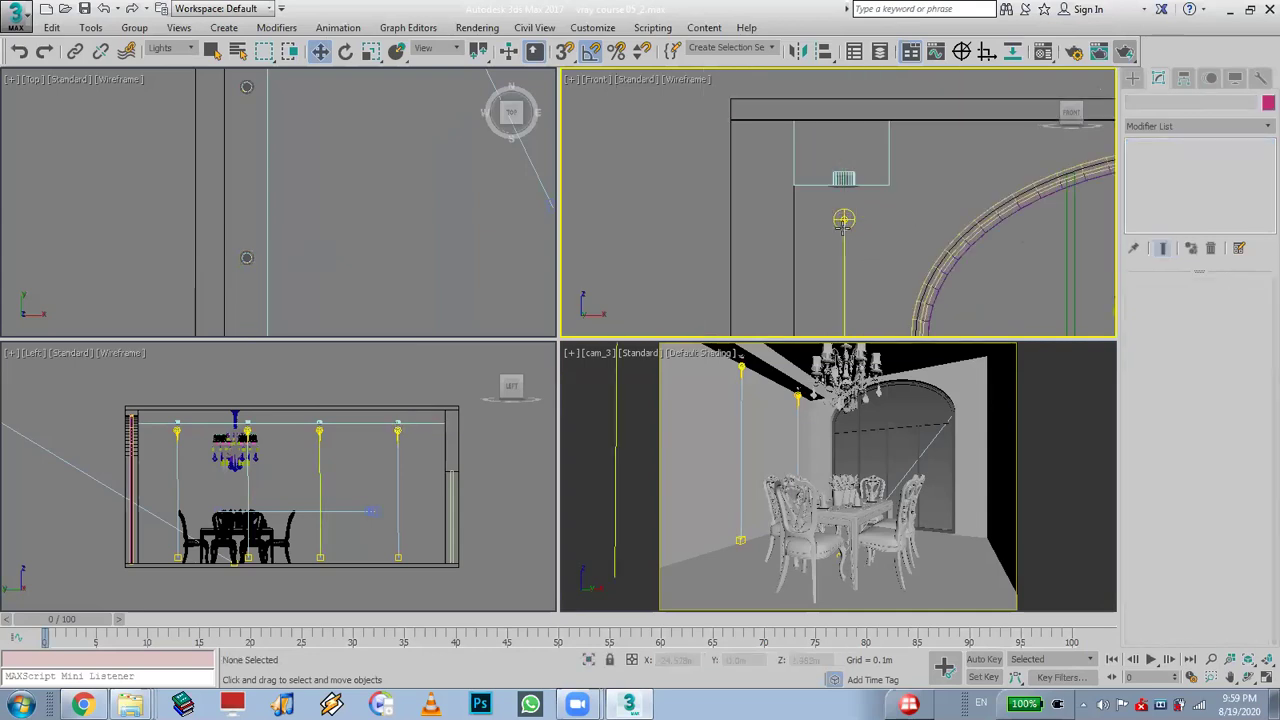
click(844, 221)
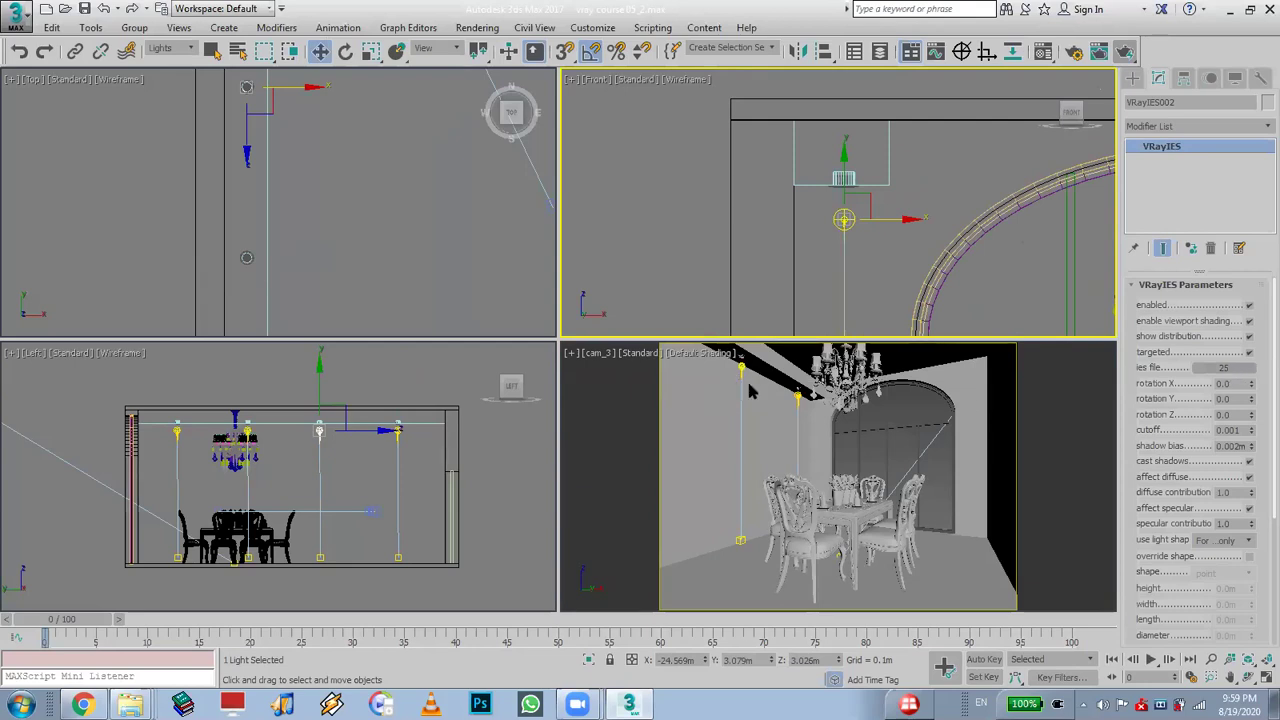
drag(1200, 588, 1224, 400)
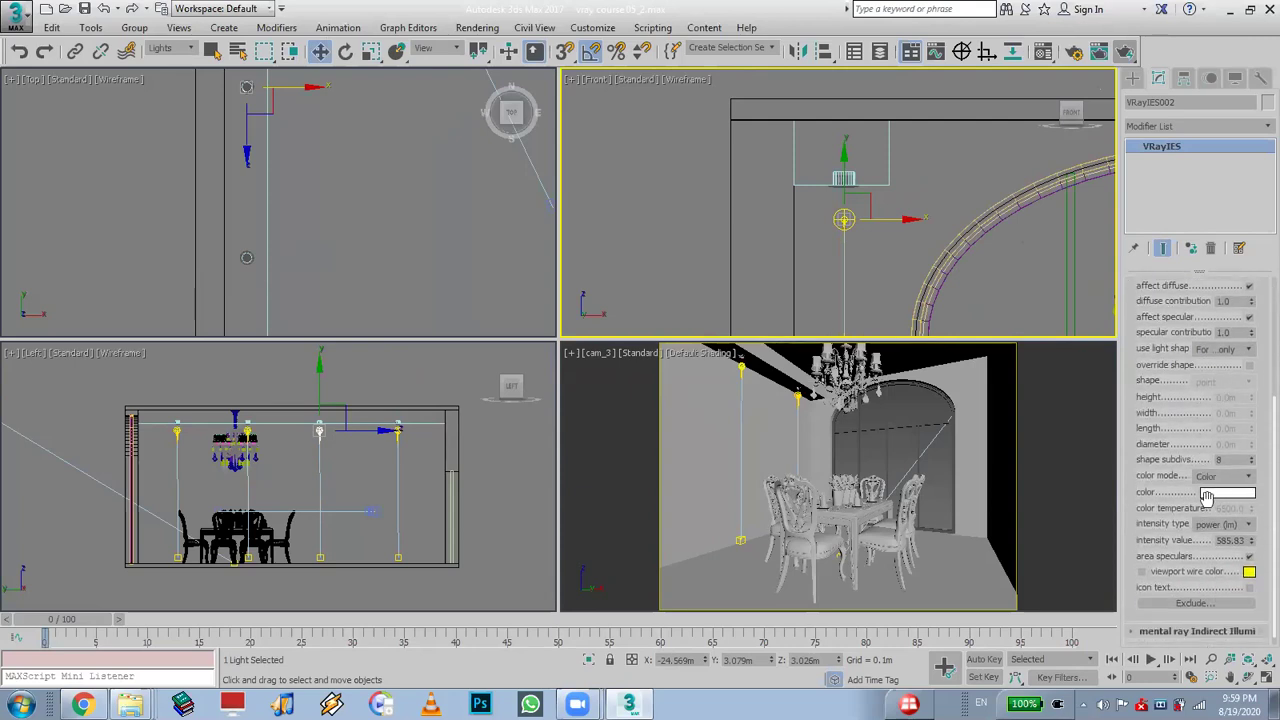
click(1233, 500)
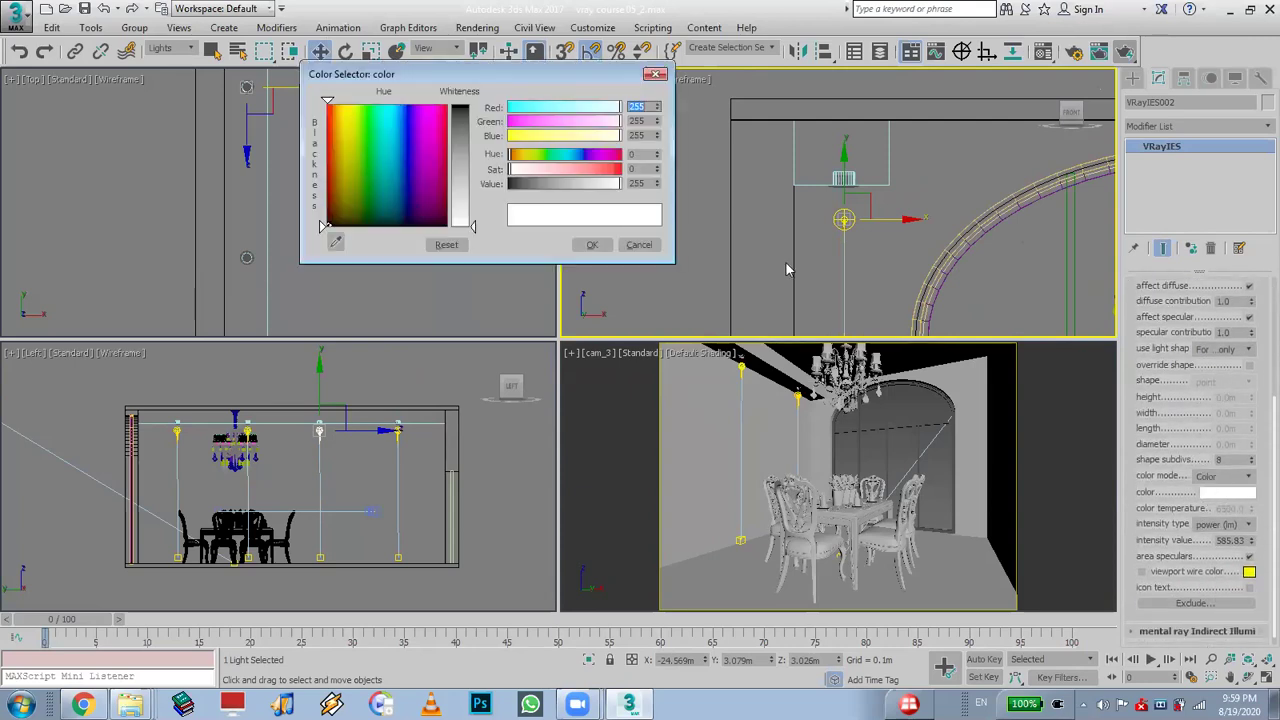
drag(328, 103, 338, 103)
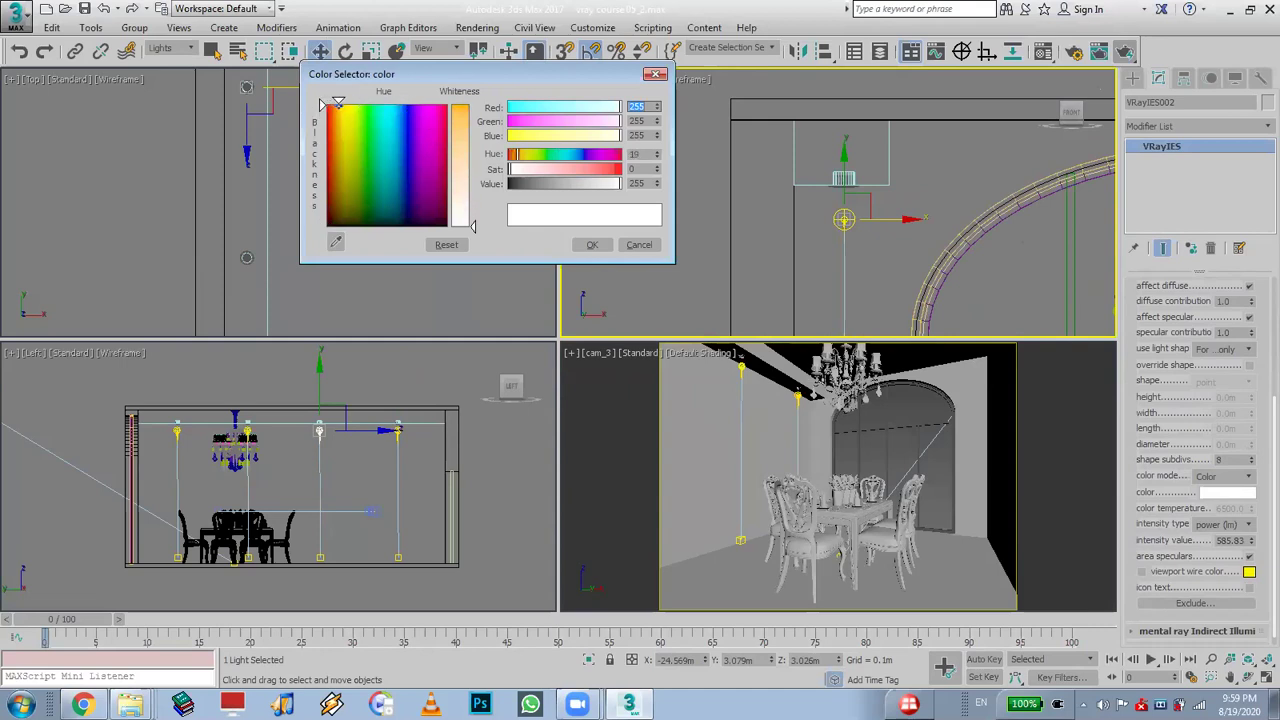
drag(474, 121, 474, 139)
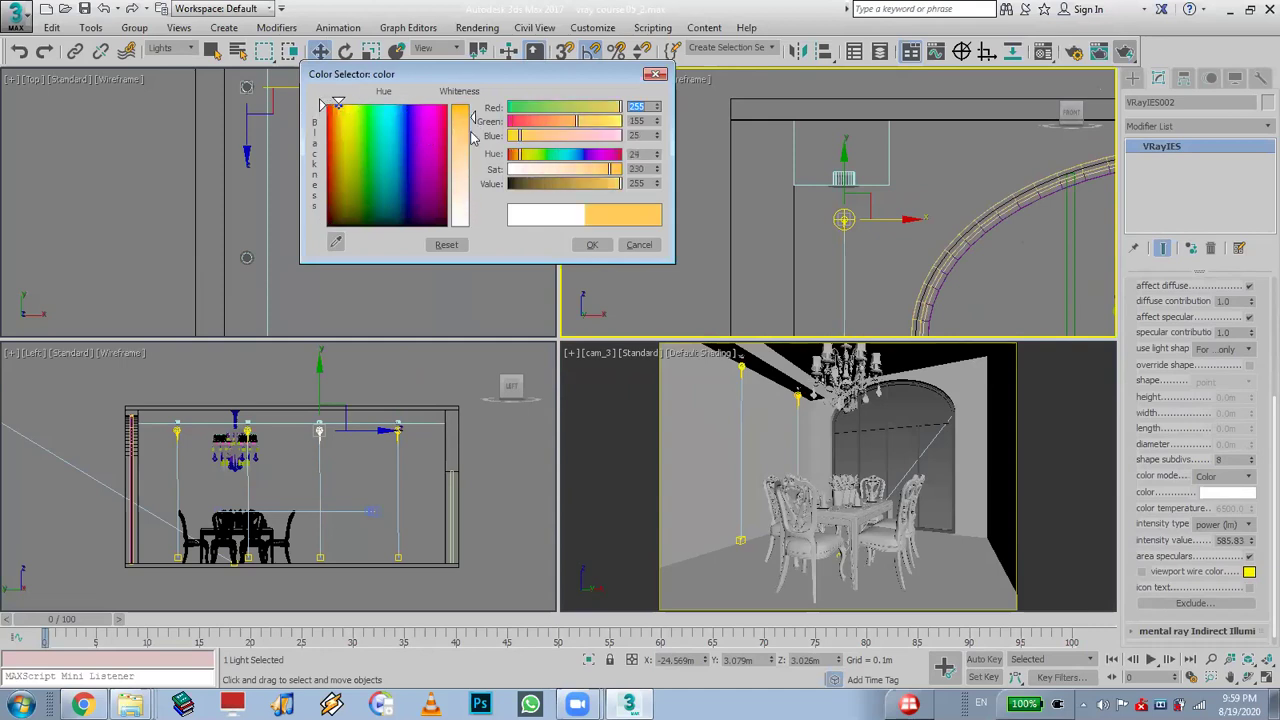
click(592, 244)
click(1240, 541)
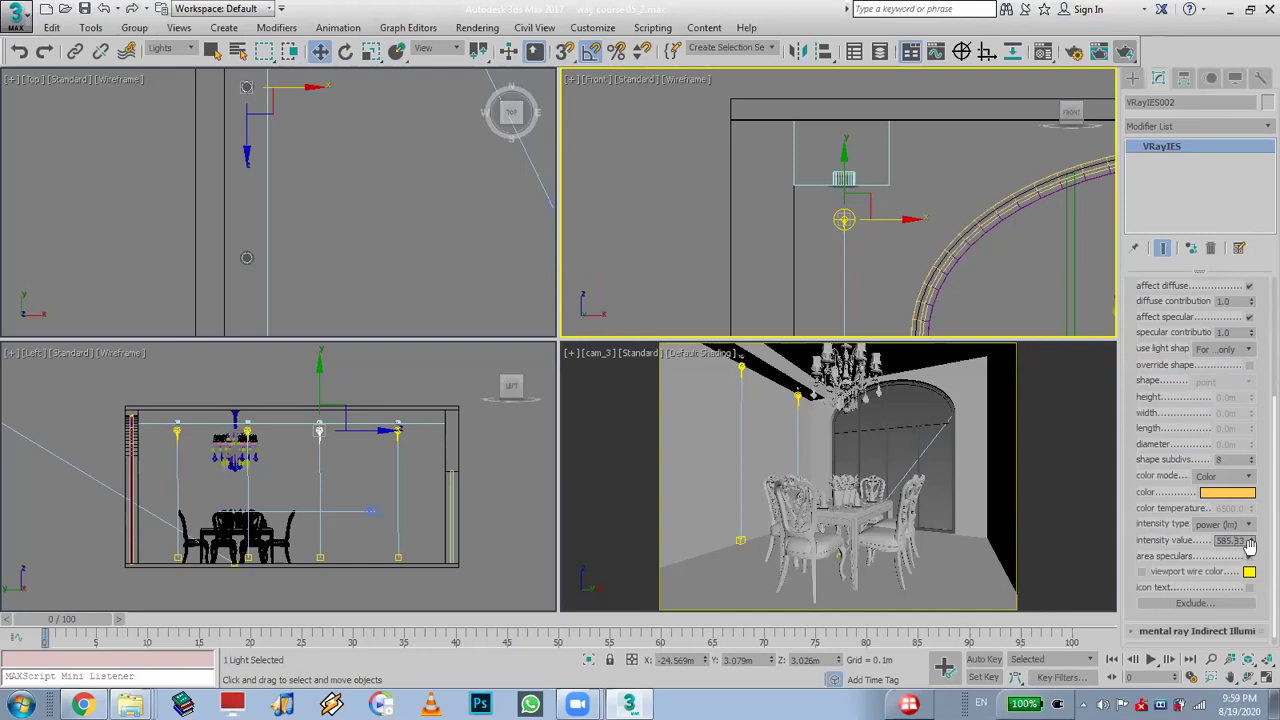
Test-render the cam_3 view with the coloured IES lights, stop the render early and close the frame buffer
right_click(953, 381)
click(1128, 52)
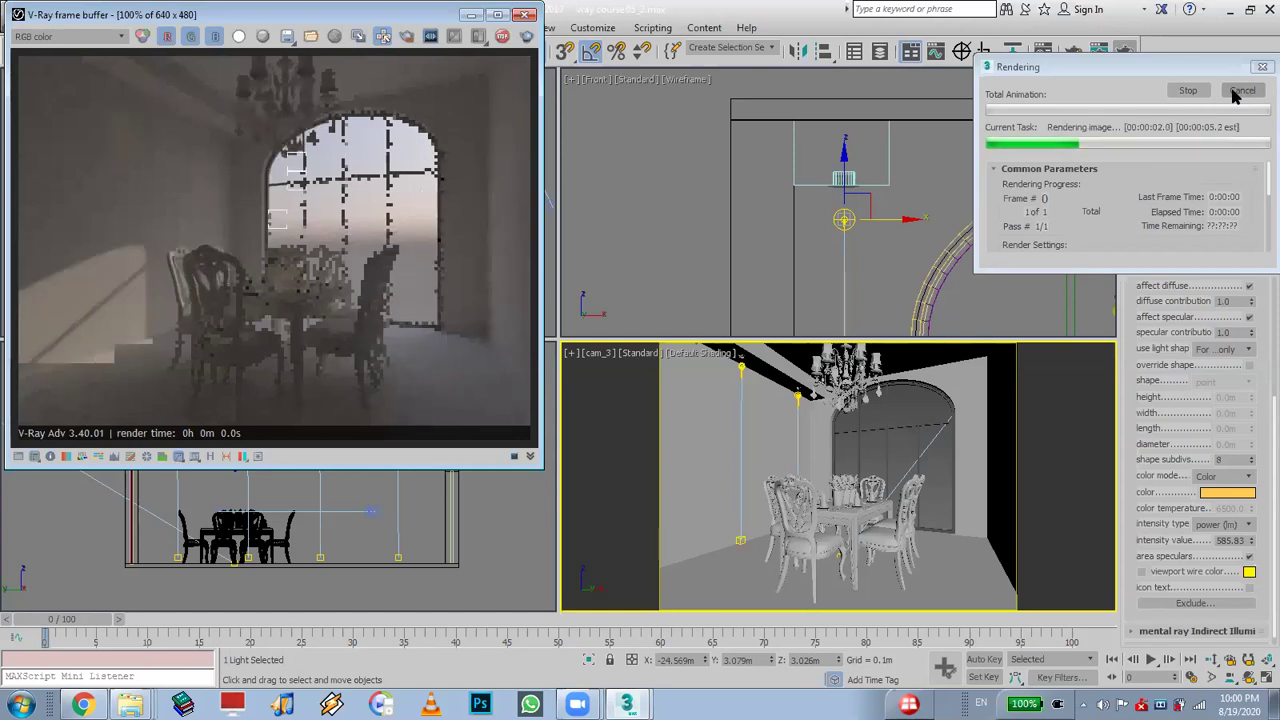
click(1238, 91)
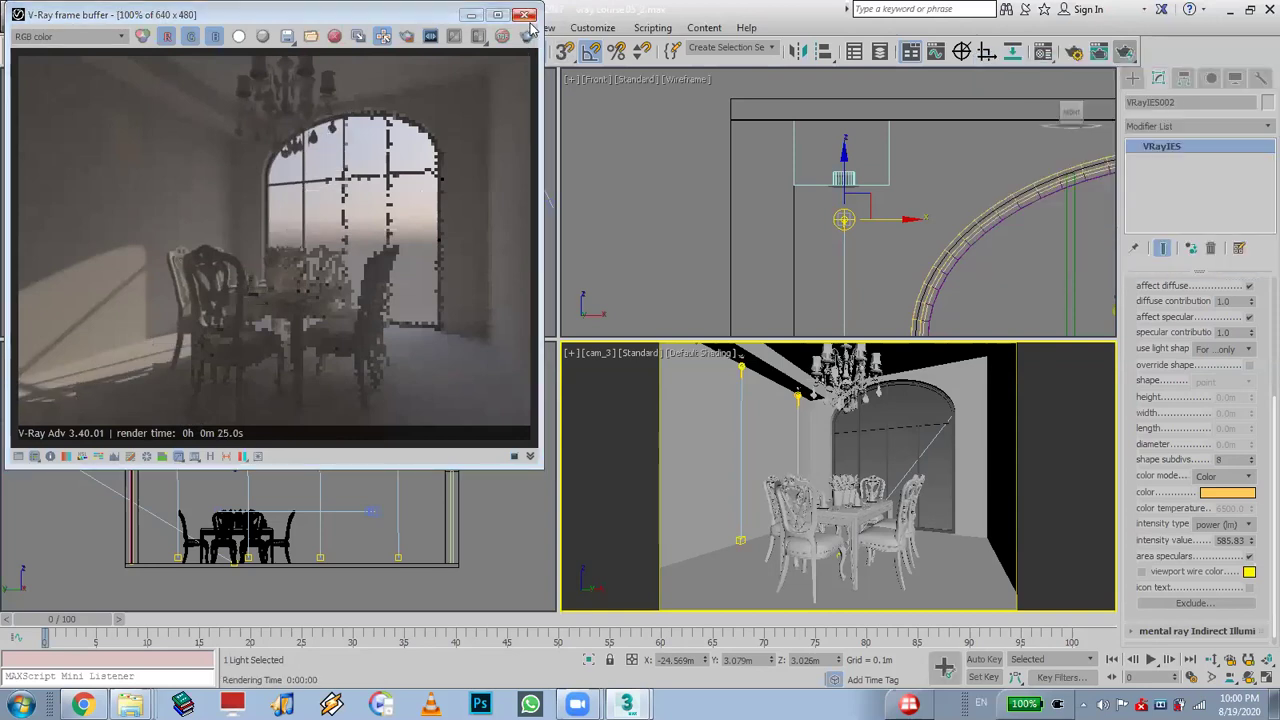
click(526, 15)
Delete the VRaySun light outside the room in the top view
scroll(485, 165, down, 5)
scroll(474, 177, down, 2)
click(268, 265)
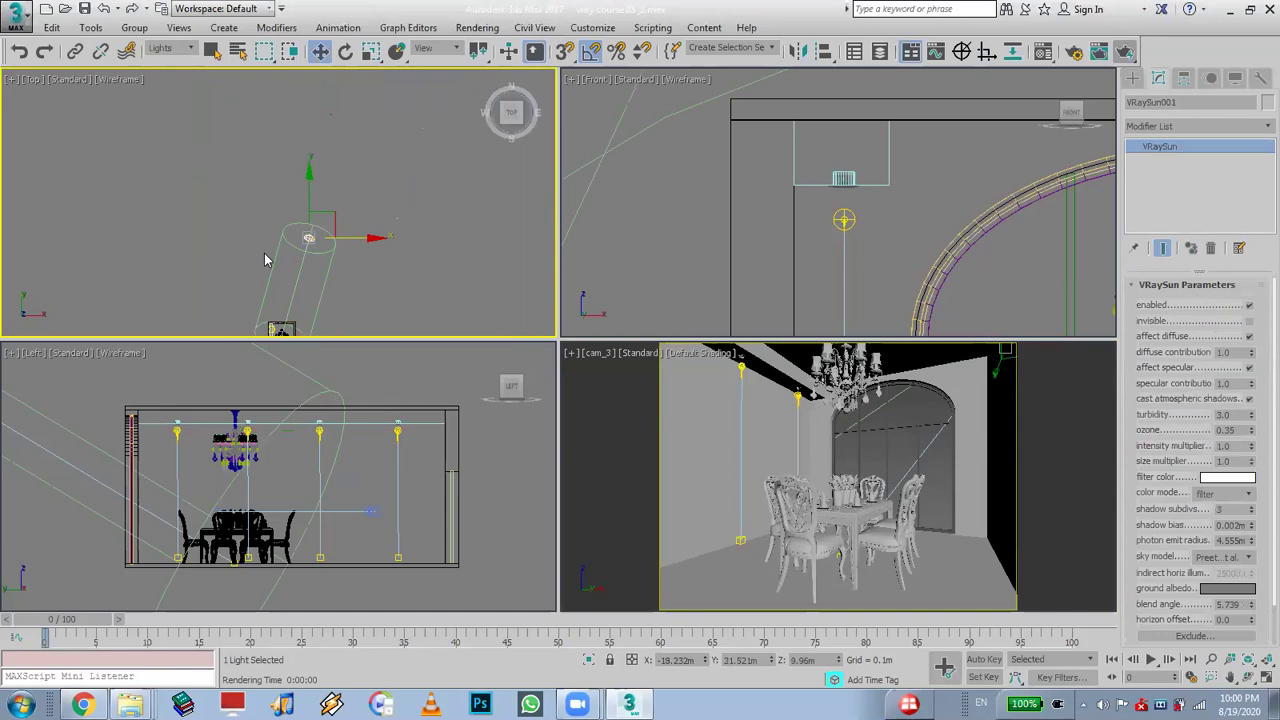
key(Delete)
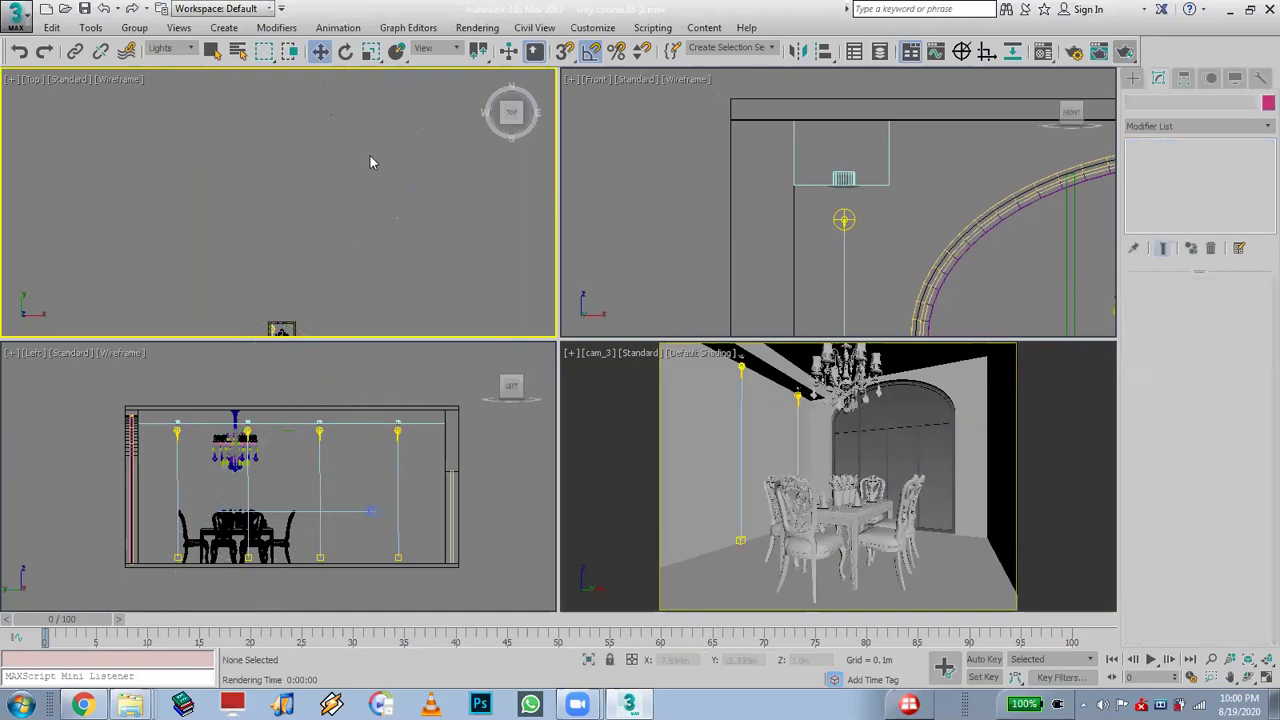
Clear the DefaultVRaySky map from the environment background and close the environment settings
click(478, 28)
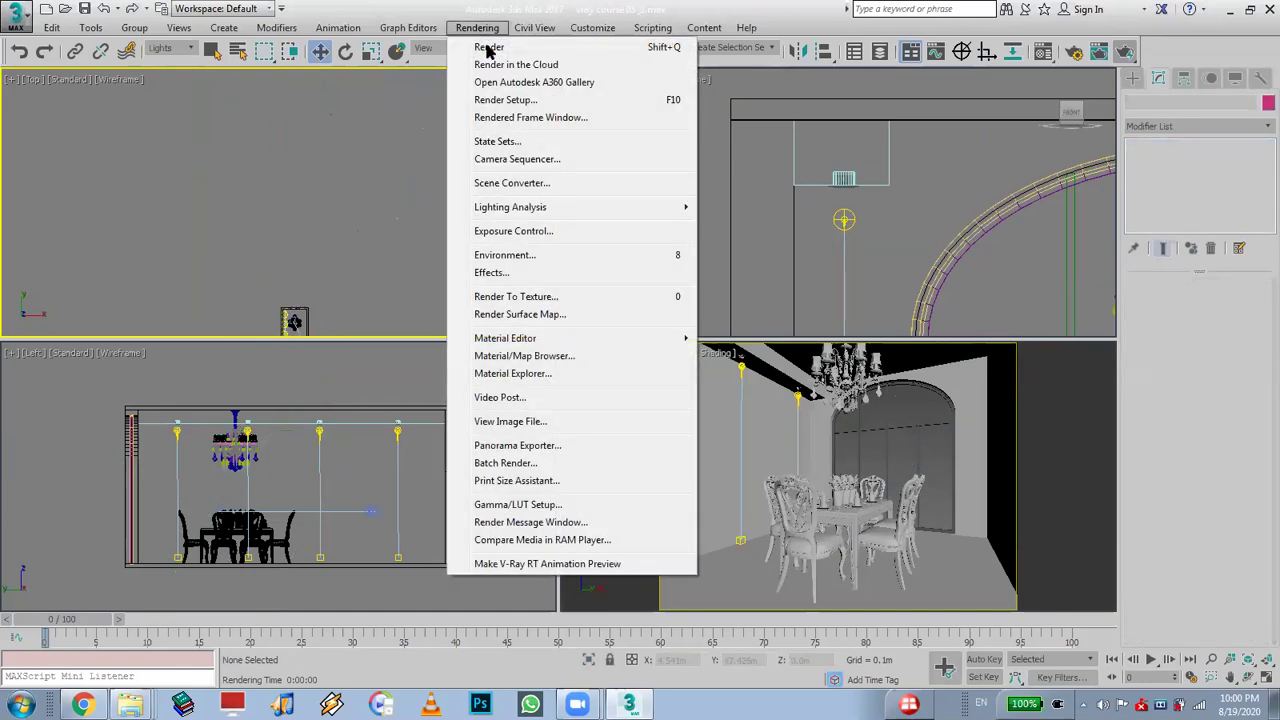
click(510, 256)
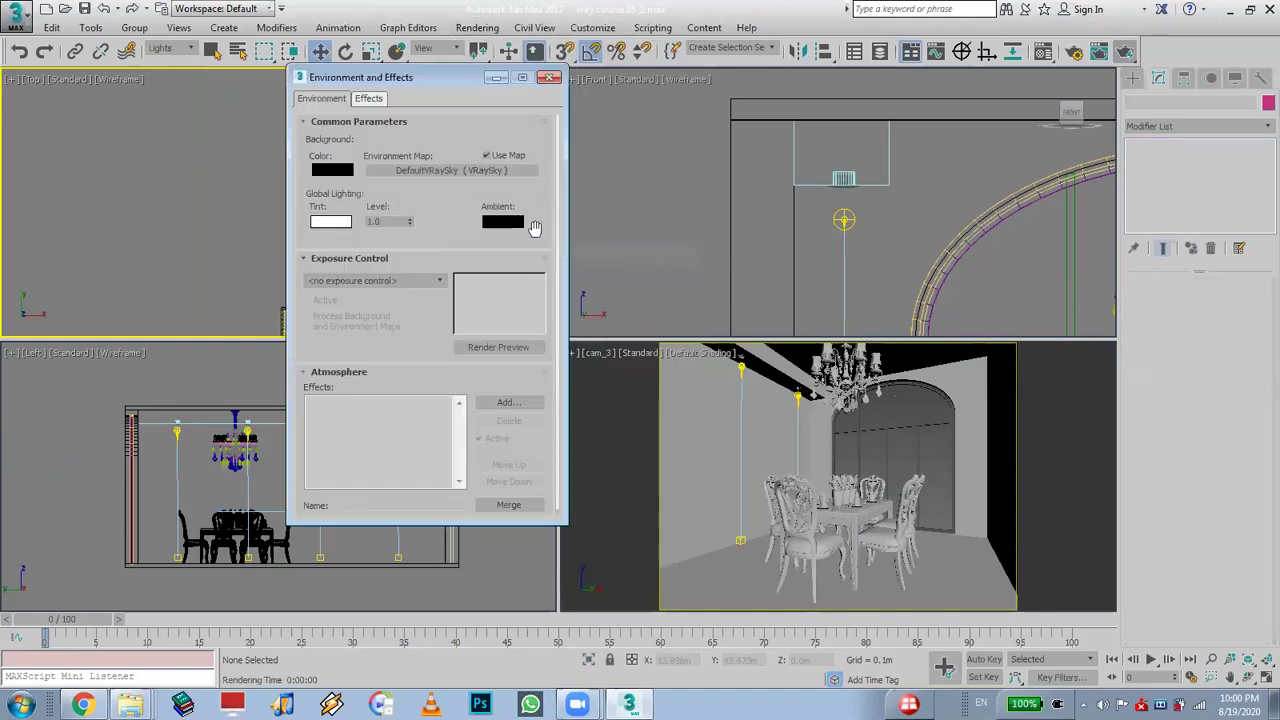
right_click(514, 171)
click(562, 215)
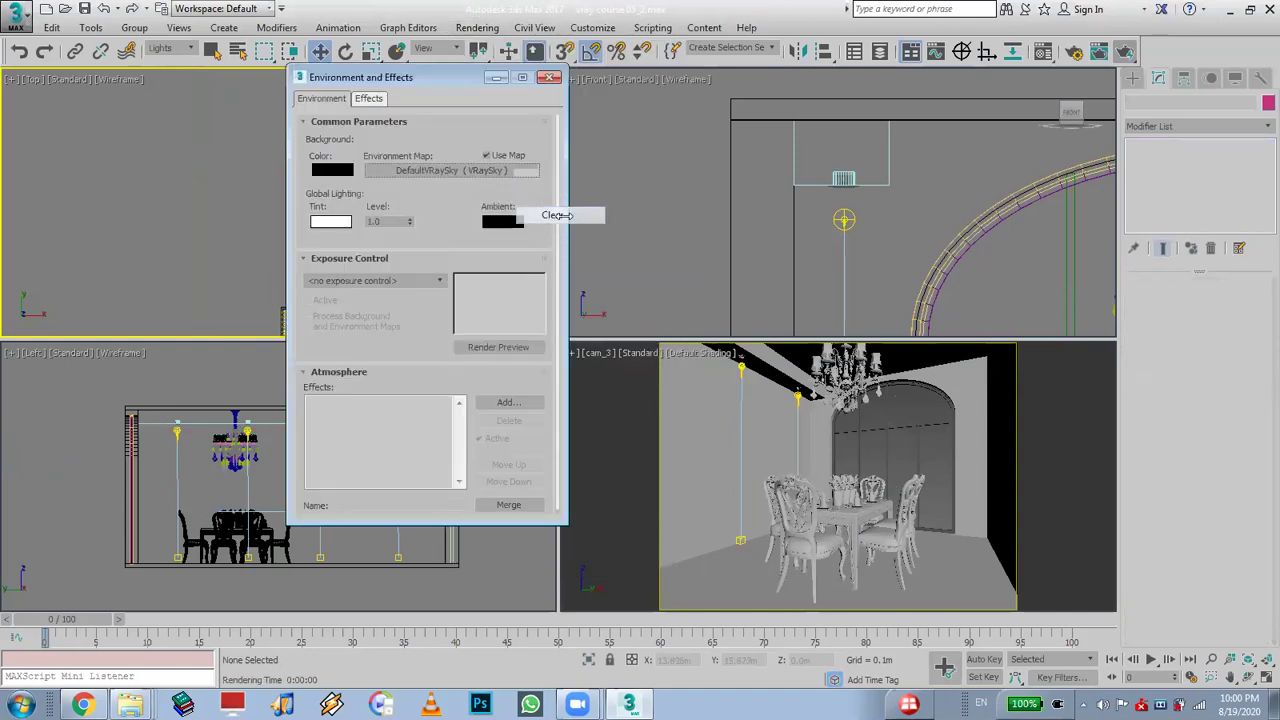
click(549, 78)
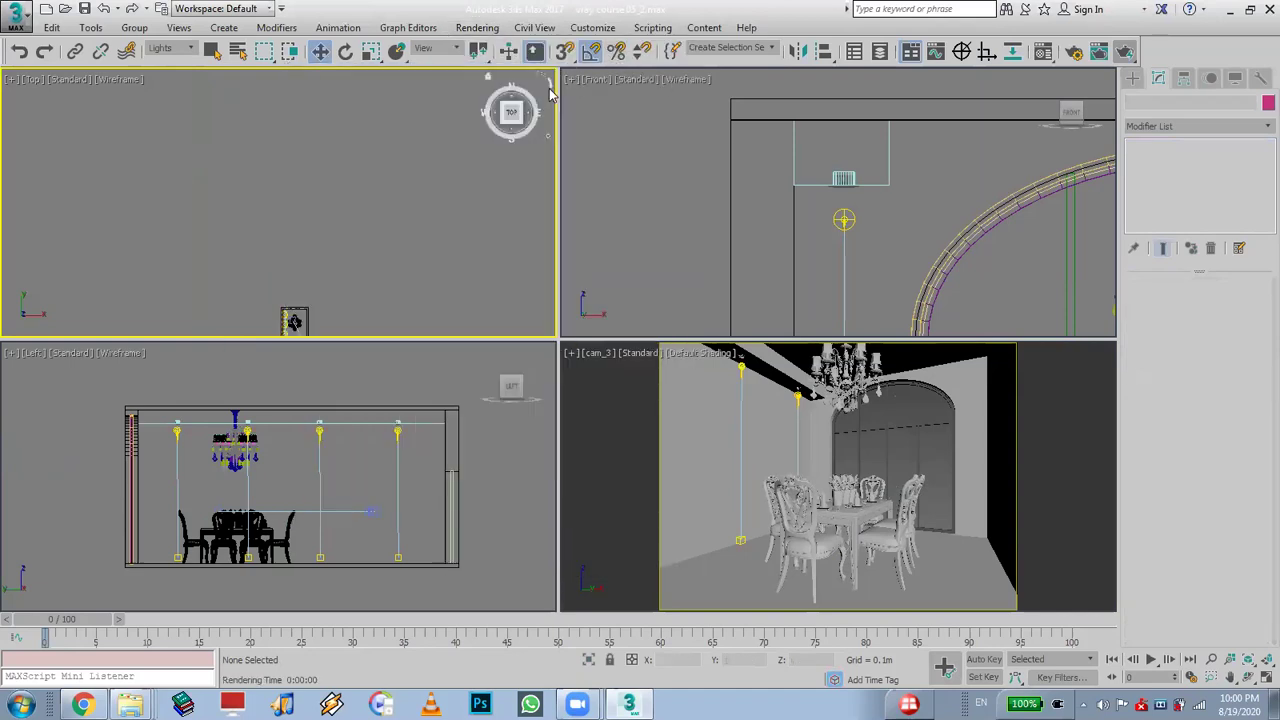
Reselect the VRayIES instance under the spotlight in the front view and set its intensity value to 1000
click(843, 219)
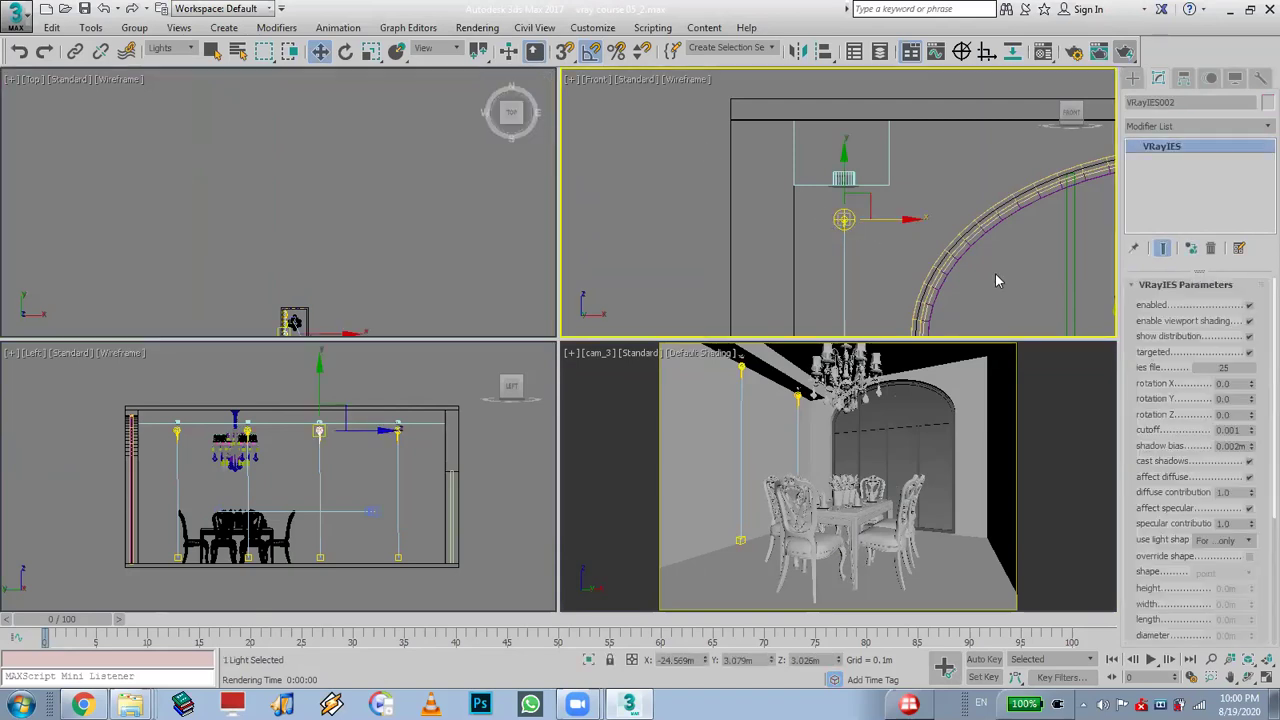
scroll(1208, 586, down, 5)
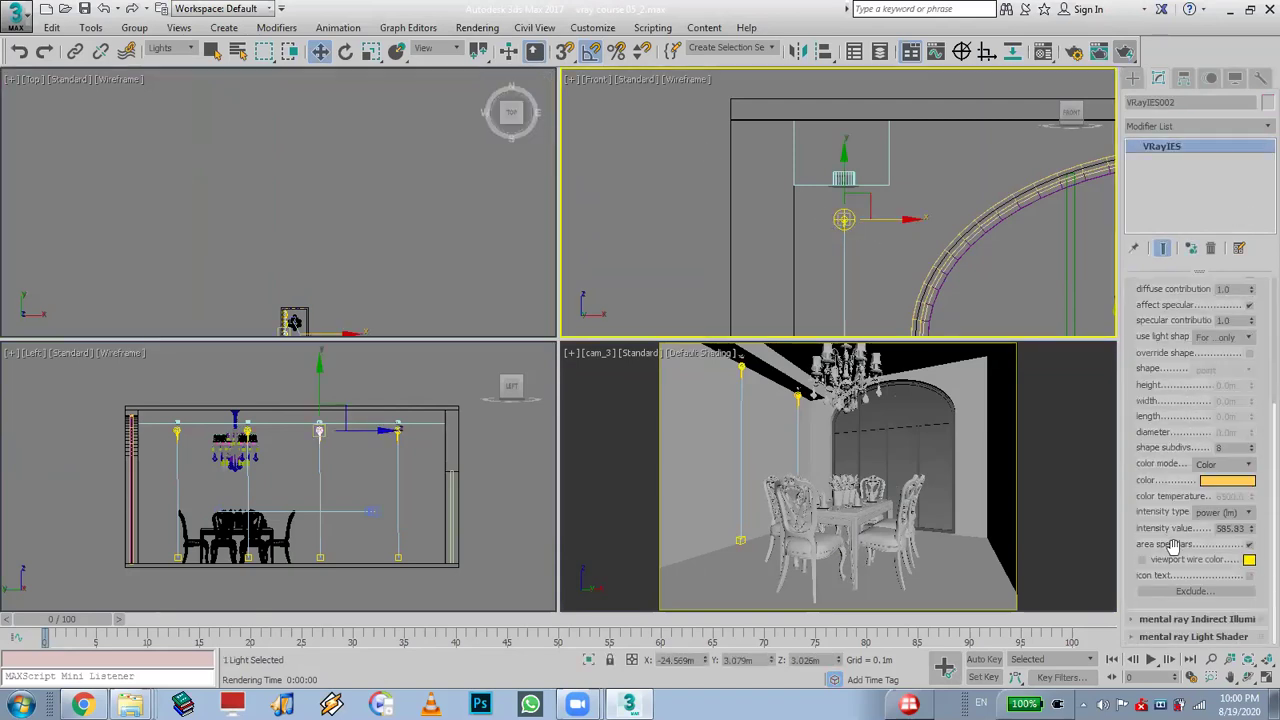
double_click(1227, 527)
text(1000)
key(Return)
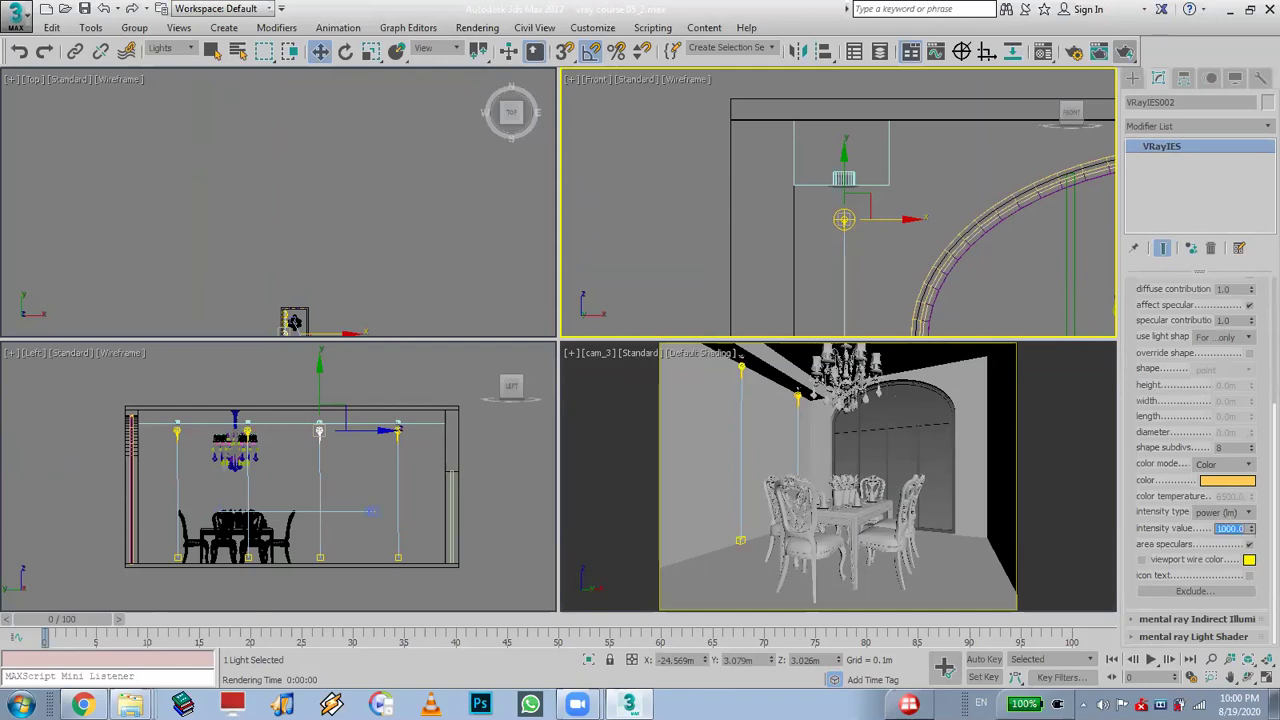
Test-render the cam_3 view lit without sun and sky, cancel during the light cache and close the frame buffer
right_click(938, 395)
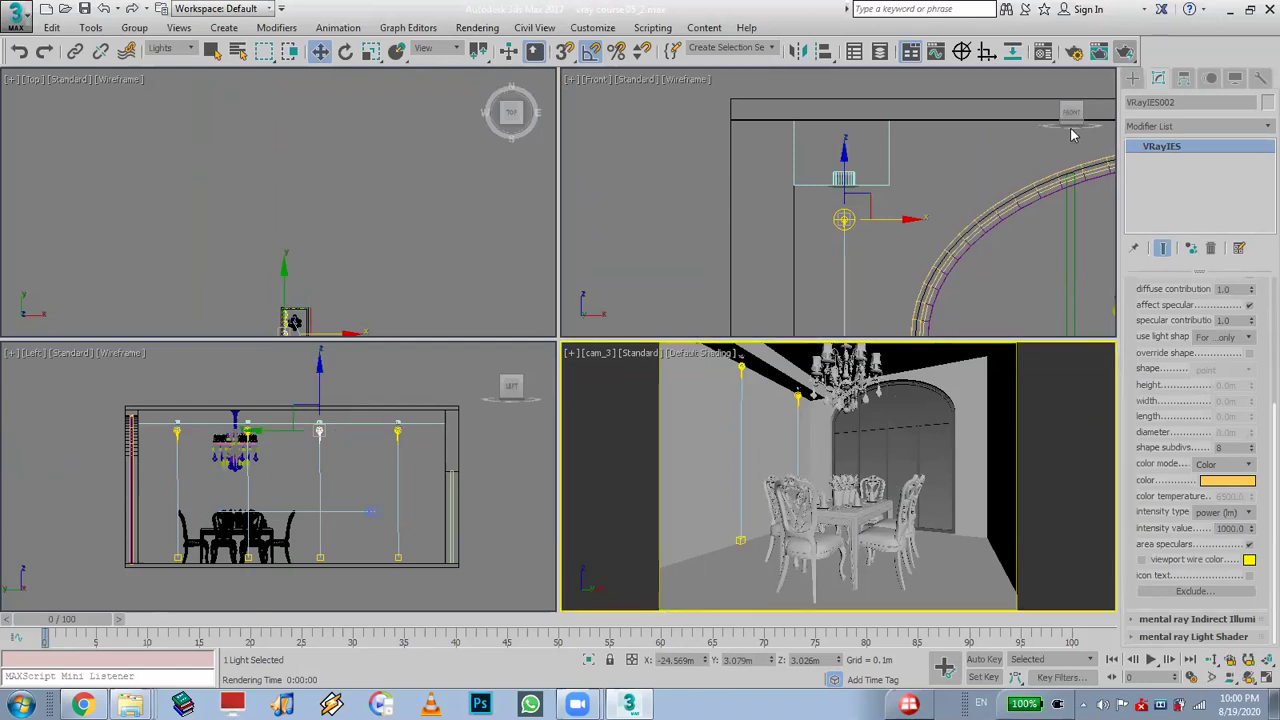
click(1126, 52)
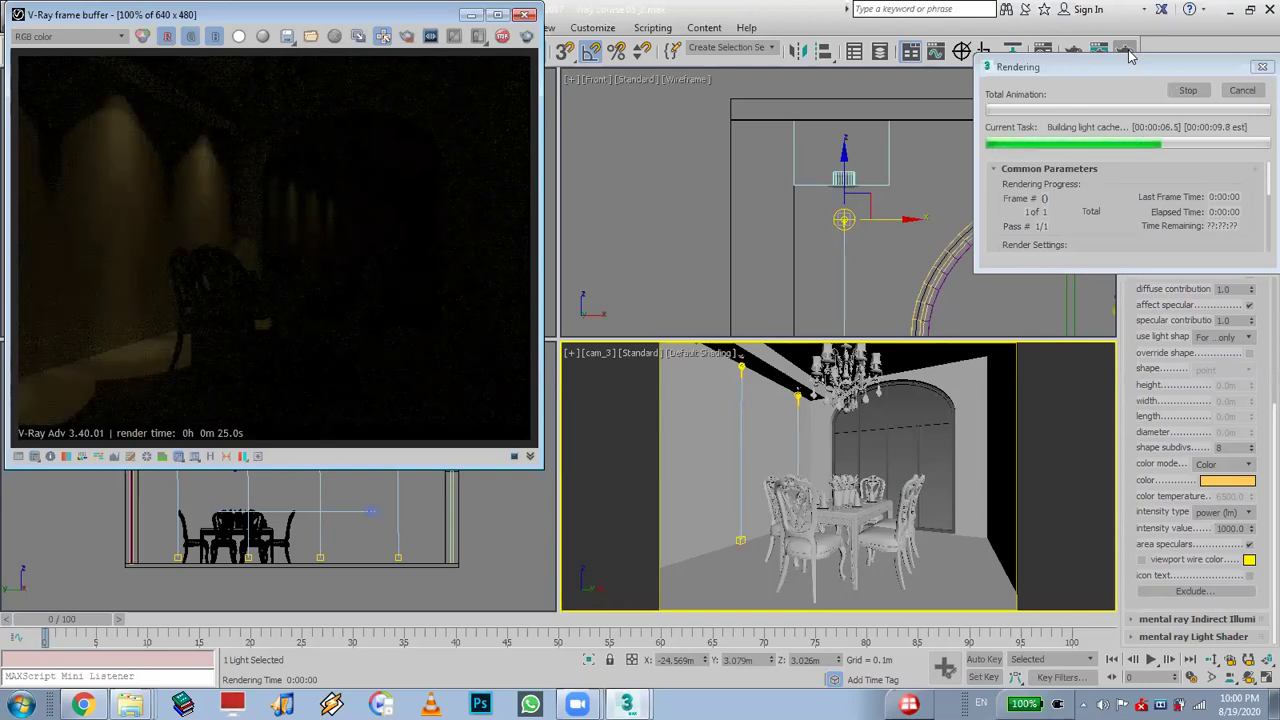
click(1242, 90)
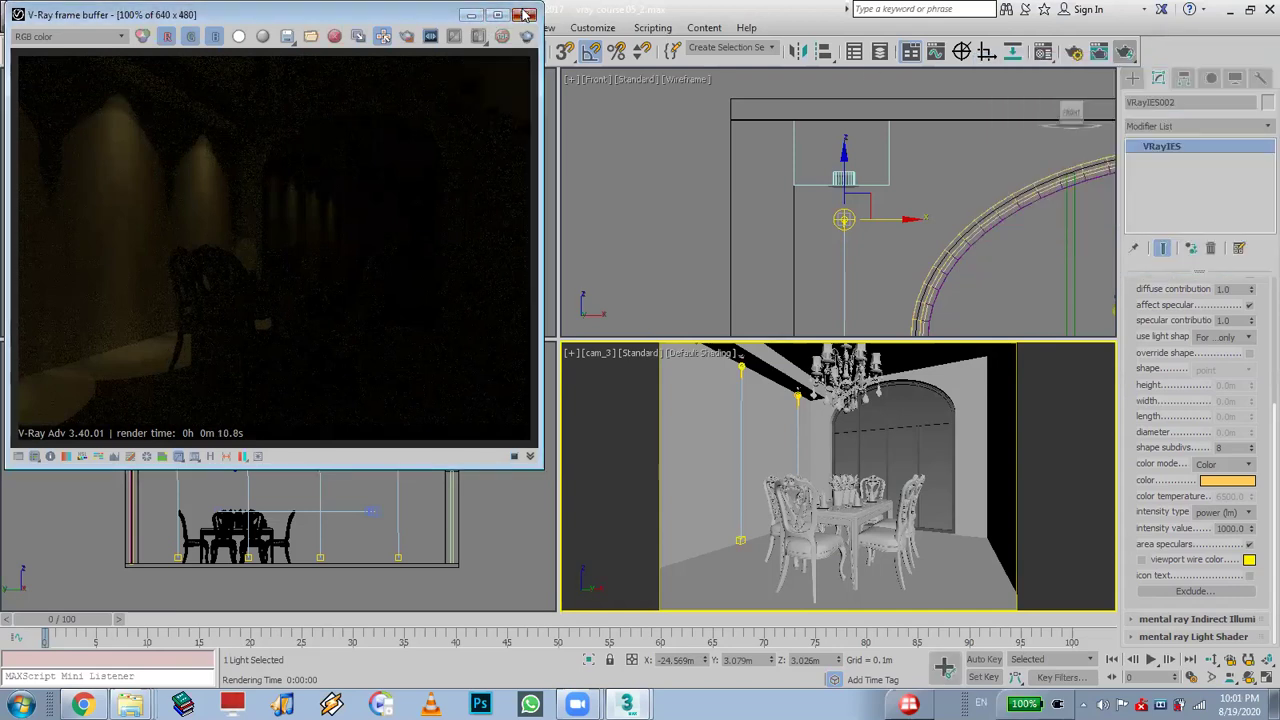
click(527, 14)
Set the VRayIES light's intensity value to 500 and test-render the camera view again, cancelling during the light cache
double_click(1231, 528)
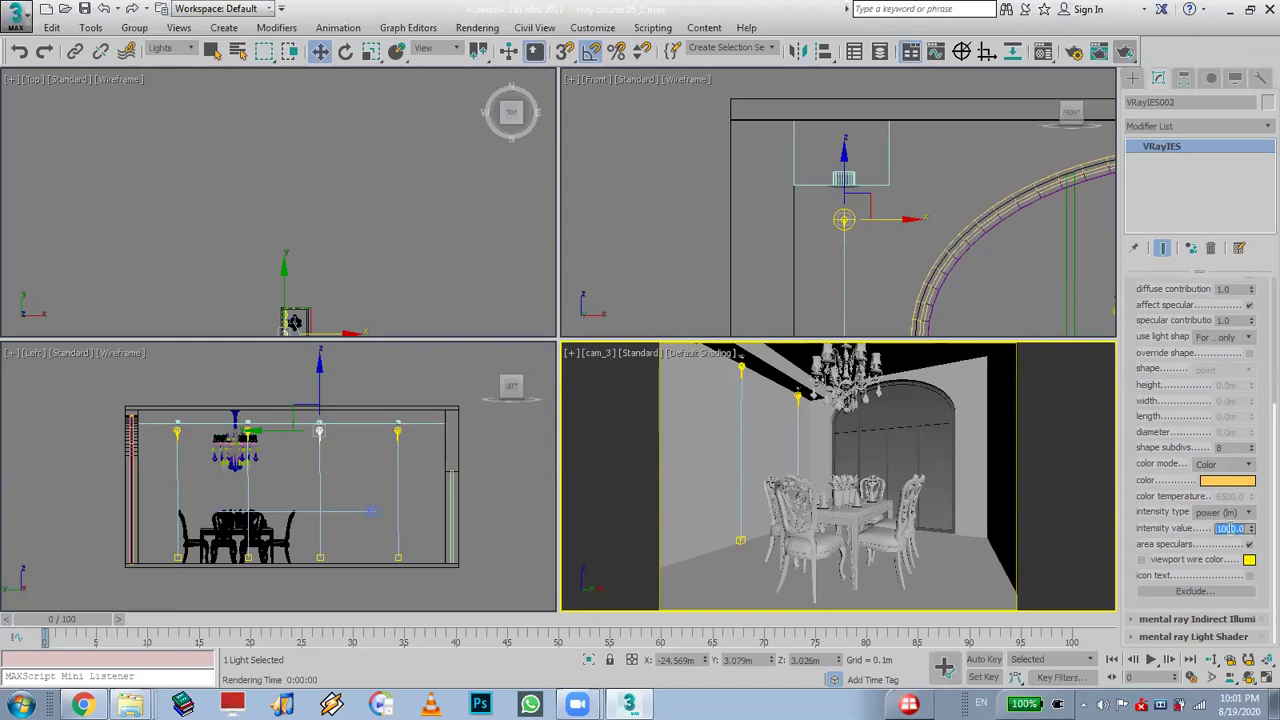
text(5000)
key(Return)
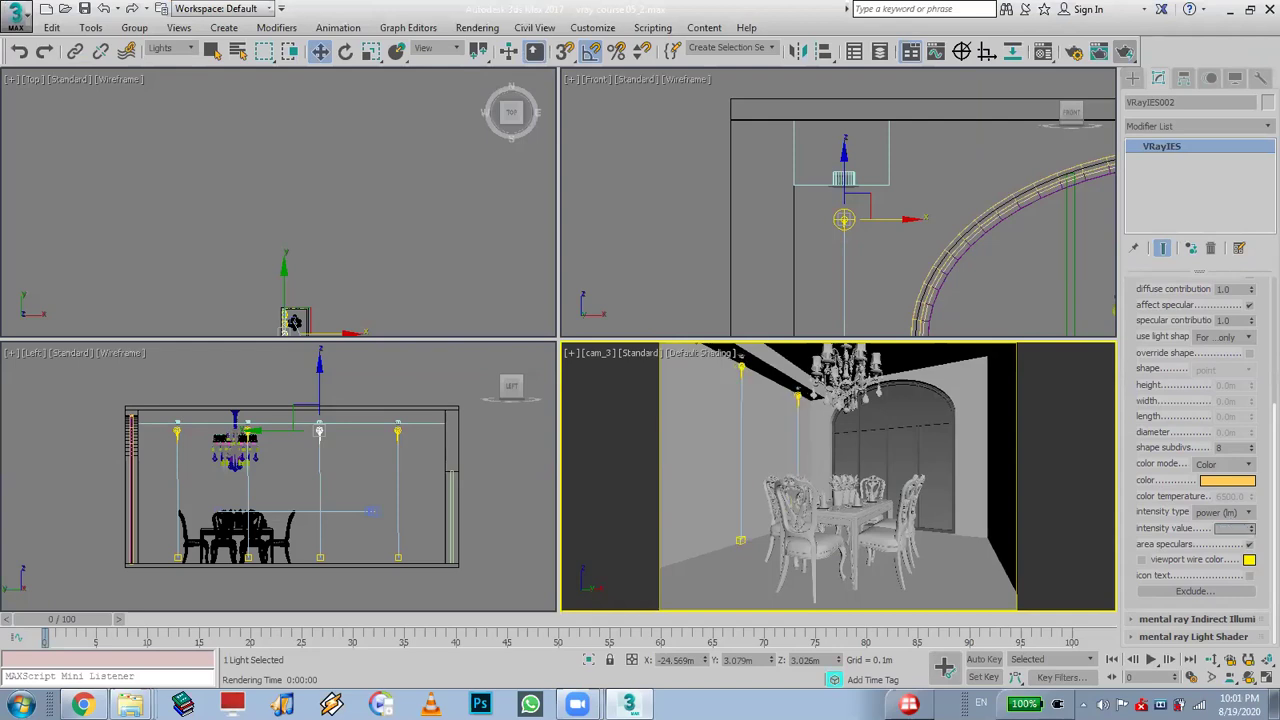
text(500)
key(Return)
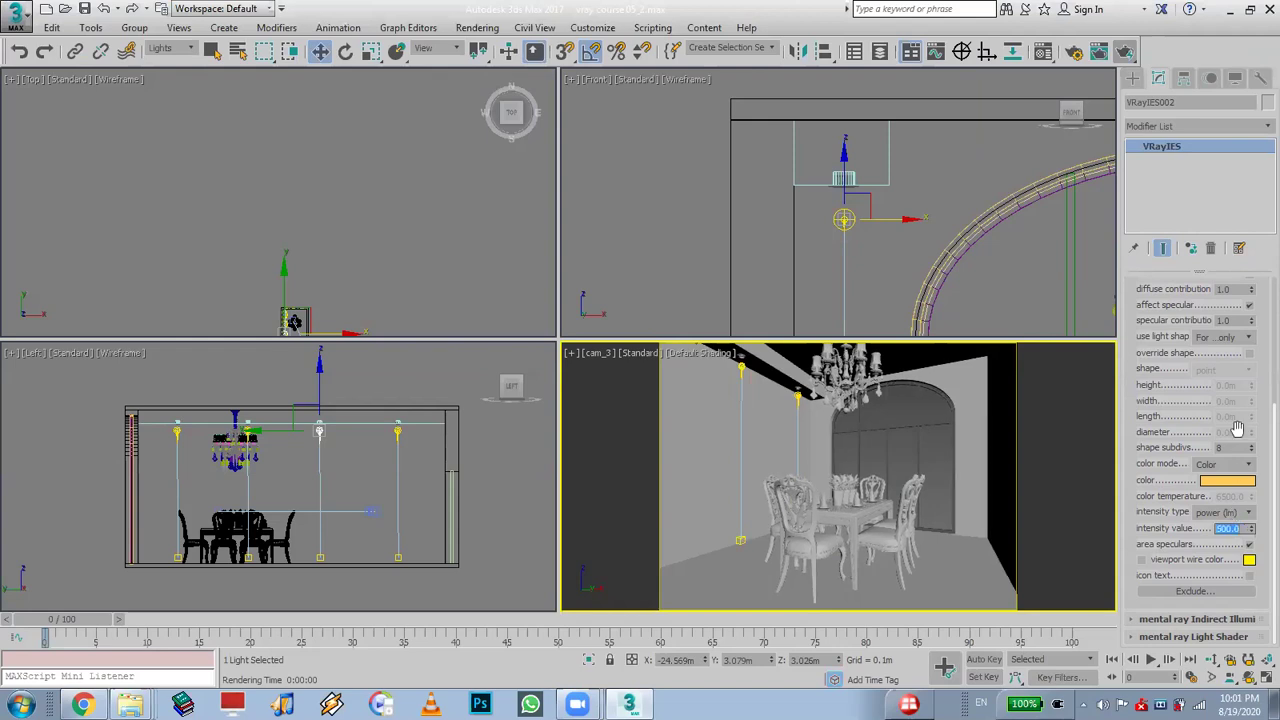
click(1124, 51)
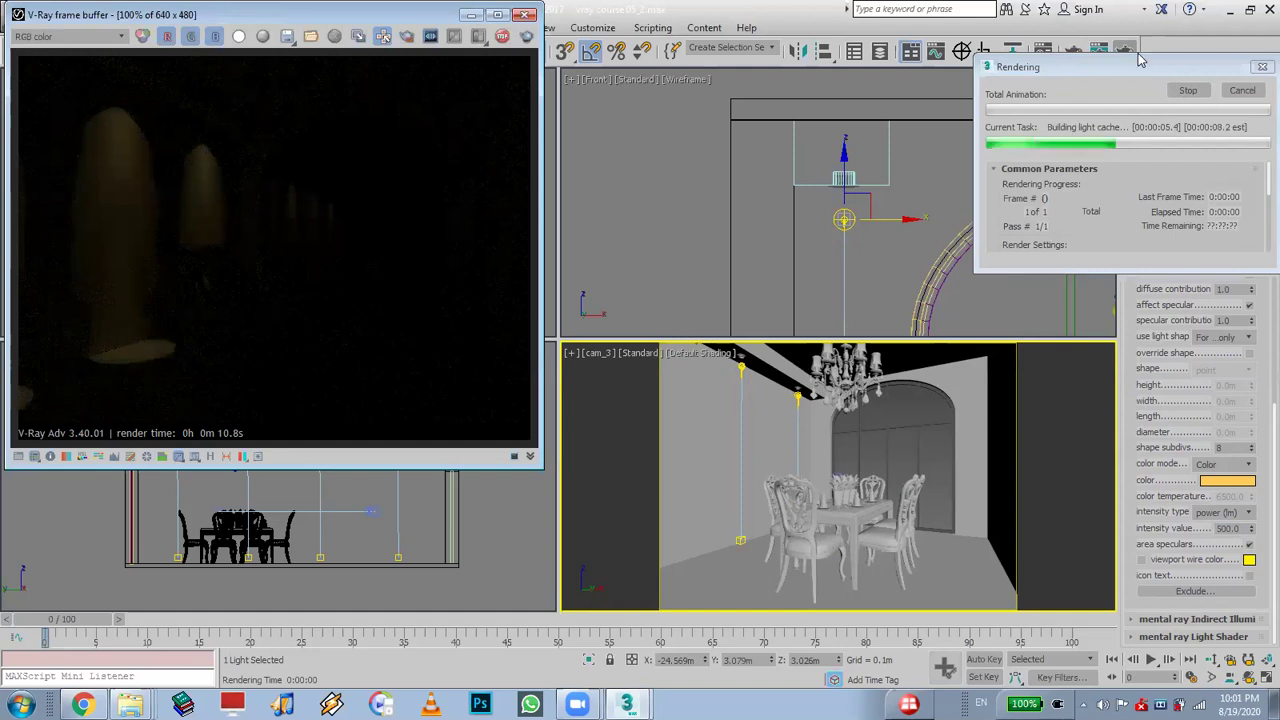
click(1240, 91)
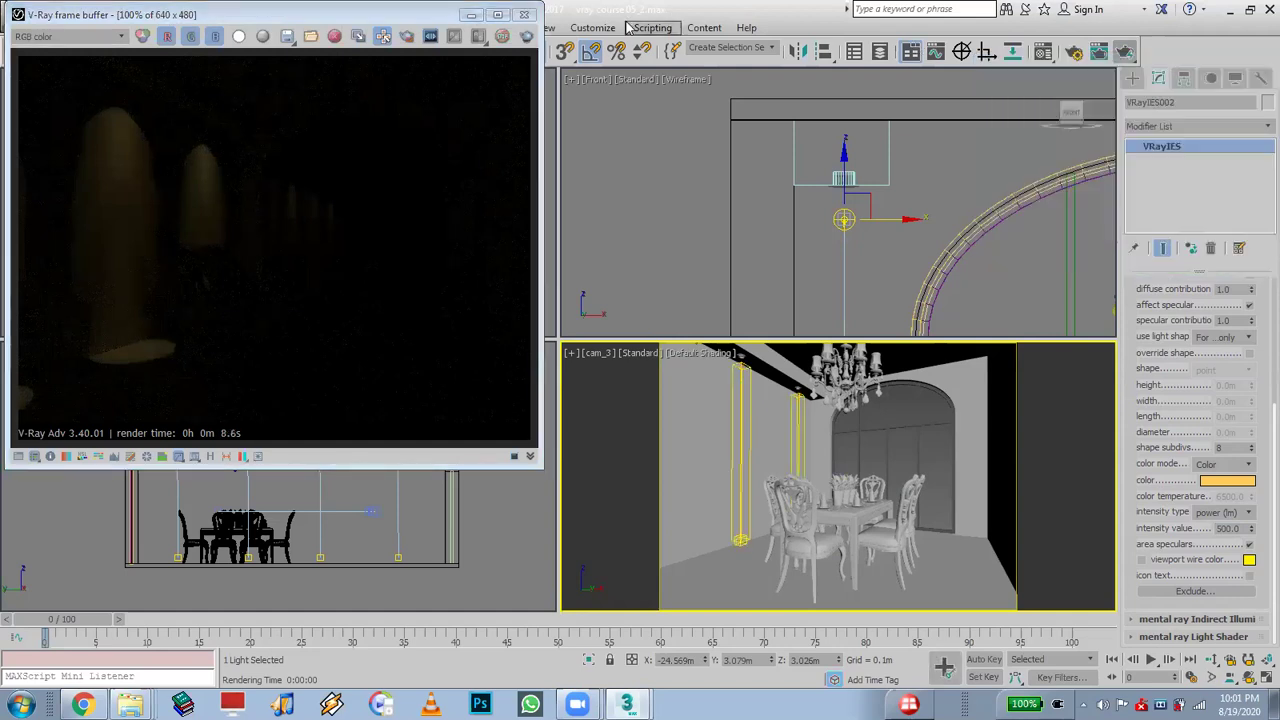
Close the frame buffer and load the profile 9.IES as the selected VRayIES light's IES file
click(524, 14)
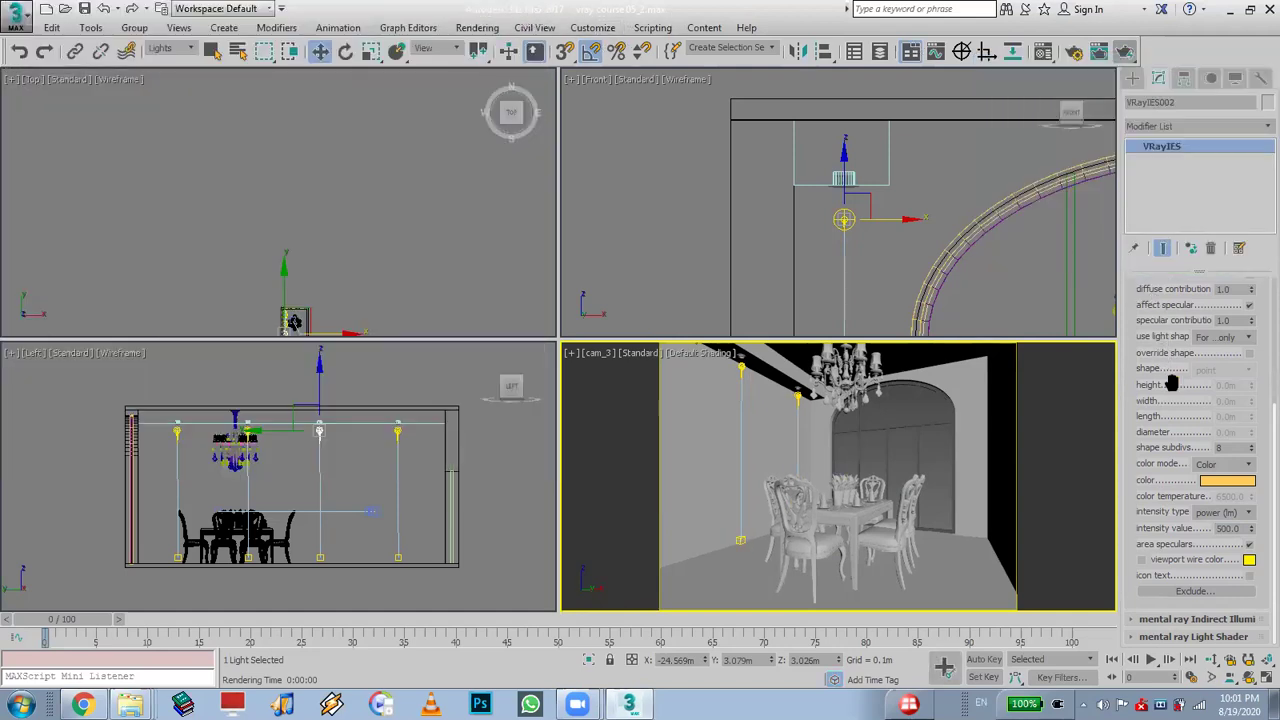
scroll(1180, 420, up, 1)
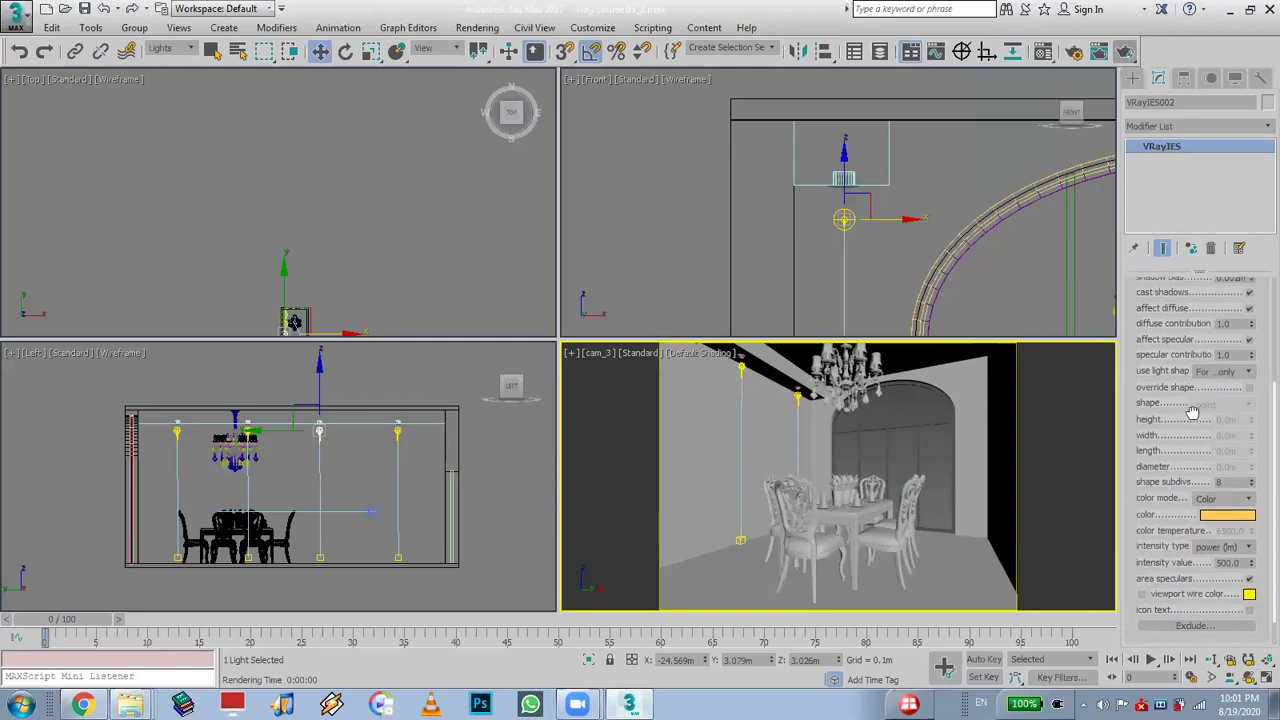
scroll(1195, 405, up, 4)
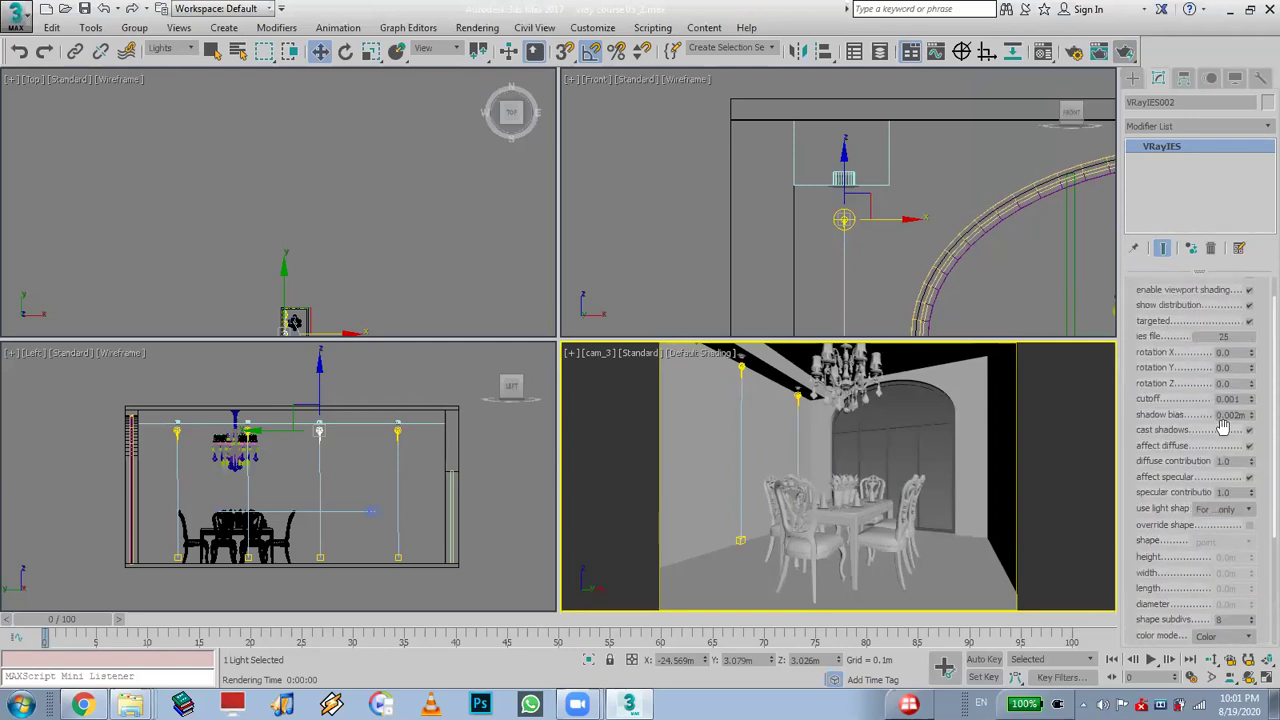
click(1226, 337)
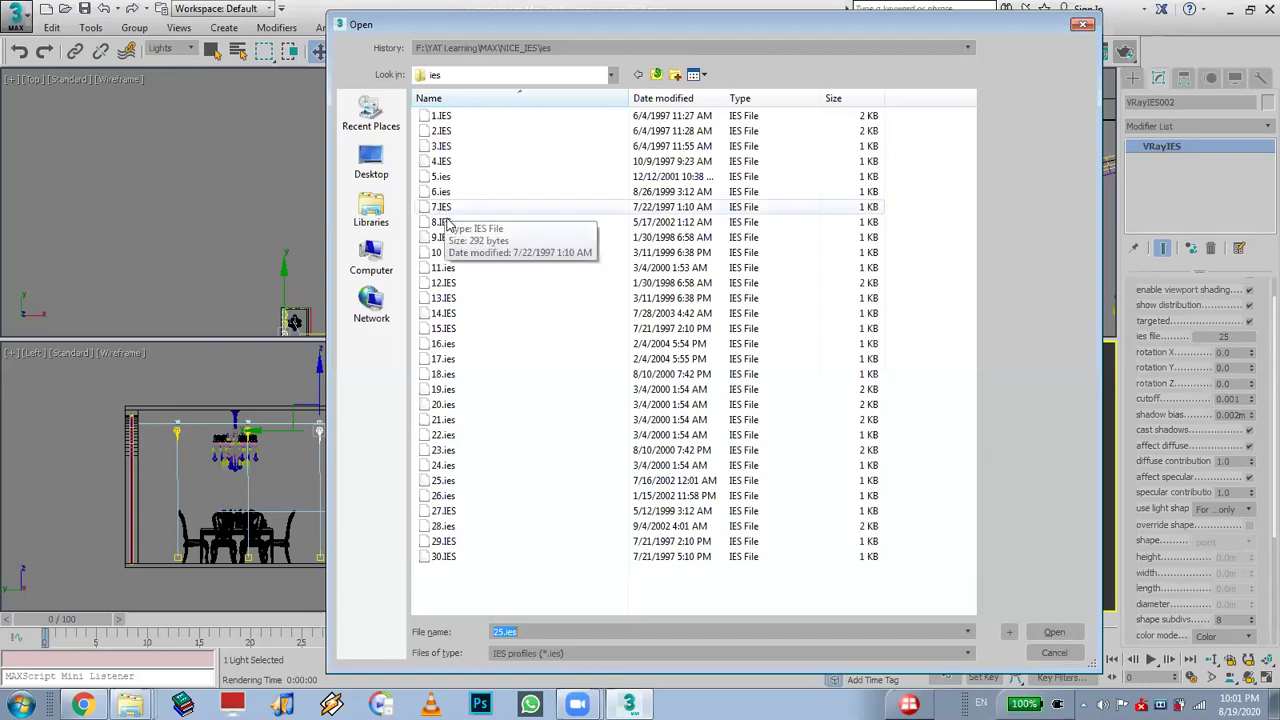
double_click(450, 253)
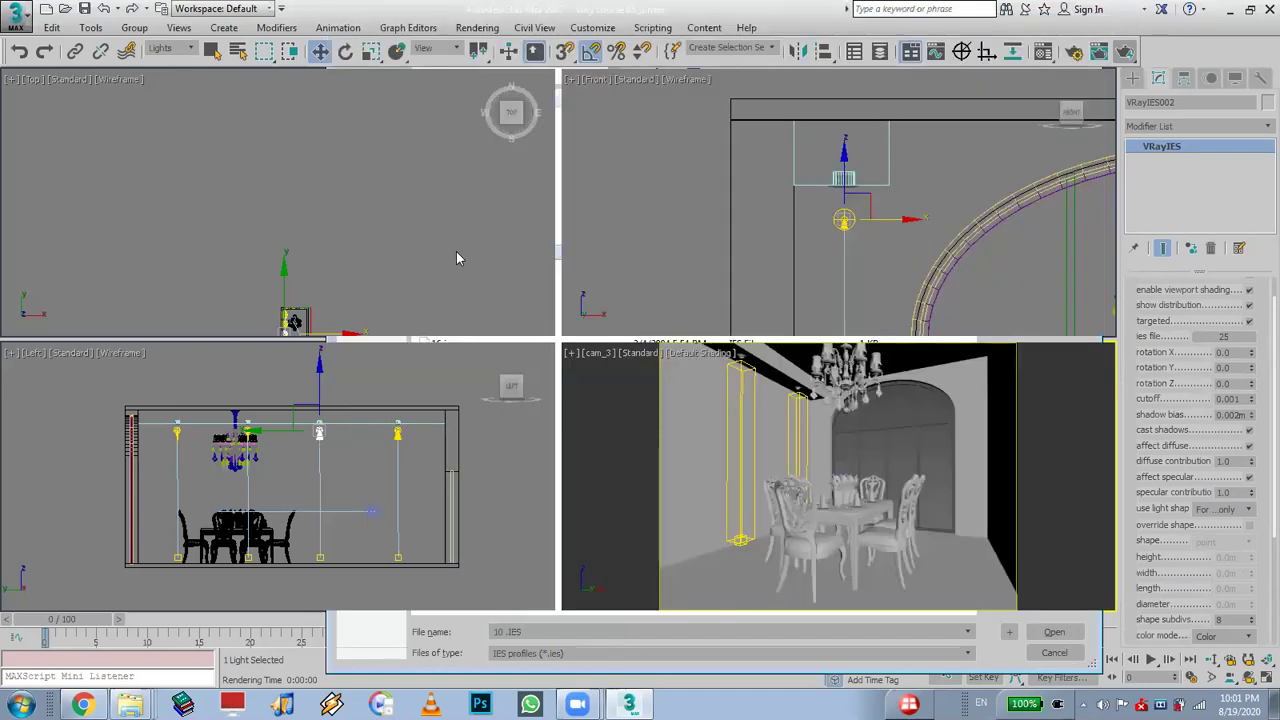
click(1224, 337)
double_click(441, 237)
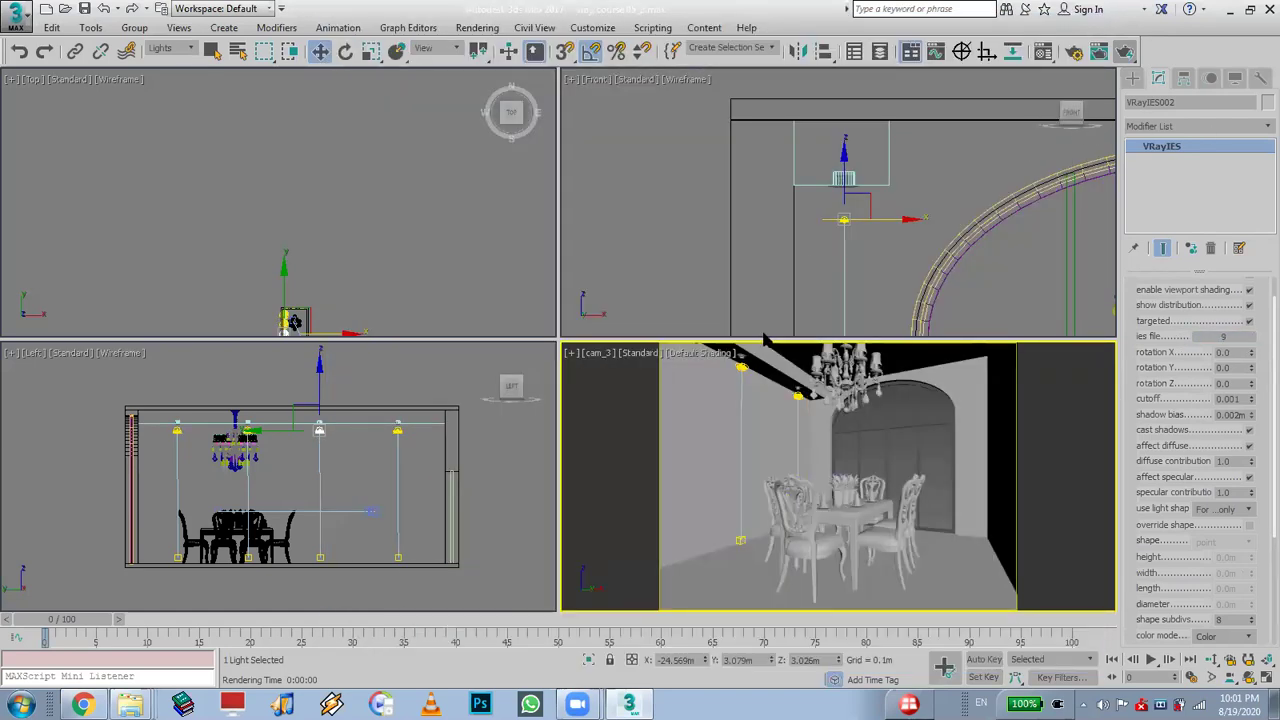
Test-render the cam_3 view with the new IES profile, examine the spotlights' wall glow up close and close the frame buffer
click(741, 369)
click(1126, 52)
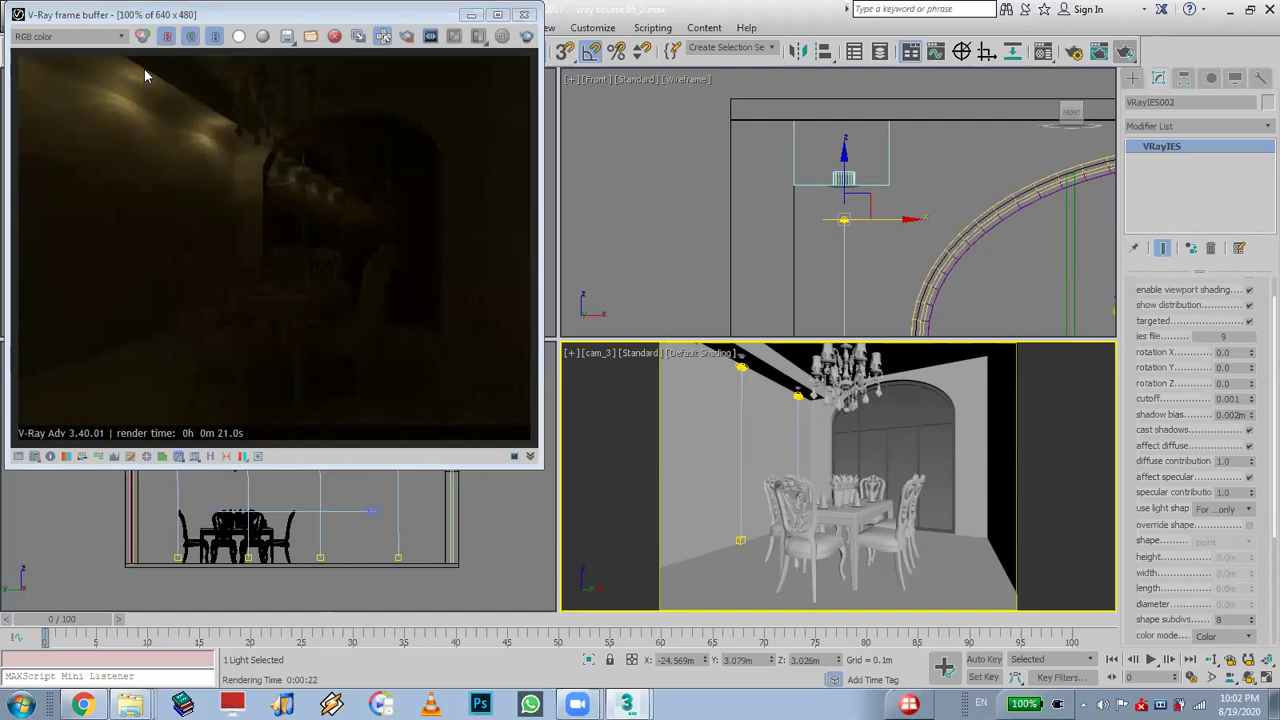
click(143, 85)
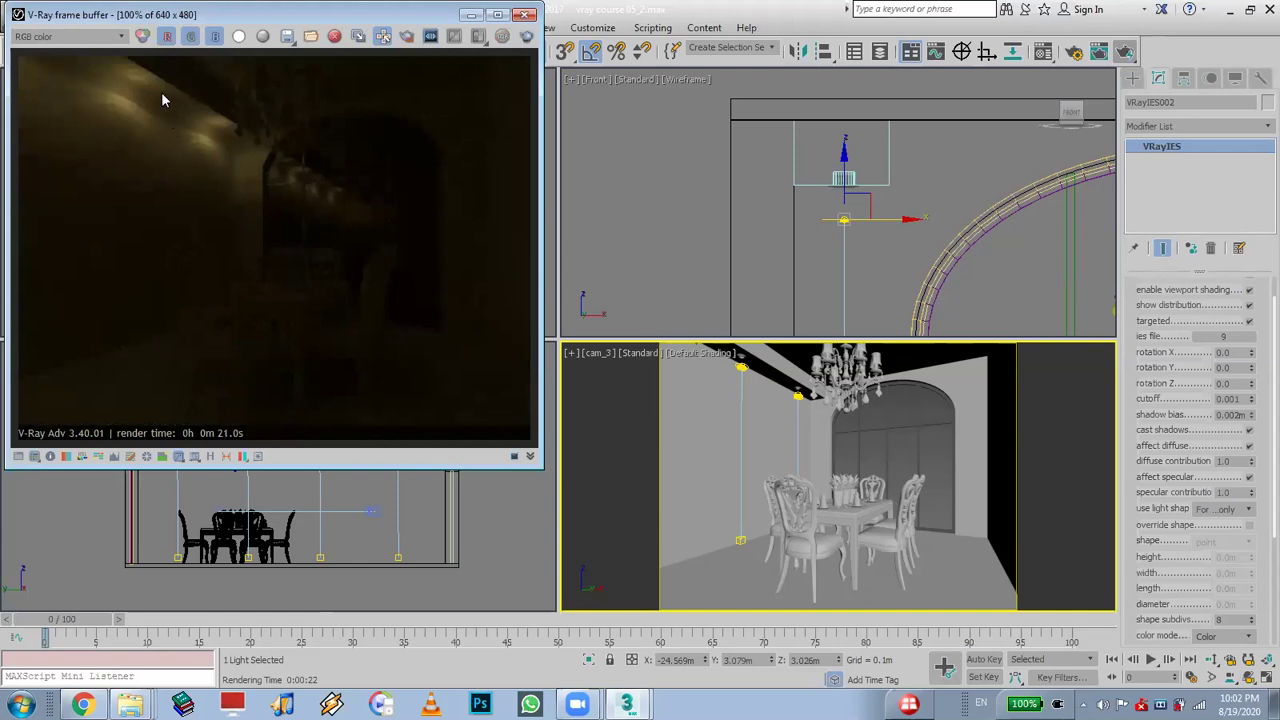
scroll(163, 99, up, 3)
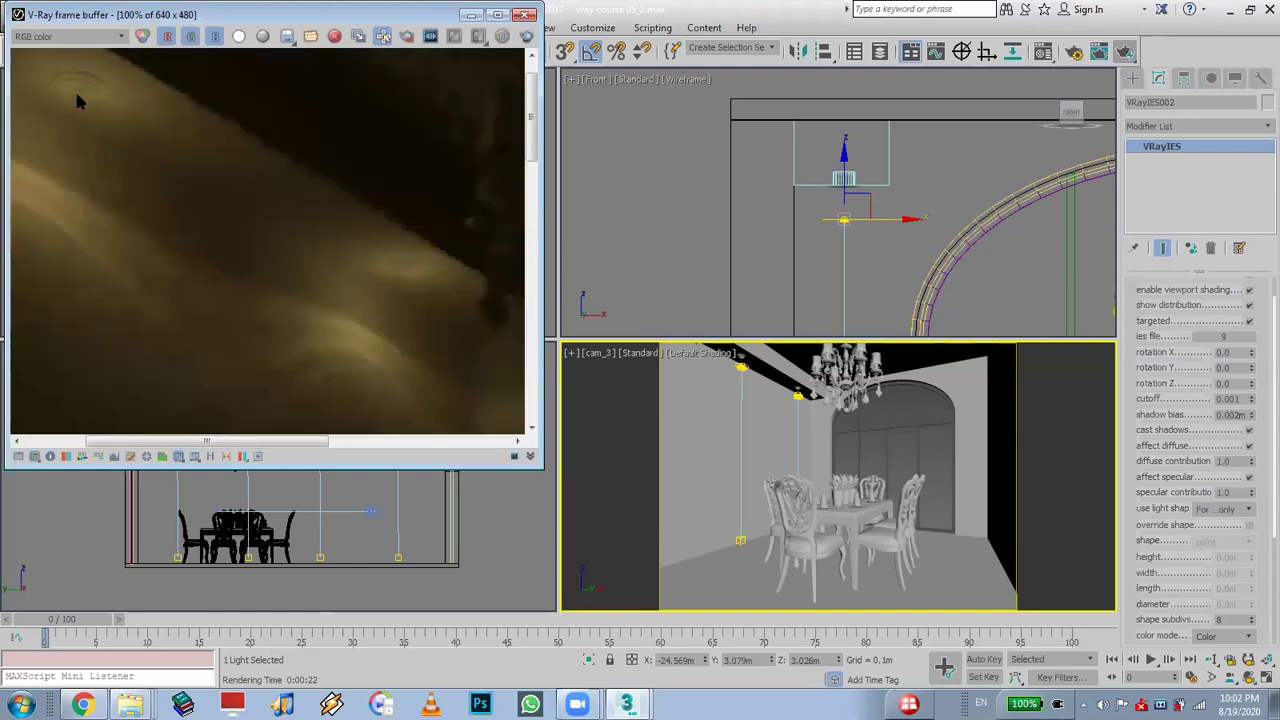
scroll(103, 135, up, 2)
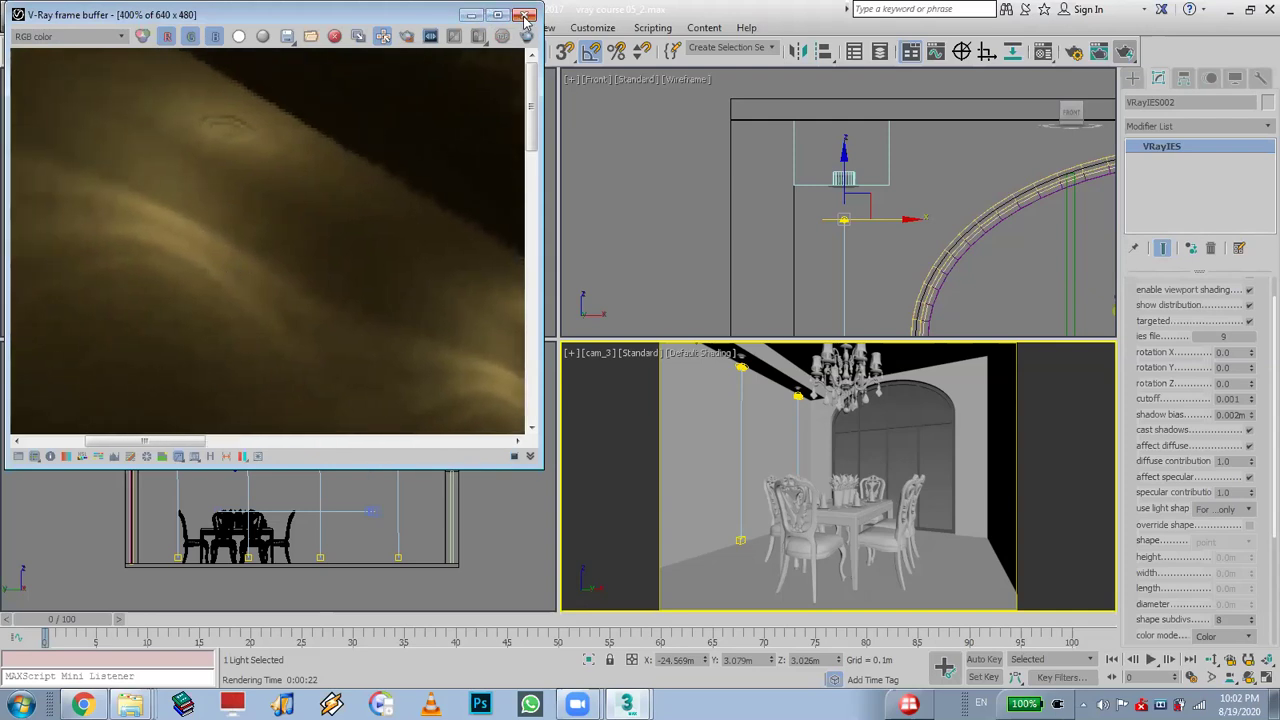
click(526, 18)
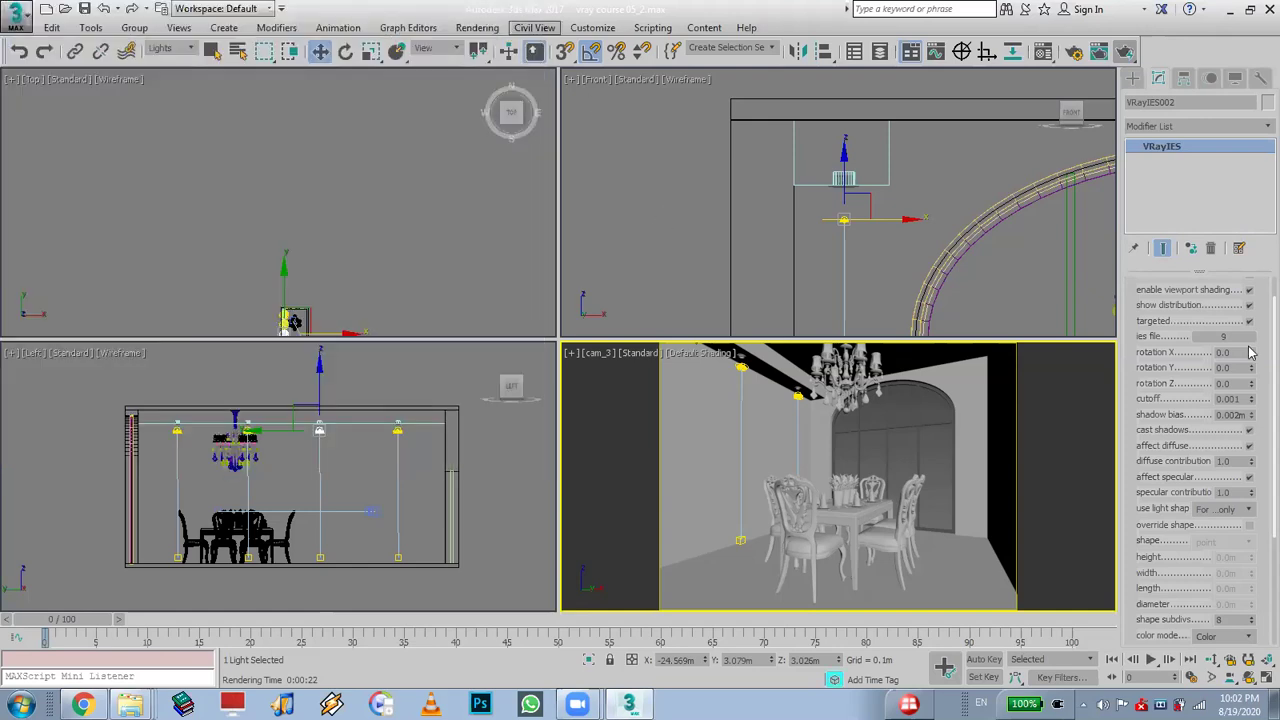
Set the selection filter to All and clone the camera in the top view as a separate copy named cam_004
middle_drag(300, 330, 357, 249)
scroll(323, 188, up, 5)
middle_drag(323, 188, 414, 251)
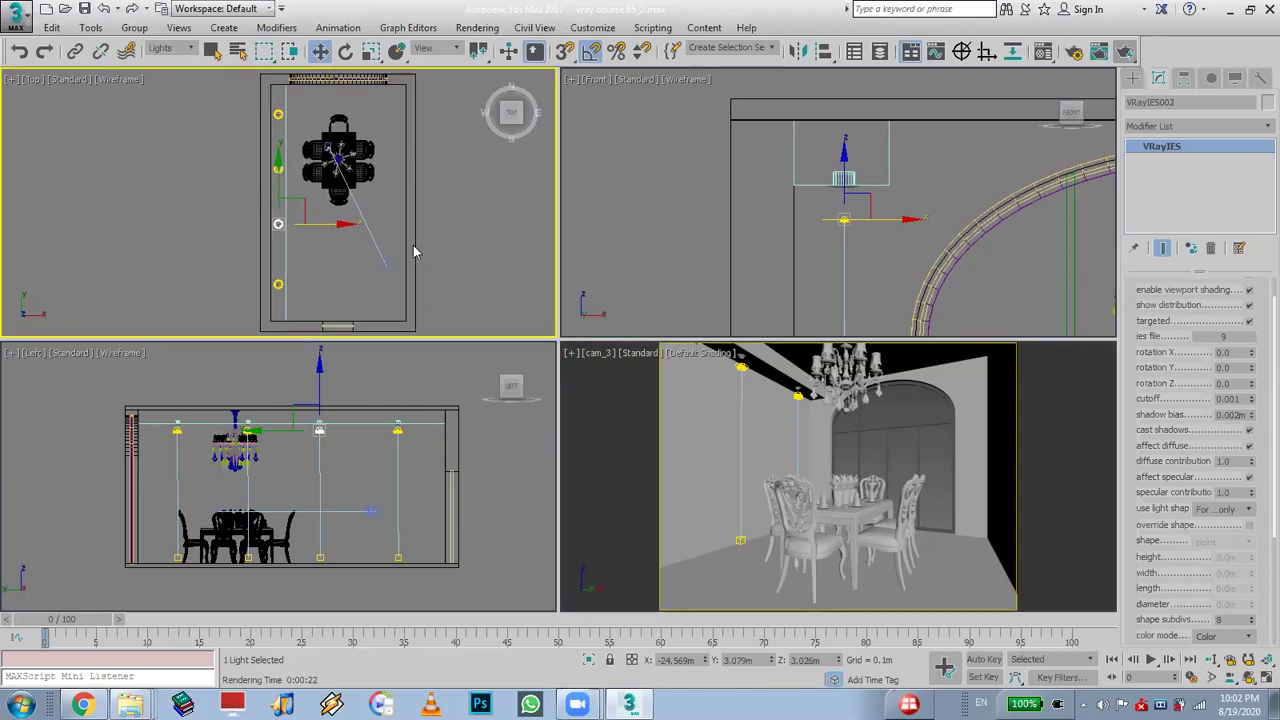
click(388, 266)
click(165, 48)
click(165, 62)
click(385, 268)
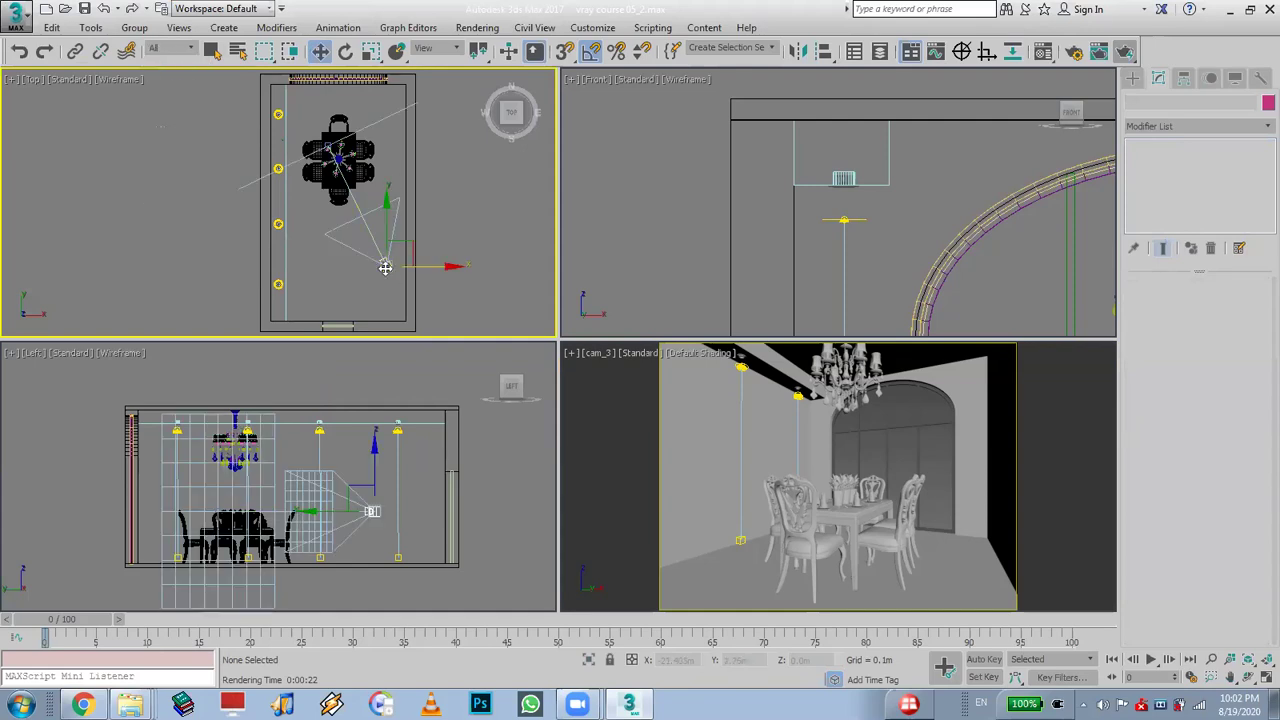
shift+drag(410, 247, 393, 265)
click(577, 304)
click(640, 420)
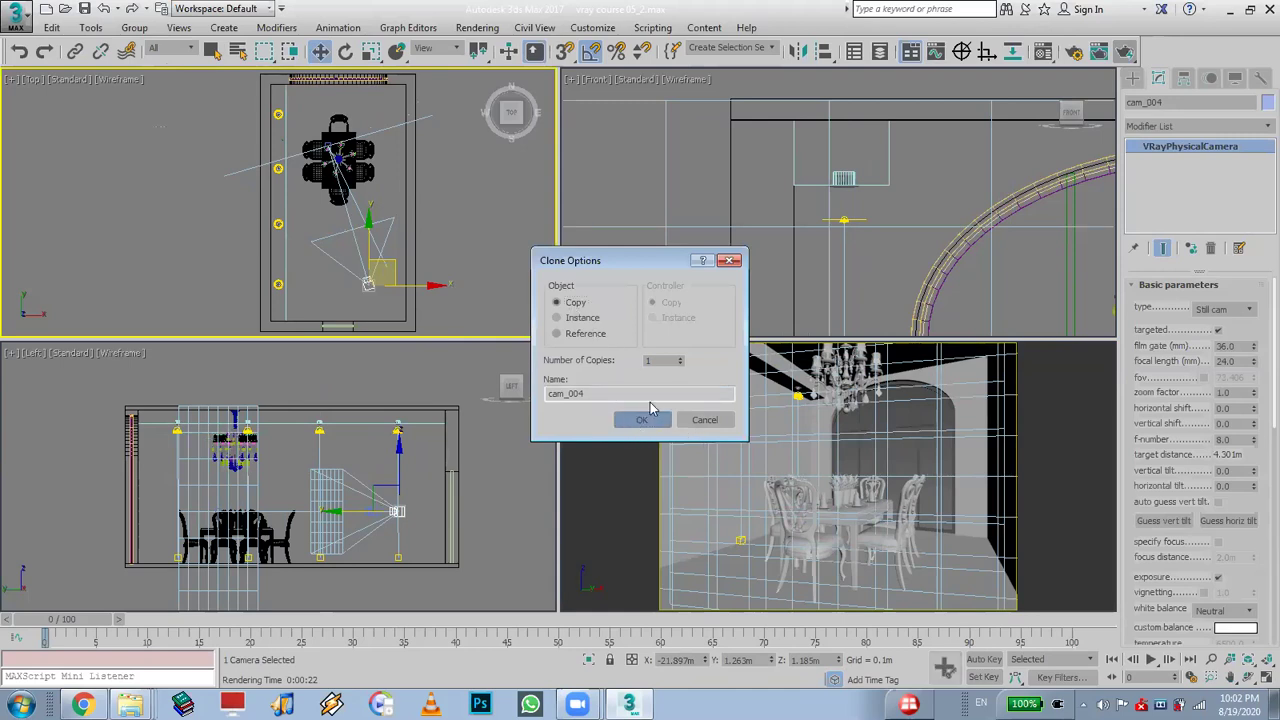
click(618, 353)
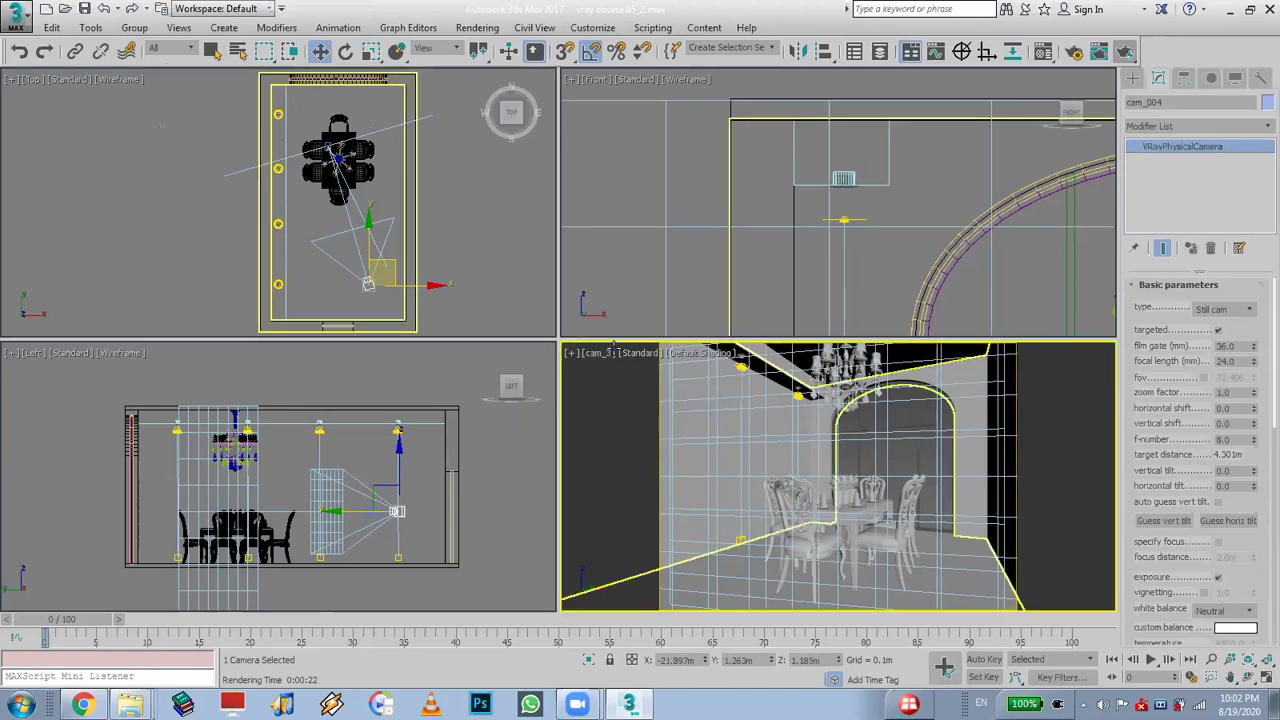
mouse_move(636, 330)
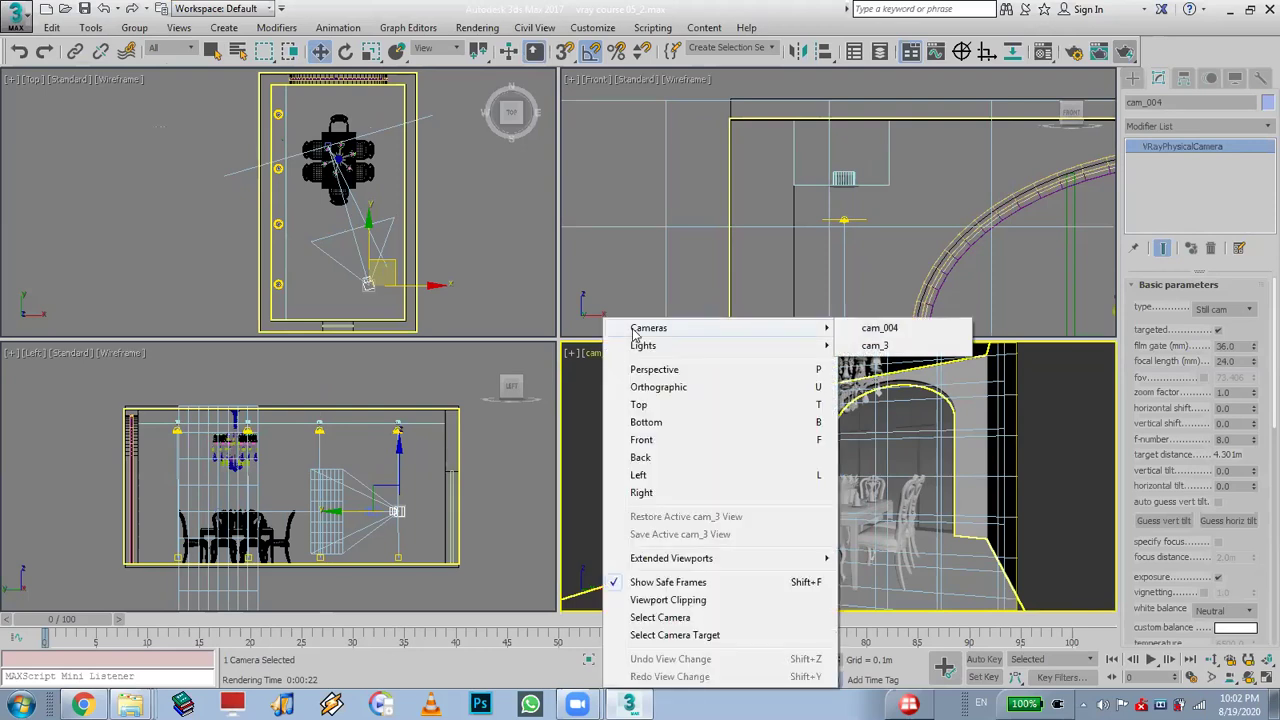
click(614, 211)
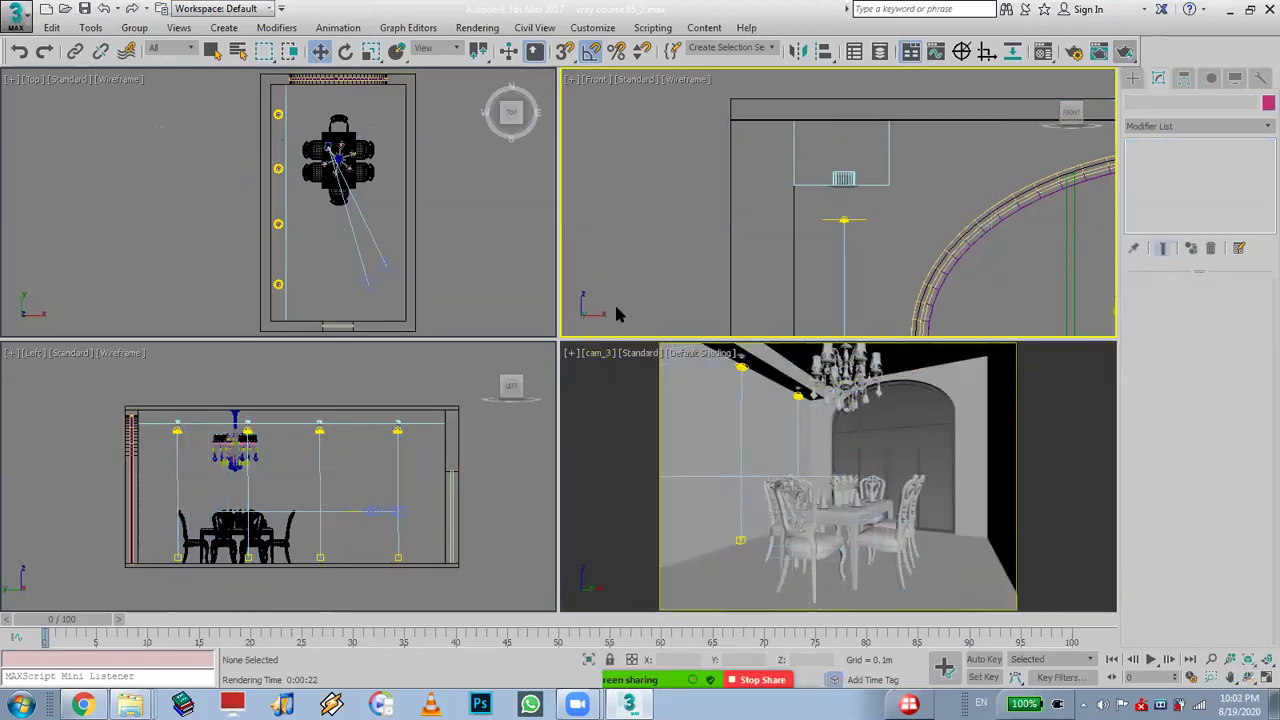
click(597, 357)
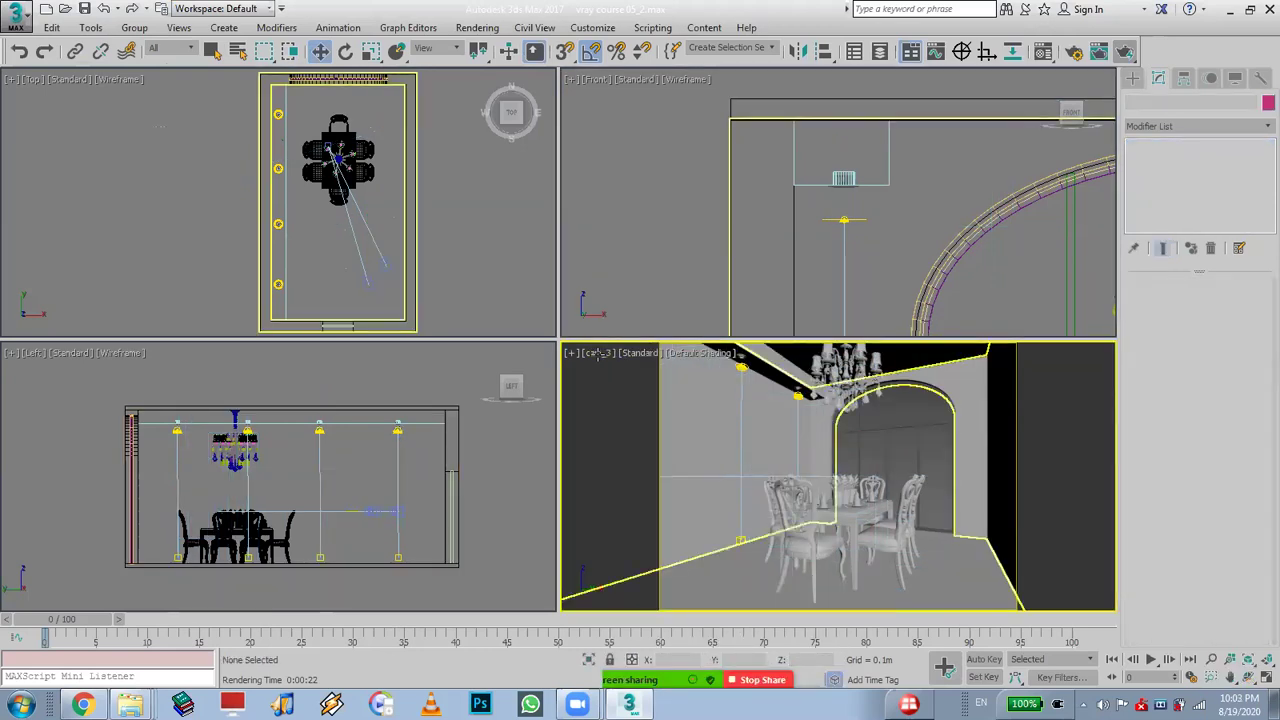
click(364, 284)
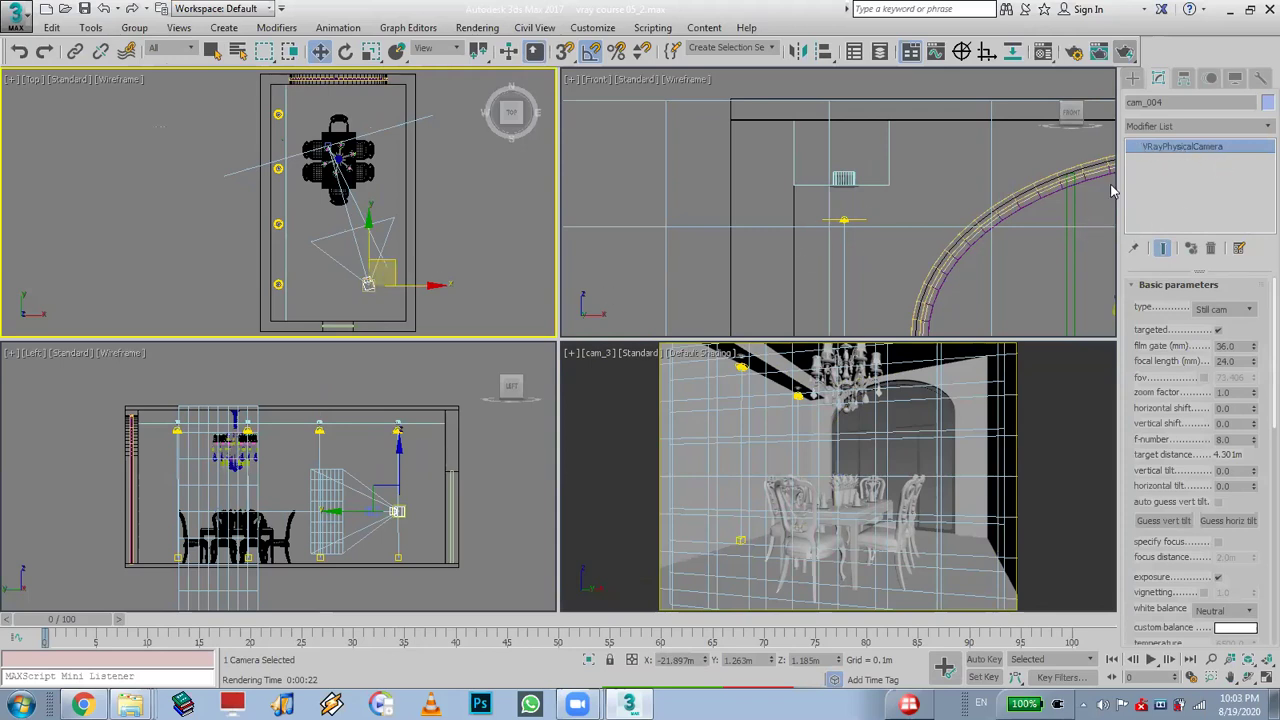
Reorient the cam_3 camera around the dining set until it frames a ceiling spotlight and its VRayIES light closely
right_click(842, 408)
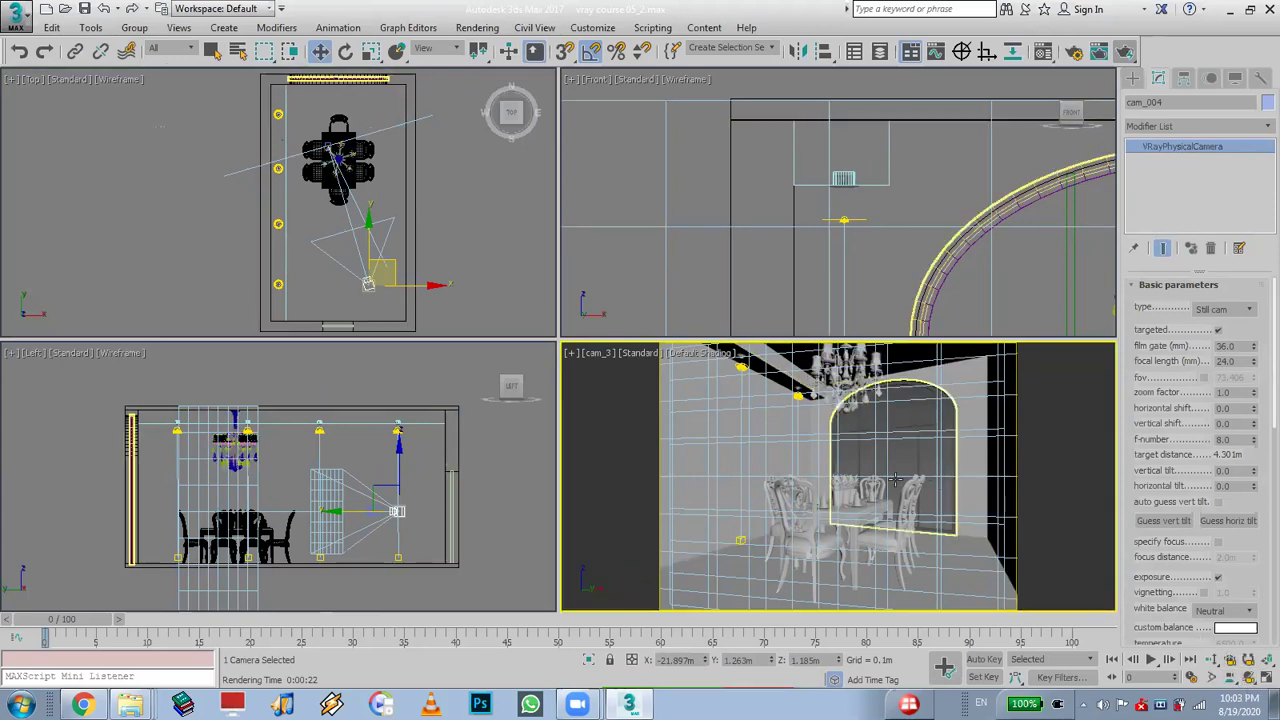
click(862, 484)
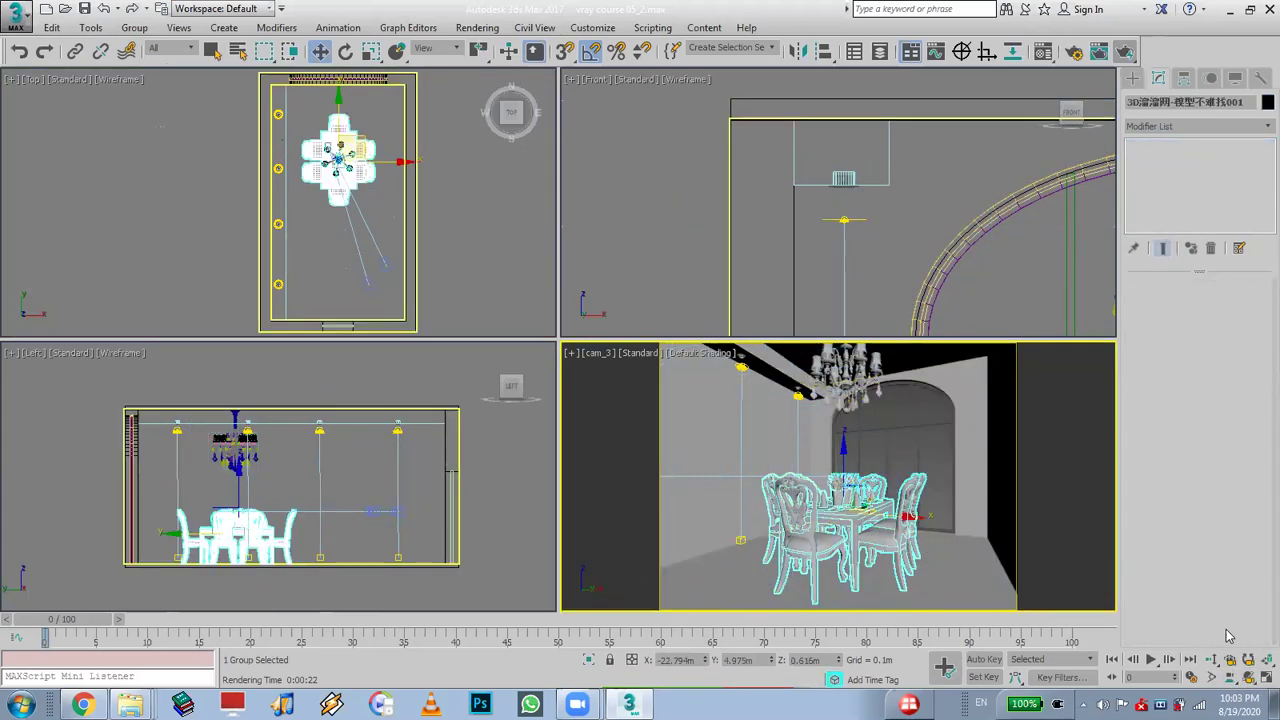
click(1248, 678)
drag(820, 428, 942, 461)
key(w)
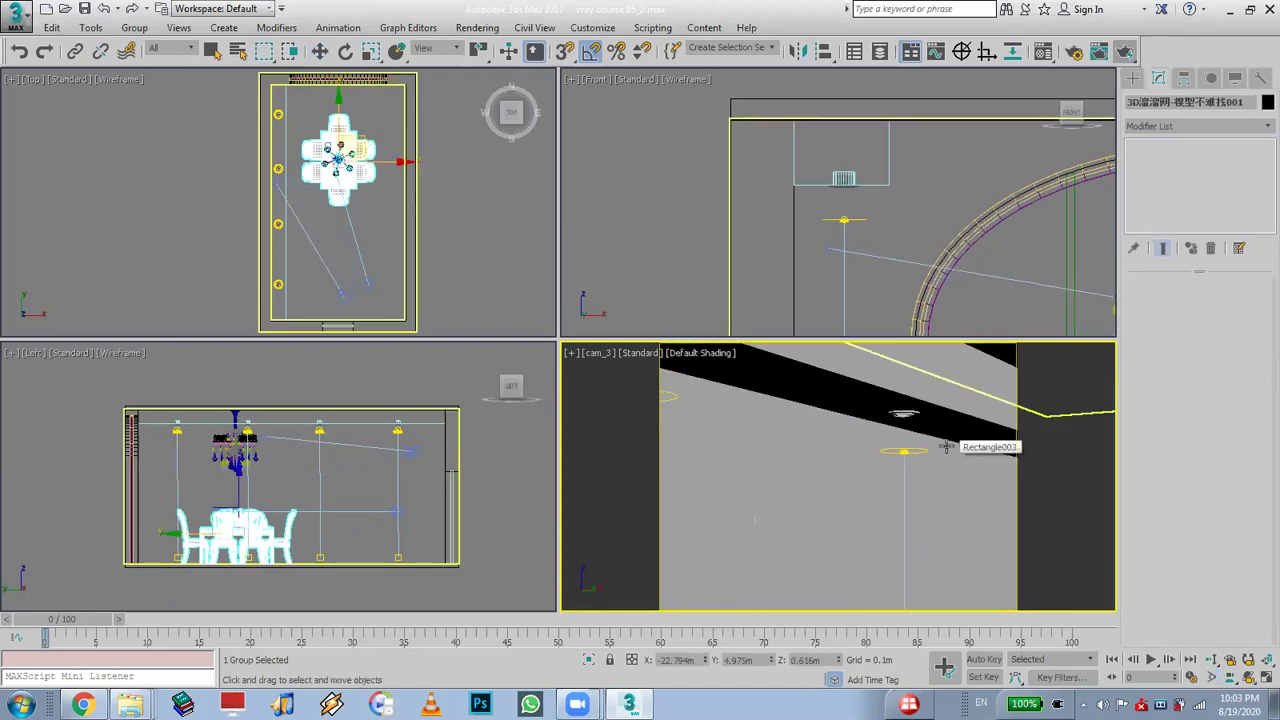
Select the dropped ceiling strip holding the spotlights and reset the Material Editor slots
click(935, 440)
click(912, 440)
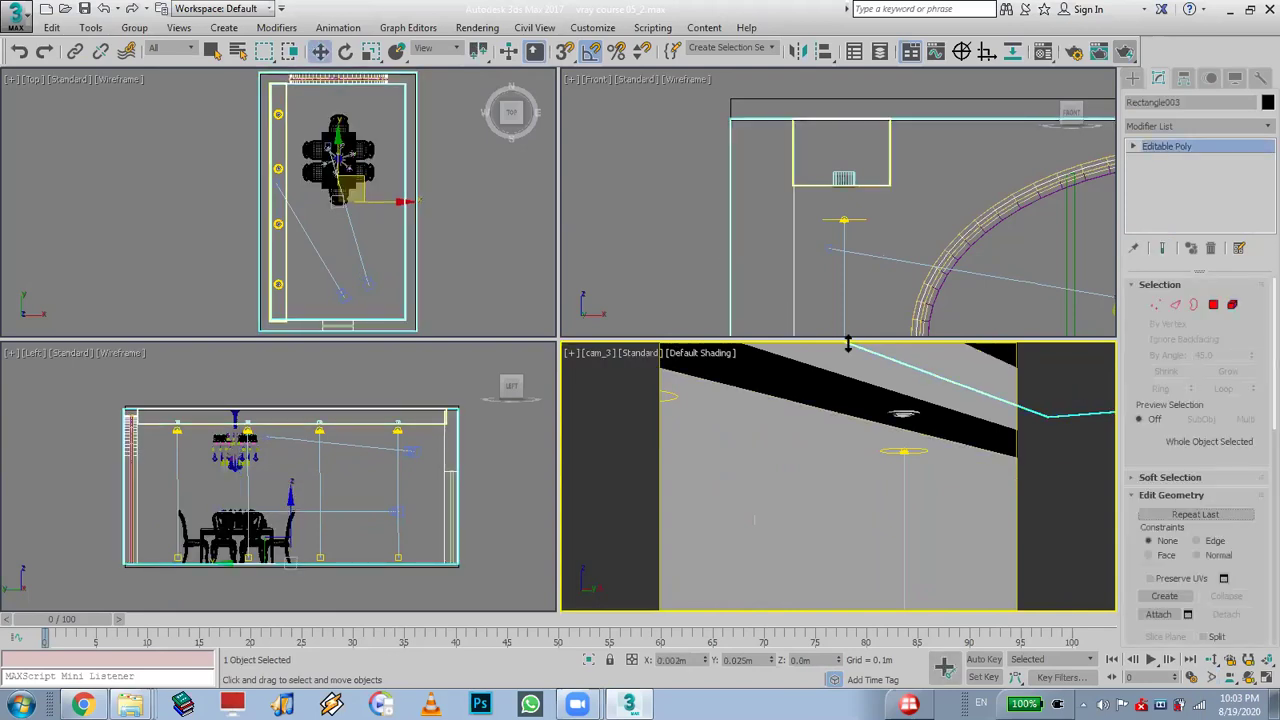
click(903, 413)
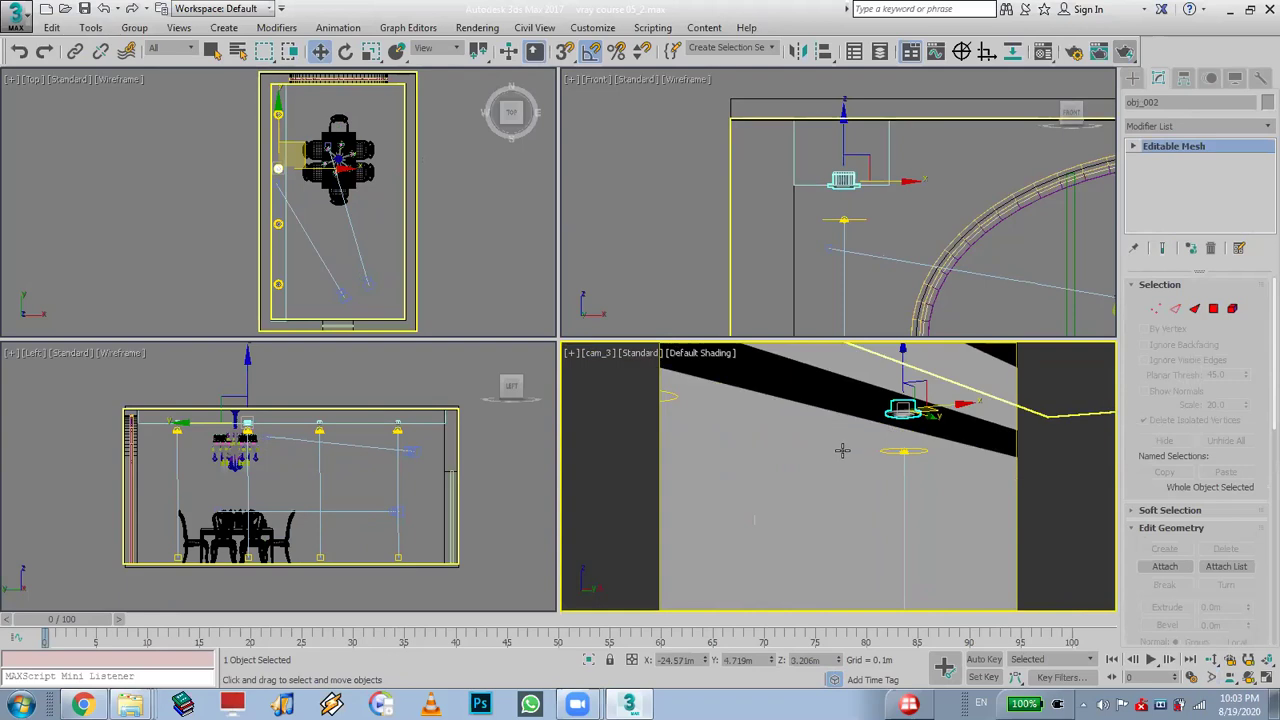
click(845, 425)
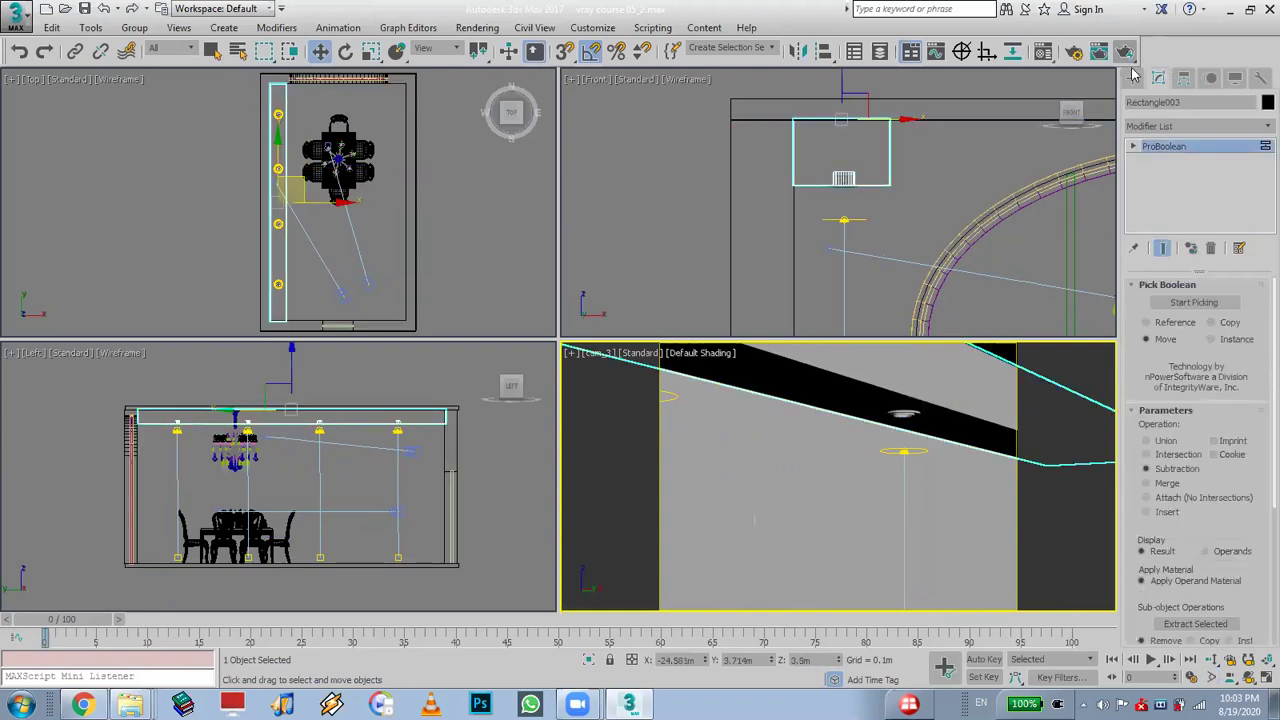
click(1045, 51)
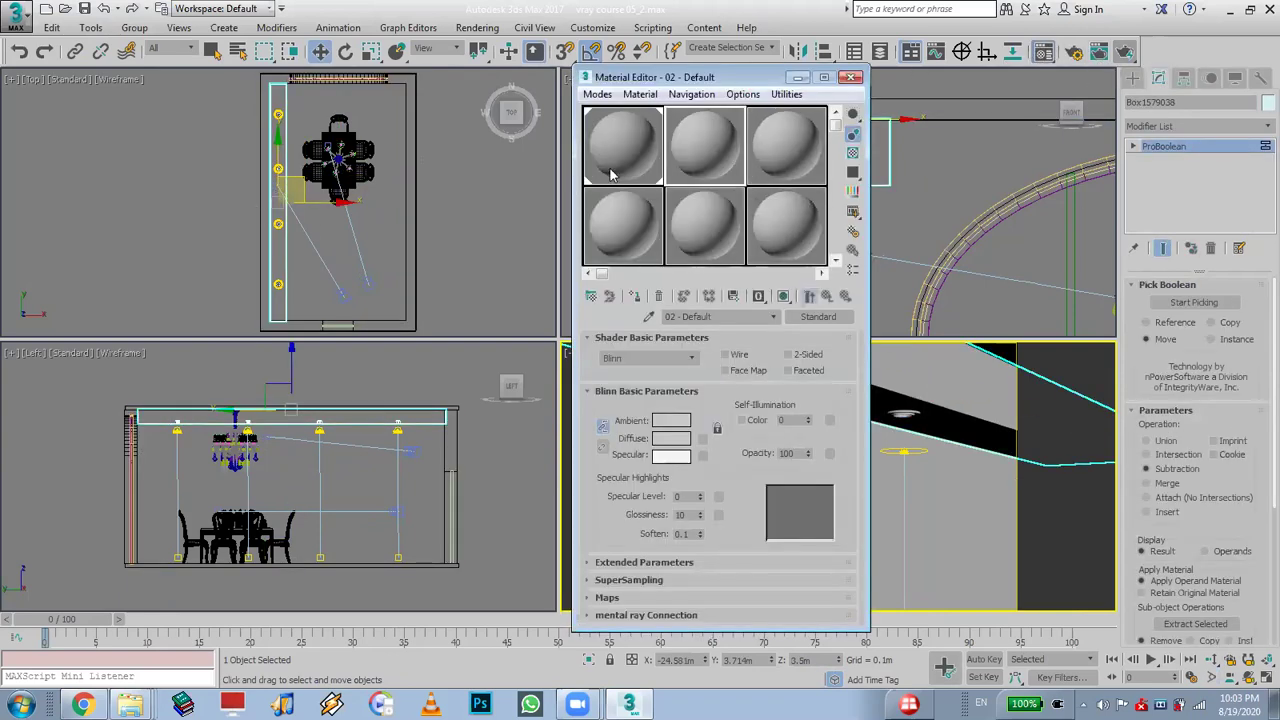
click(785, 94)
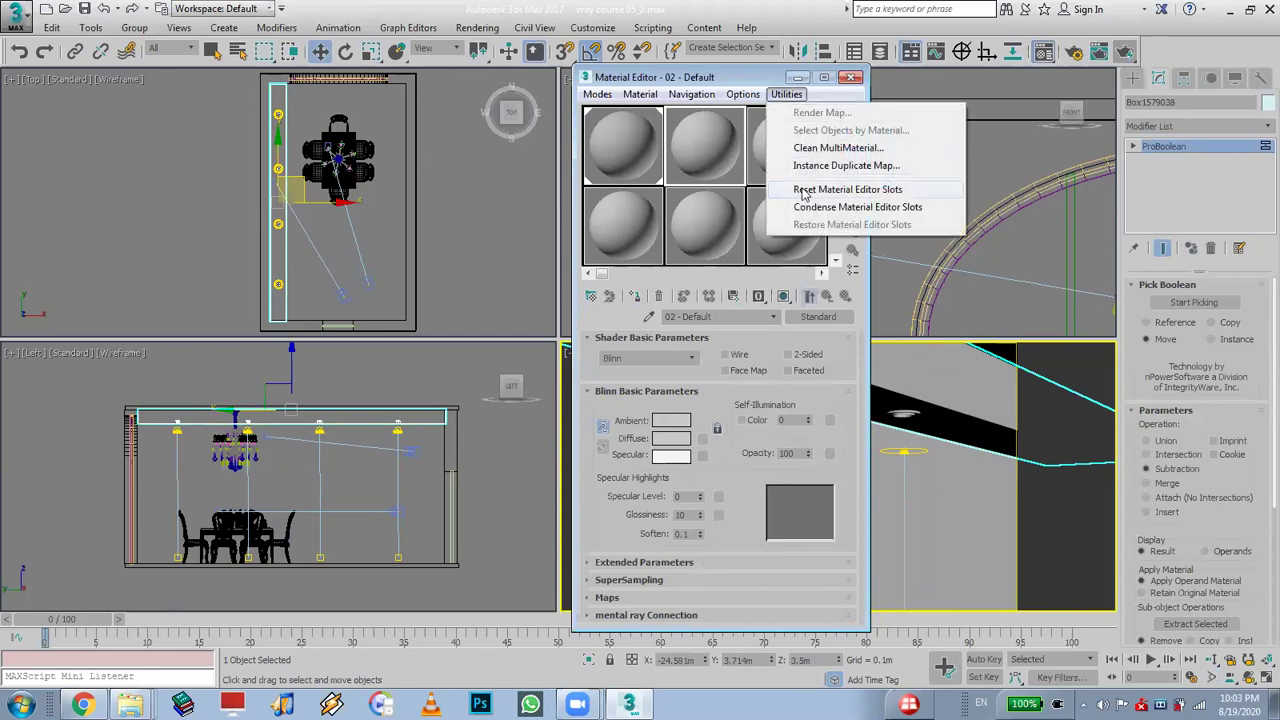
click(820, 187)
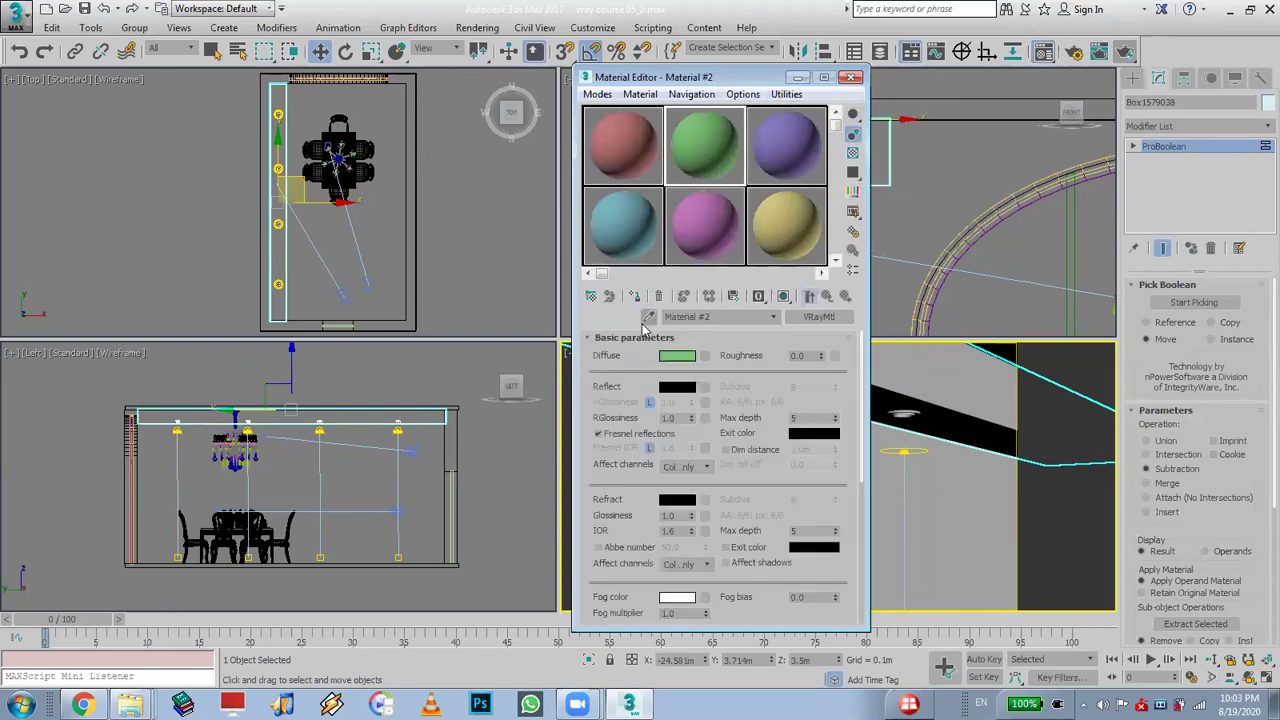
Assign Material #2 to the dropped ceiling strip, show it in the viewport and set its diffuse colour to pure white (255)
click(634, 296)
click(784, 296)
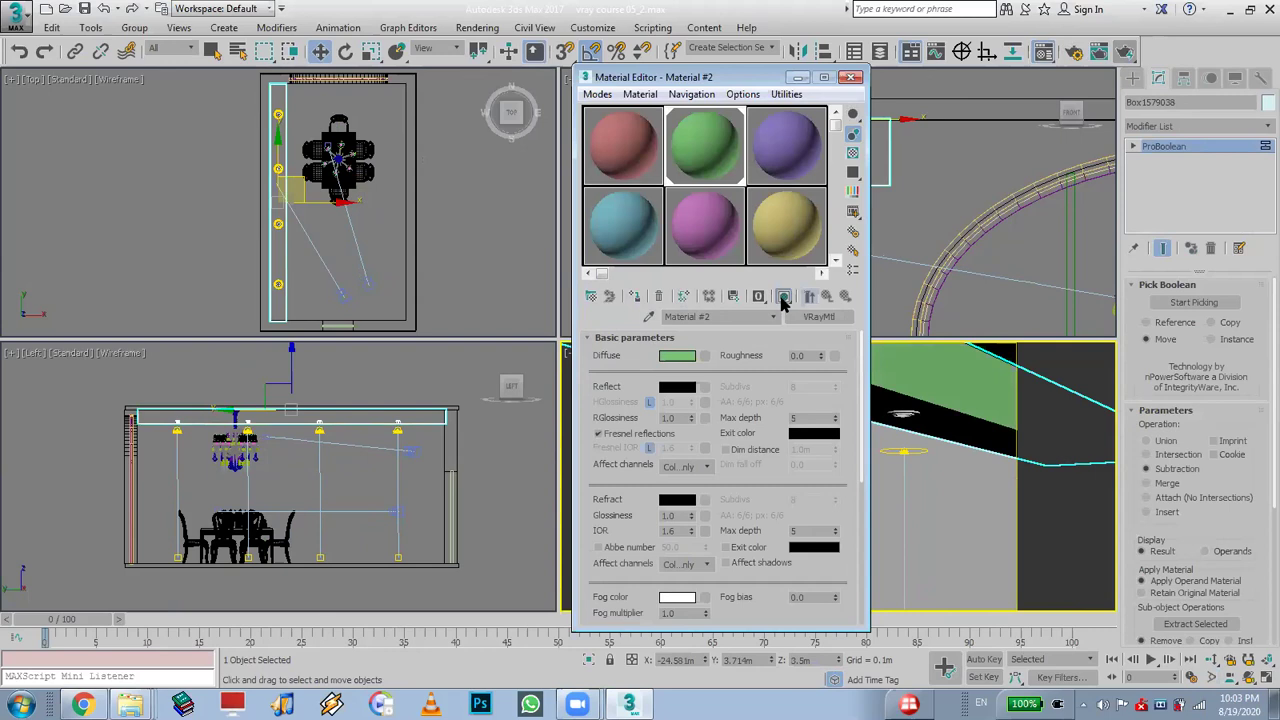
click(677, 356)
drag(459, 170, 459, 104)
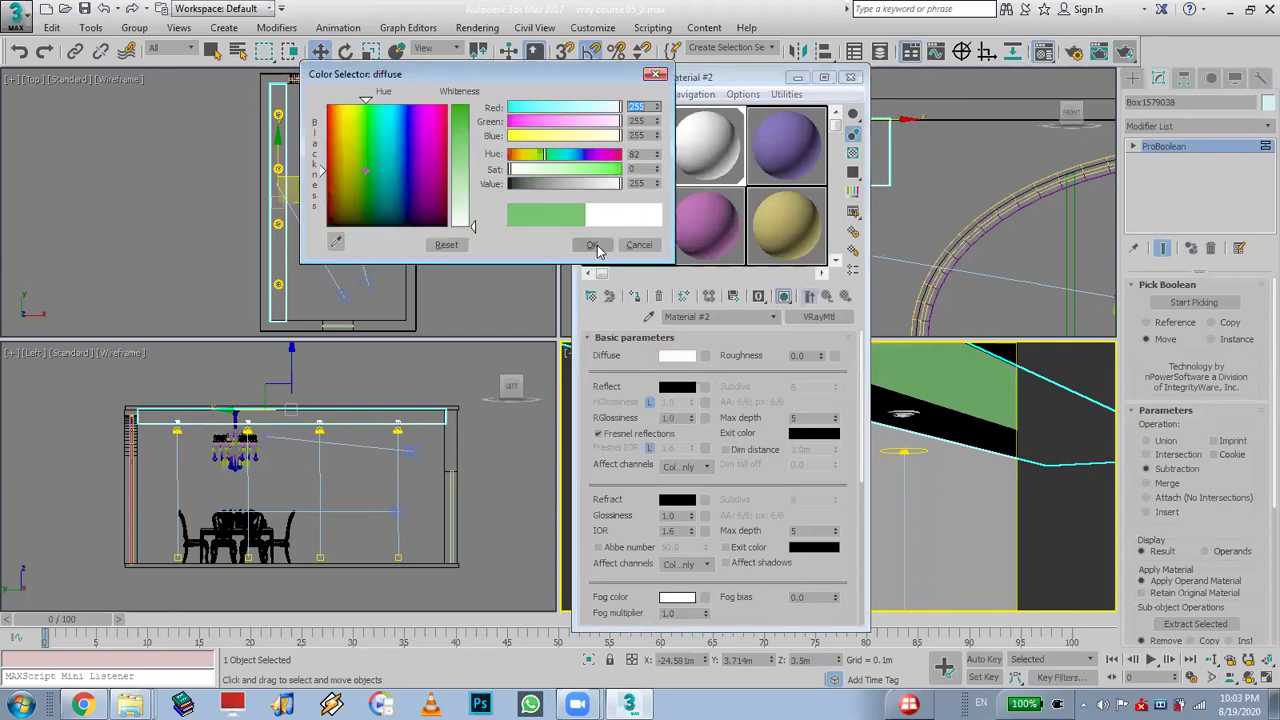
click(592, 244)
Assign the white Material #2 to the room shell as well and close the Material Editor
click(960, 490)
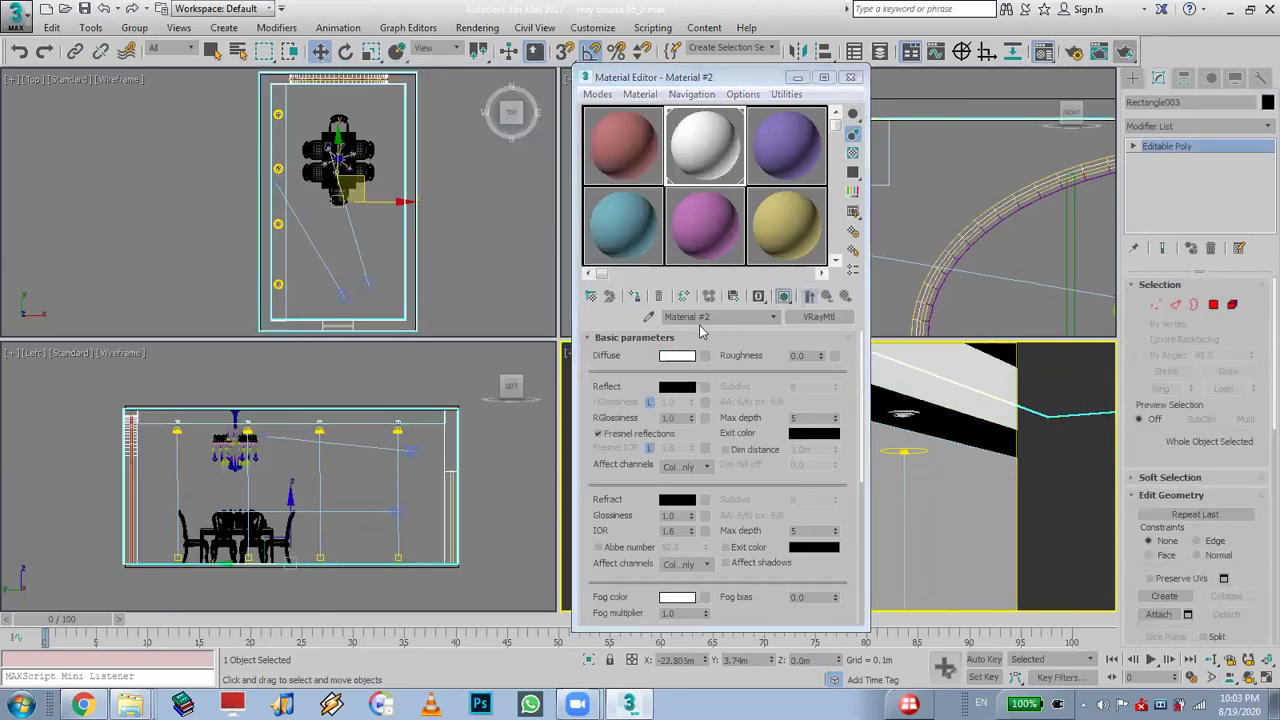
click(634, 296)
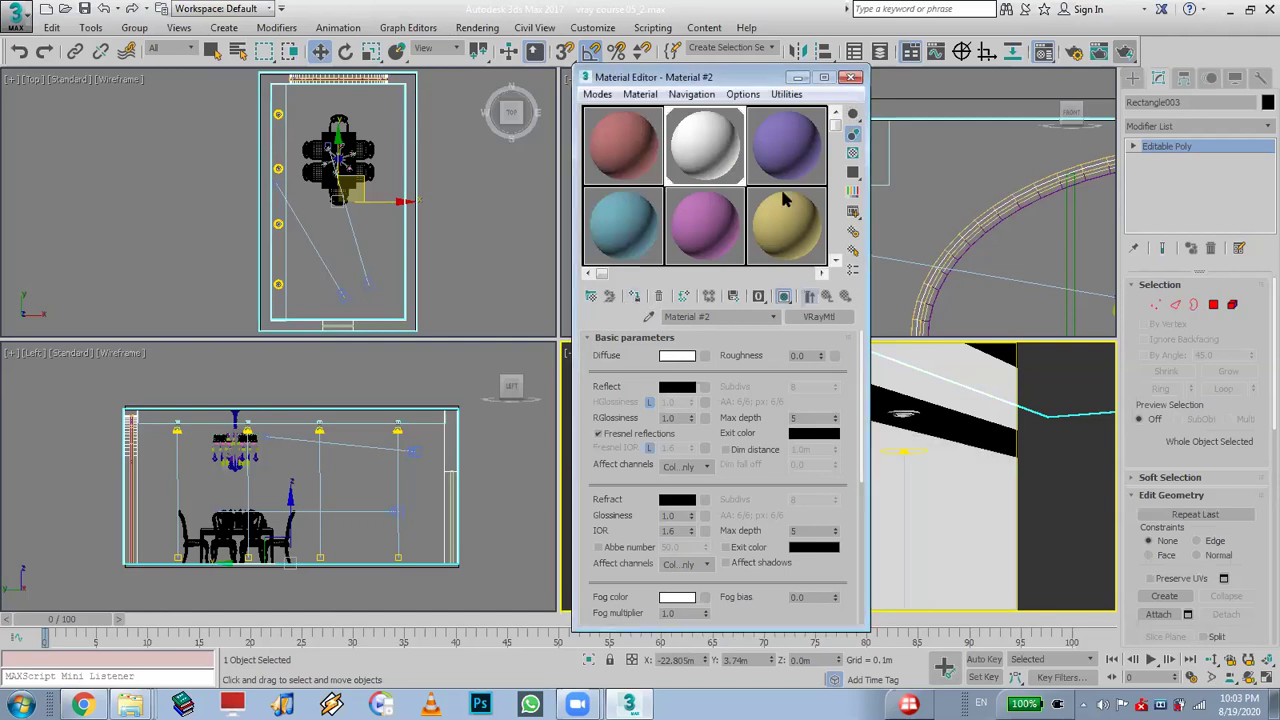
click(853, 78)
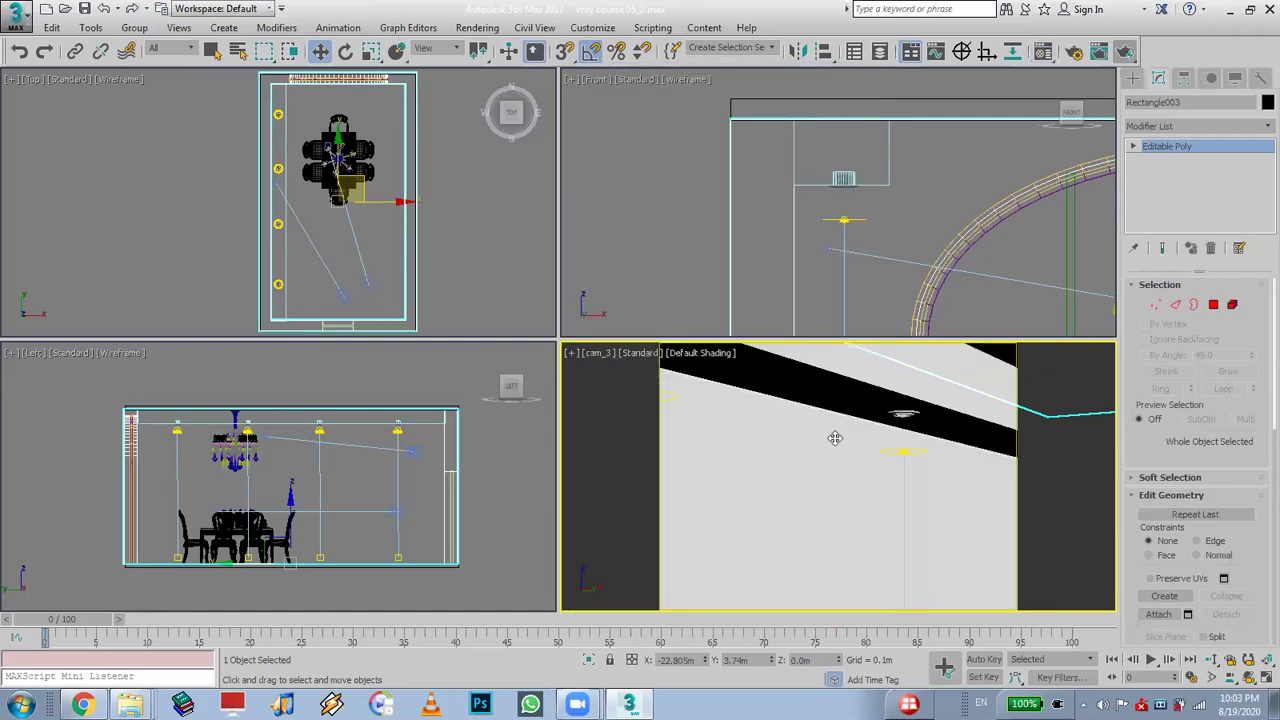
Isolate the ceiling spotlight fixture in the cam_3 view
click(900, 415)
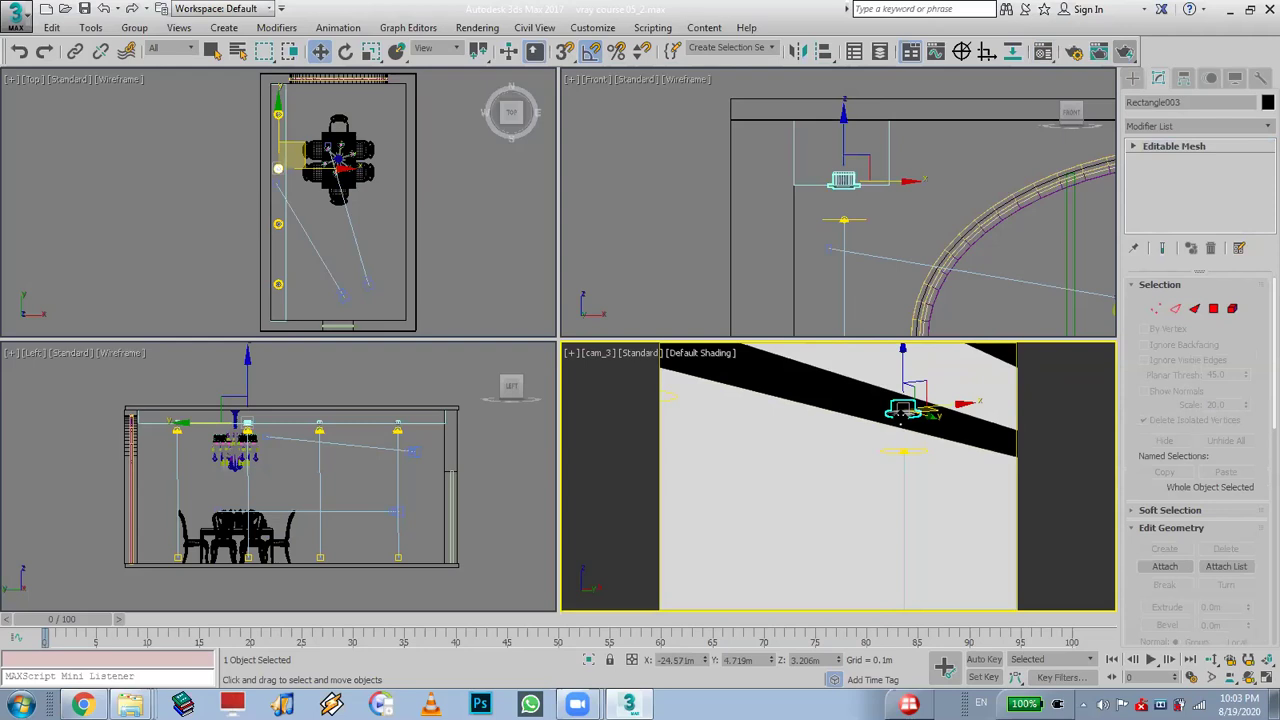
key(alt+q)
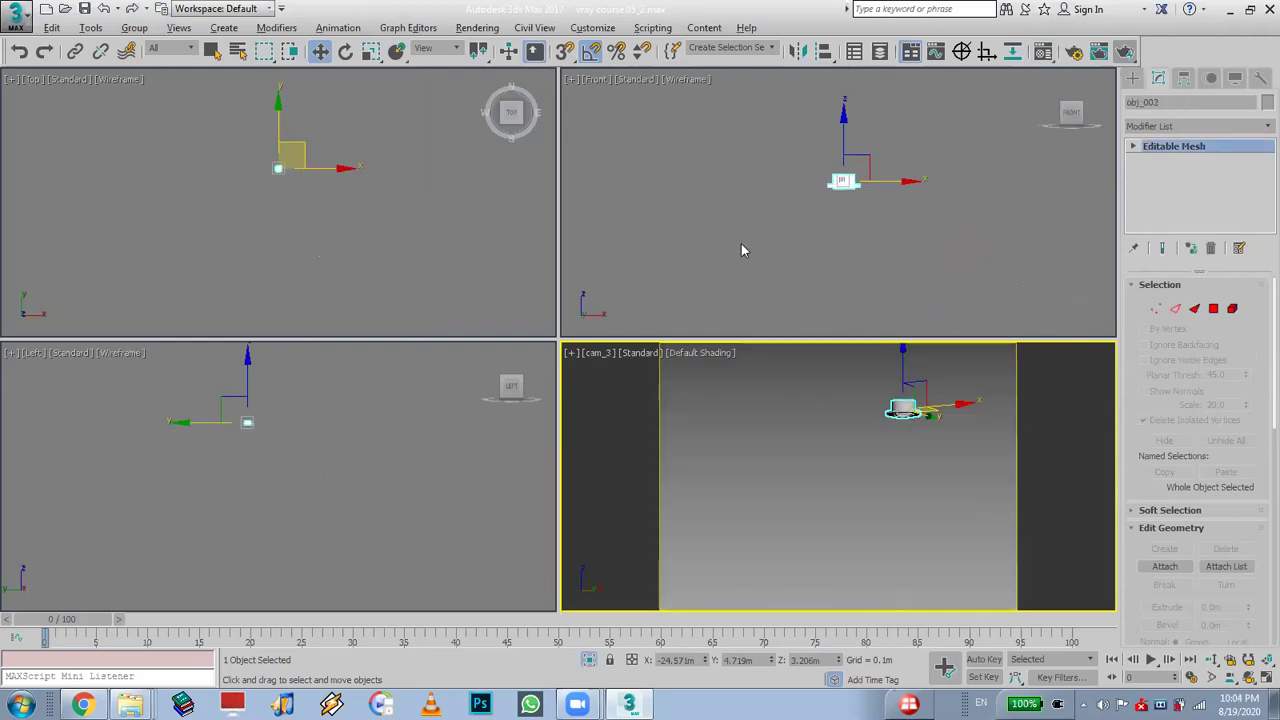
Switch the camera view to Perspective, look at the isolated spotlight fixture from below and select it
right_click(846, 251)
scroll(846, 175, up, 4)
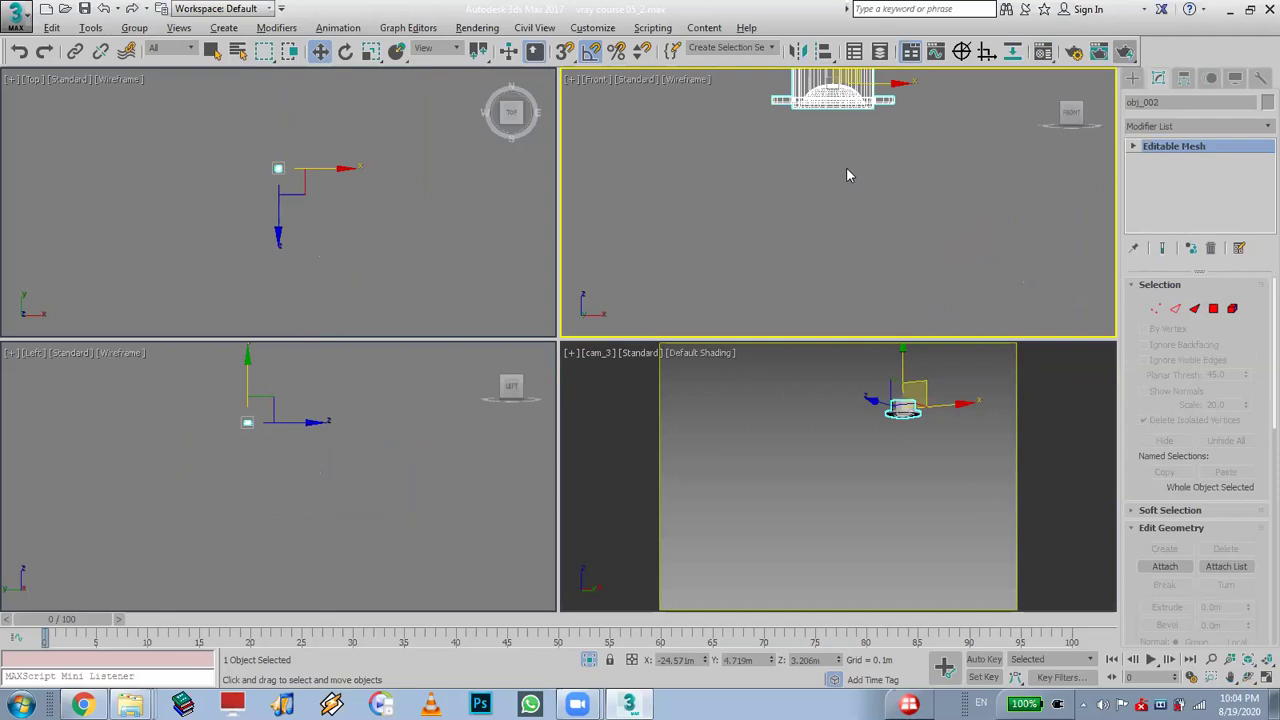
click(958, 539)
key(p)
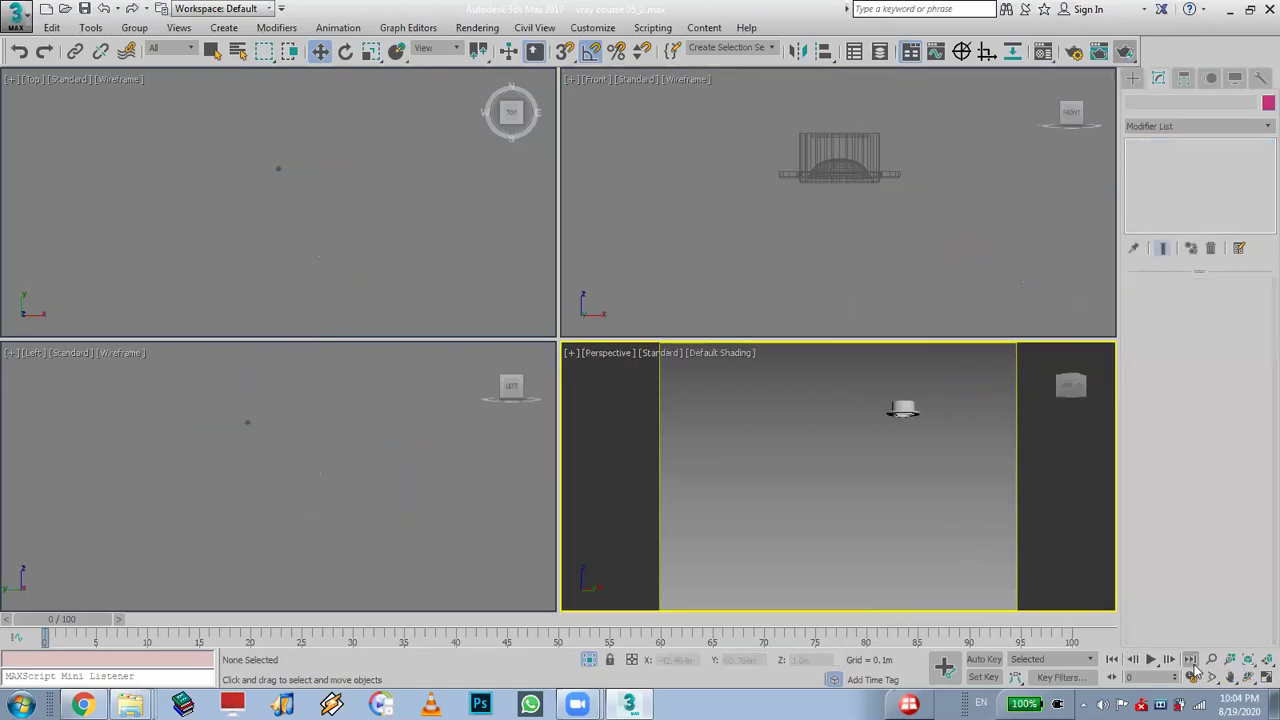
click(1248, 674)
drag(851, 451, 937, 460)
key(w)
click(887, 415)
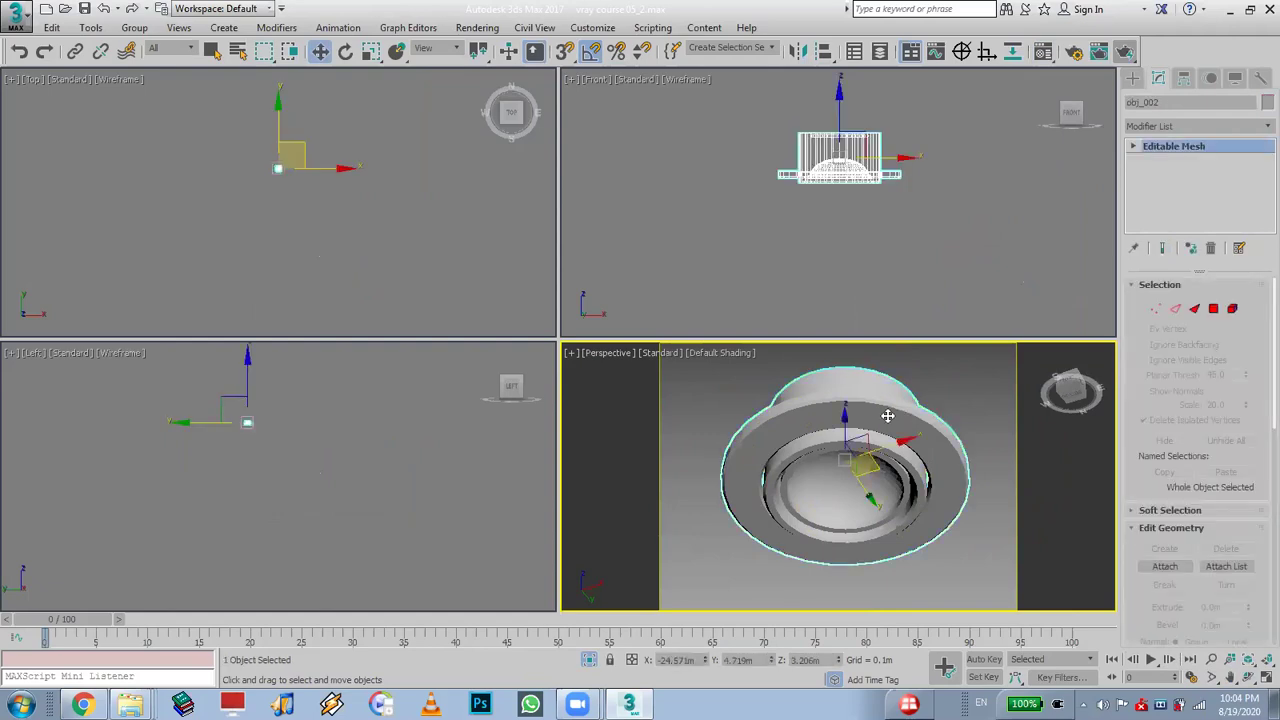
click(134, 27)
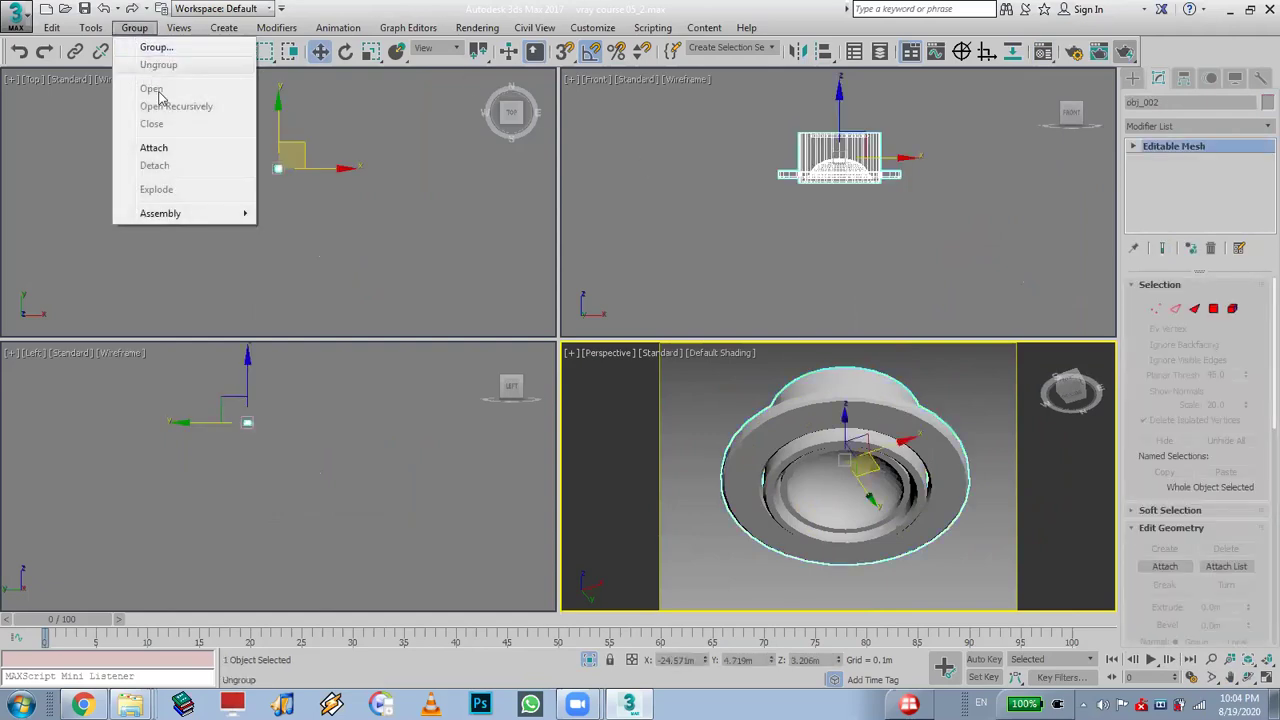
click(914, 248)
click(894, 427)
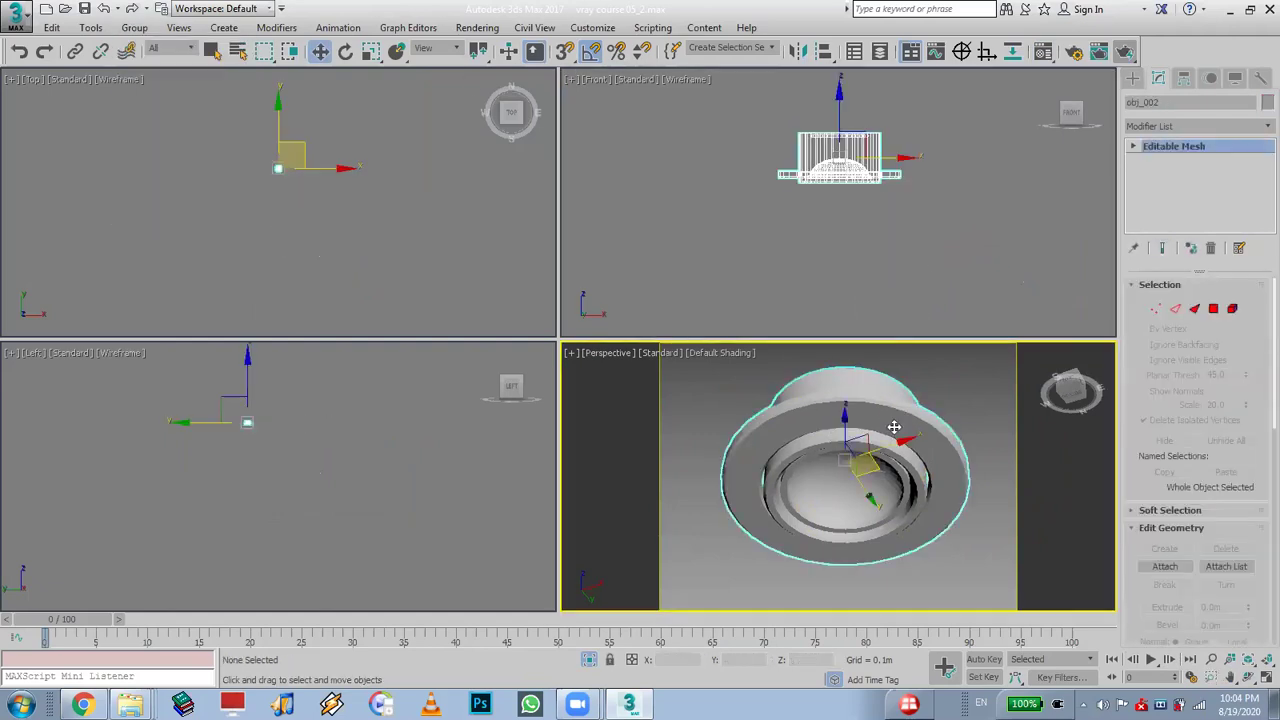
Set the diffuse colour of Material #8 to light orange, copy it to the reflection colour and darken the reflection
click(1044, 51)
click(687, 242)
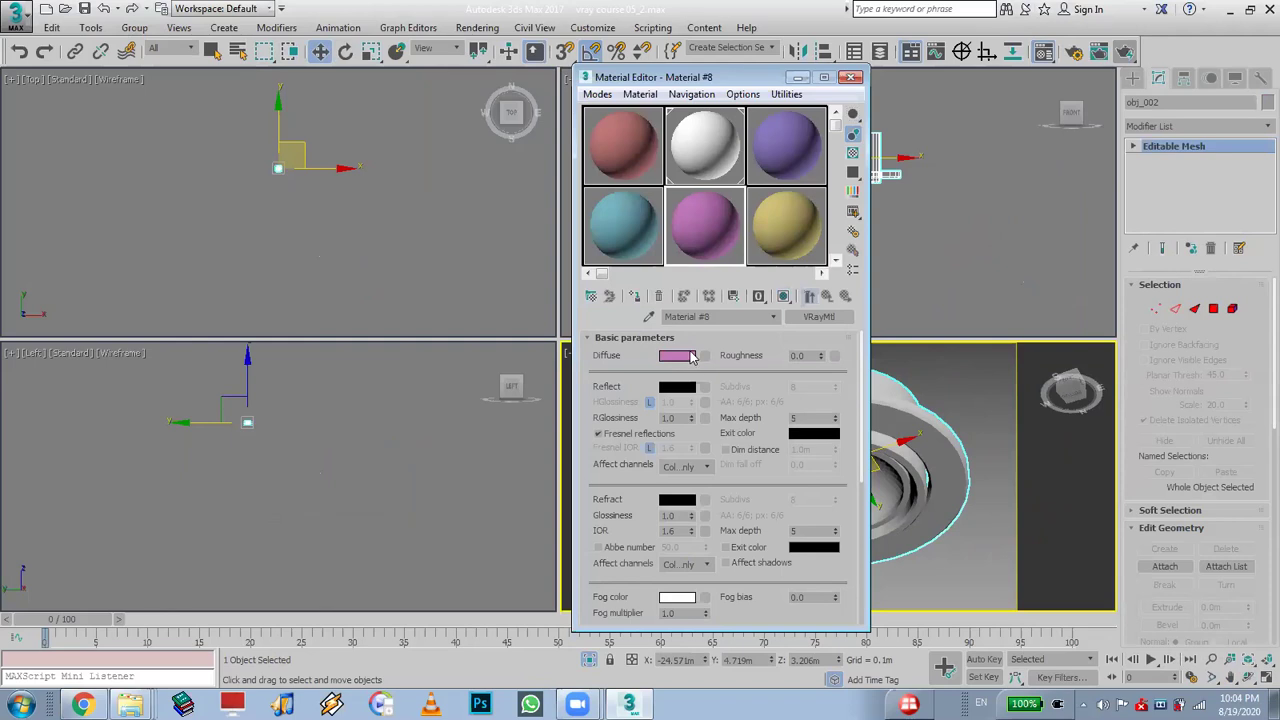
click(677, 356)
drag(426, 174, 340, 112)
click(592, 244)
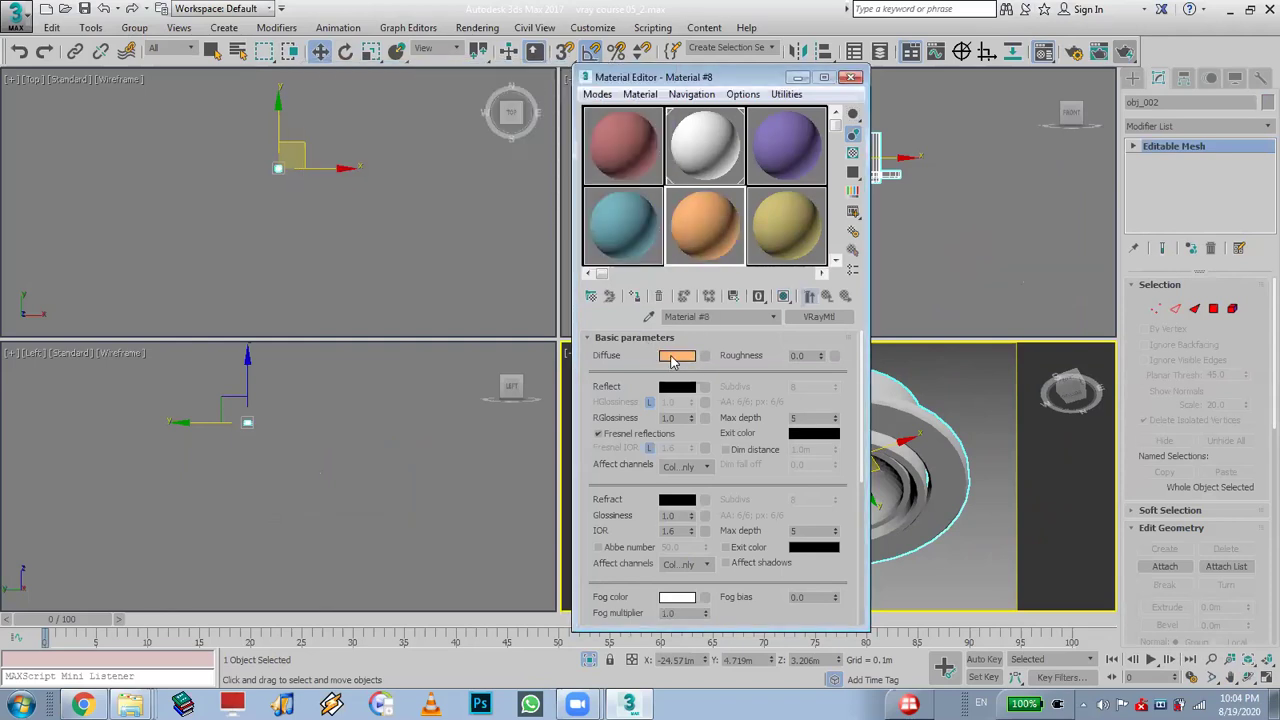
drag(677, 356, 676, 390)
click(711, 355)
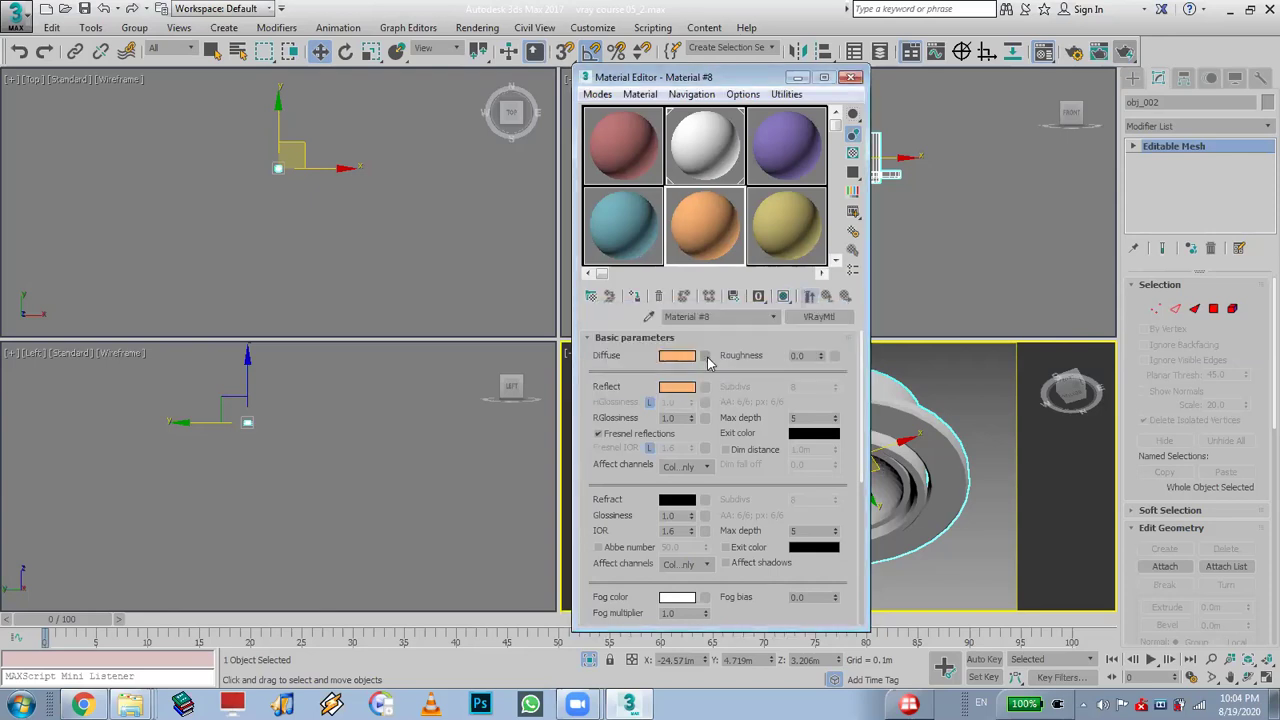
click(687, 389)
drag(618, 183, 566, 184)
click(590, 245)
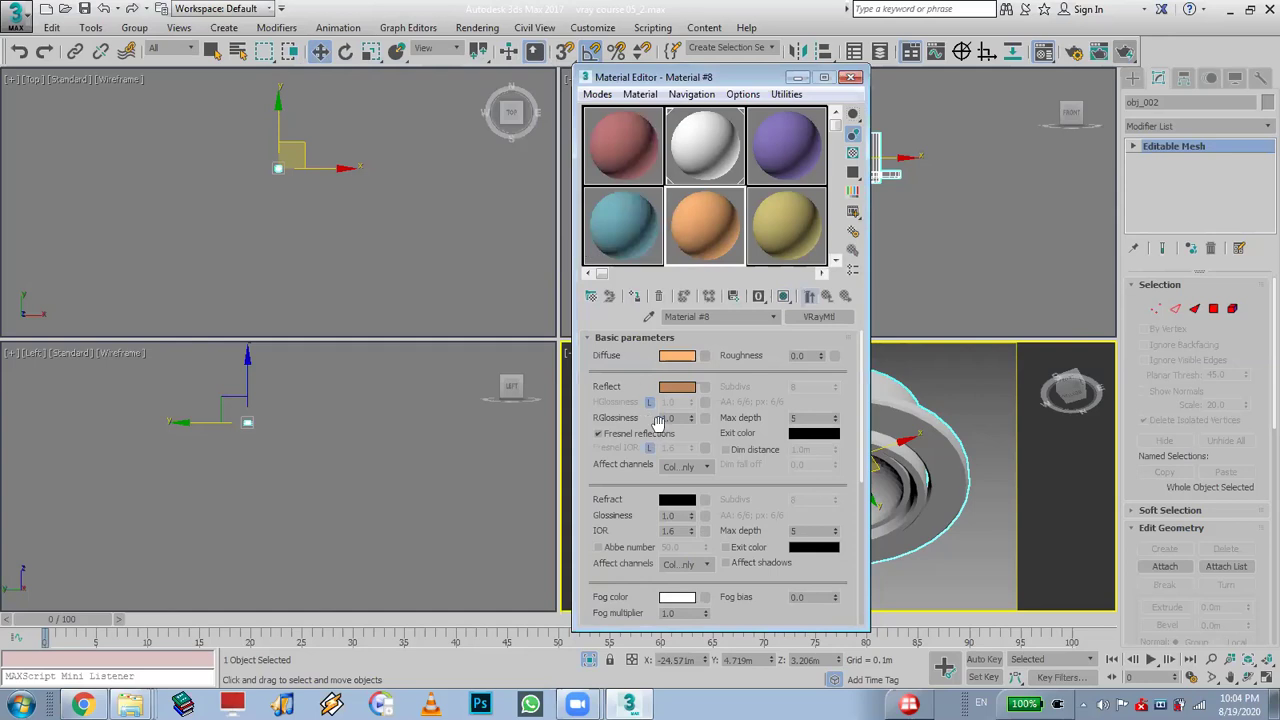
Set Material #8's reflection glossiness to 0.9, turn off Fresnel reflections, change its BRDF type, and assign it to the fixture
text(.9)
click(648, 436)
scroll(695, 472, down, 10)
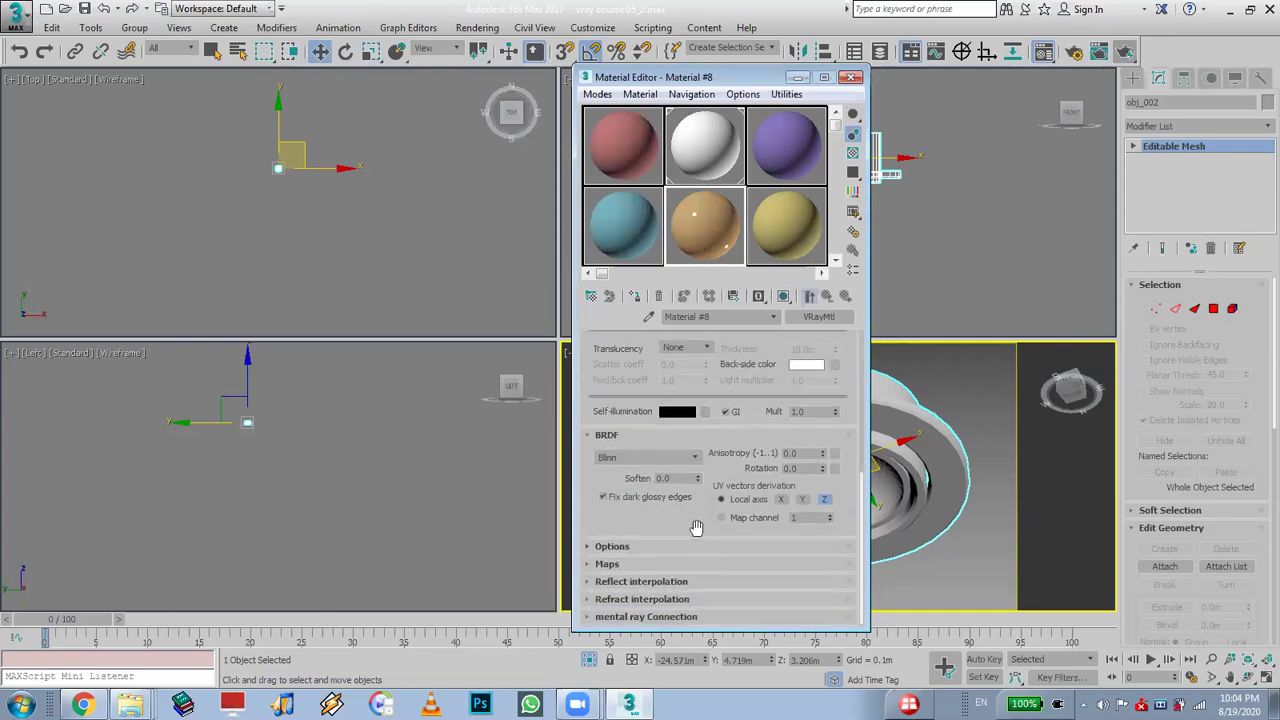
click(659, 458)
click(665, 493)
click(634, 297)
click(850, 78)
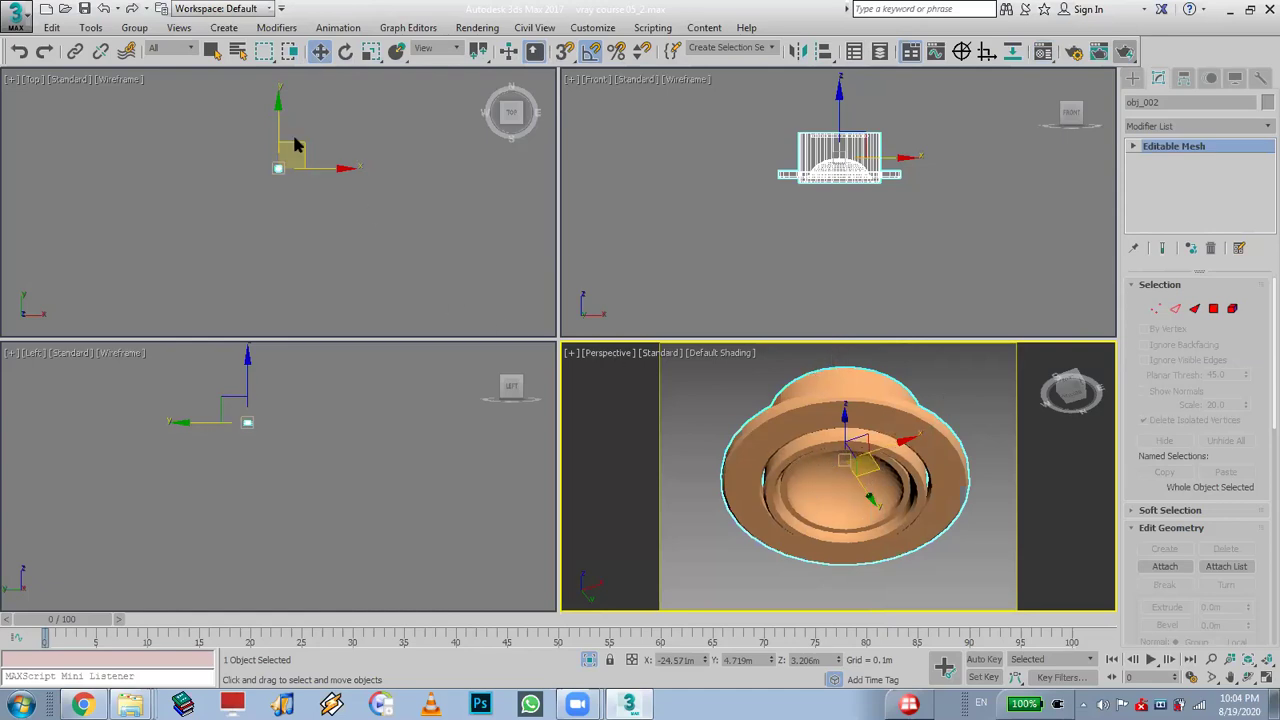
Draw a thin cylinder with a radius of about 0.035 m over the fixture's lamp opening in the Top view
scroll(329, 140, up, 5)
scroll(370, 215, up, 4)
click(1132, 78)
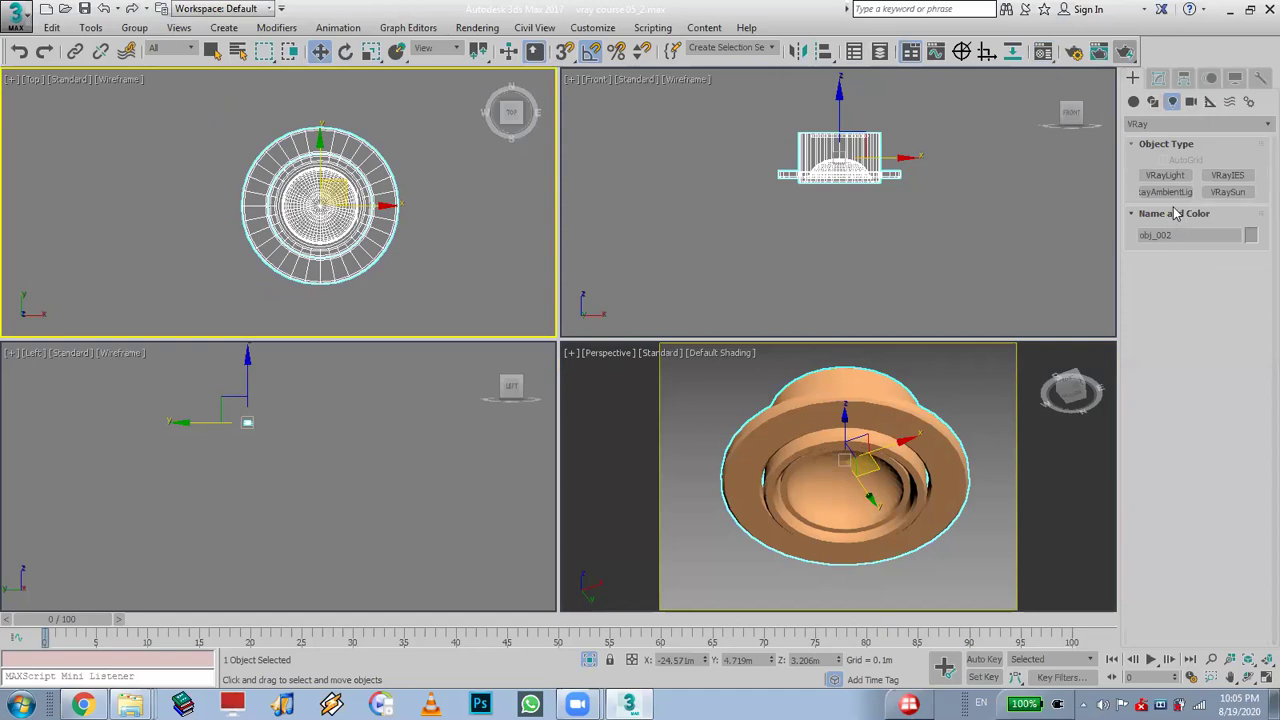
click(1134, 101)
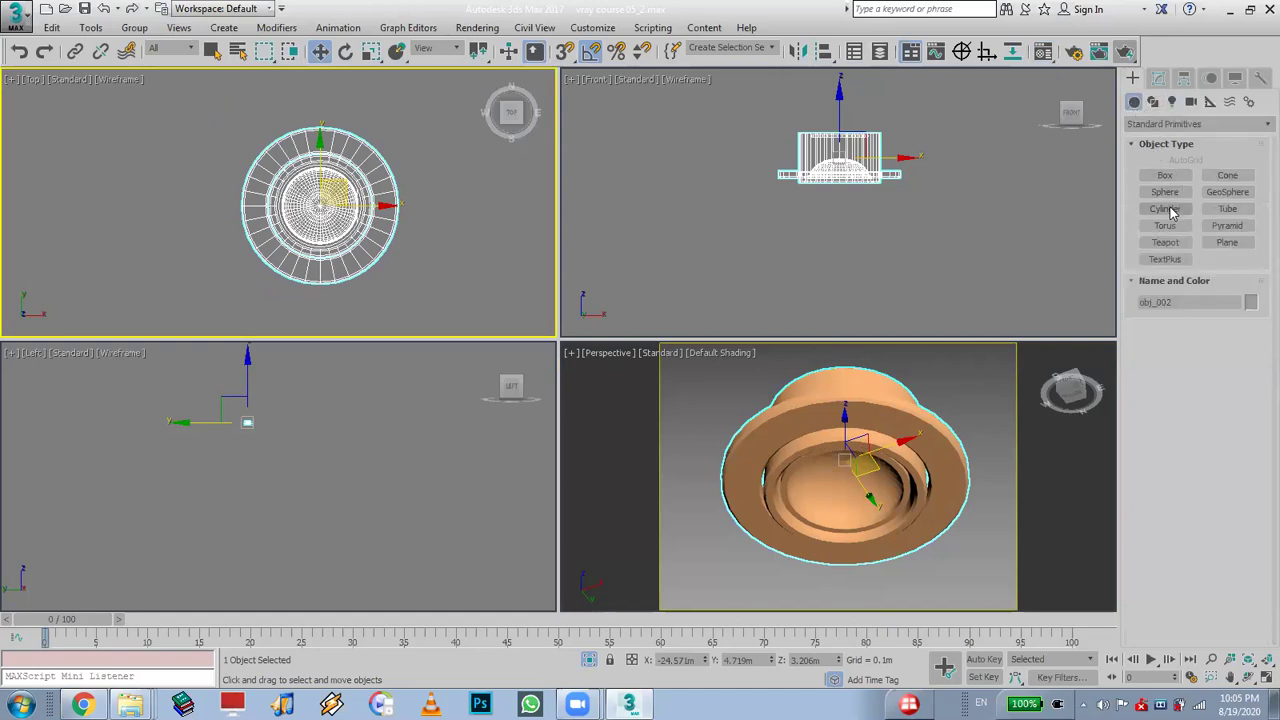
click(1165, 209)
drag(318, 205, 338, 237)
click(338, 237)
Move the cylinder vertically in the Front view until it sits just below the fixture
scroll(840, 178, down, 3)
scroll(880, 190, down, 5)
click(863, 171)
click(320, 51)
drag(868, 246, 868, 142)
middle_drag(840, 165, 914, 271)
scroll(914, 271, up, 3)
drag(863, 254, 886, 143)
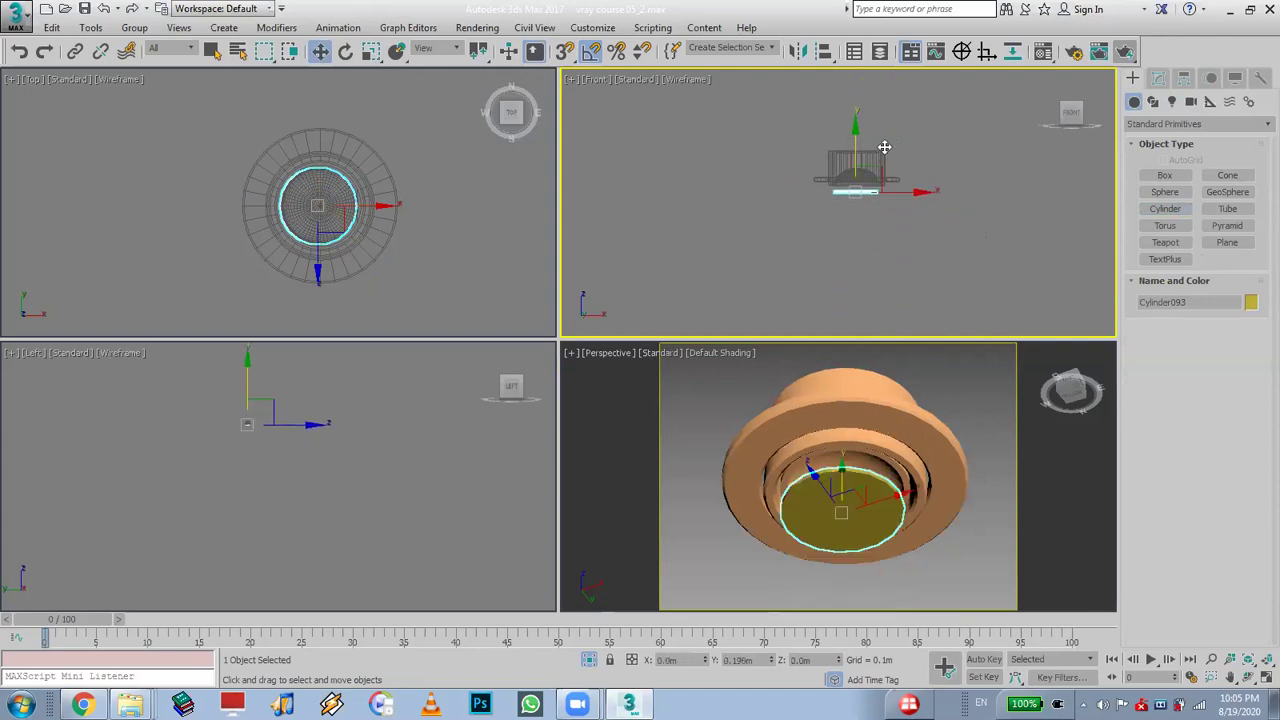
Set the cylinder's sides to 94 and its height to 0.001 m
click(1158, 78)
drag(1254, 376, 1258, 337)
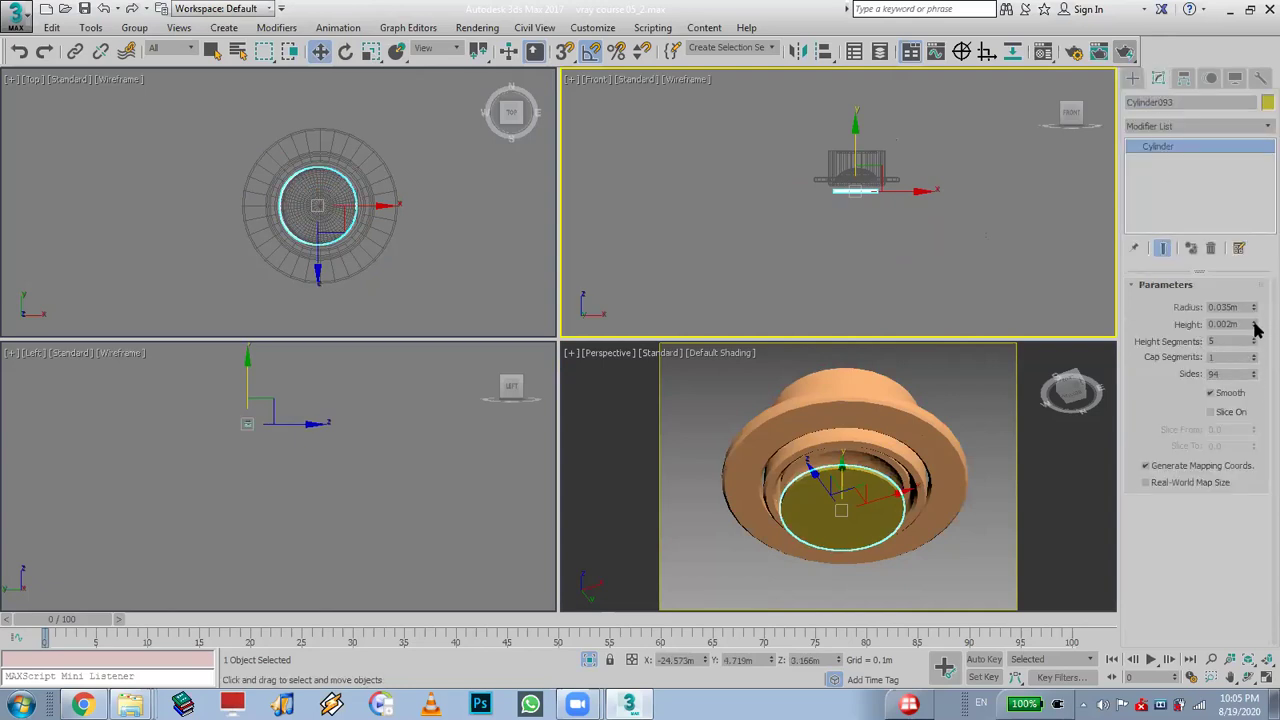
drag(1255, 332, 1254, 328)
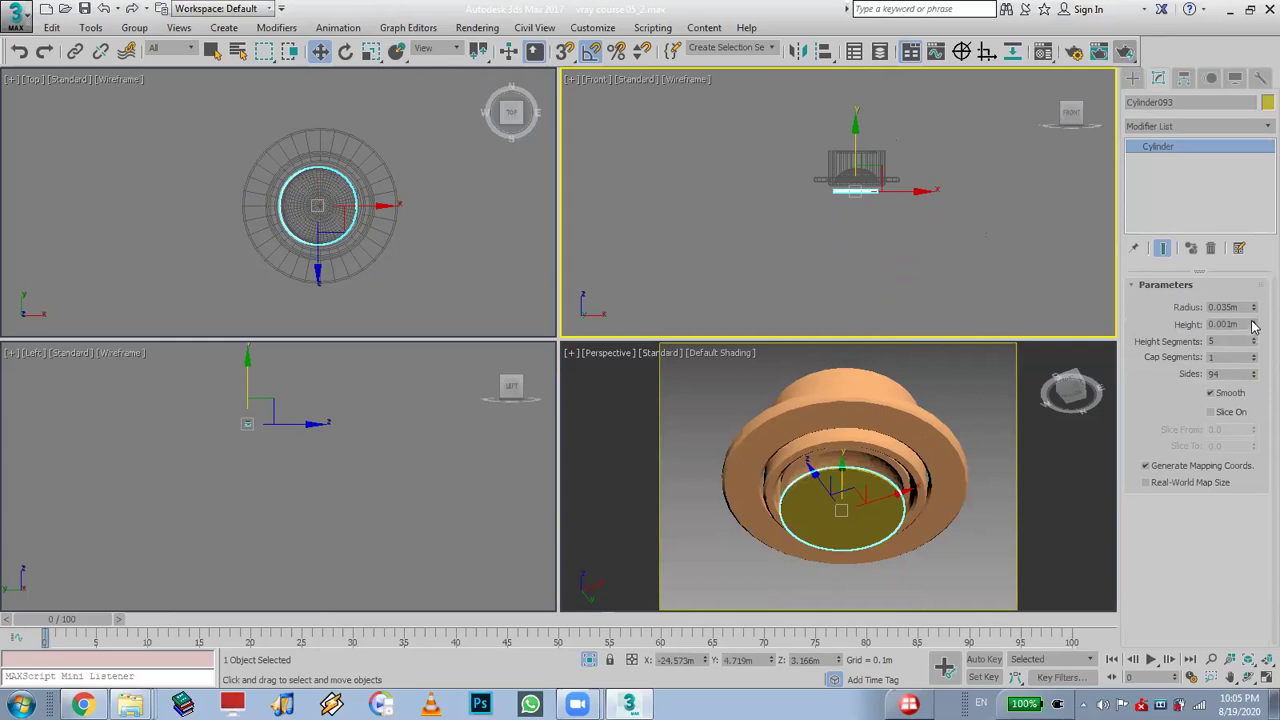
Raise the cylinder into the fixture's lamp opening and centre it horizontally on the fixture
scroll(838, 197, up, 4)
middle_drag(838, 197, 960, 231)
drag(913, 197, 913, 174)
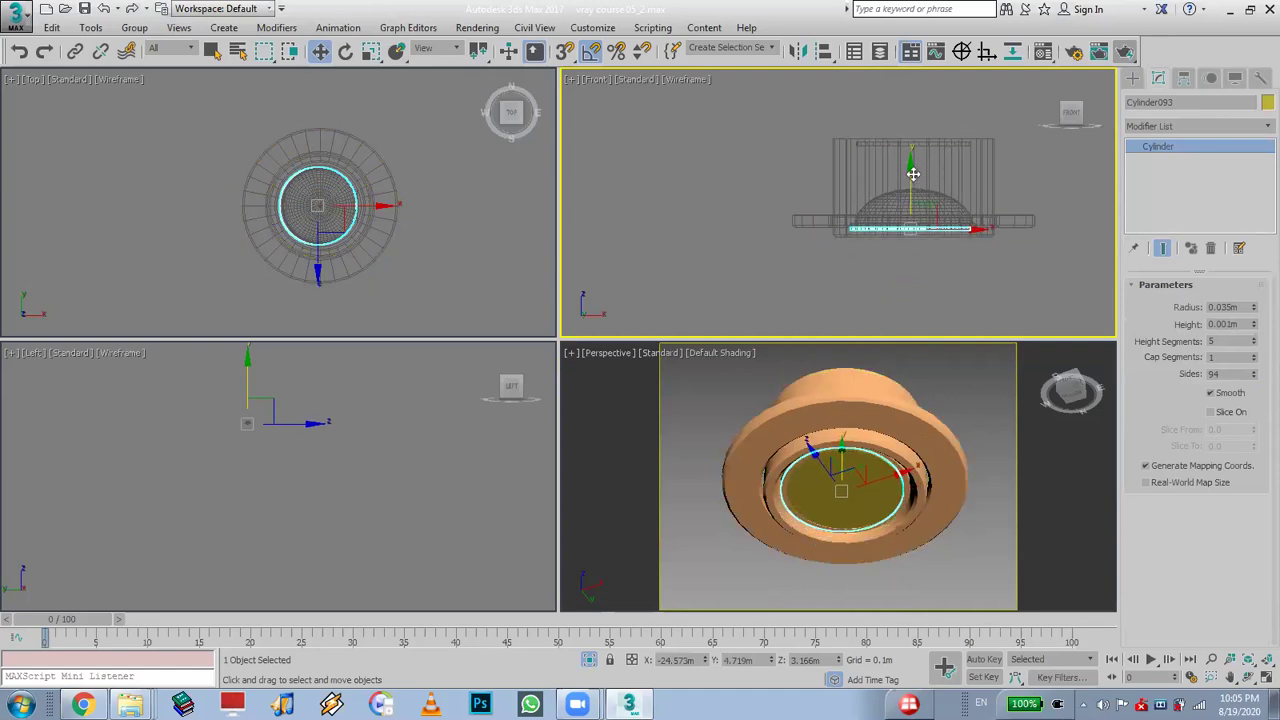
scroll(368, 258, up, 3)
drag(351, 218, 349, 218)
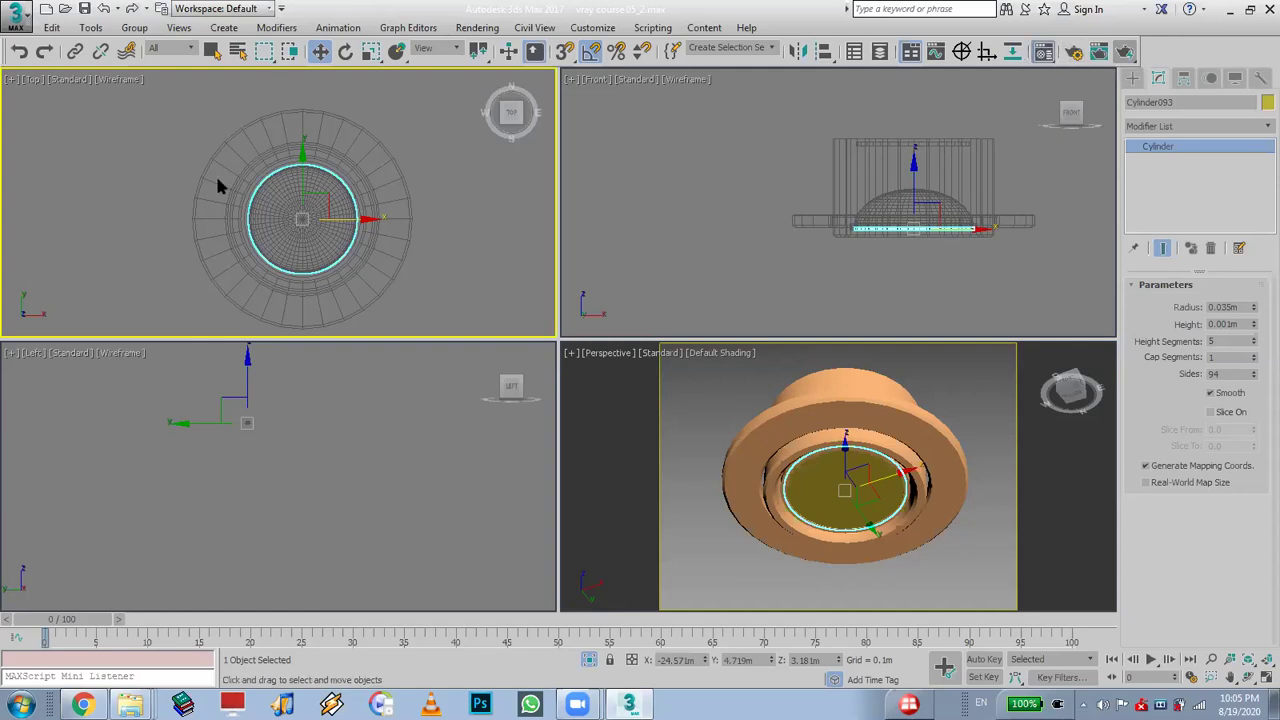
Give Material #9 a pure white (255) self-illumination, assign it to the lamp cylinder, show it in the viewport and close the Material Editor
key(m)
click(783, 233)
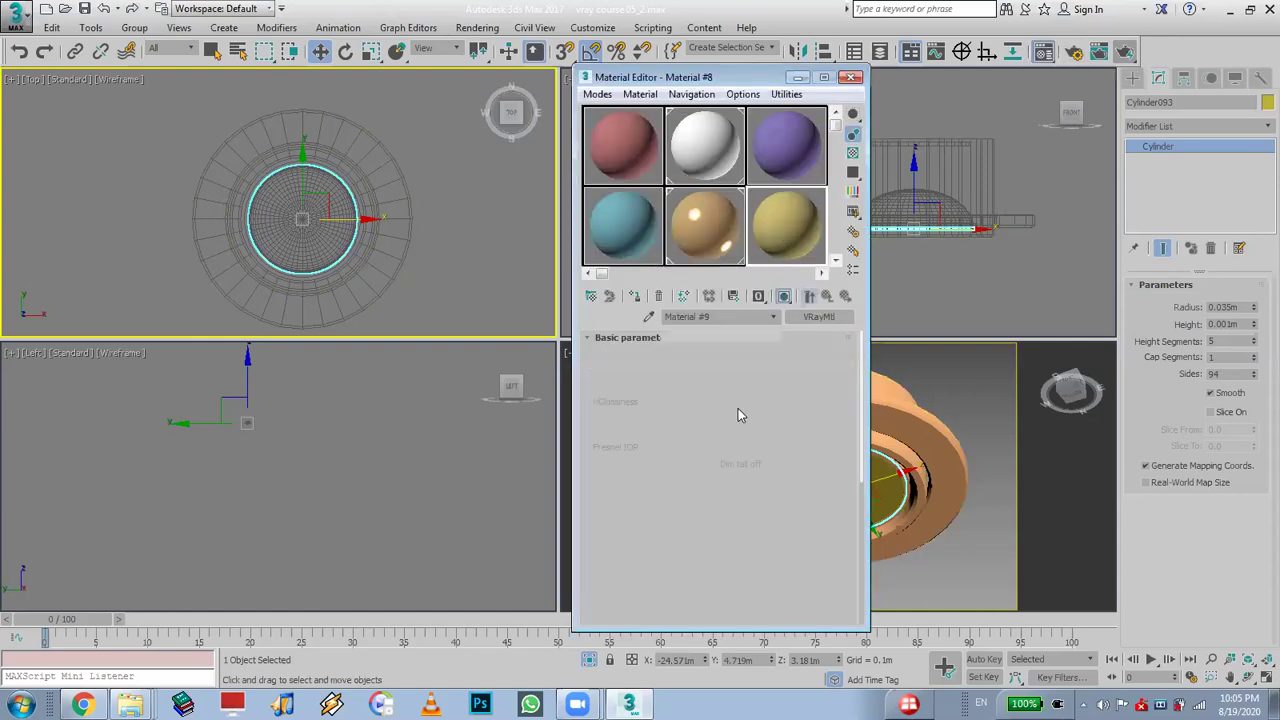
scroll(762, 415, down, 4)
scroll(644, 537, down, 3)
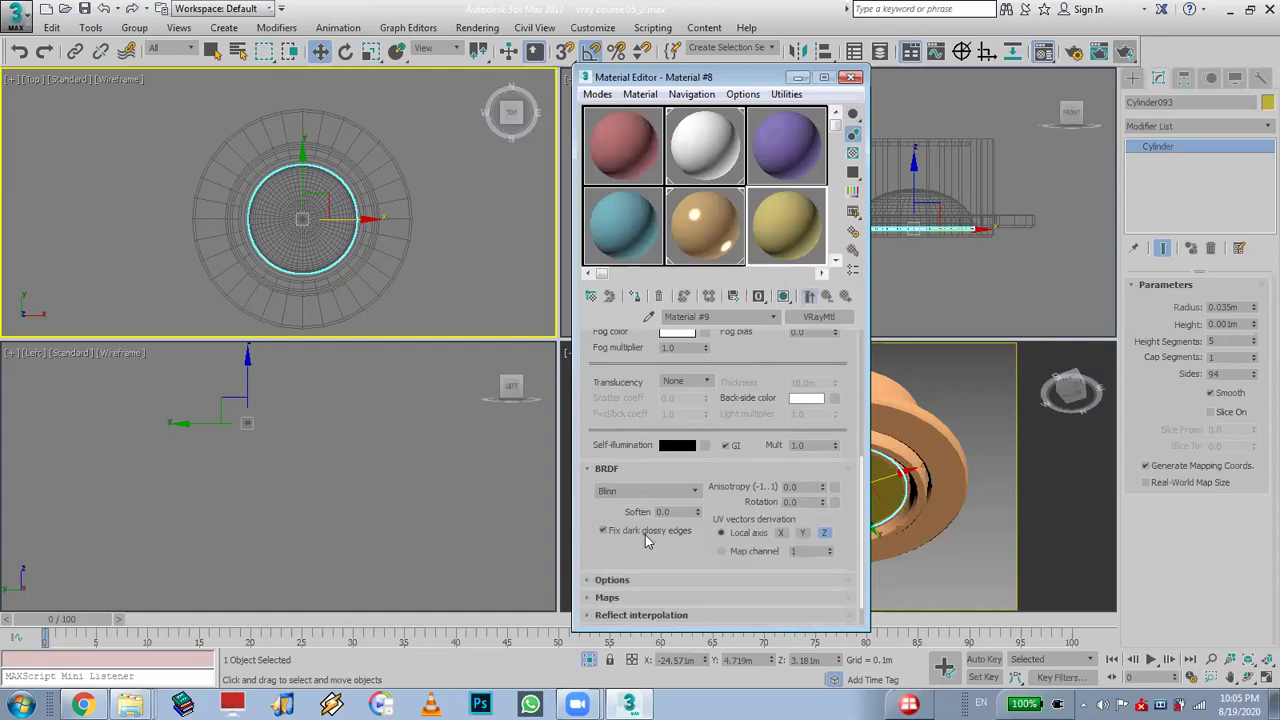
click(676, 446)
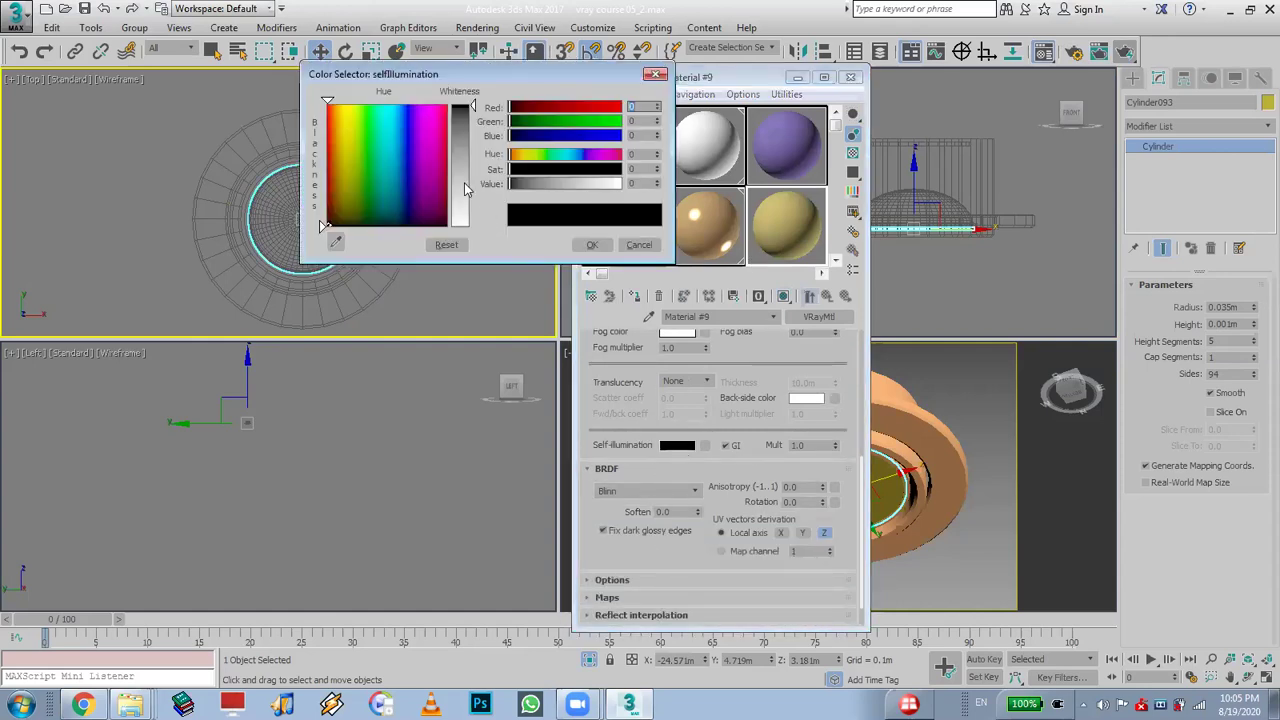
drag(465, 188, 464, 232)
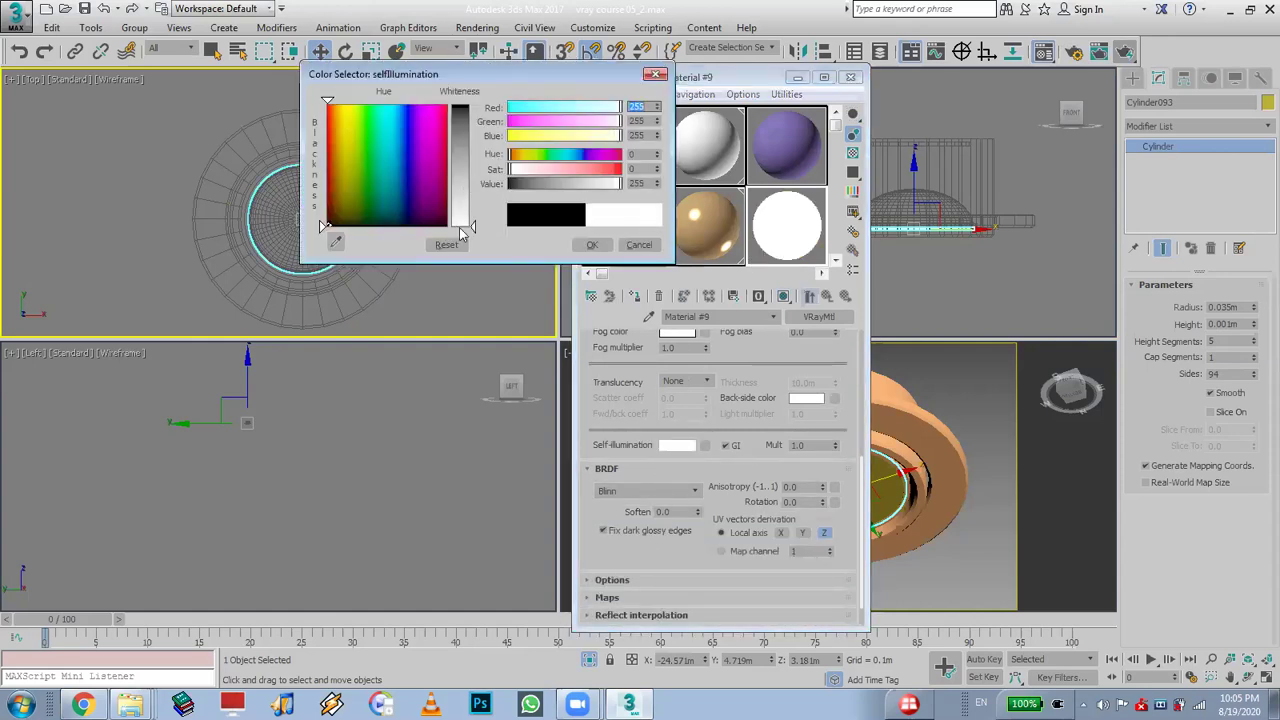
click(589, 247)
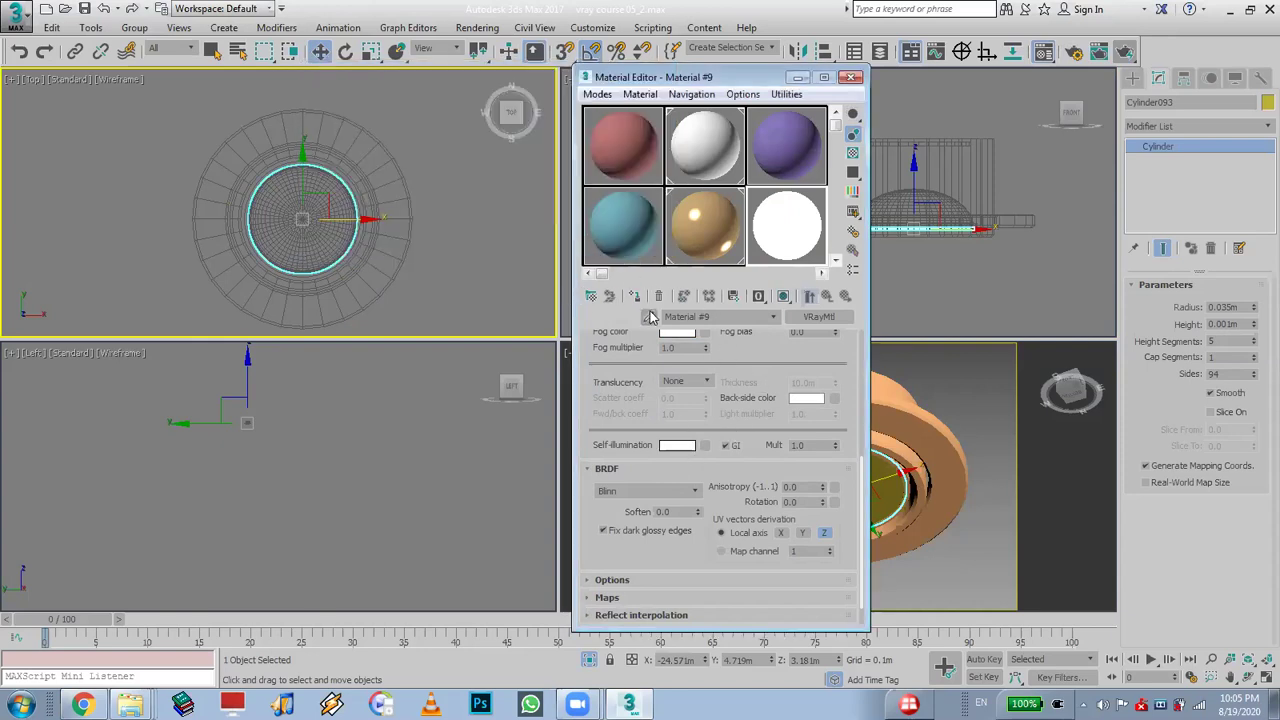
click(783, 296)
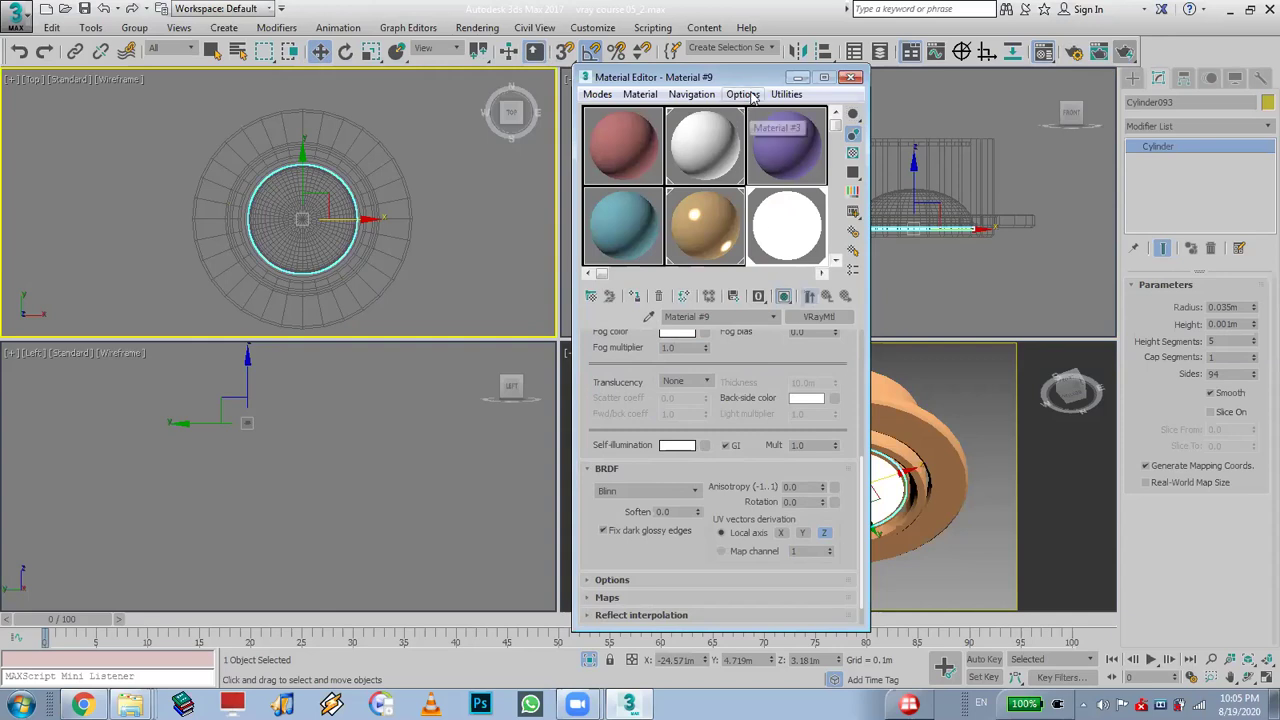
drag(710, 78, 435, 50)
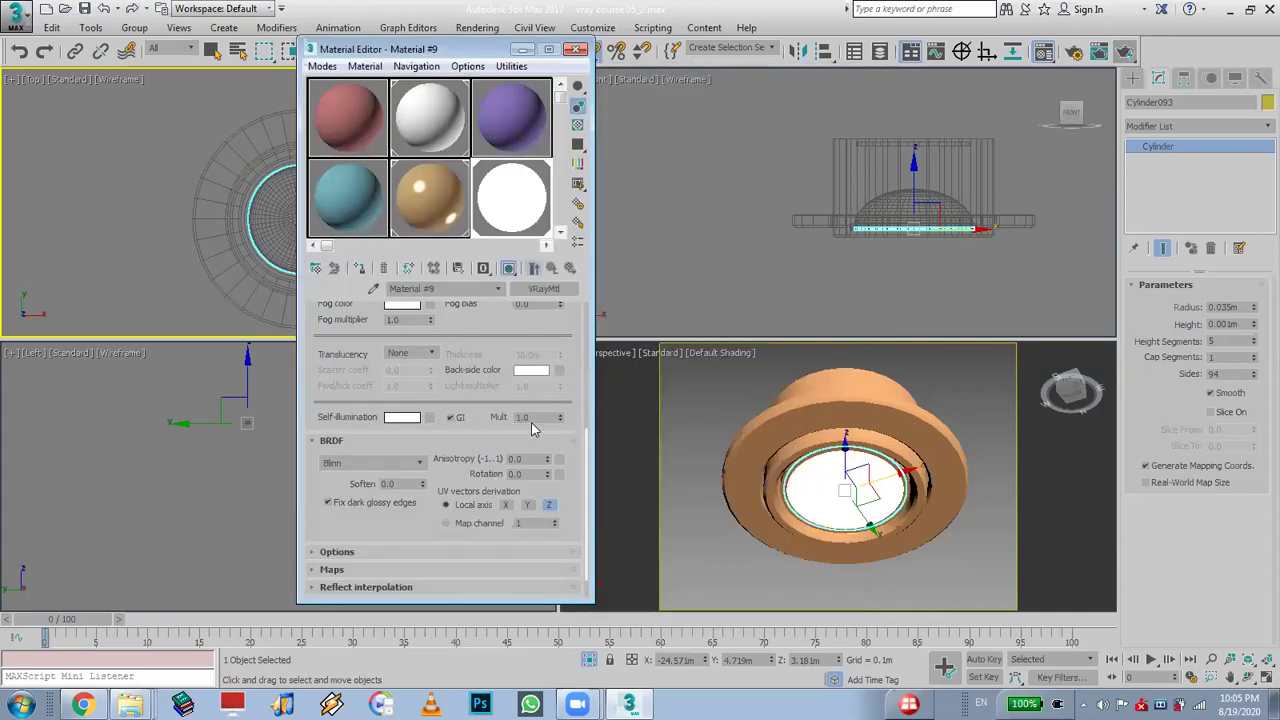
drag(572, 374, 572, 300)
right_click(537, 420)
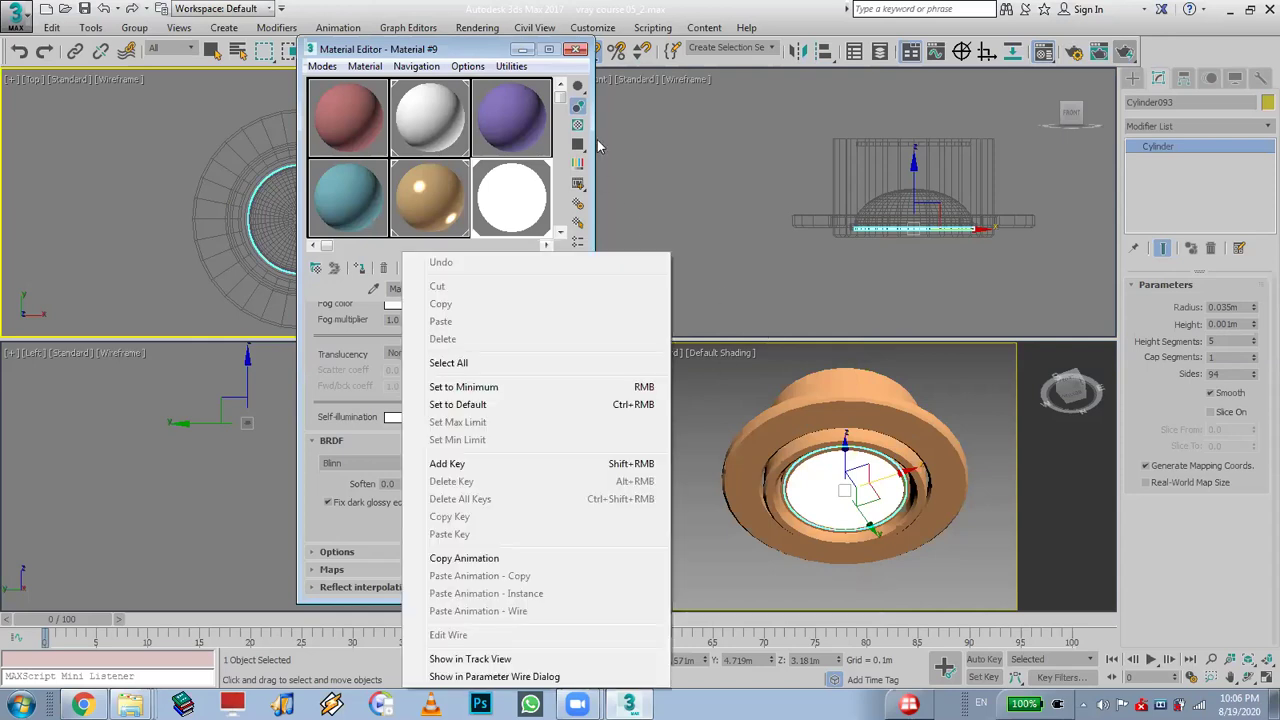
click(576, 49)
Exit isolation, return the Perspective viewport to cam_3 and run a test render
click(708, 430)
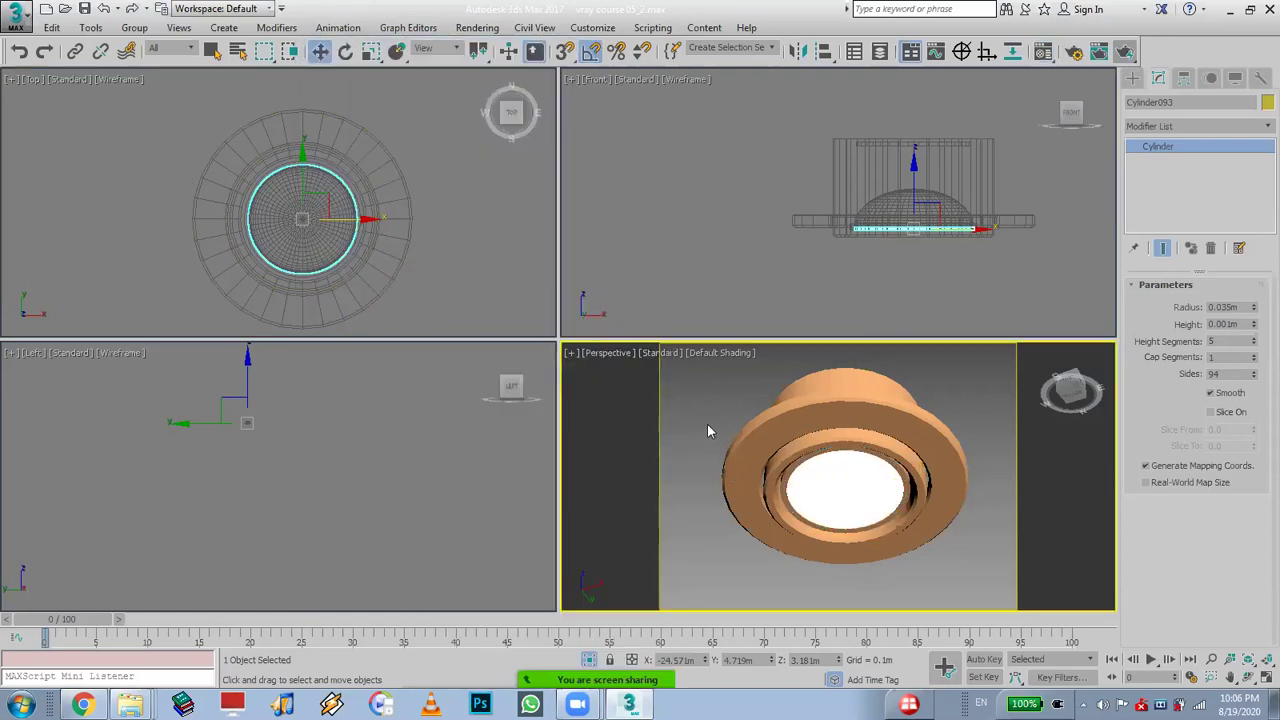
key(c)
click(583, 237)
click(582, 235)
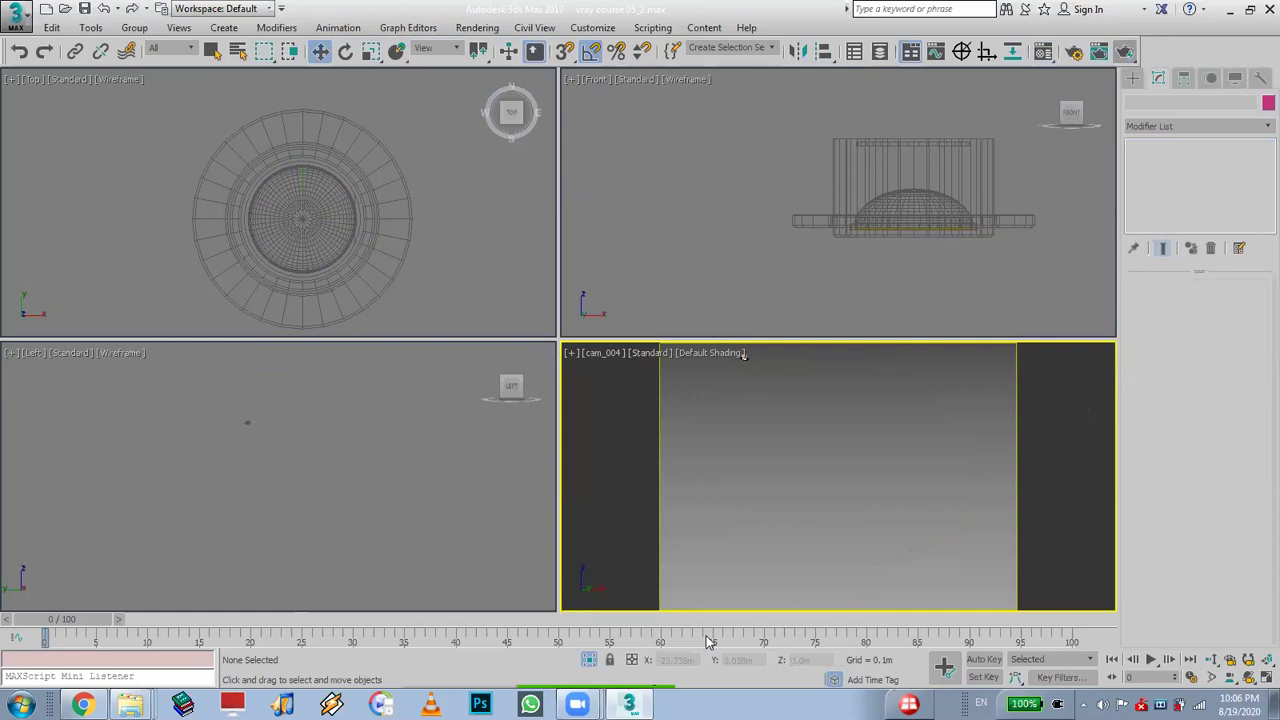
click(588, 662)
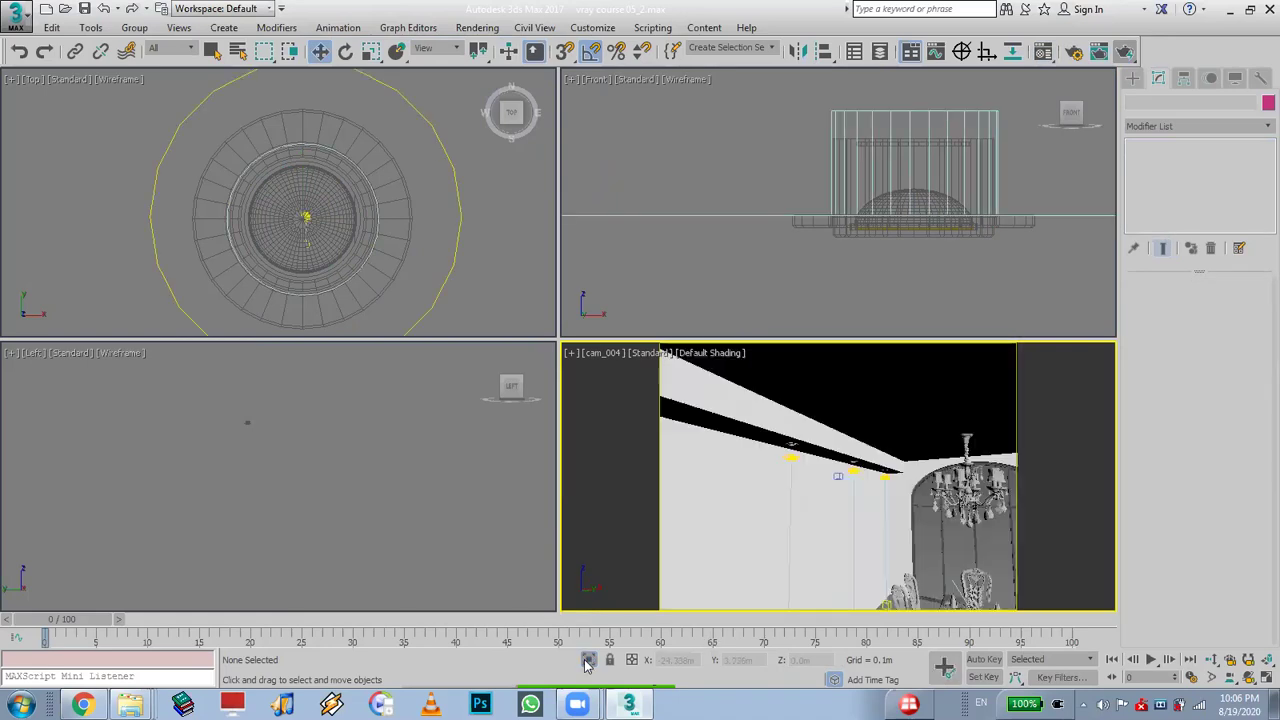
key(c)
double_click(584, 243)
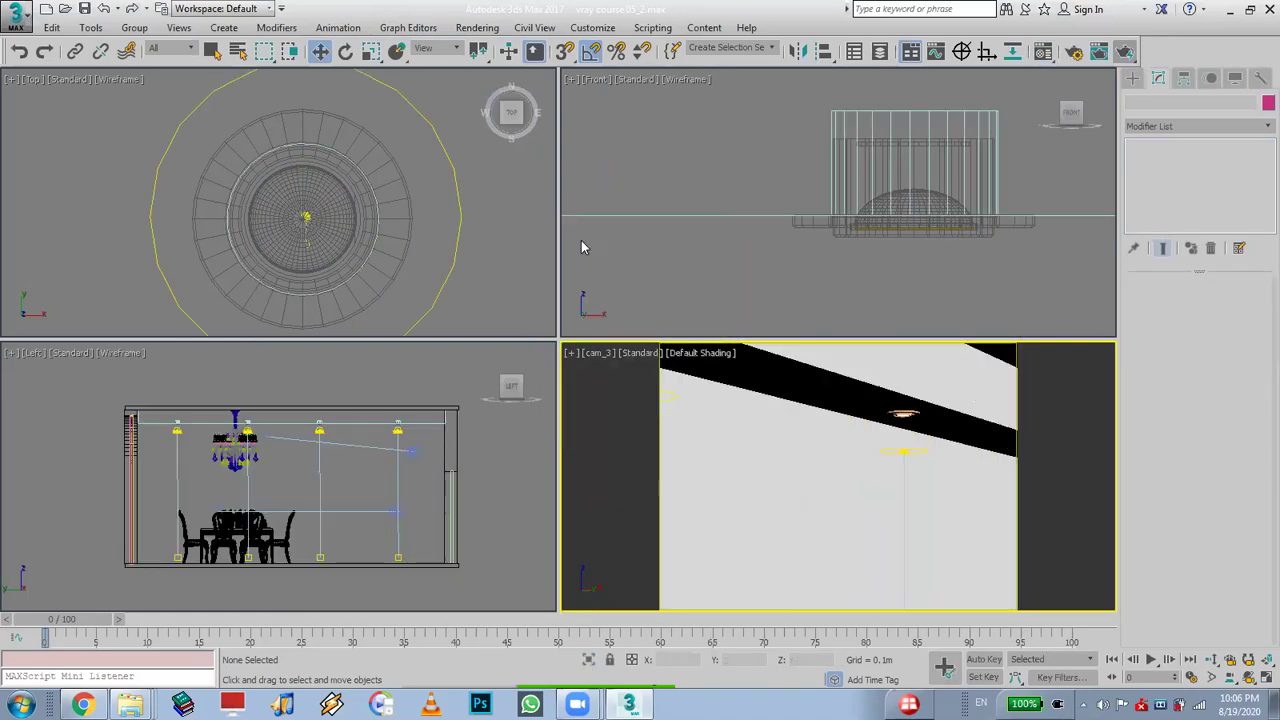
click(1130, 55)
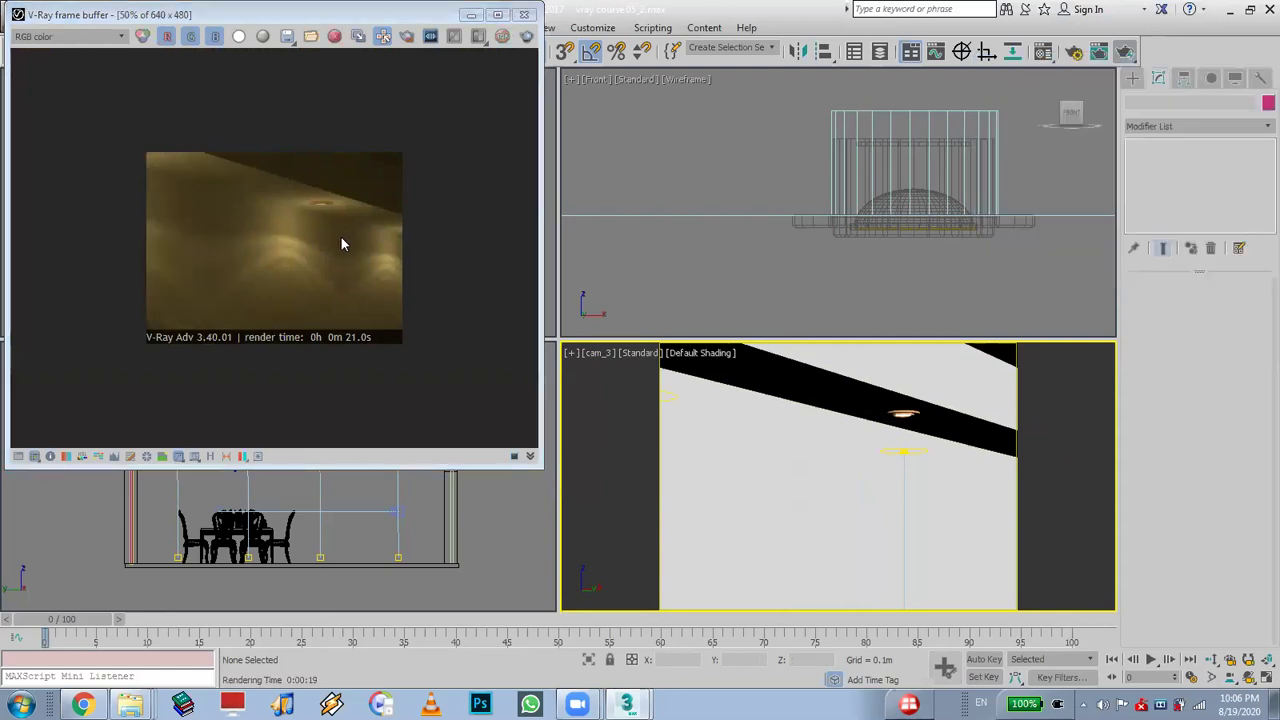
Widen the field of view of cam_3 to include two spotlights, render it again and close the frame buffer
click(1212, 678)
drag(880, 466, 941, 511)
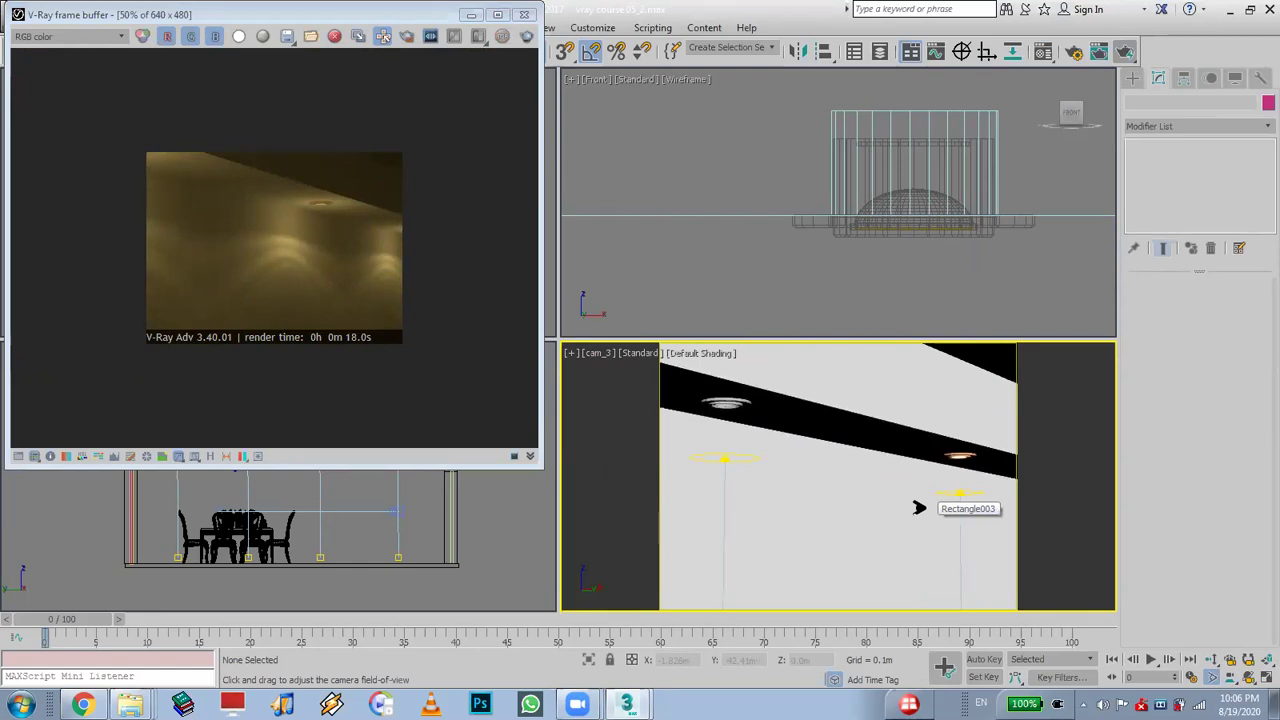
click(1122, 54)
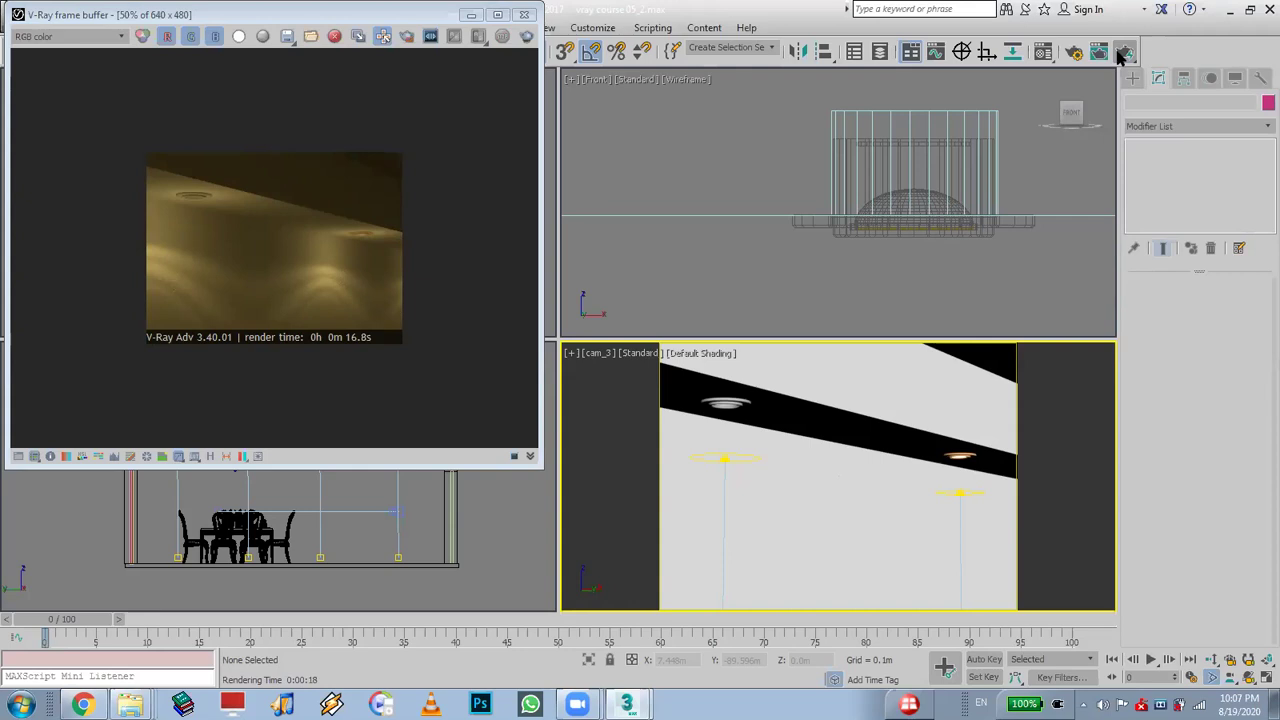
click(525, 18)
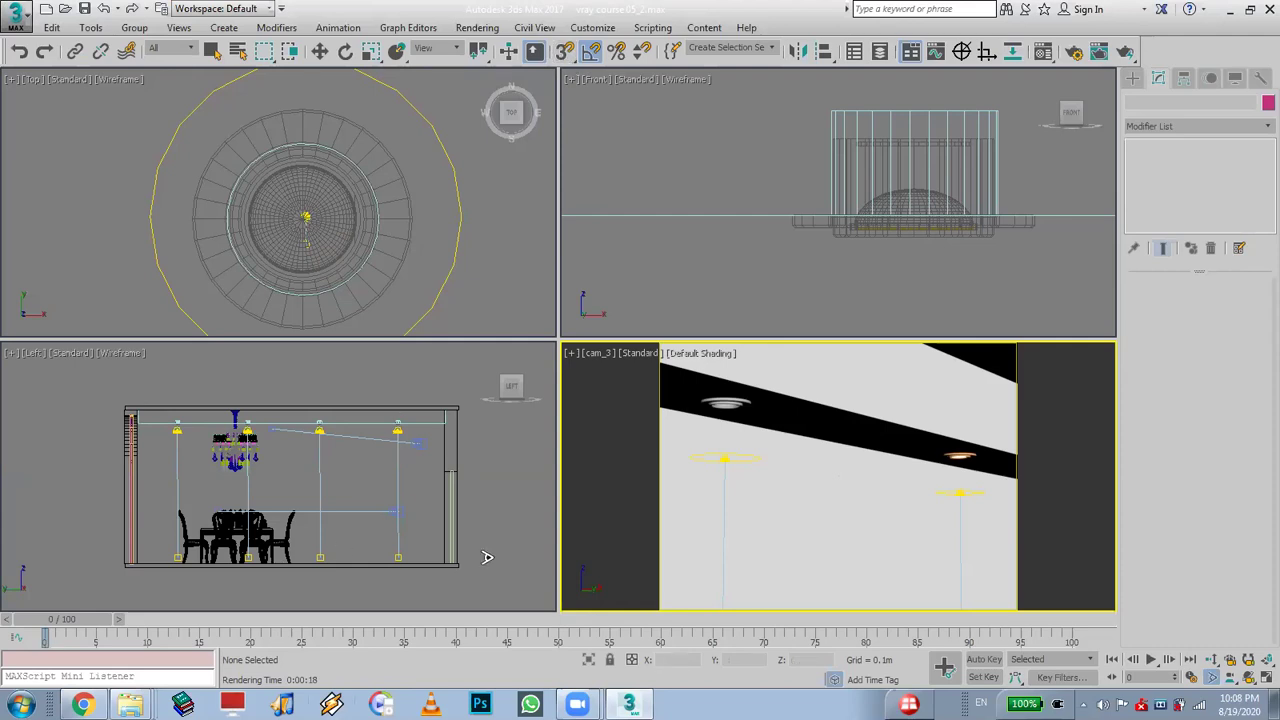
Switch to Windows Explorer and browse the IES files in MAX > IESFiles > Lithonia_Lighting > Downlighting > 6
click(1276, 705)
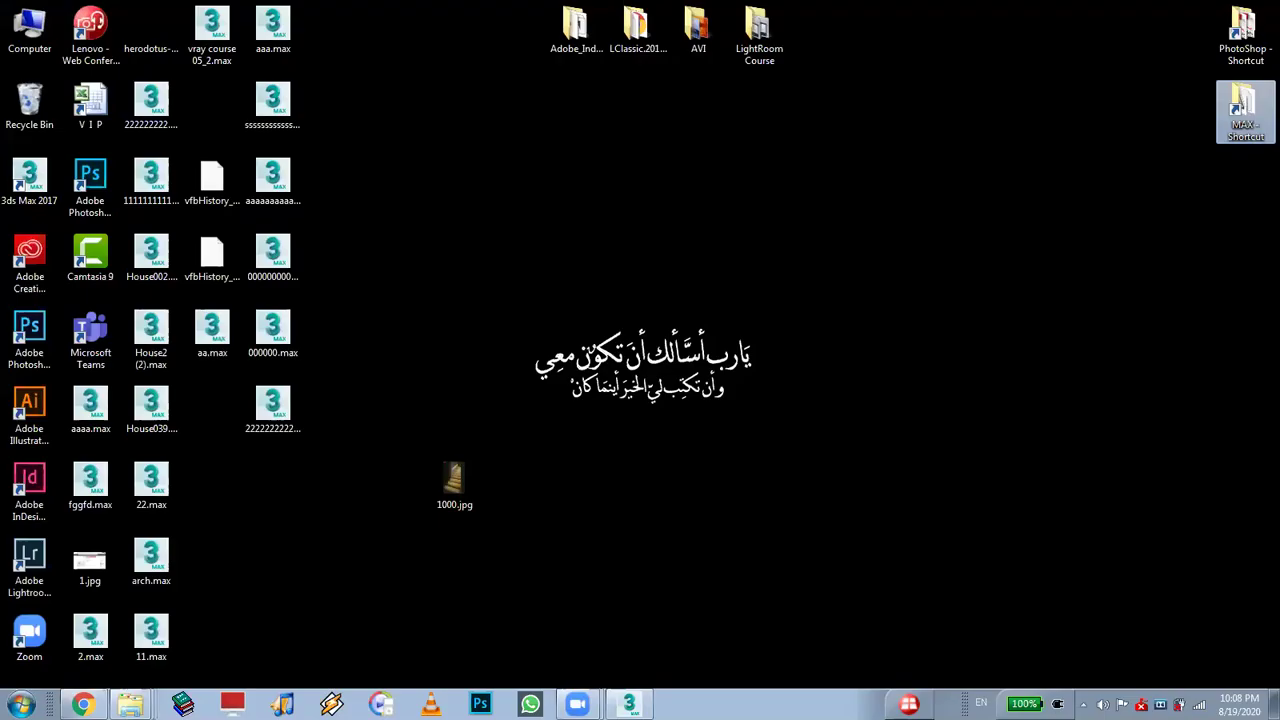
double_click(1256, 104)
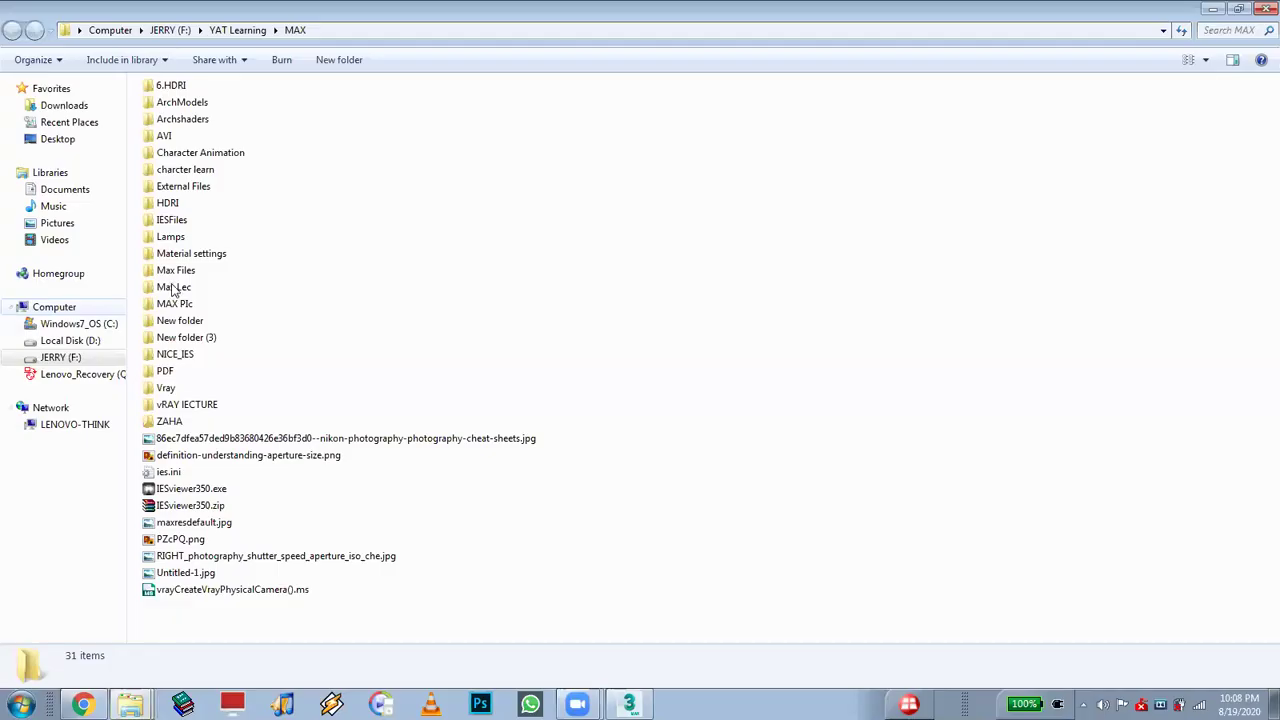
click(173, 240)
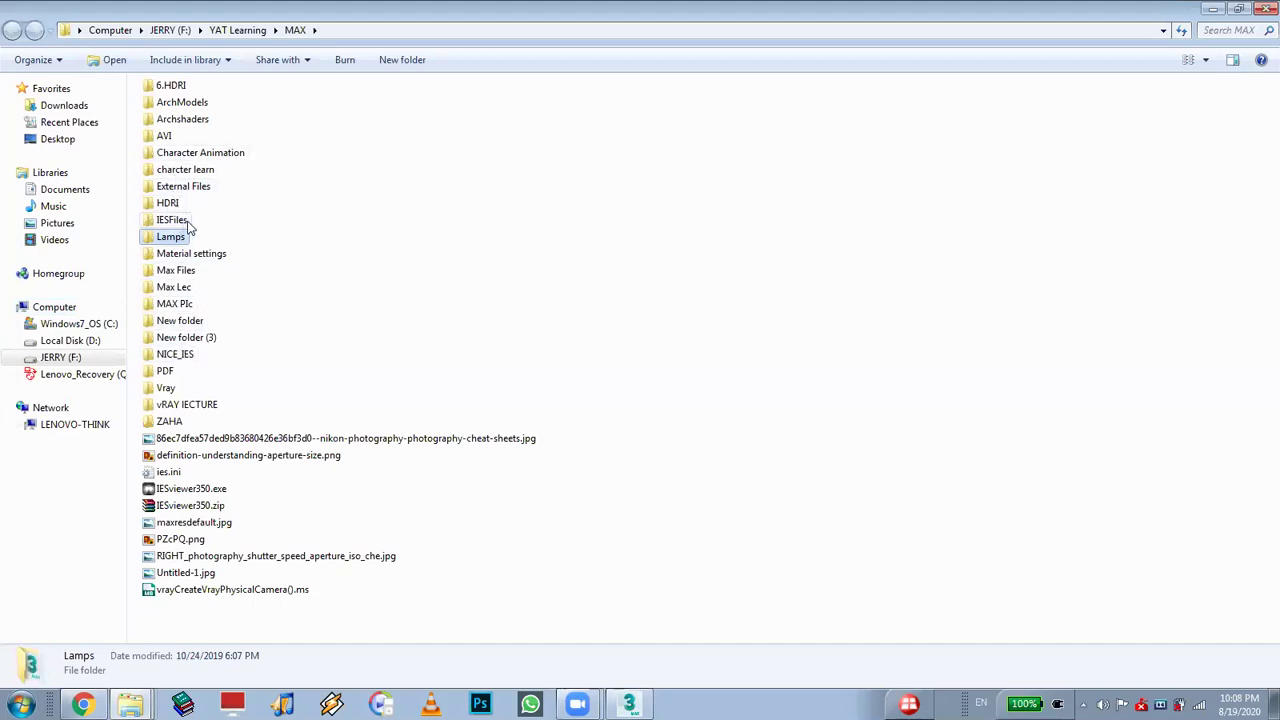
double_click(175, 220)
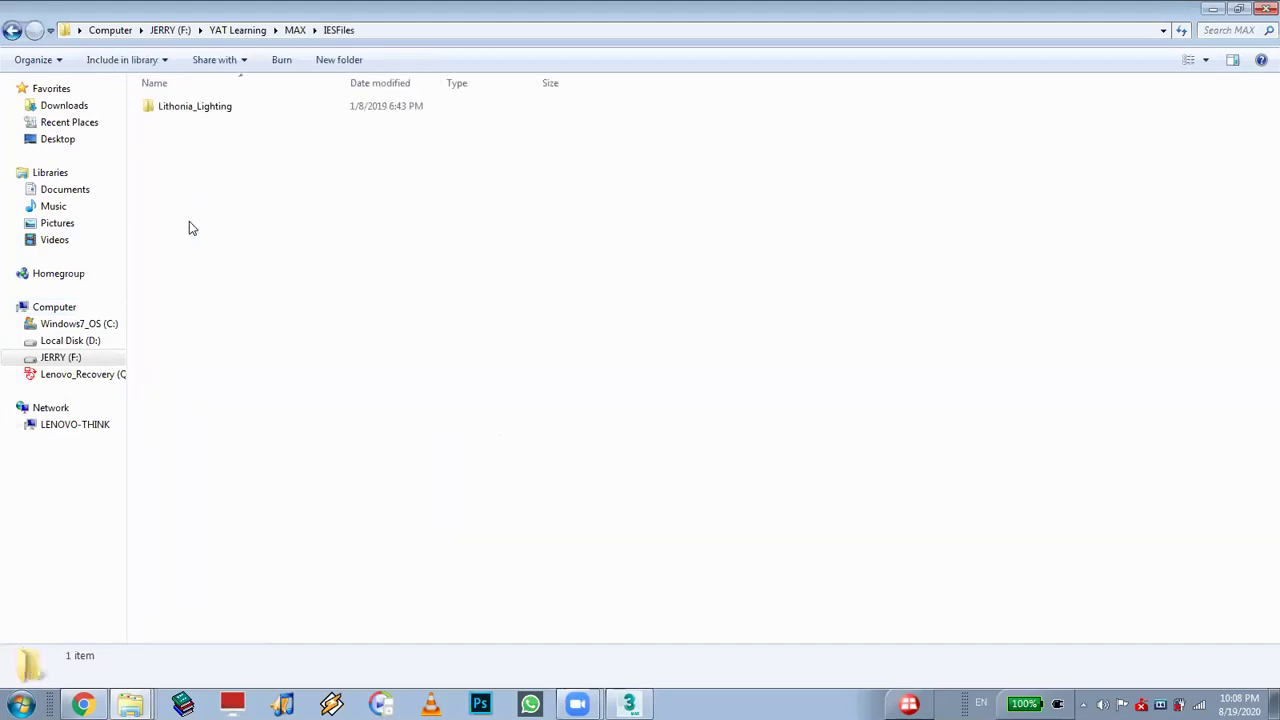
double_click(188, 108)
double_click(193, 107)
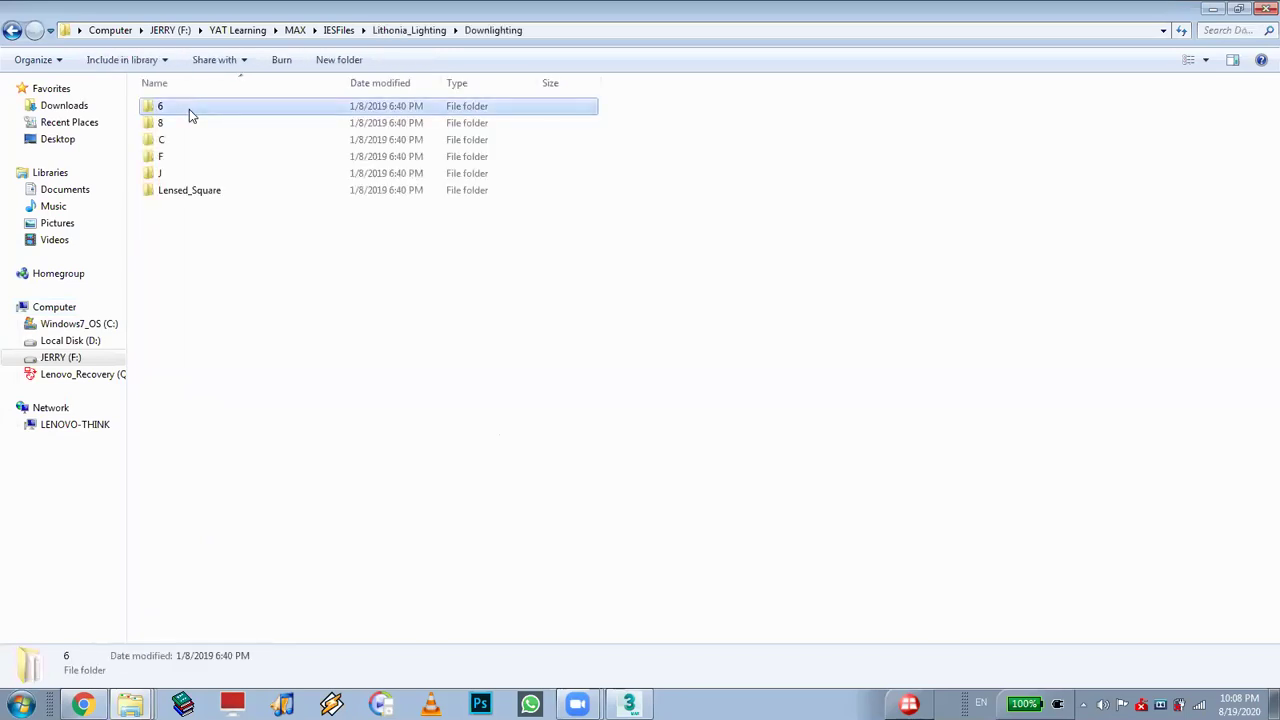
double_click(194, 108)
scroll(248, 331, down, 5)
scroll(256, 333, down, 2)
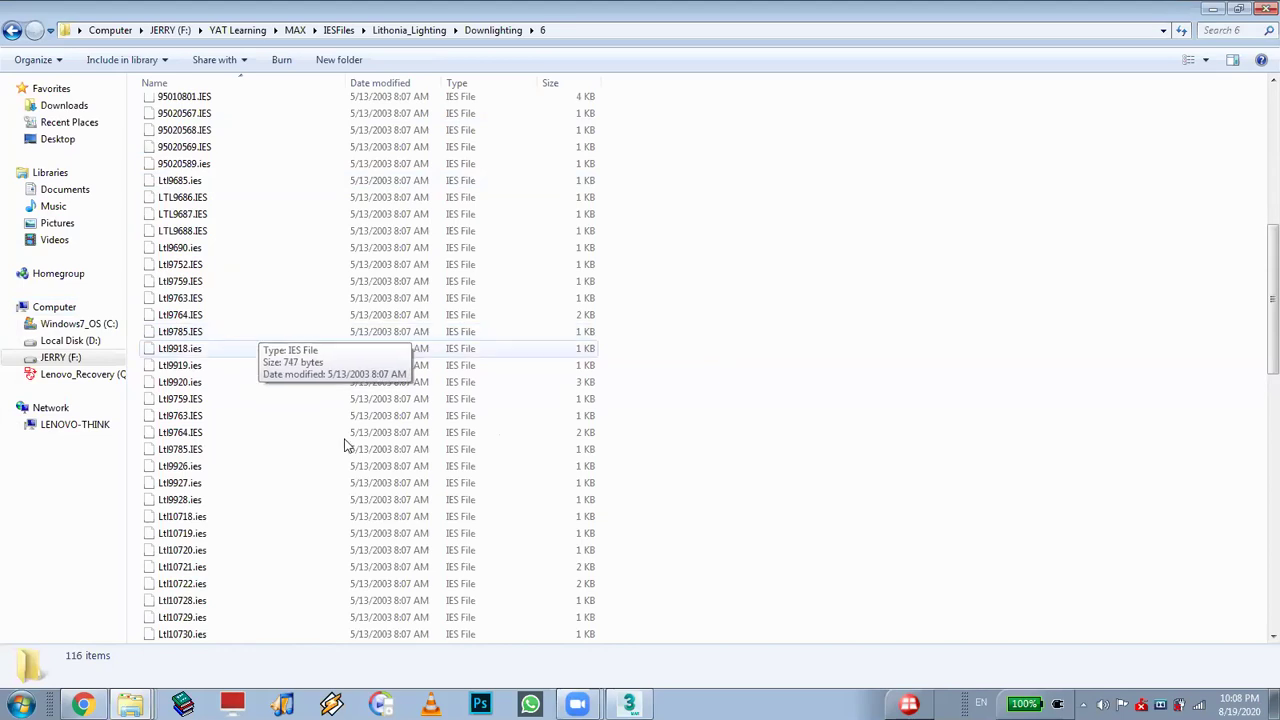
Return to the MAX folder, launch IESviewer350.exe and reposition its window so it is fully on screen
click(12, 30)
click(12, 30)
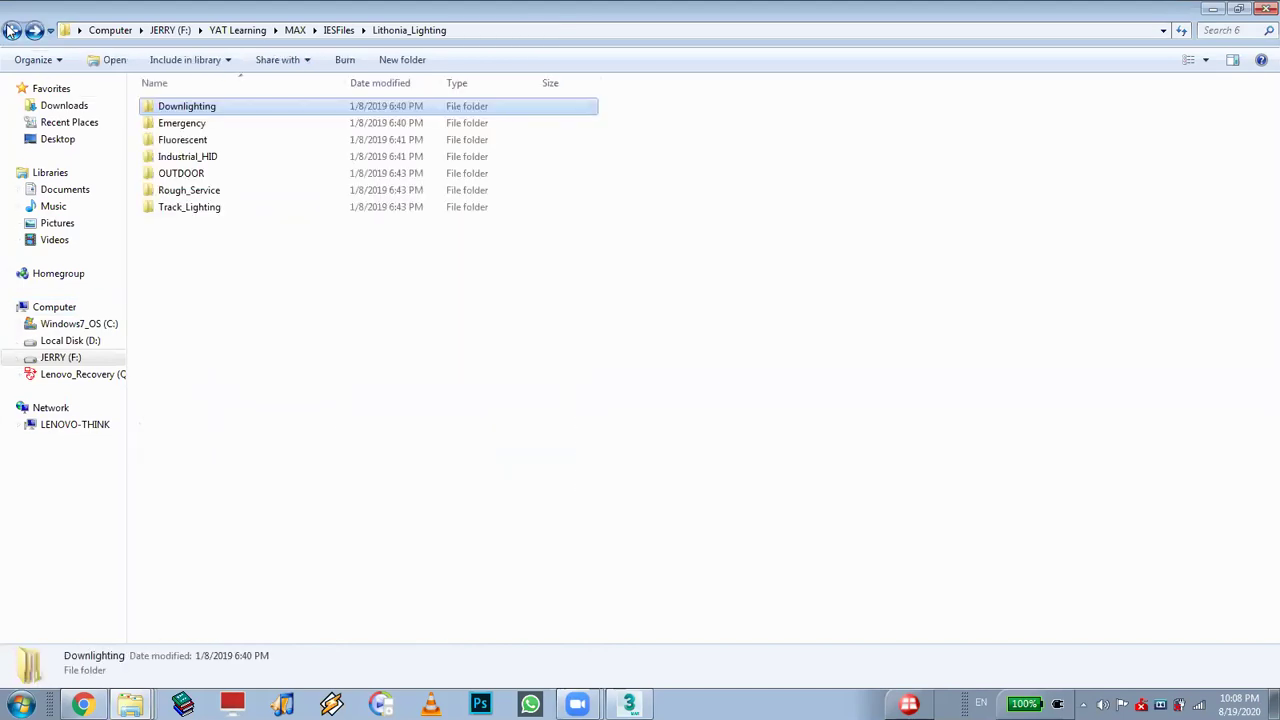
click(12, 30)
click(12, 30)
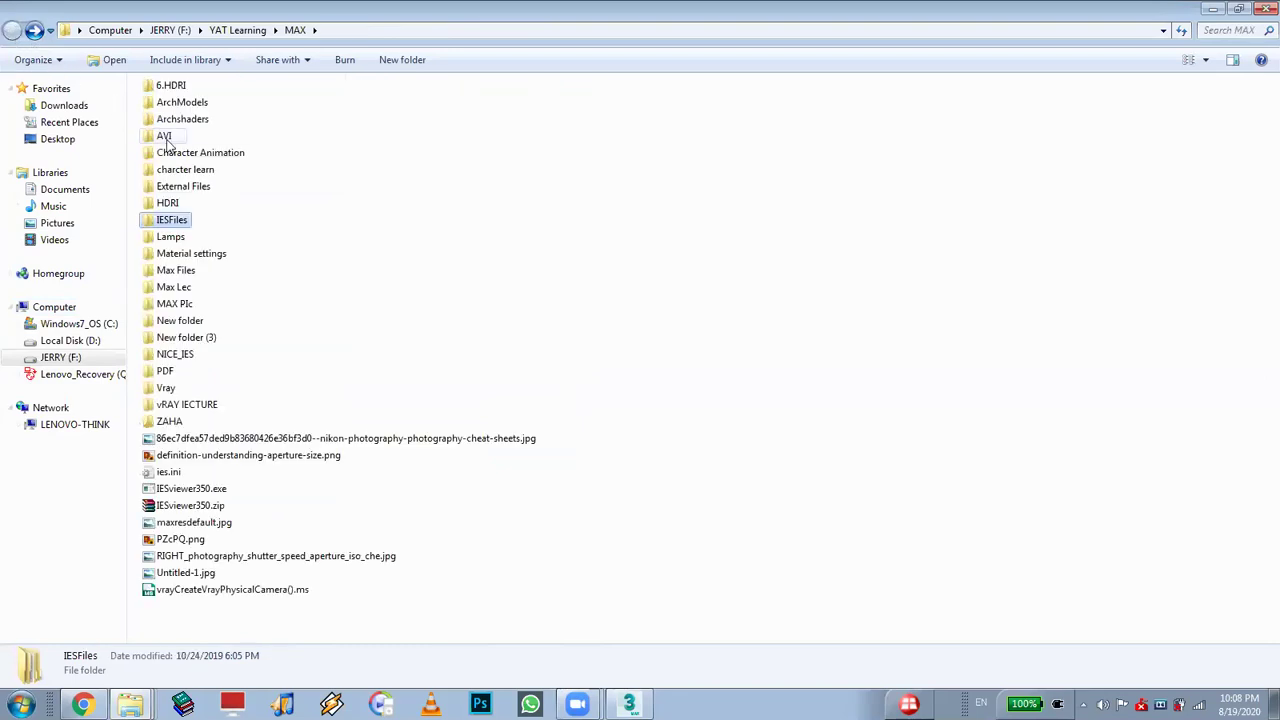
click(176, 138)
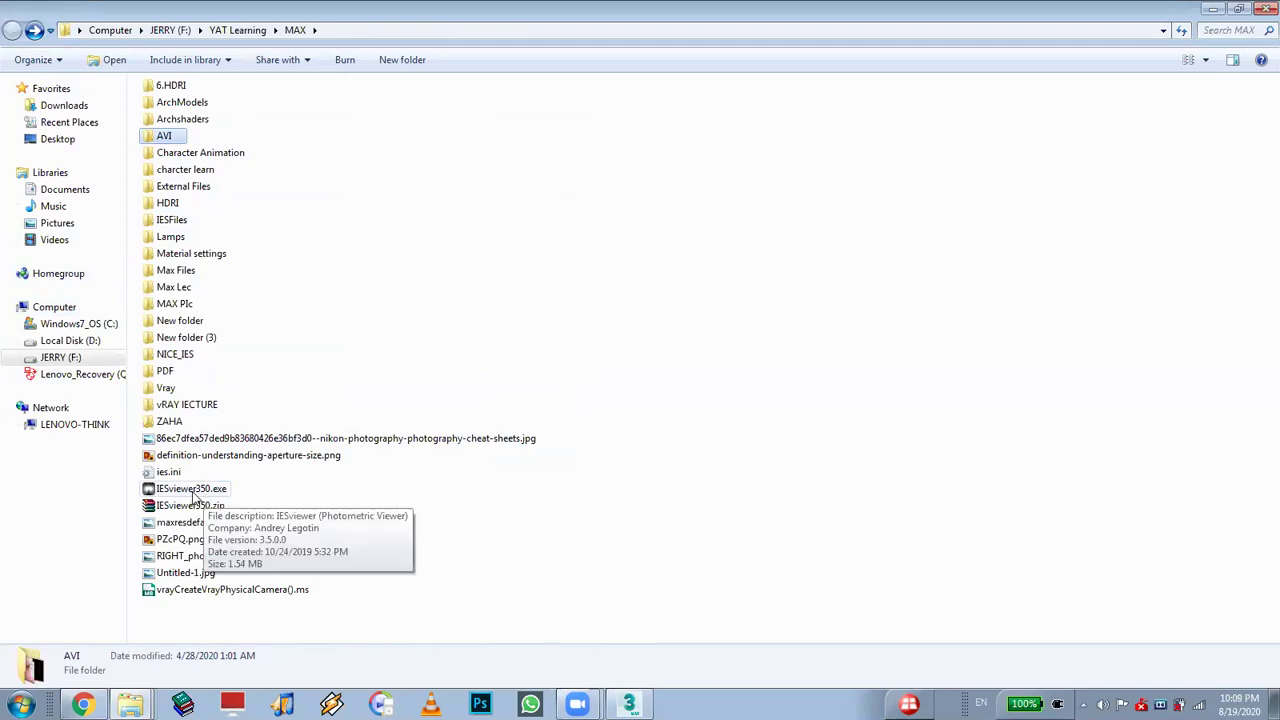
double_click(194, 490)
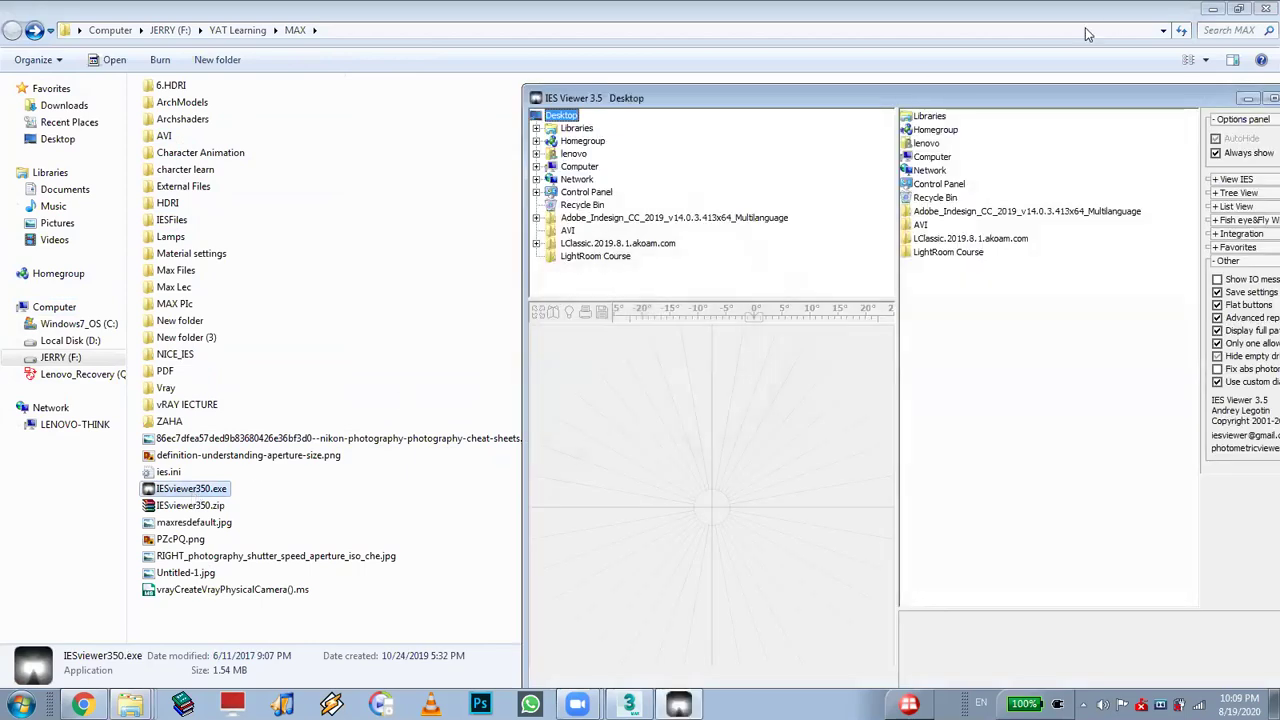
mouse_move(936, 103)
mouse_down()
mouse_move(624, 100)
mouse_move(646, 37)
mouse_up()
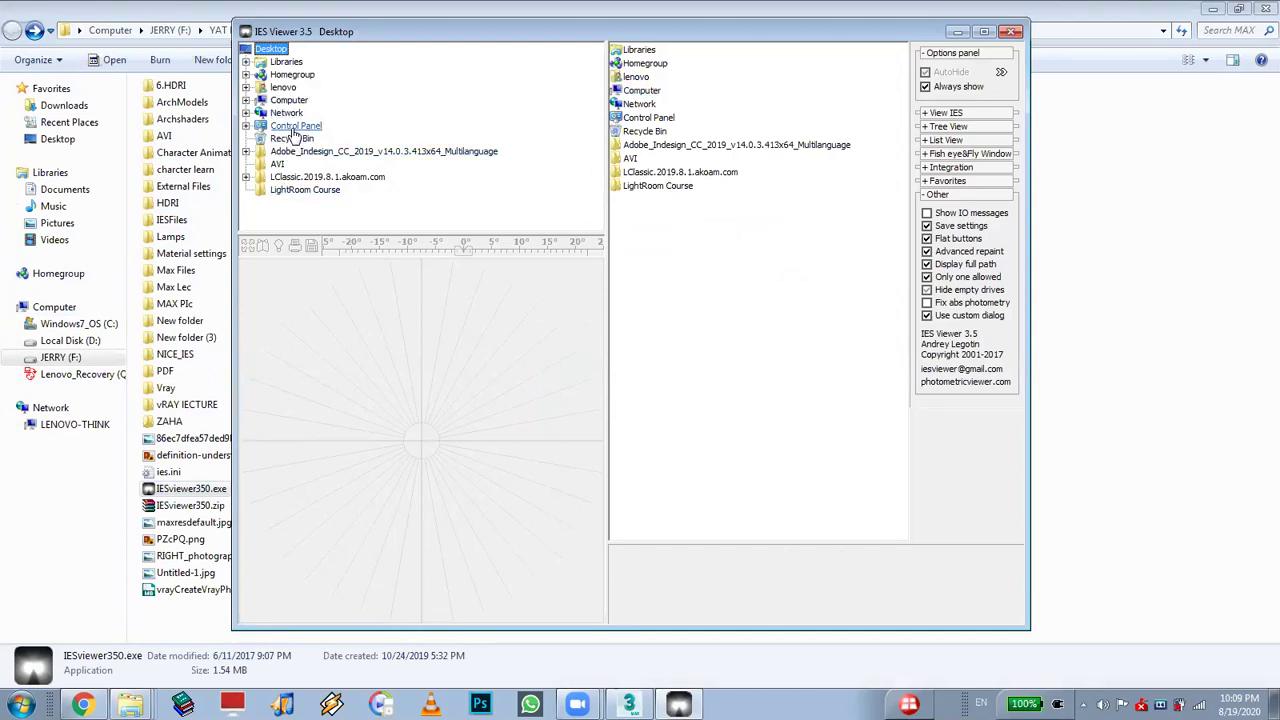
click(723, 249)
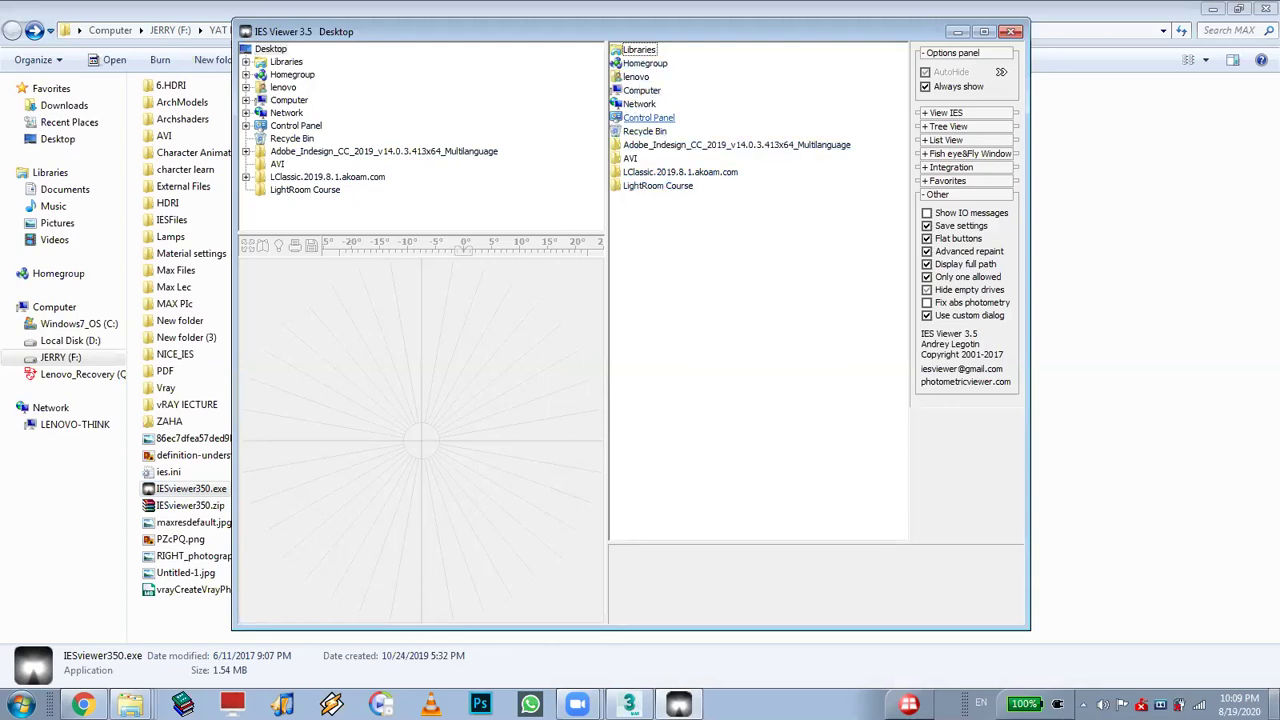
Copy the ies folder from MAX > NICE_IES to the desktop and close the folder window
click(1275, 705)
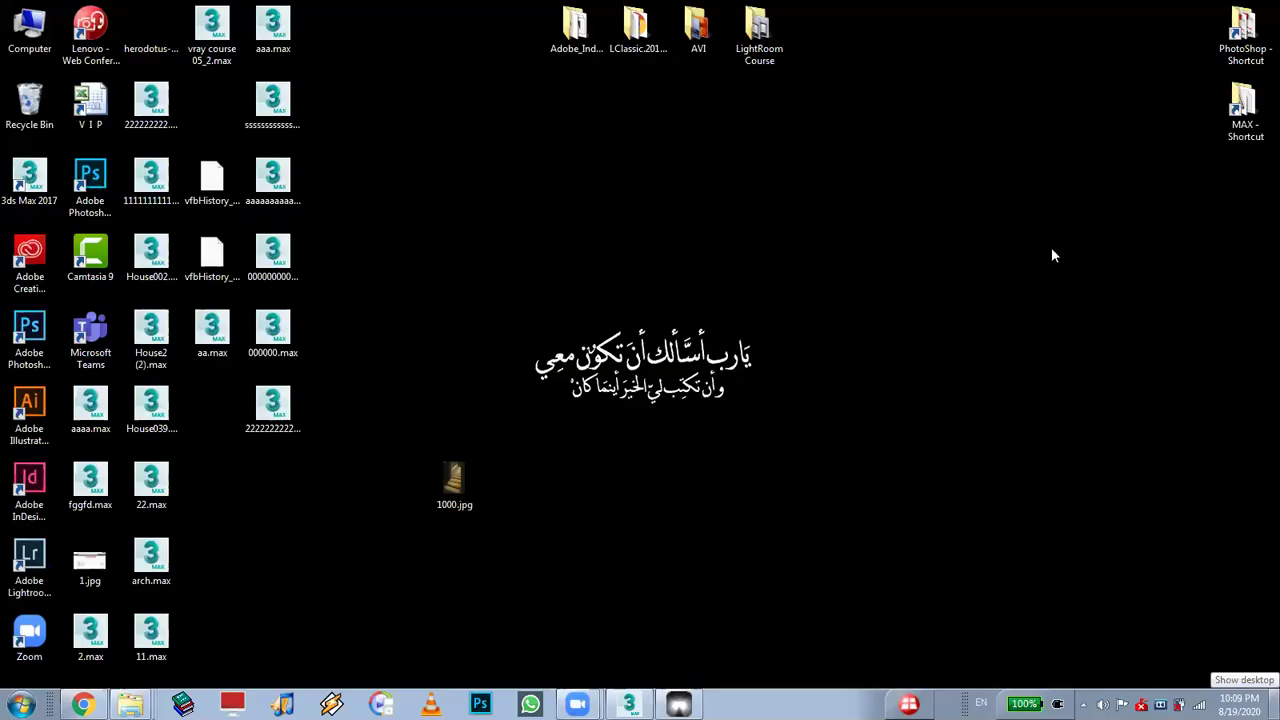
double_click(1245, 110)
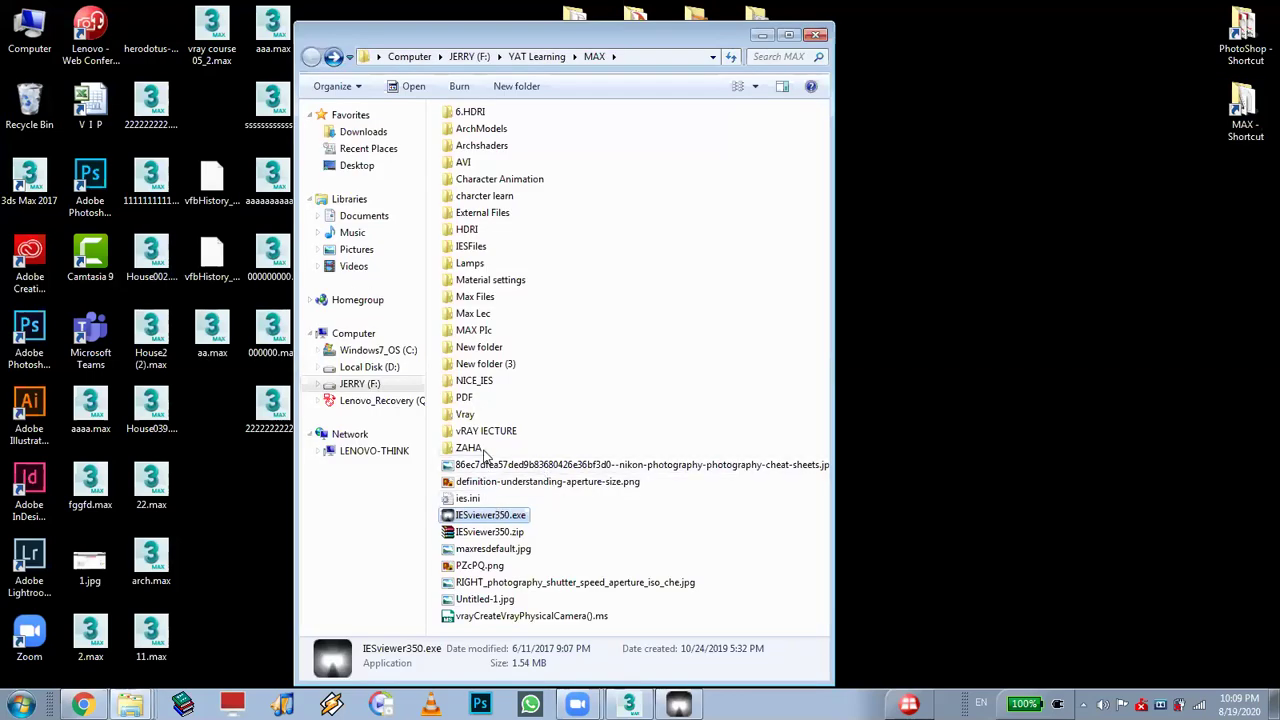
double_click(474, 380)
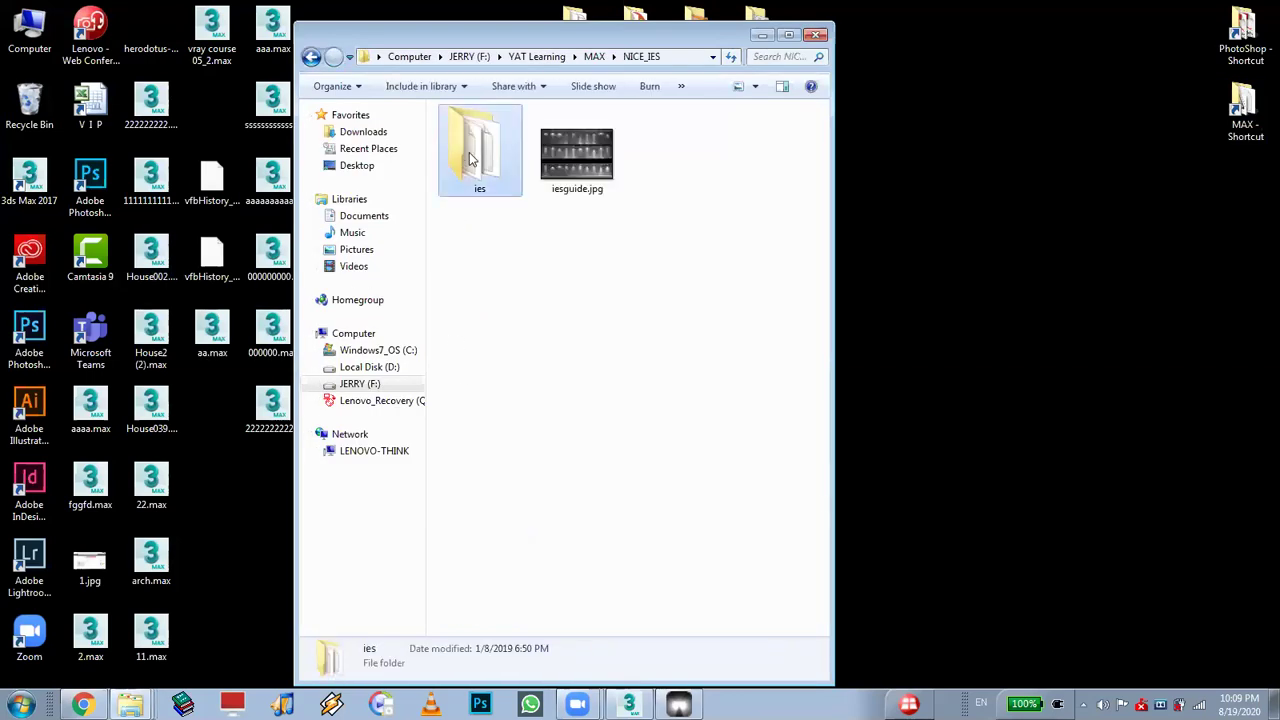
right_click(472, 158)
click(522, 449)
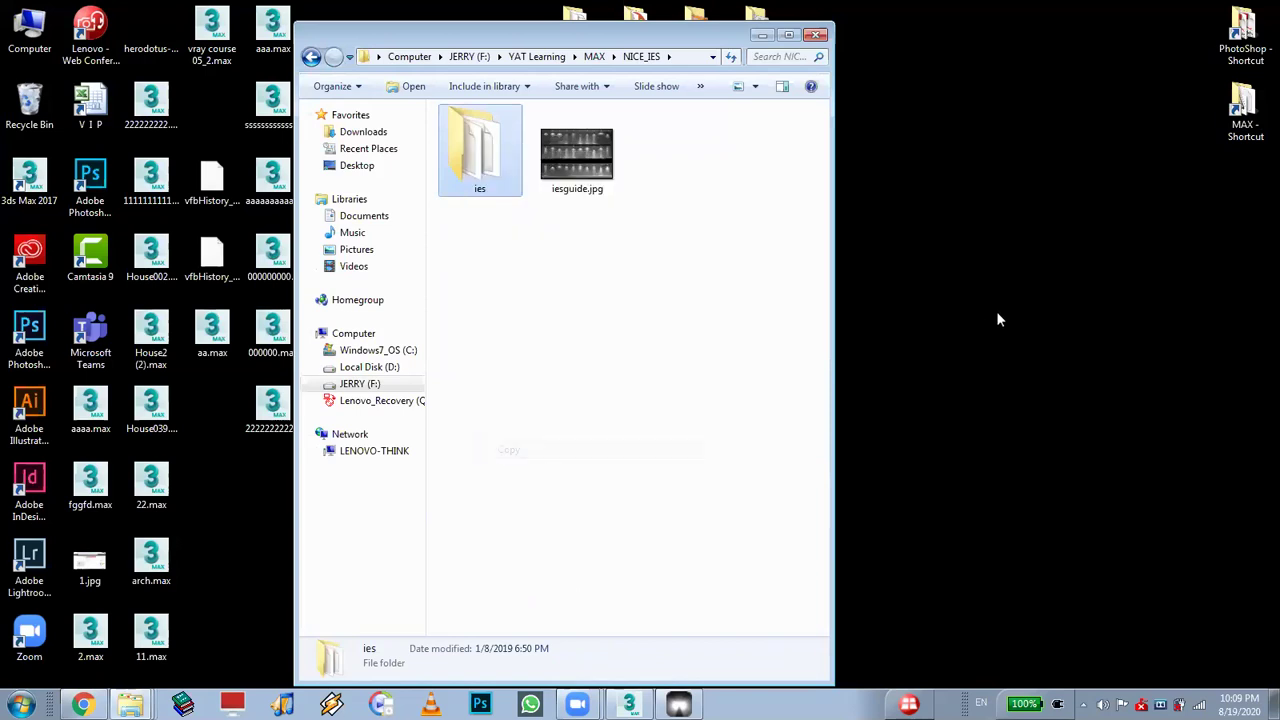
right_click(1005, 306)
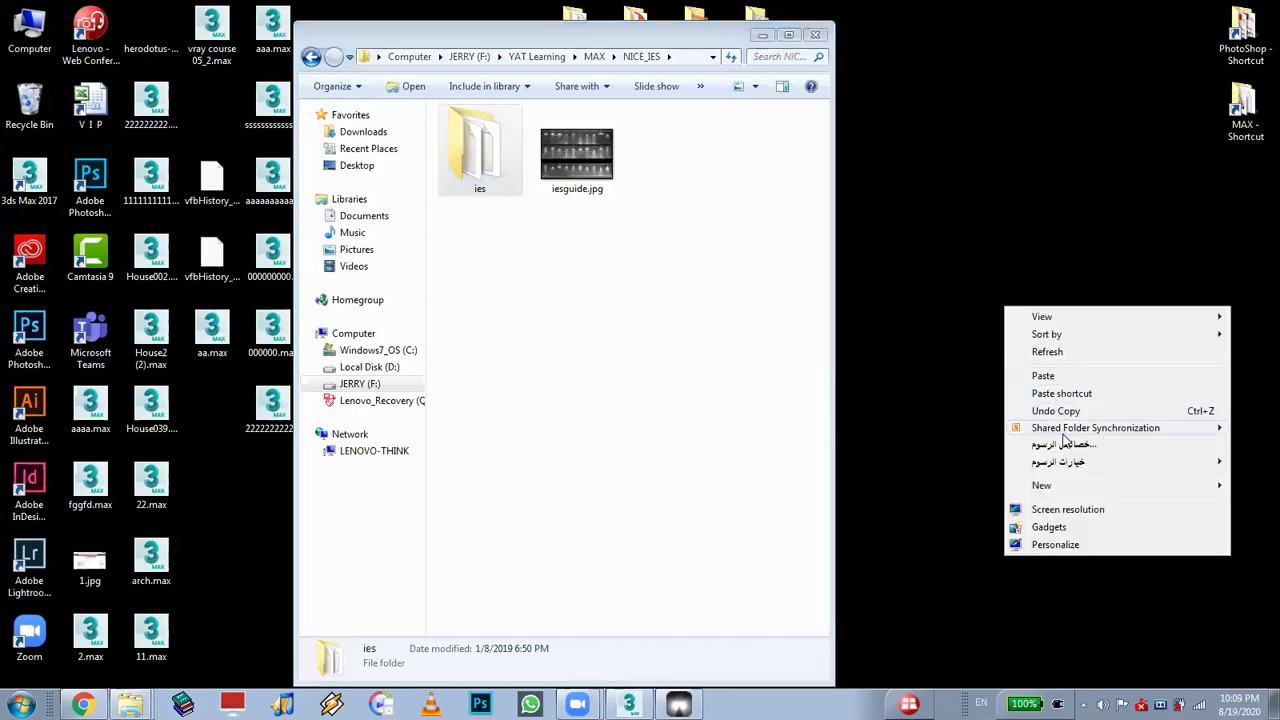
click(1068, 375)
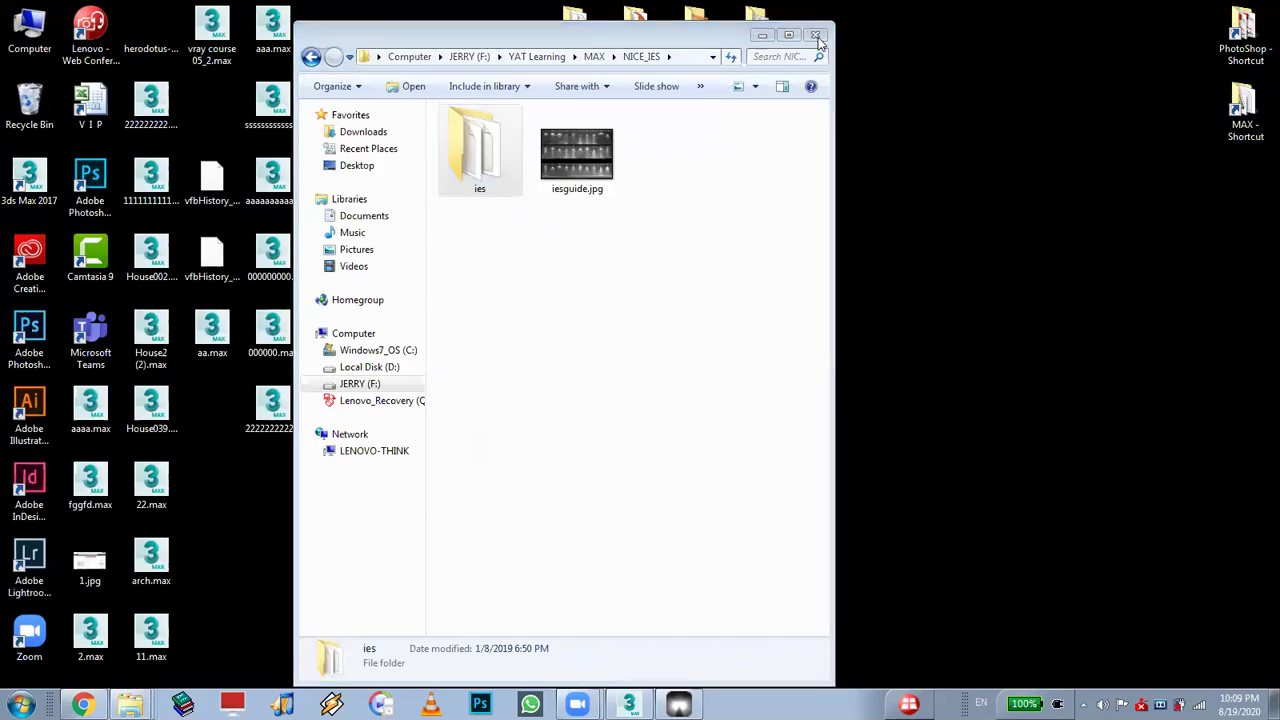
click(815, 36)
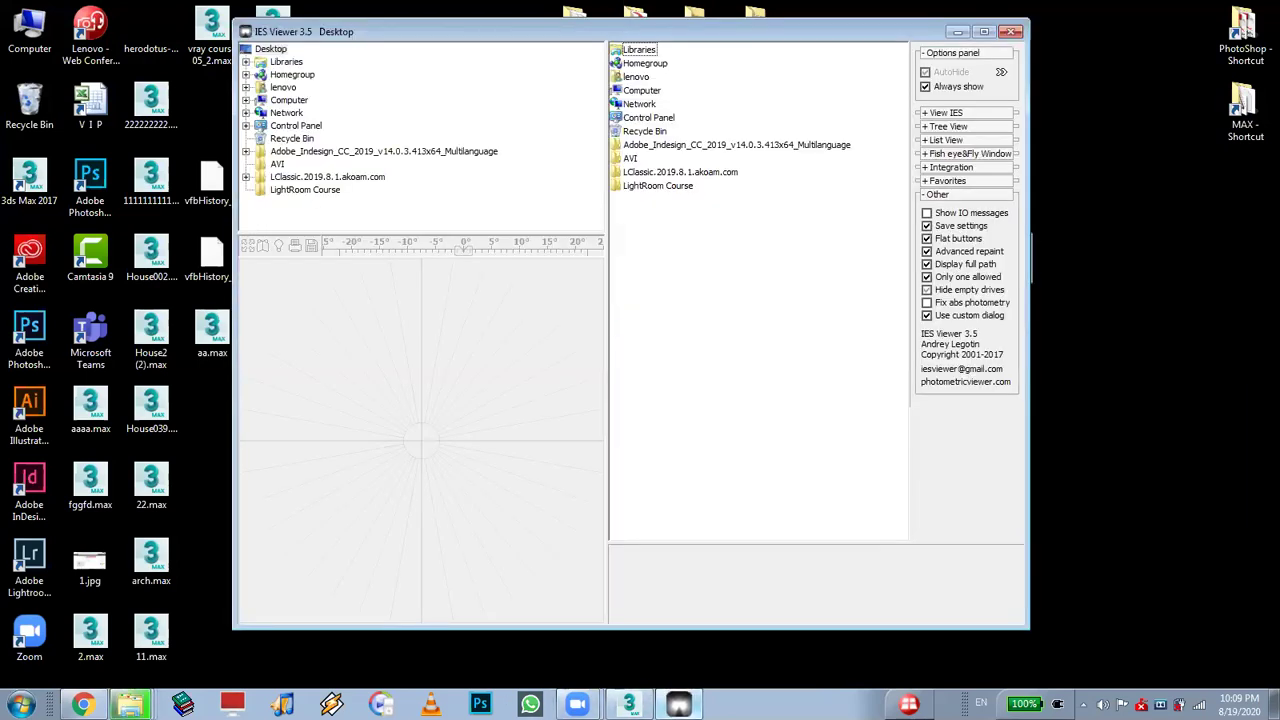
Look for the copied ies folder in the Desktop listing of IES Viewer and close the viewer
key(Tab)
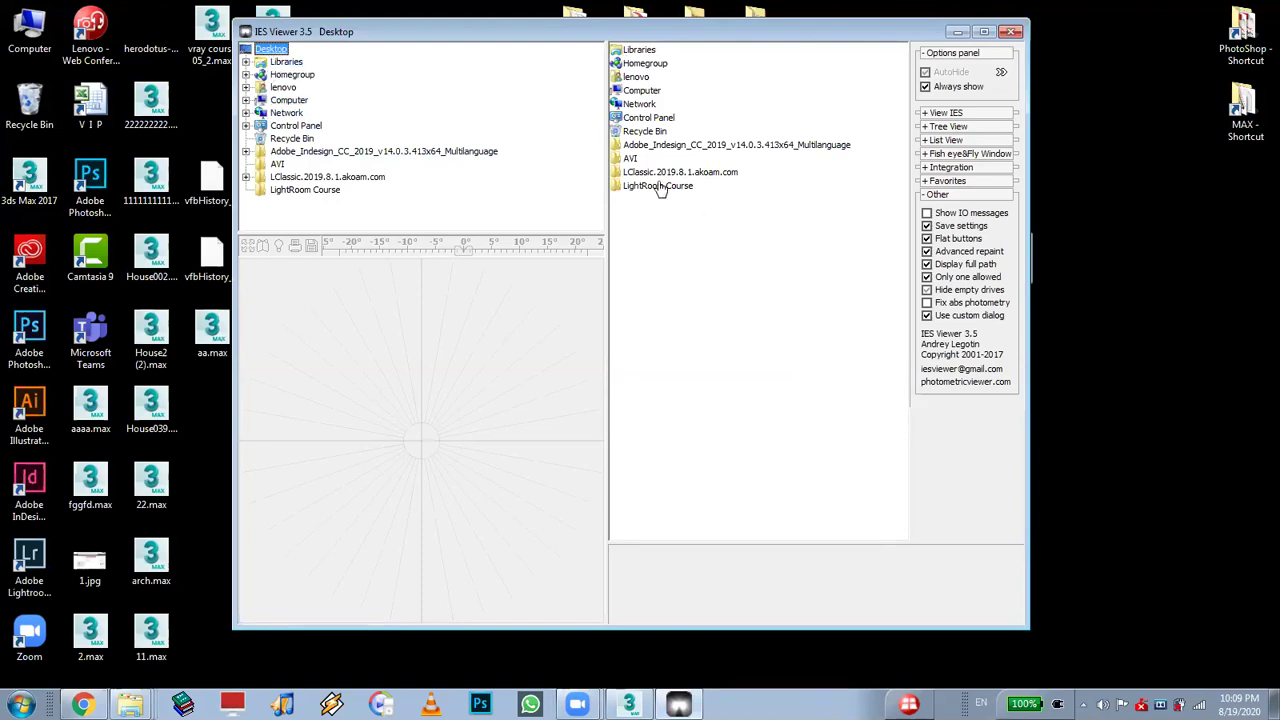
click(645, 144)
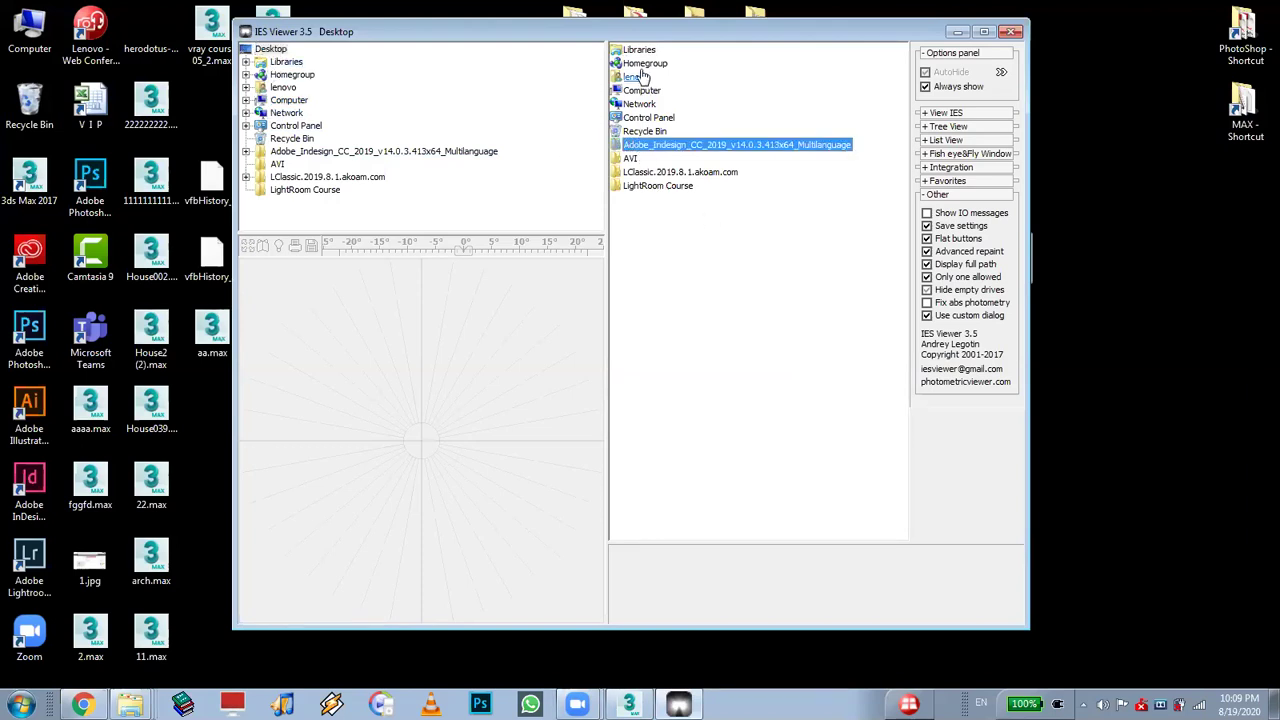
click(274, 50)
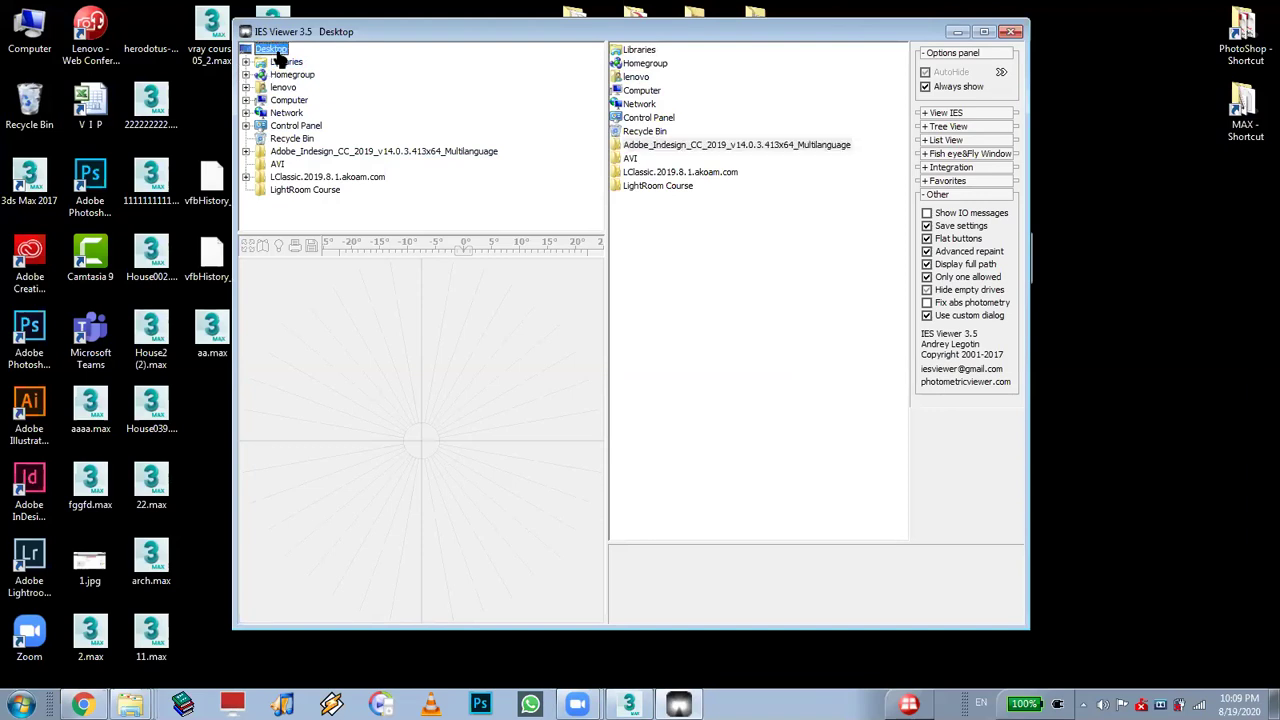
click(677, 266)
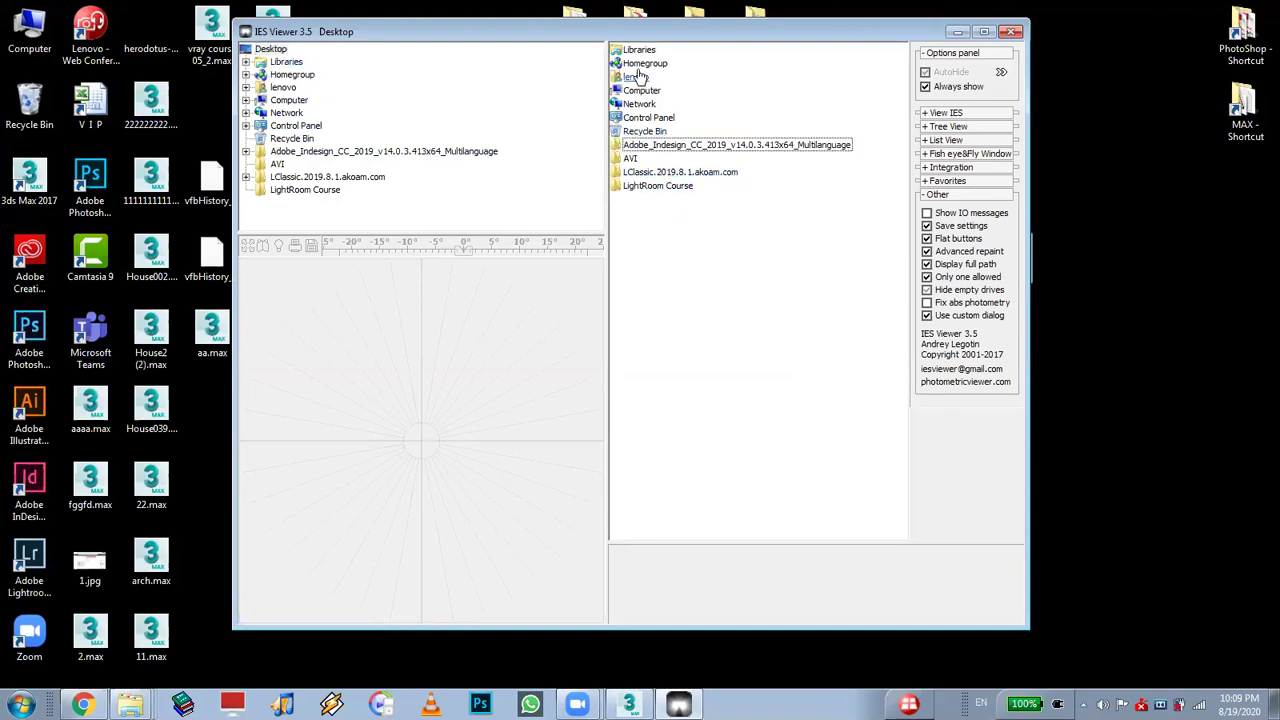
click(1010, 33)
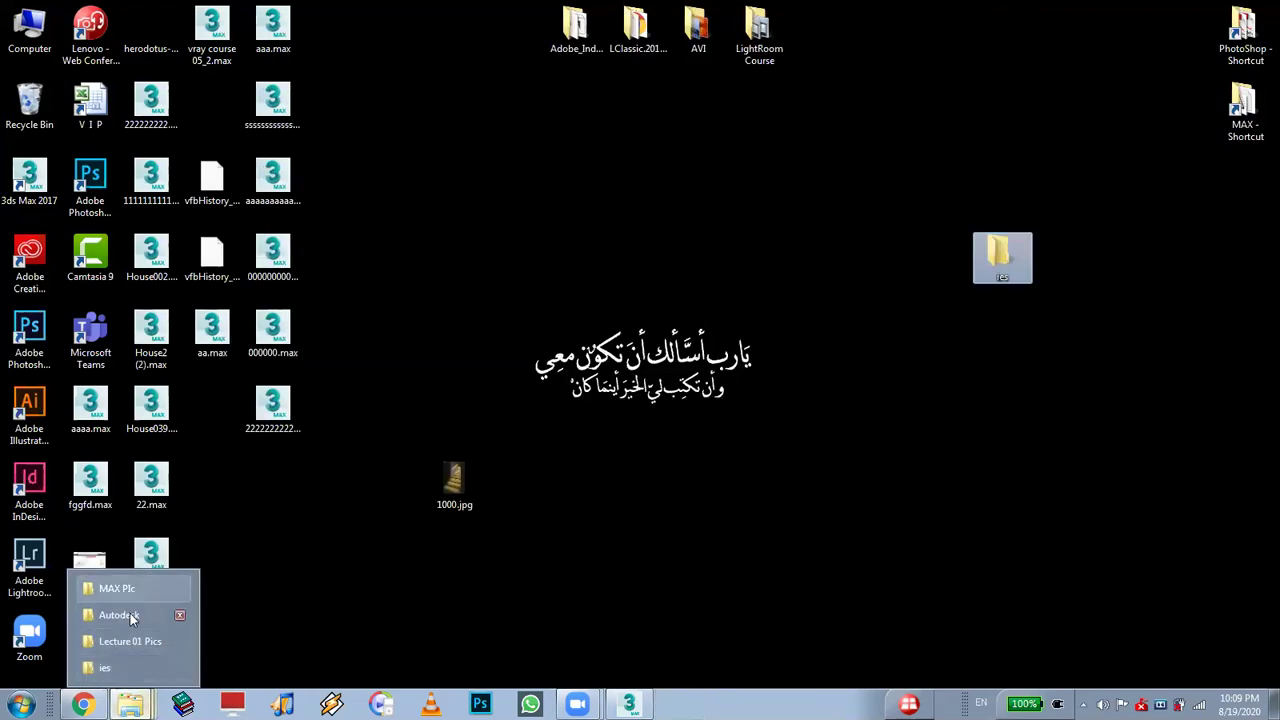
Go from the open NICE_IES ies folder back to MAX and look through the contents of External Files
click(125, 676)
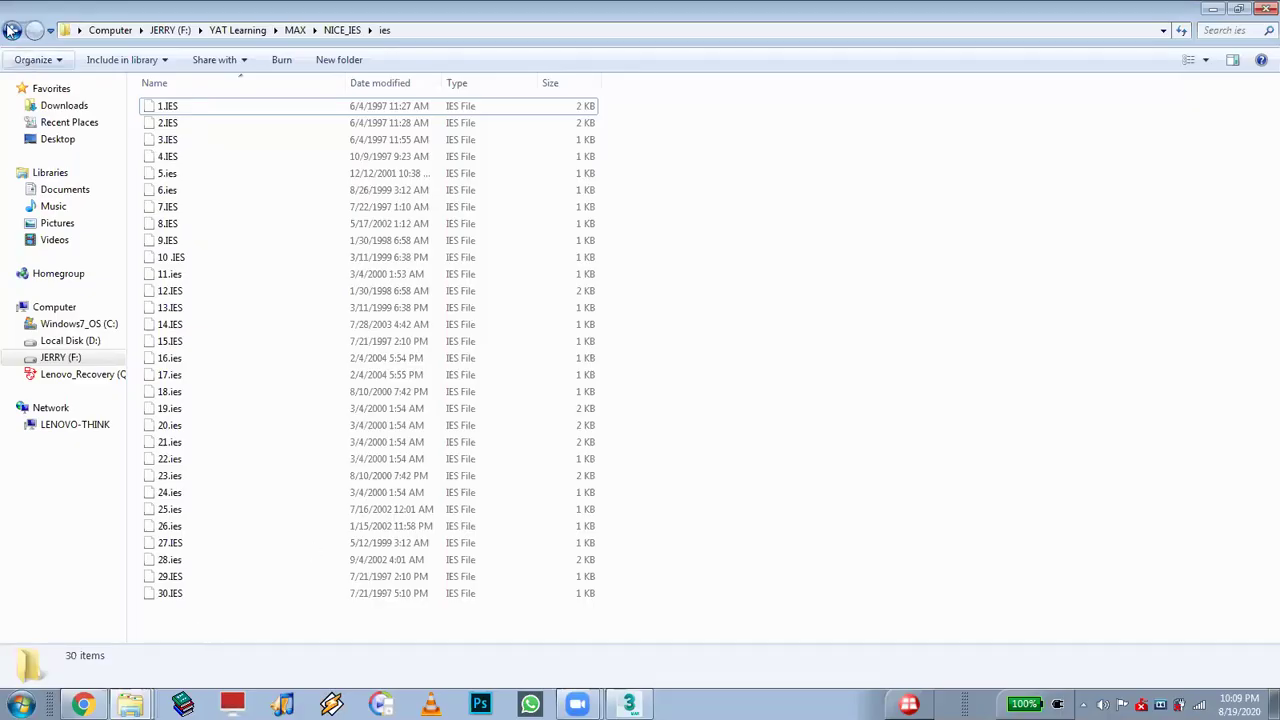
click(11, 30)
click(11, 30)
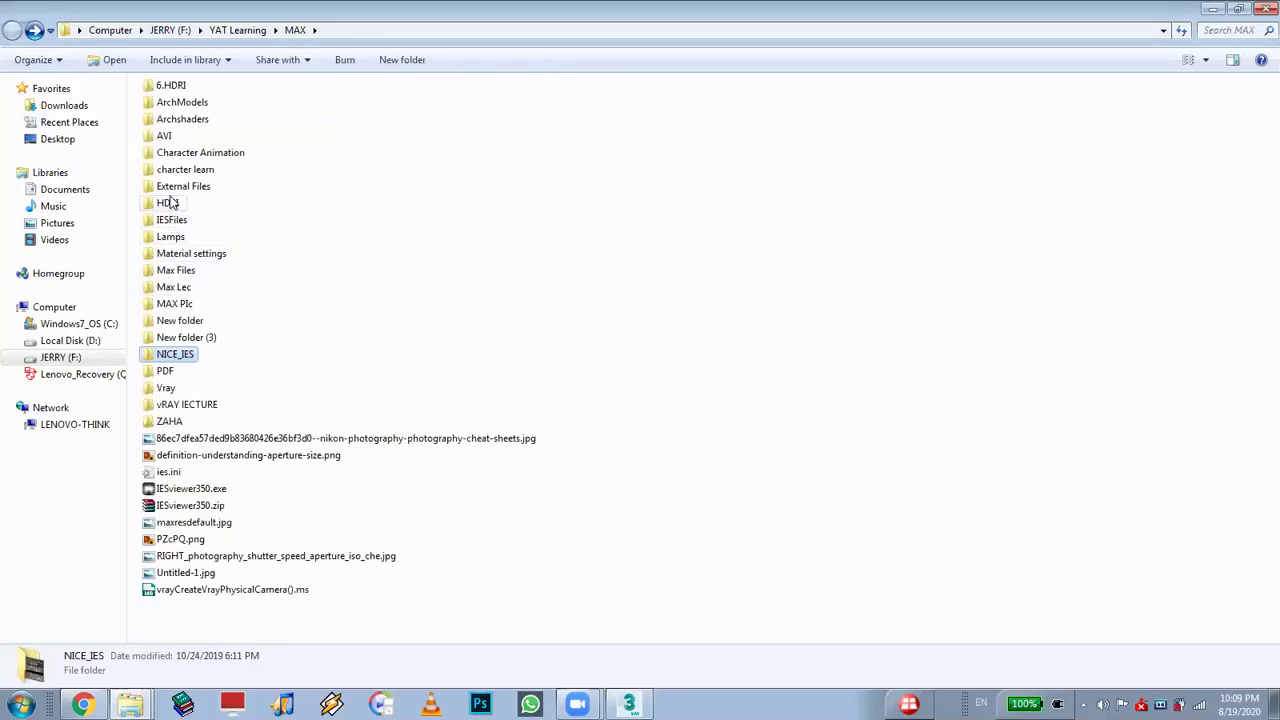
double_click(170, 188)
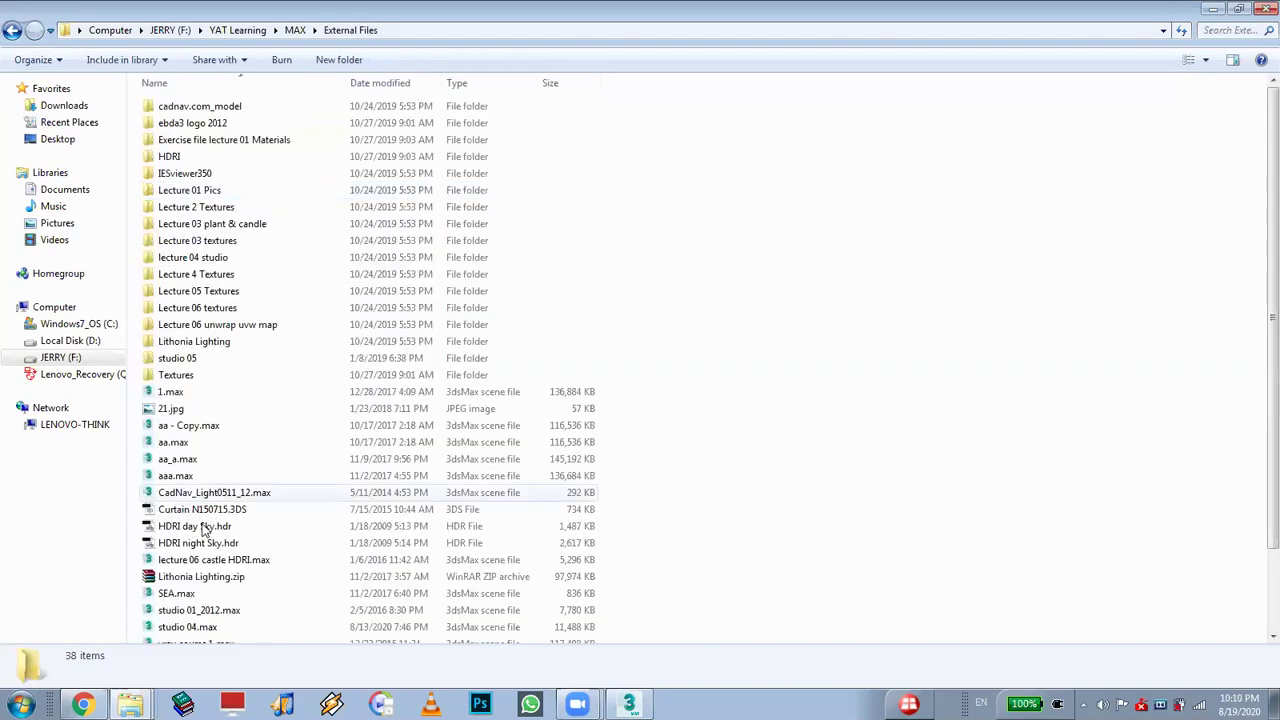
scroll(203, 531, down, 2)
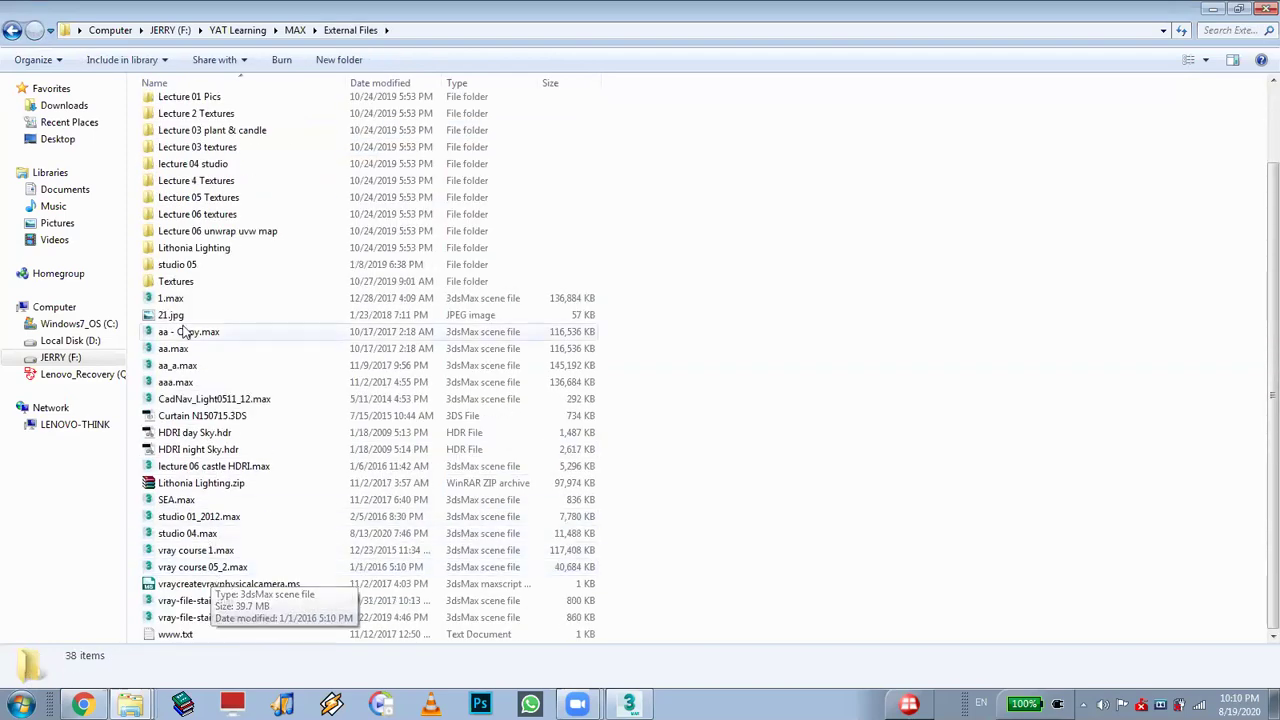
scroll(185, 332, up, 2)
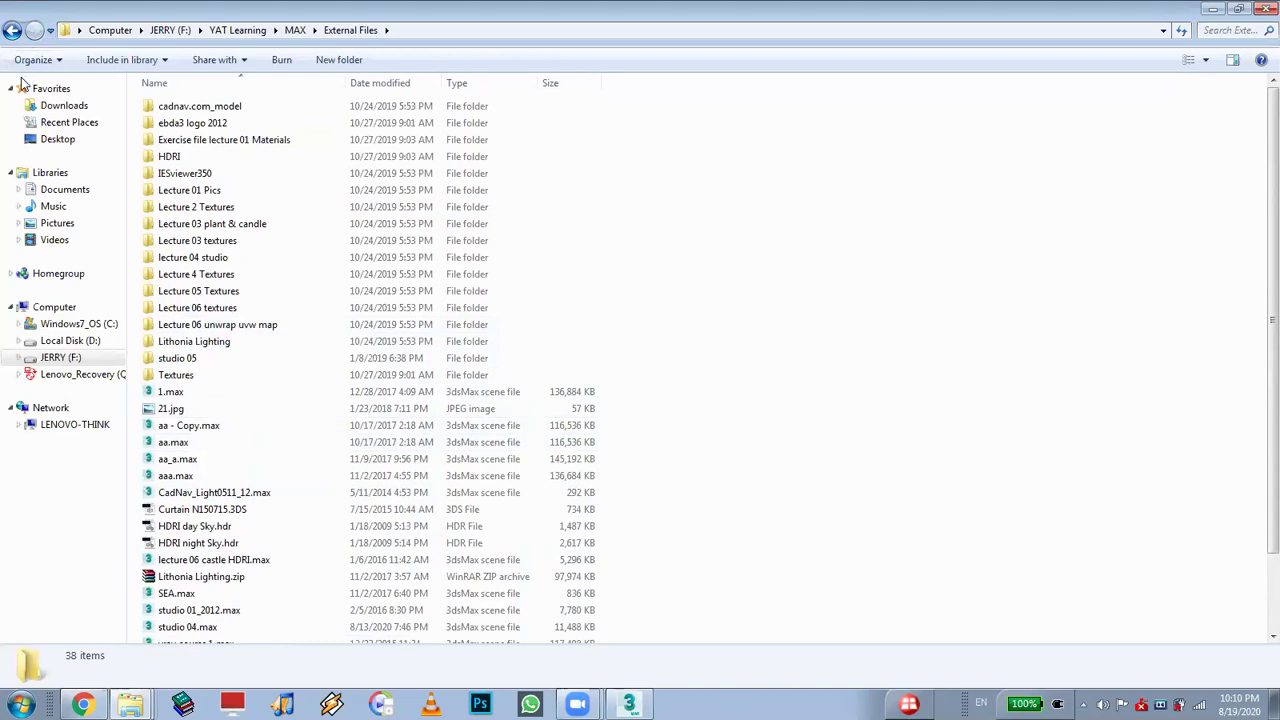
Return to the MAX folder, launch IESviewer350.exe again and check its Desktop listing
click(10, 34)
double_click(204, 490)
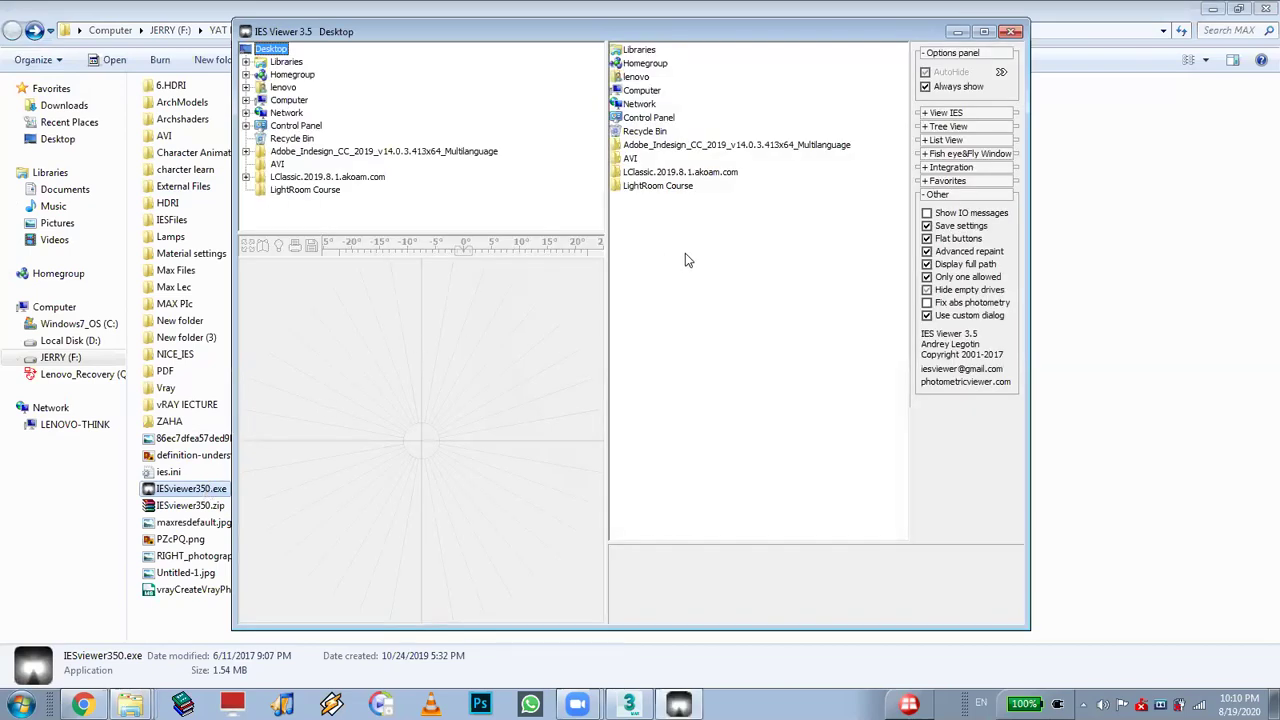
click(640, 146)
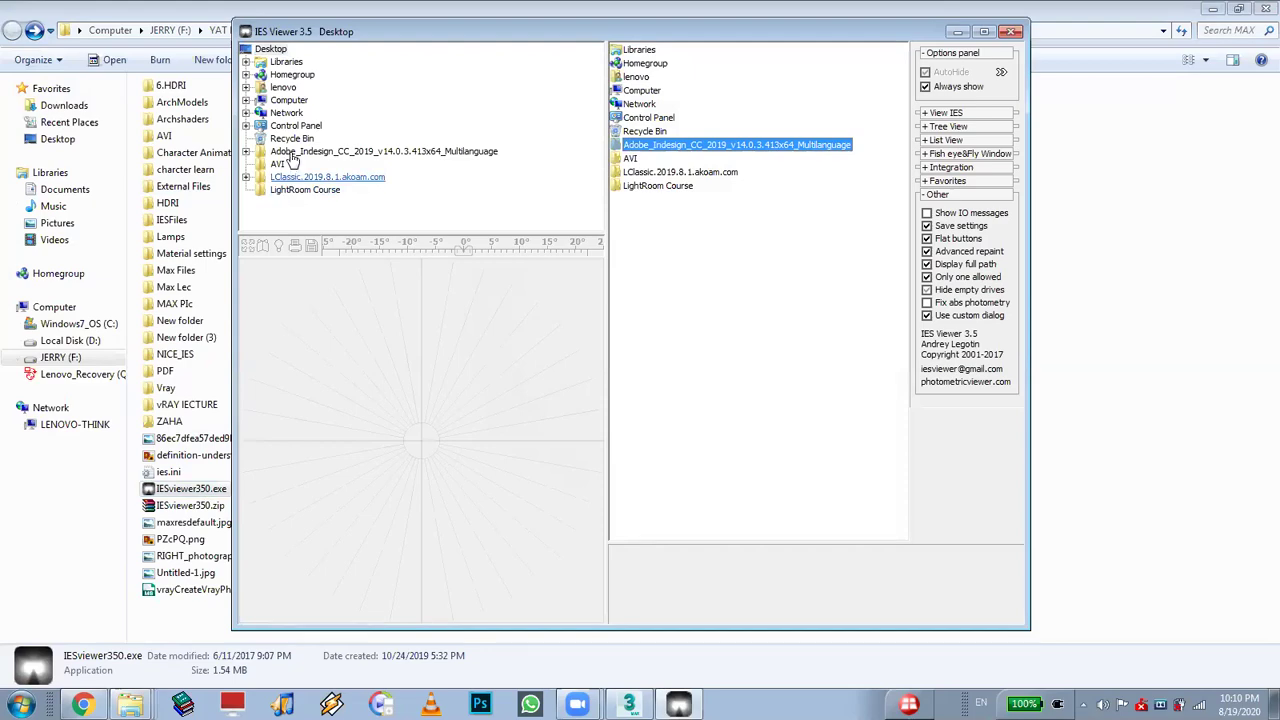
Open the ies folder on the desktop to check its IES files, select them all and close the window
click(1274, 704)
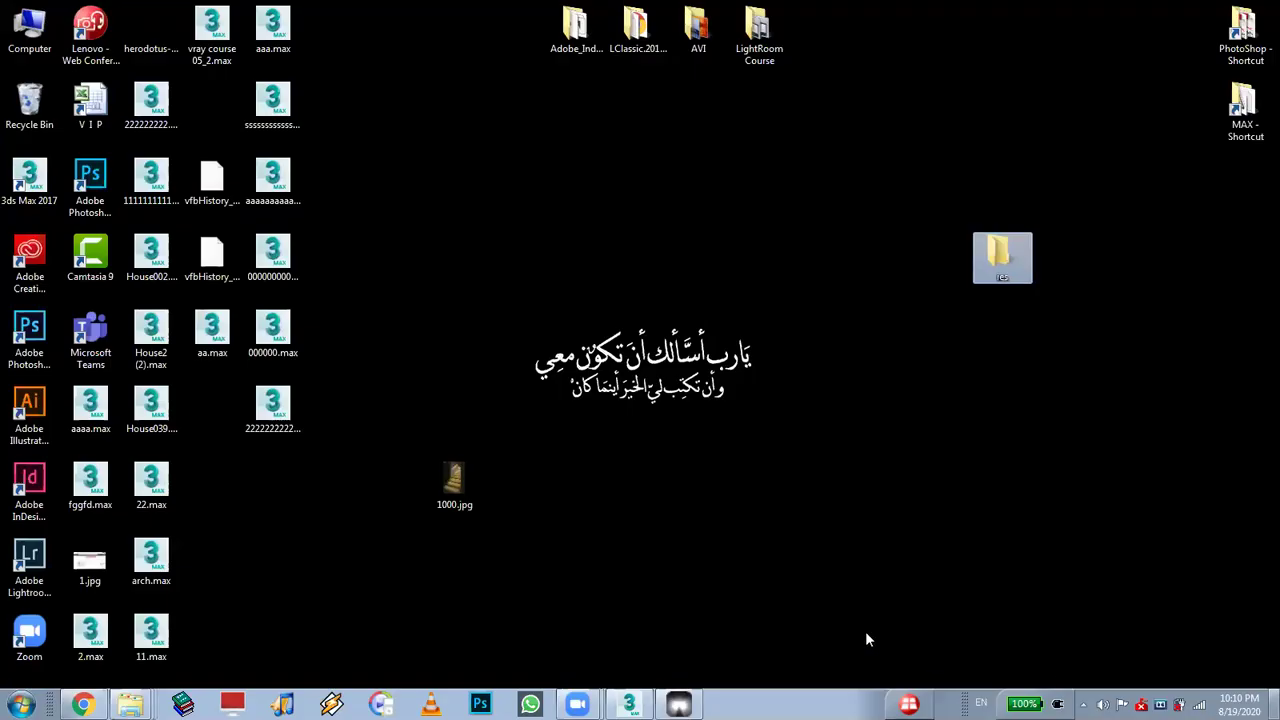
double_click(1003, 260)
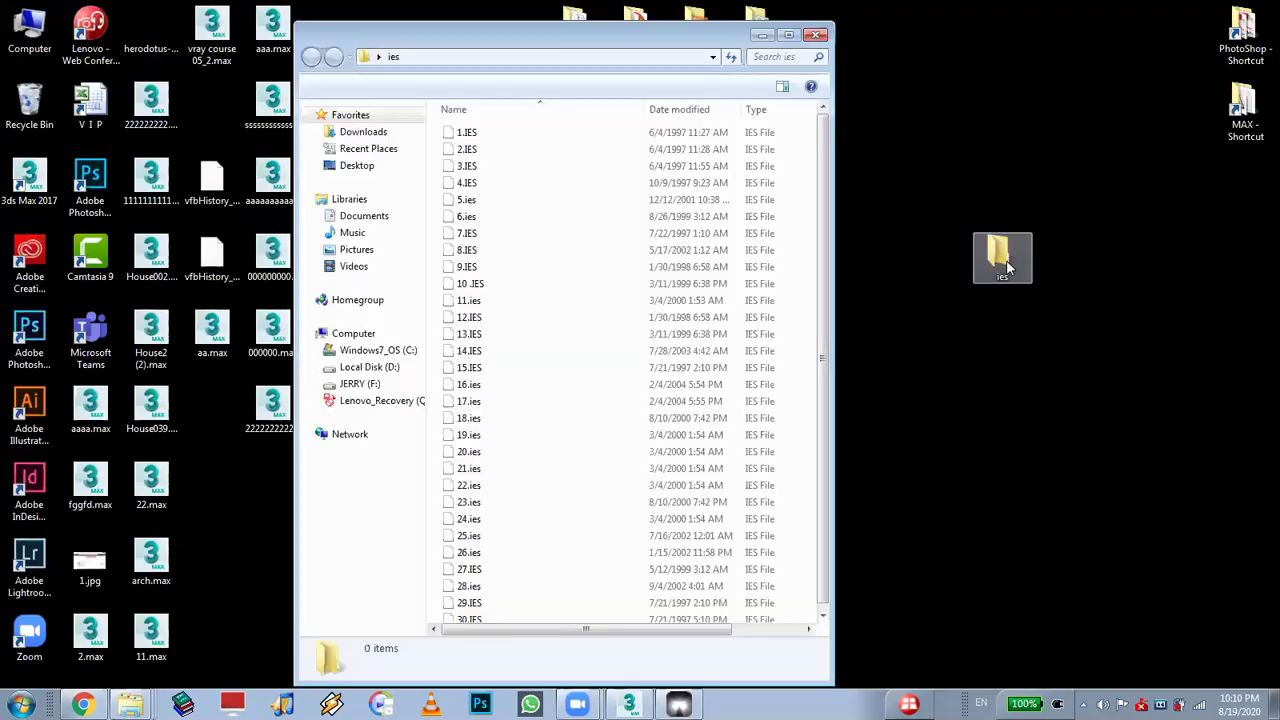
key(ctrl+a)
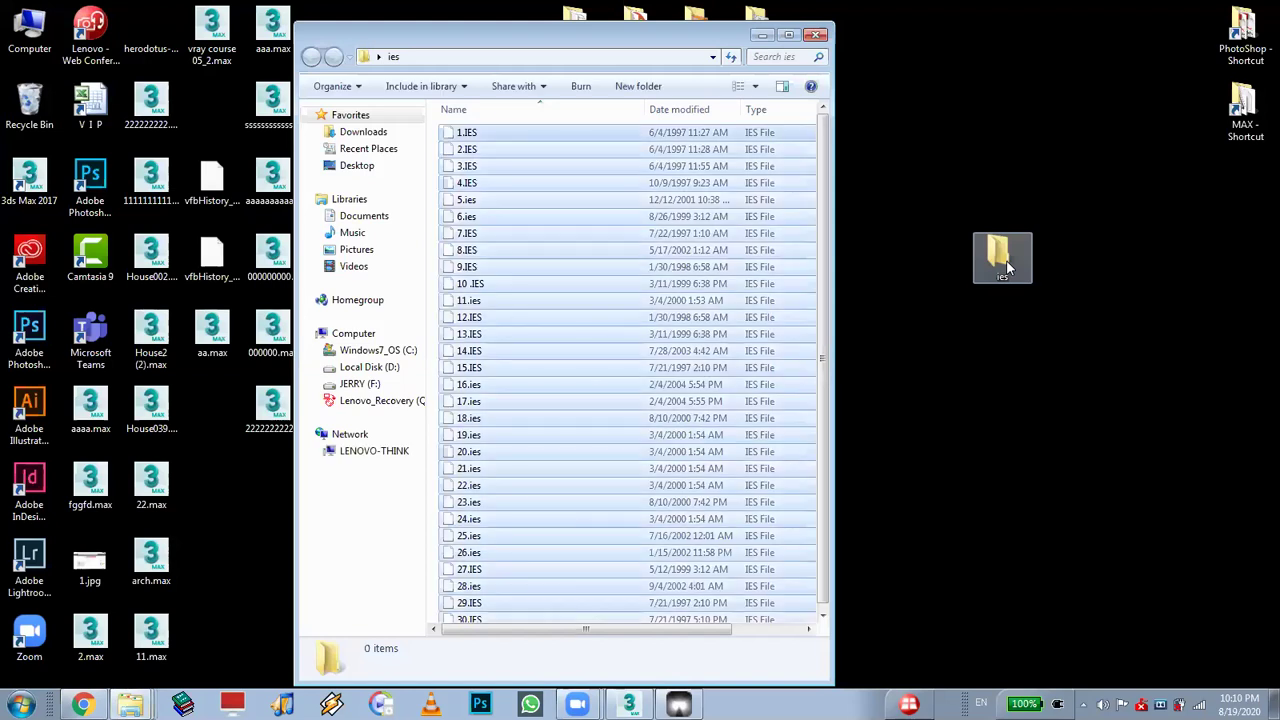
click(816, 35)
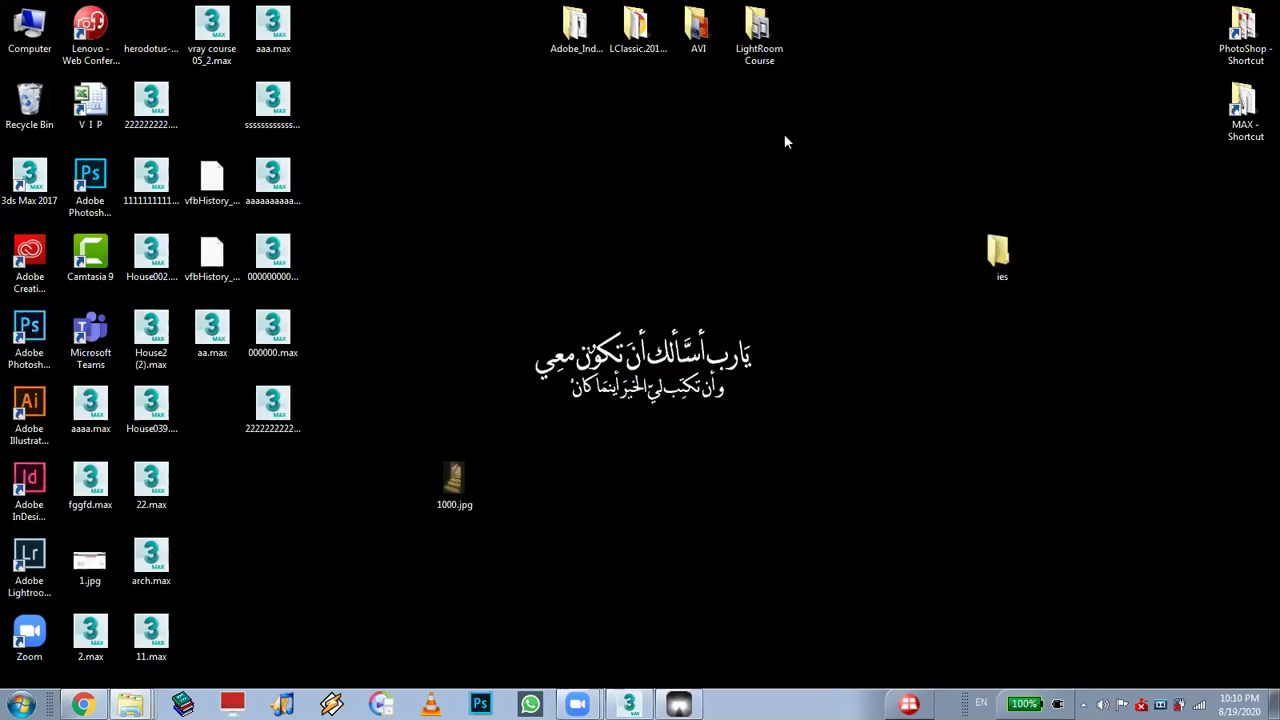
Create a desktop folder named with a person's first name, open it and paste the copied IES files into it
right_click(815, 221)
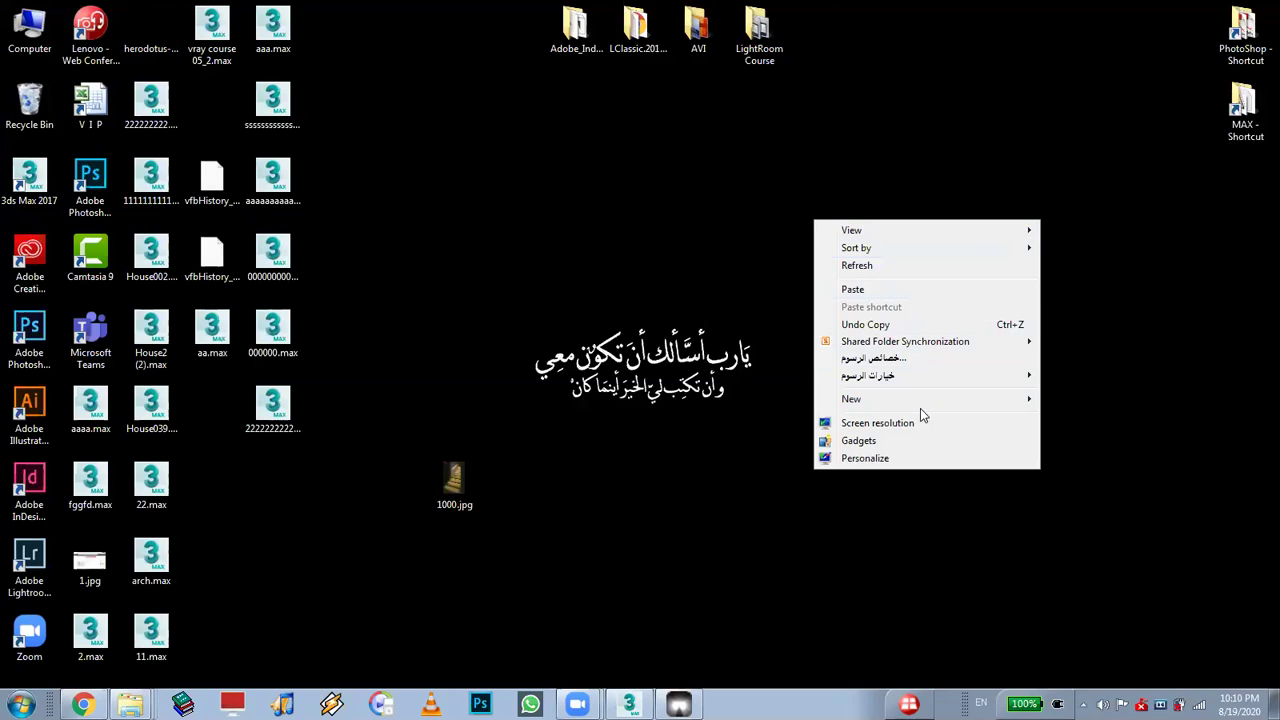
click(1064, 400)
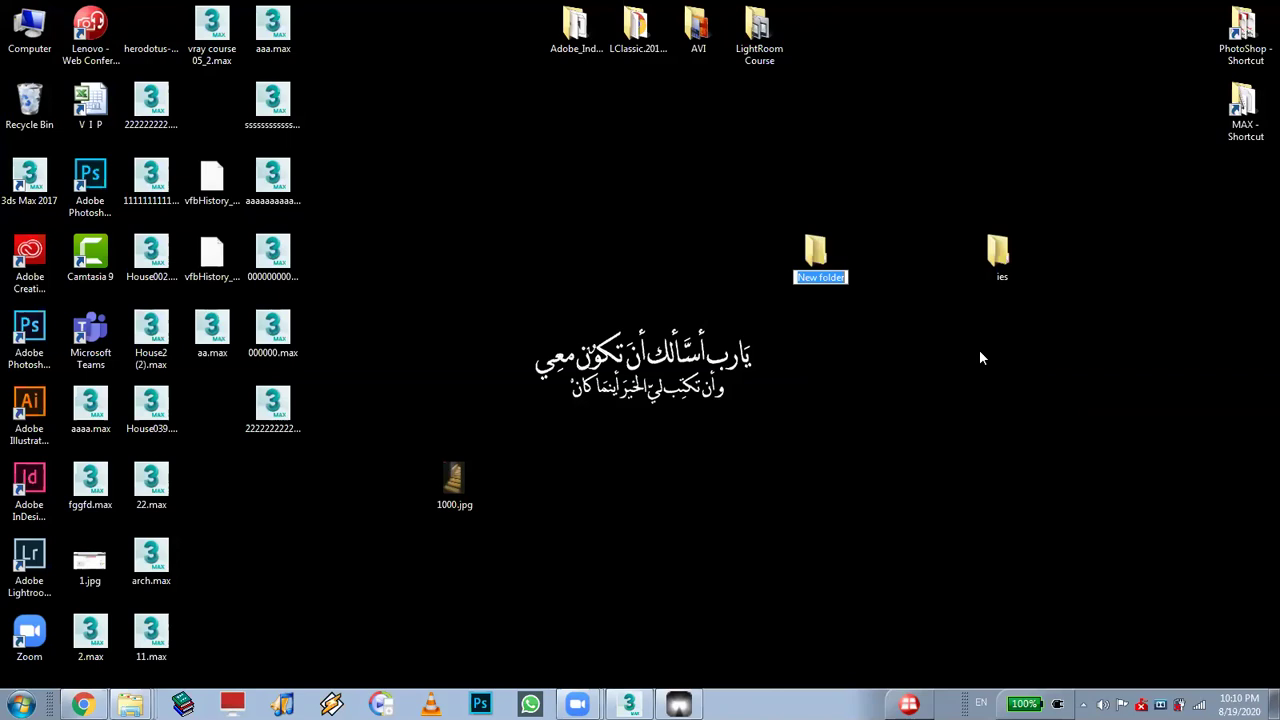
text(sara)
key(Return)
key(Return)
key(ctrl+v)
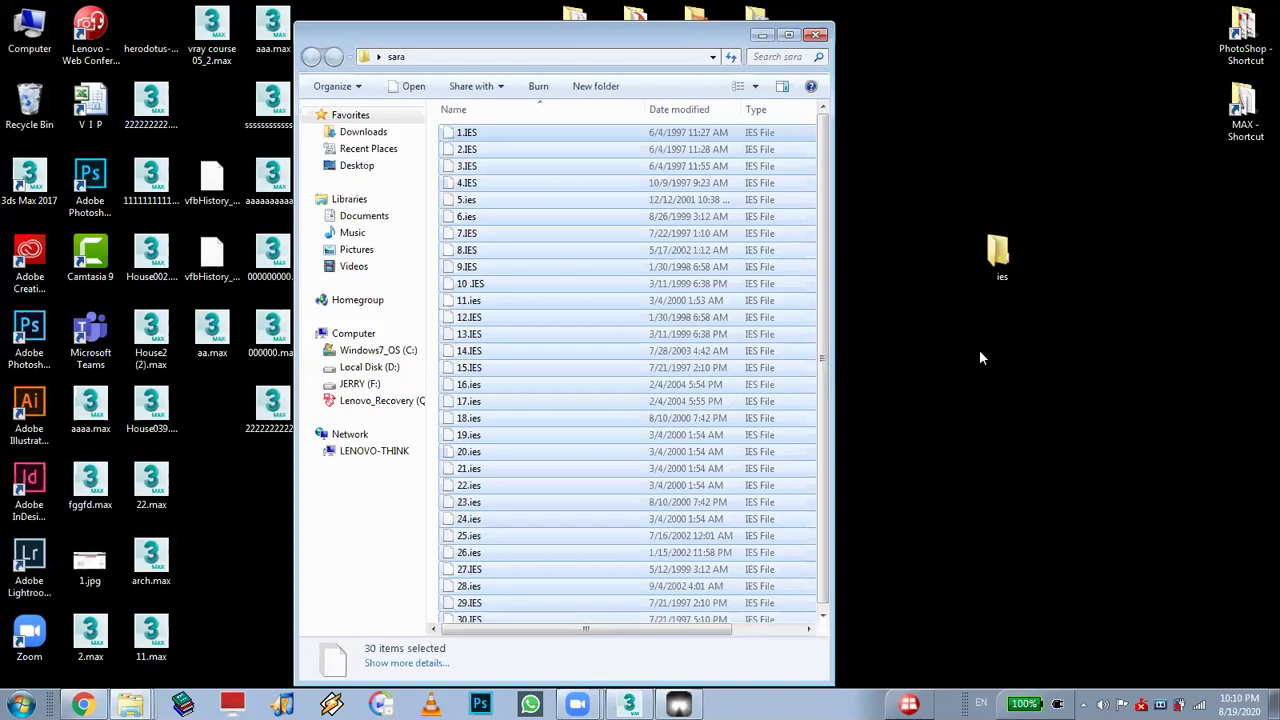
Close IES Viewer, relaunch IESviewer350.exe from the MAX folder and list the newly created desktop folder in it
key(alt+Tab)
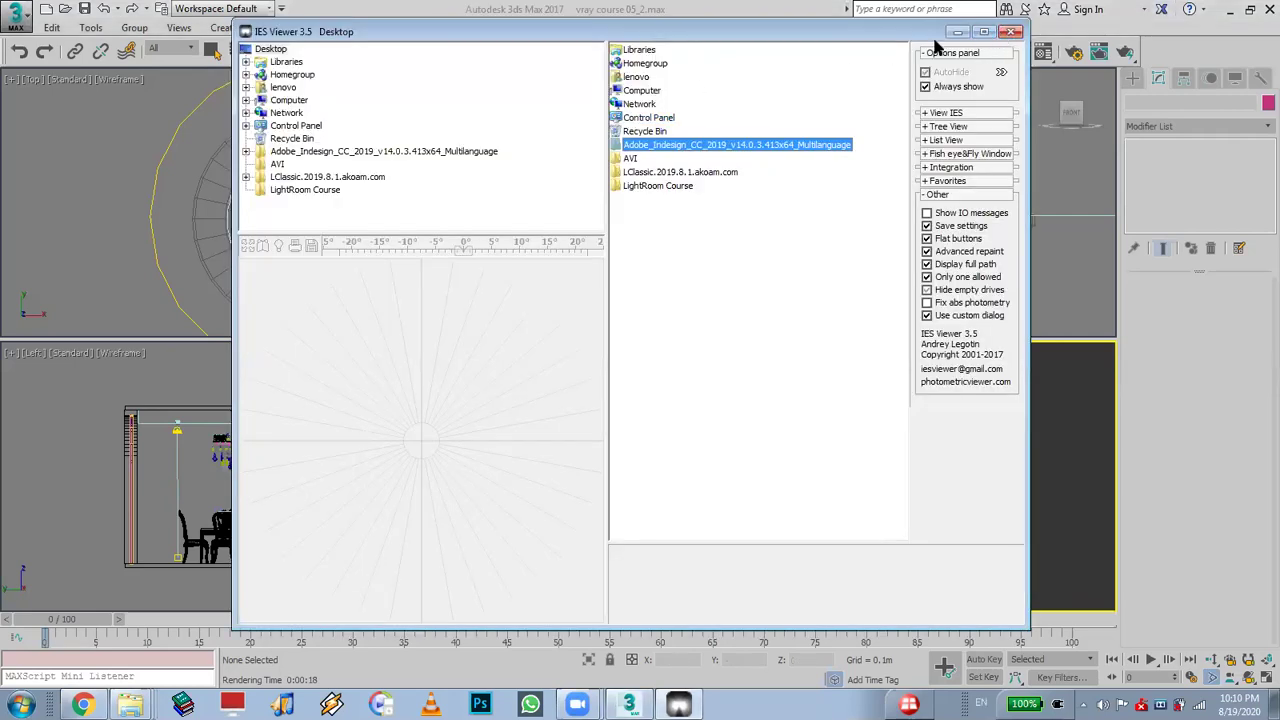
click(1012, 31)
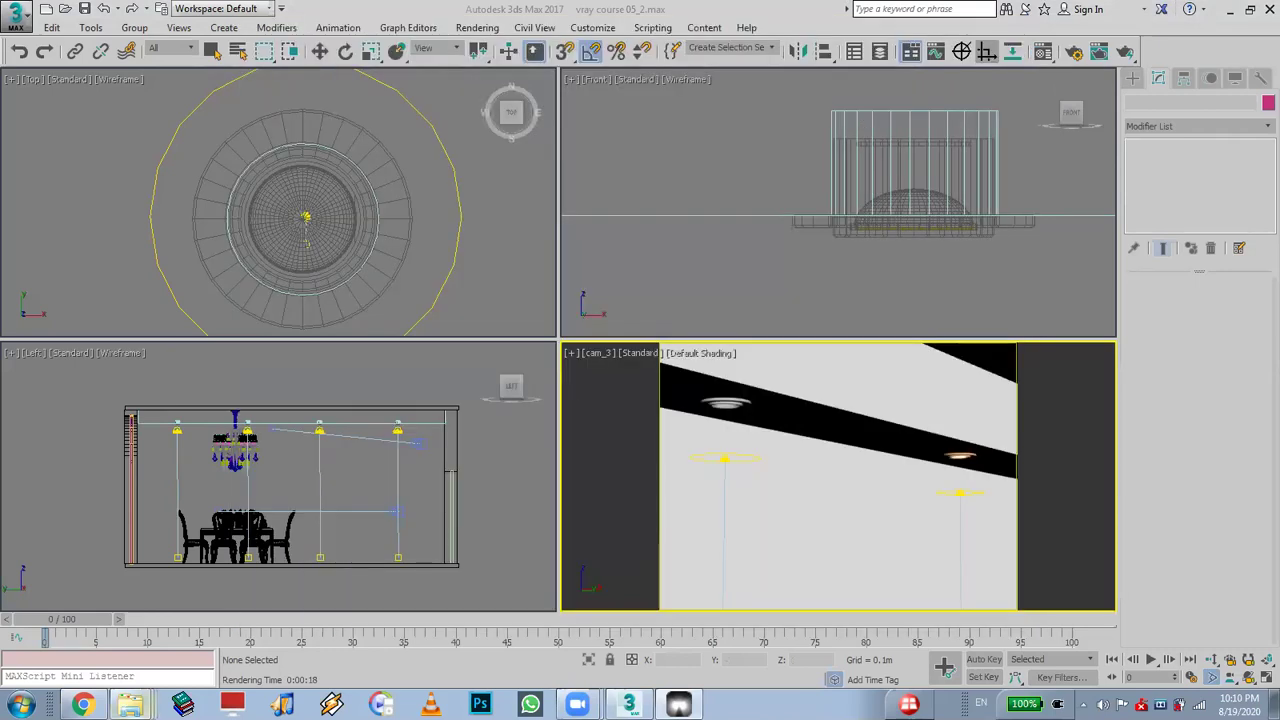
right_click(130, 704)
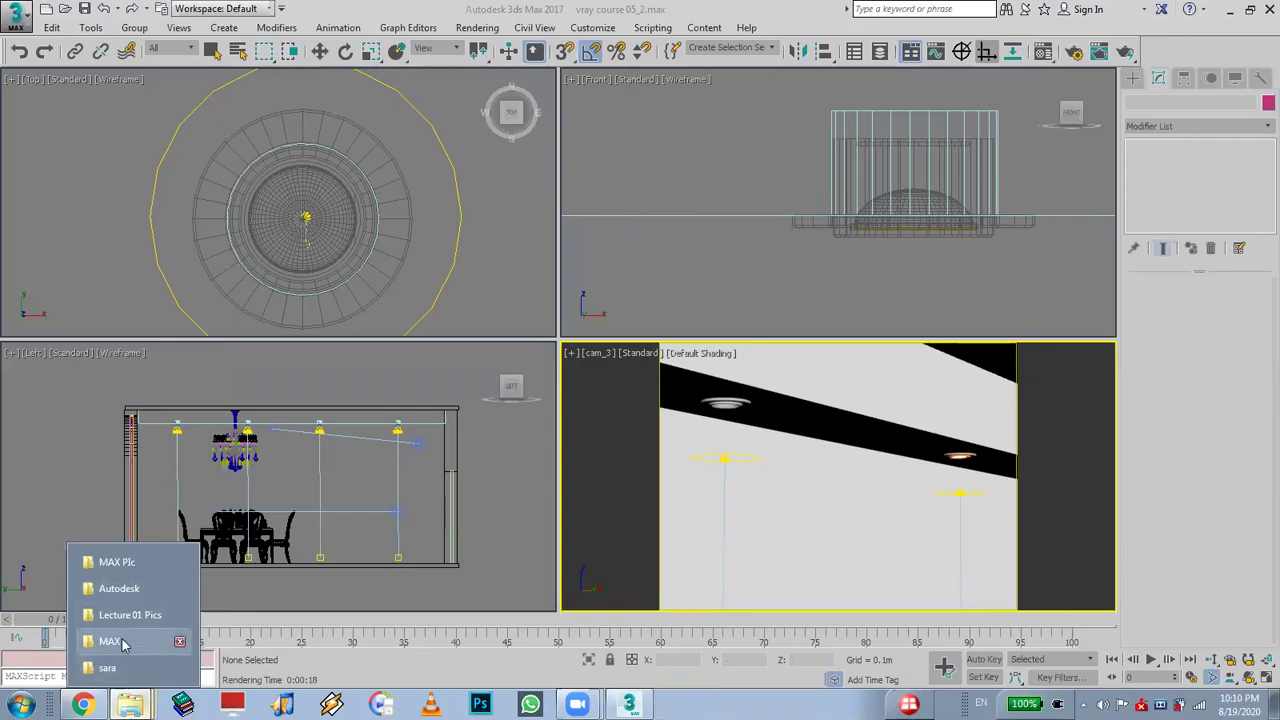
click(118, 642)
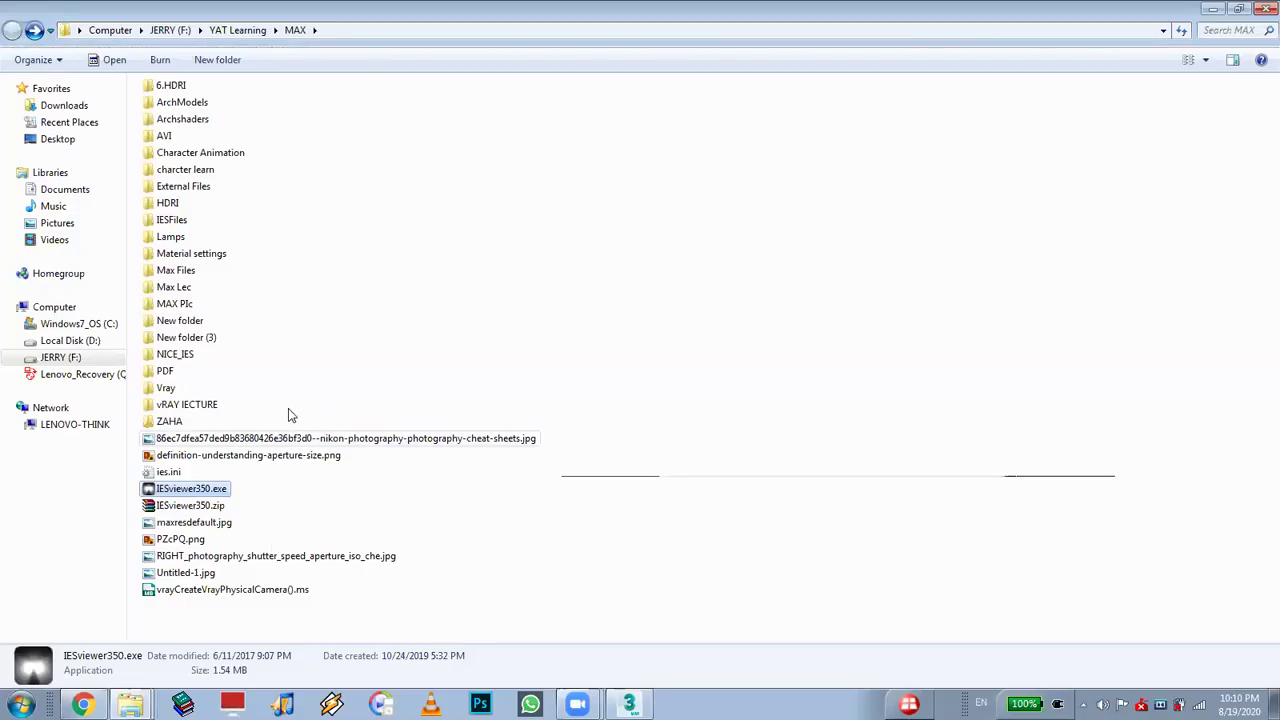
double_click(170, 489)
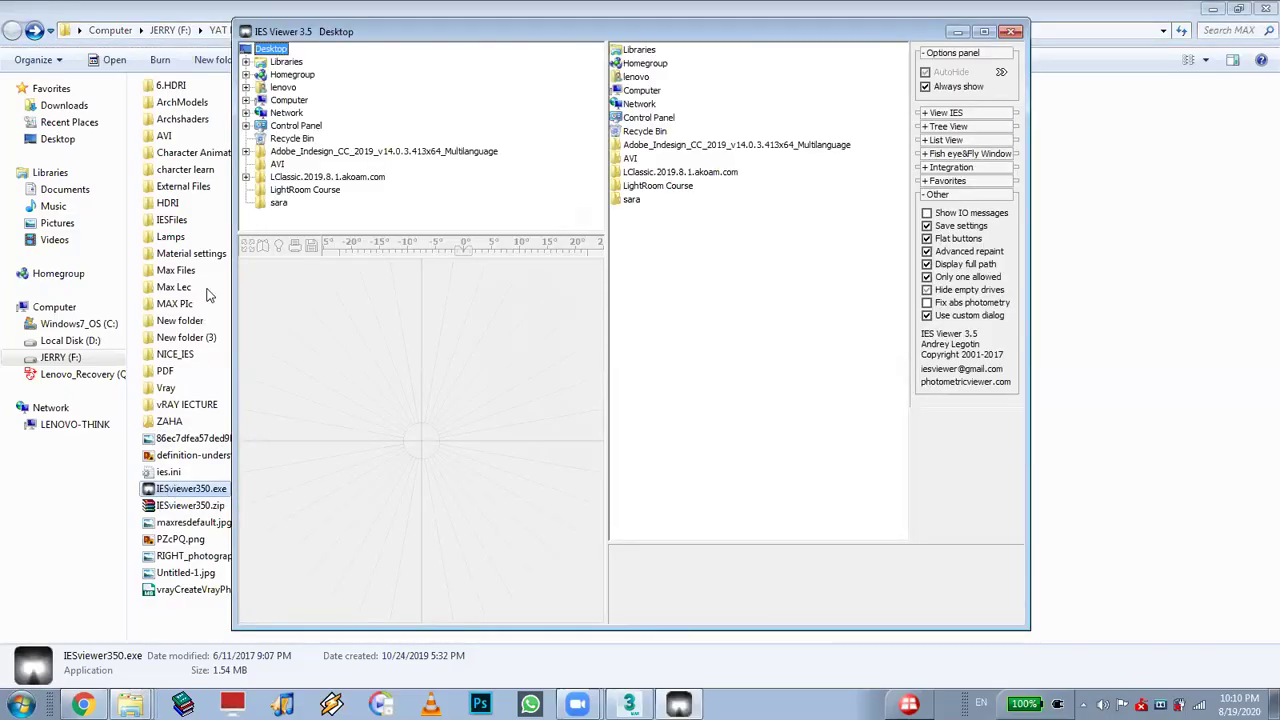
click(272, 204)
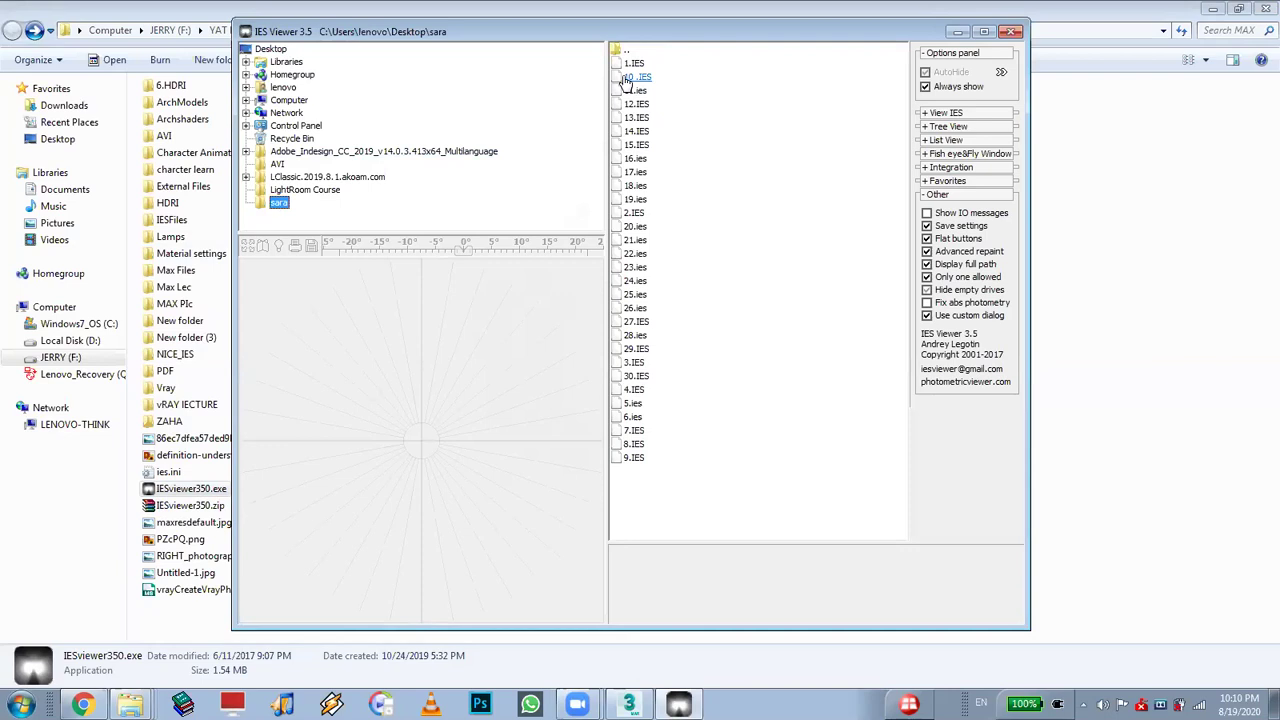
View the 1.IES light profile, open its render preview and place the preview window clear of the file list
click(635, 65)
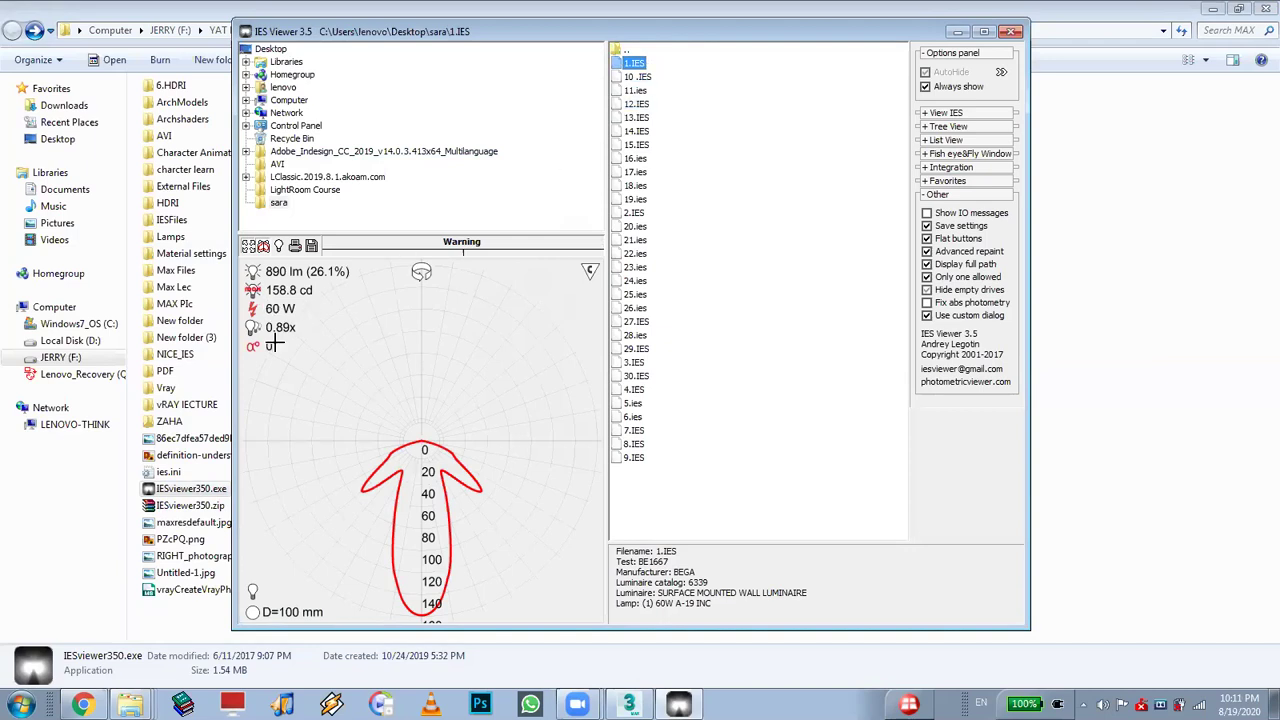
mouse_move(286, 310)
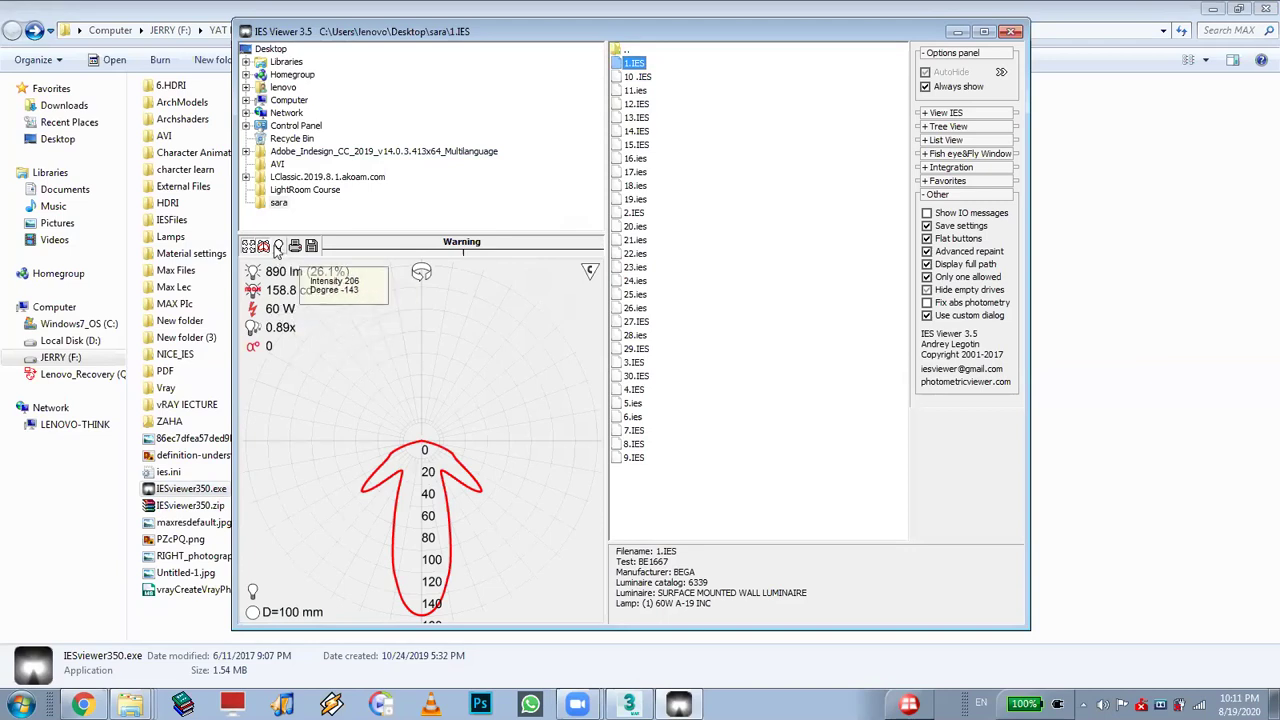
click(278, 248)
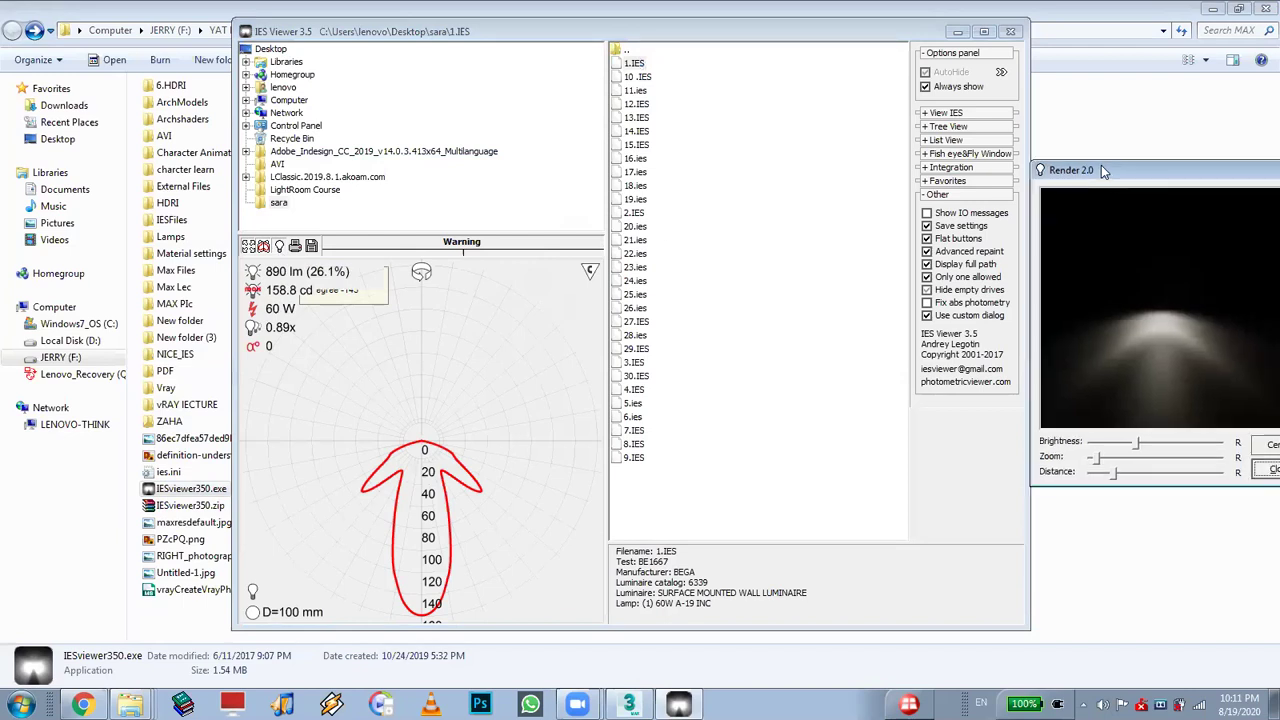
drag(1101, 168, 78, 278)
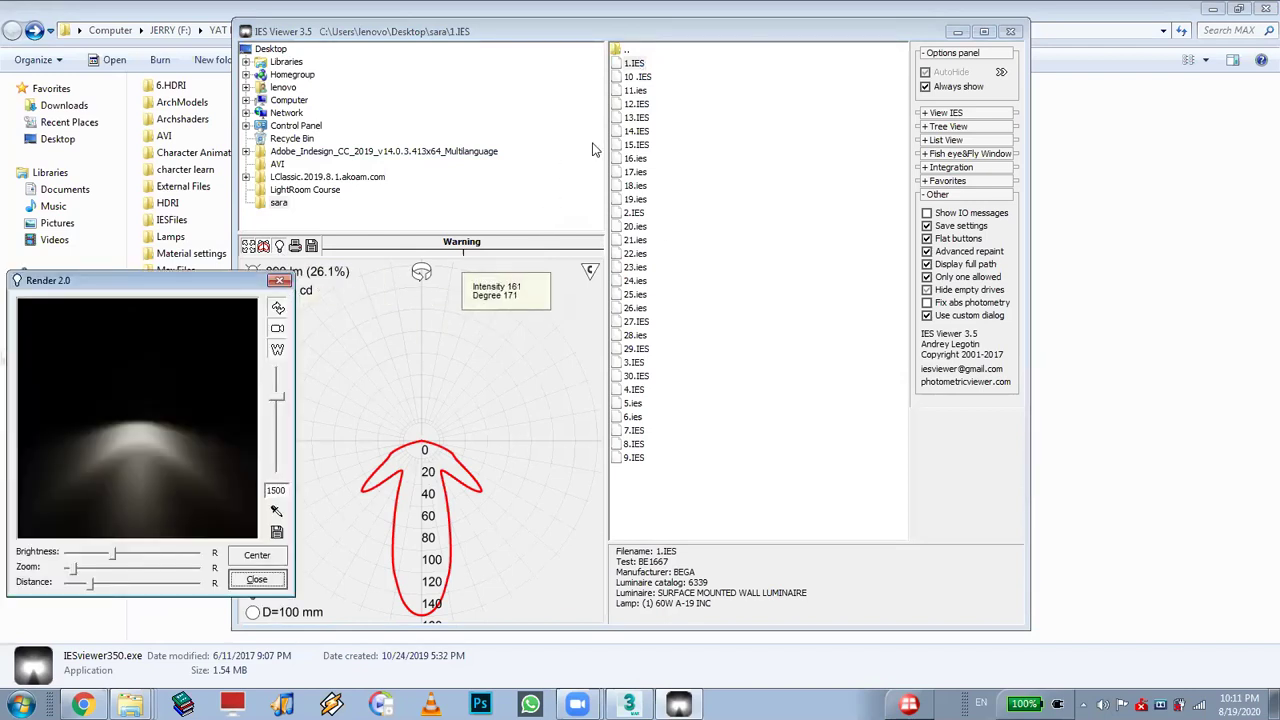
Preview 13.IES, 14.IES, 17.ies and 19.ies, set the render preview value to 1600 and raise its brightness
click(624, 118)
click(627, 132)
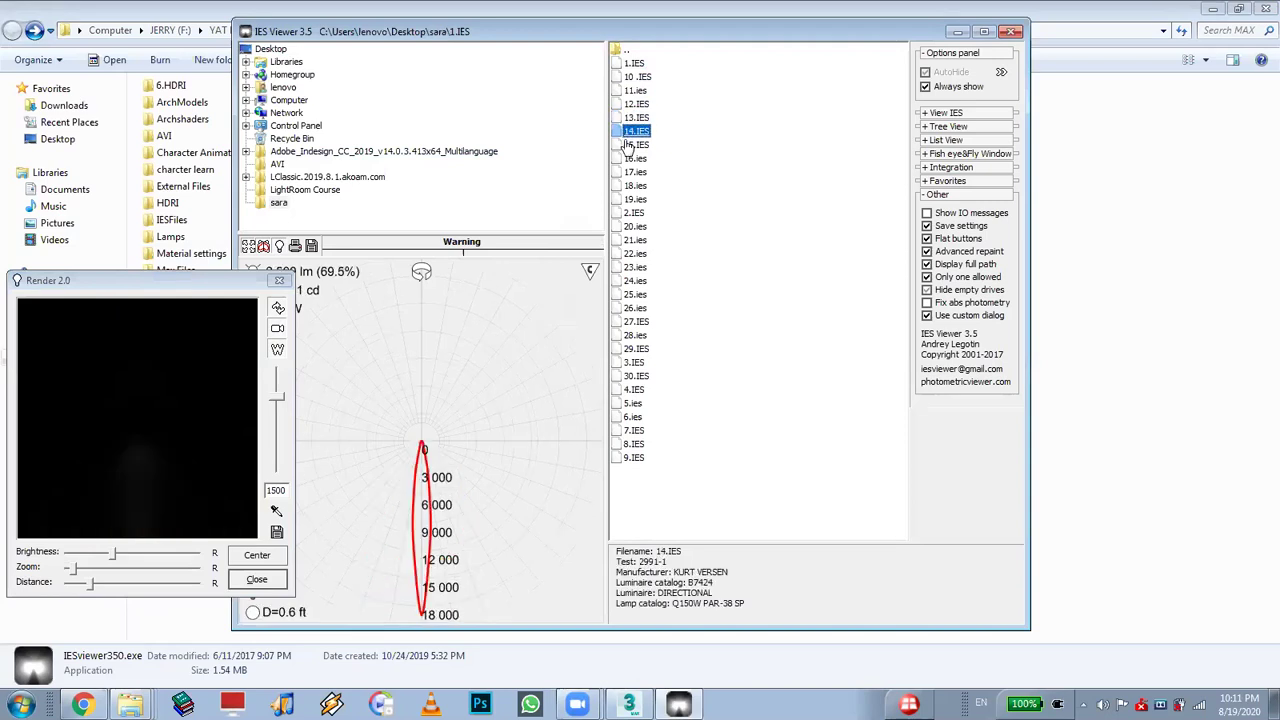
click(625, 172)
click(627, 199)
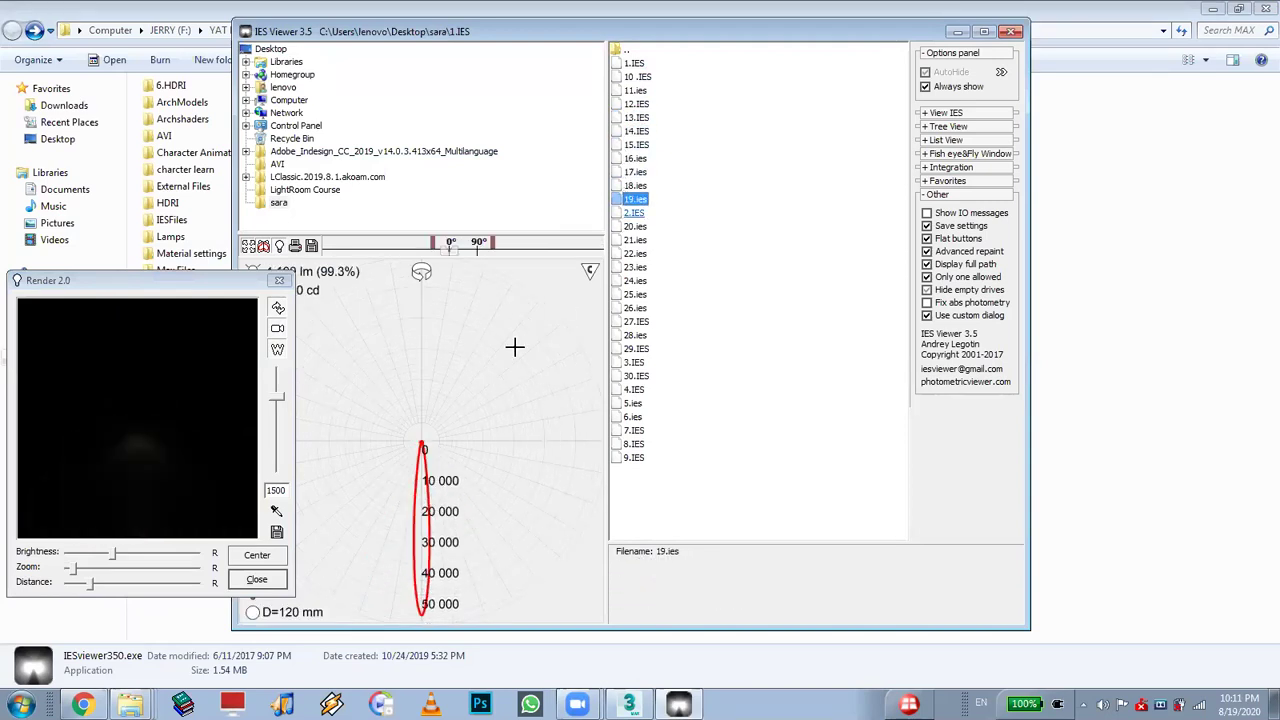
mouse_move(280, 400)
mouse_down()
mouse_move(270, 445)
mouse_move(278, 392)
mouse_up()
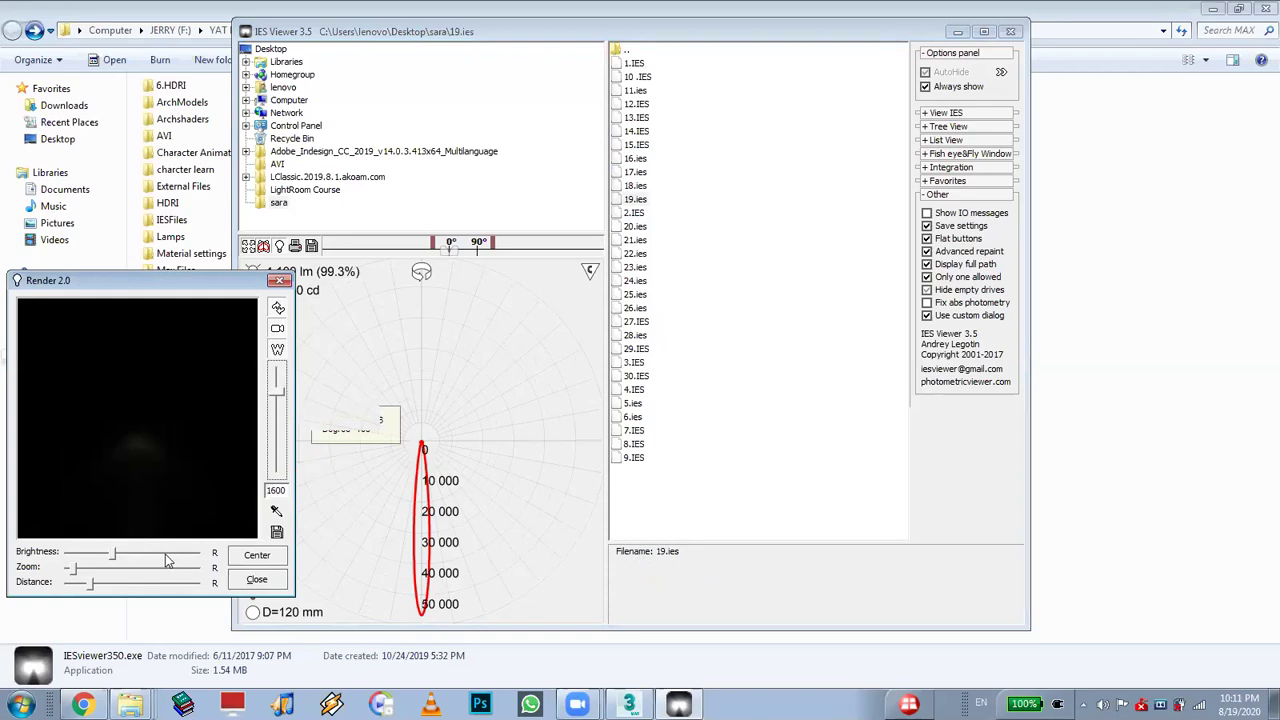
click(165, 554)
Compare the render previews of further IES profiles, including 27.IES, 6.ies, 9.IES, 20.ies and 14.IES, and close IES Viewer
click(632, 362)
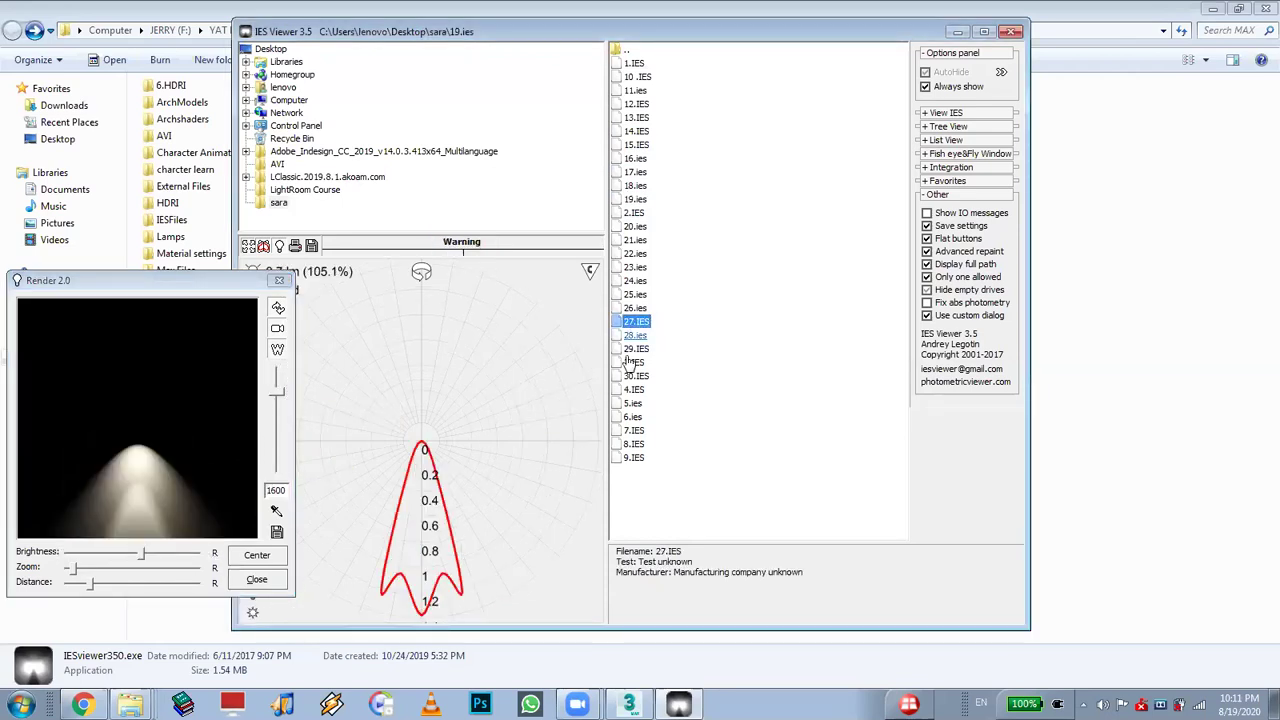
click(631, 391)
click(632, 417)
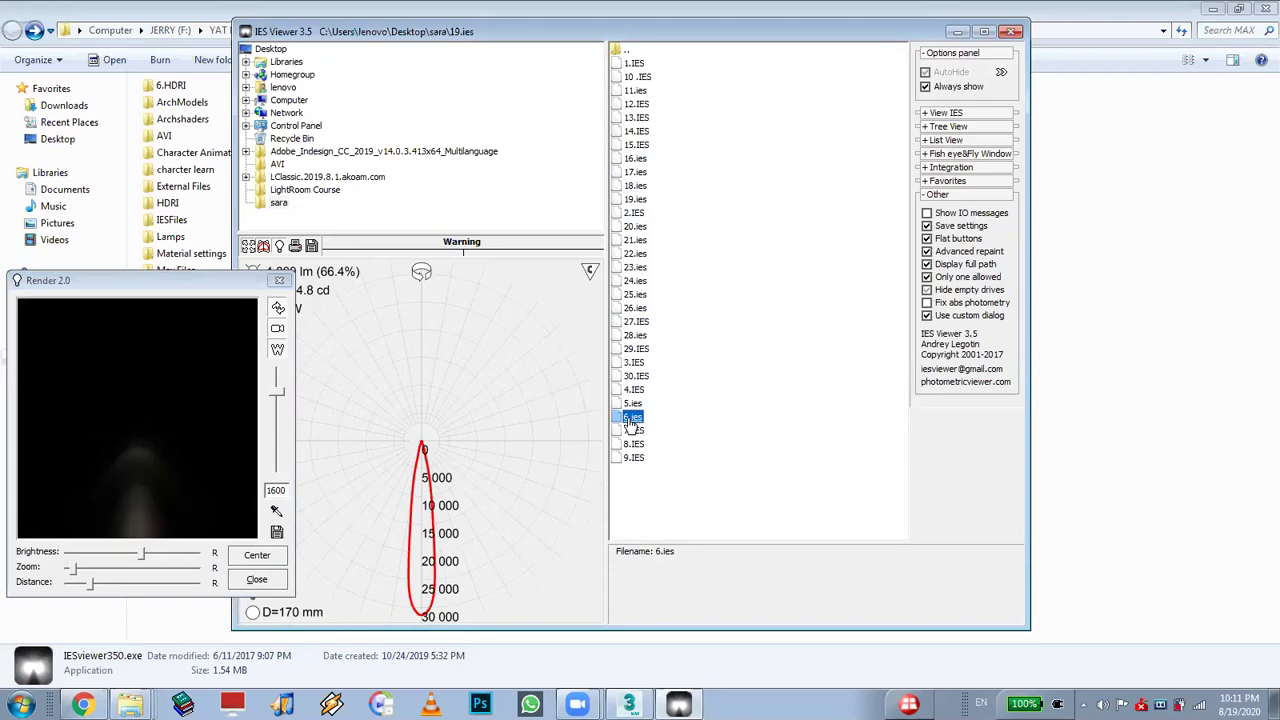
click(632, 430)
click(632, 444)
click(632, 457)
click(638, 267)
click(640, 254)
click(636, 226)
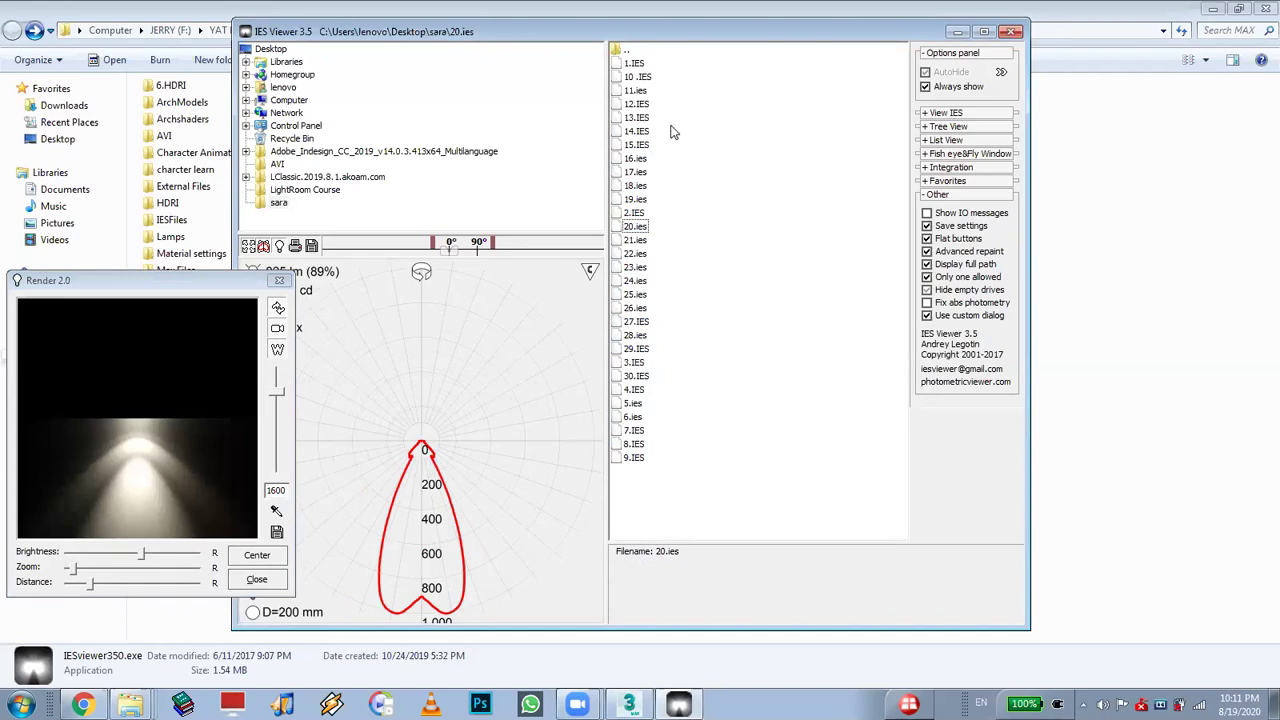
click(642, 135)
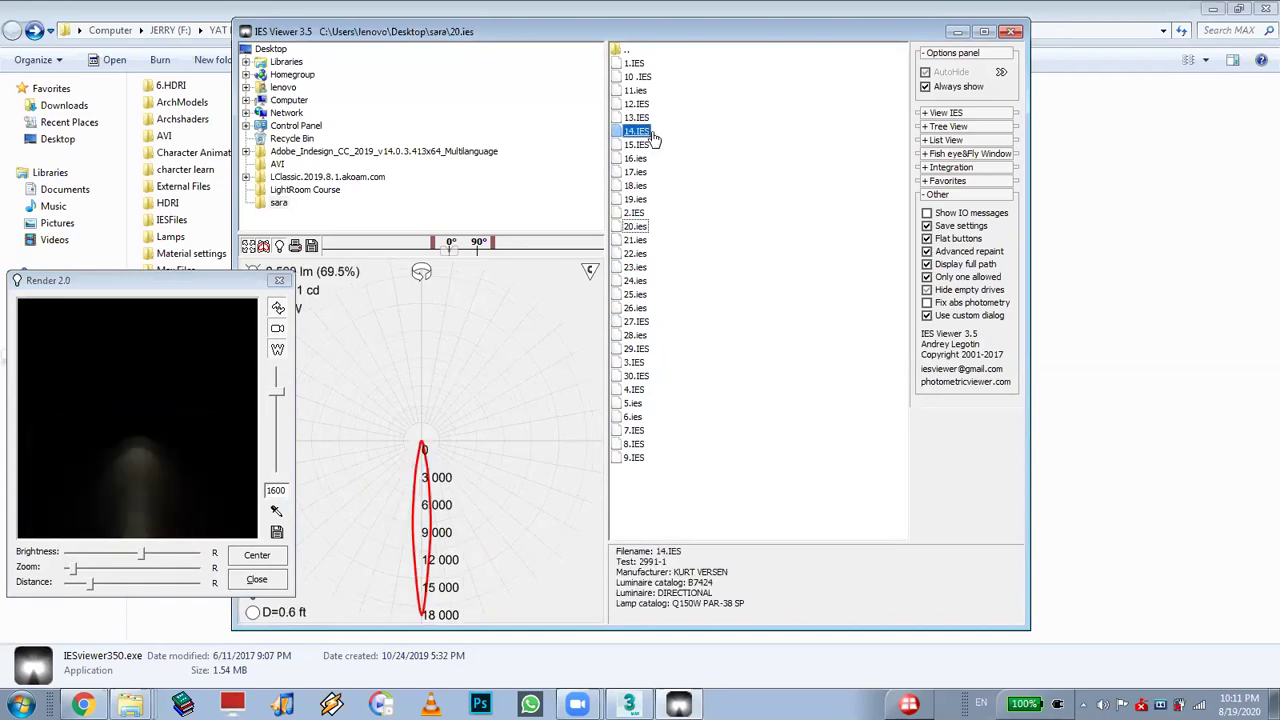
click(1012, 32)
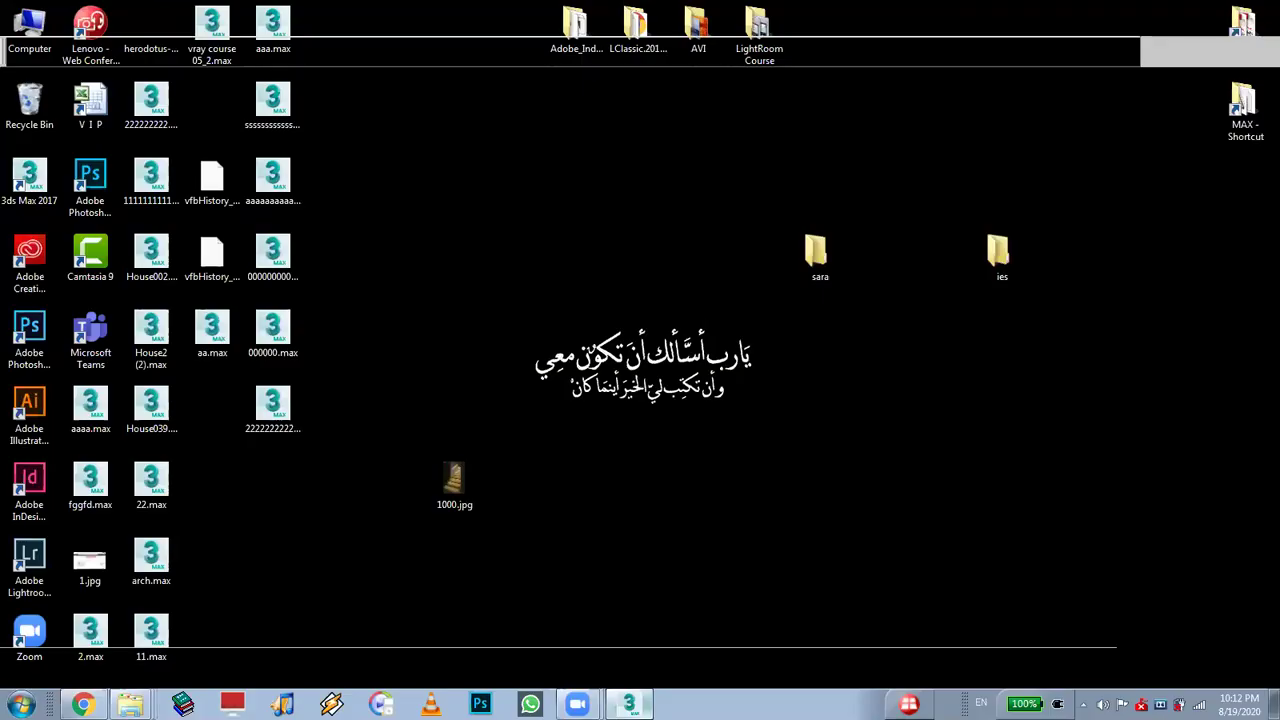
Show the desktop and move the newly created IES folder to the empty area below the wallpaper text
key(super+d)
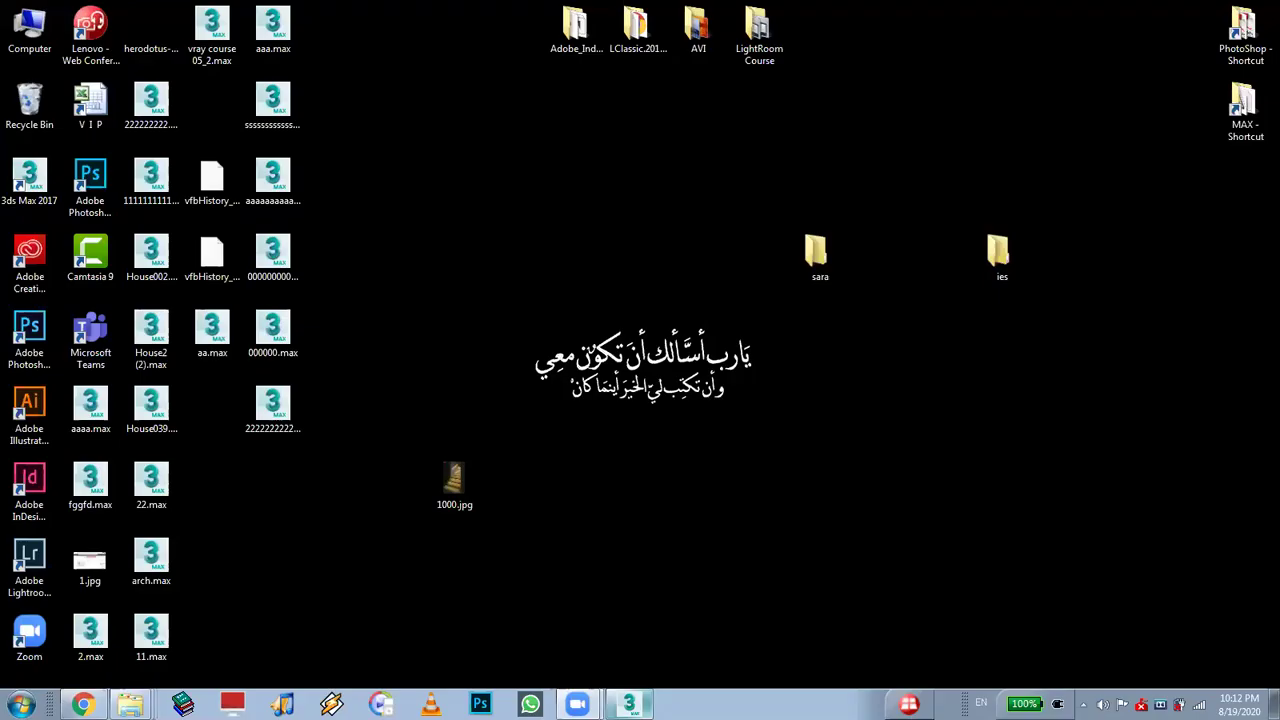
drag(816, 255, 698, 482)
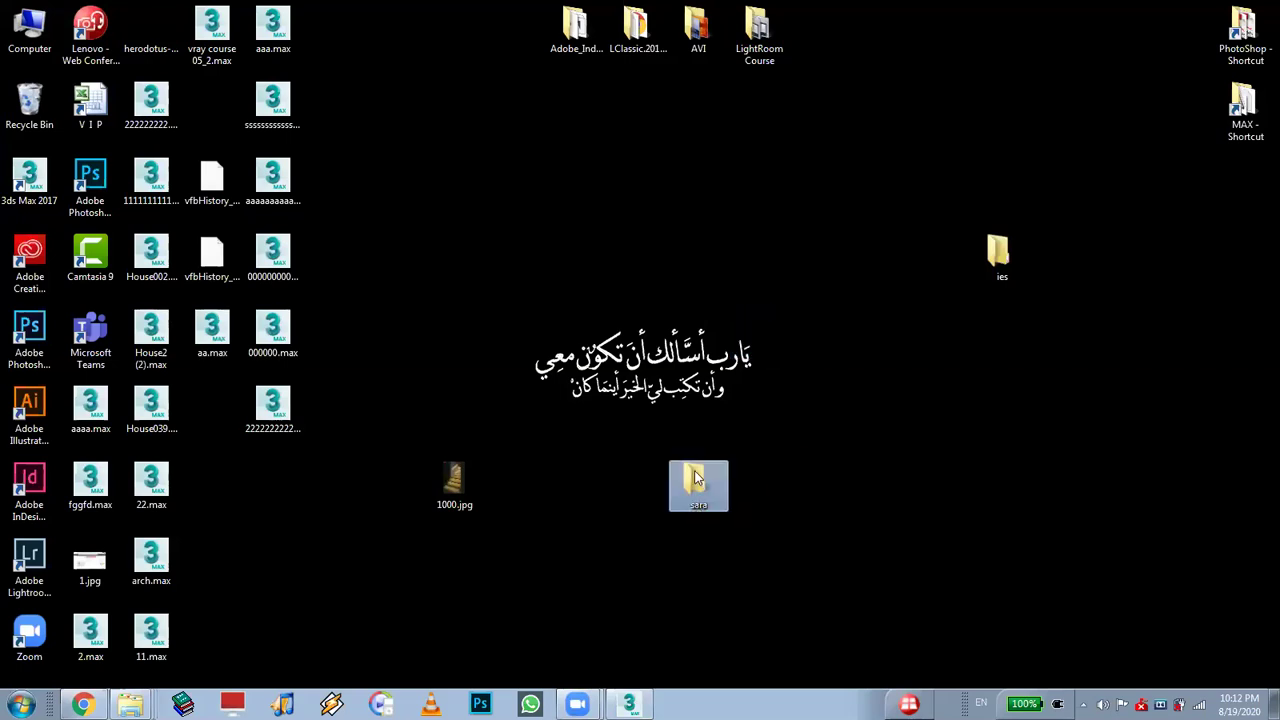
right_click(699, 484)
click(707, 488)
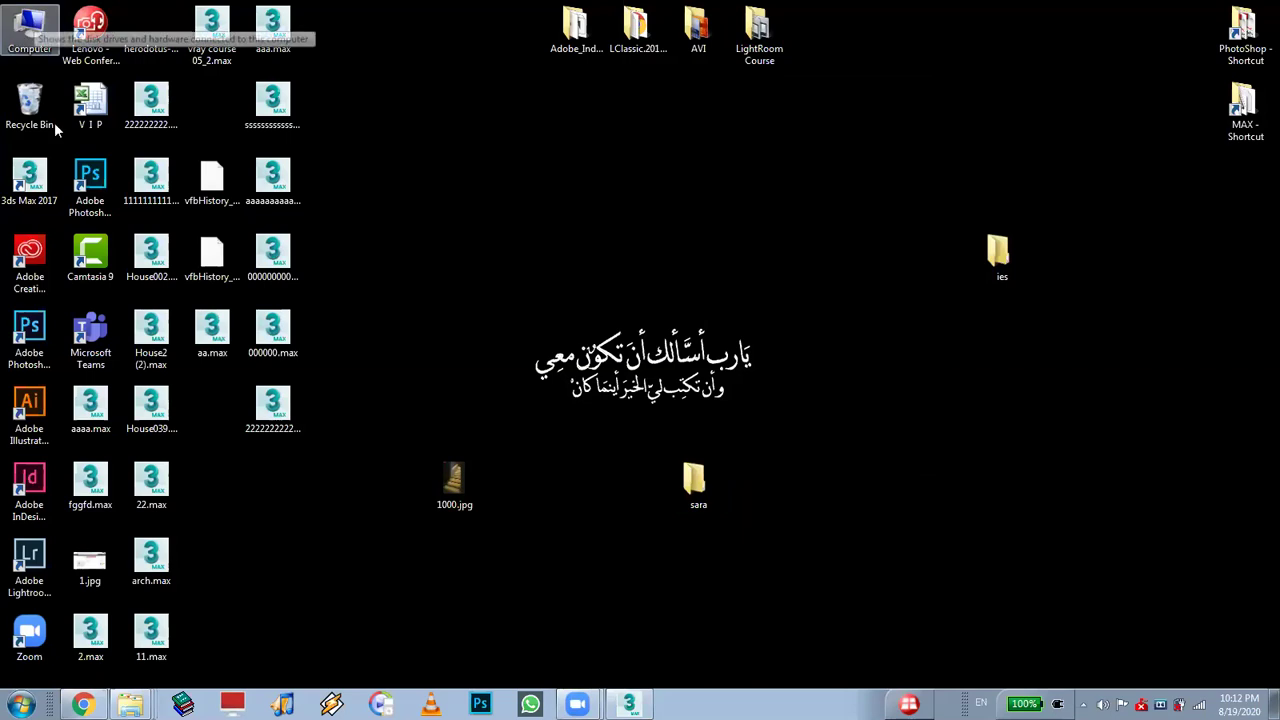
Copy the NICE_IES folder from the MAX folder and paste it onto the desktop
right_click(130, 705)
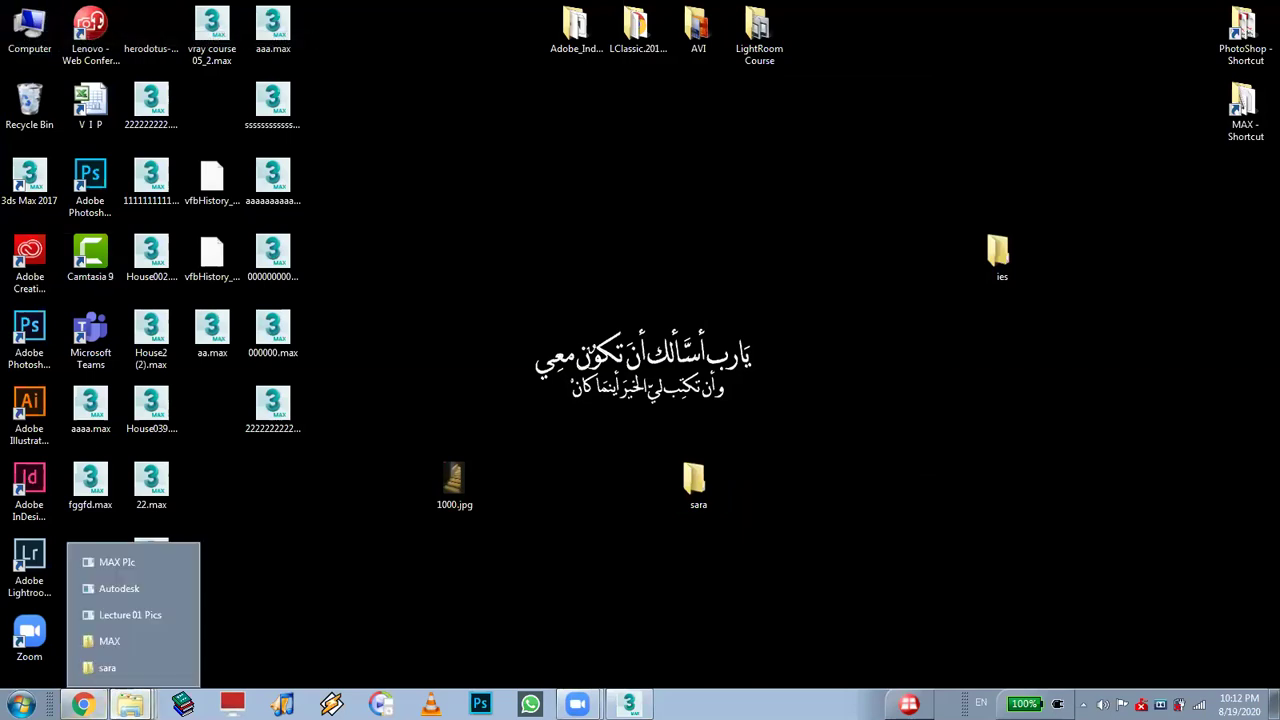
click(117, 616)
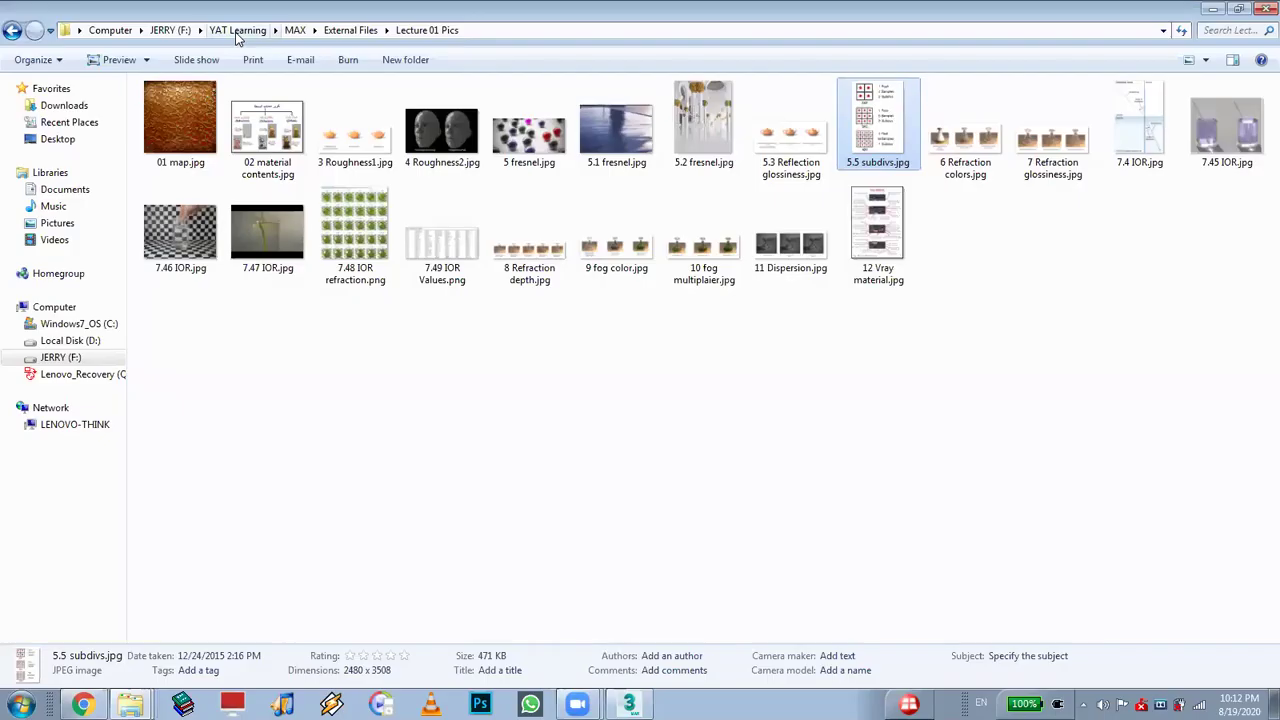
click(11, 31)
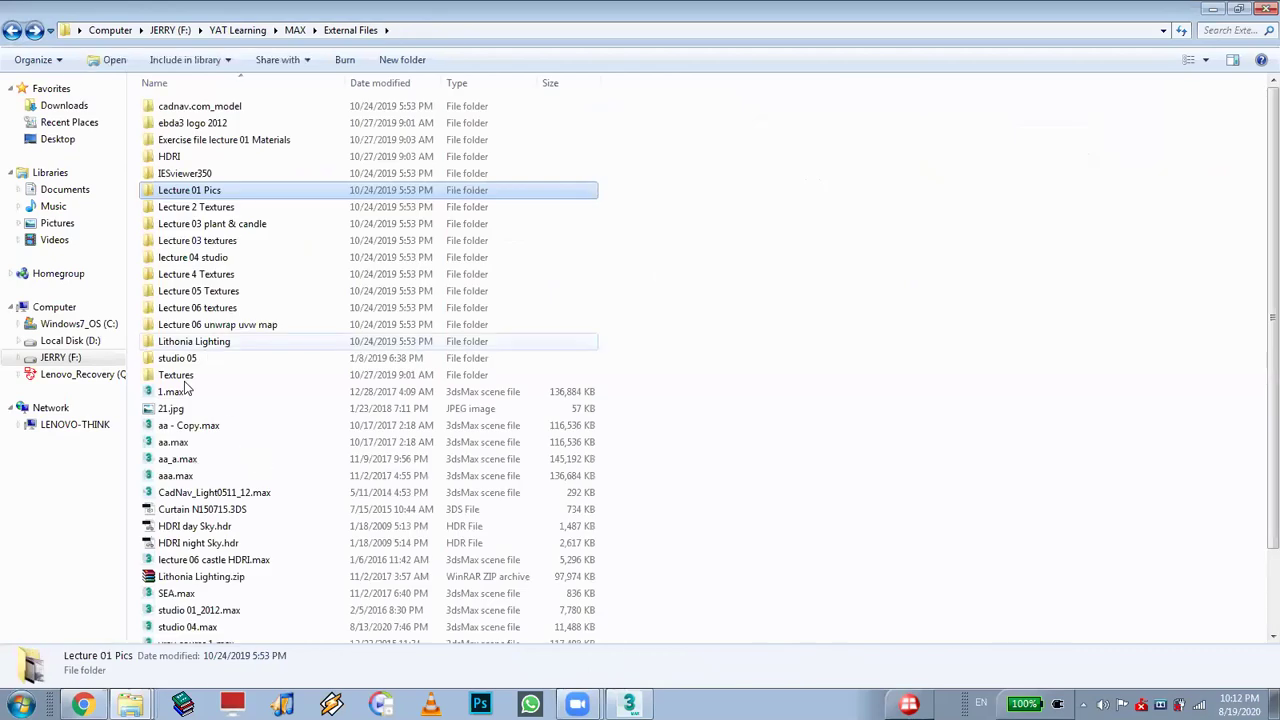
click(11, 30)
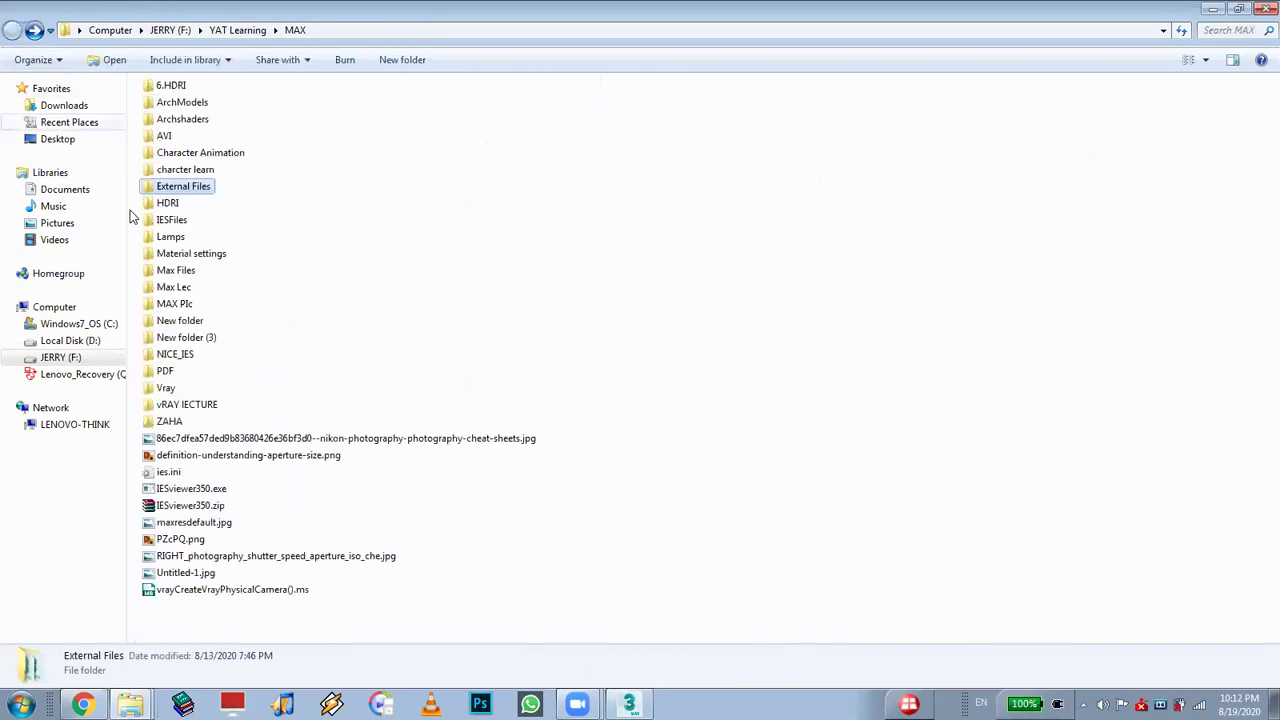
right_click(171, 360)
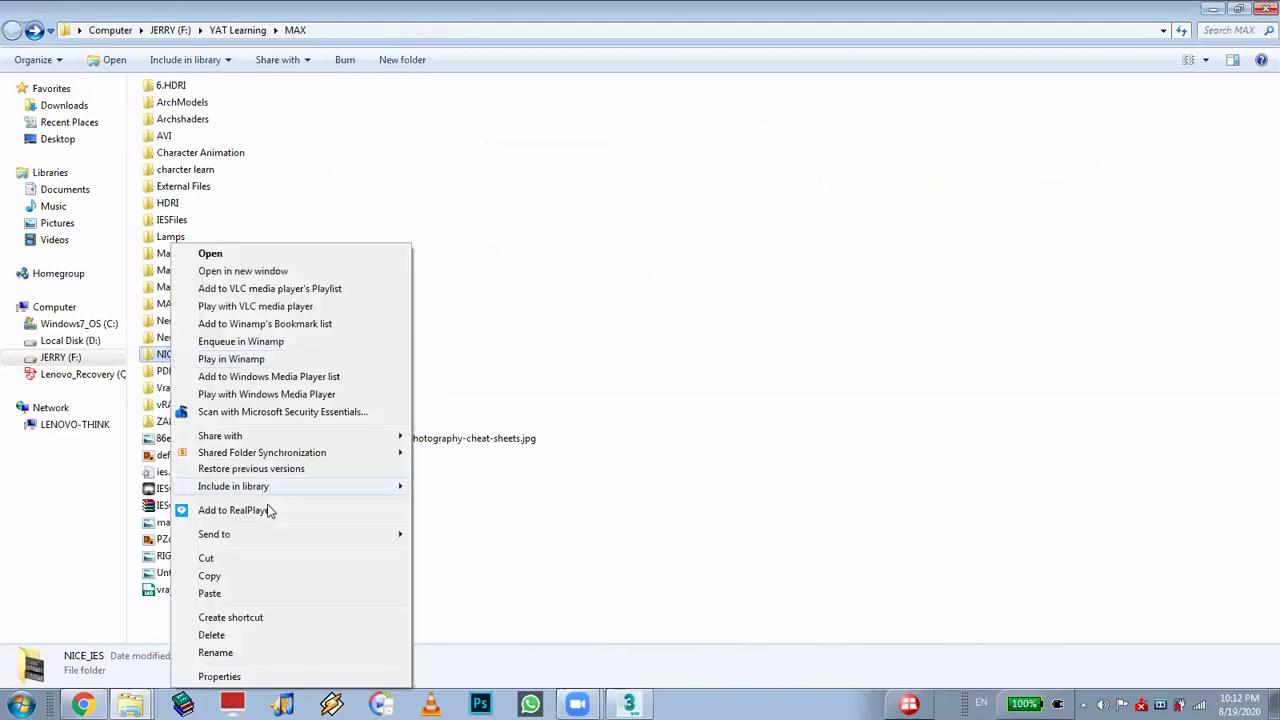
click(290, 576)
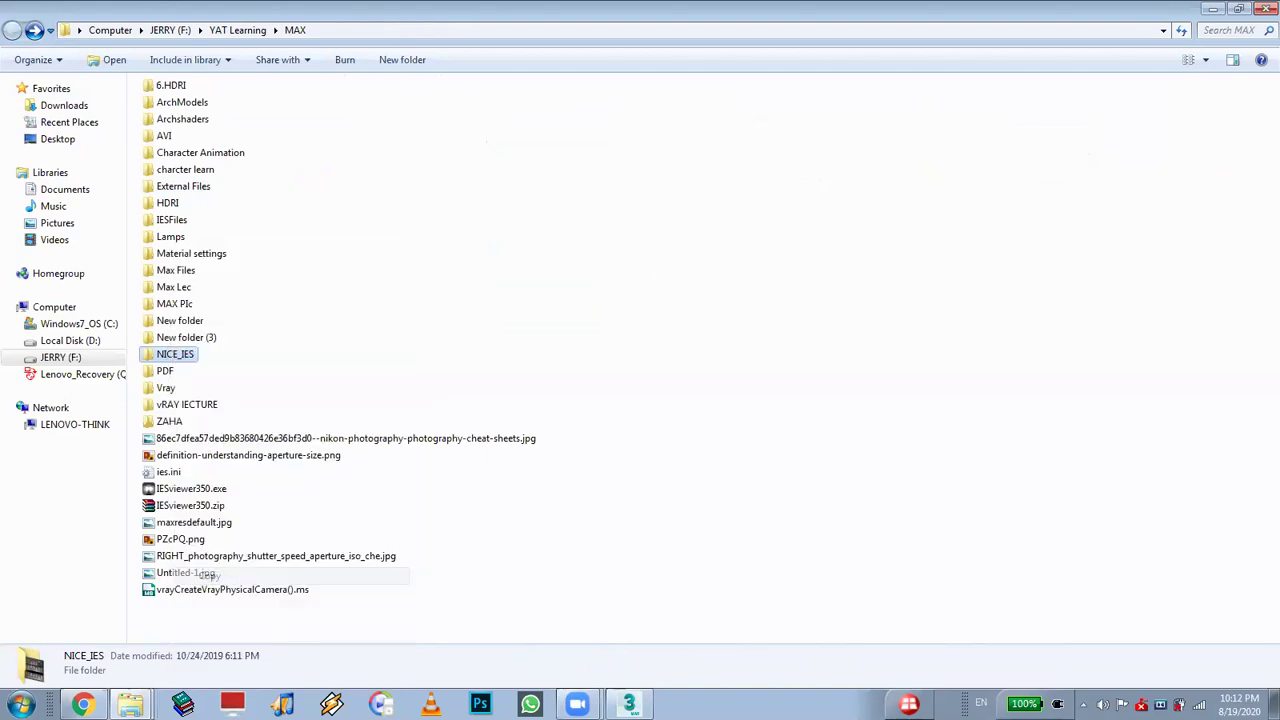
key(super+d)
right_click(1040, 398)
click(1080, 467)
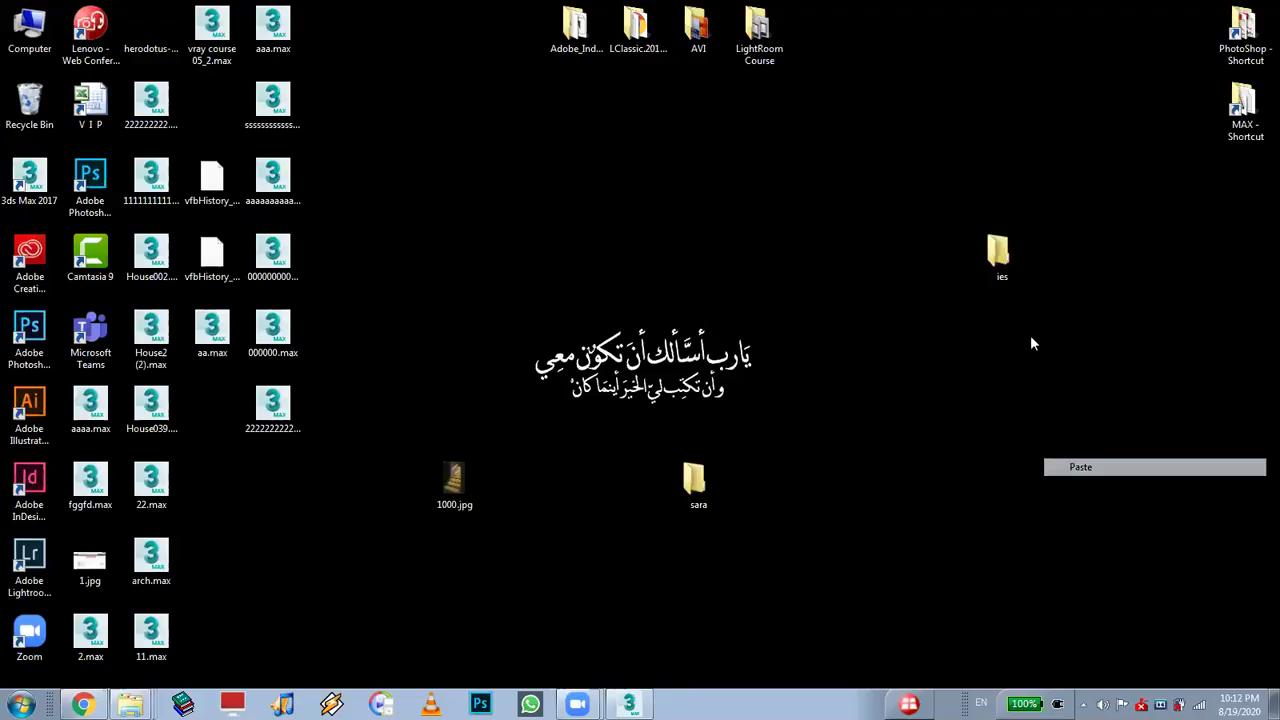
Delete the ies folder and the newly created folder of pasted IES files from the desktop
drag(1015, 268, 822, 285)
key(Delete)
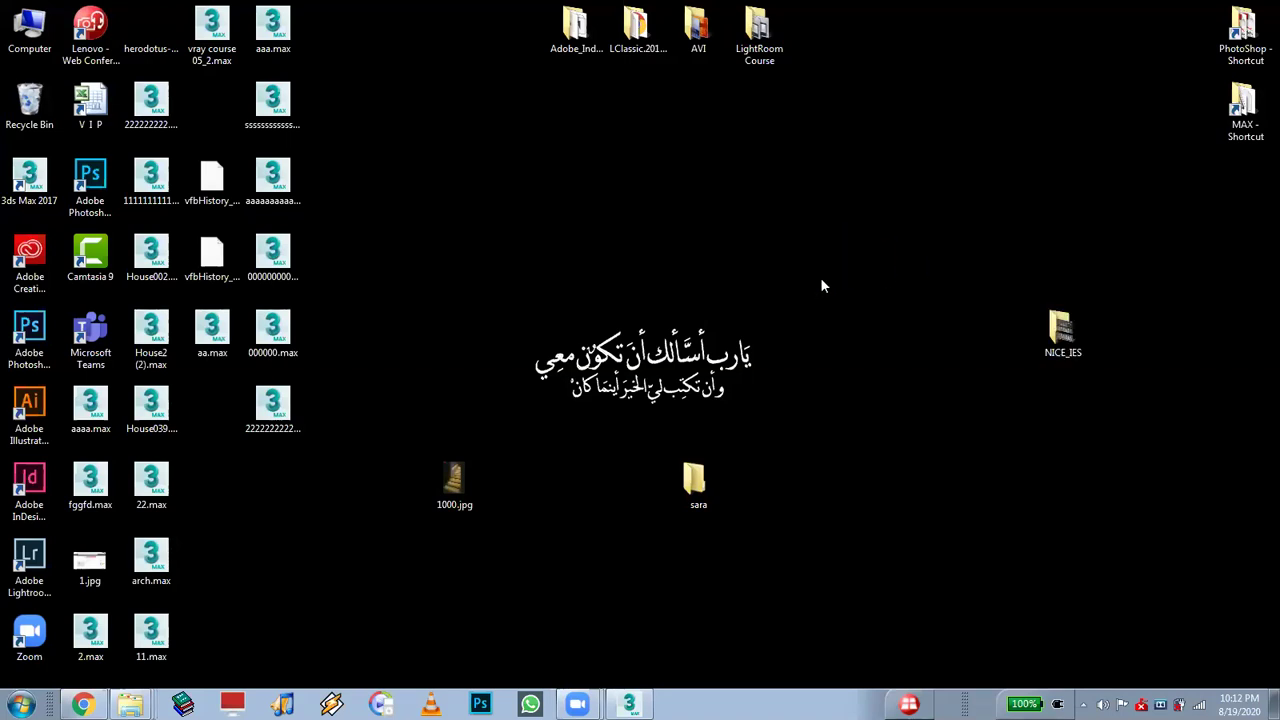
click(682, 482)
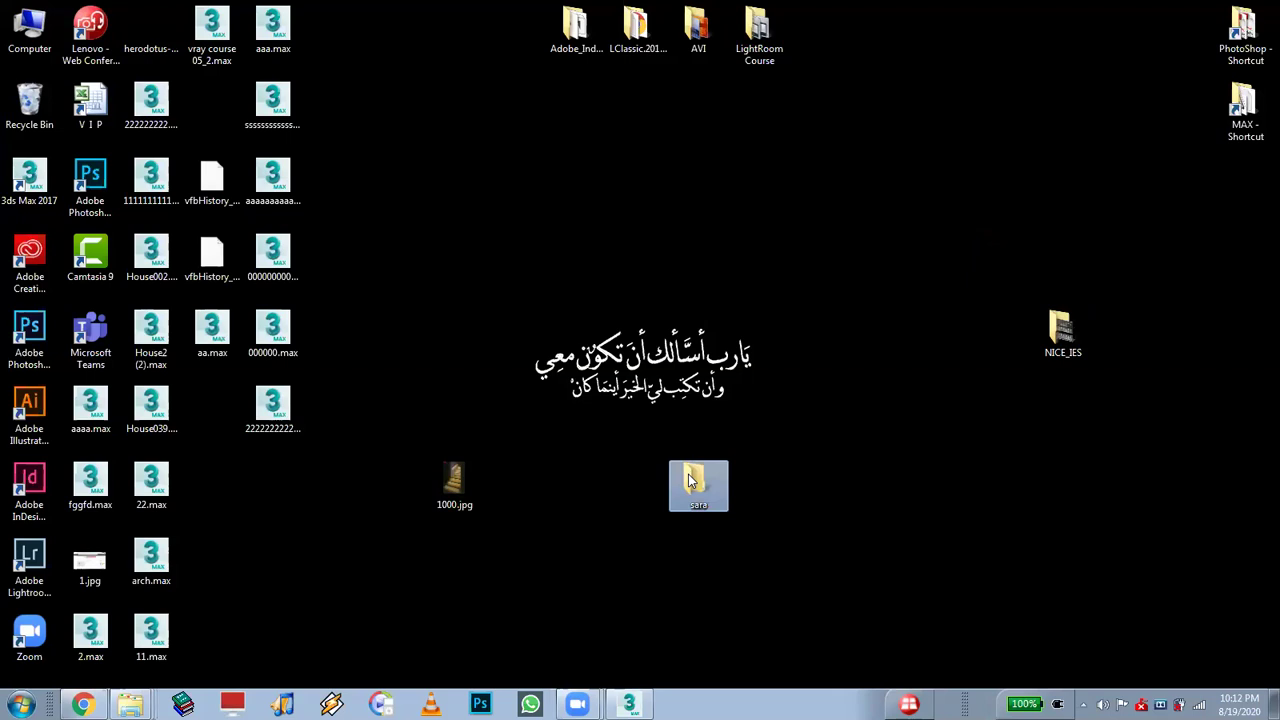
key(Delete)
key(Return)
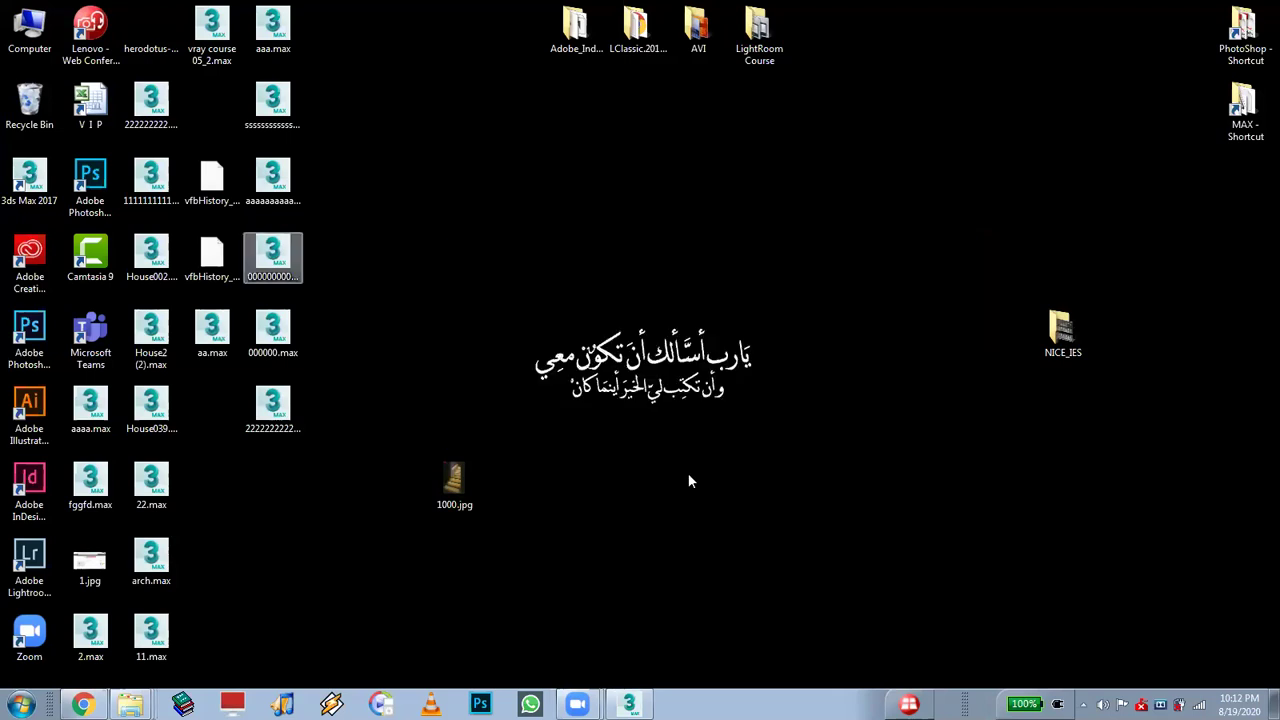
Compress the NICE_IES folder into a zip archive and move the archive to the empty desktop area near the folder
right_click(1040, 330)
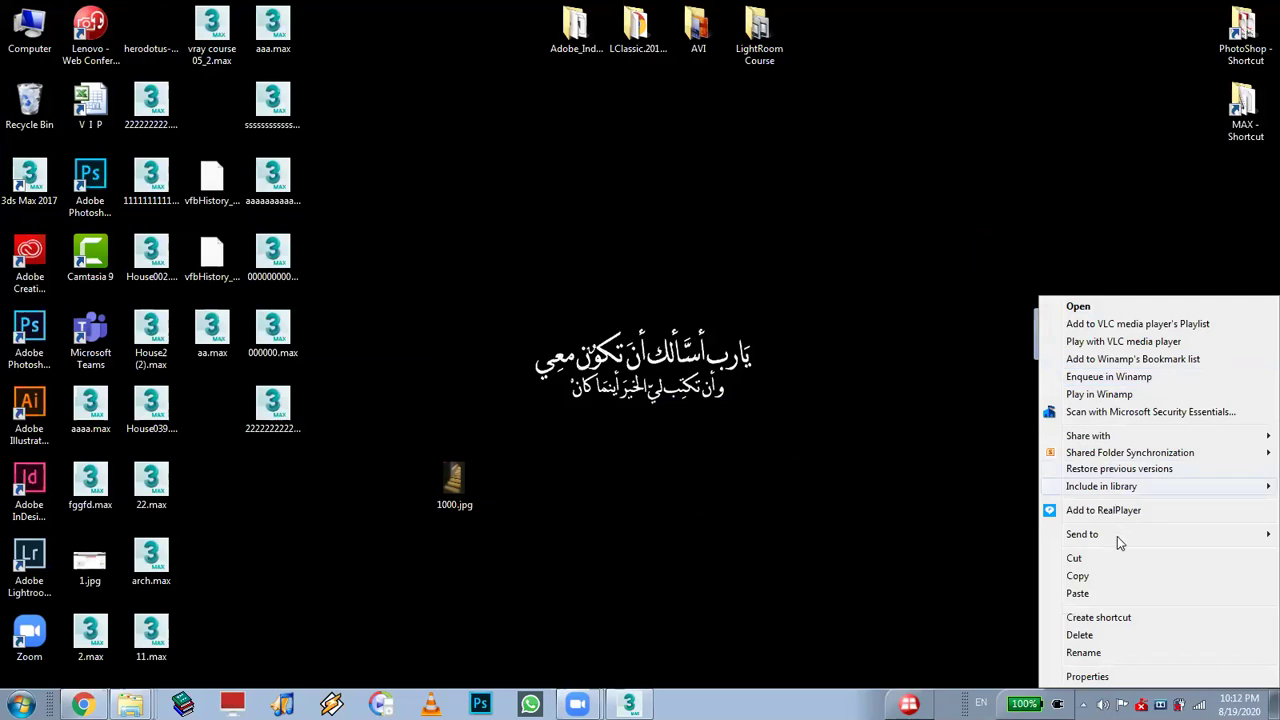
mouse_move(1119, 541)
mouse_move(1062, 535)
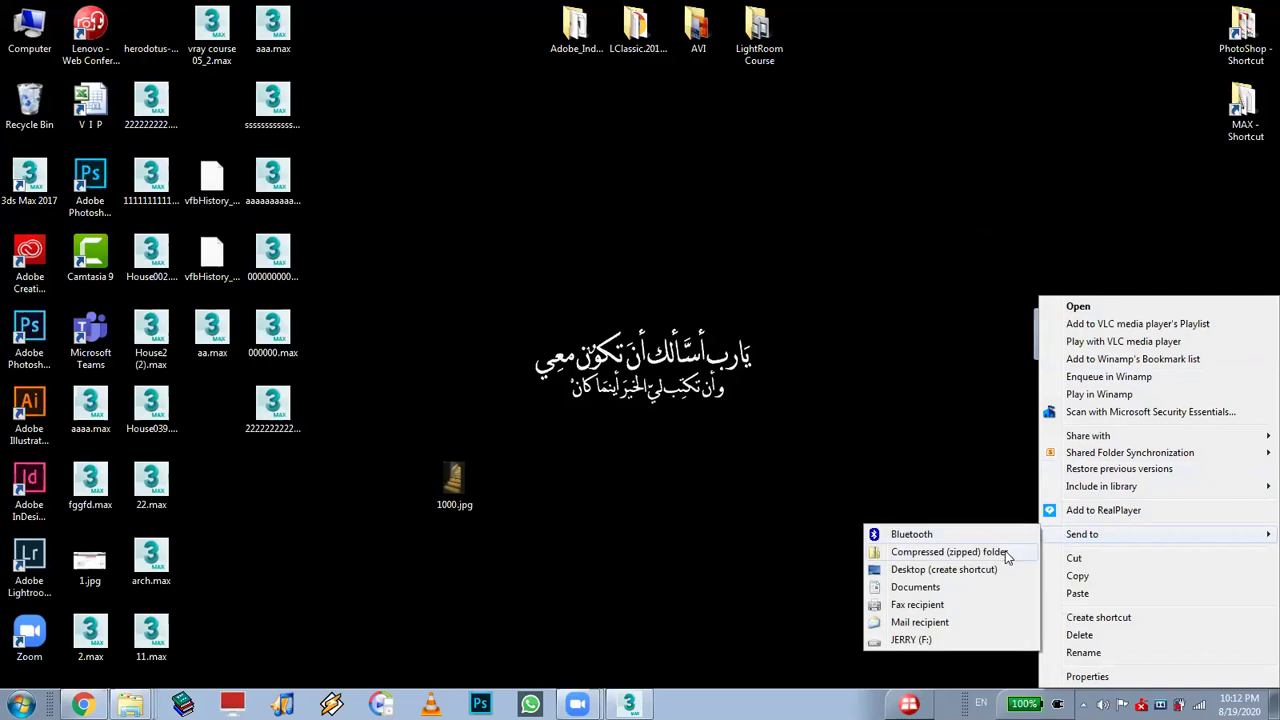
click(1006, 554)
drag(212, 100, 978, 478)
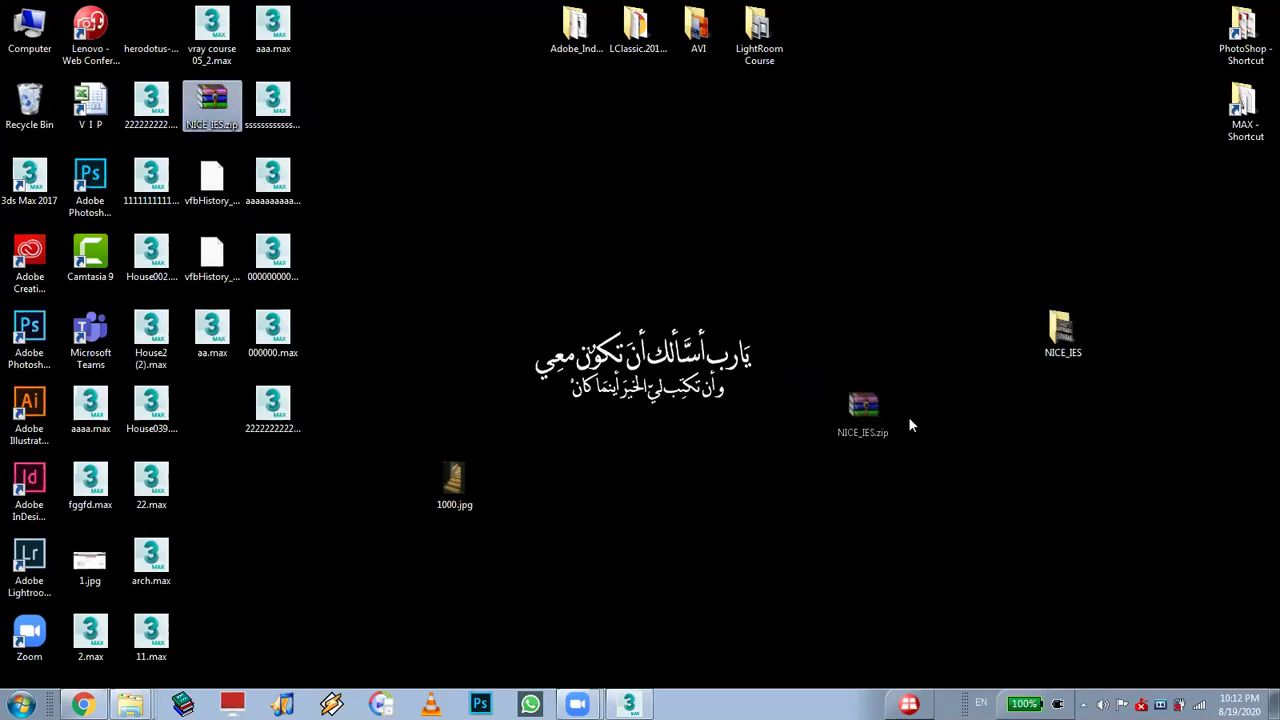
drag(910, 424, 926, 420)
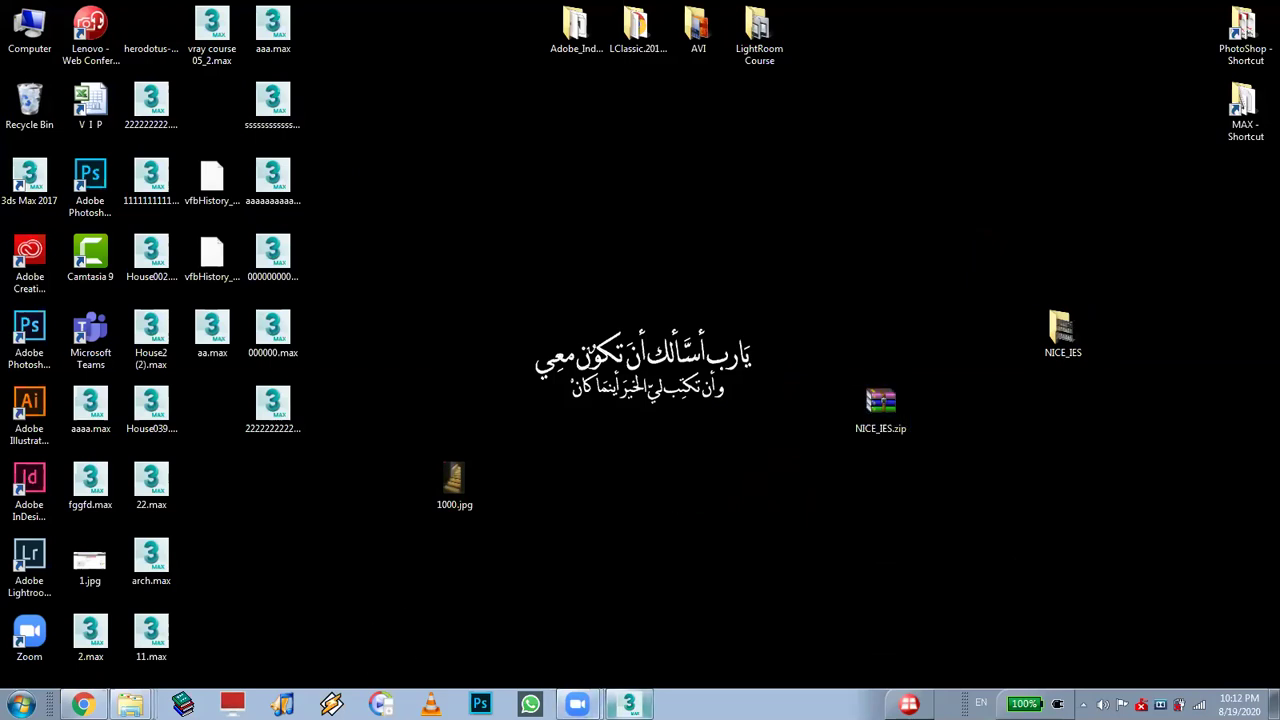
Switch to the Zoom window
mouse_move(578, 700)
click(580, 670)
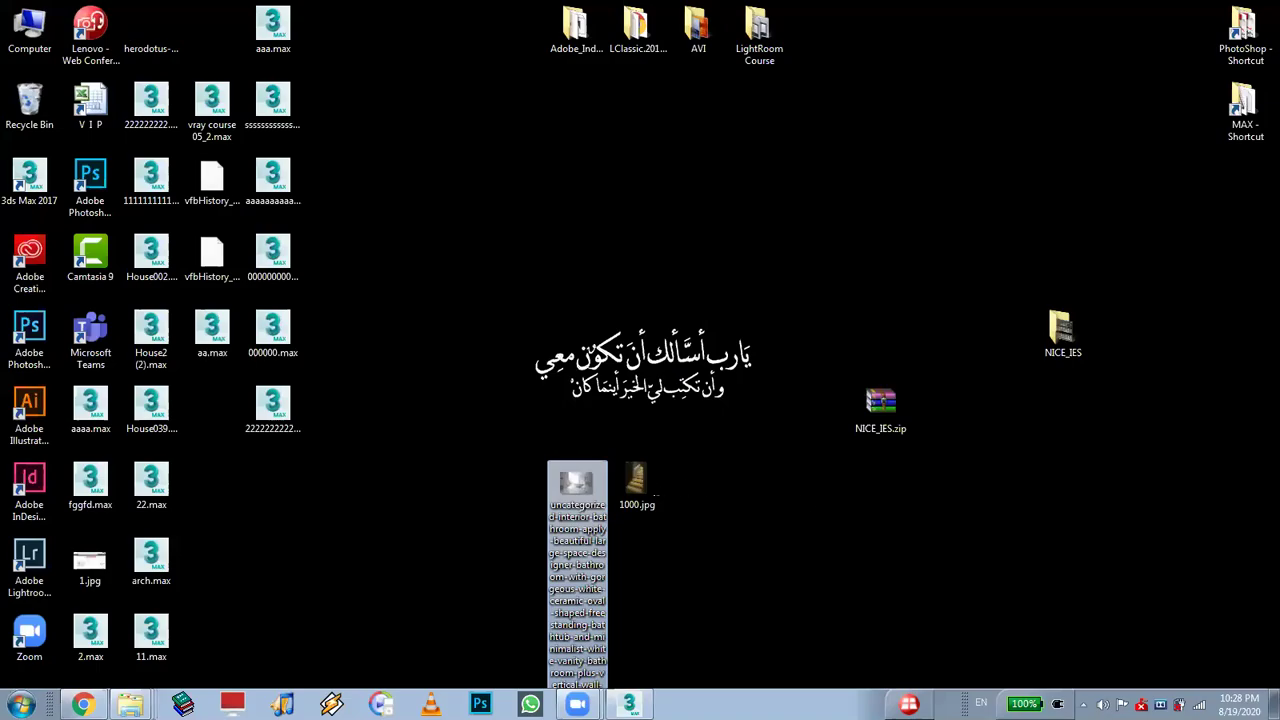
Open 1000.jpg from the desktop, examine the lighting under the stair treads, and close the image
double_click(645, 486)
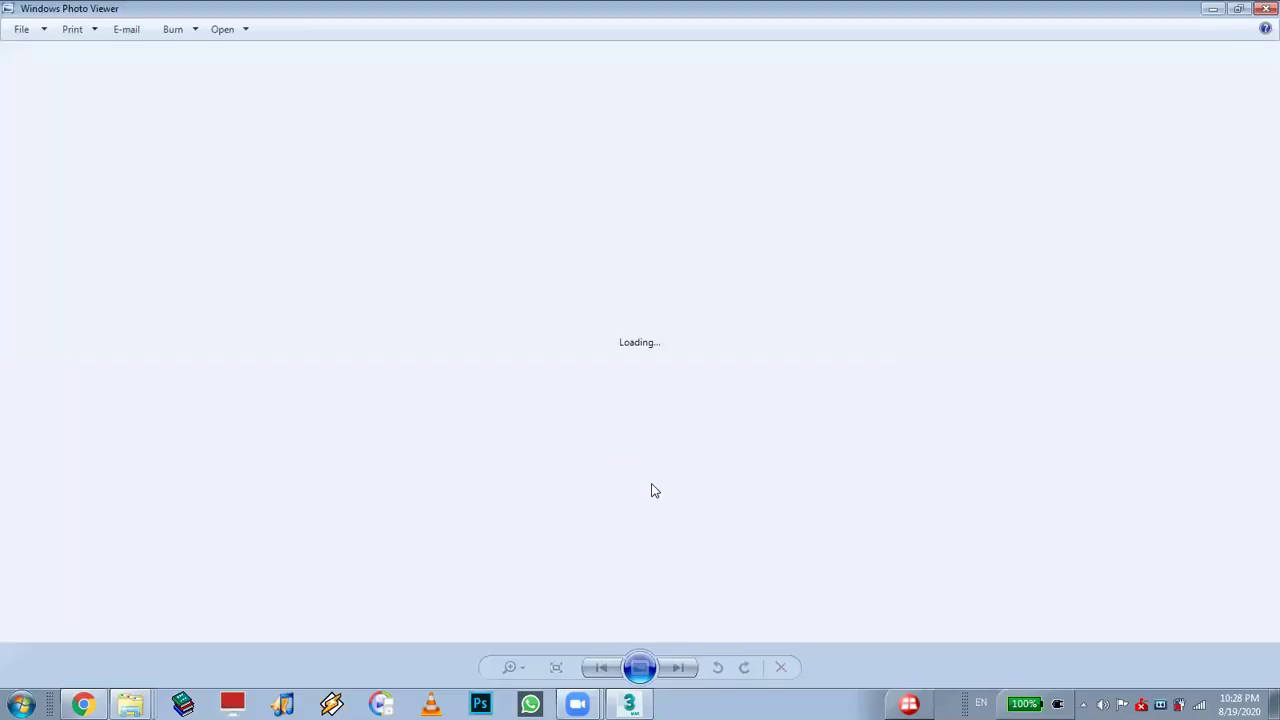
scroll(651, 487, up, 1)
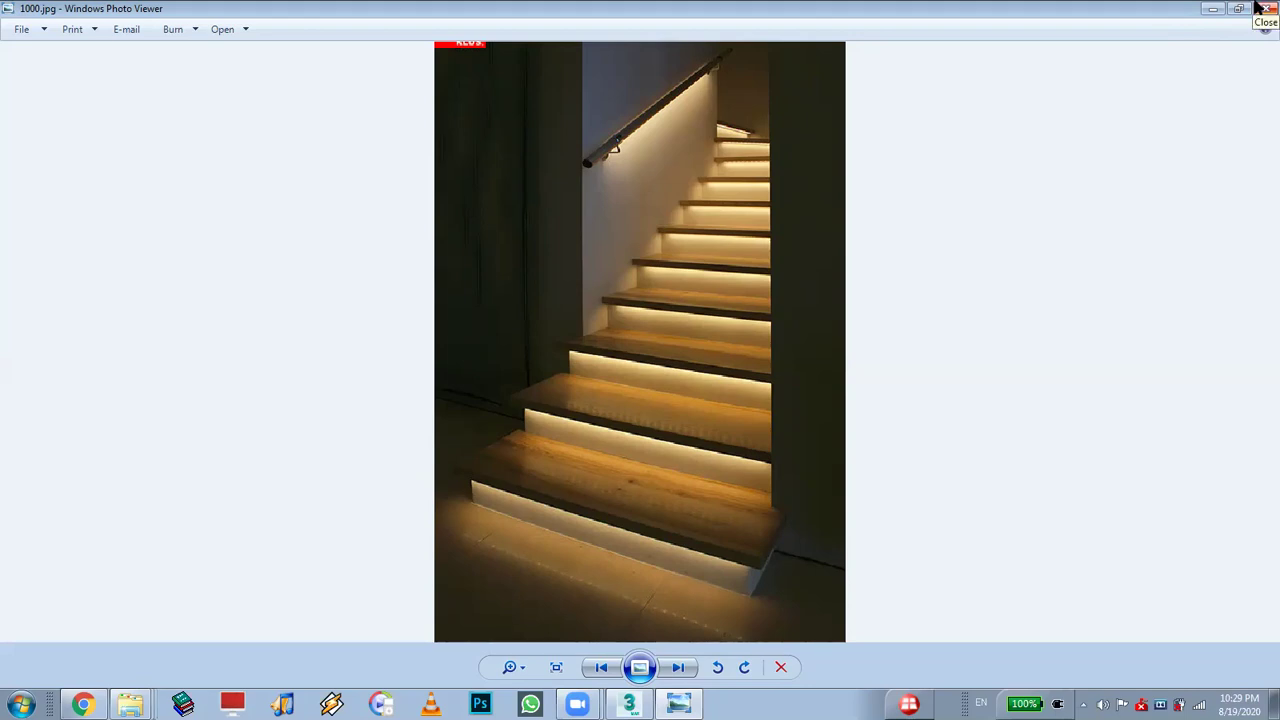
click(1264, 8)
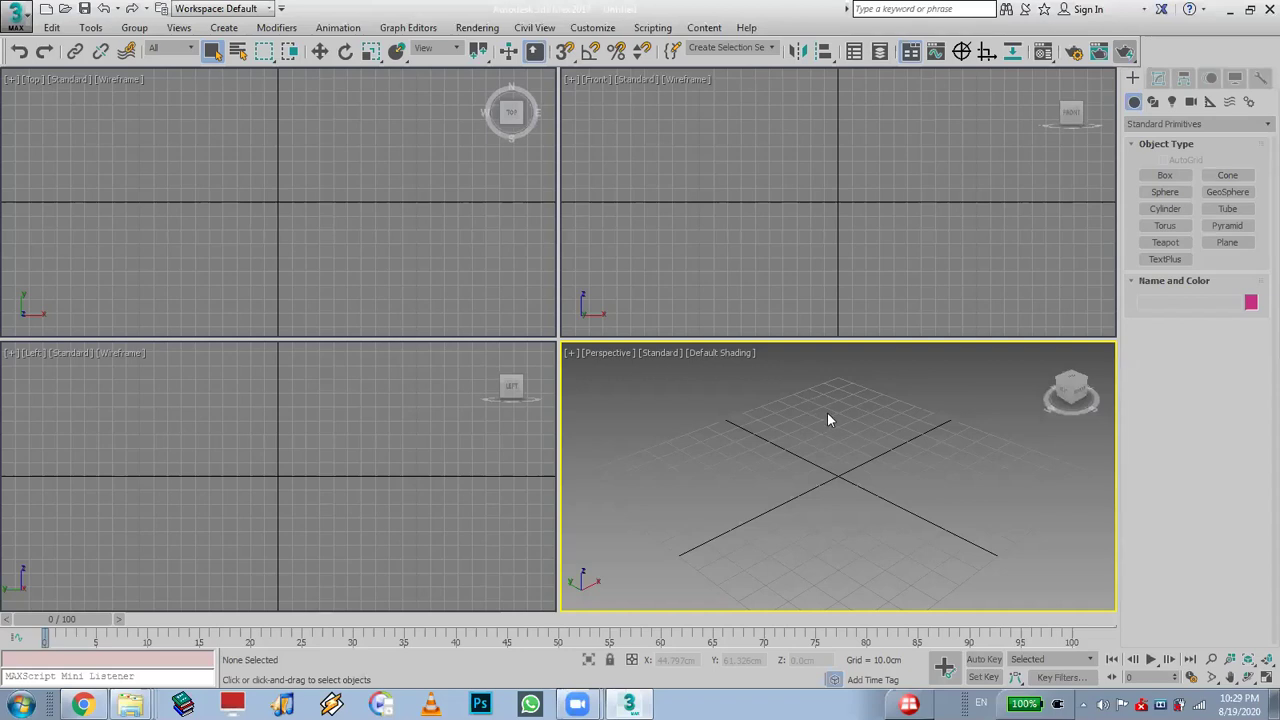
Switch from creating a sphere to opening an existing scene file, and browse to the Desktop folder
click(1166, 193)
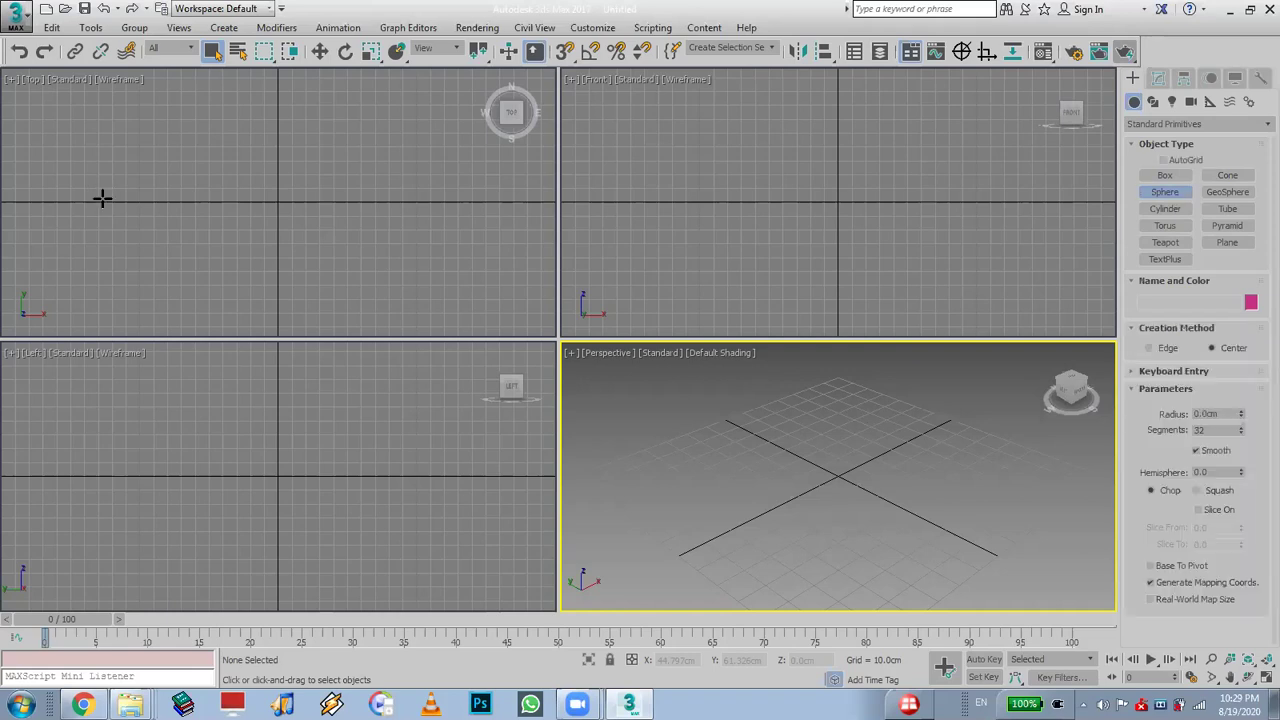
click(16, 16)
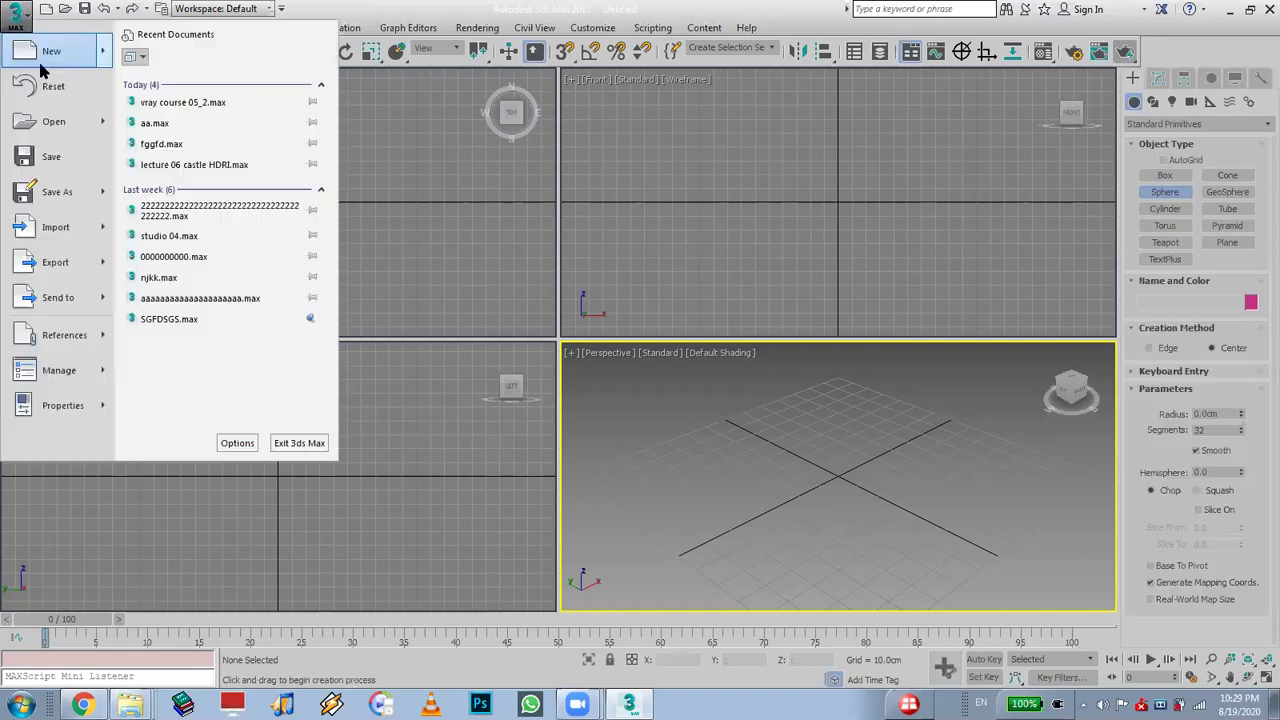
click(55, 124)
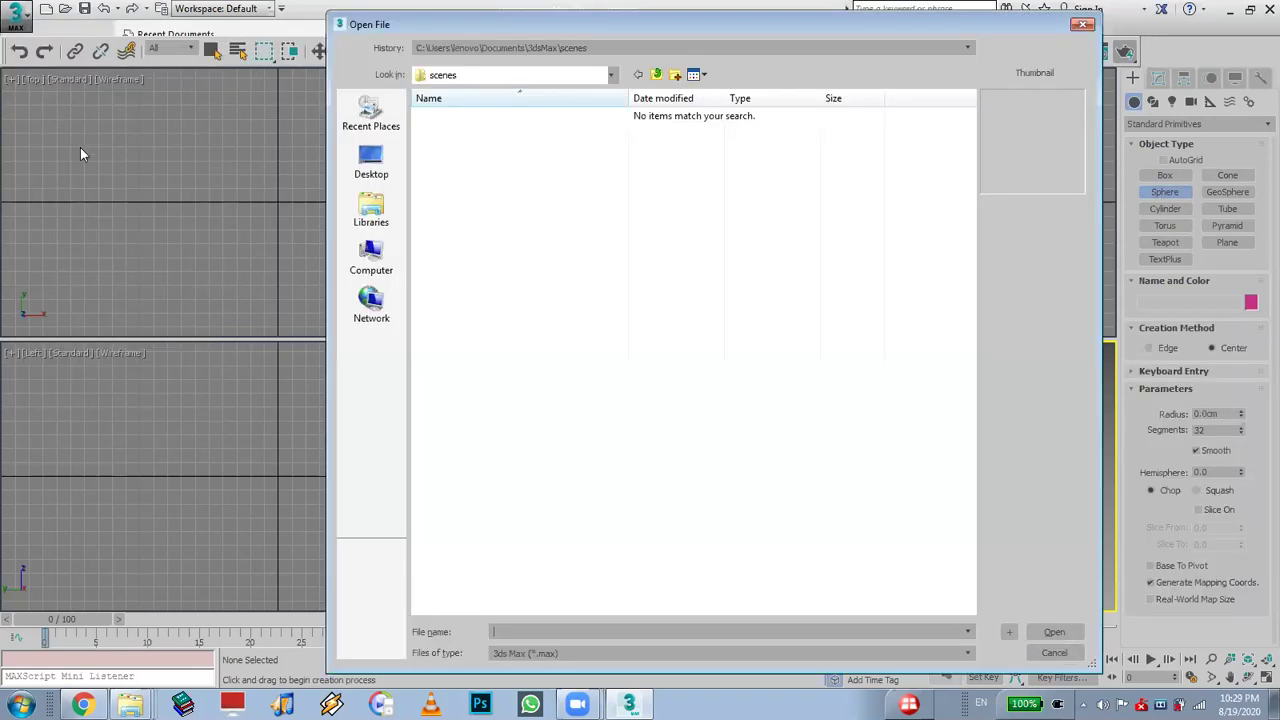
click(370, 162)
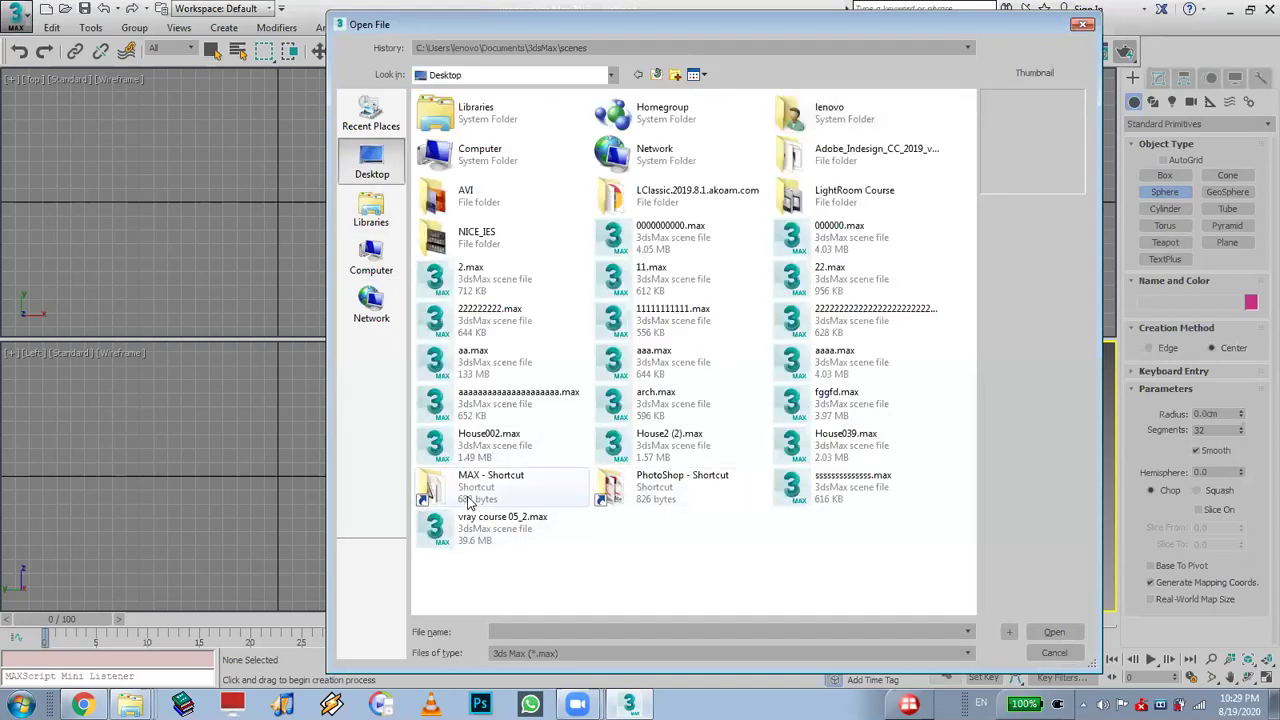
Compare the thumbnails of the Desktop scene files, including 222222222.max, 000000.max, House2 (2).max, vray course 05_2.max and 11.max
click(473, 410)
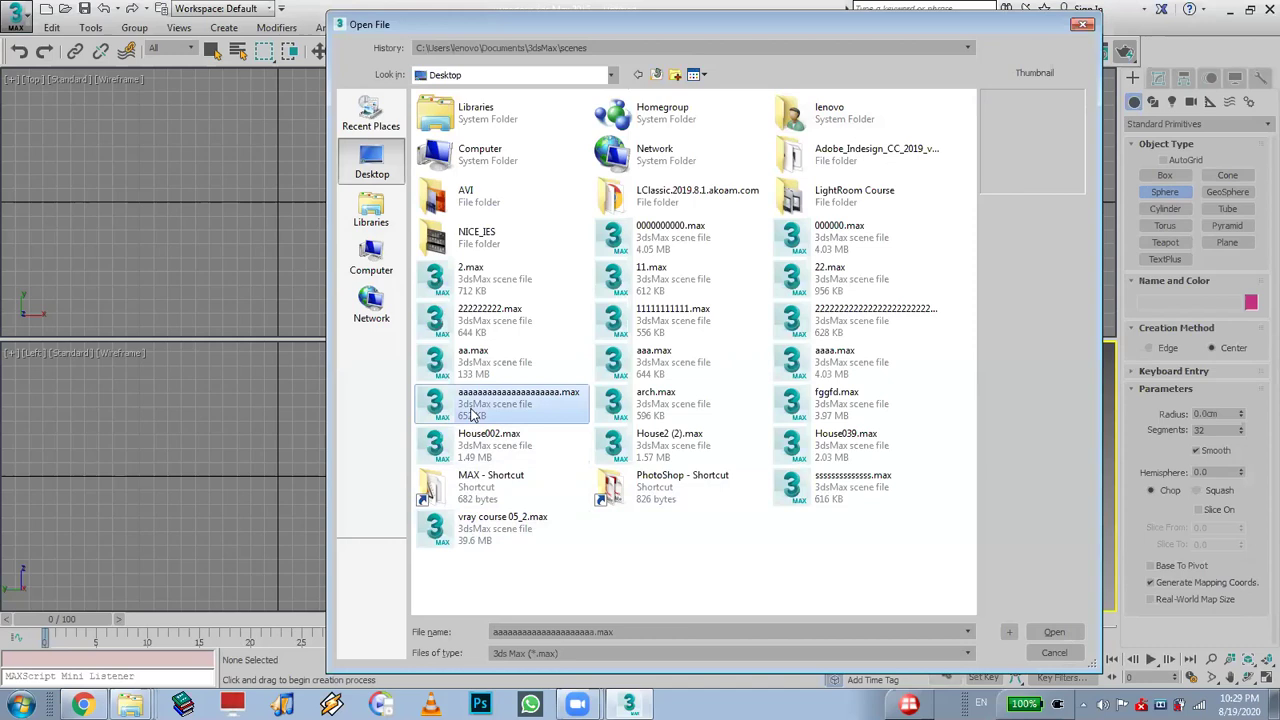
click(448, 338)
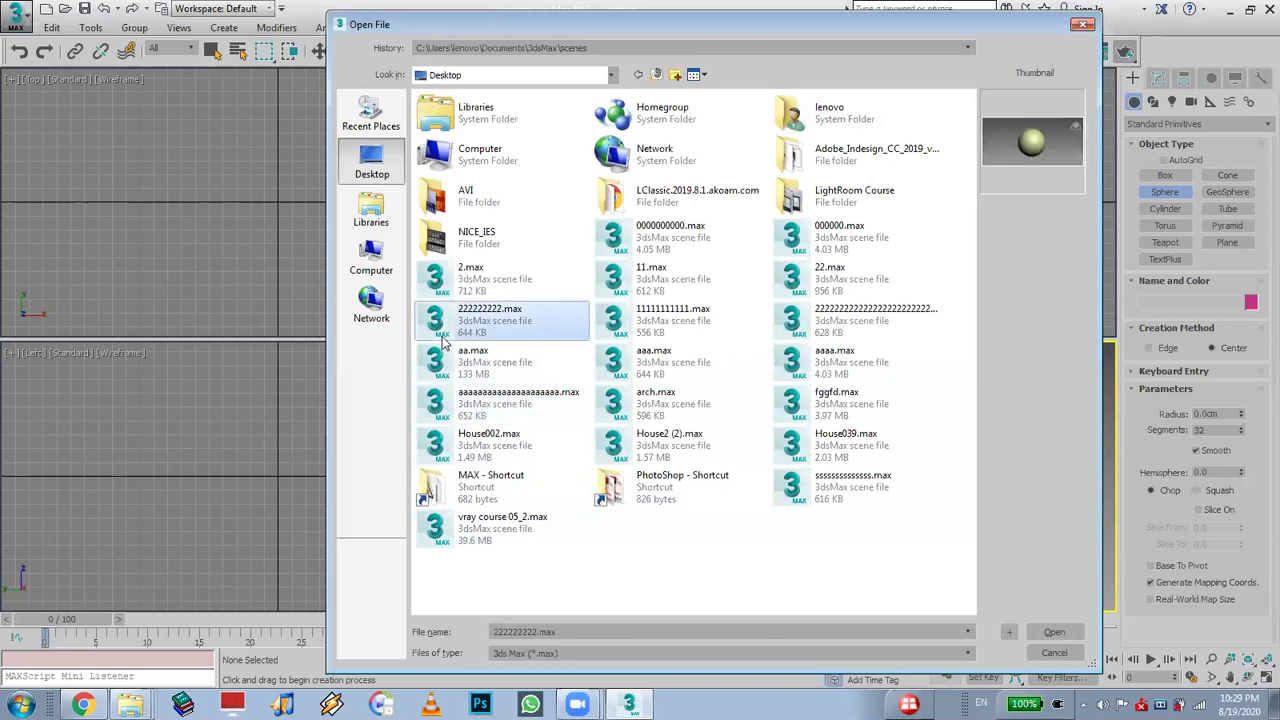
click(602, 238)
click(640, 282)
click(642, 318)
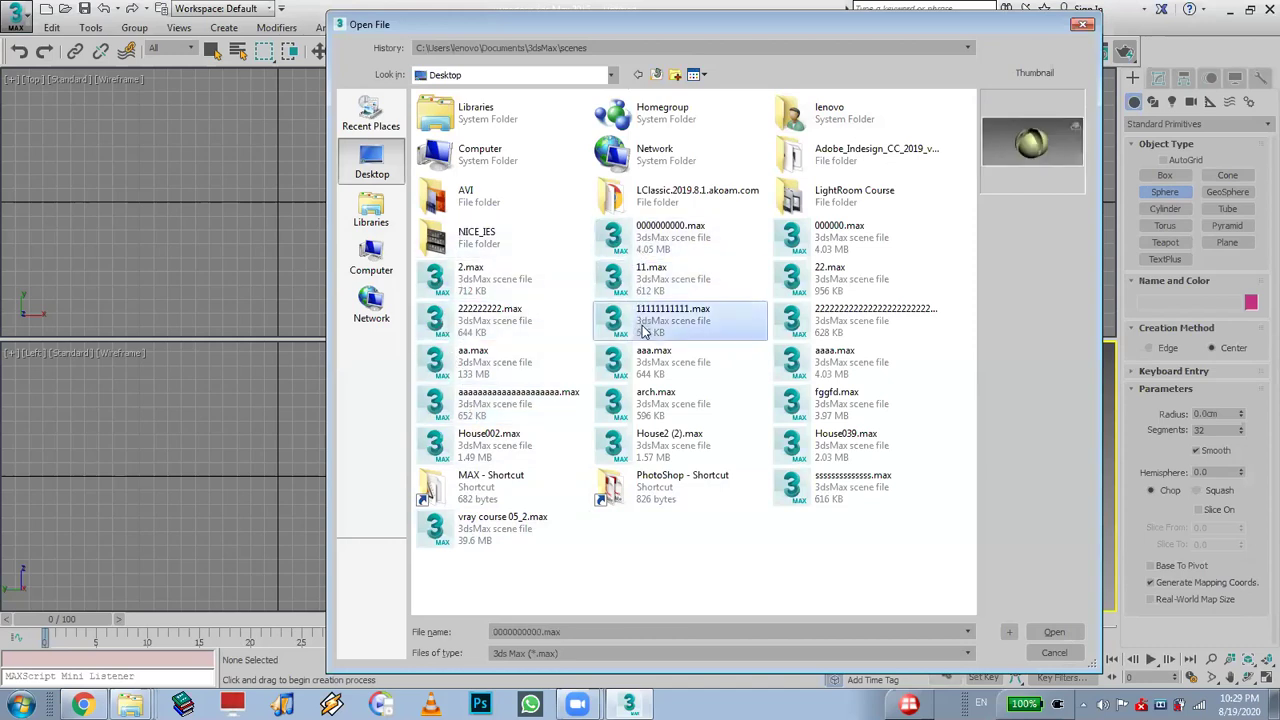
click(827, 317)
click(812, 358)
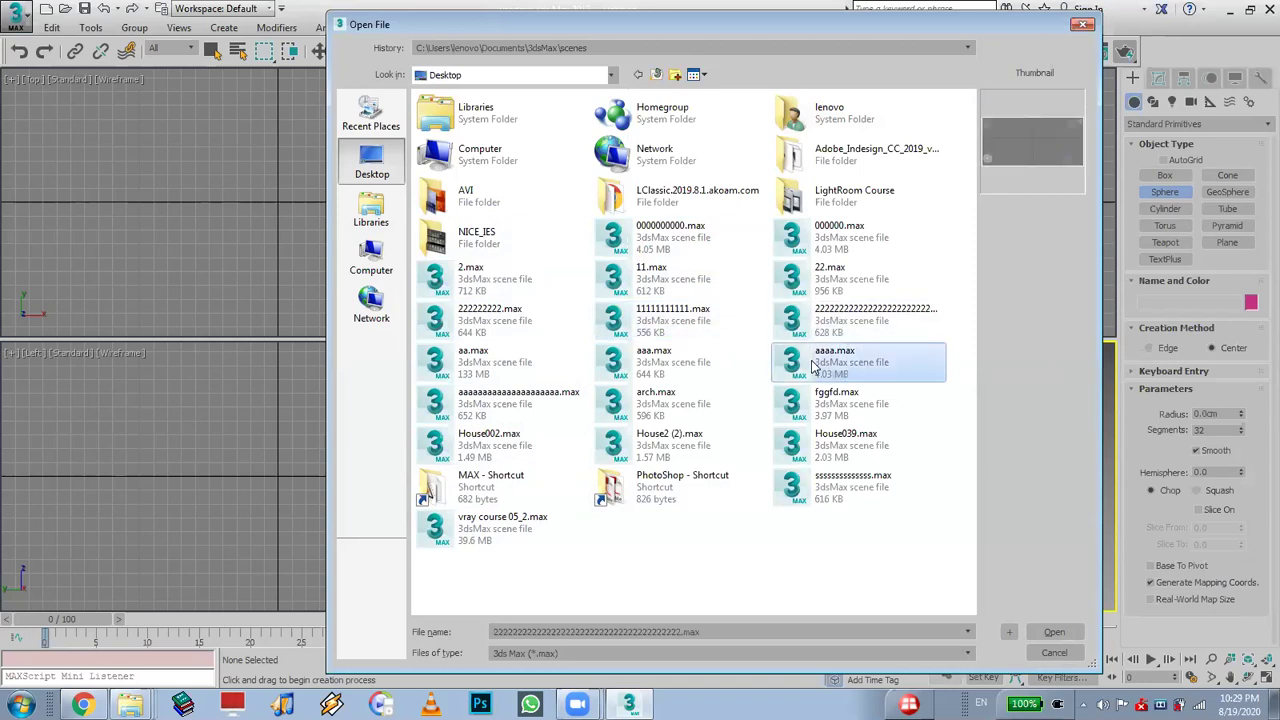
click(820, 446)
click(825, 480)
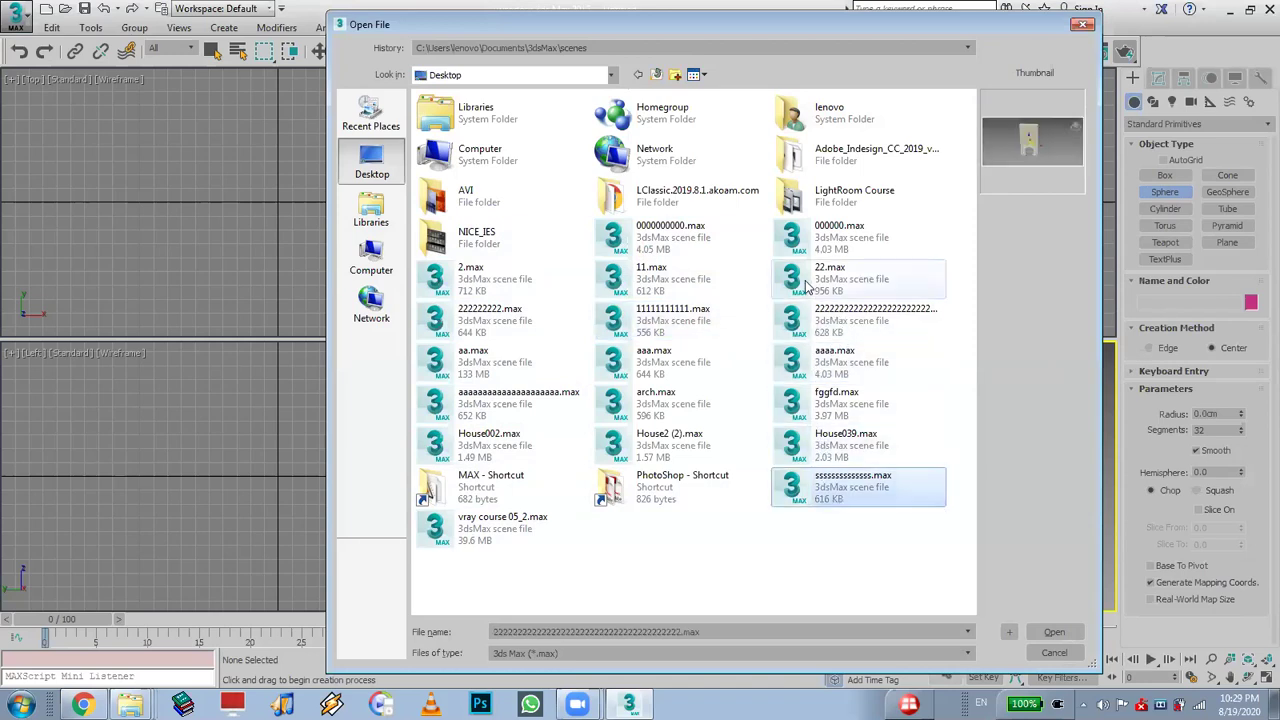
click(803, 245)
click(608, 455)
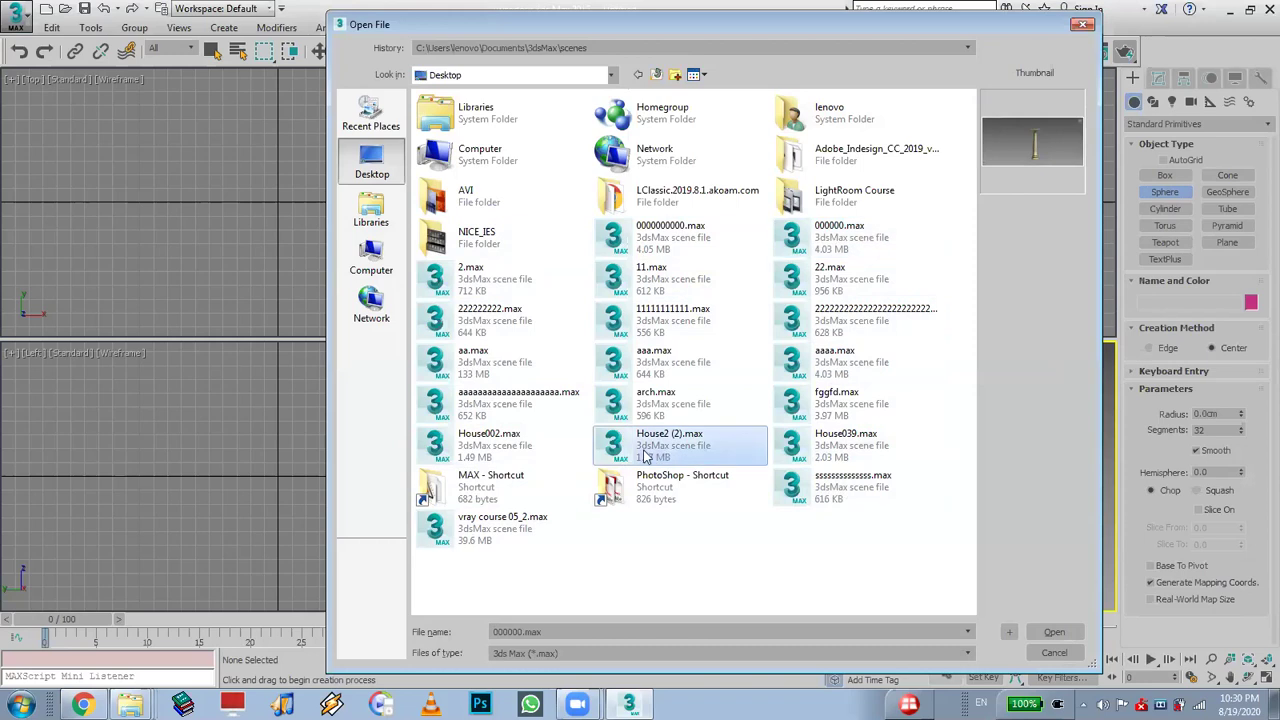
click(470, 524)
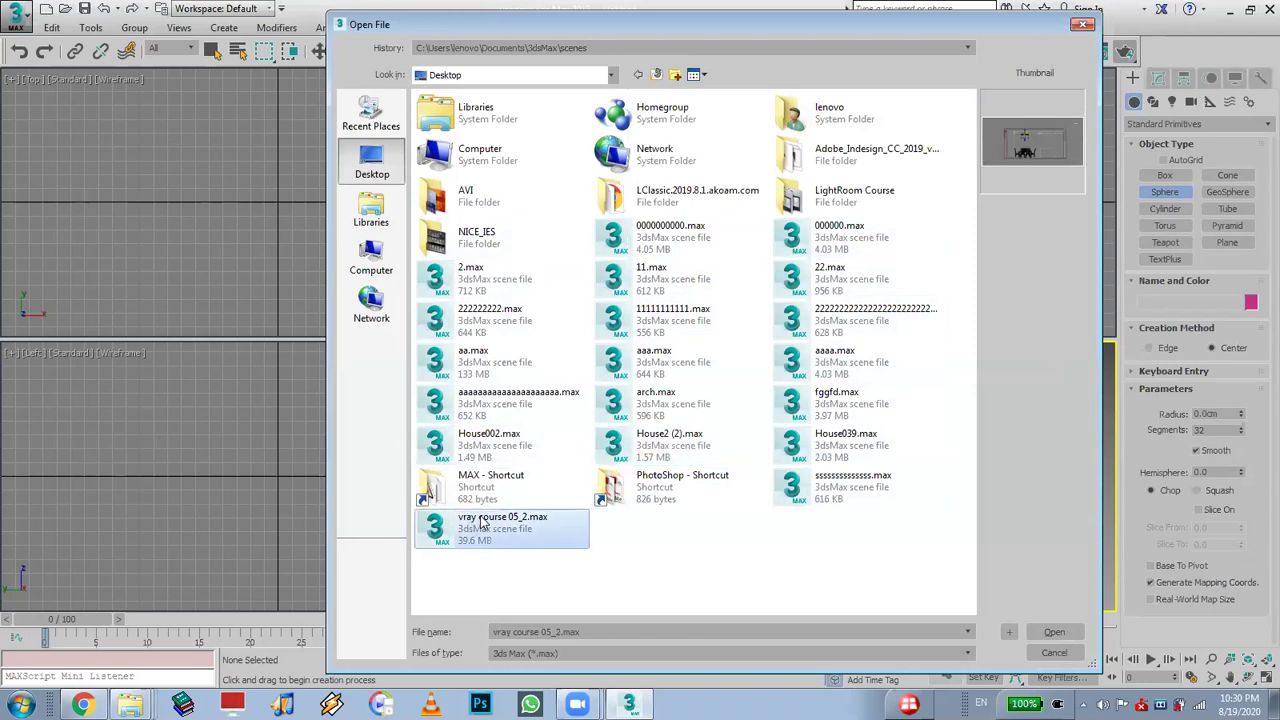
click(652, 410)
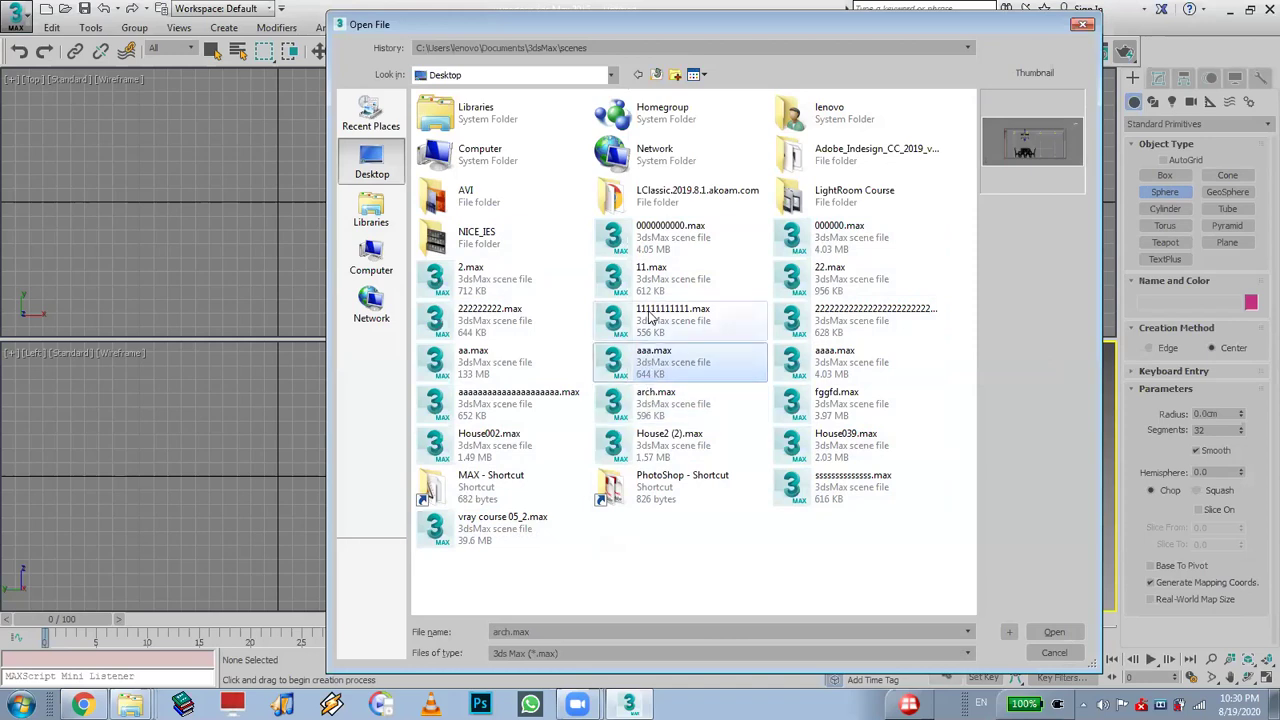
click(642, 248)
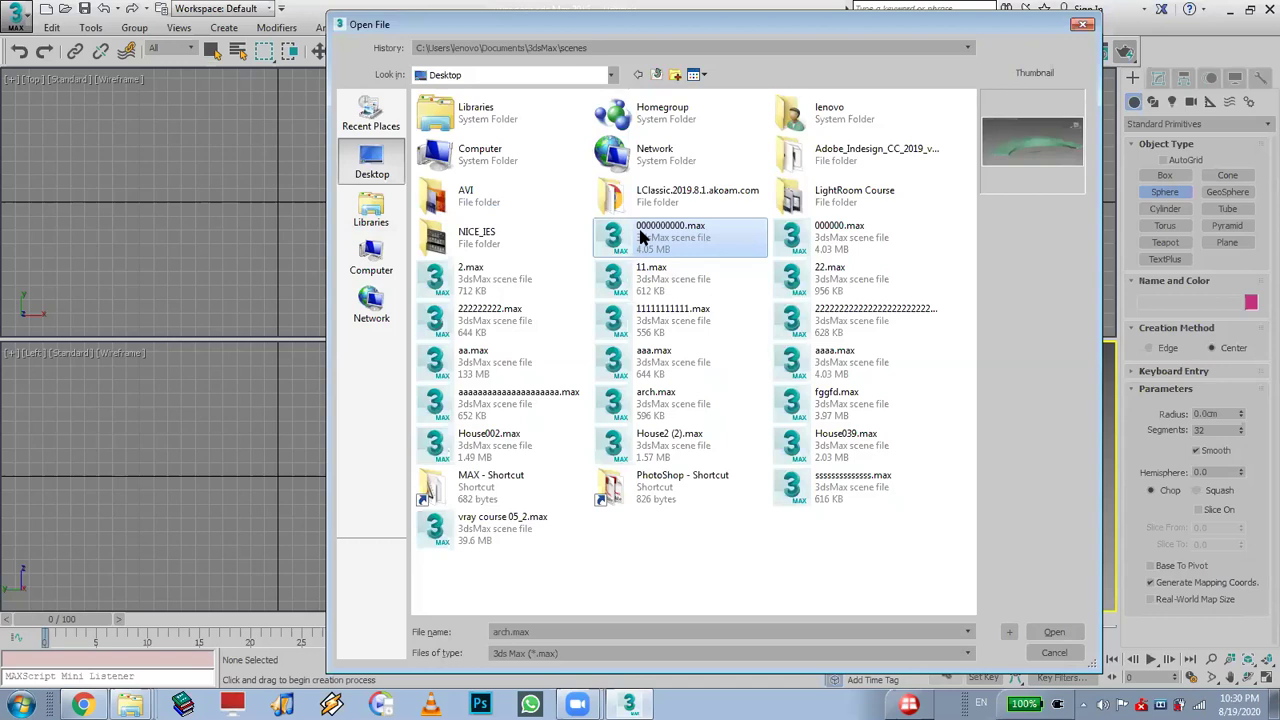
click(503, 287)
click(490, 322)
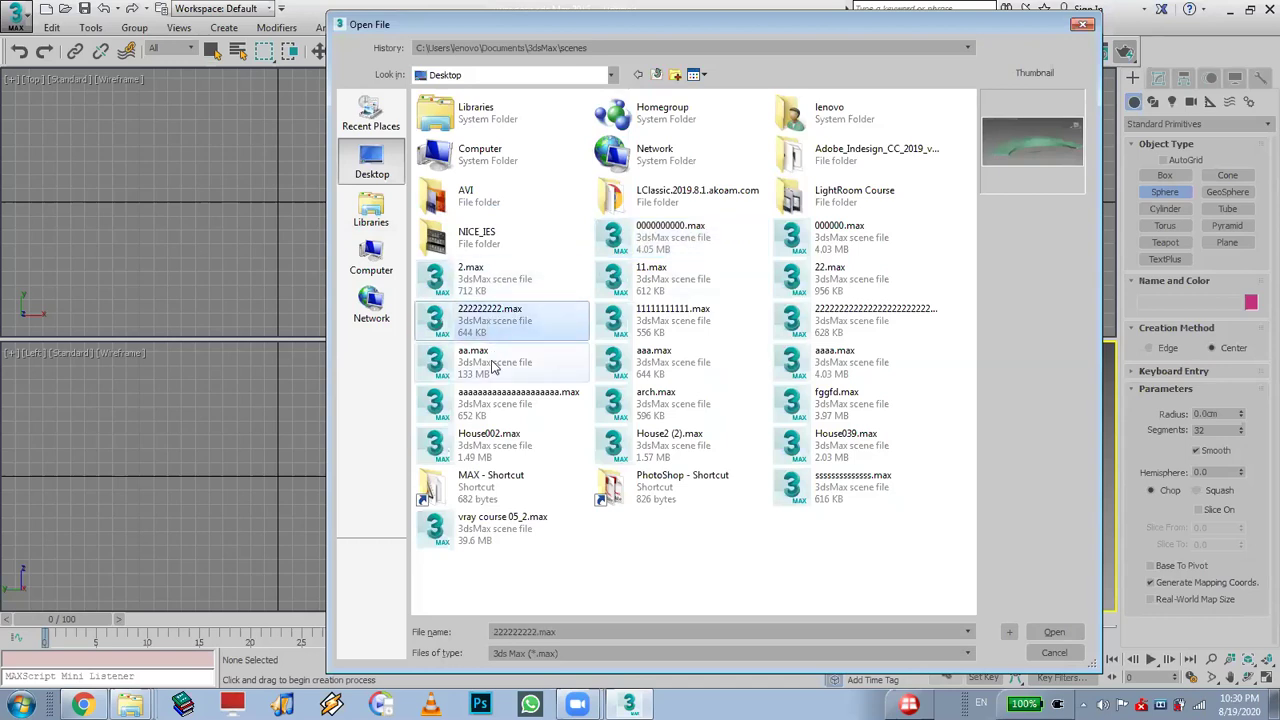
click(487, 364)
click(487, 404)
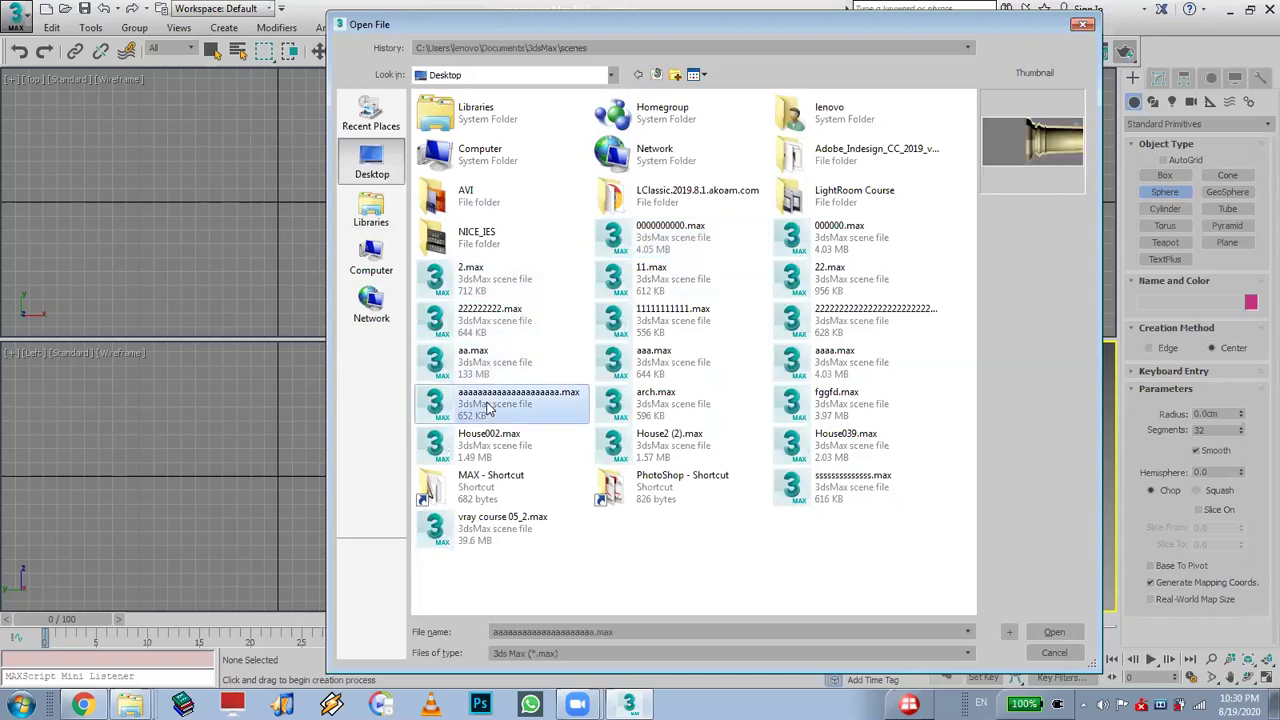
click(483, 448)
click(477, 533)
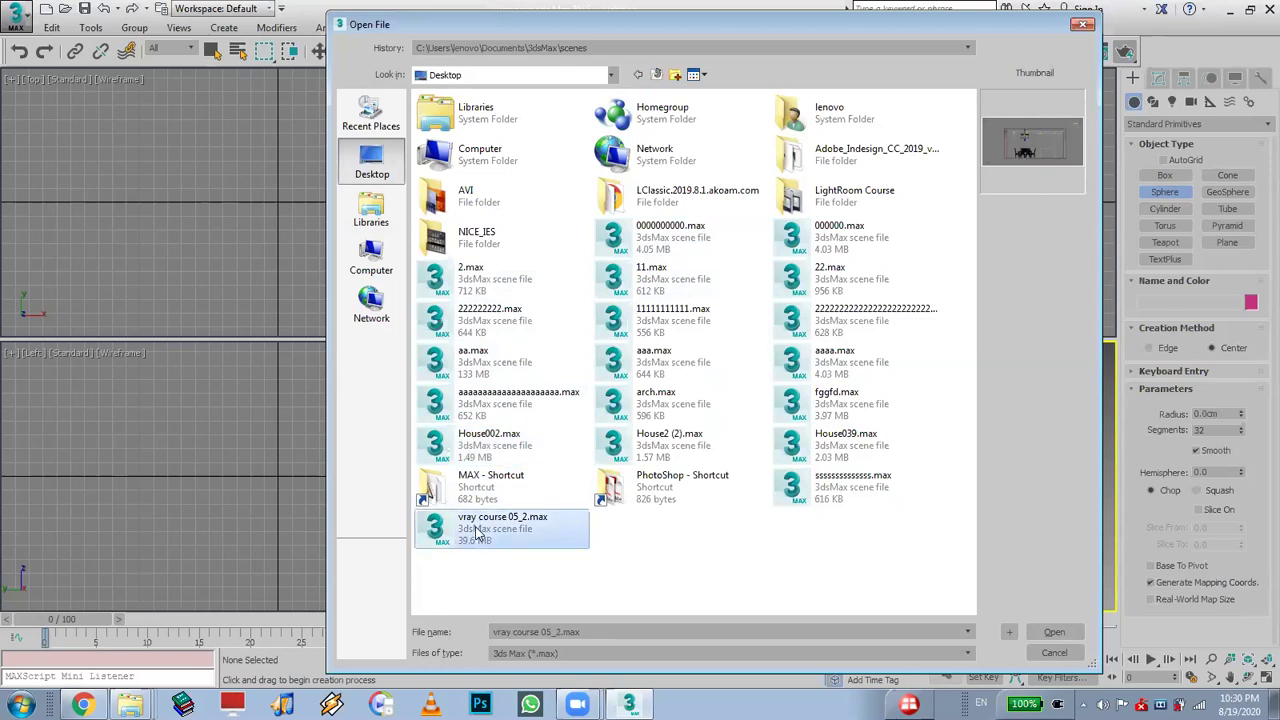
click(705, 237)
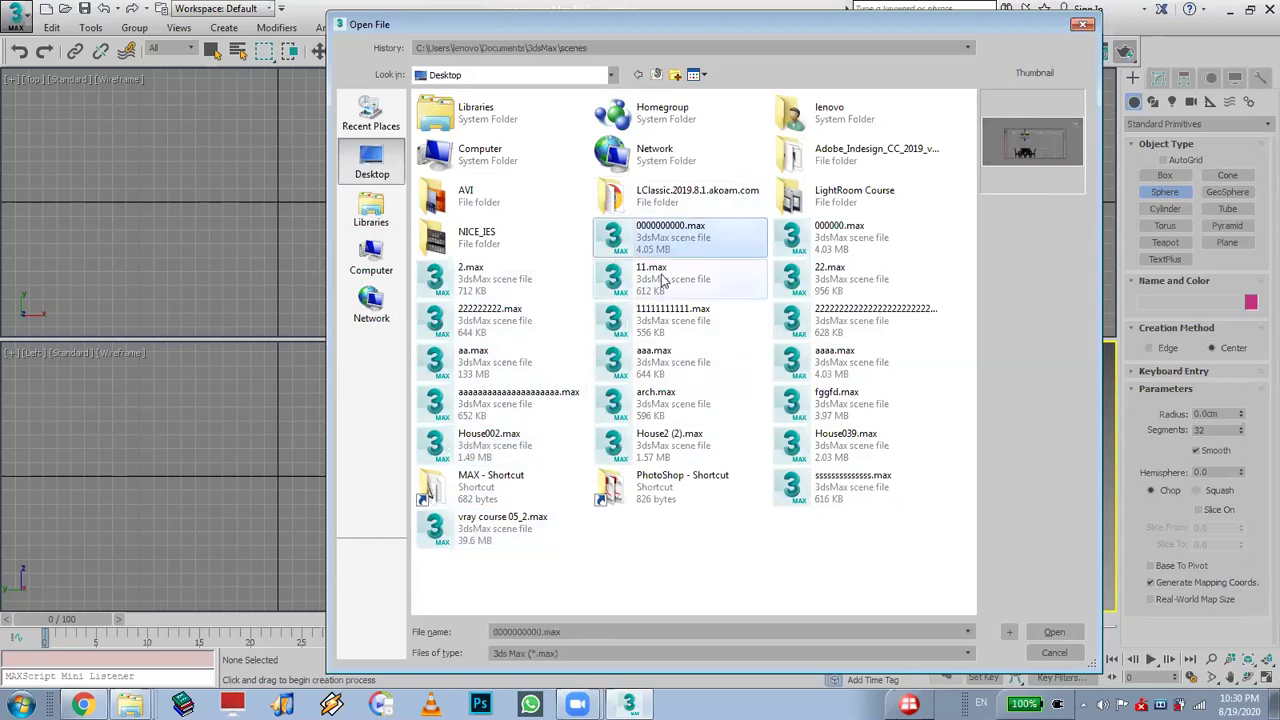
click(657, 289)
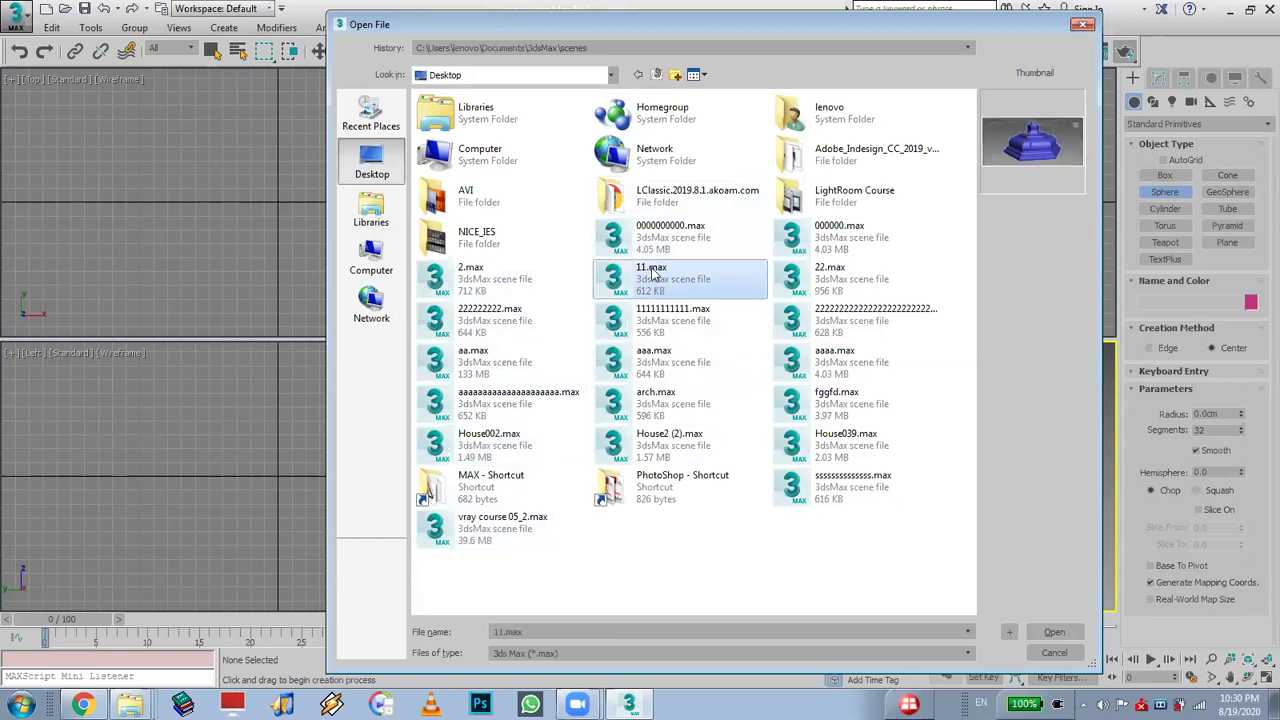
Browse through the Desktop's MAX shortcut to the External Files folder
click(468, 176)
double_click(468, 176)
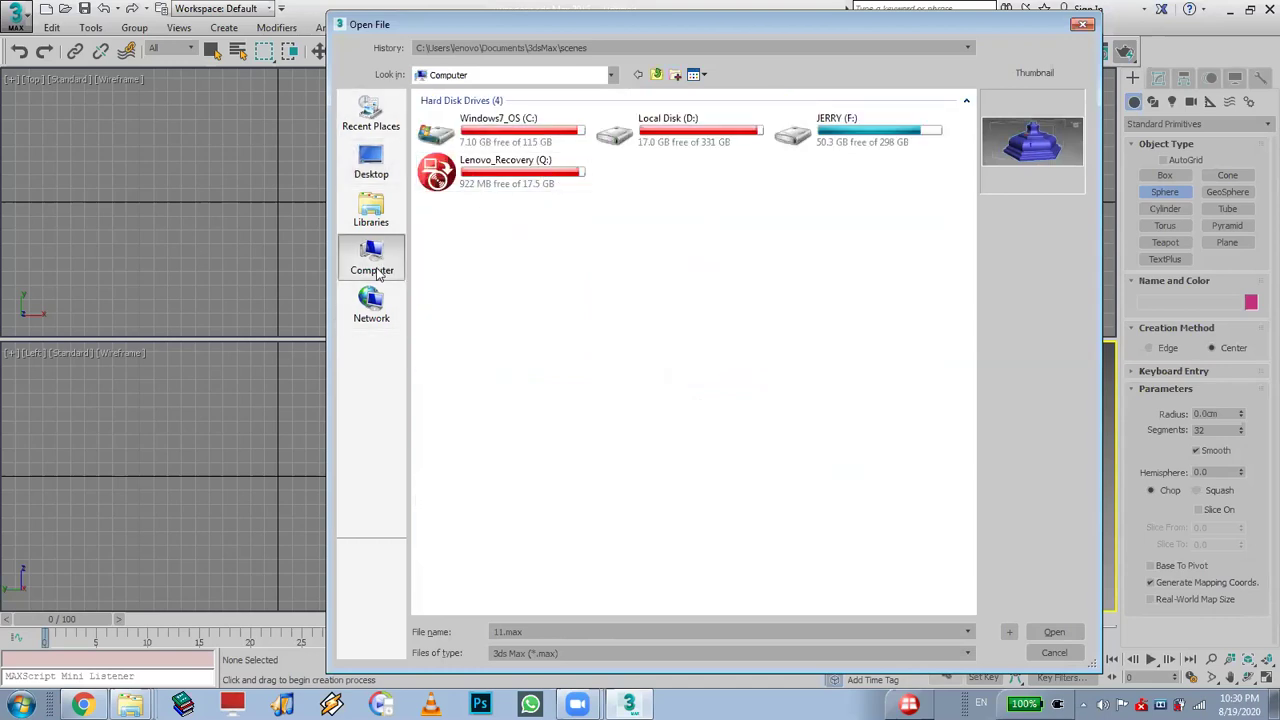
click(390, 180)
double_click(523, 491)
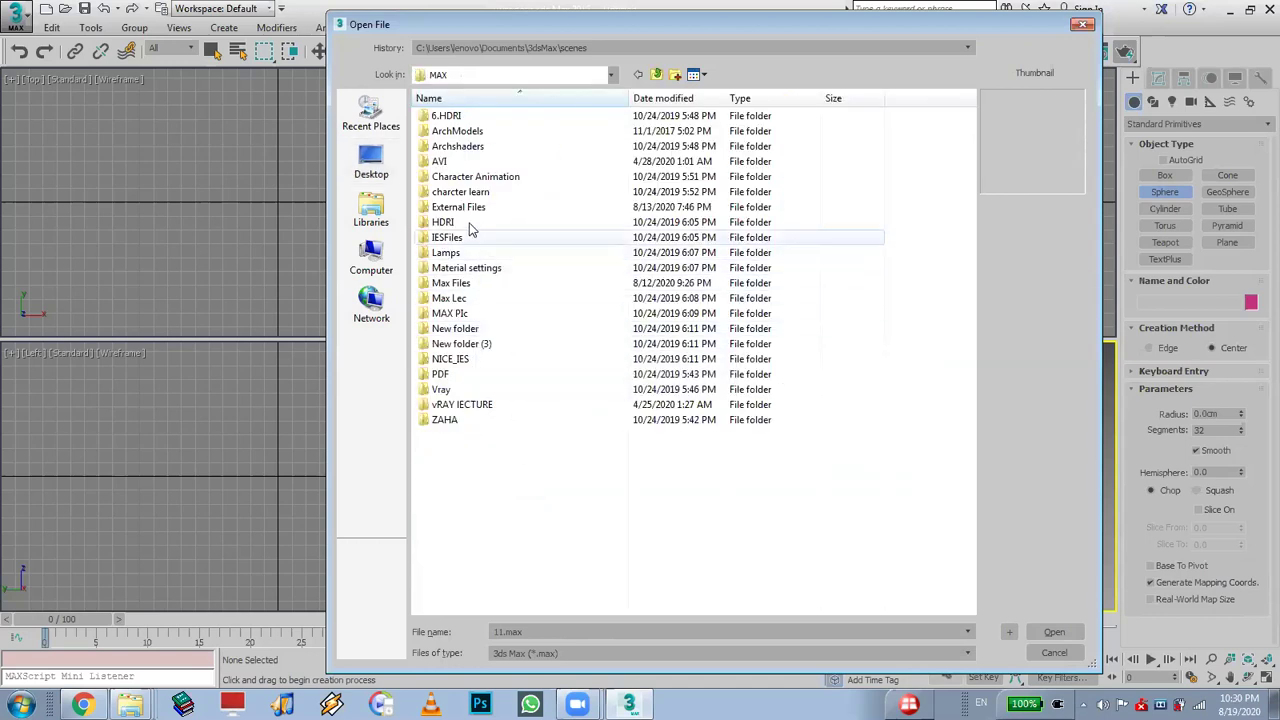
double_click(475, 330)
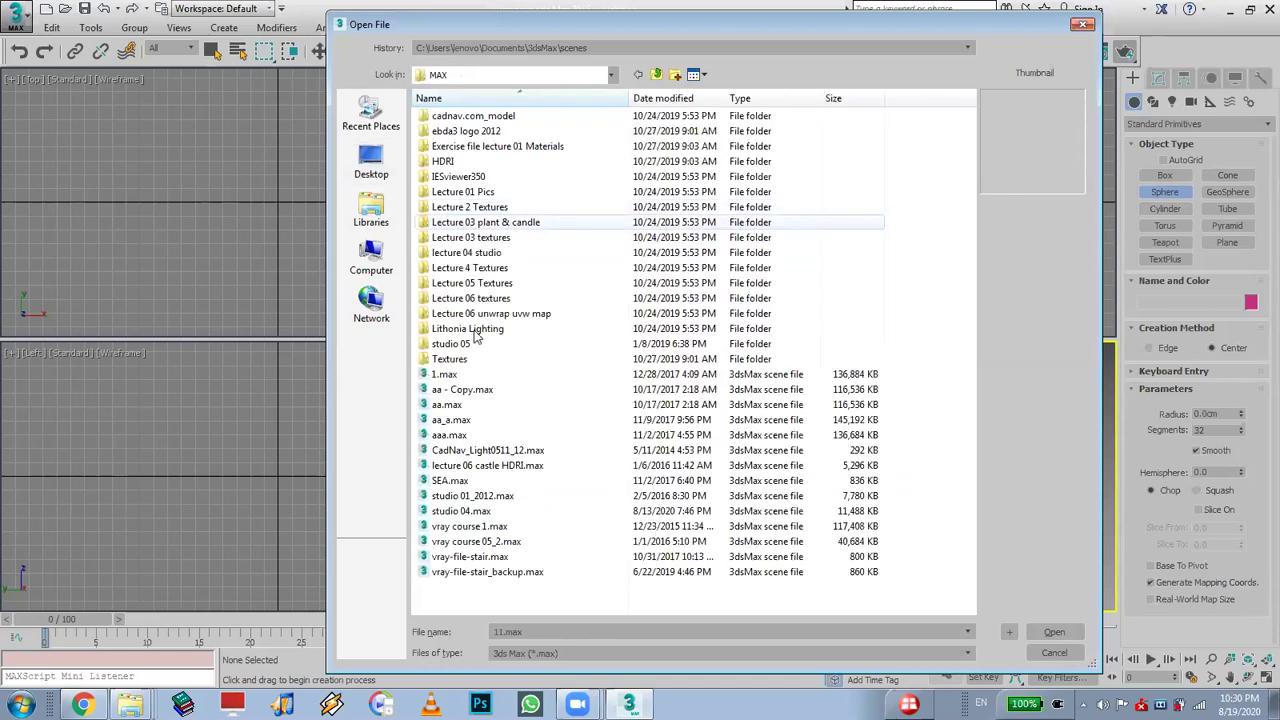
Open studio 01_2012.max, accepting the updated V-Ray features and adopting the file's unit scale
click(456, 422)
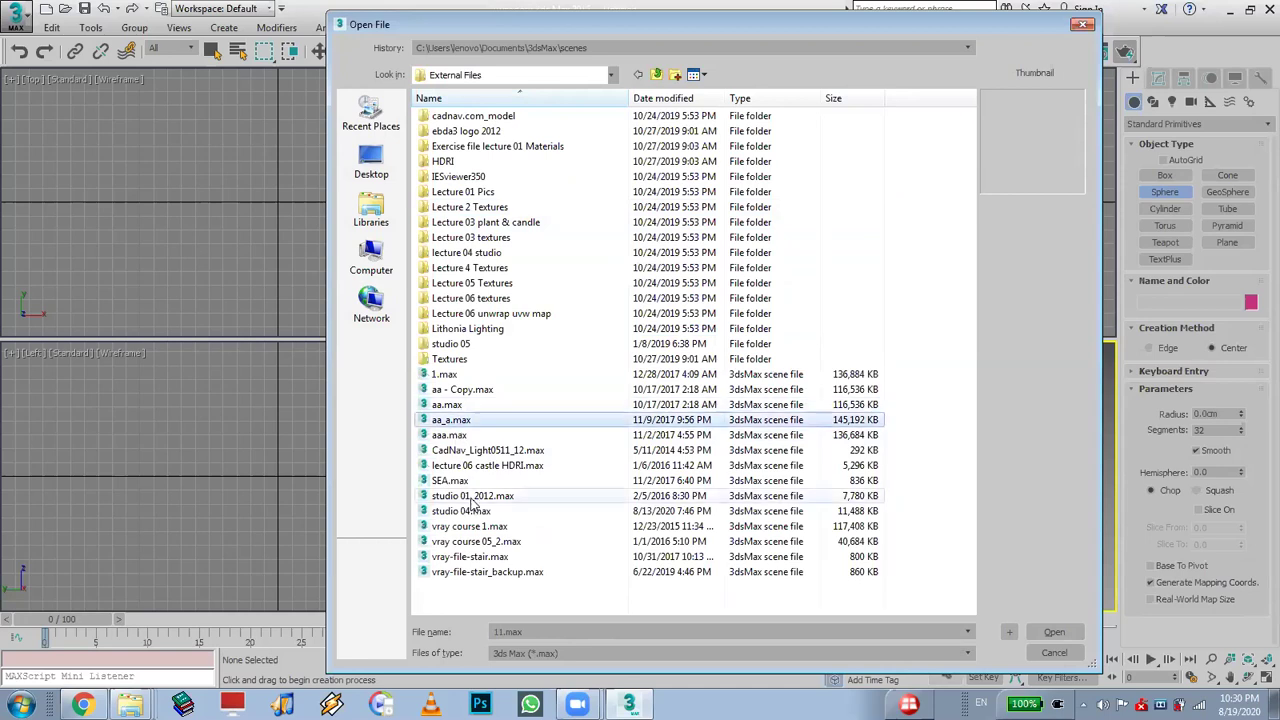
click(473, 497)
double_click(473, 497)
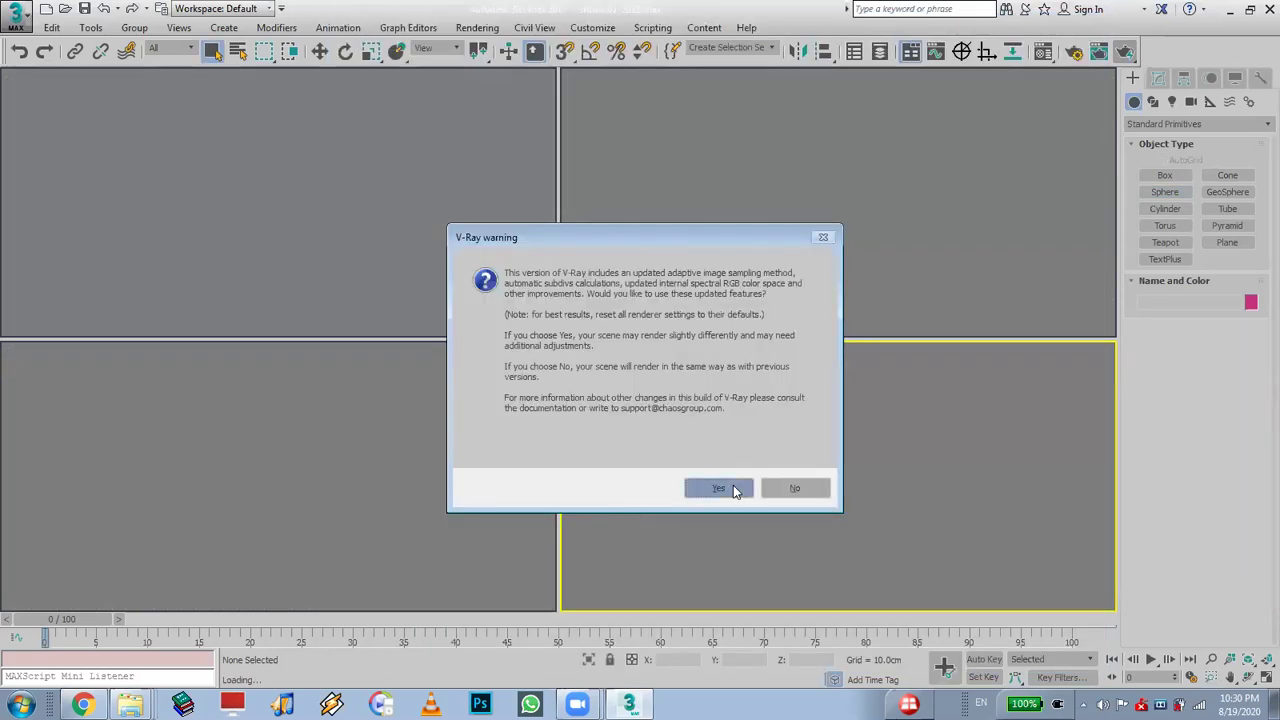
click(733, 489)
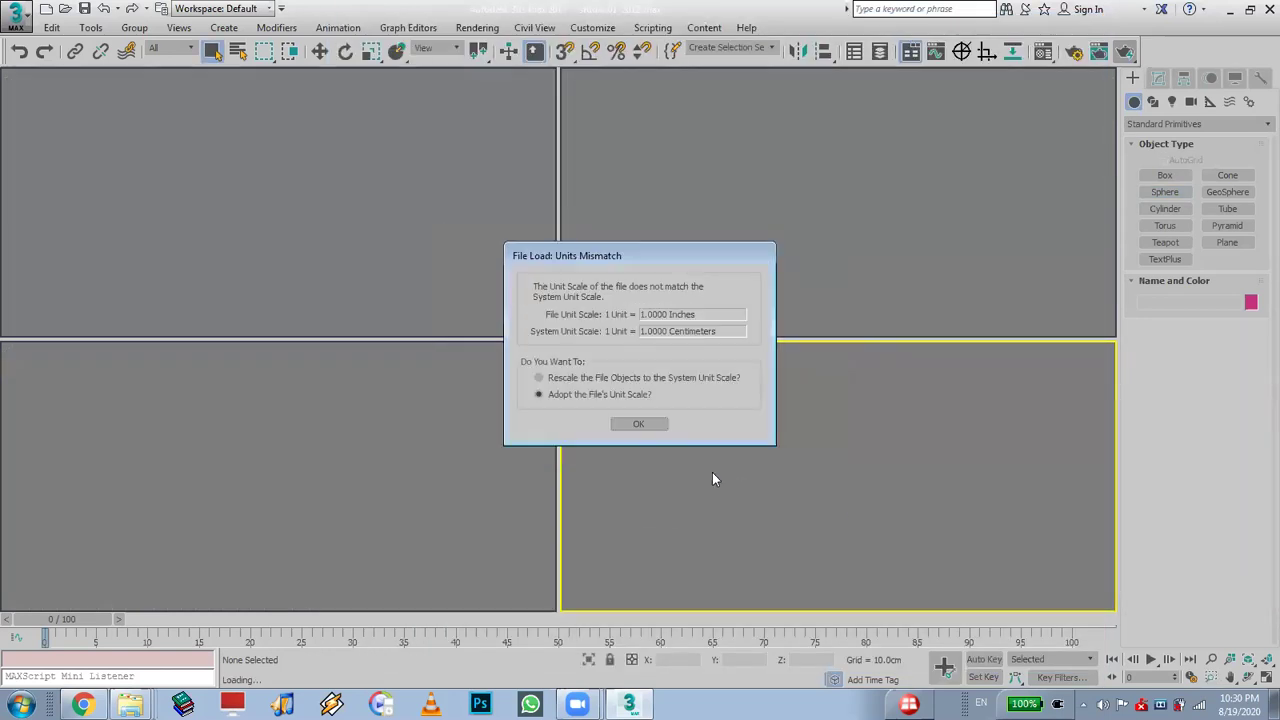
click(640, 424)
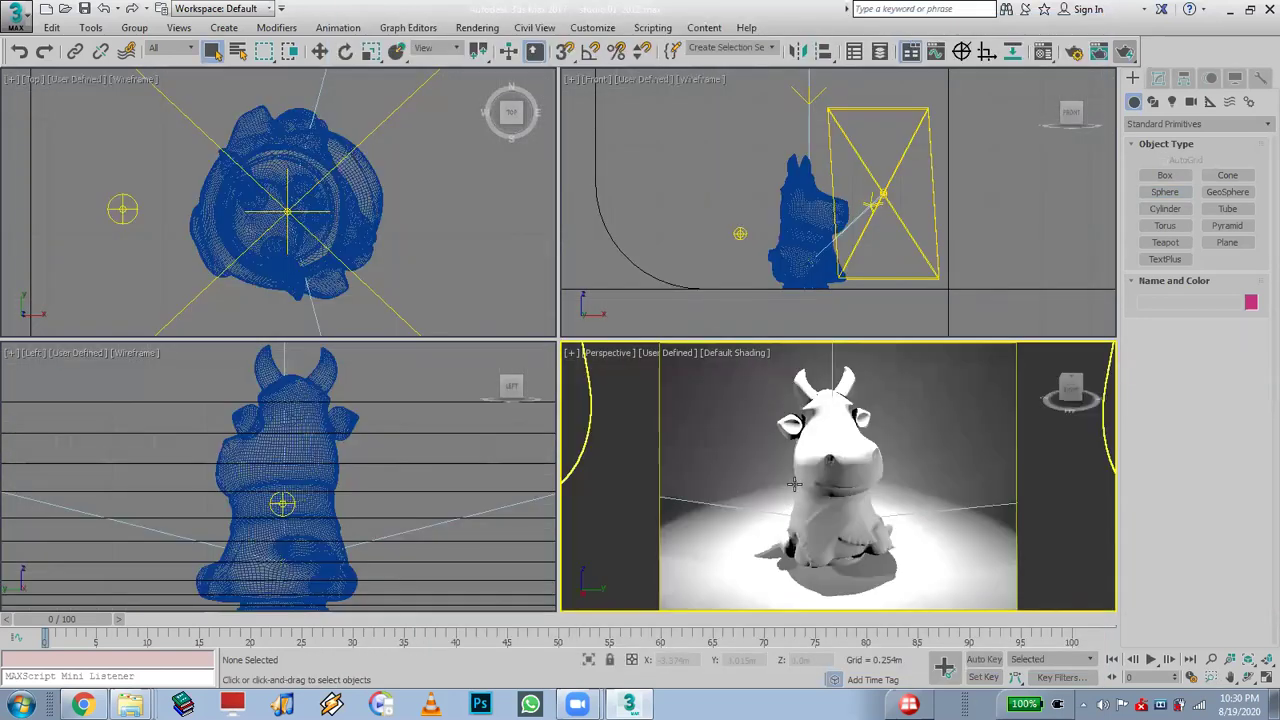
Delete the horned character model from the middle of the studio scene
click(796, 481)
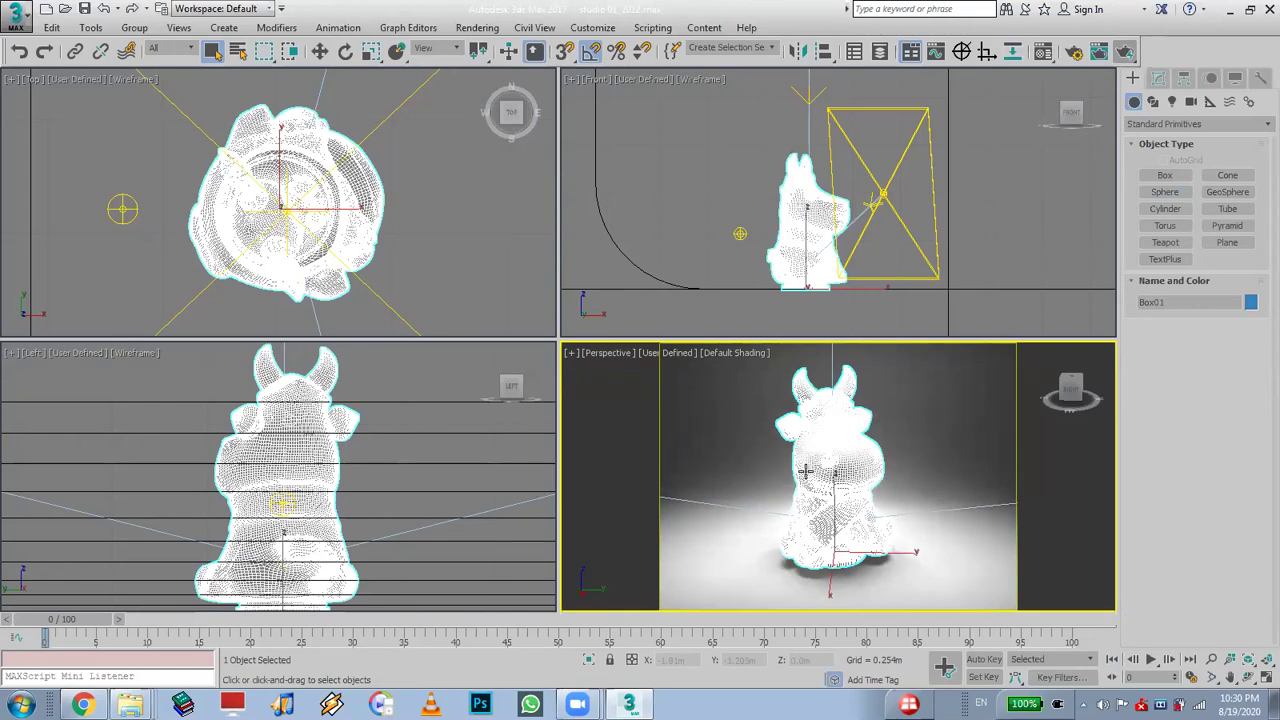
key(Delete)
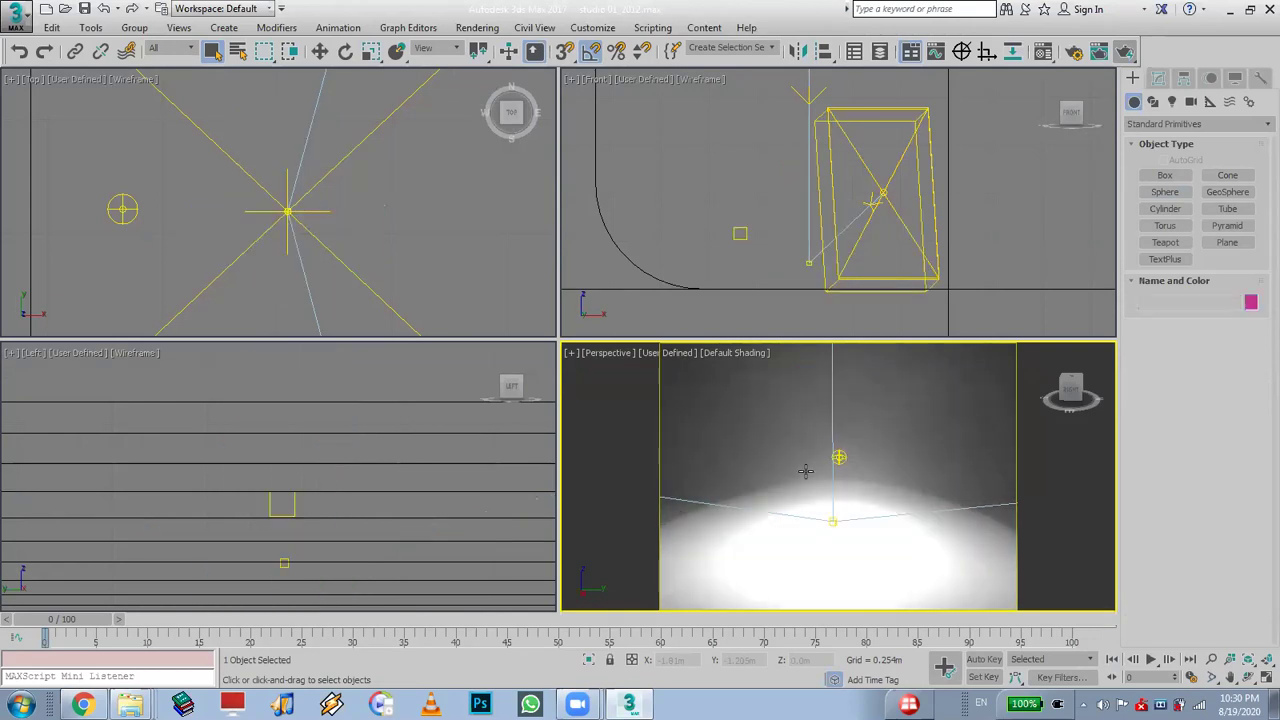
Create a sphere of about 0.053 m radius on the studio floor in the top view
click(805, 470)
click(882, 182)
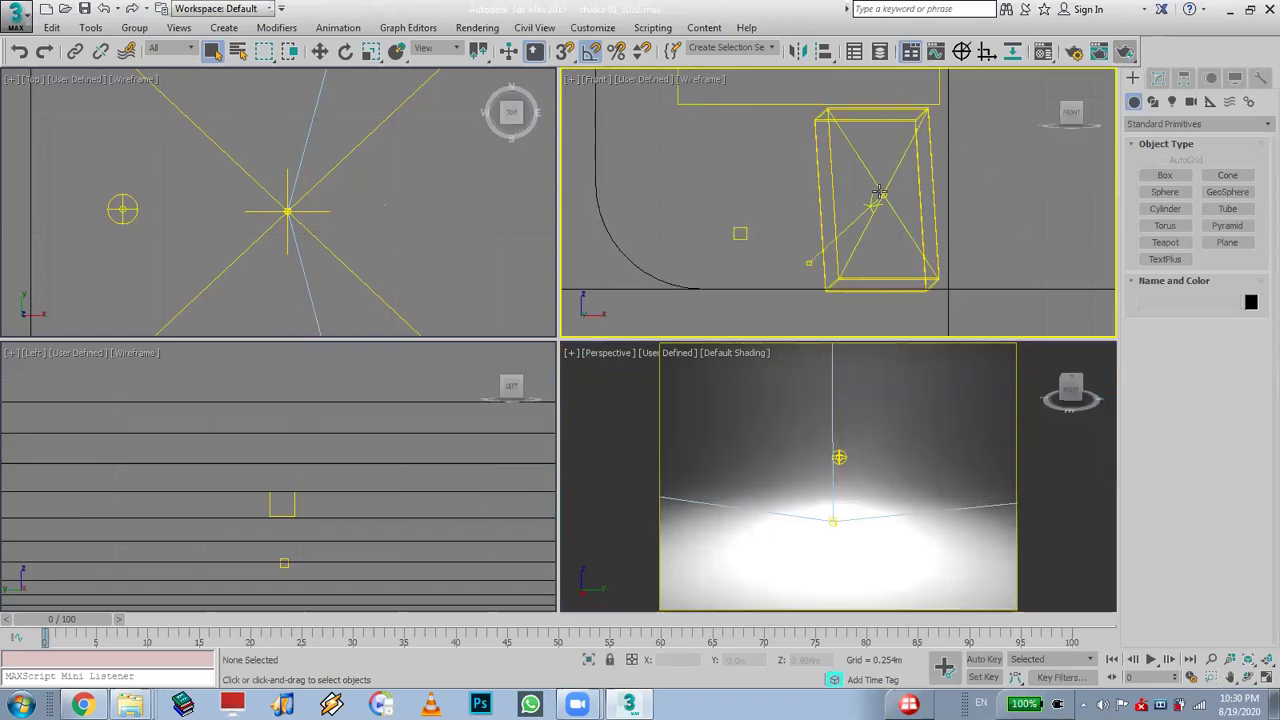
click(1164, 191)
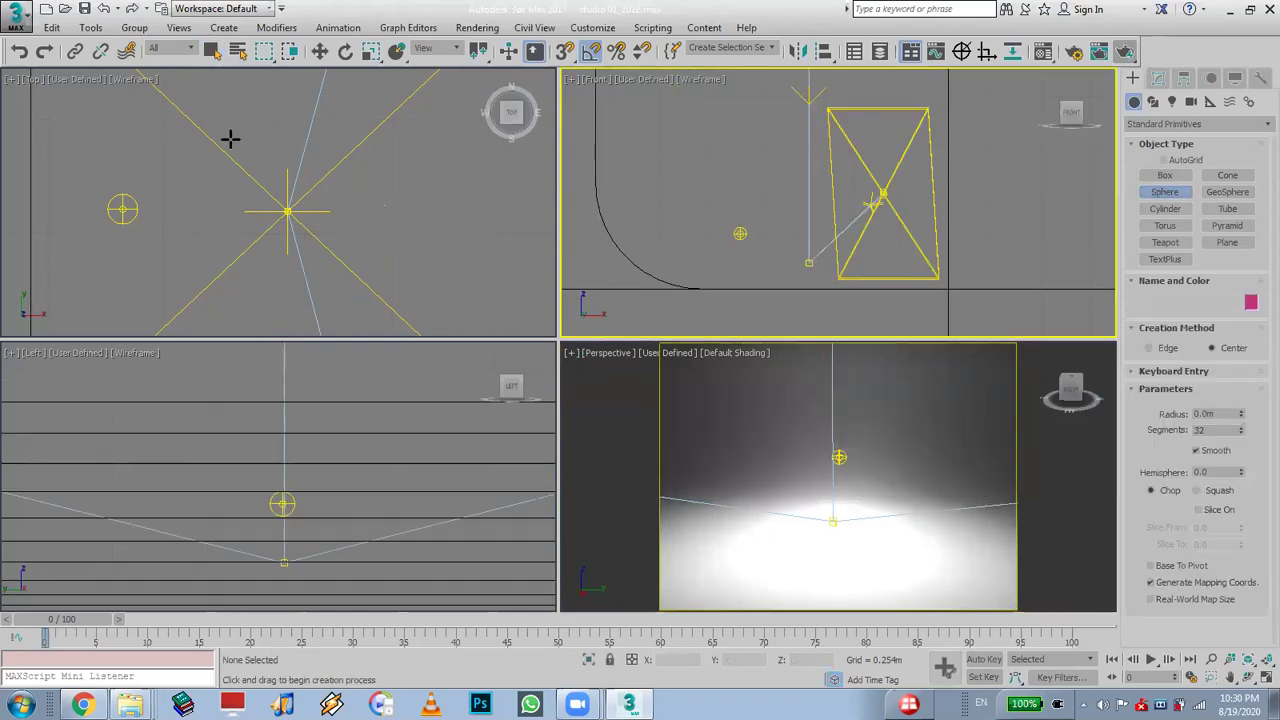
drag(255, 97, 263, 115)
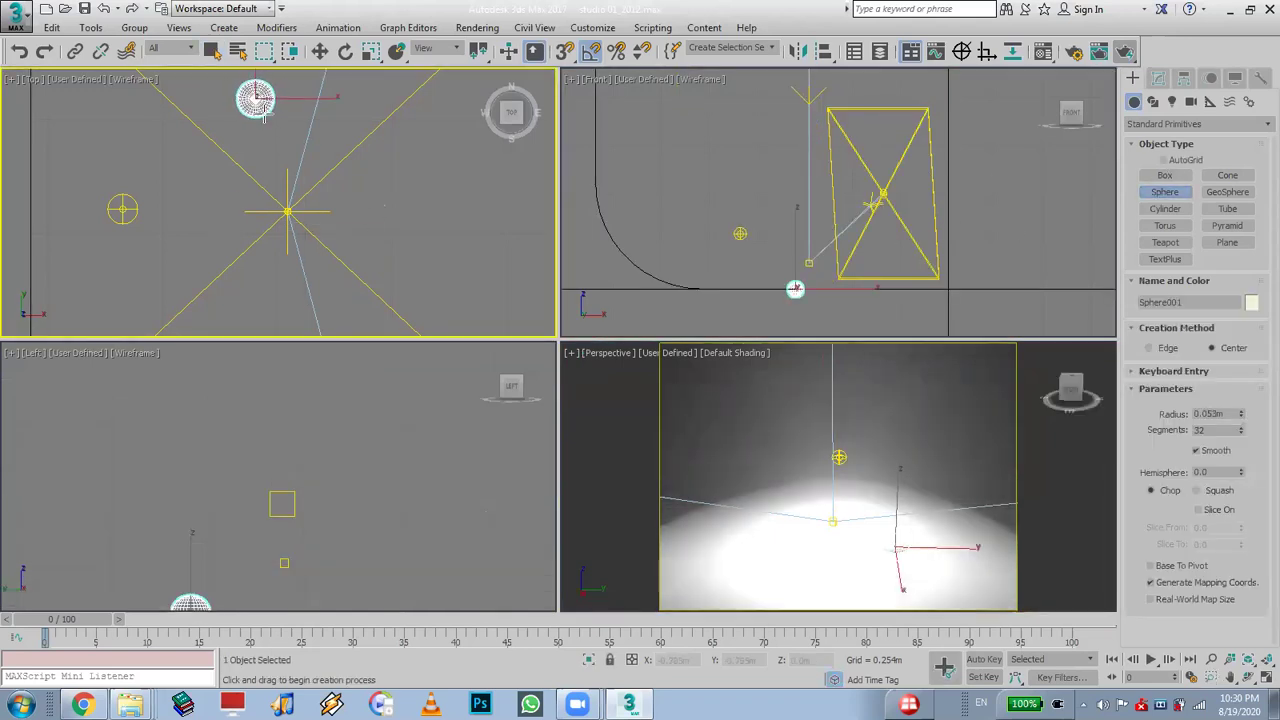
Move the sphere onto the curved backdrop wall, at about X -1.84 m, Y -0.926 m, Z 0.623 m
click(319, 51)
drag(272, 97, 268, 193)
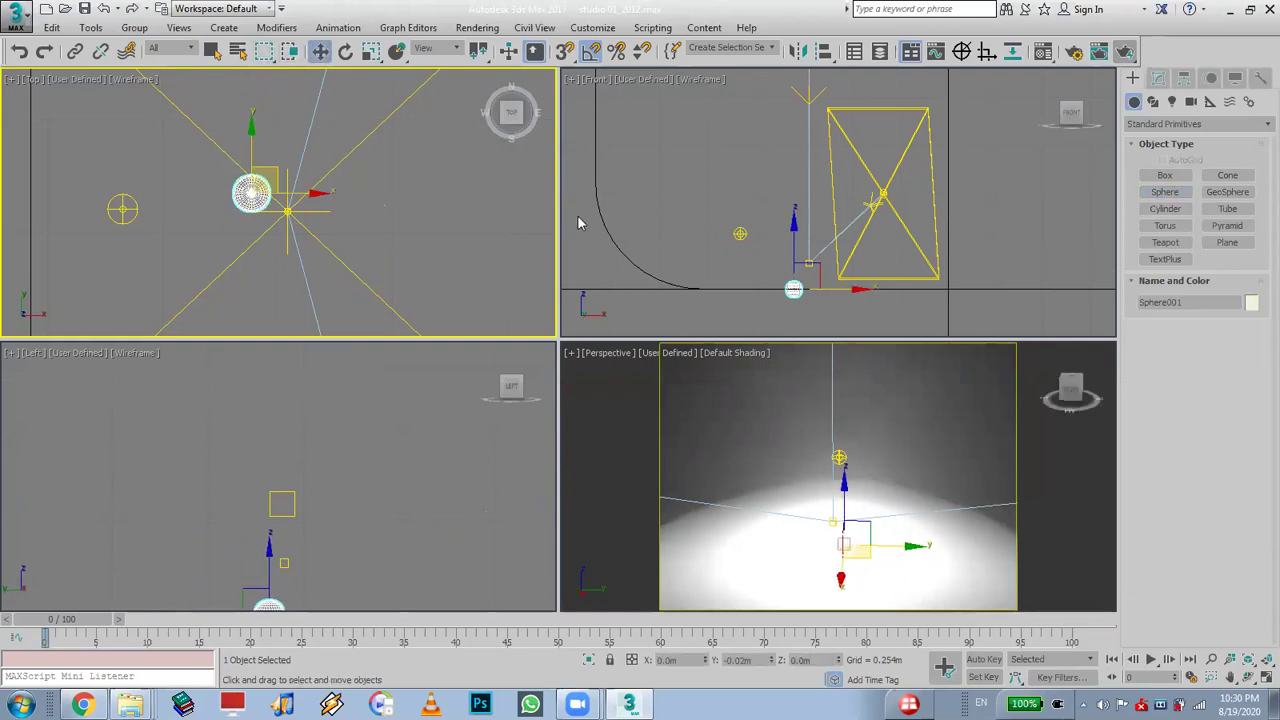
right_click(667, 231)
mouse_move(794, 251)
mouse_down()
mouse_move(795, 172)
mouse_move(795, 244)
mouse_up()
drag(826, 284, 640, 122)
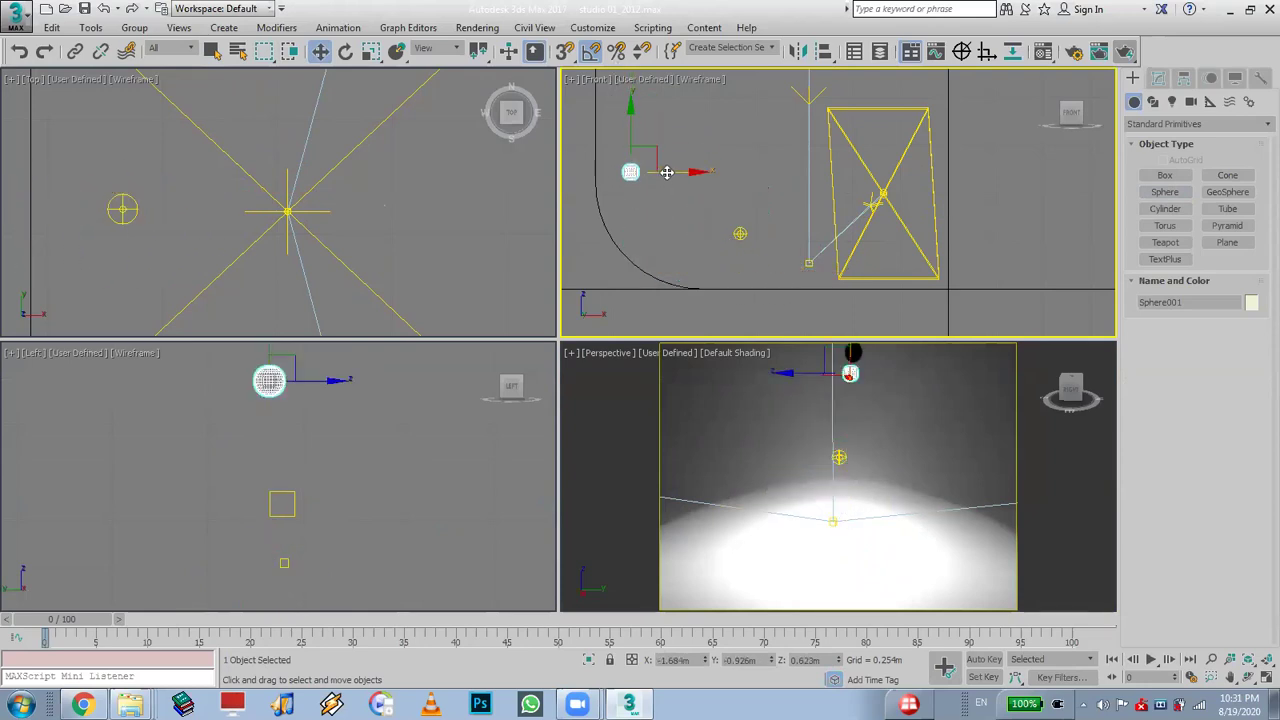
drag(666, 171, 640, 173)
scroll(481, 215, down, 5)
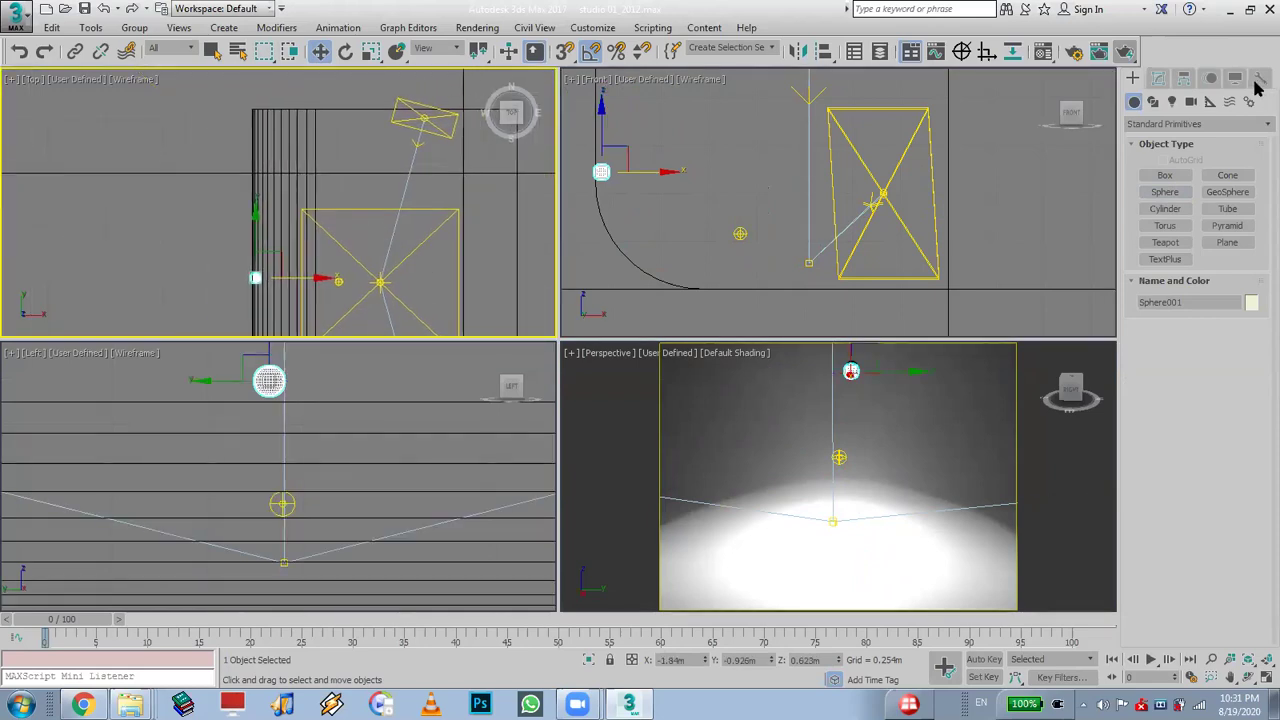
Create a VRayLight of type Mesh in the top view, outside the backdrop beside the sphere
click(1167, 105)
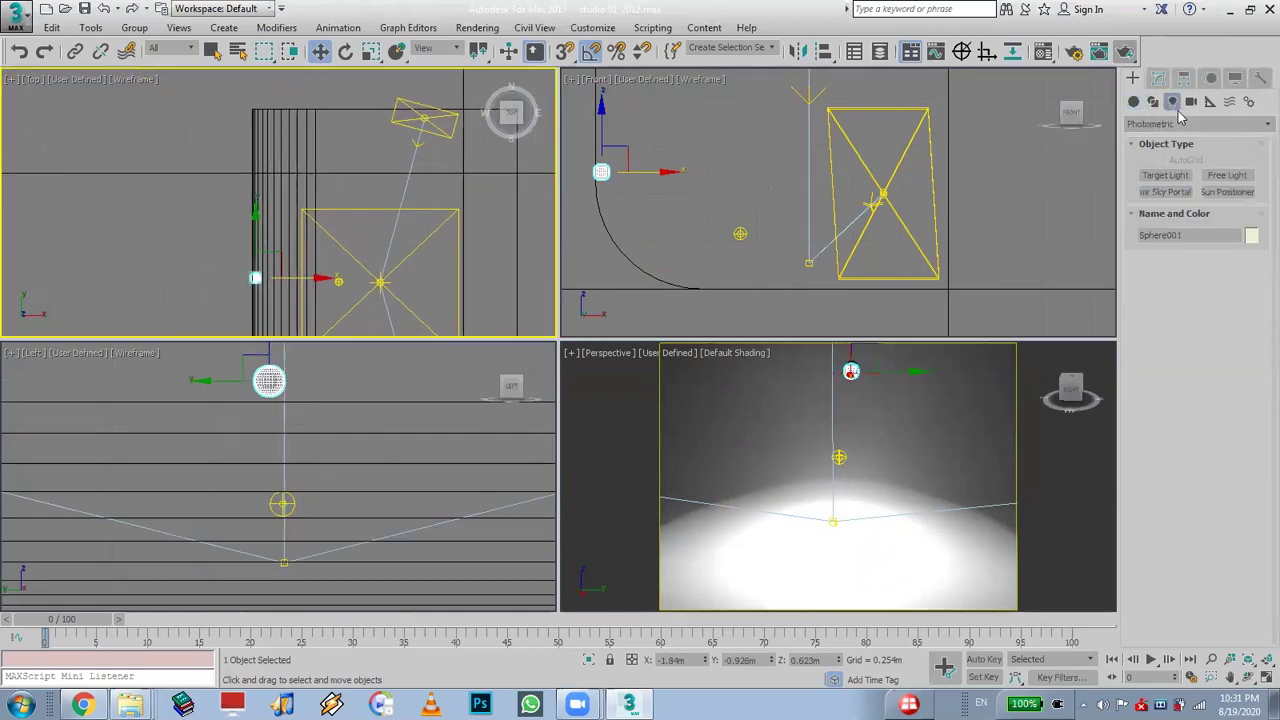
click(1185, 124)
click(1174, 170)
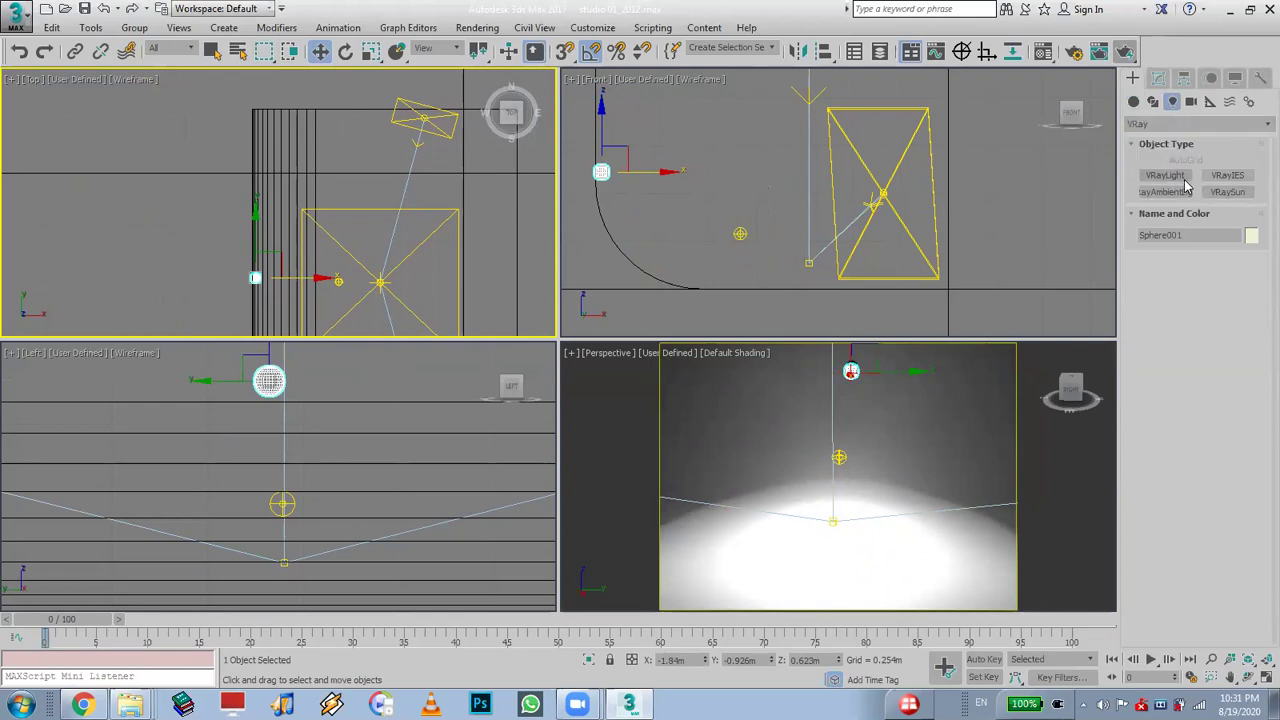
click(1180, 177)
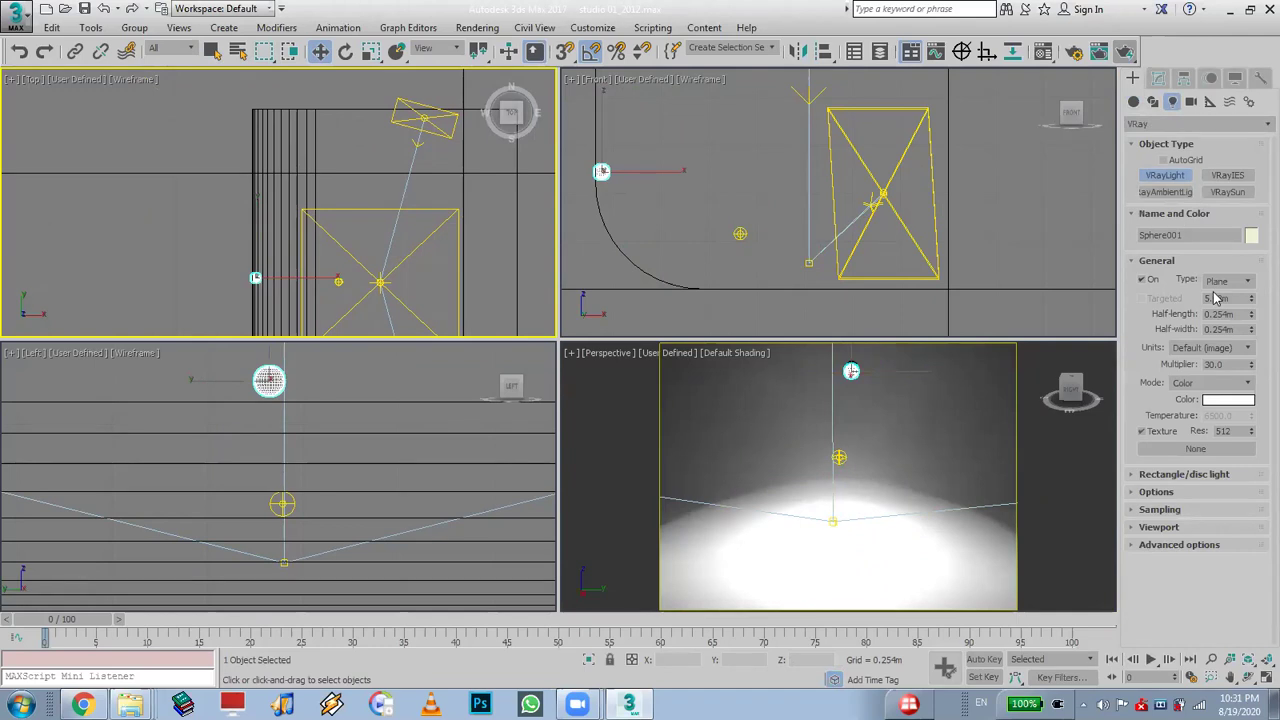
click(1222, 285)
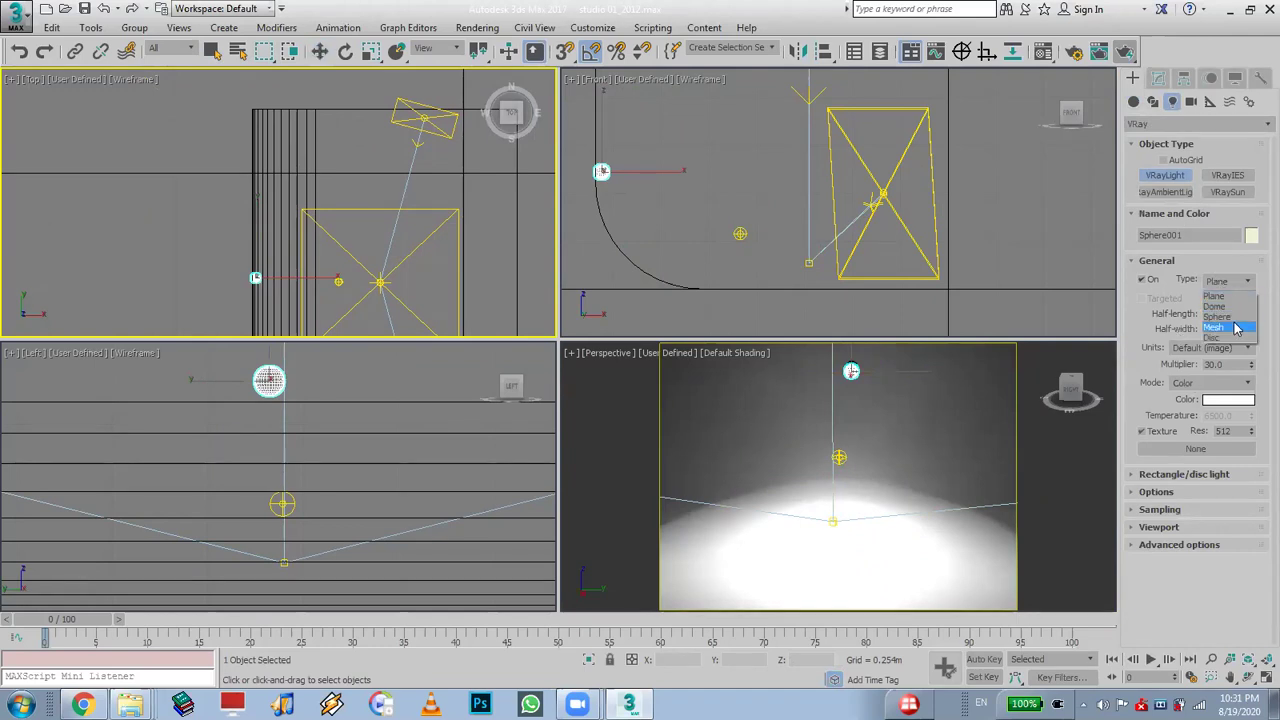
click(1236, 326)
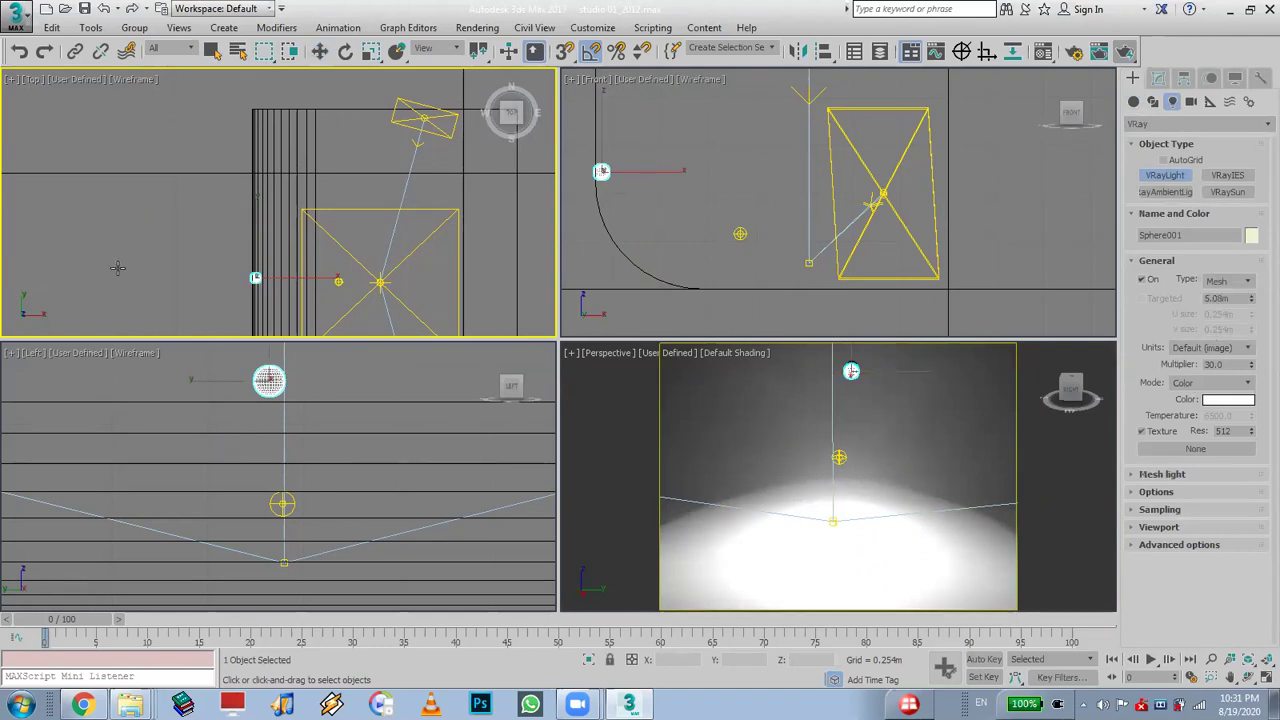
click(158, 248)
right_click(217, 263)
Convert the sphere on the backdrop wall to an Editable Poly
click(255, 278)
right_click(255, 278)
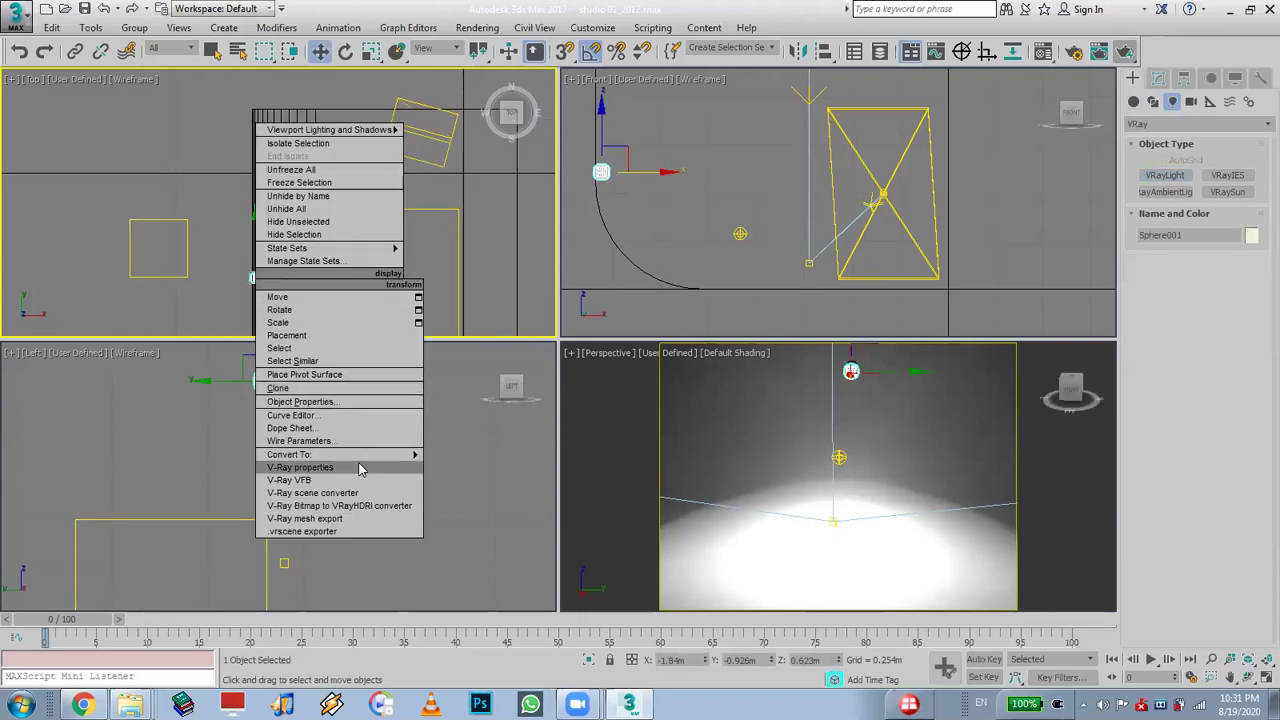
mouse_move(362, 456)
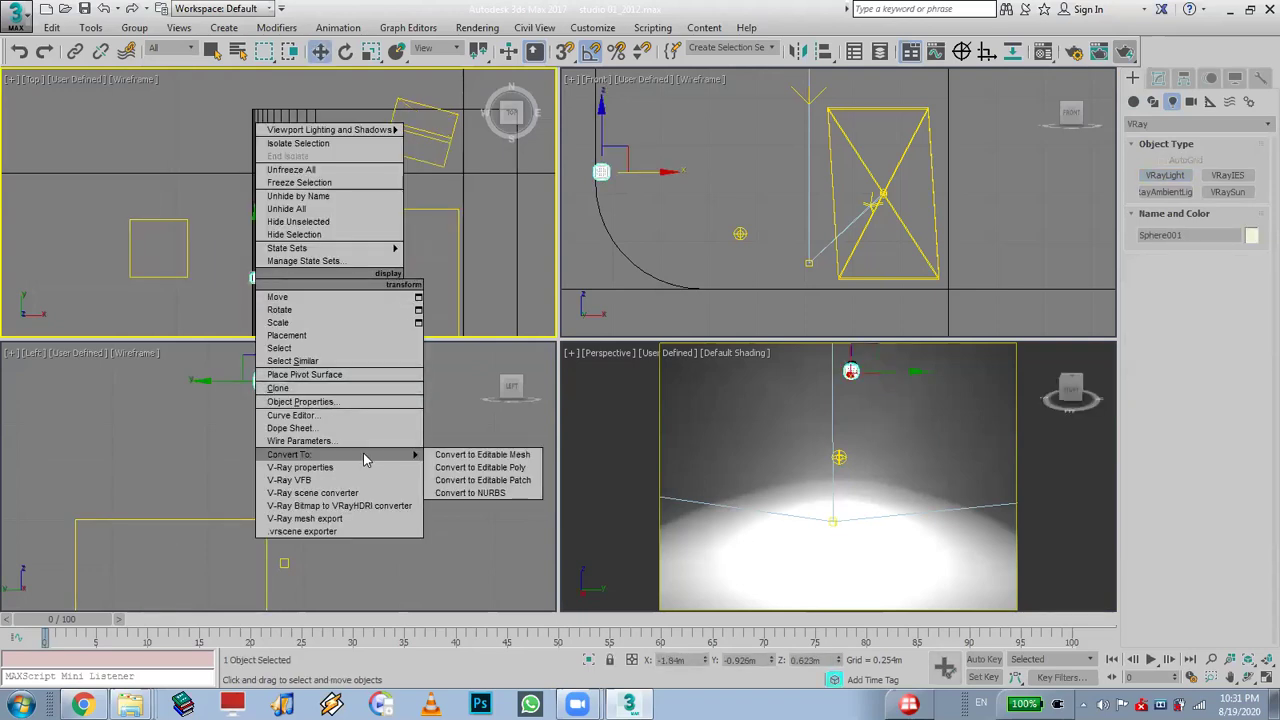
click(480, 467)
click(158, 274)
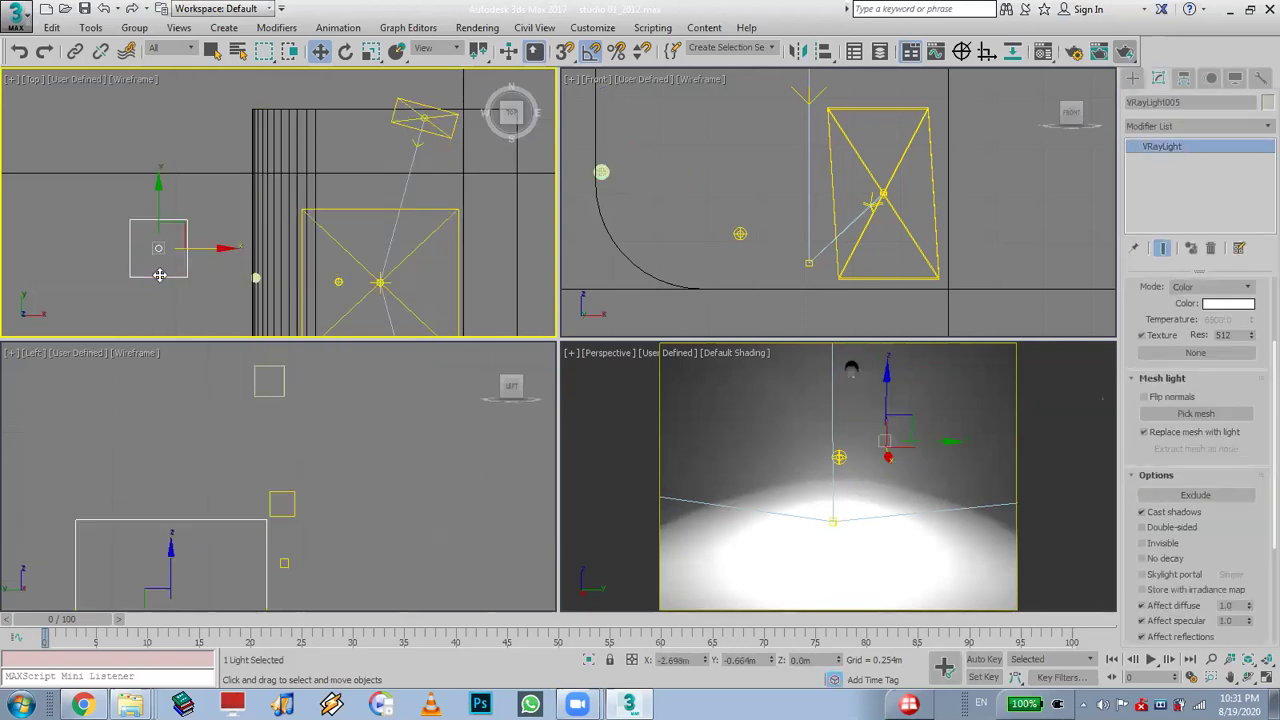
click(1199, 415)
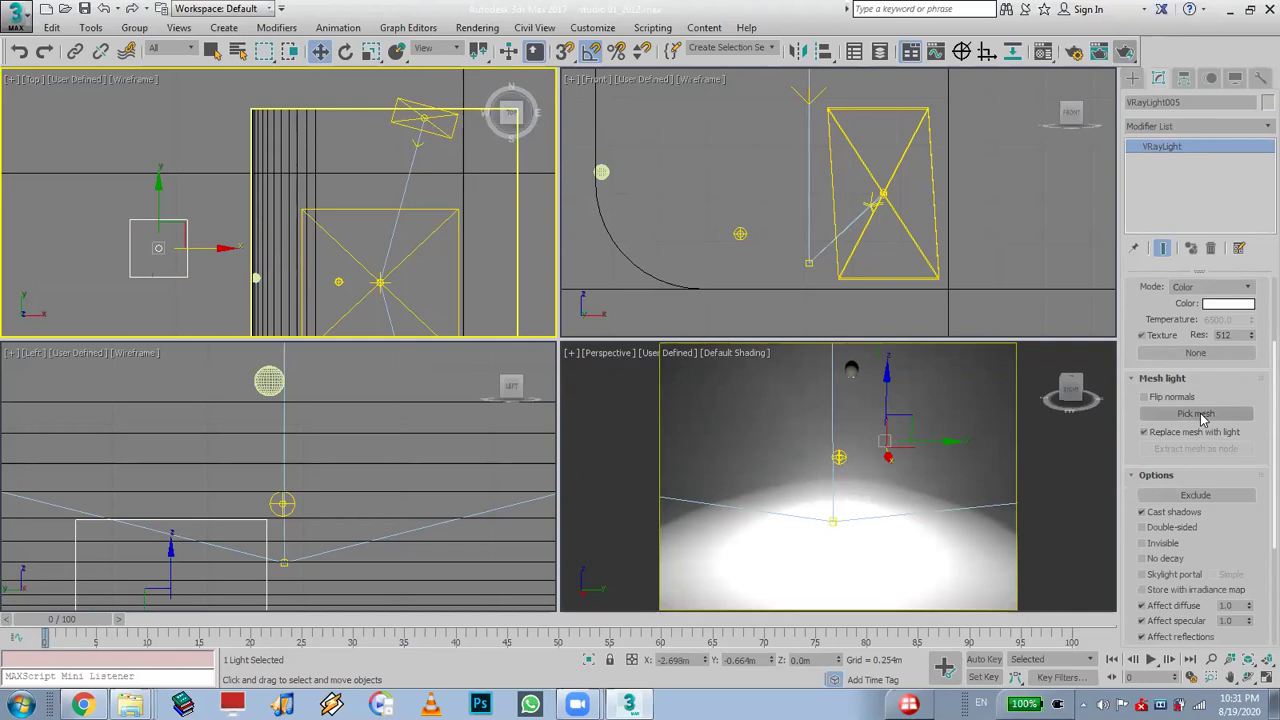
right_click(290, 243)
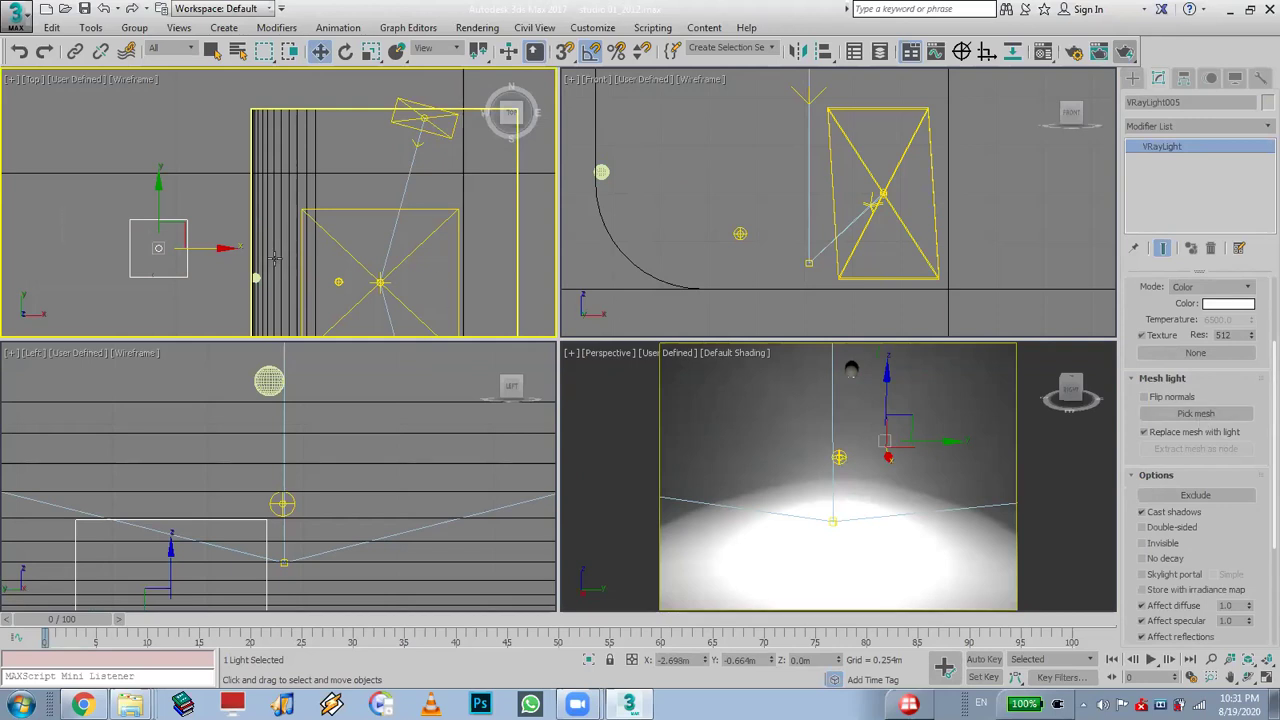
Clone the sphere into four copies in a row along the backdrop wall, spaced about 0.2 m apart
scroll(330, 253, up, 3)
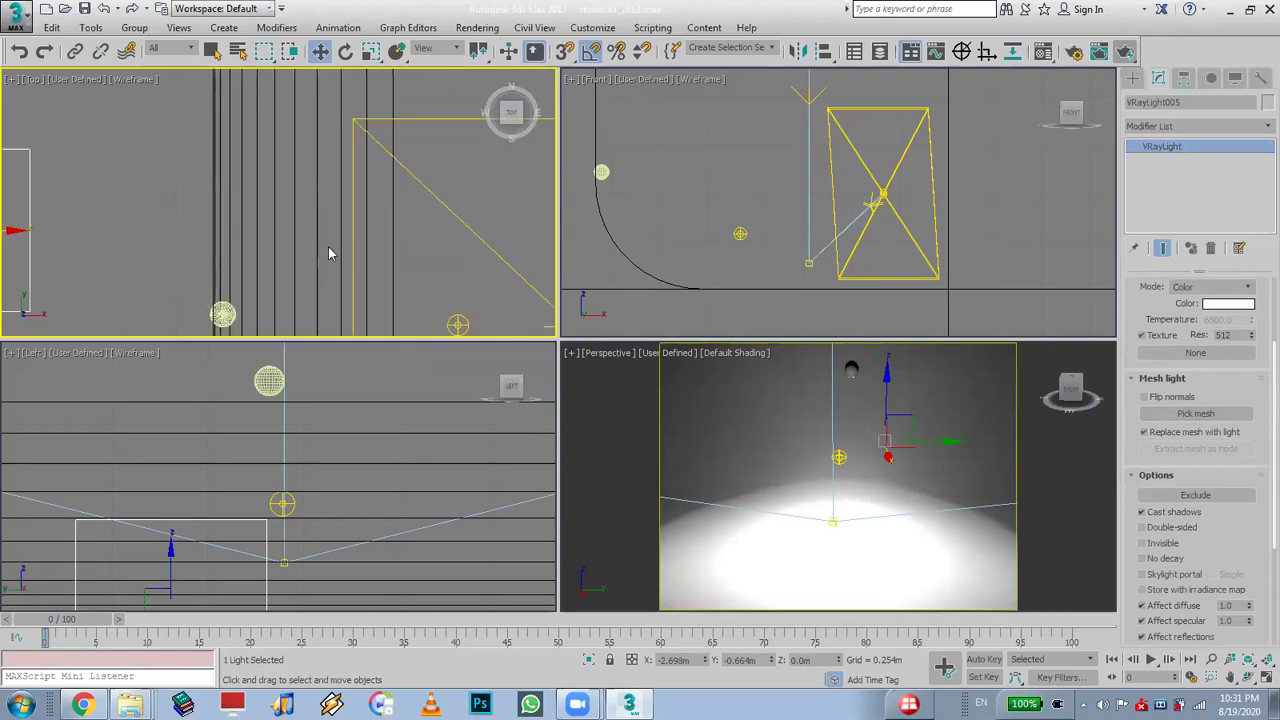
click(225, 313)
shift+drag(225, 313, 222, 250)
click(681, 359)
click(661, 416)
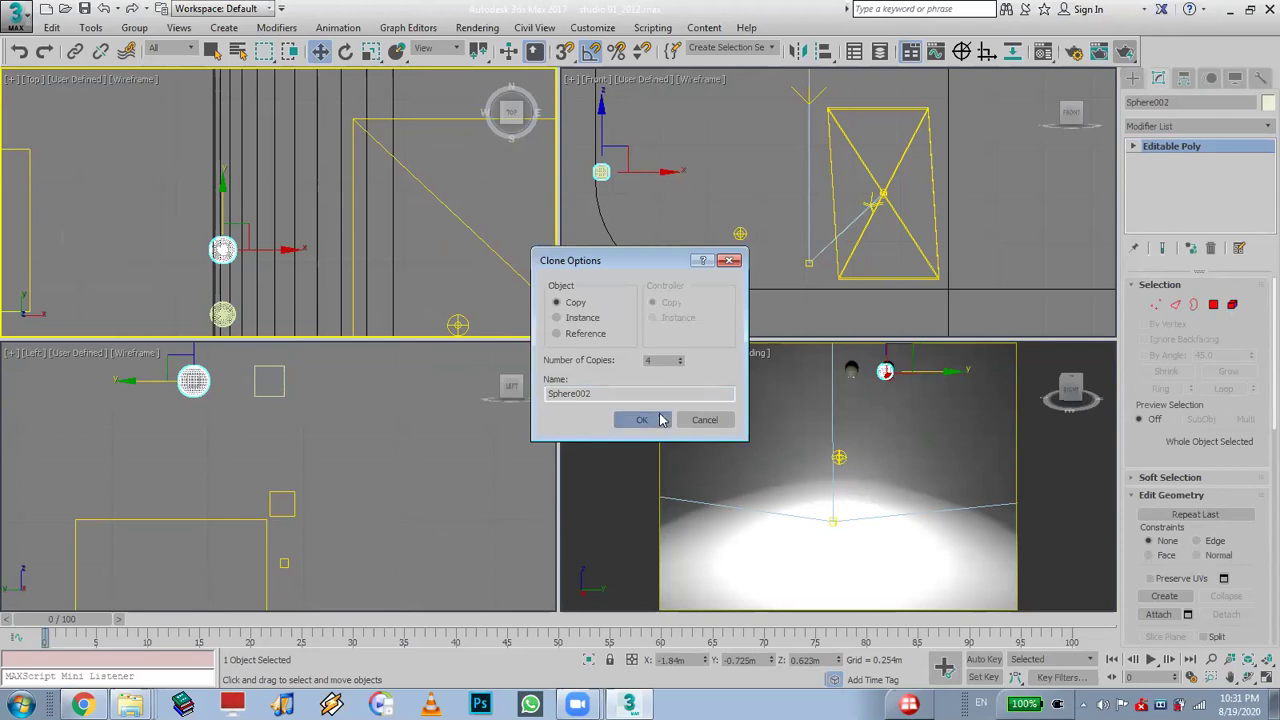
Attach the other four spheres to the last copy so the whole row becomes one Editable Poly object
scroll(330, 196, down, 3)
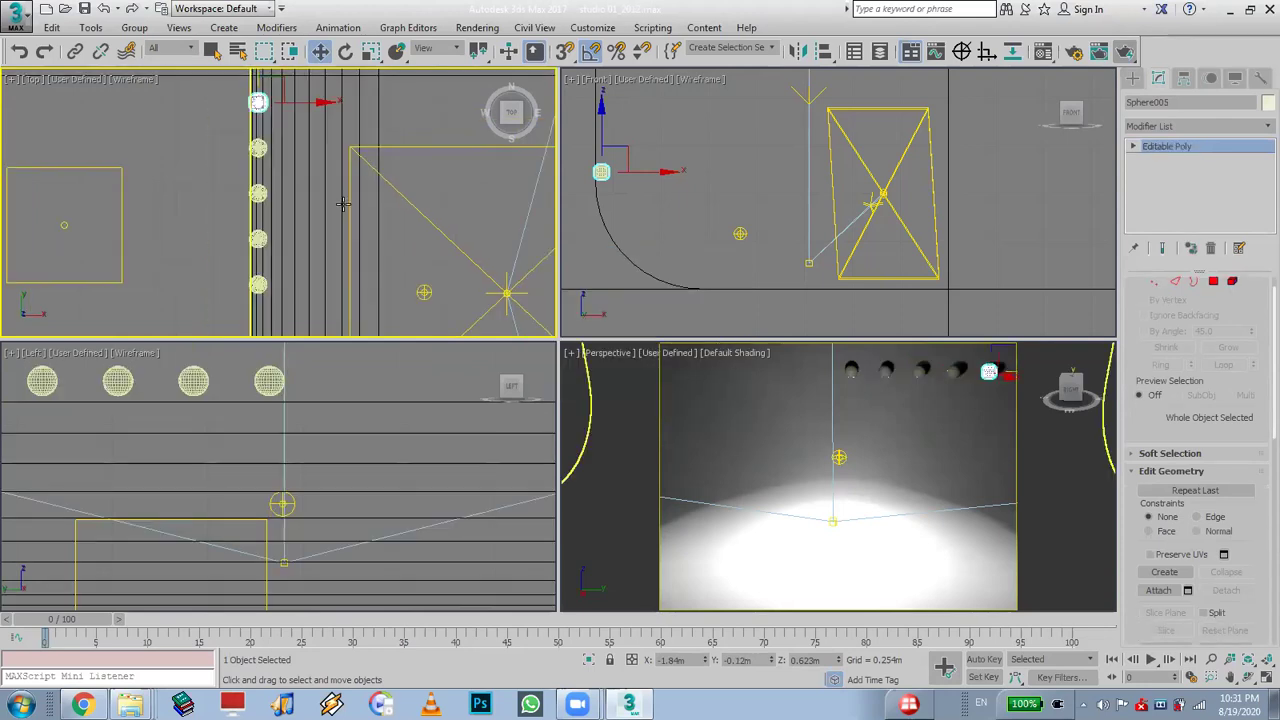
scroll(1166, 430, down, 1)
scroll(1166, 430, down, 5)
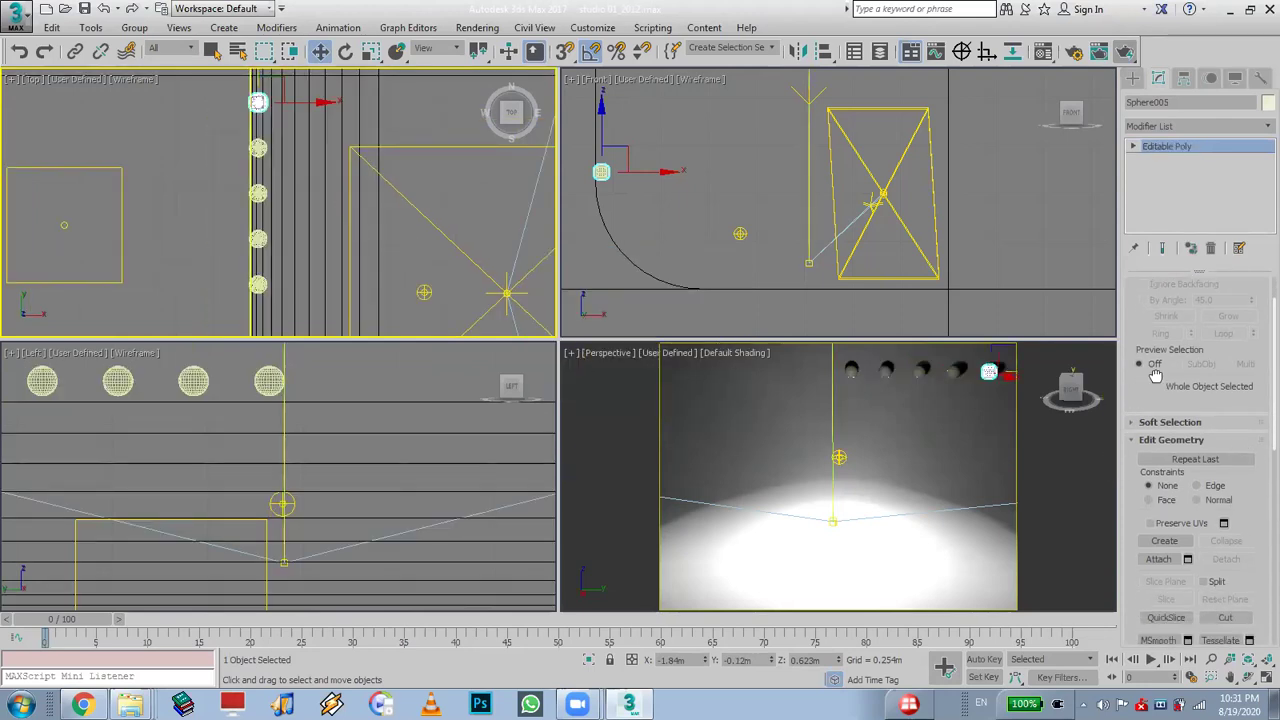
scroll(1170, 583, down, 14)
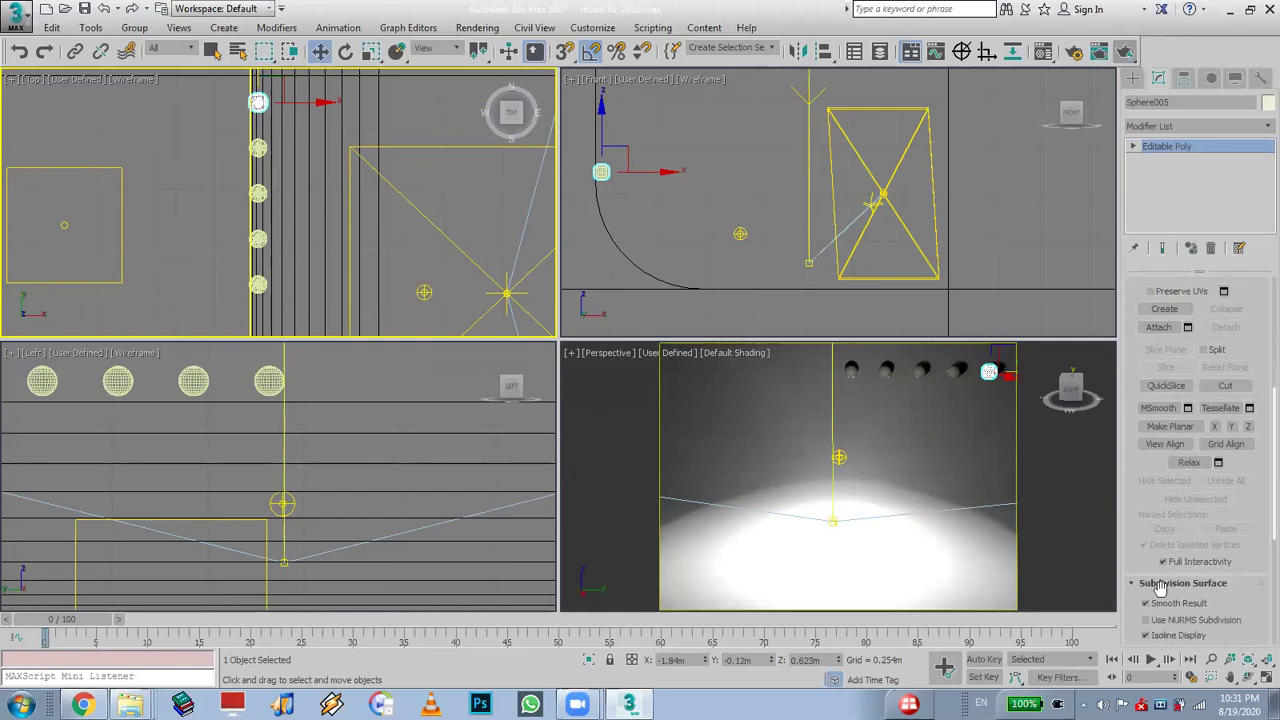
scroll(1160, 590, up, 10)
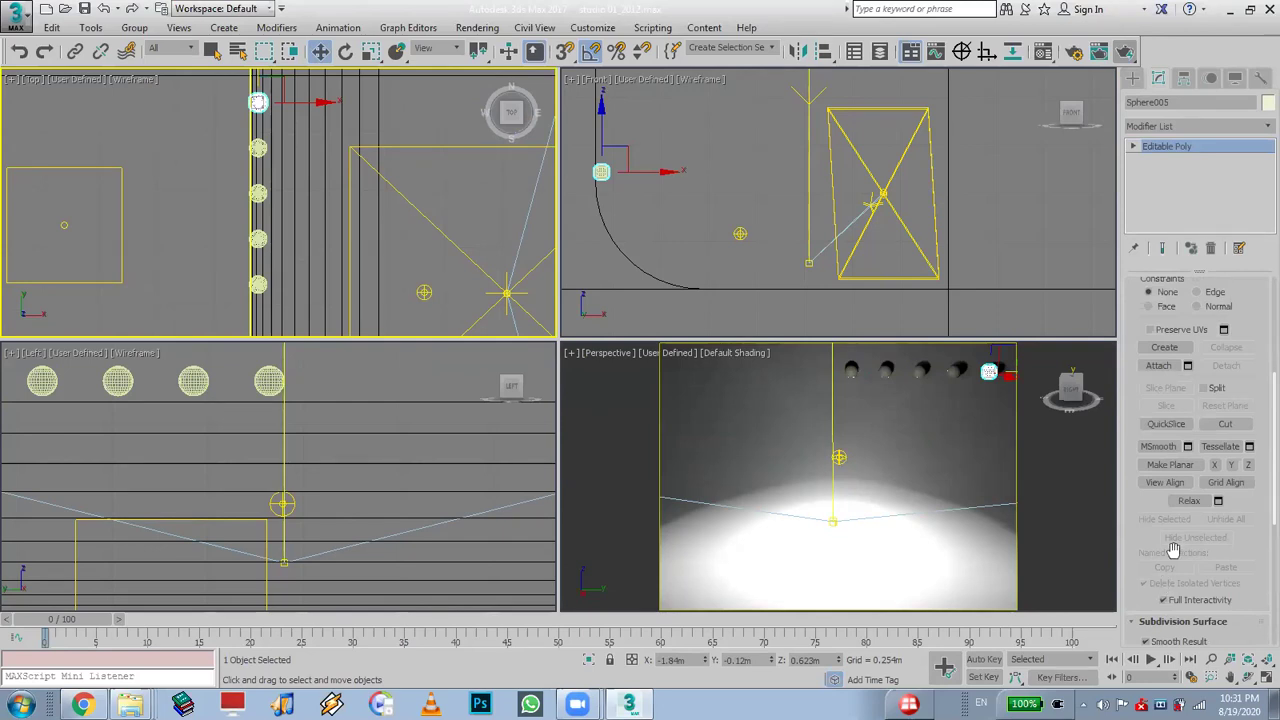
click(1155, 367)
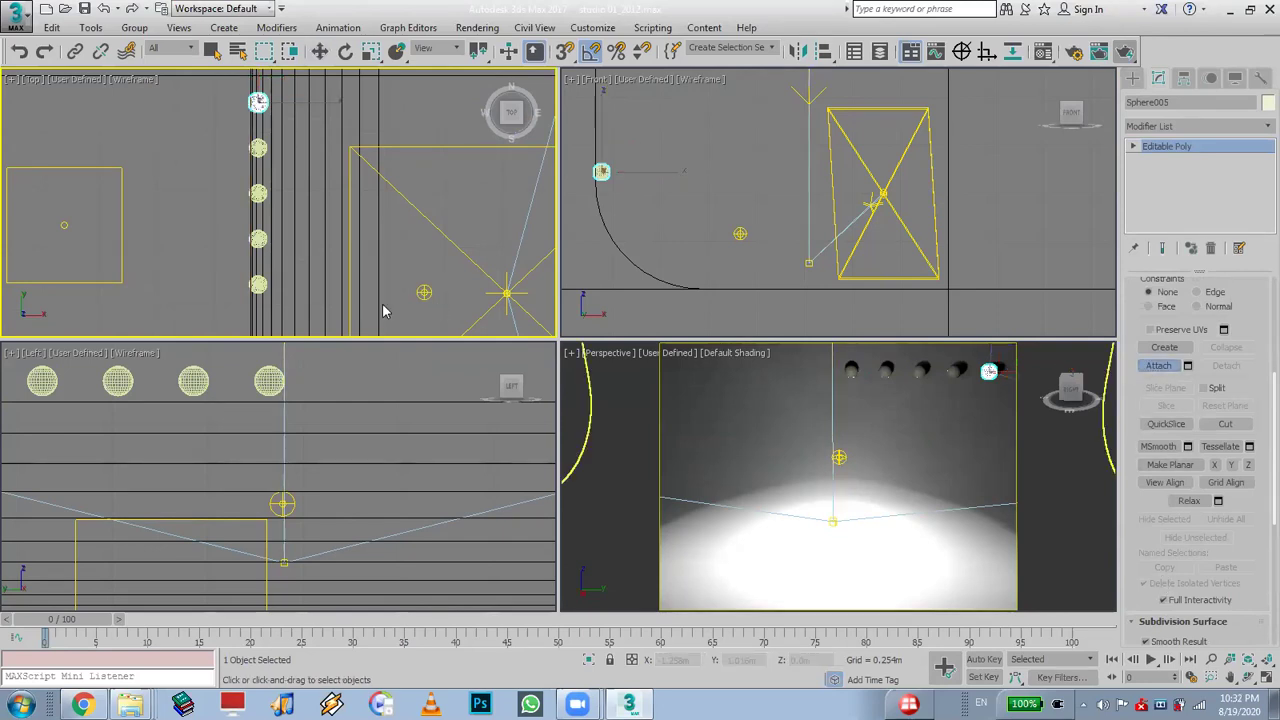
click(258, 148)
click(258, 193)
click(258, 239)
click(262, 278)
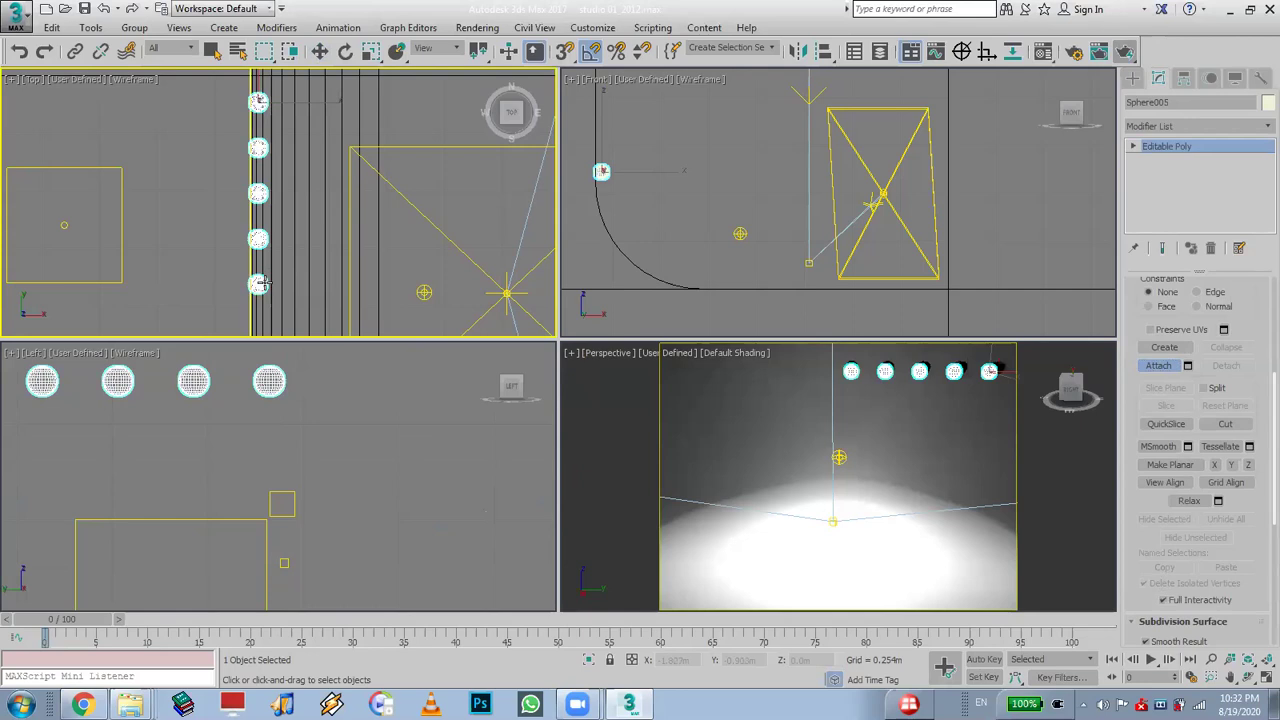
key(w)
click(129, 194)
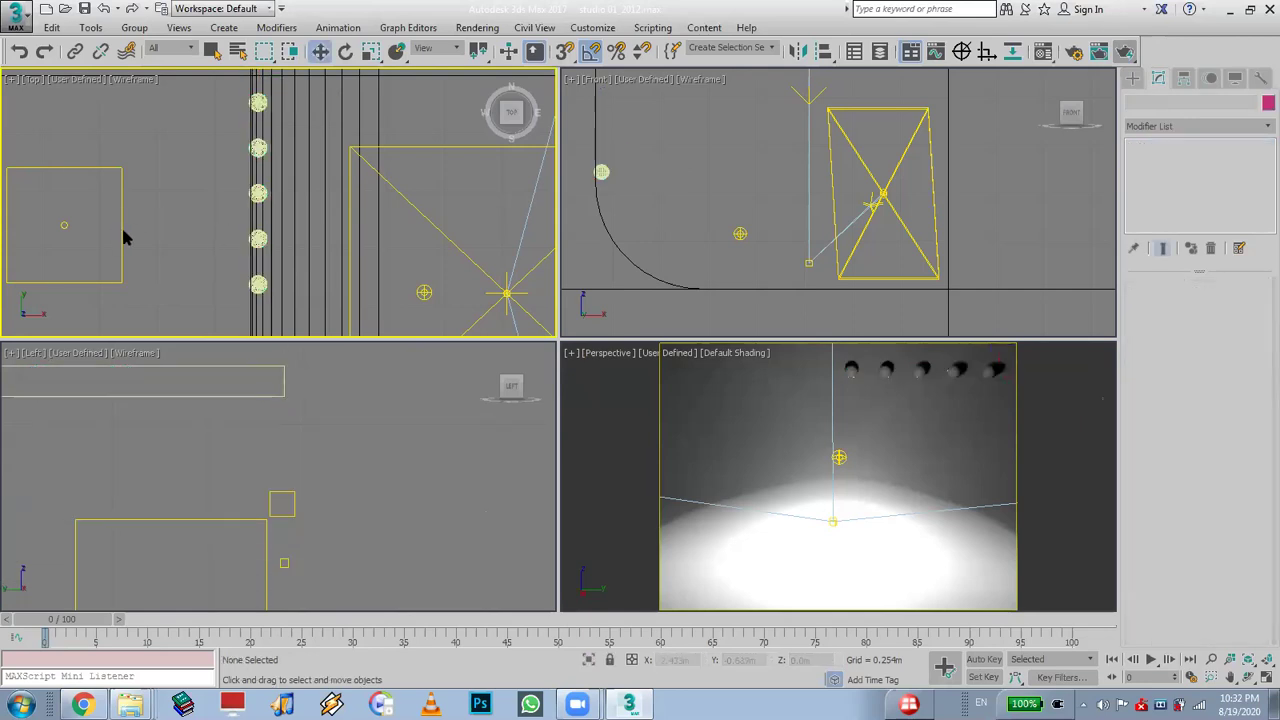
Assign the attached row of spheres as the mesh of the V-Ray mesh light
click(120, 228)
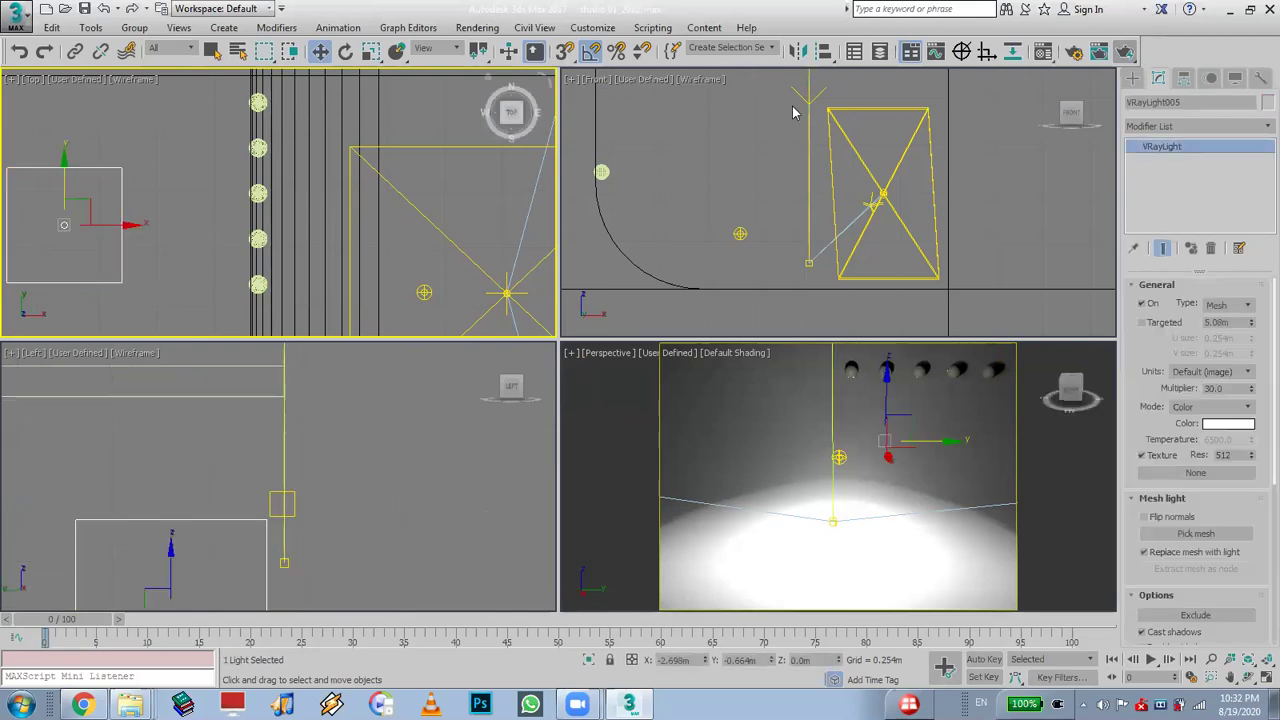
click(1186, 543)
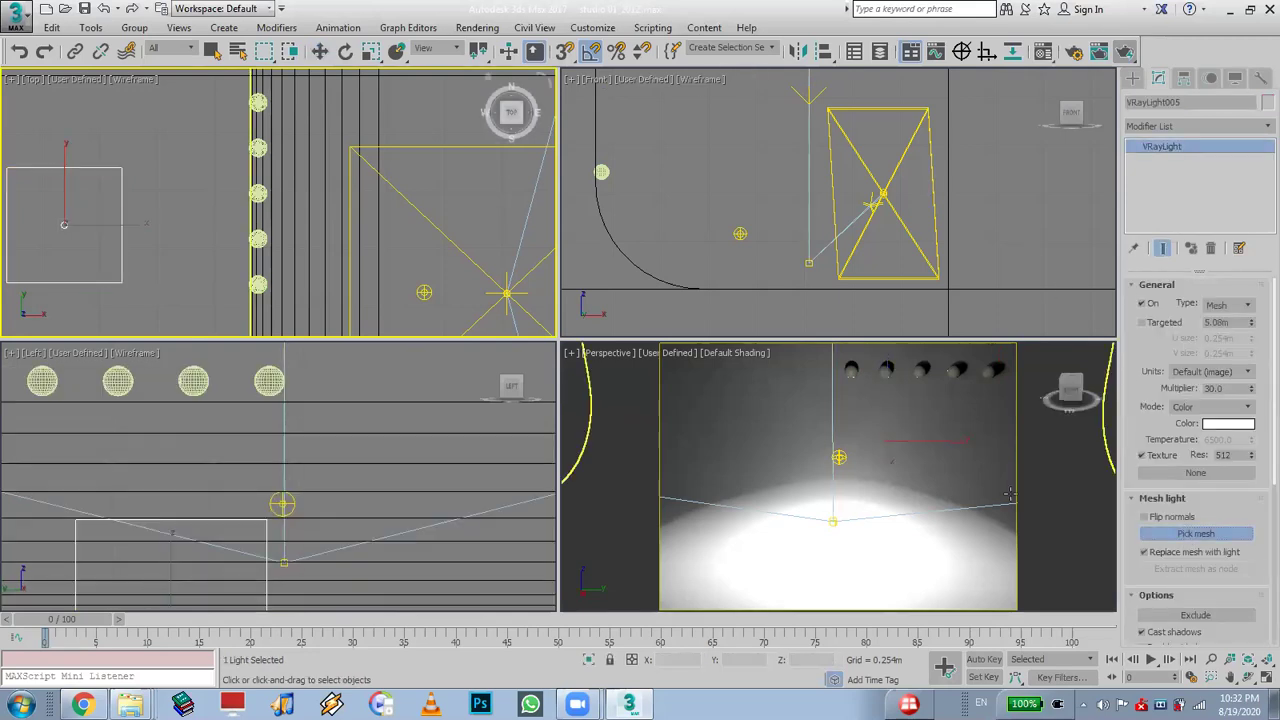
click(258, 283)
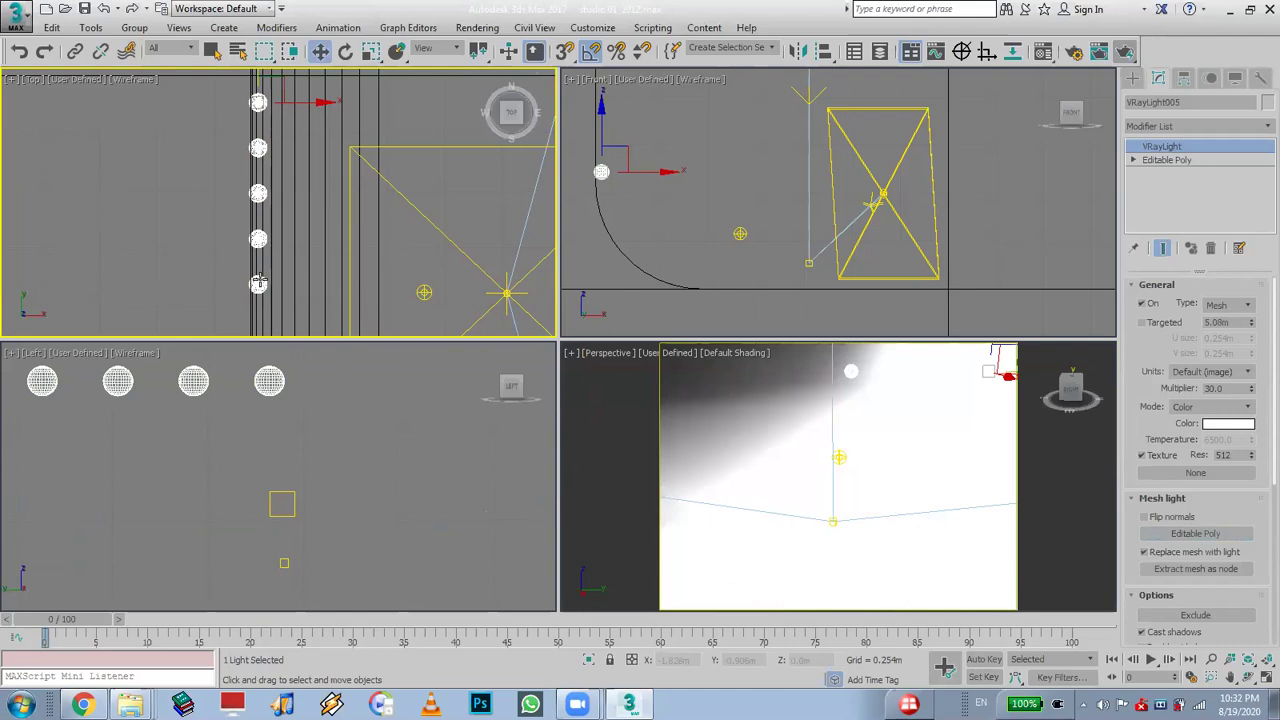
Test-render the perspective view with the mesh light and cancel the render
right_click(905, 409)
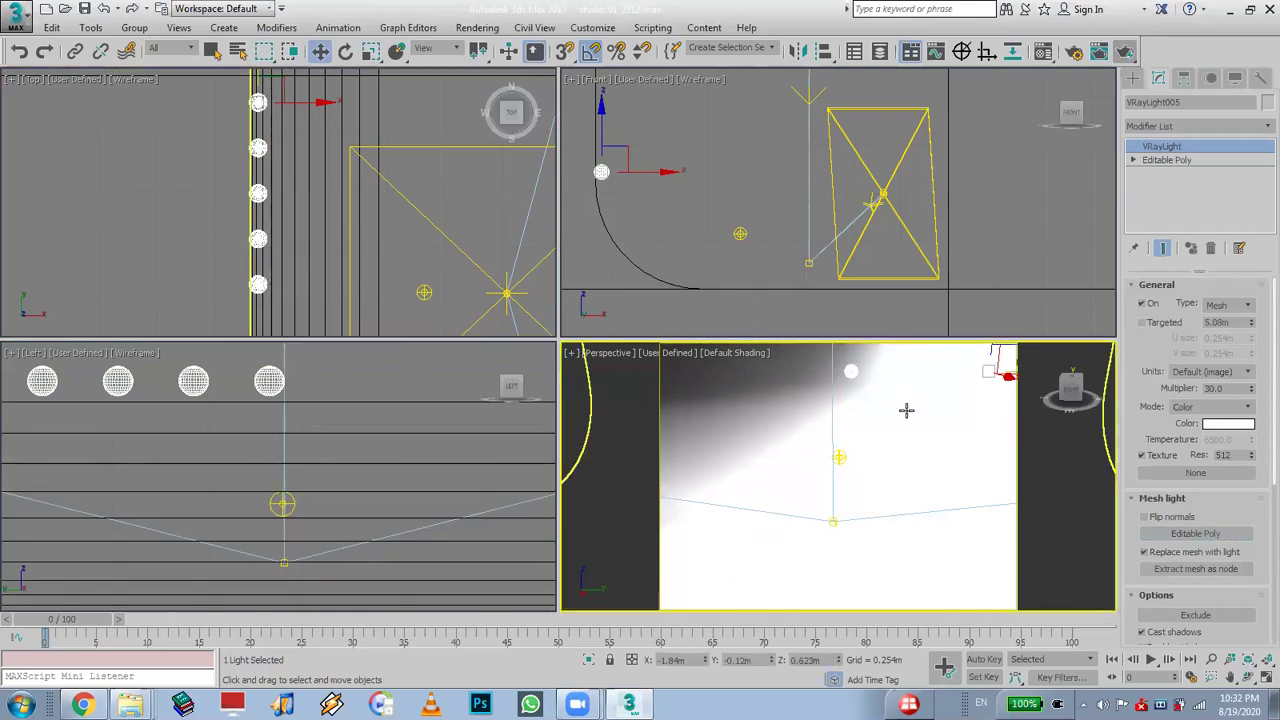
click(1125, 51)
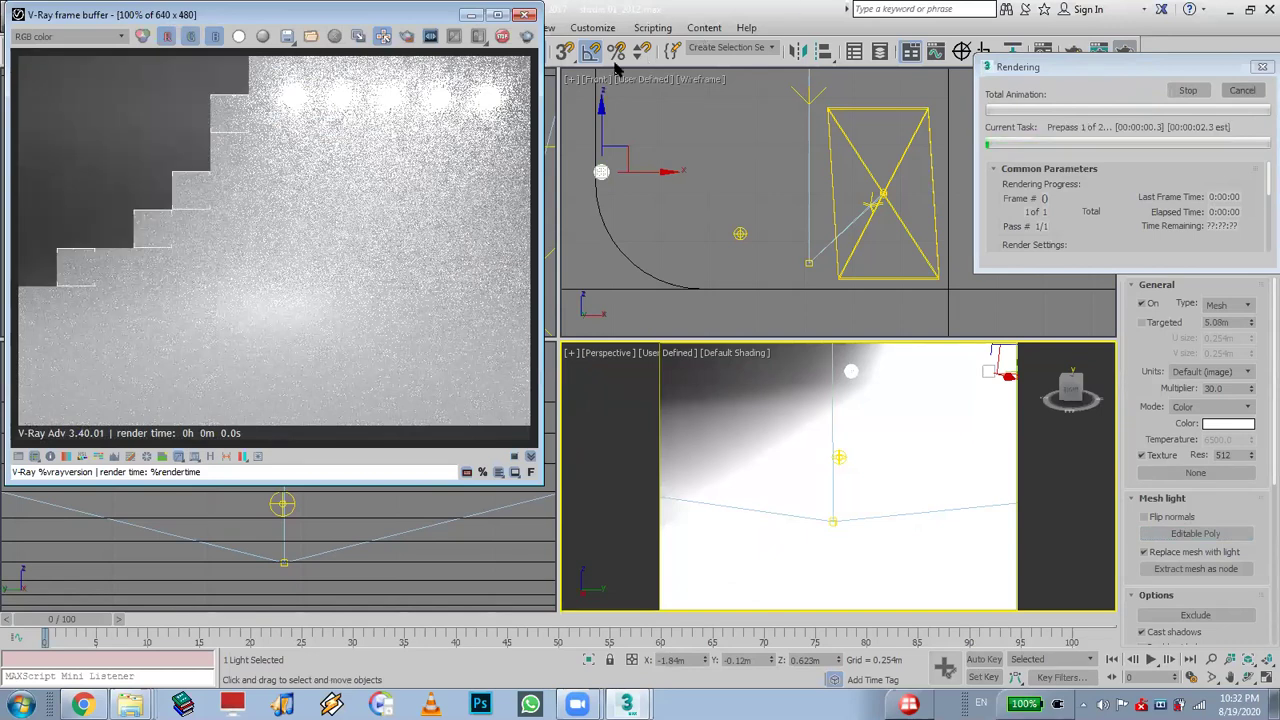
click(690, 45)
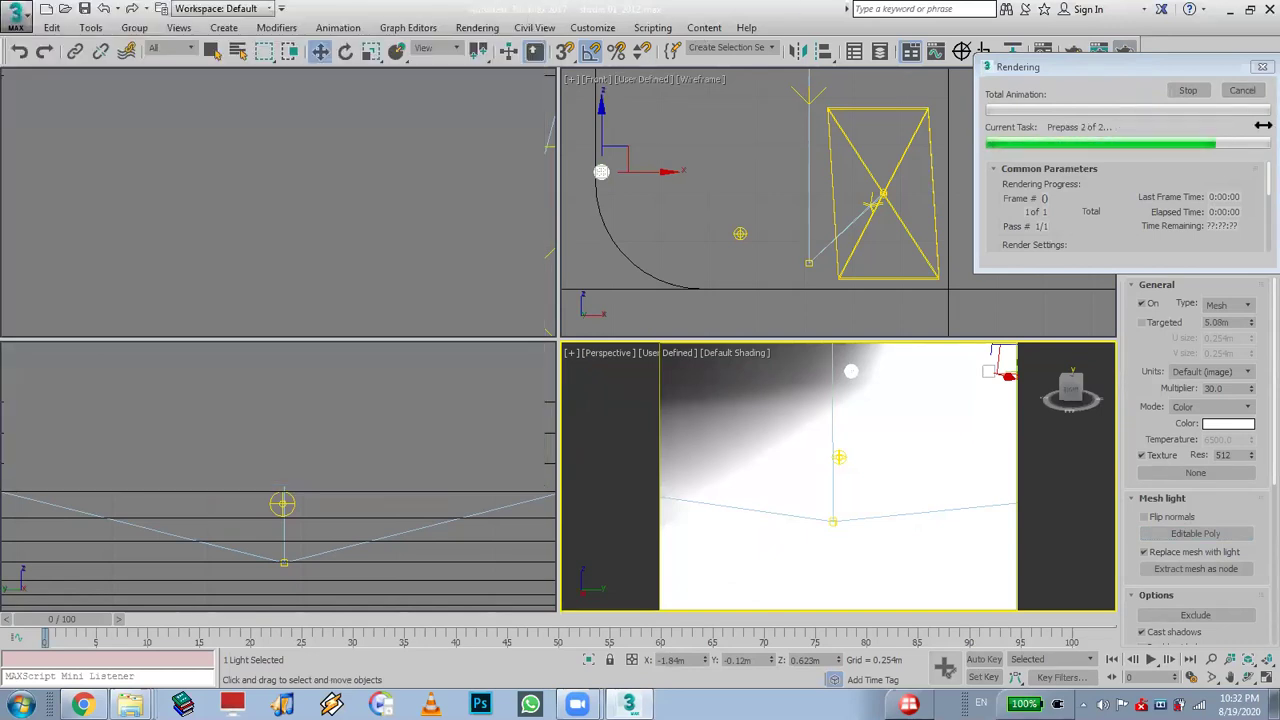
click(1254, 90)
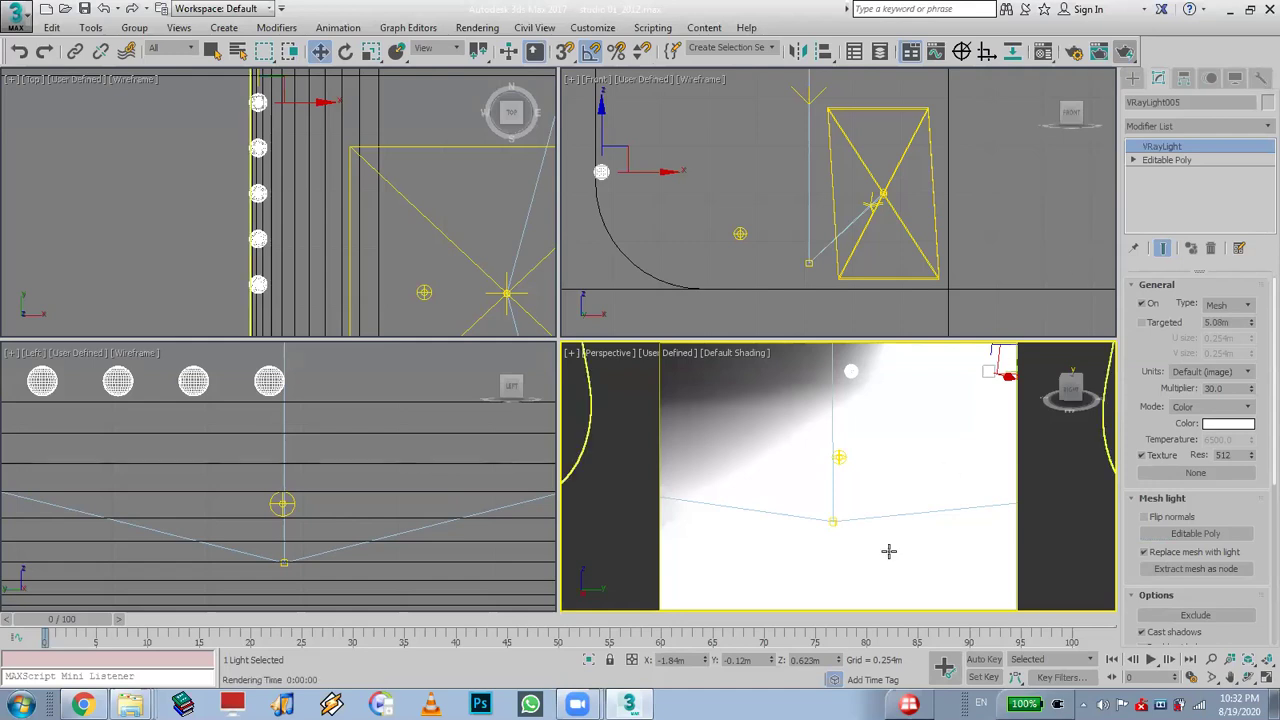
Switch to the MAX PIc folder in Windows Explorer and open the hotel bedroom reference image test - Copy.jpg
right_click(130, 704)
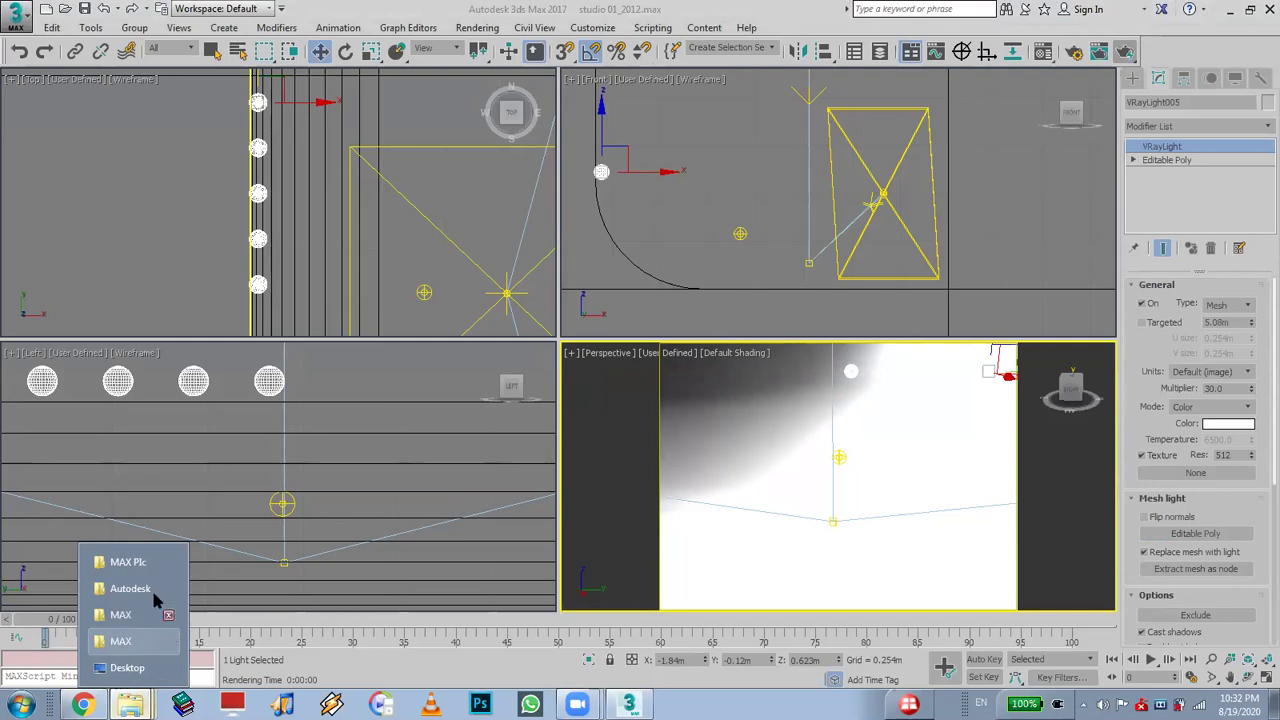
click(127, 562)
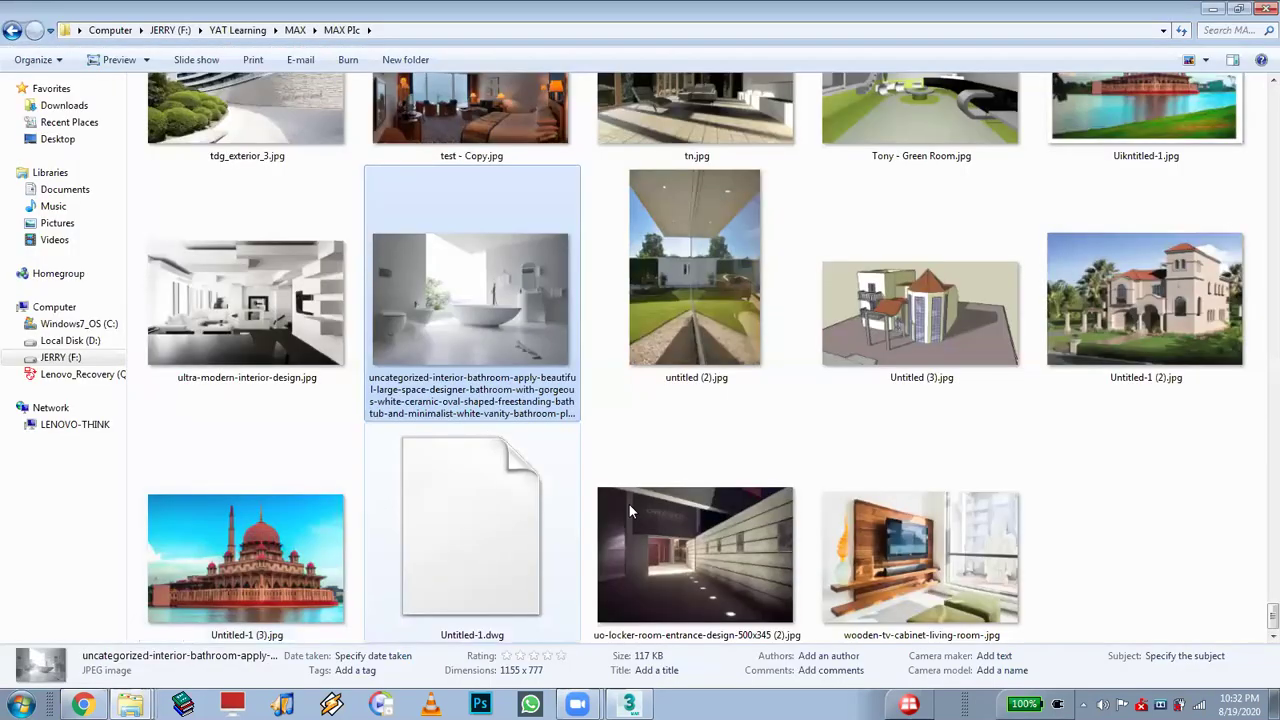
click(629, 510)
scroll(629, 510, up, 2)
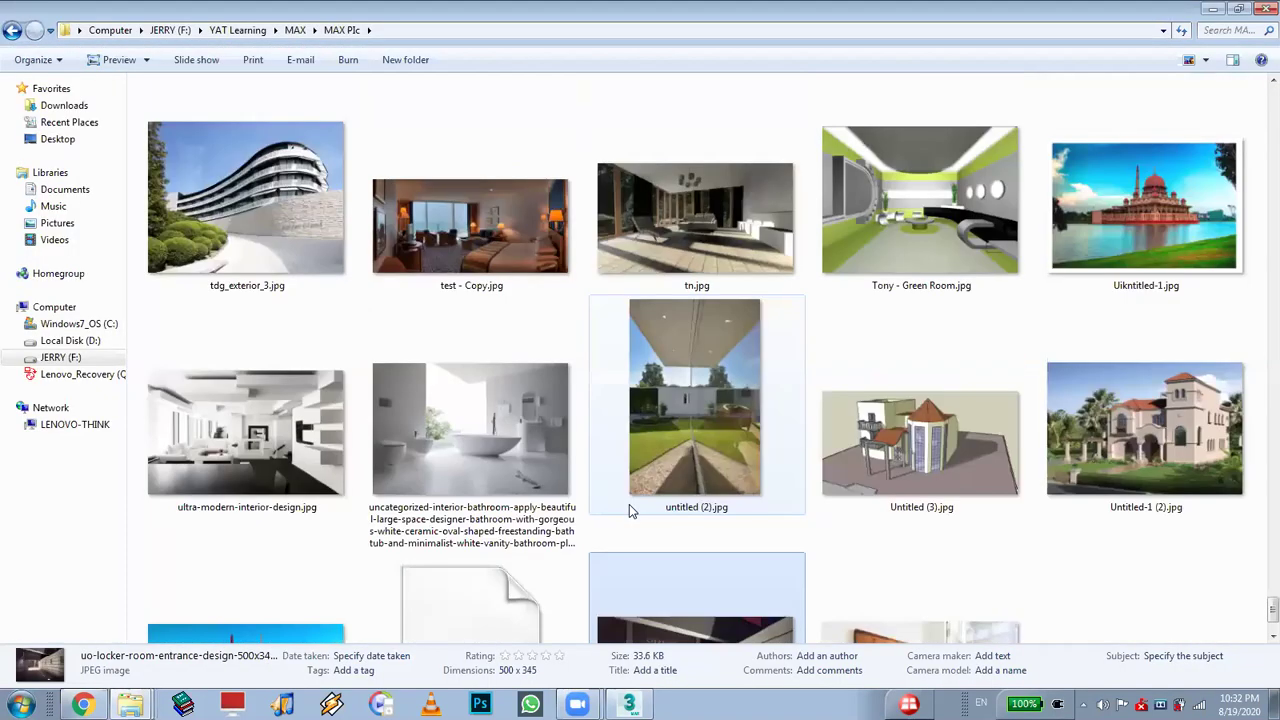
click(482, 421)
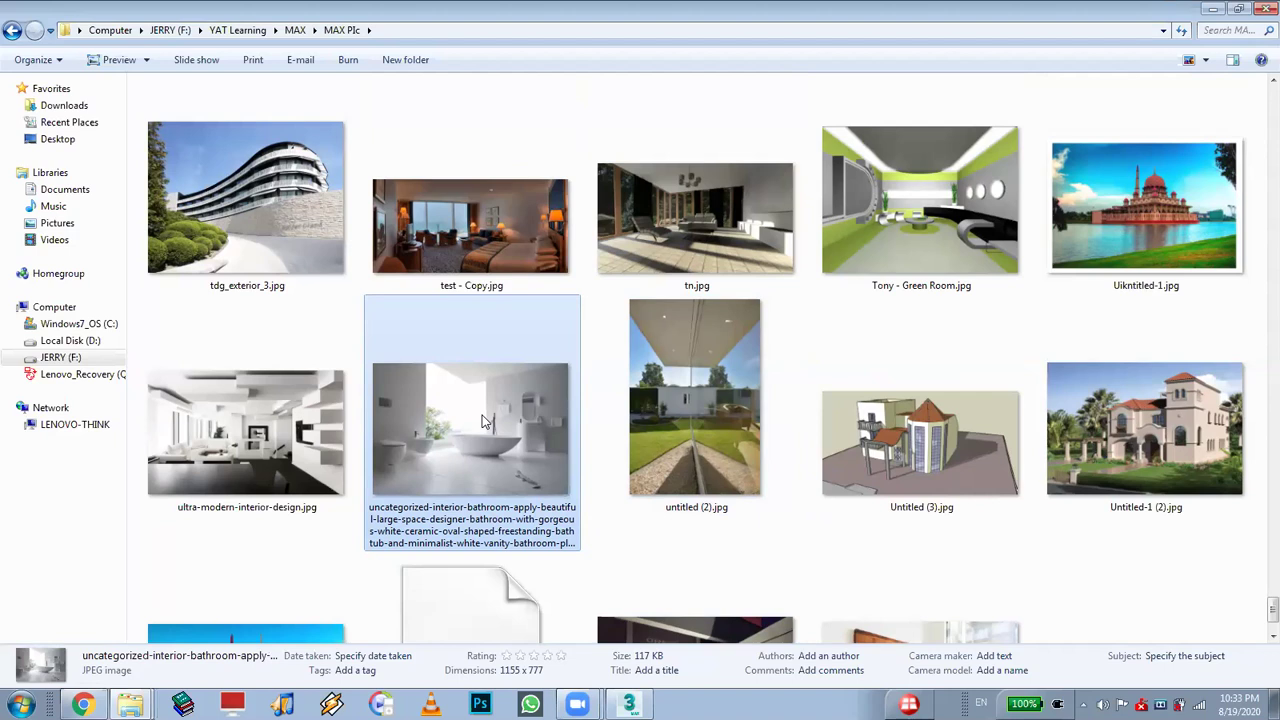
click(630, 330)
double_click(500, 250)
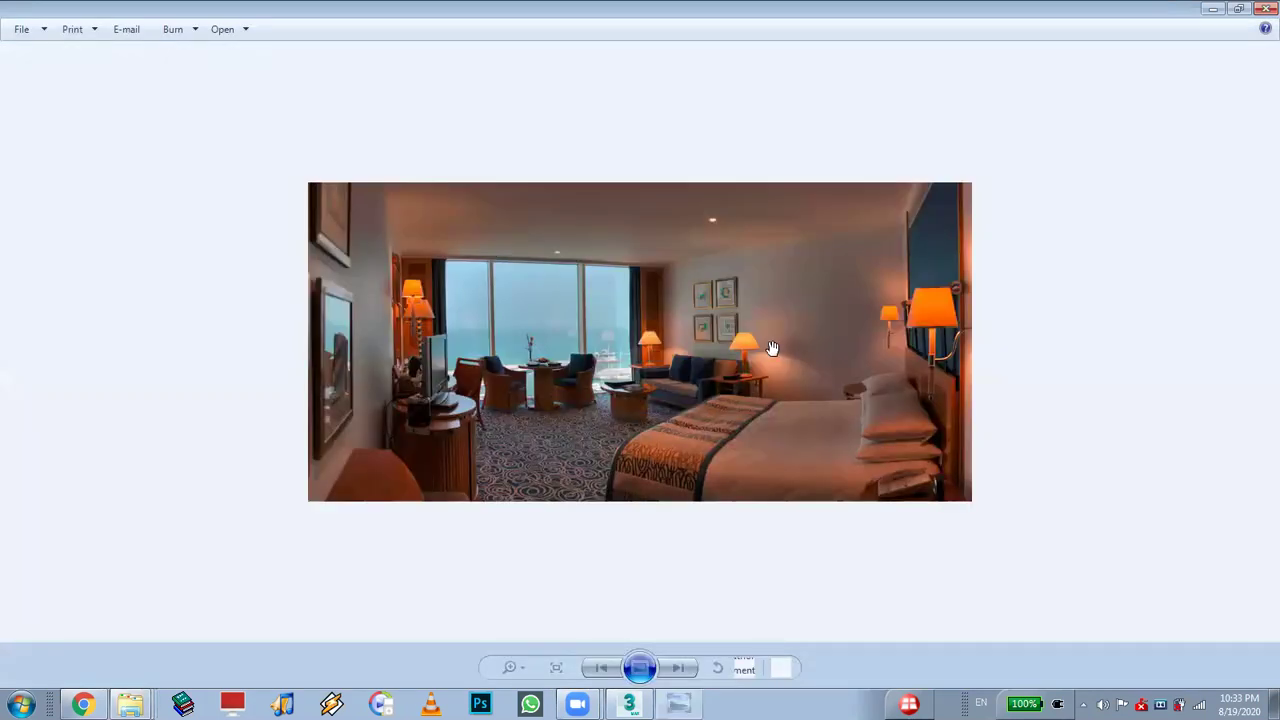
Examine the lampshade of the table lamp beside the sofa and the light it casts on the wall
scroll(770, 345, up, 3)
scroll(783, 338, up, 2)
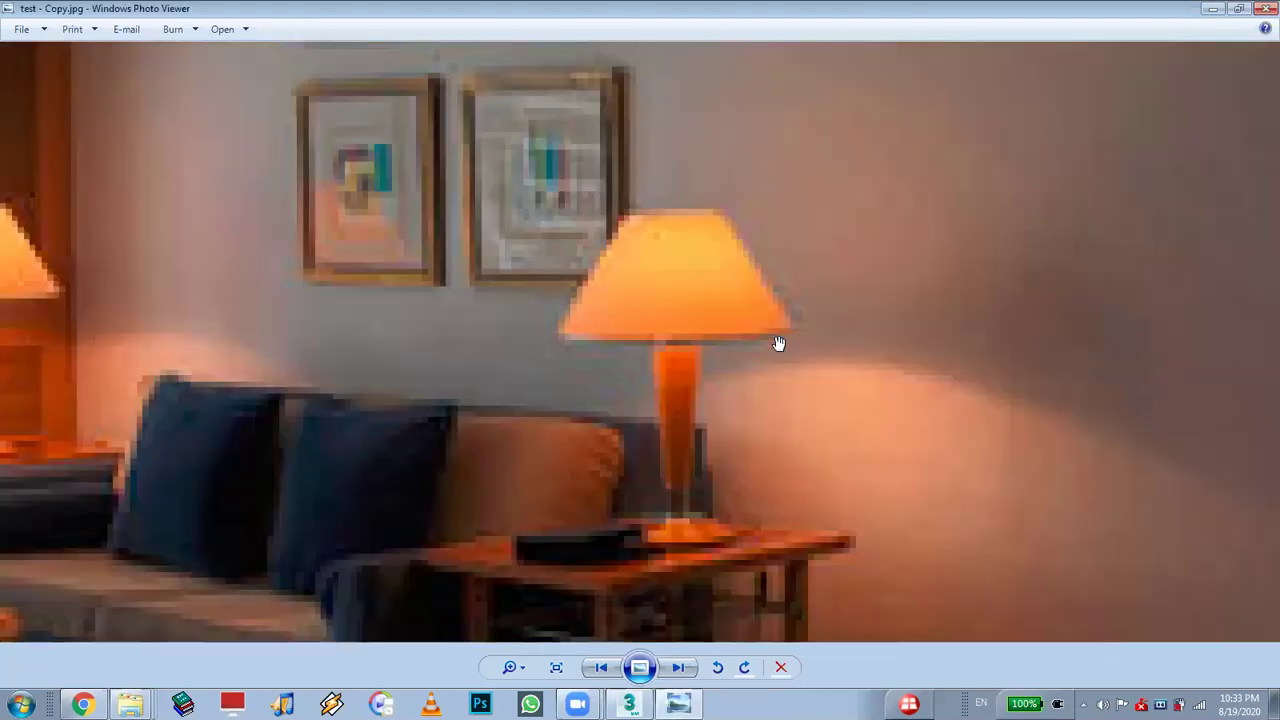
scroll(779, 344, down, 3)
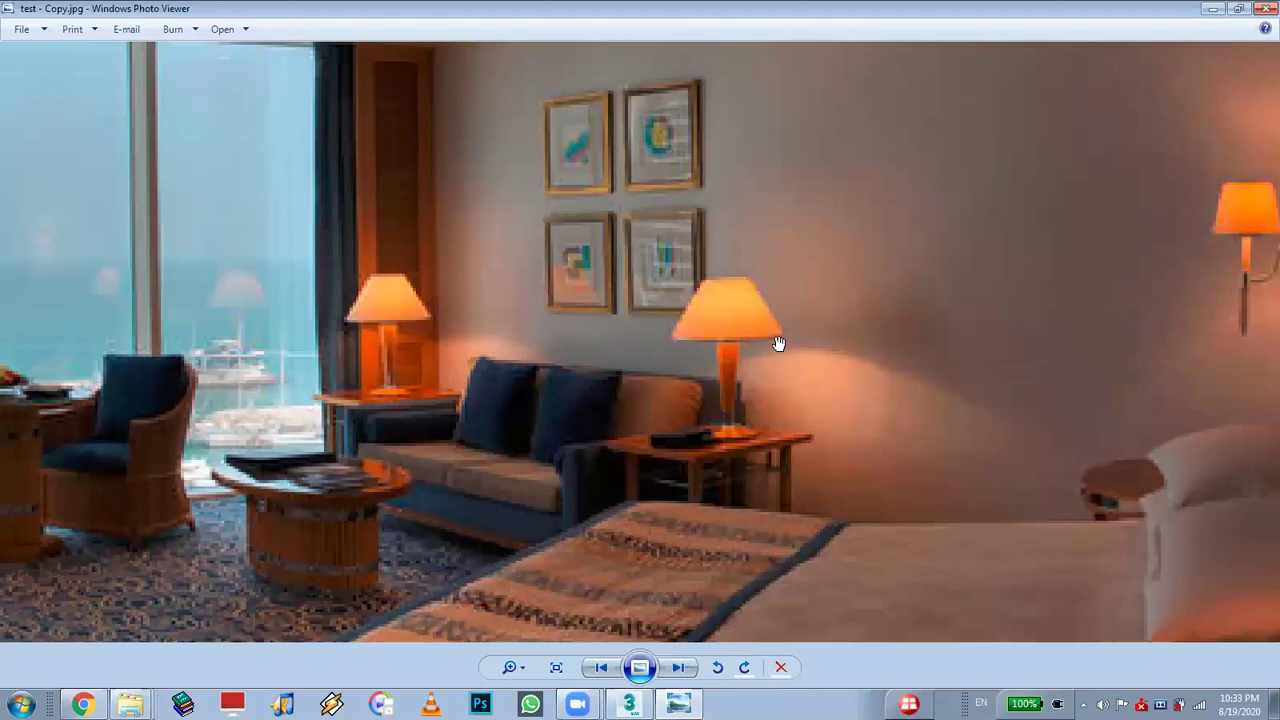
scroll(892, 393, down, 2)
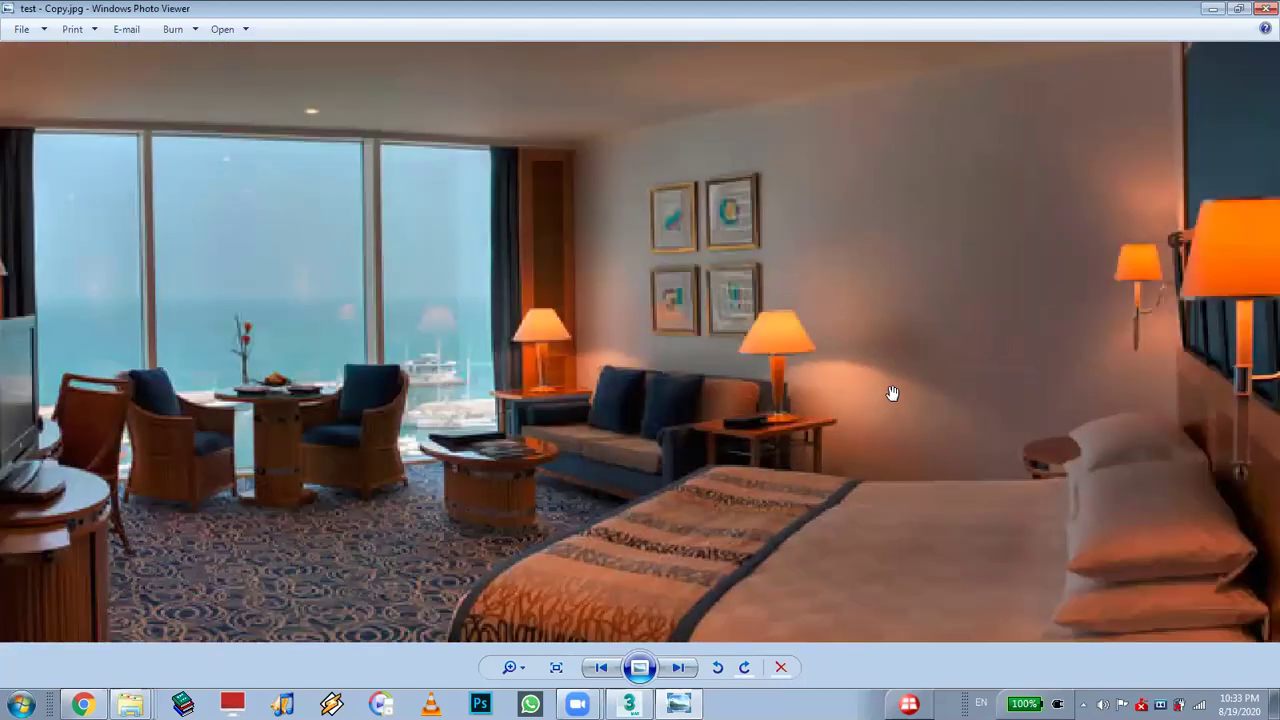
scroll(892, 393, up, 1)
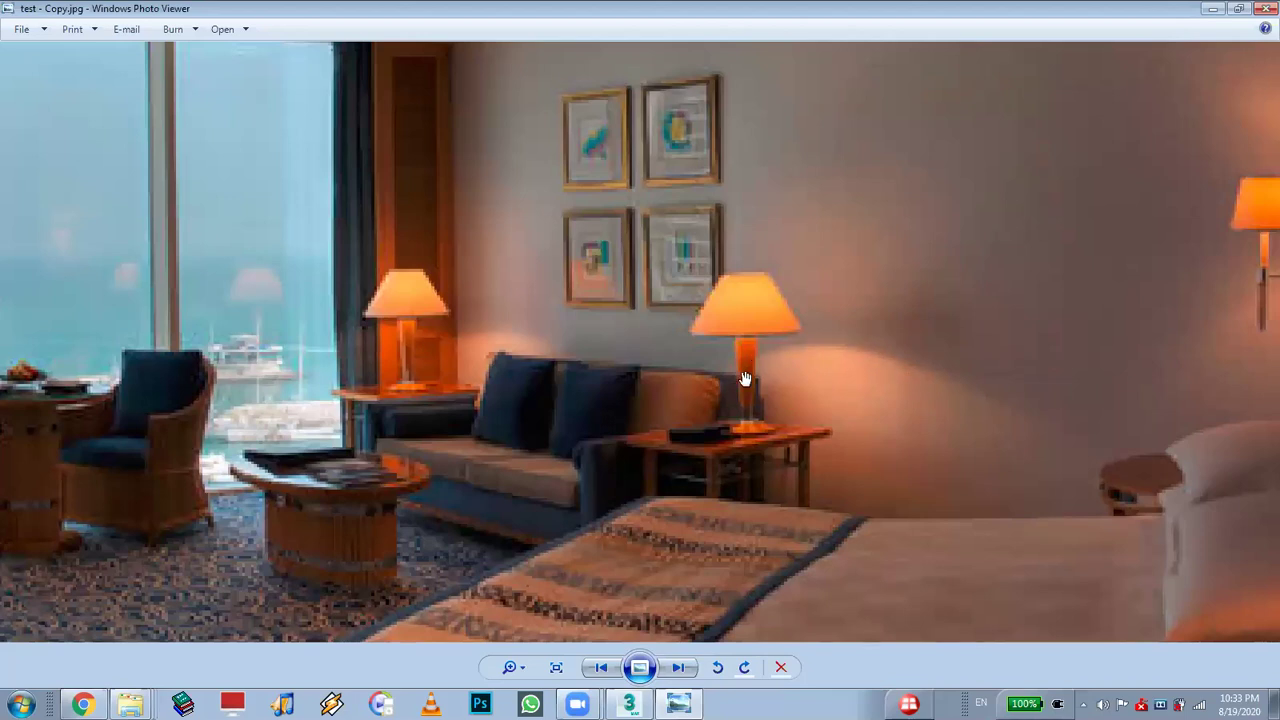
scroll(752, 312, up, 2)
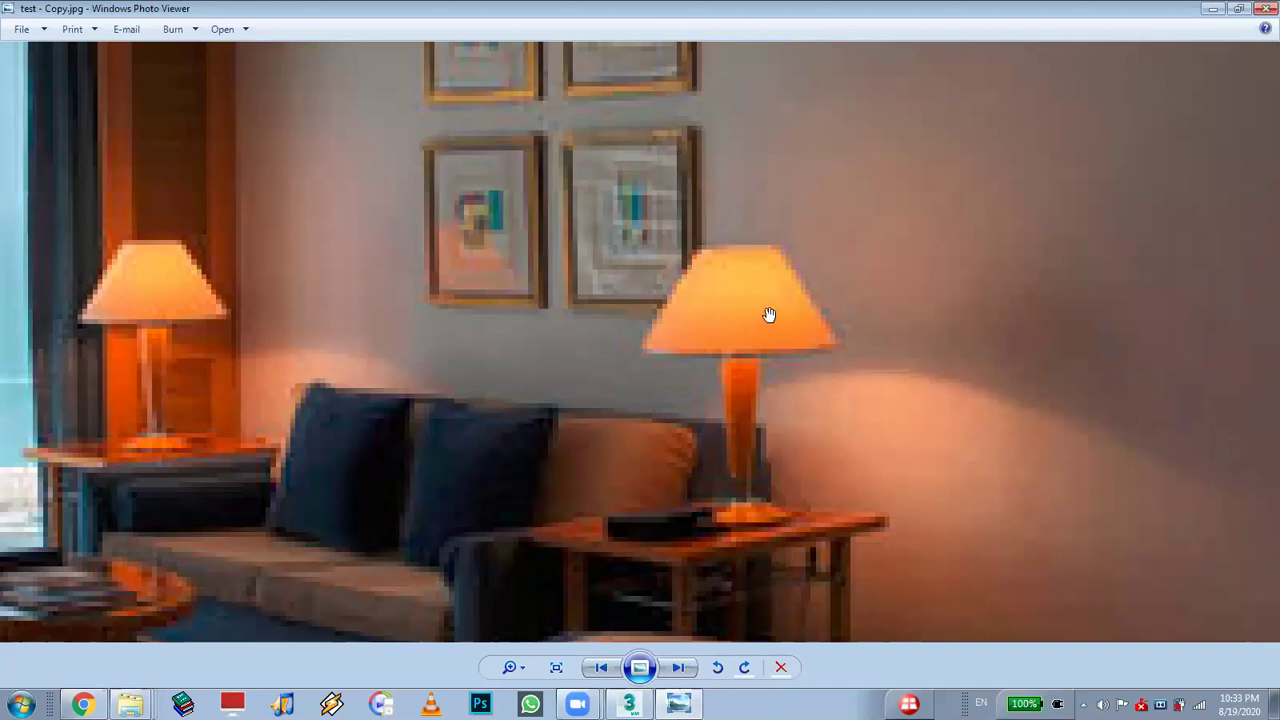
scroll(769, 315, down, 1)
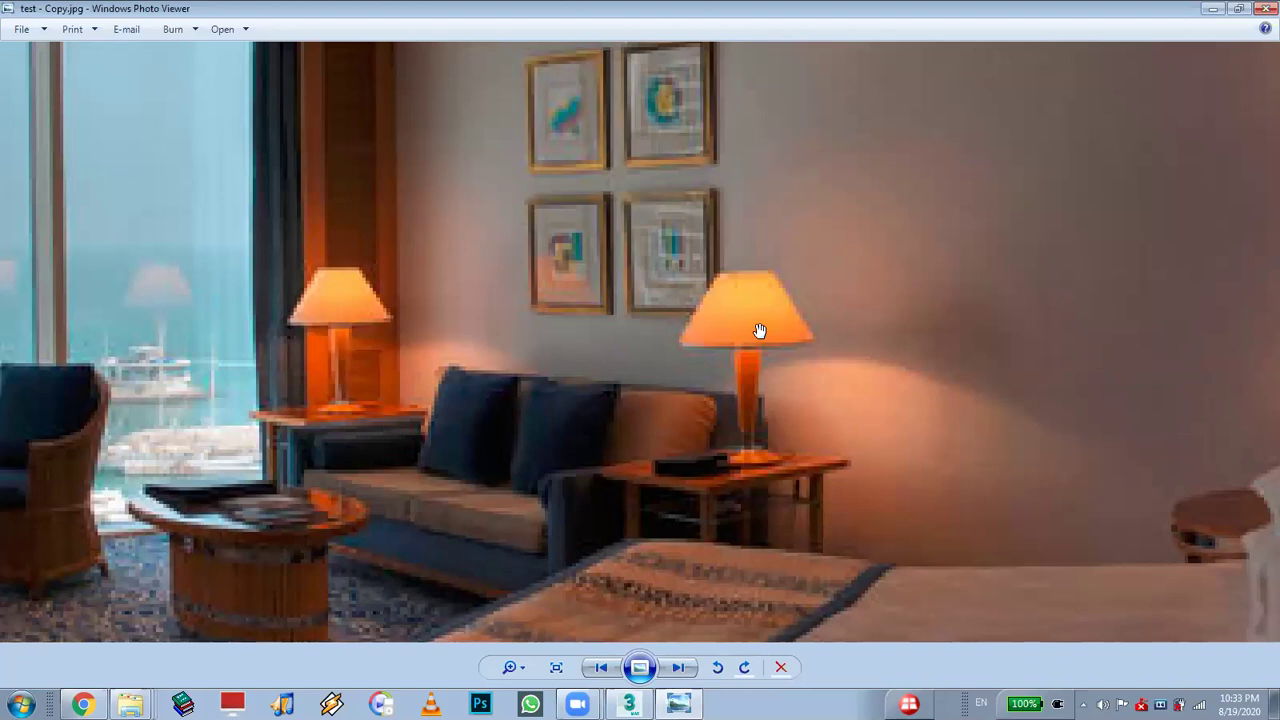
scroll(760, 331, down, 1)
scroll(760, 335, down, 2)
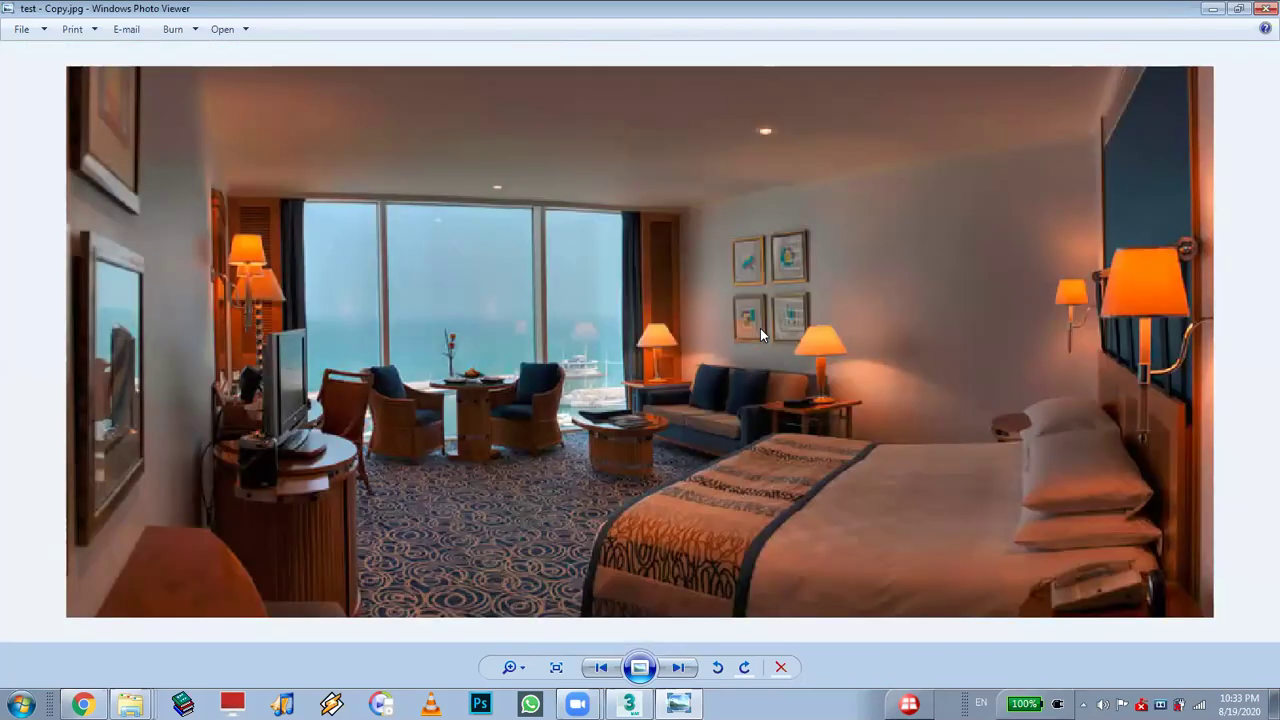
Compare the sofa lamps with the wall-mounted lamps beside the bed, and close the bedroom image
scroll(760, 324, up, 2)
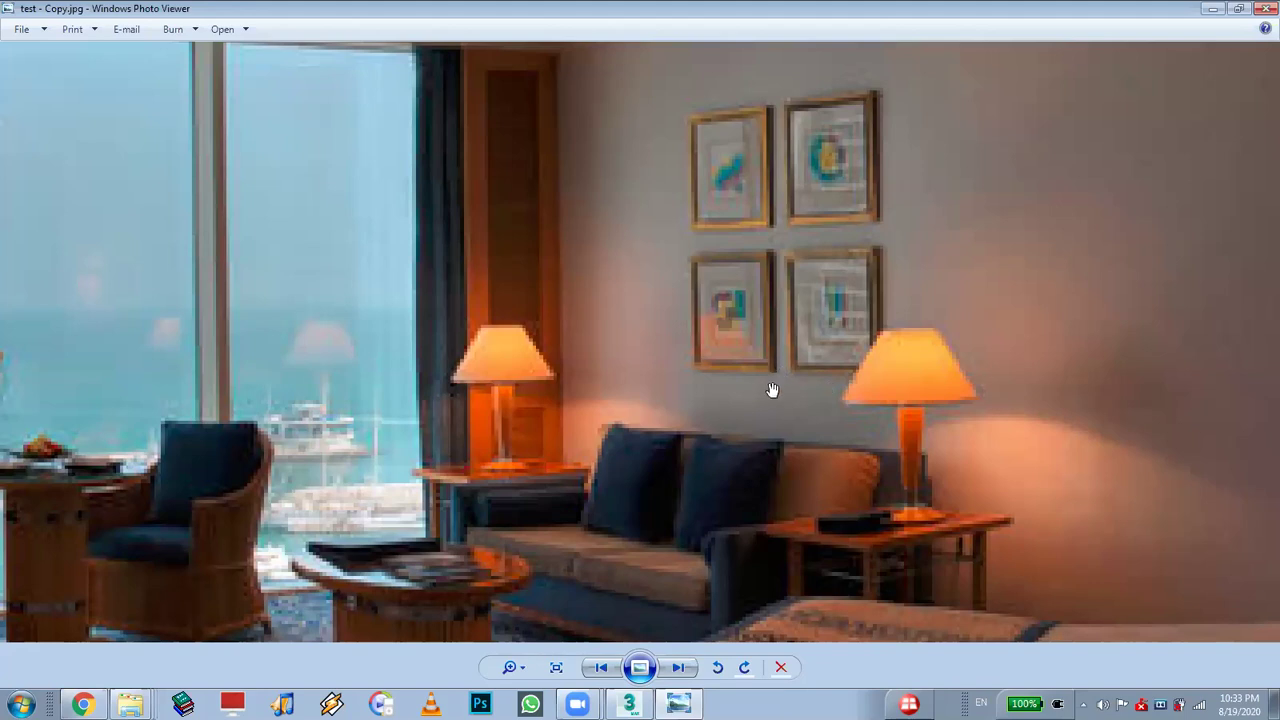
scroll(743, 389, down, 2)
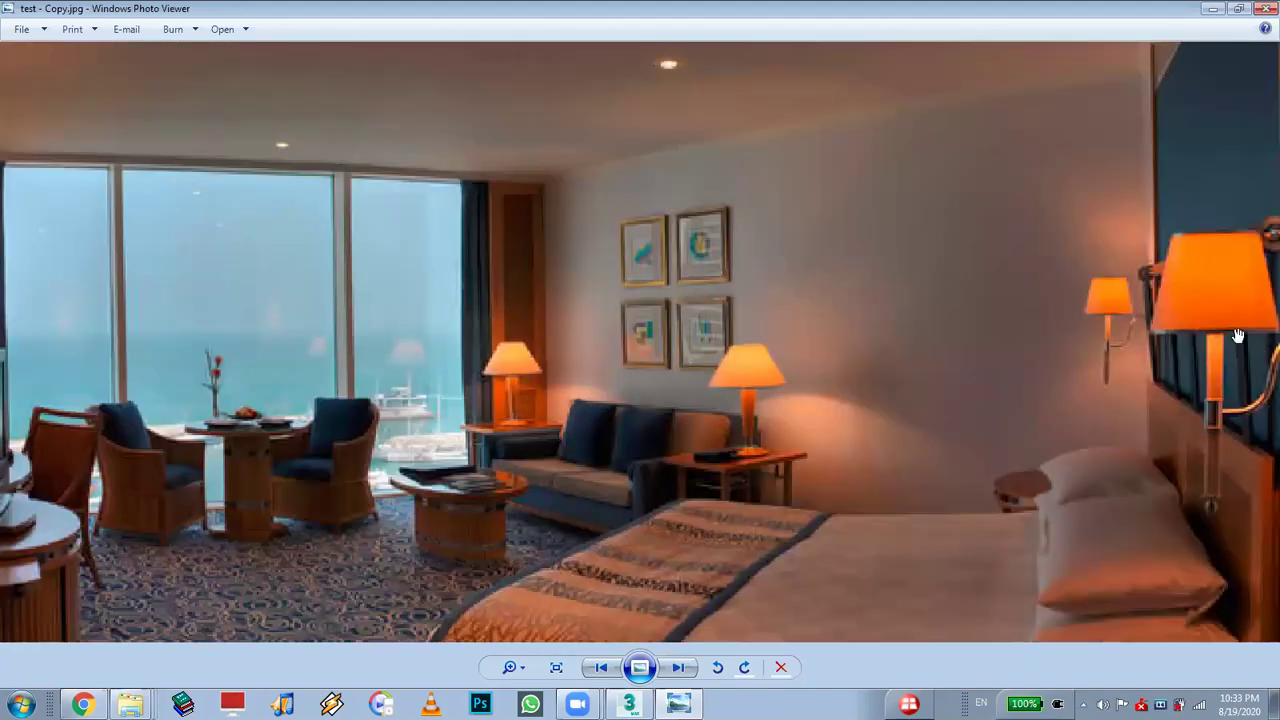
scroll(1238, 335, up, 1)
drag(1234, 346, 1051, 380)
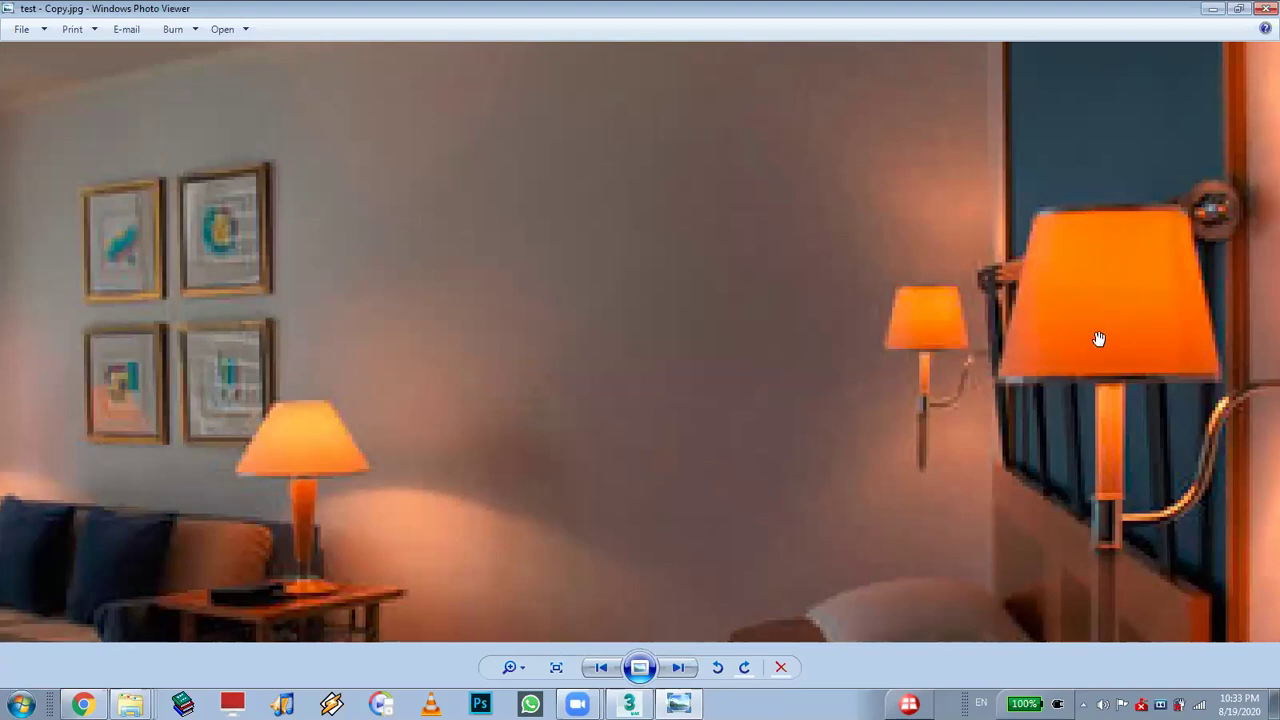
click(1265, 9)
Open simple-house-floor-plans-craftsman-8.jpg and examine the pendant lamps above the kitchen island
scroll(885, 431, up, 2)
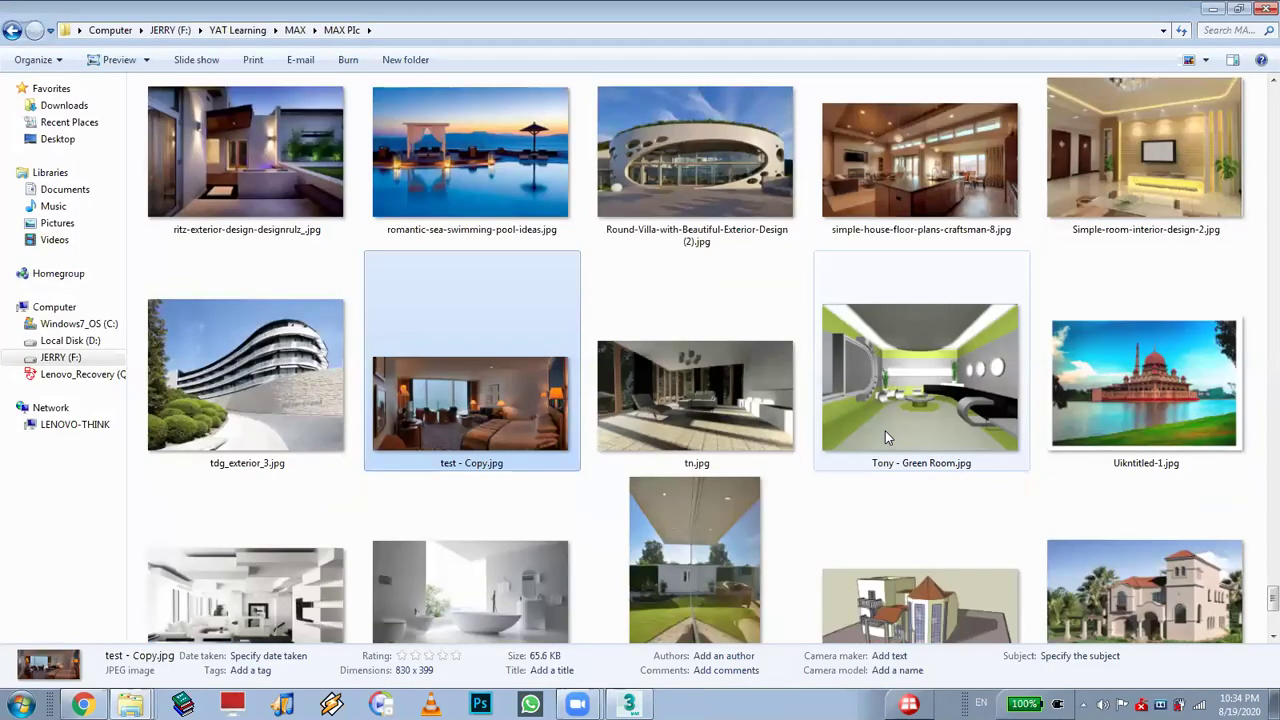
double_click(923, 136)
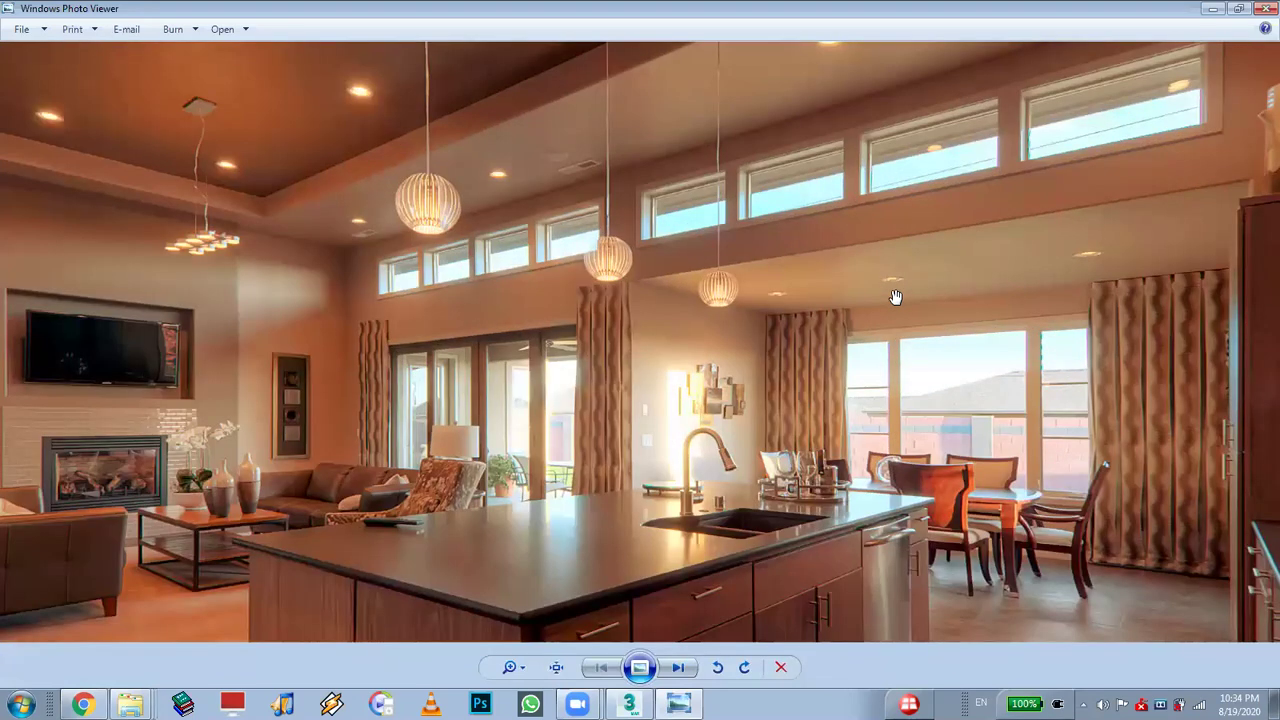
scroll(814, 292, up, 1)
scroll(814, 292, down, 3)
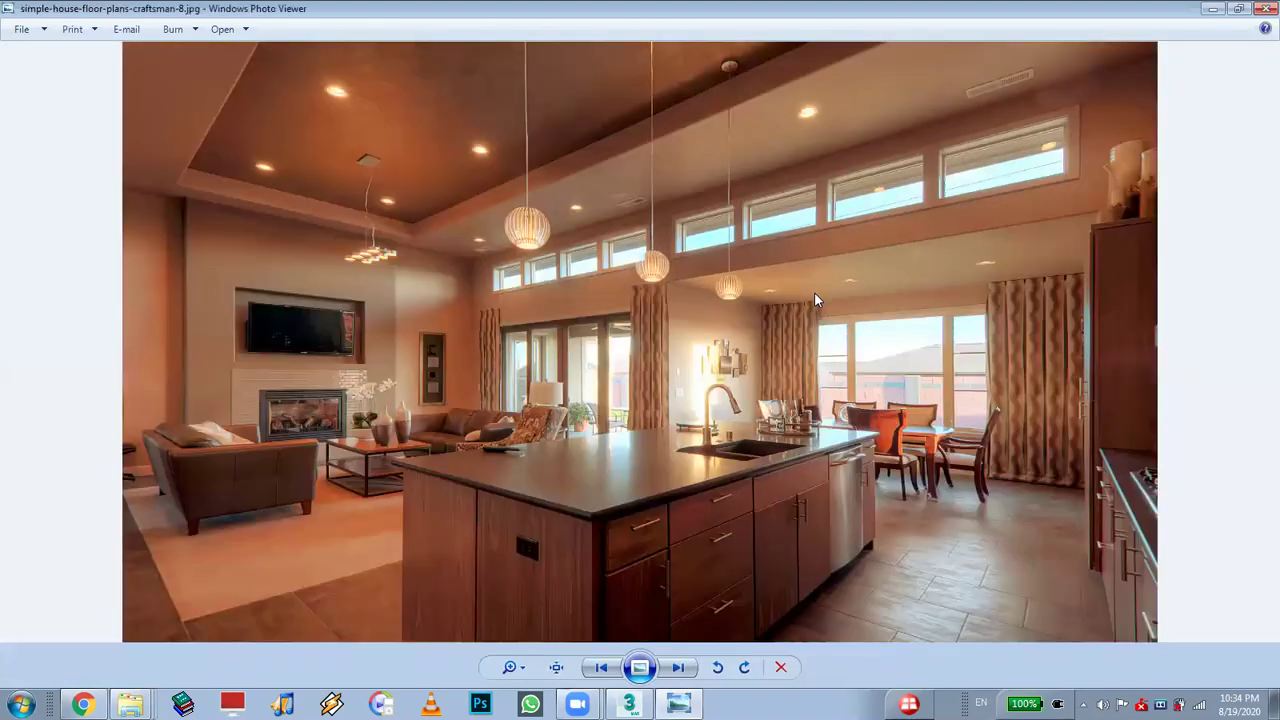